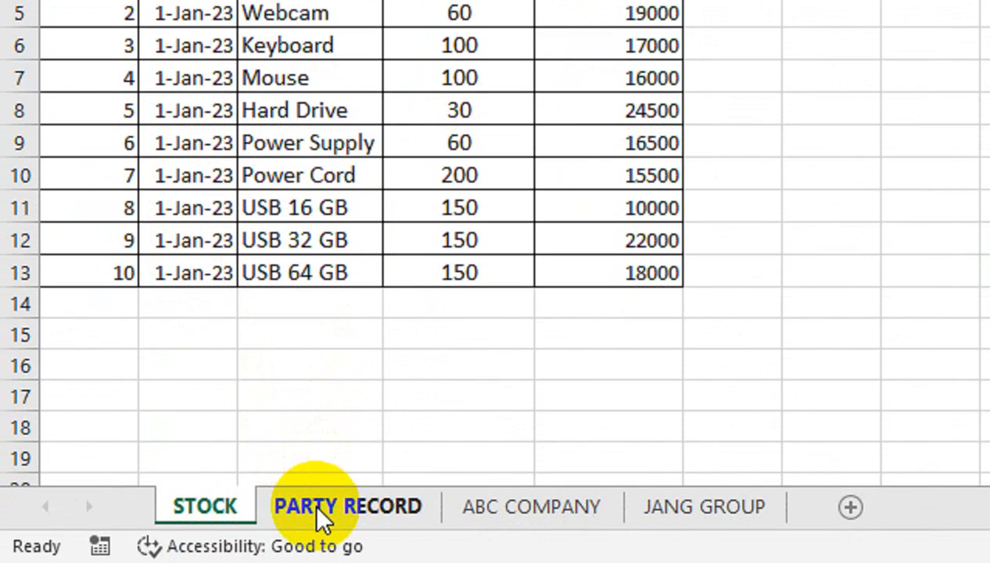
- Look through the PARTY RECORD, ABC COMPANY and JANG GROUP sheets
{"action": "left_click", "coordinate": [320, 512]}
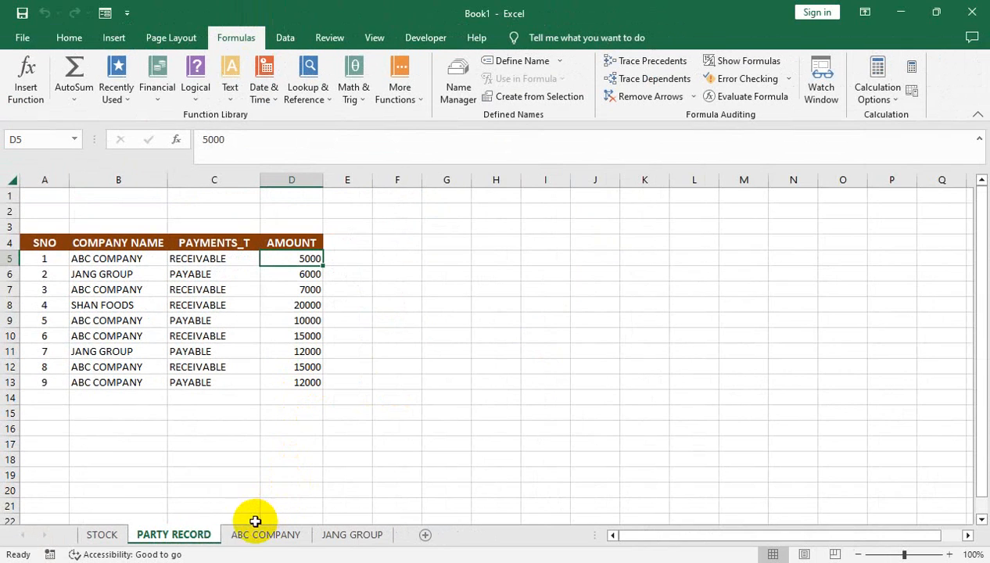
{"action": "left_click", "coordinate": [254, 534]}
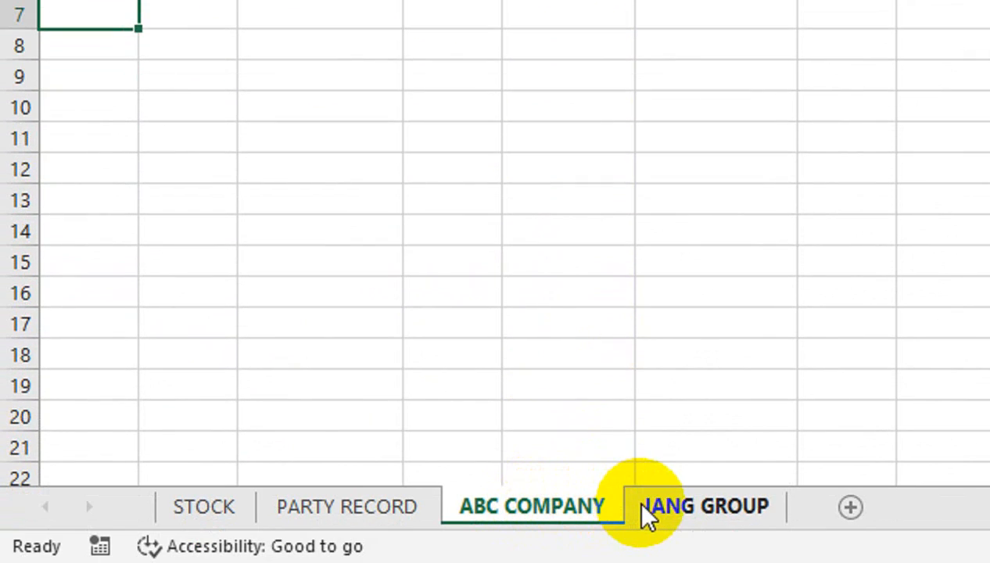
{"action": "left_click", "coordinate": [694, 513]}
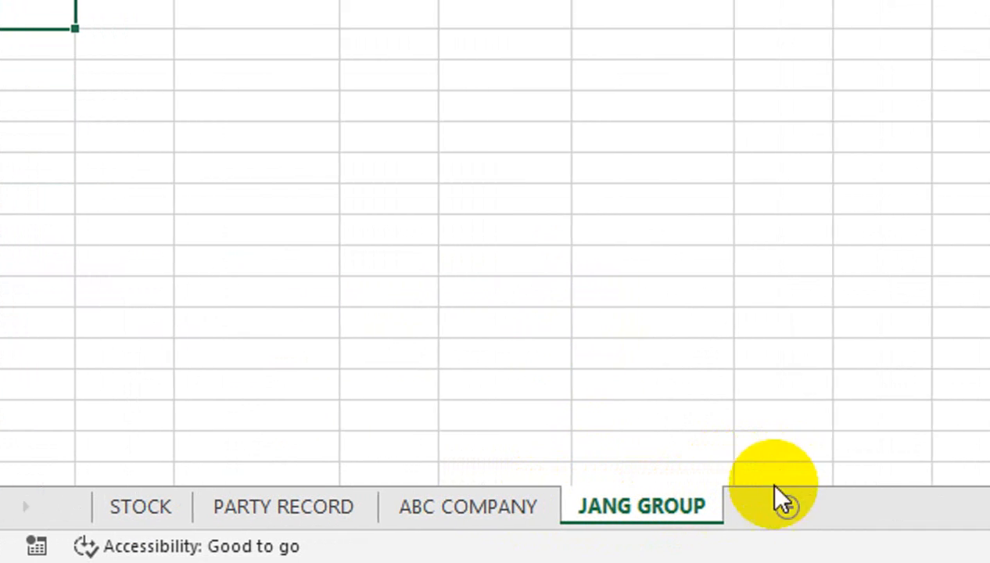
- Add a new sheet named ABC, then delete it again
{"action": "left_click", "coordinate": [849, 510]}
{"action": "left_click", "coordinate": [730, 507]}
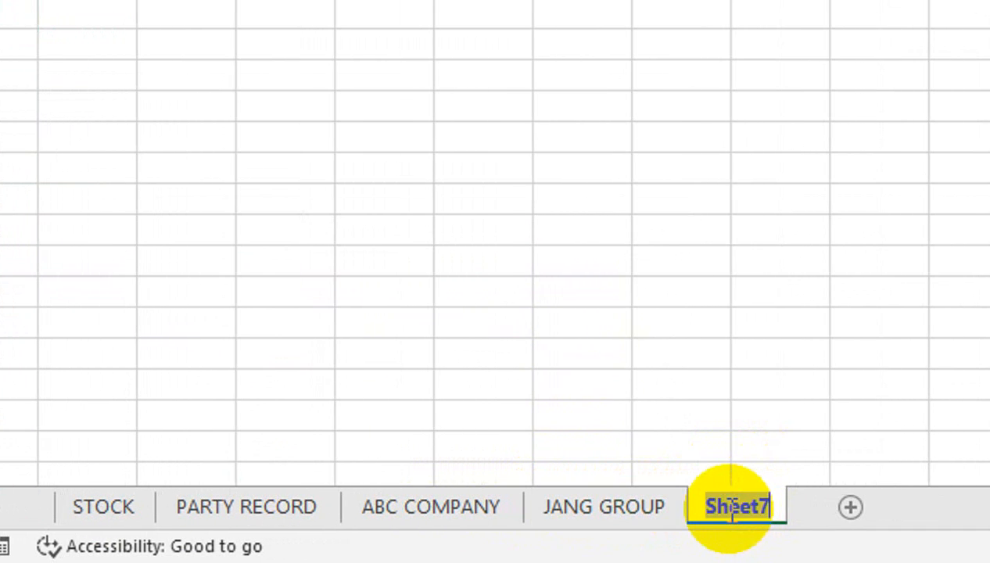
{"action": "type", "text": "ABC"}
{"action": "key", "text": "Return"}
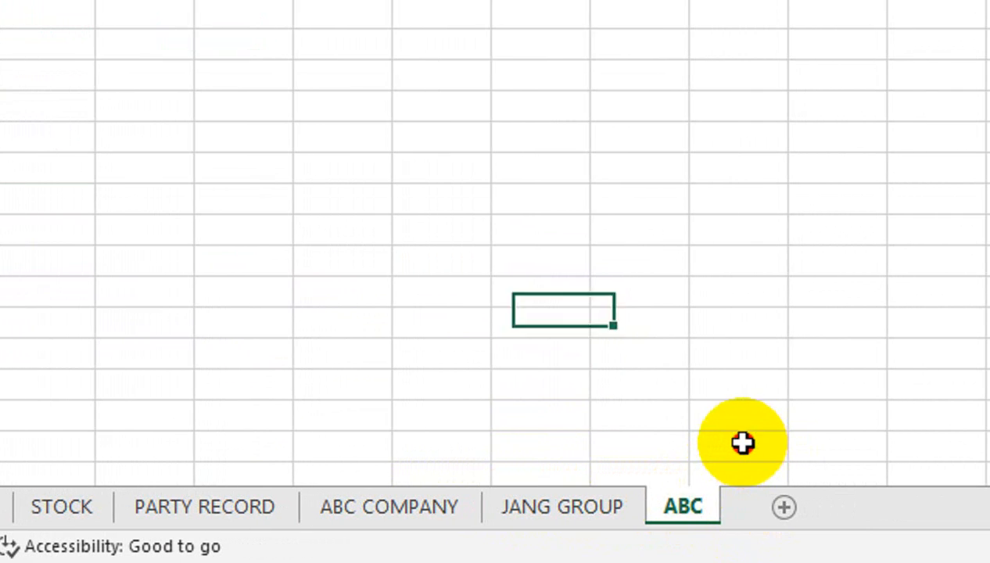
{"action": "left_click", "coordinate": [783, 444]}
{"action": "right_click", "coordinate": [739, 507]}
{"action": "left_click", "coordinate": [713, 188]}
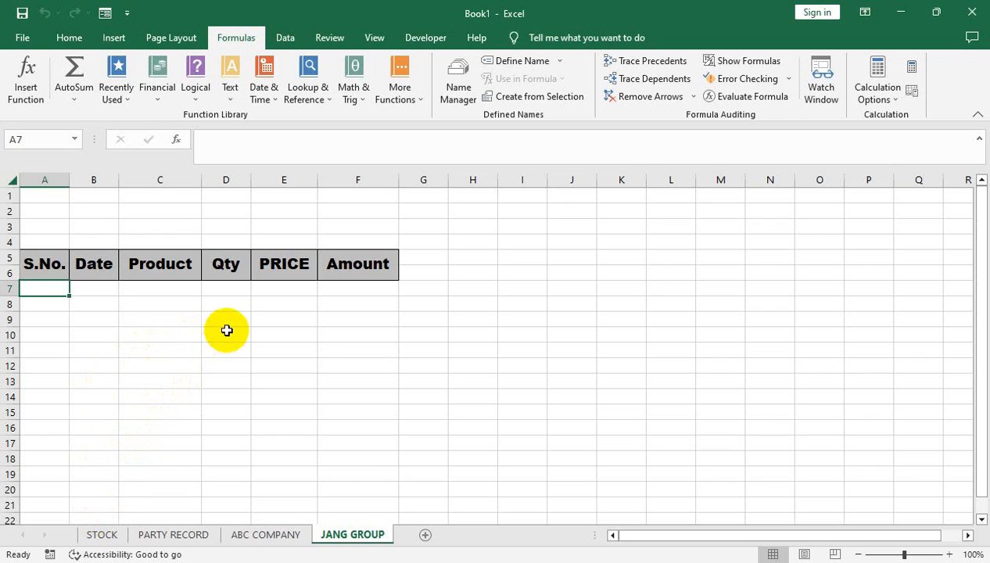
- Show the STOCK sheet with its 10-item stock list and empty summary Qty cells
{"action": "left_click", "coordinate": [100, 534]}
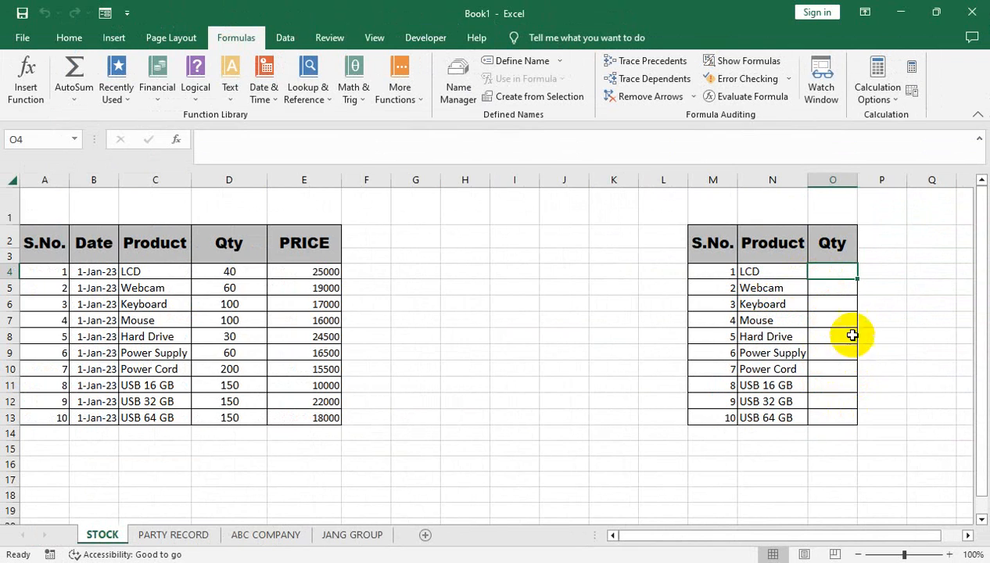
{"action": "left_click", "coordinate": [173, 532]}
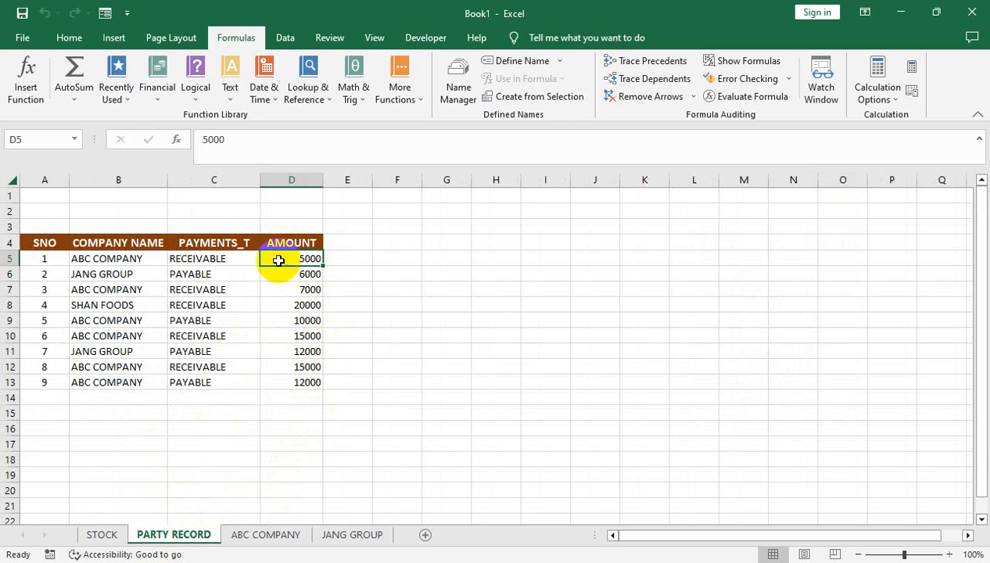
{"action": "left_click", "coordinate": [262, 534]}
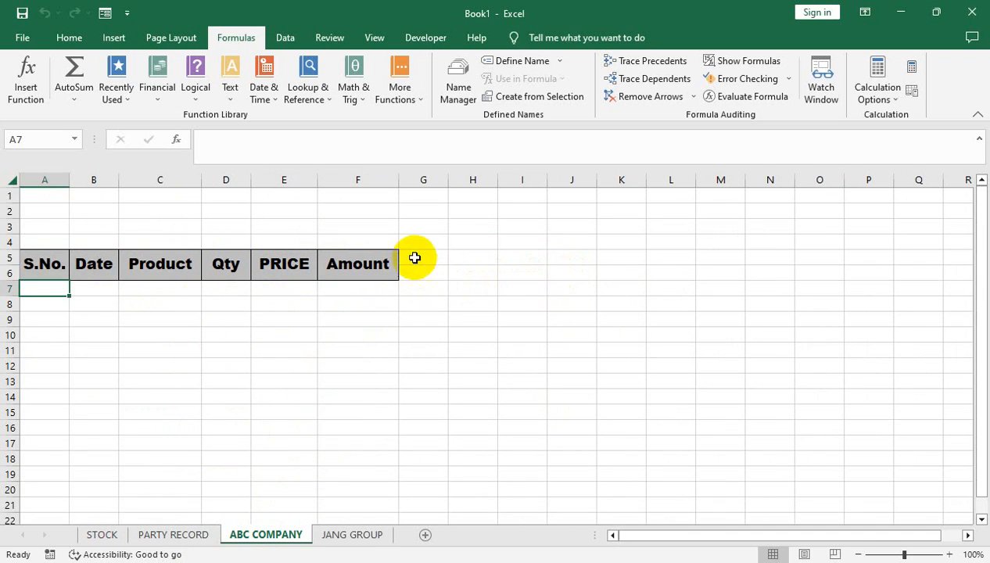
{"action": "left_click", "coordinate": [205, 540]}
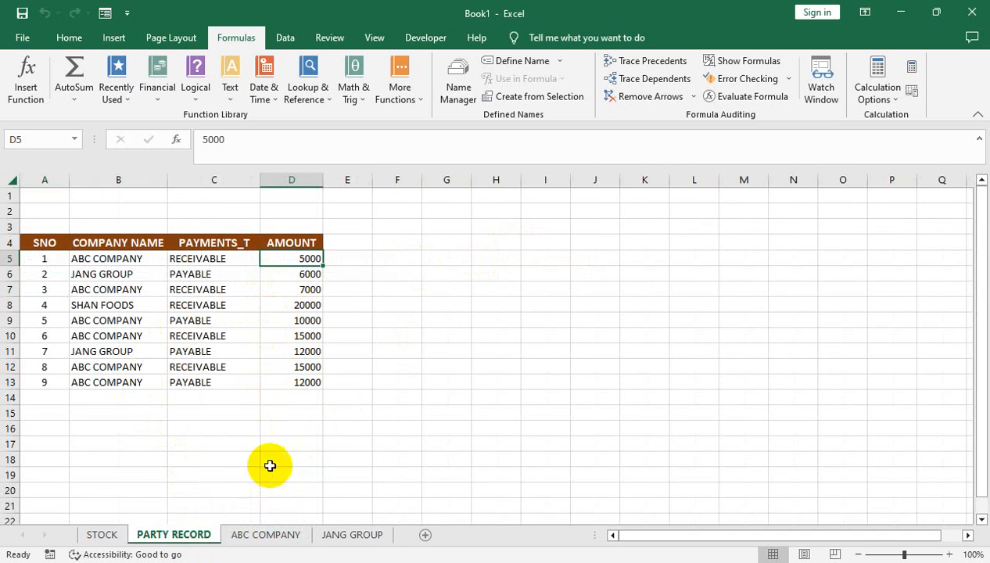
{"action": "left_click", "coordinate": [265, 539]}
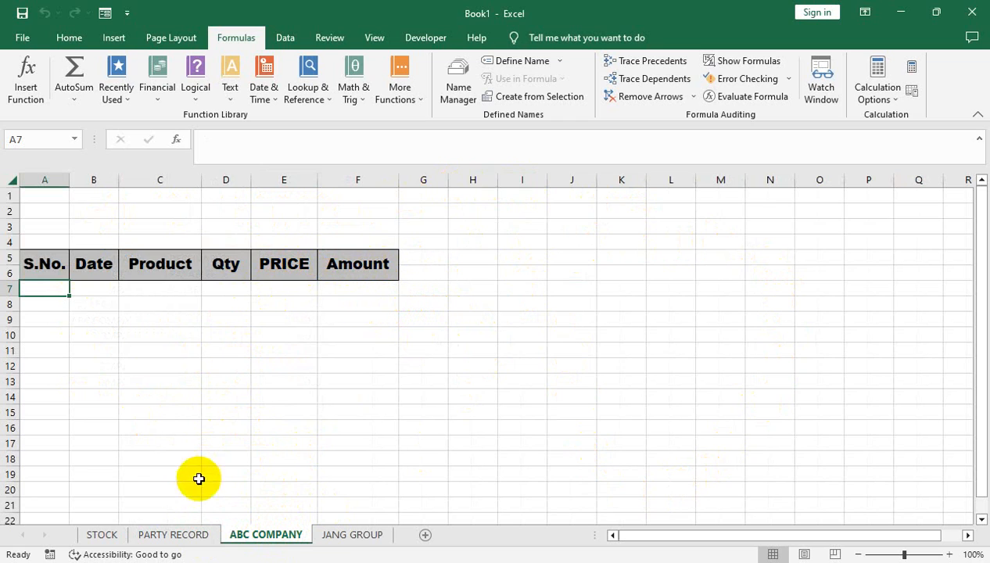
{"action": "left_click", "coordinate": [102, 534]}
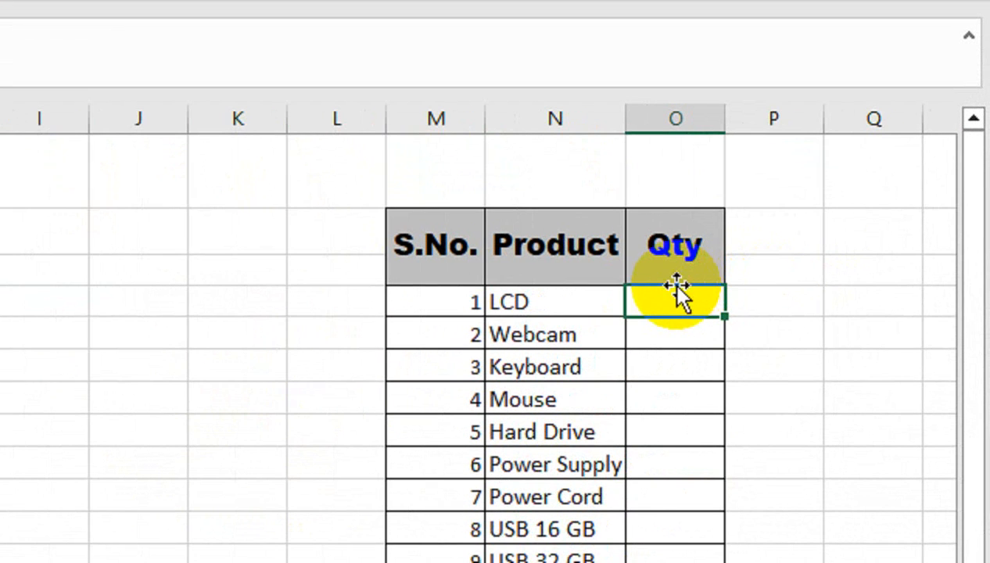
- Enter =SUMIF(C:C,N4,D:D) in O4 to total LCD's purchased quantity
{"action": "type", "text": "=SUMIF("}
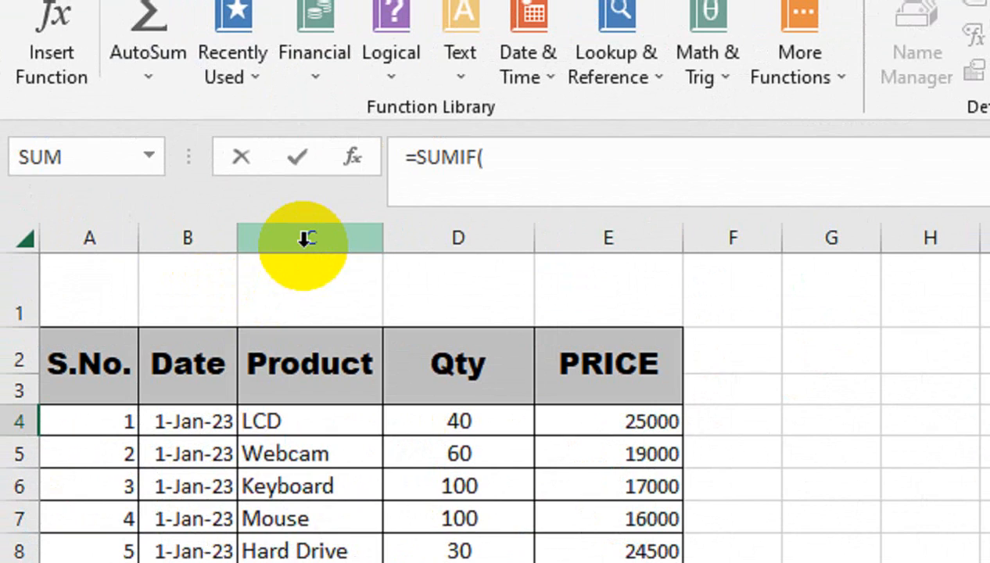
{"action": "left_click", "coordinate": [152, 182]}
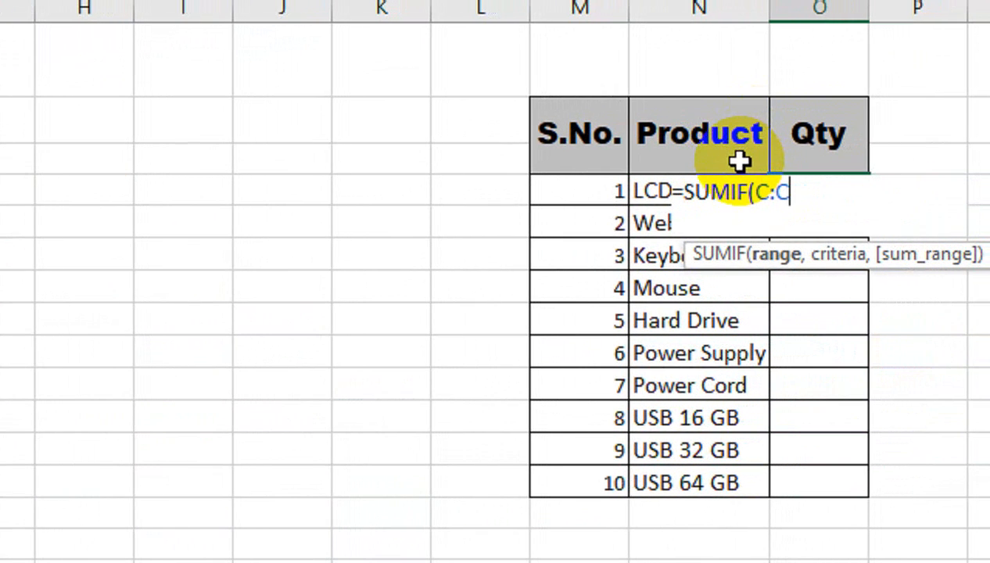
{"action": "type", "text": ","}
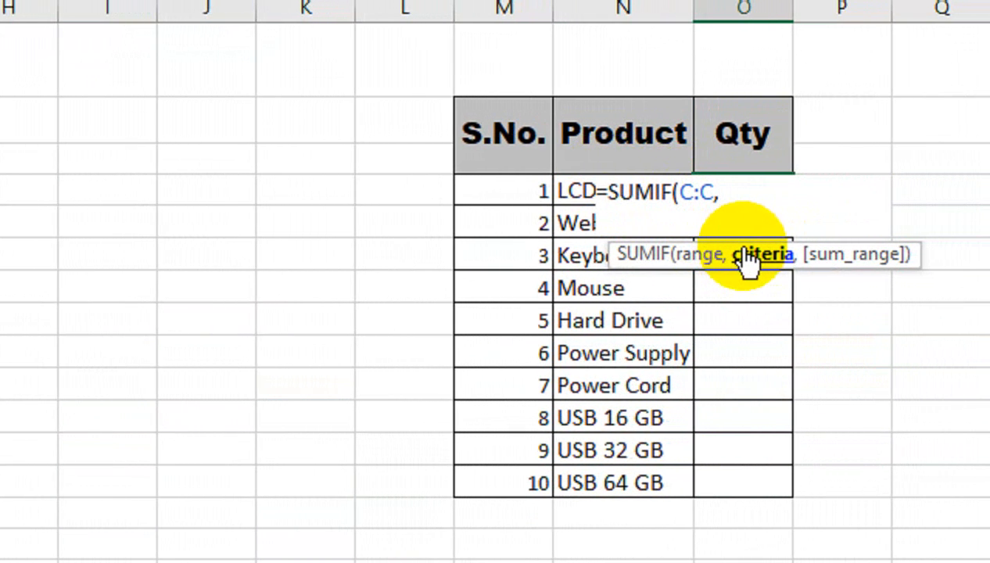
{"action": "left_click", "coordinate": [569, 190]}
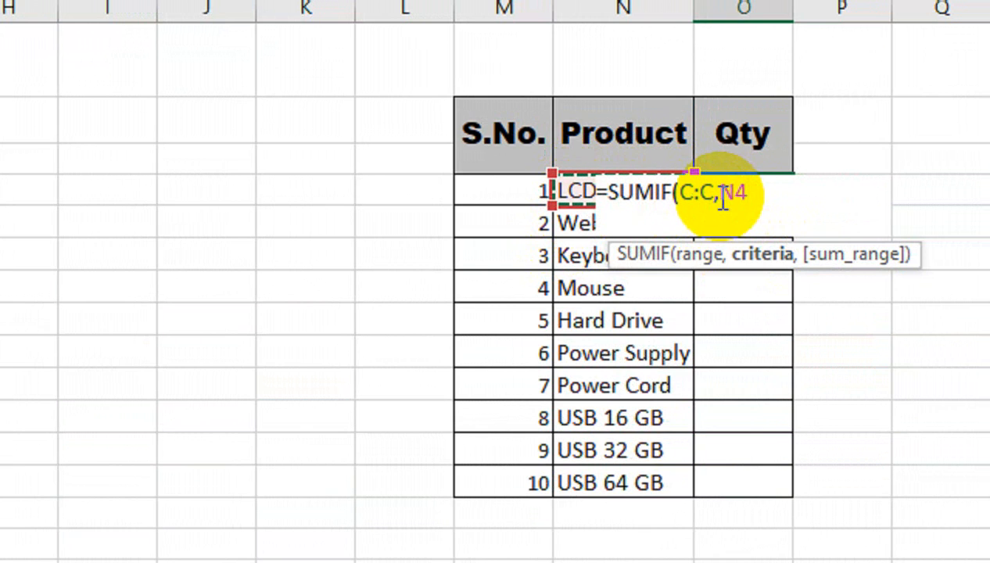
{"action": "type", "text": ","}
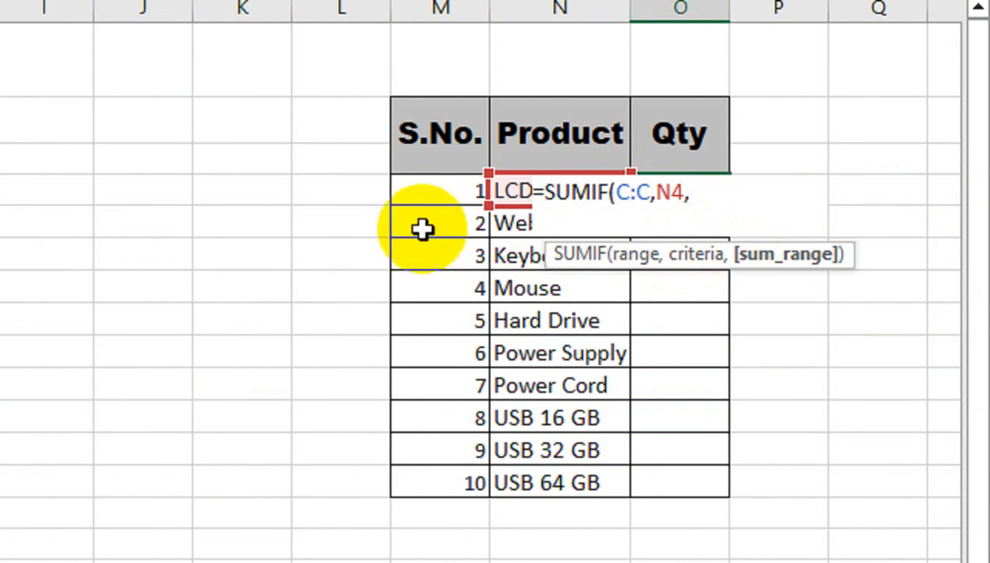
{"action": "scroll", "coordinate": [107, 263], "scroll_direction": "left", "scroll_amount": 2}
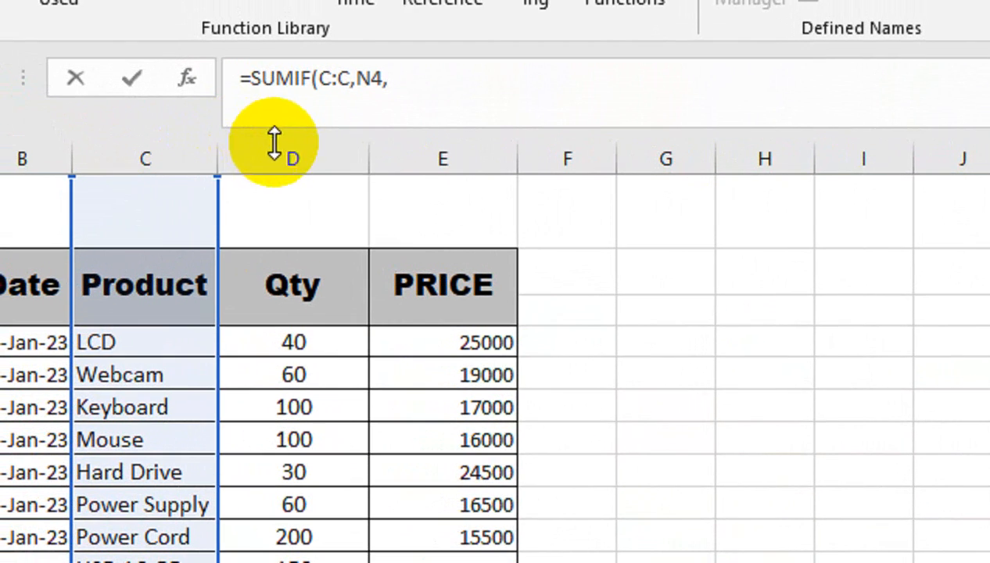
{"action": "left_click", "coordinate": [274, 150]}
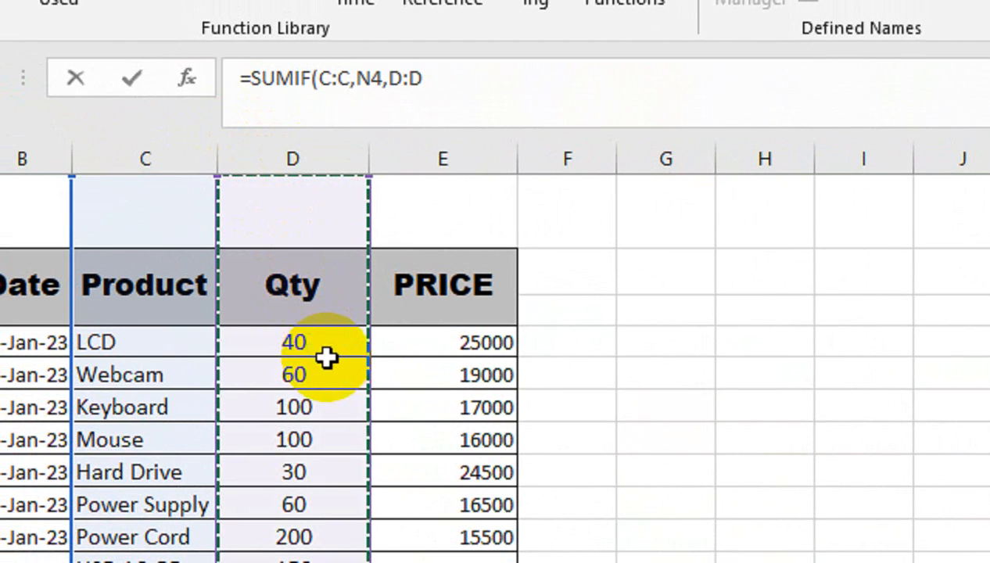
{"action": "type", "text": ")"}
{"action": "key", "text": "Return"}
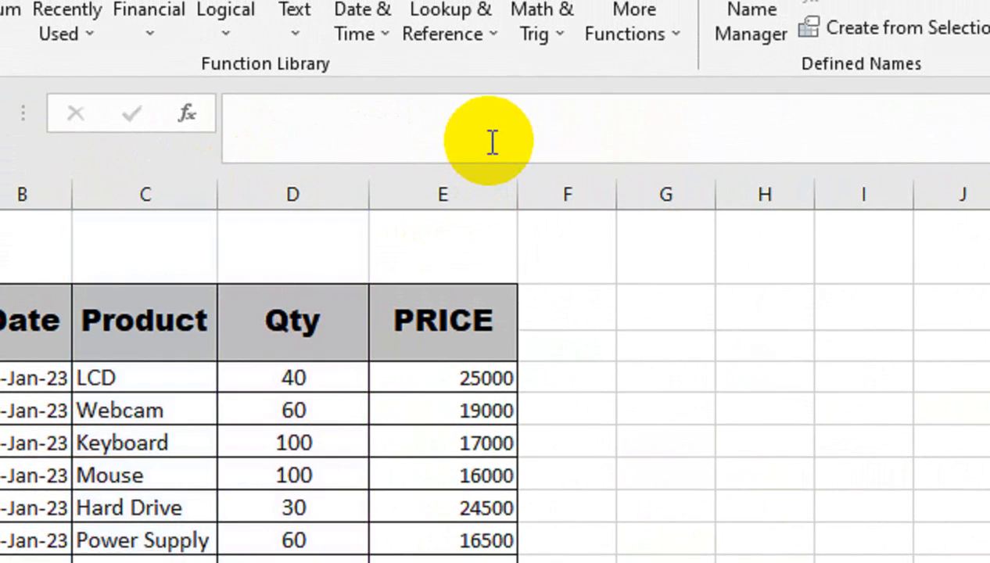
- Fill the O4 Qty formula down through O13 for all ten products
{"action": "left_click", "coordinate": [741, 379]}
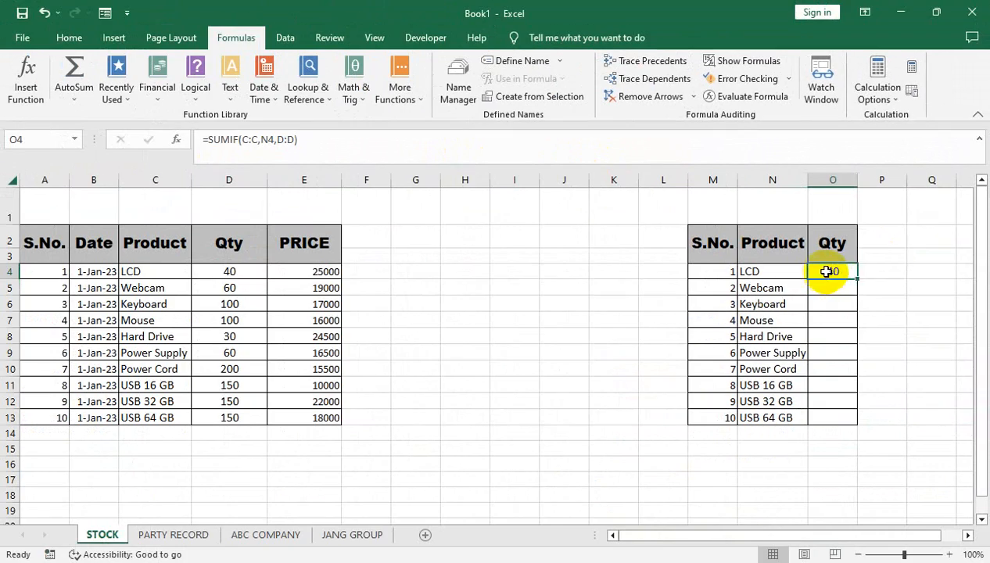
{"action": "left_click_drag", "start_coordinate": [859, 280], "coordinate": [859, 418]}
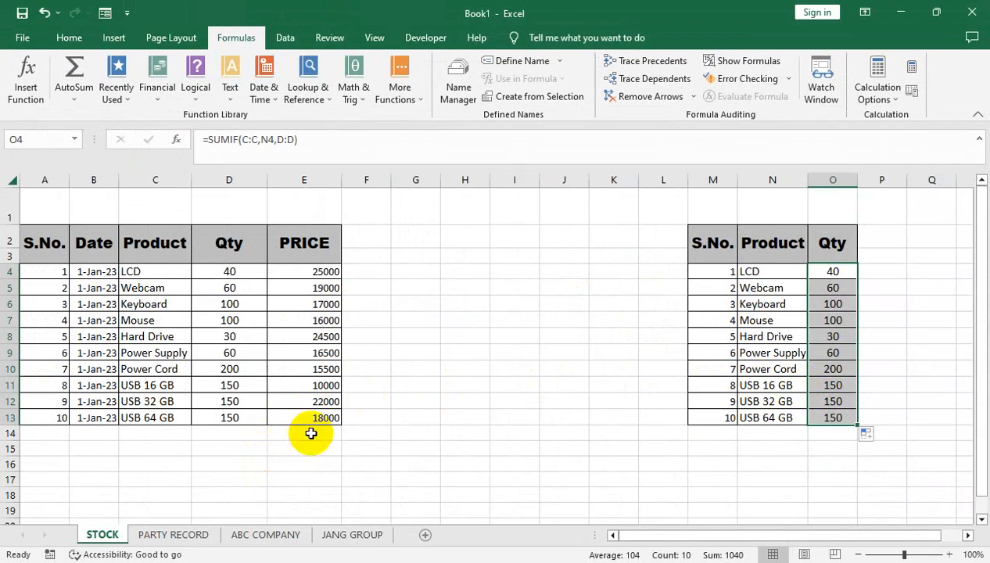
{"action": "left_click", "coordinate": [828, 273]}
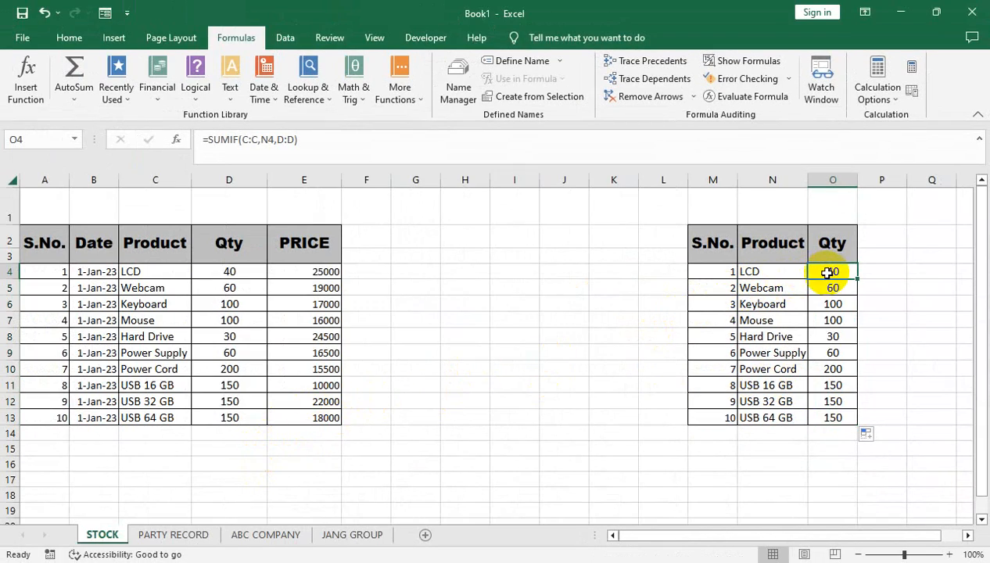
- Extend O4's formula on STOCK by appending -(SUMIF( after the purchase total
{"action": "left_click", "coordinate": [270, 532]}
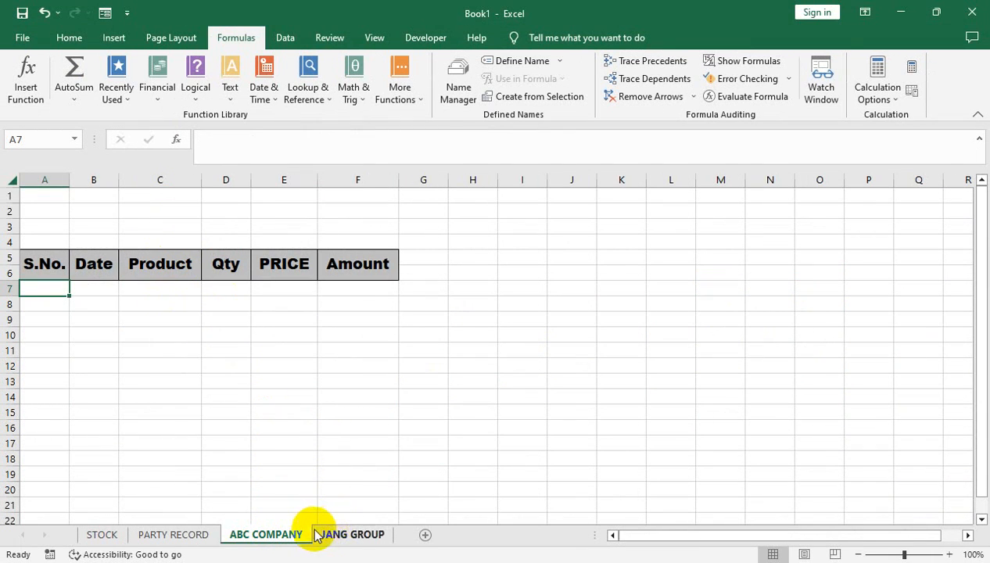
{"action": "left_click", "coordinate": [101, 535]}
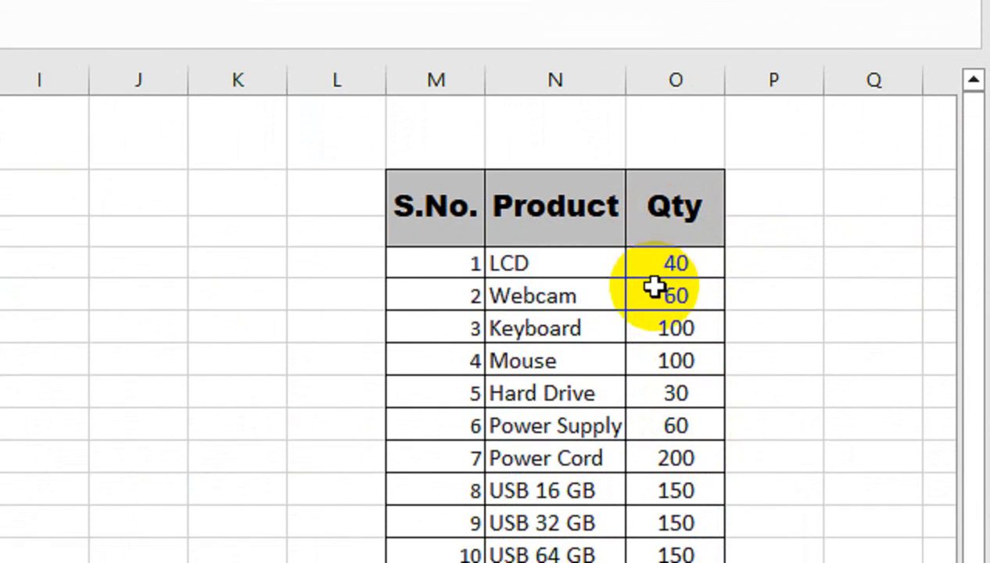
{"action": "left_click", "coordinate": [676, 311]}
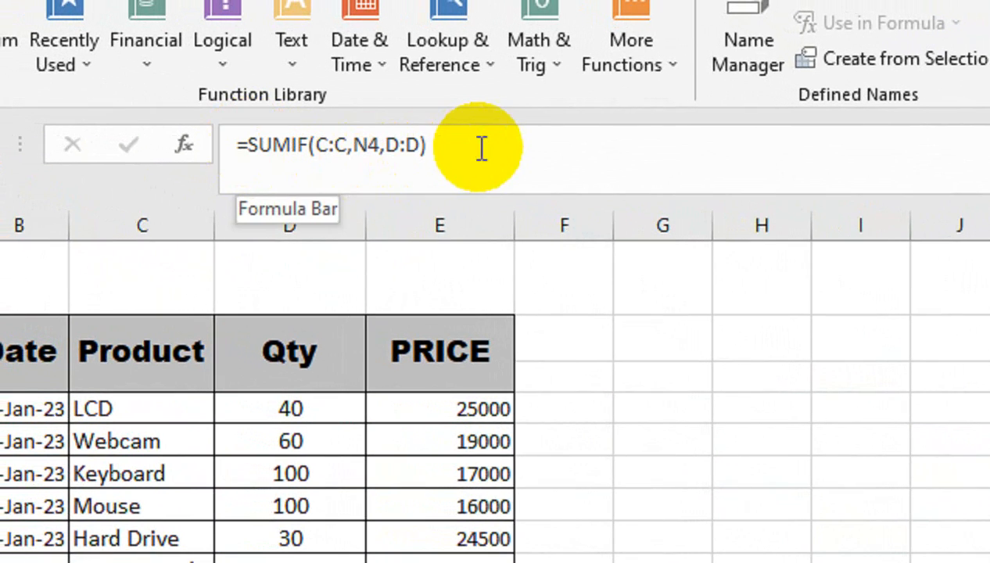
{"action": "left_click", "coordinate": [481, 148]}
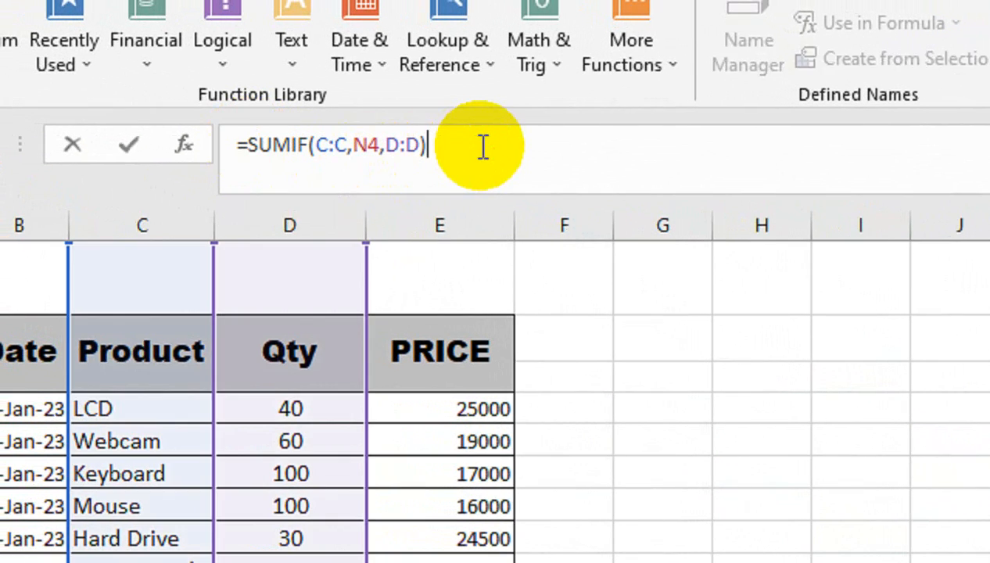
{"action": "type", "text": "-(SUMIF("}
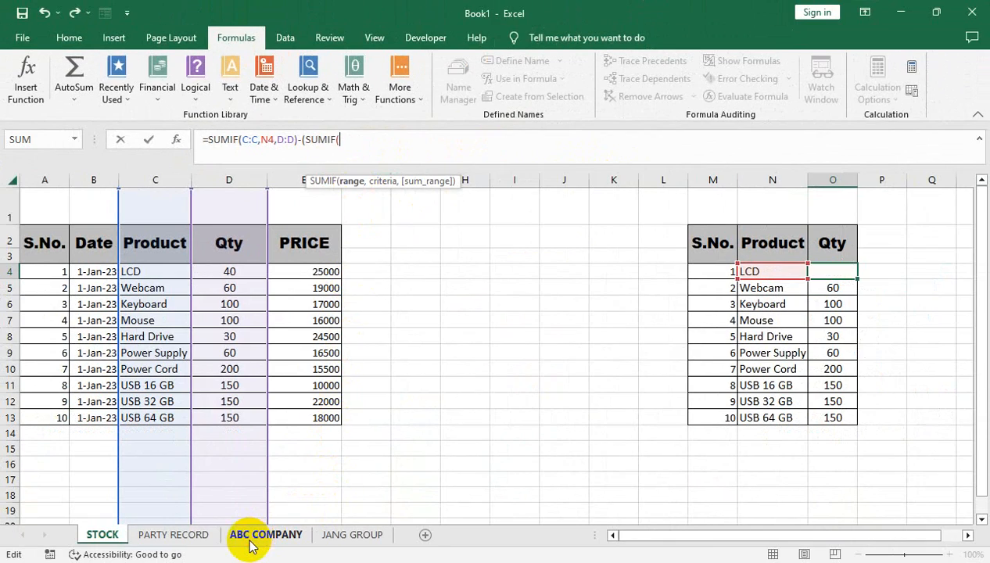
- Use 'ABC COMPANY'!C:C as the range and STOCK!N4 as the criteria in the subtracted SUMIF
{"action": "left_click", "coordinate": [249, 540]}
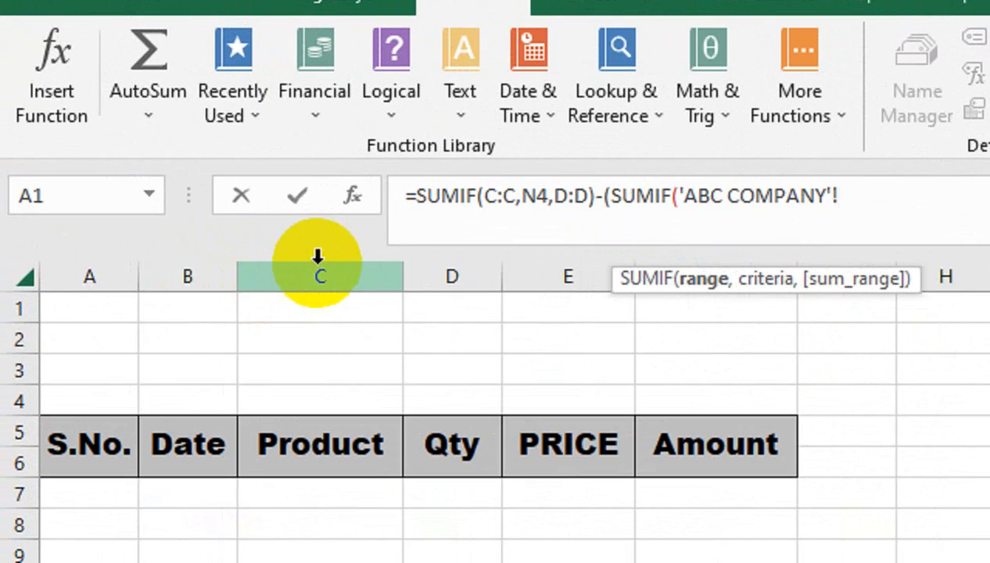
{"action": "left_click", "coordinate": [160, 184]}
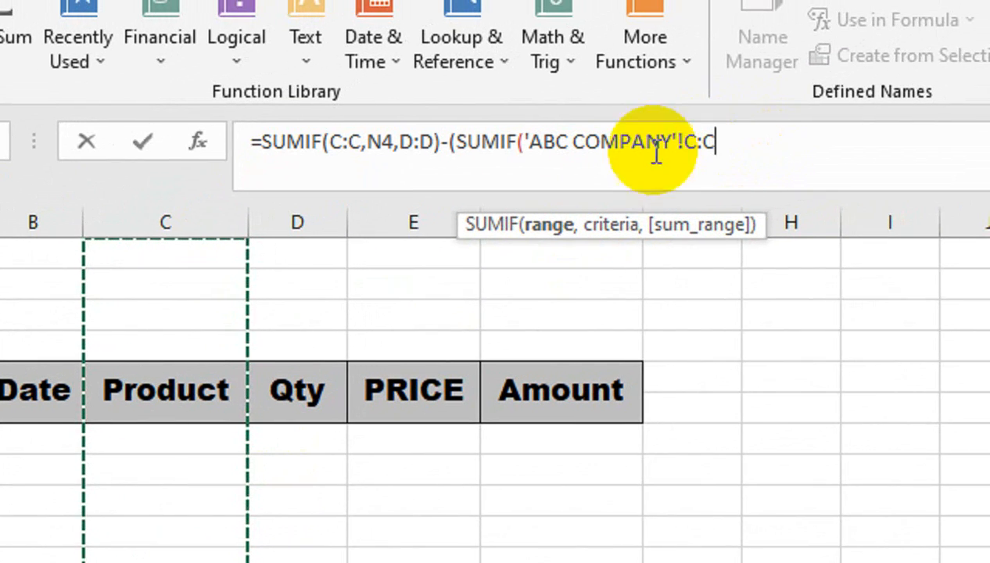
{"action": "left_click", "coordinate": [244, 225]}
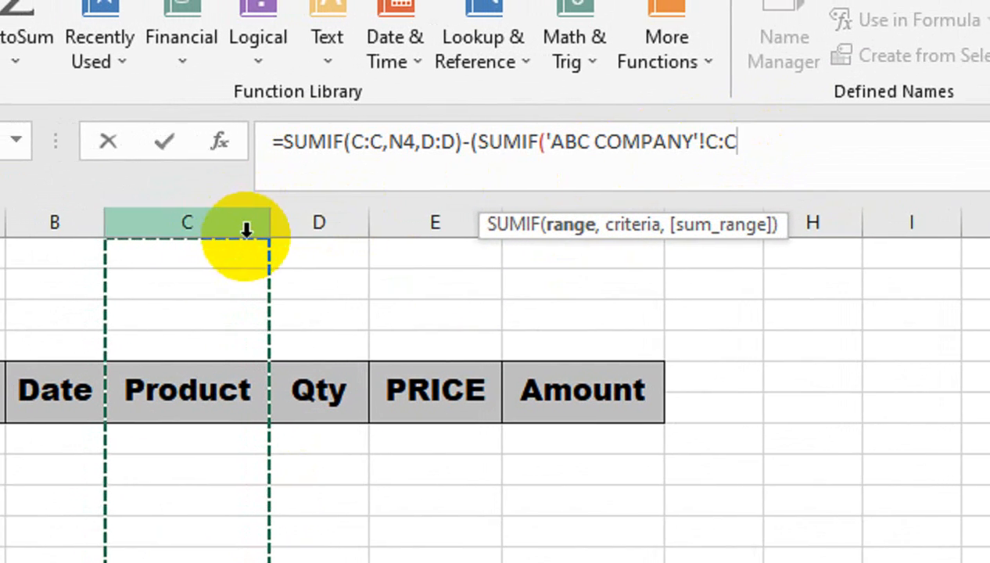
{"action": "type", "text": ","}
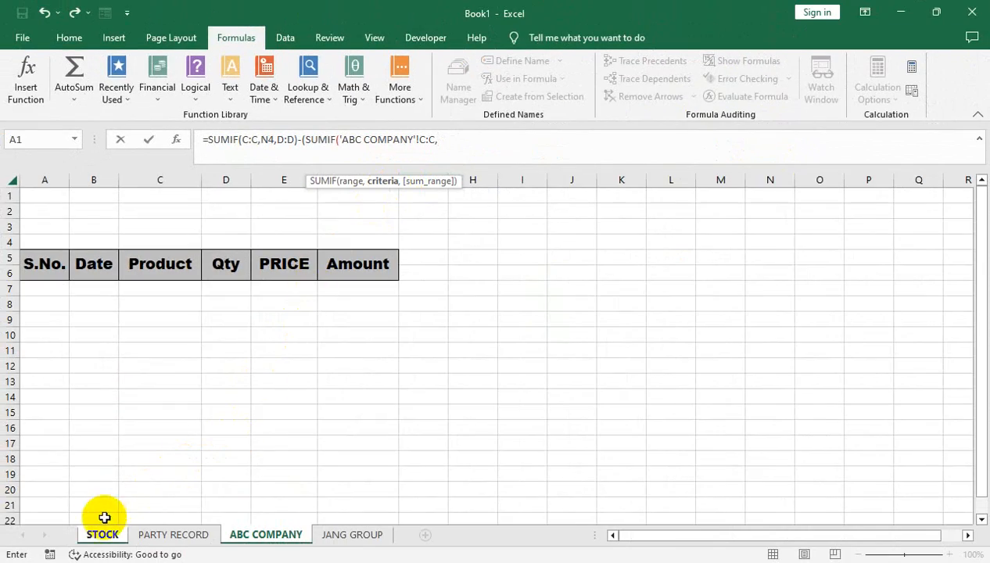
{"action": "left_click", "coordinate": [102, 534]}
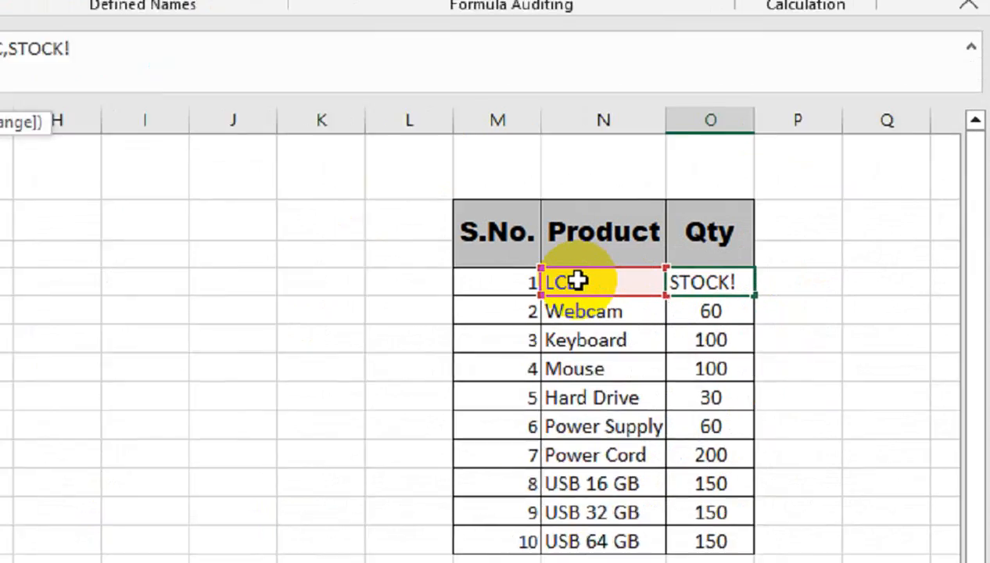
{"action": "left_click", "coordinate": [751, 271]}
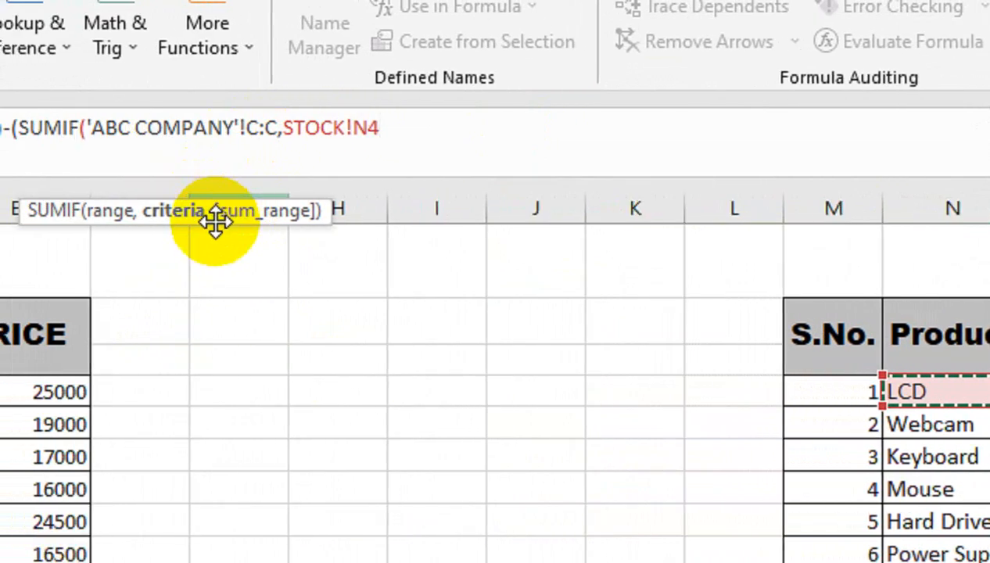
{"action": "type", "text": ","}
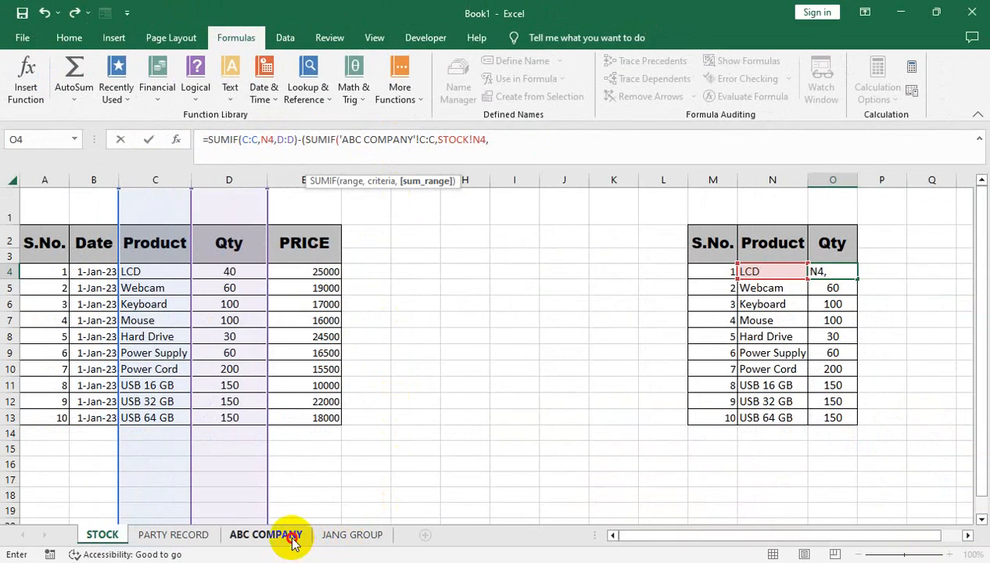
{"action": "left_click", "coordinate": [294, 539]}
- Close the ABC COMPANY SUMIF with sum range 'ABC COMPANY'!D:D and add a plus sign
{"action": "left_click", "coordinate": [247, 178]}
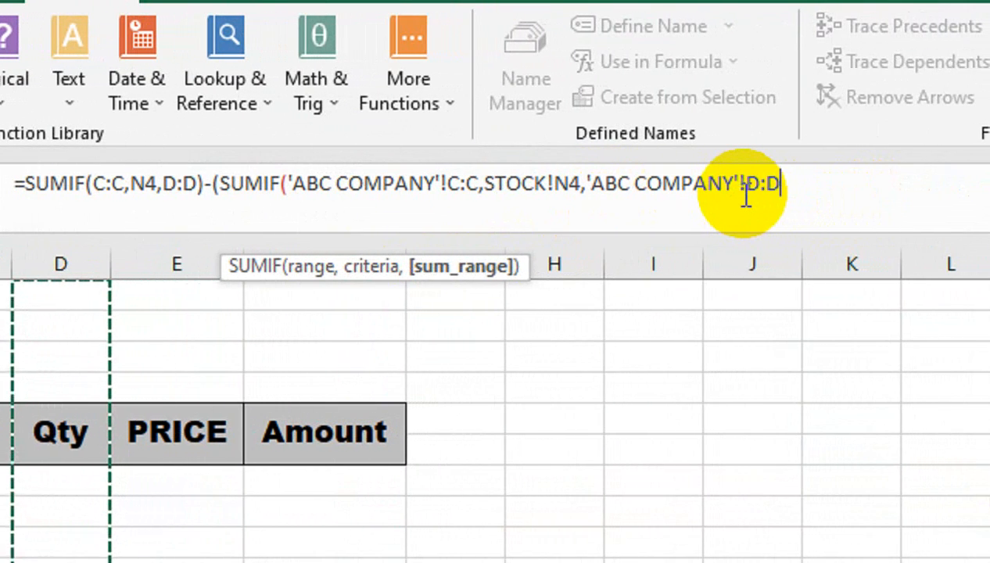
{"action": "type", "text": ")+"}
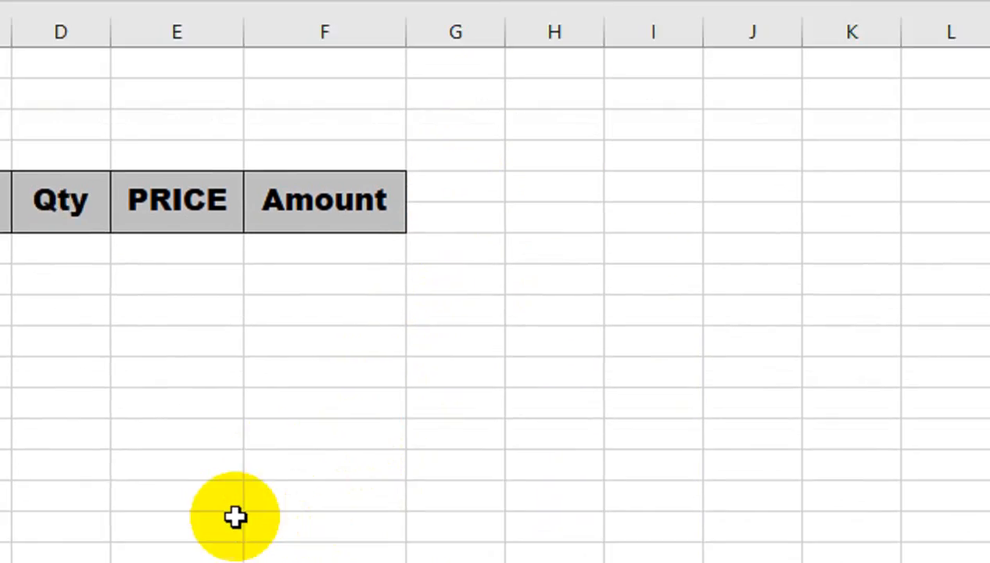
{"action": "left_click", "coordinate": [249, 515]}
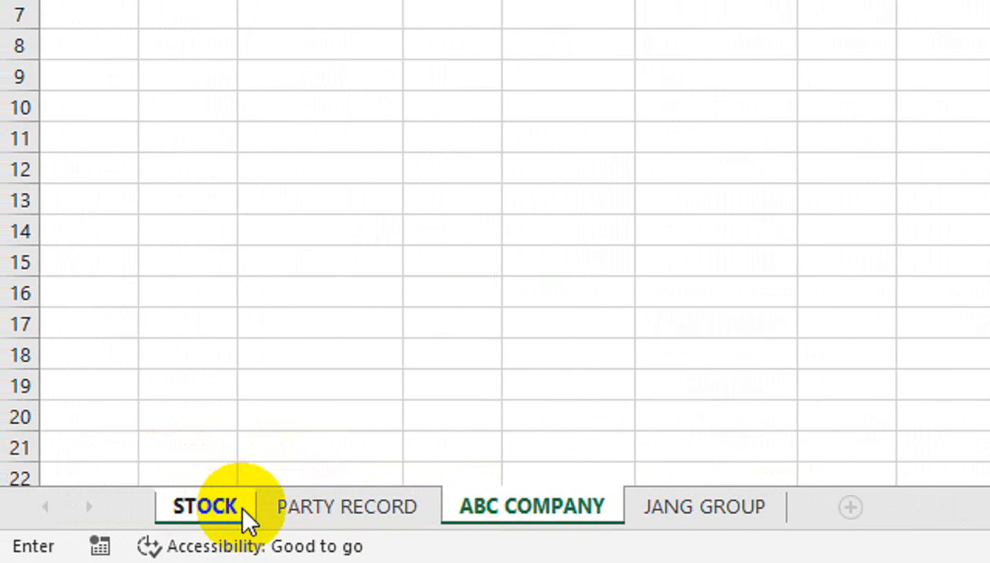
{"action": "left_click", "coordinate": [239, 502]}
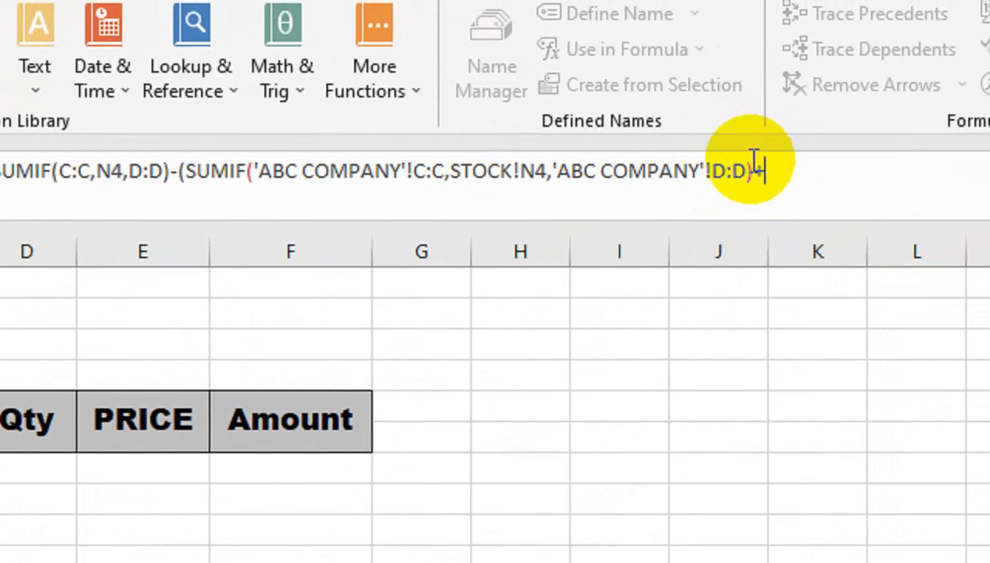
- Copy the ABC COMPANY SUMIF and paste a duplicate after the plus sign
{"action": "left_click_drag", "start_coordinate": [753, 170], "coordinate": [177, 177]}
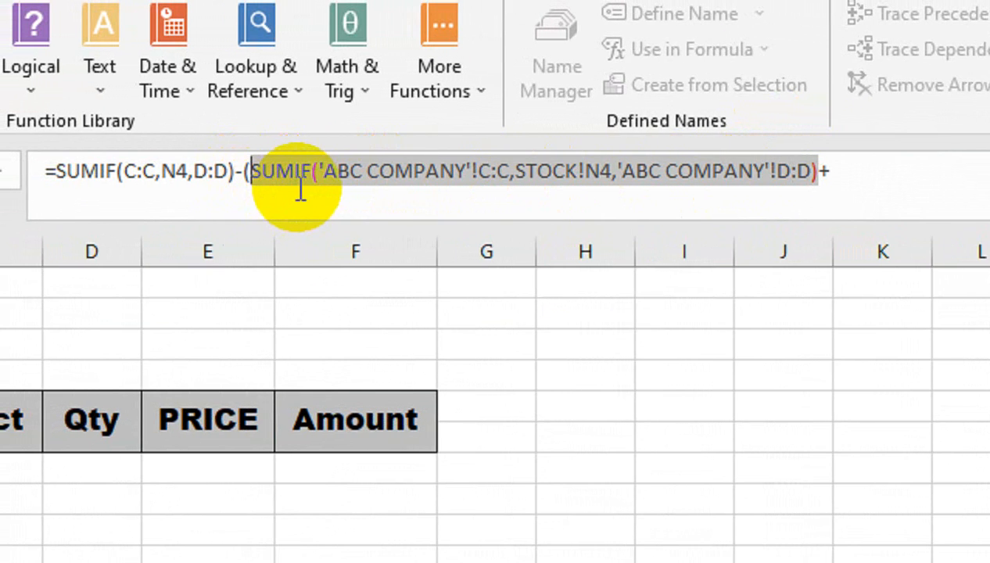
{"action": "left_click", "coordinate": [855, 166]}
{"action": "key", "text": "ctrl+v"}
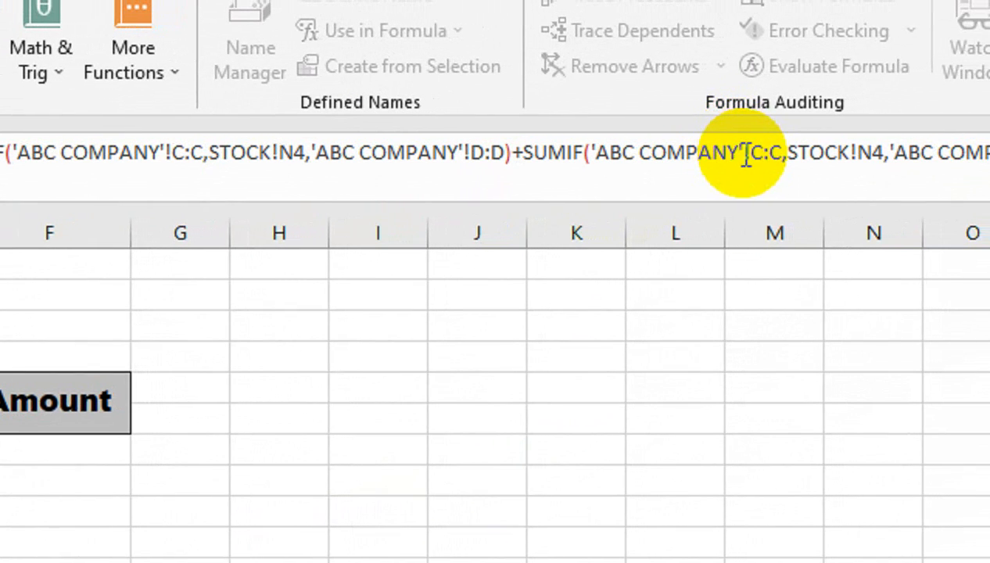
- Change both ABC COMPANY references in the pasted SUMIF to JANG GROUP
{"action": "left_click_drag", "start_coordinate": [742, 155], "coordinate": [600, 176]}
{"action": "type", "text": "A"}
{"action": "key", "text": "BackSpace"}
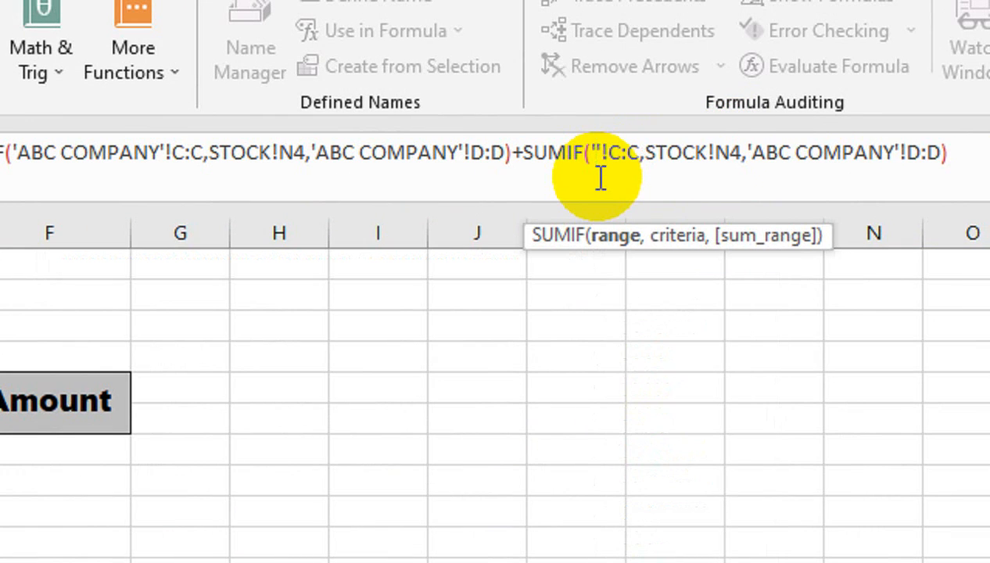
{"action": "type", "text": "JANG"}
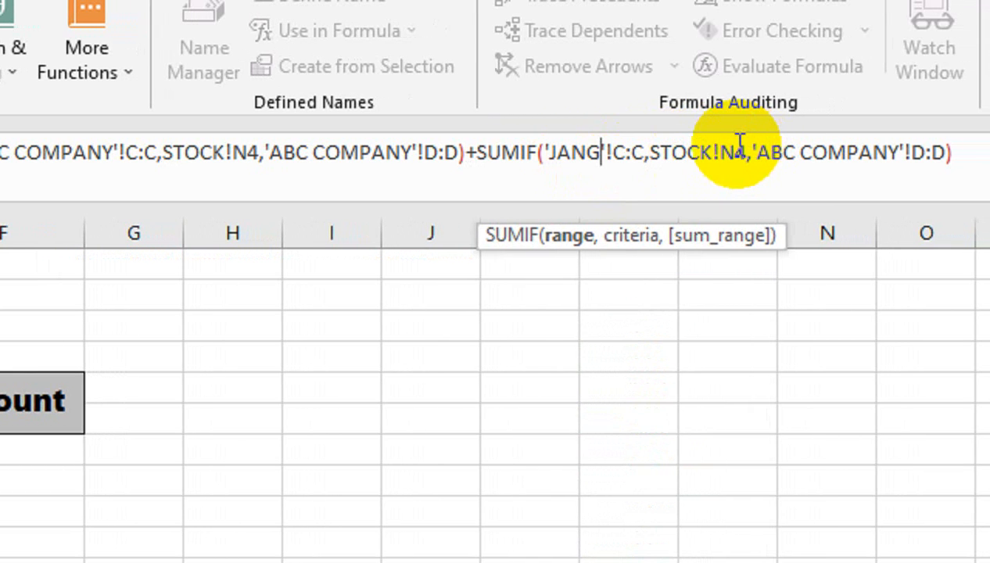
{"action": "type", "text": " GROUP"}
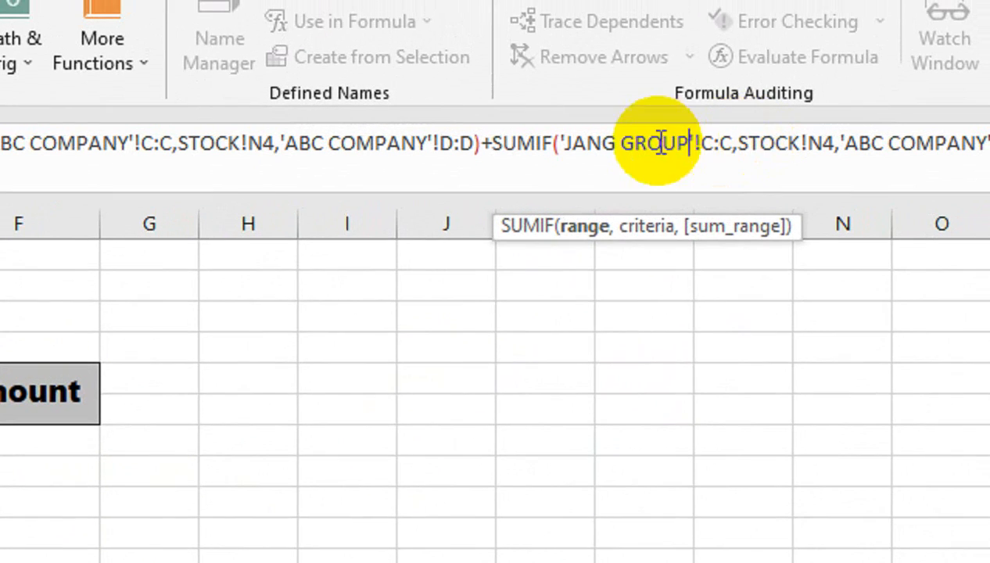
{"action": "left_click_drag", "start_coordinate": [687, 149], "coordinate": [588, 150]}
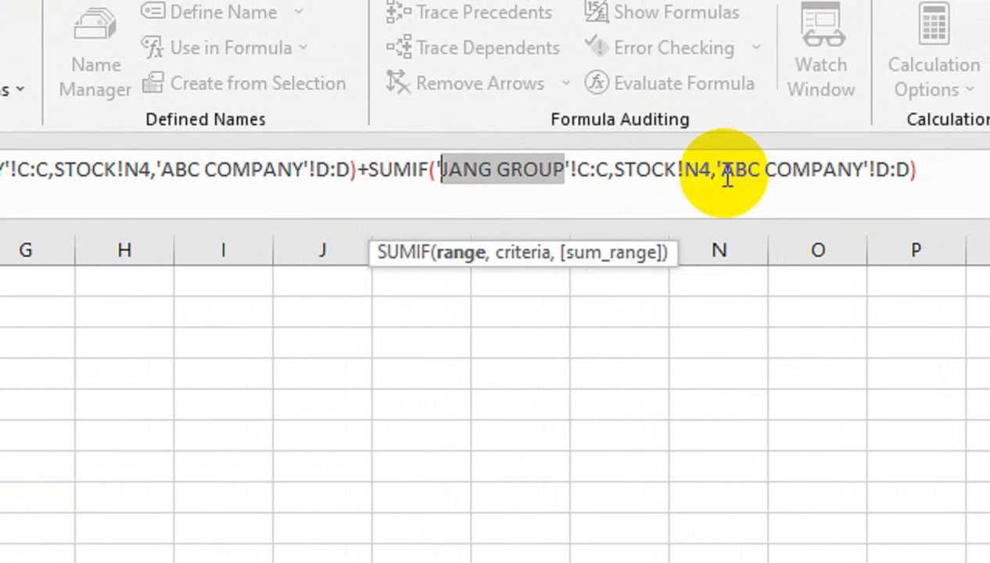
{"action": "left_click", "coordinate": [856, 152]}
{"action": "left_click_drag", "start_coordinate": [733, 171], "coordinate": [835, 172]}
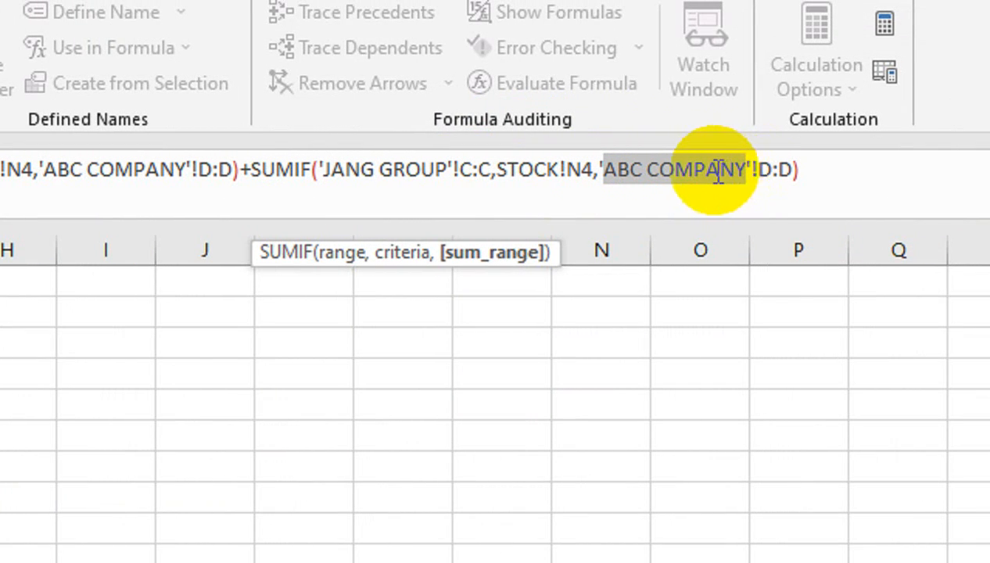
{"action": "type", "text": "JANG GROUP"}
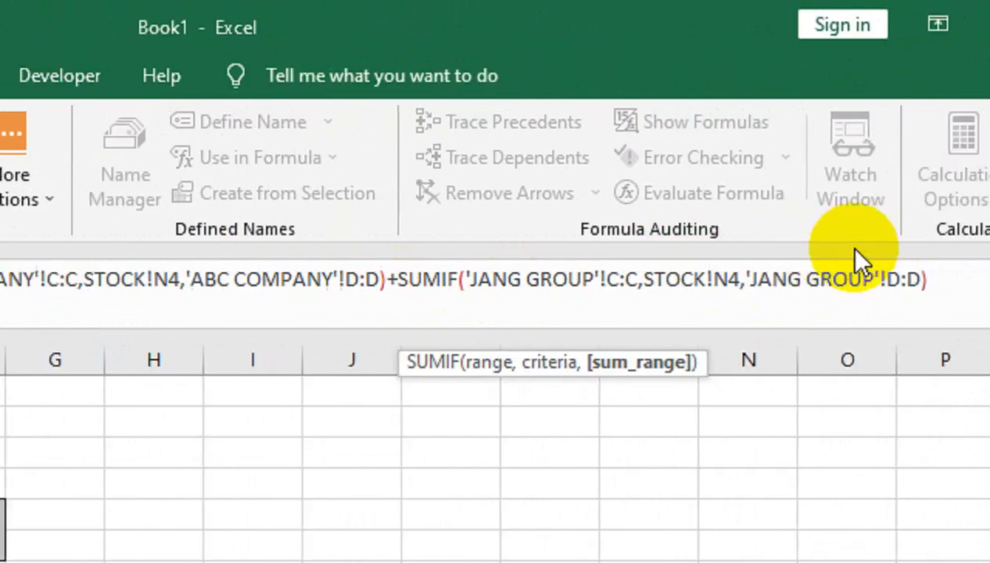
- Close and commit the combined Qty formula and fill it down O4:O13
{"action": "left_click", "coordinate": [982, 273]}
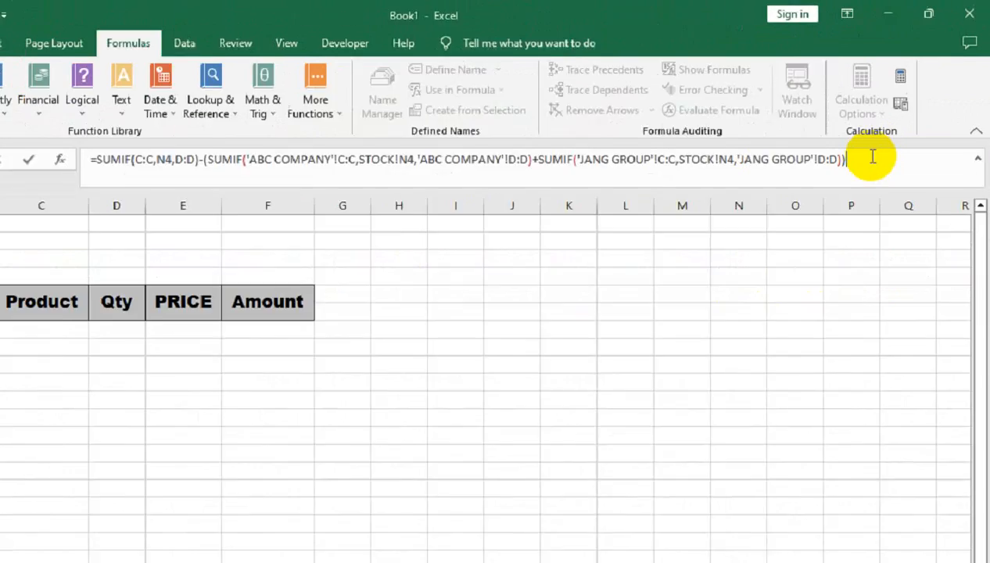
{"action": "key", "text": "Return"}
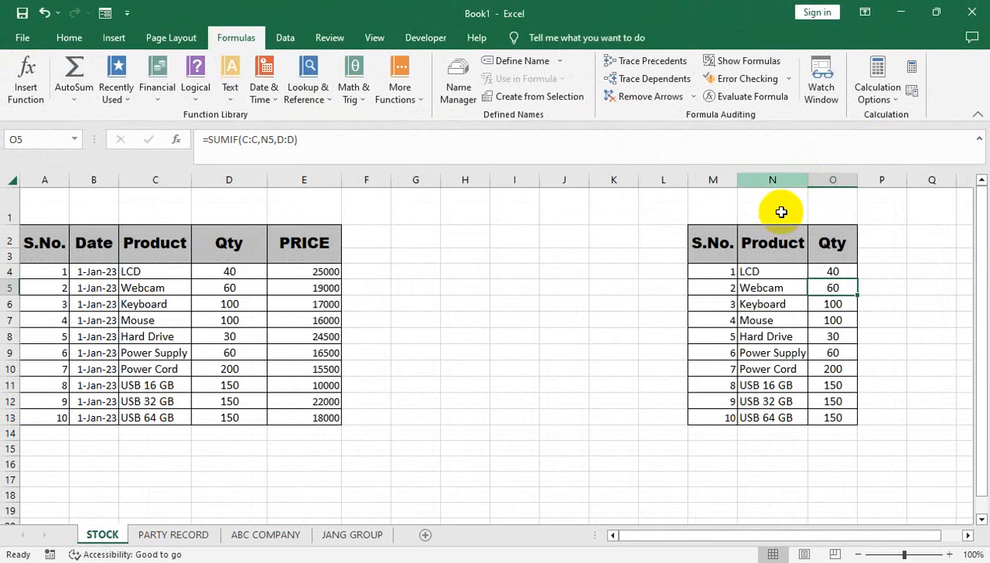
{"action": "left_click", "coordinate": [845, 270]}
{"action": "left_click_drag", "start_coordinate": [855, 279], "coordinate": [846, 421]}
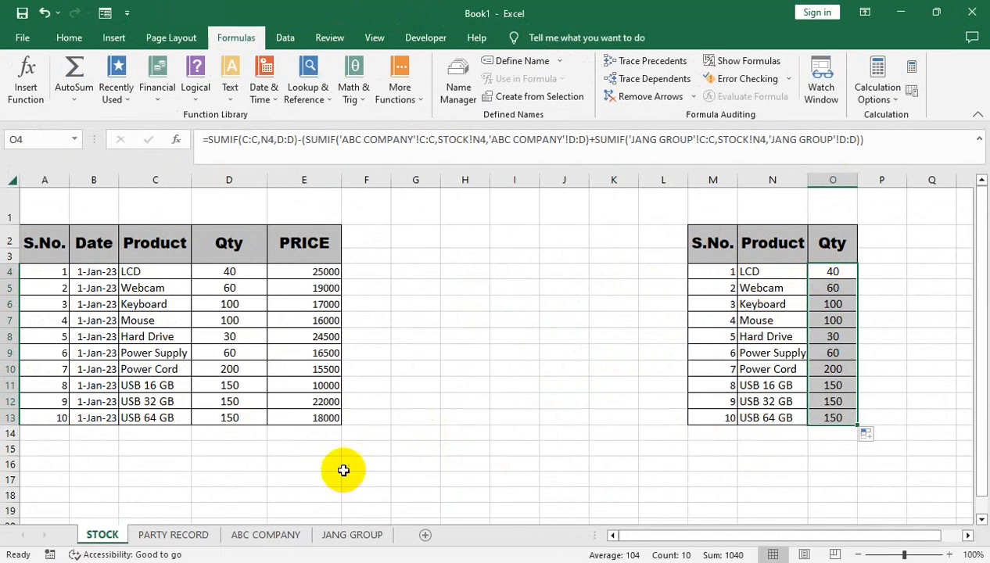
{"action": "left_click", "coordinate": [193, 536]}
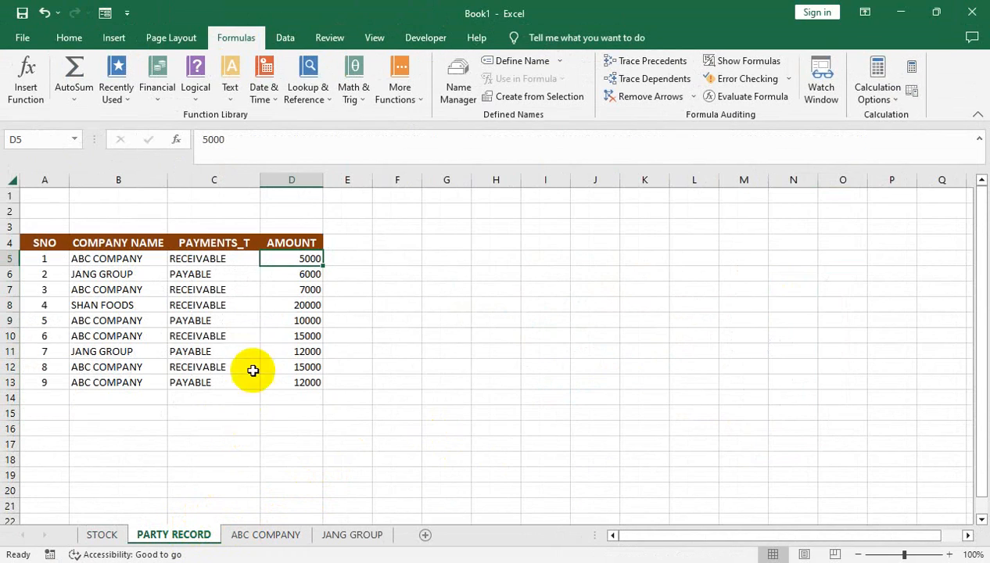
- On ABC COMPANY, fill row 7 with entry 1, date 2-Jan-23, product LCD, Qty 10
{"action": "left_click", "coordinate": [242, 536]}
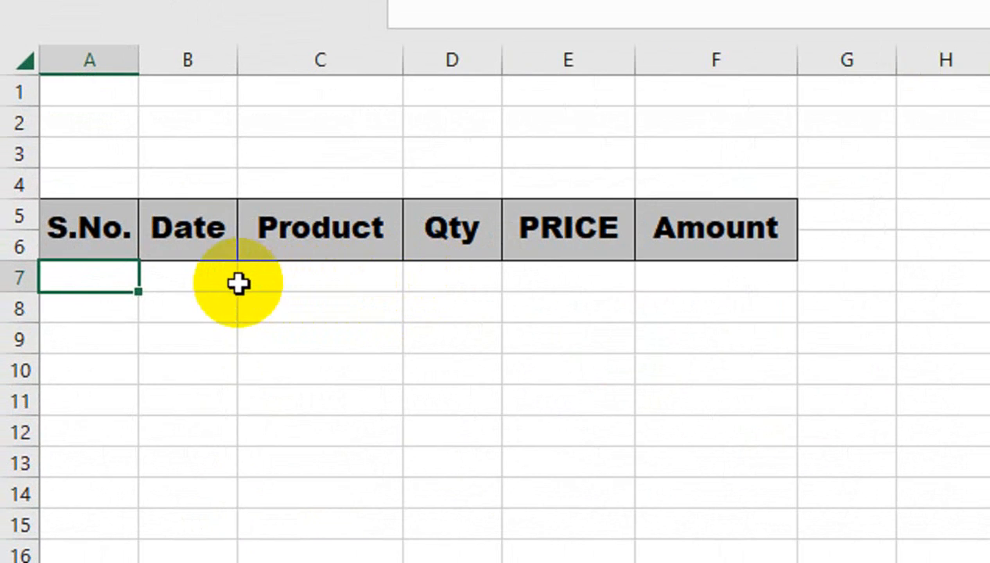
{"action": "type", "text": "1"}
{"action": "key", "text": "Tab"}
{"action": "key", "text": "Tab"}
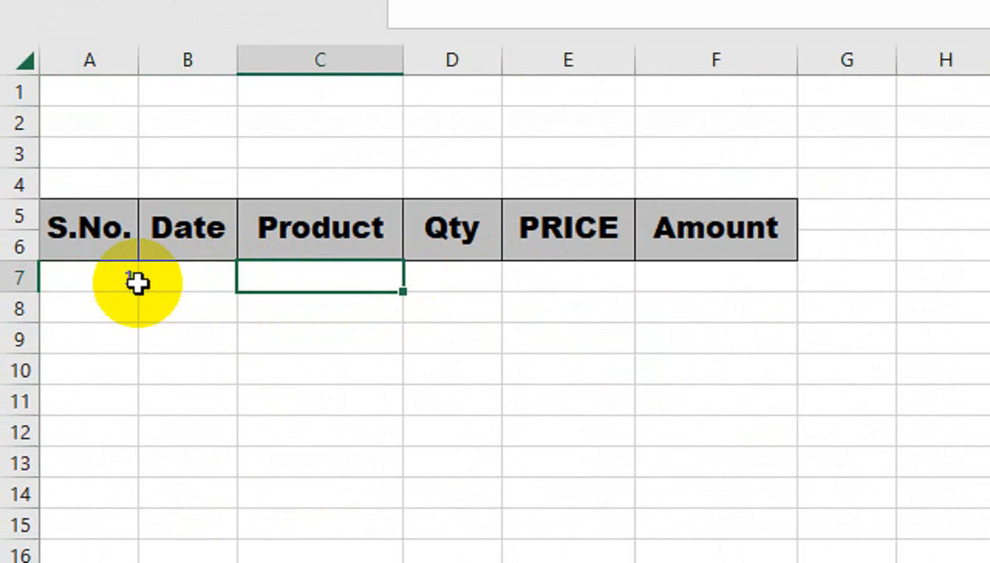
{"action": "key", "text": "shift+Tab"}
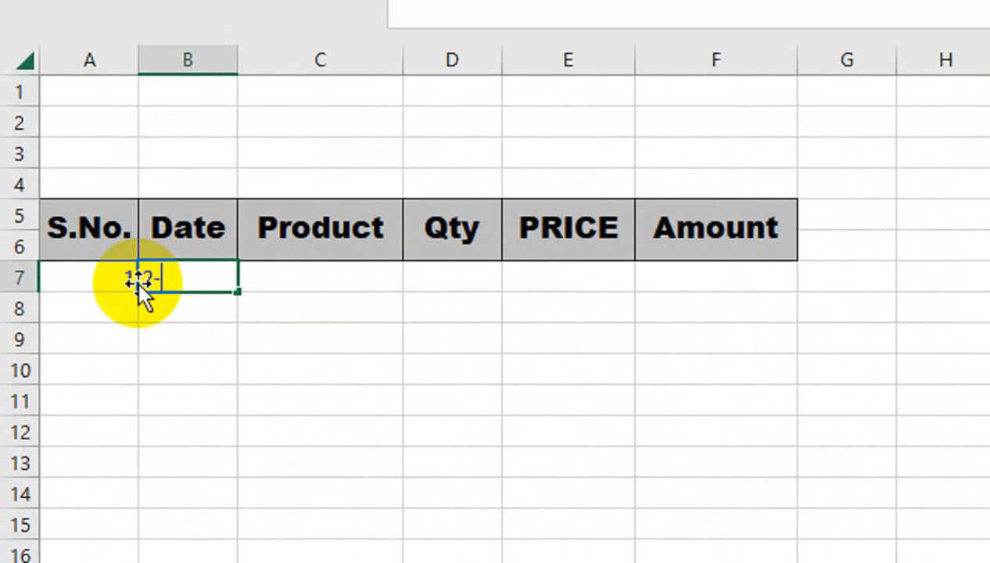
{"action": "type", "text": "12-JAN-23"}
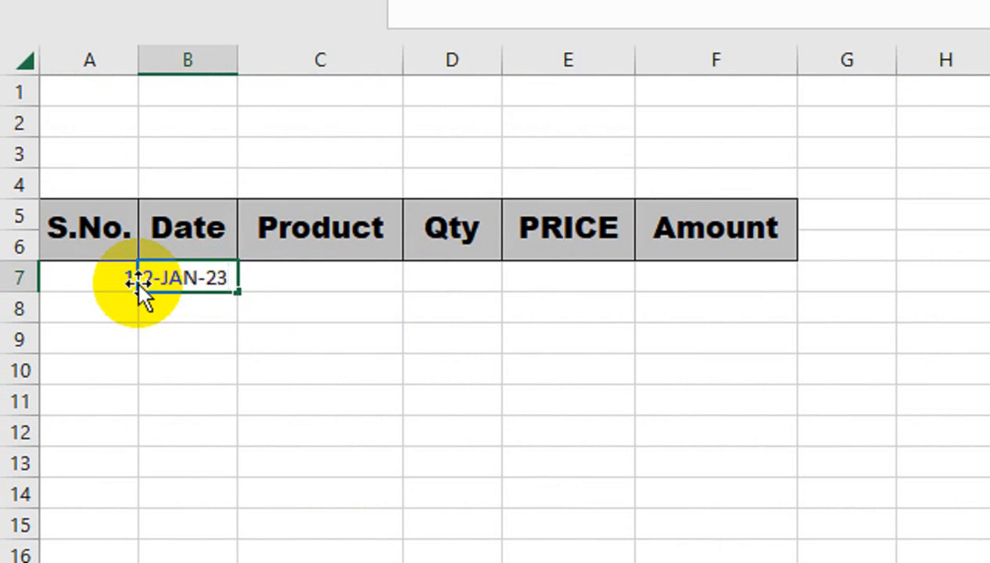
{"action": "key", "text": "Tab"}
{"action": "type", "text": "LCD"}
{"action": "key", "text": "Tab"}
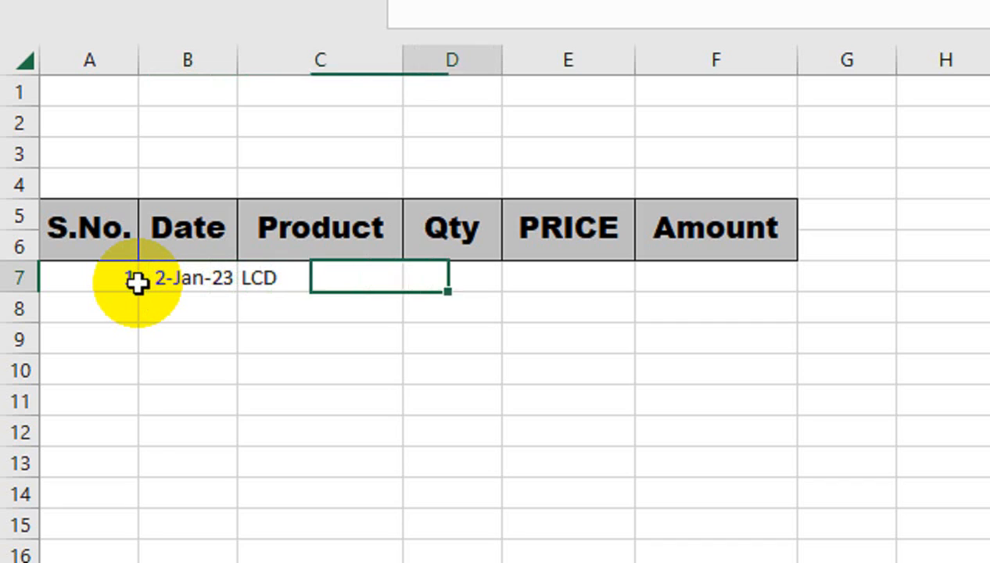
{"action": "type", "text": "10"}
{"action": "key", "text": "Tab"}
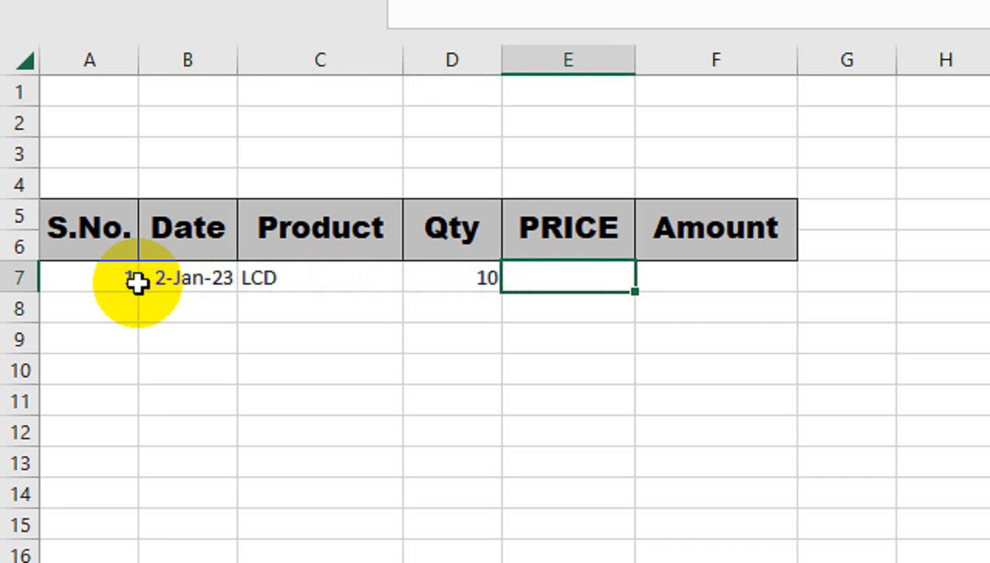
- Begin E7's PRICE formula as =IFERROR(VLOOKUP(C7
{"action": "type", "text": "=IF"}
{"action": "key", "text": "Down"}
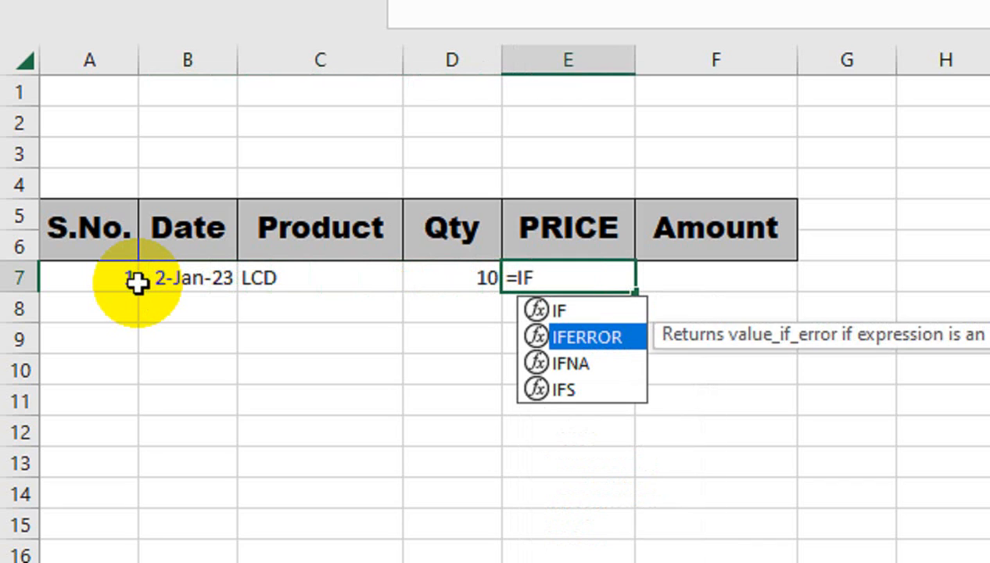
{"action": "key", "text": "Tab"}
{"action": "type", "text": "VL"}
{"action": "key", "text": "Tab"}
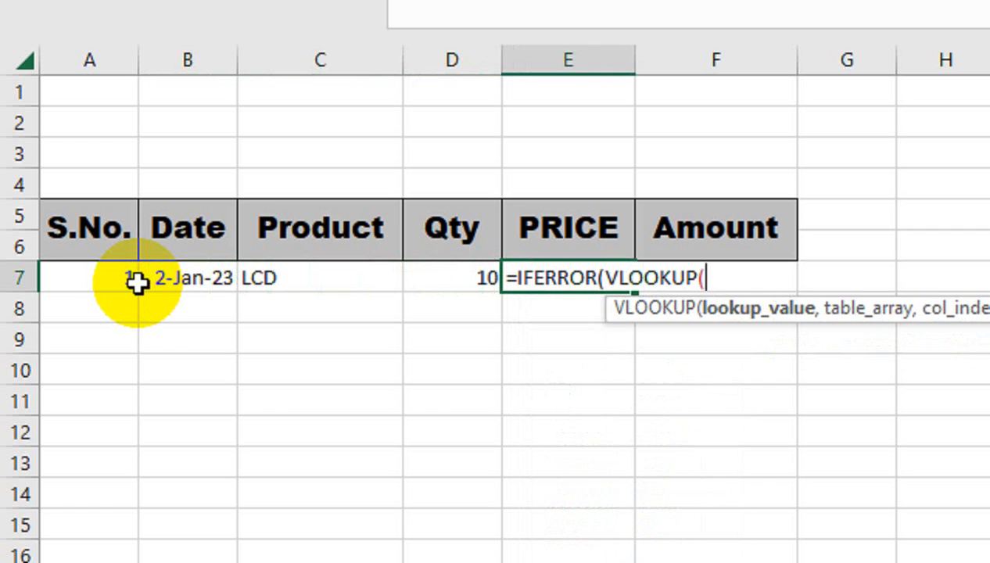
{"action": "left_click", "coordinate": [301, 278]}
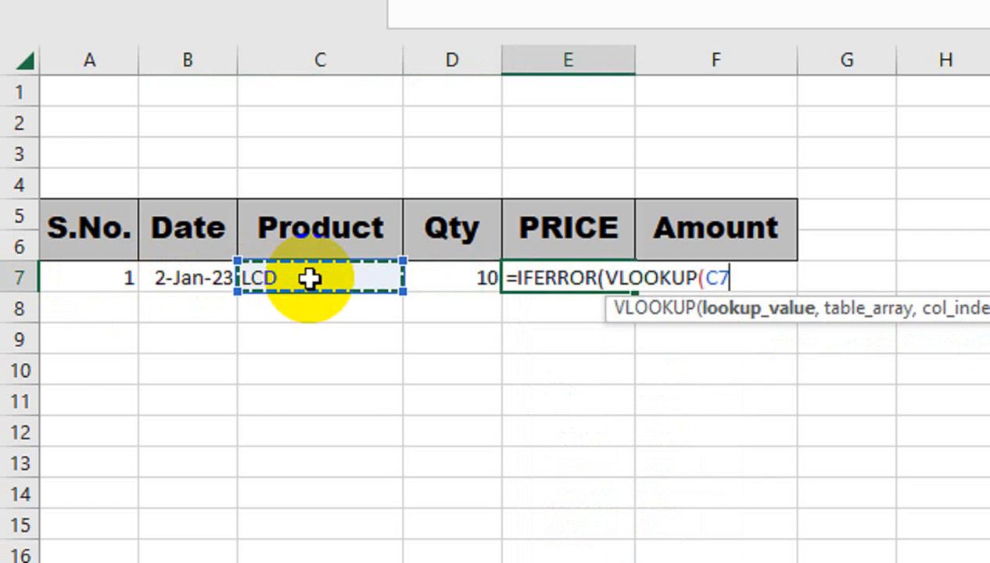
- Complete the lookup as VLOOKUP(C7,STOCK!$C$2:$E$13,3,FALSE)
{"action": "type", "text": ","}
{"action": "left_click", "coordinate": [233, 512]}
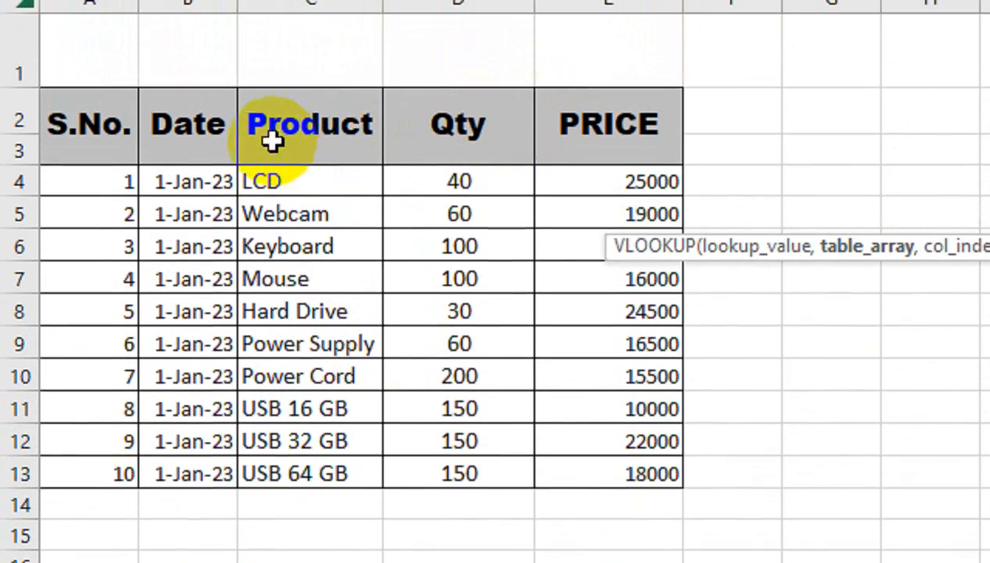
{"action": "left_click_drag", "start_coordinate": [270, 139], "coordinate": [614, 461]}
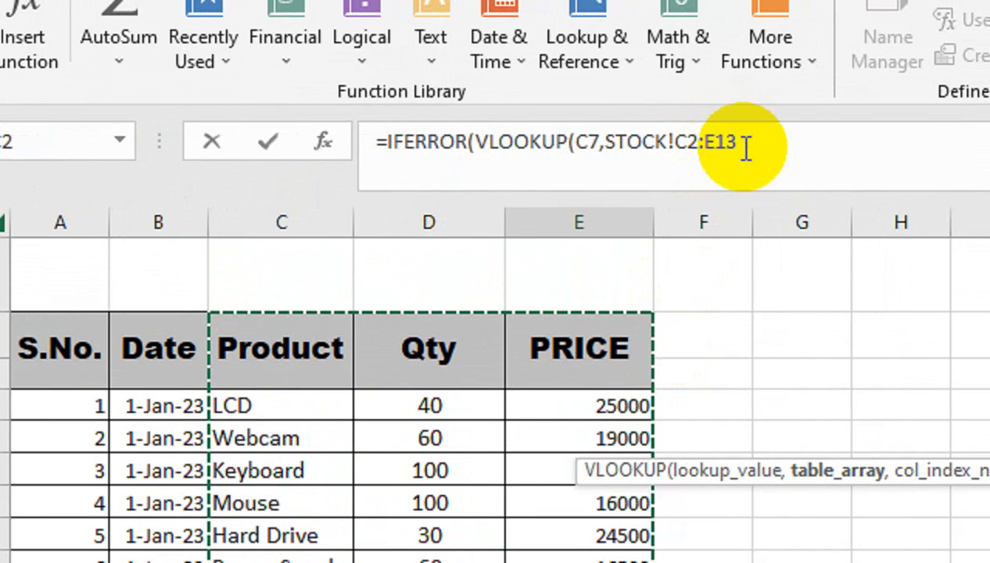
{"action": "key", "text": "F4"}
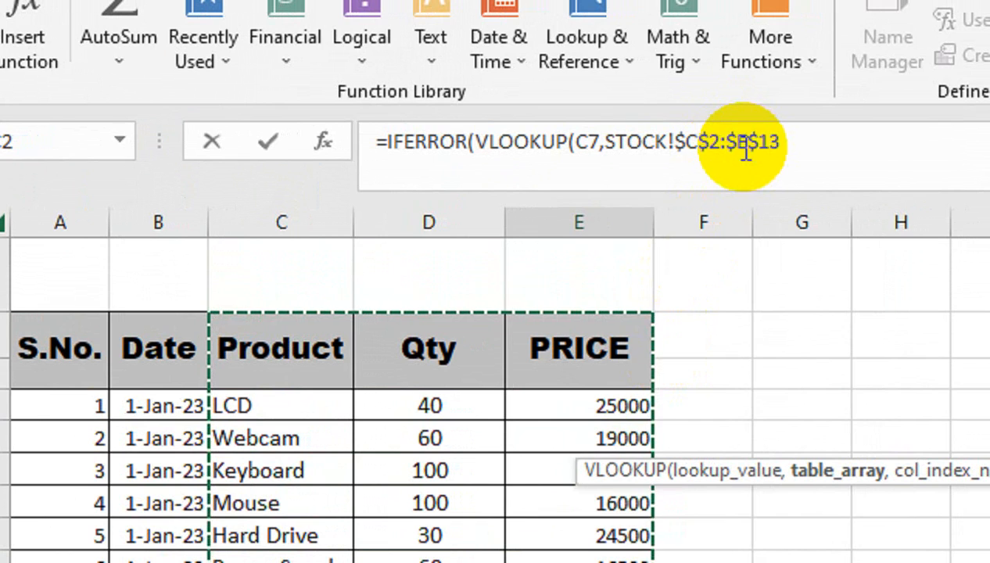
{"action": "type", "text": ","}
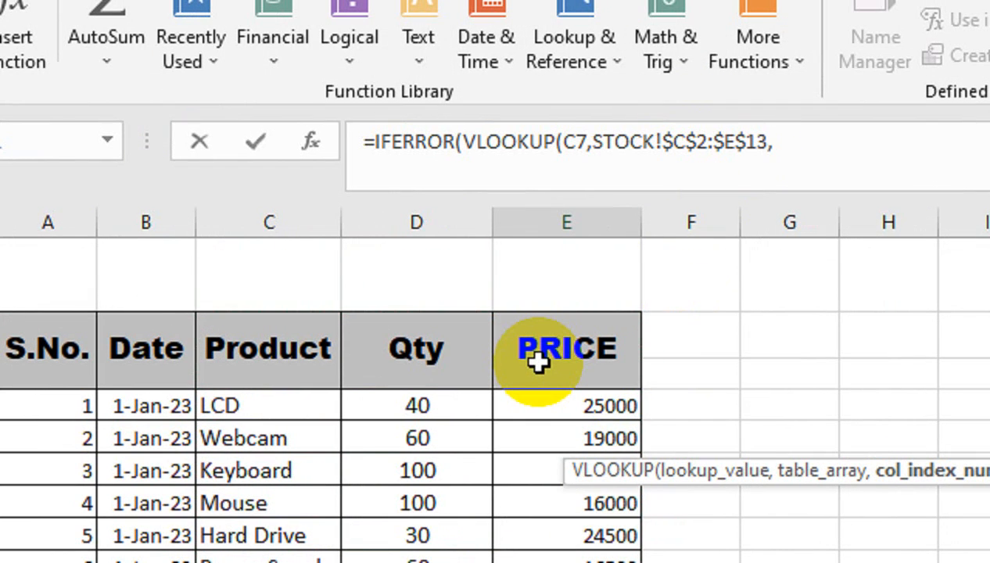
{"action": "type", "text": "2,"}
{"action": "key", "text": "BackSpace"}
{"action": "type", "text": ","}
{"action": "key", "text": "Down"}
{"action": "key", "text": "Tab"}
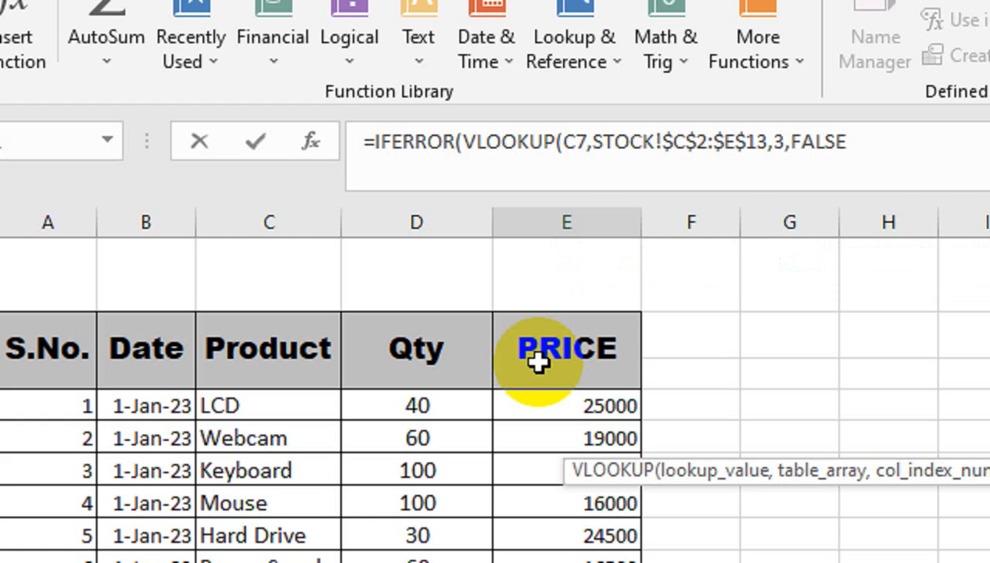
{"action": "type", "text": ")"}
- Finish with ,"") so E7 shows blank on errors, copy the formula, and commit it (25000)
{"action": "left_click", "coordinate": [618, 144]}
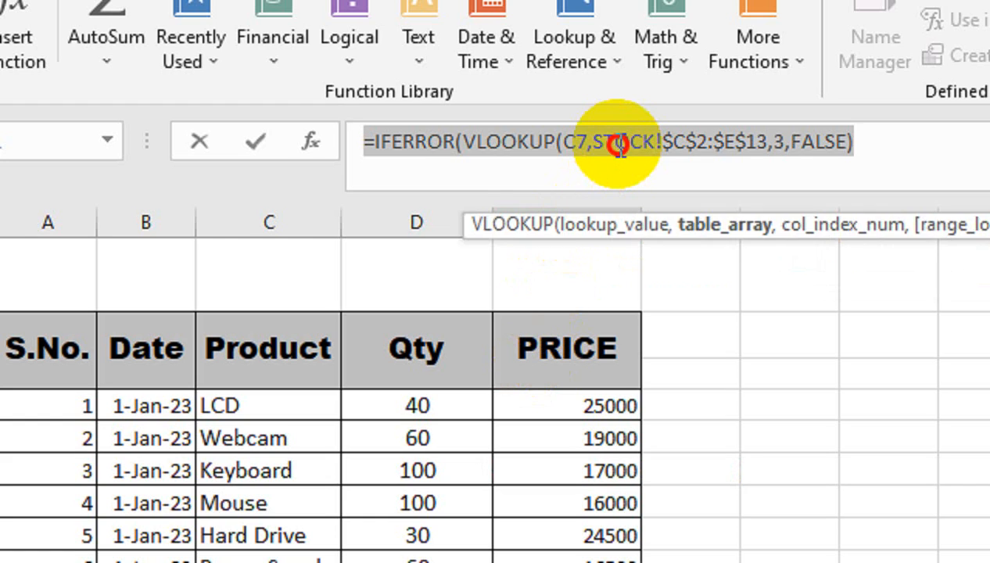
{"action": "key", "text": "End"}
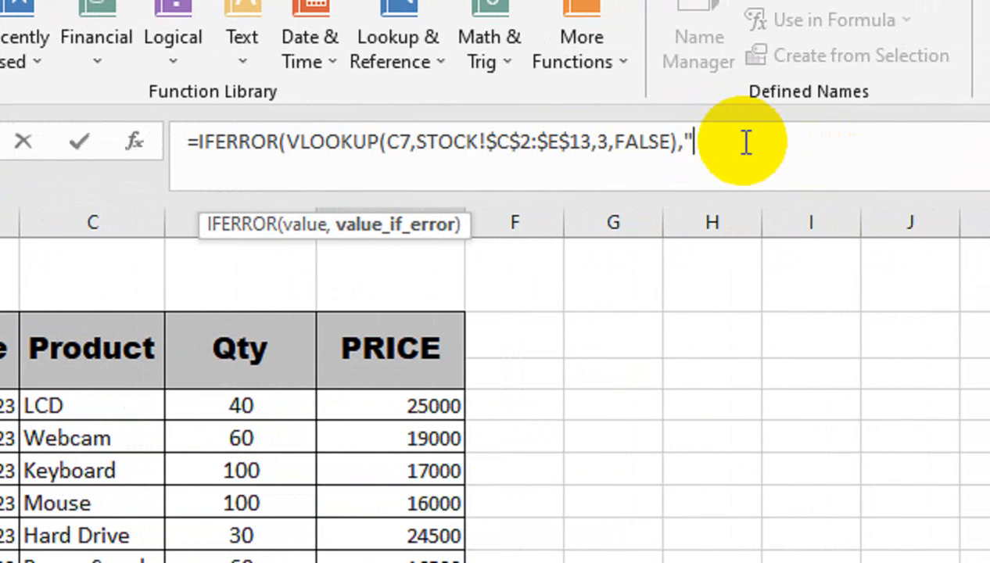
{"action": "type", "text": ",\"\")"}
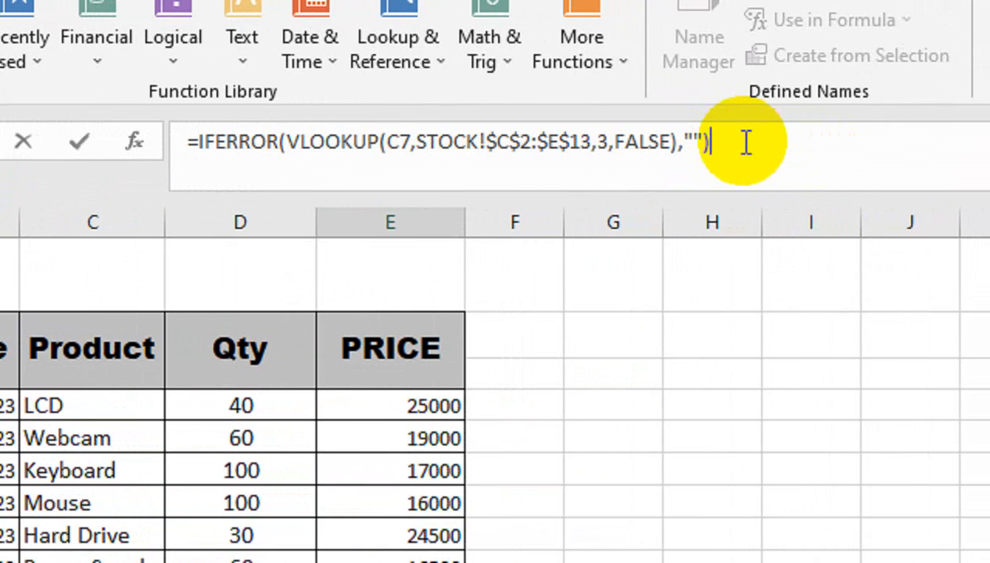
{"action": "left_click_drag", "start_coordinate": [744, 143], "coordinate": [192, 142]}
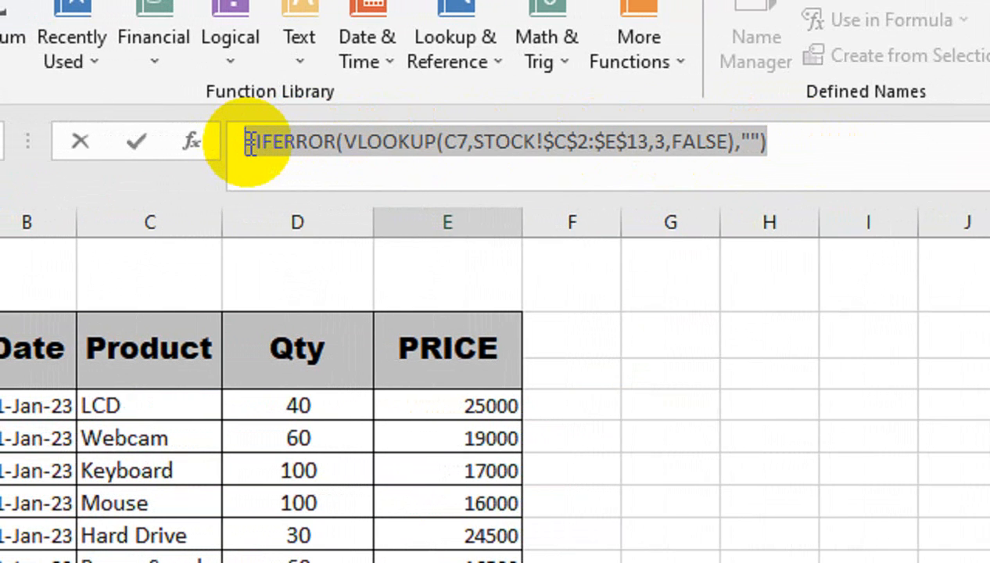
{"action": "key", "text": "Return"}
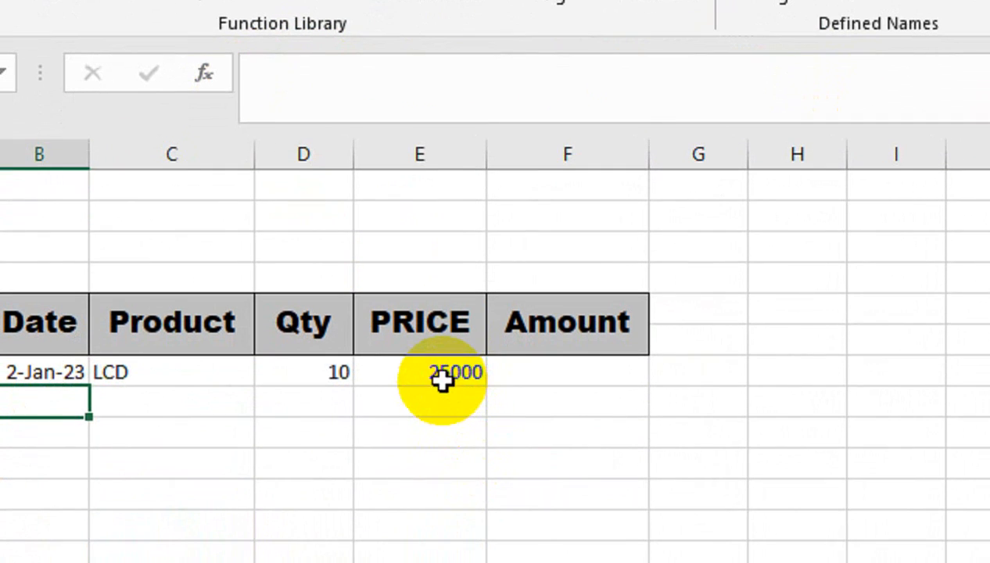
- Enter =E7*D7 in F7 so the Amount shows 250000
{"action": "left_click", "coordinate": [430, 446]}
{"action": "left_click", "coordinate": [570, 366]}
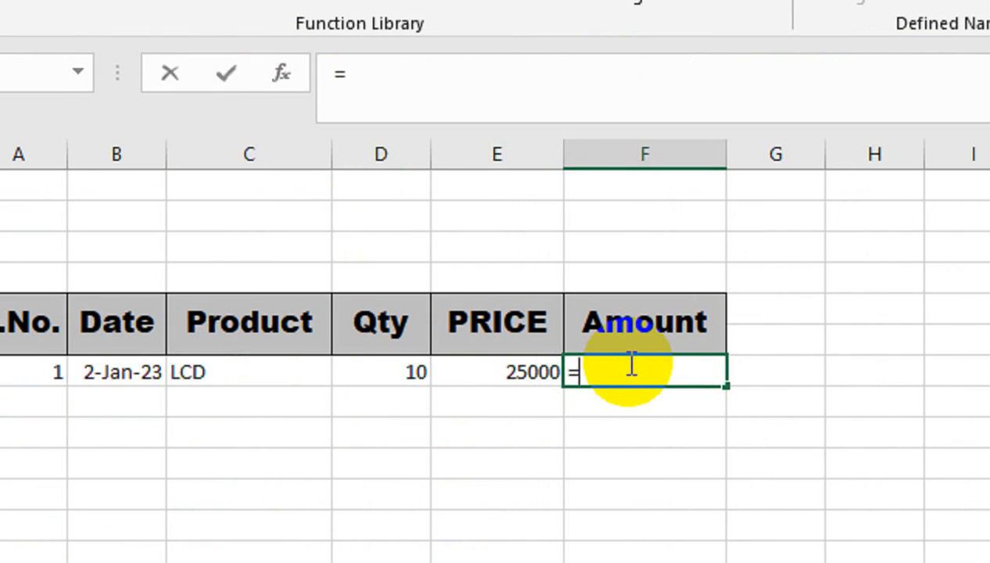
{"action": "type", "text": "="}
{"action": "key", "text": "Left"}
{"action": "key", "text": "Left"}
{"action": "key", "text": "Right"}
{"action": "type", "text": "*"}
{"action": "key", "text": "Left"}
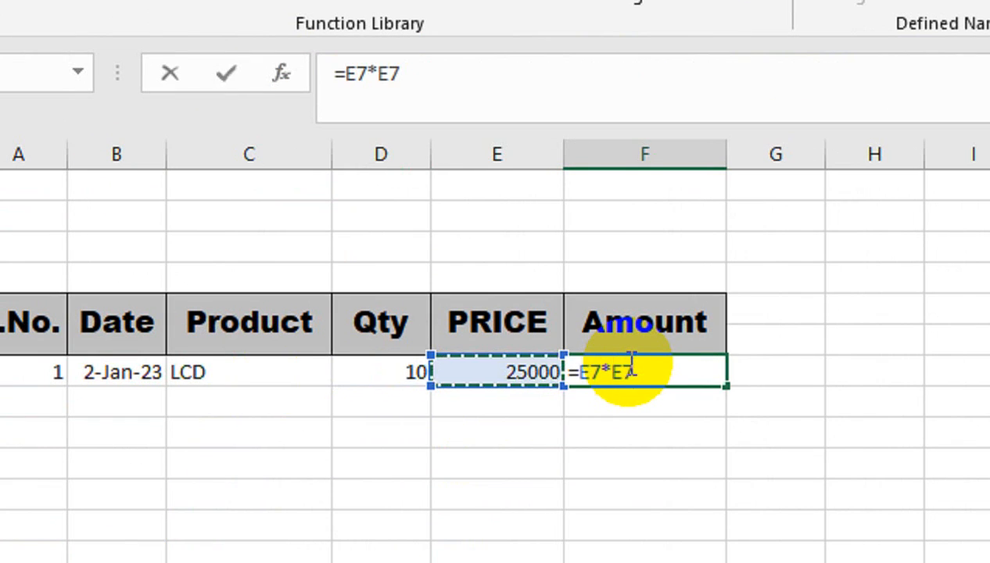
{"action": "key", "text": "Left"}
{"action": "key", "text": "Return"}
{"action": "left_click", "coordinate": [628, 363]}
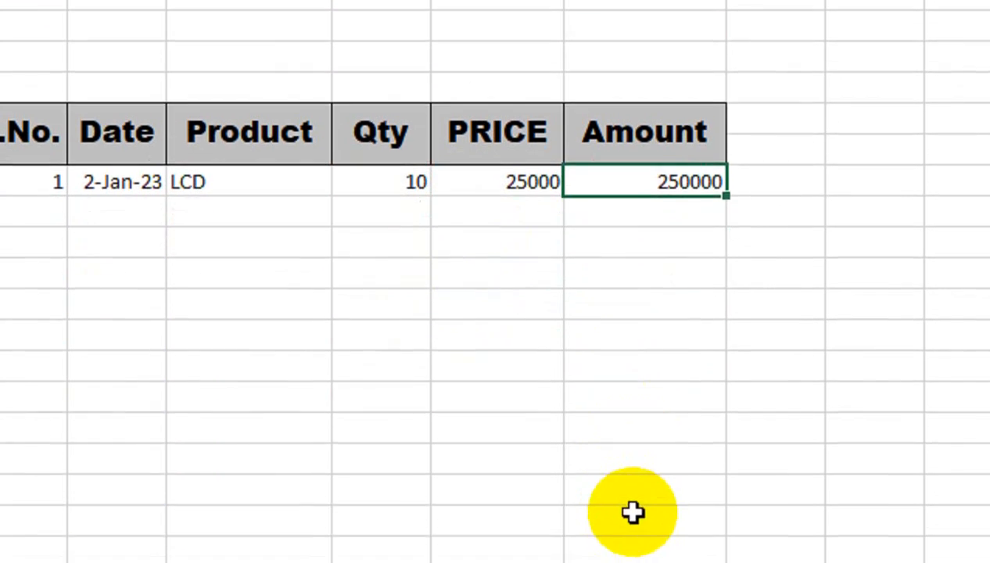
- On JANG GROUP, start row 7 with serial number 2 and the date, dismissing a circular-reference warning
{"action": "left_click", "coordinate": [610, 503]}
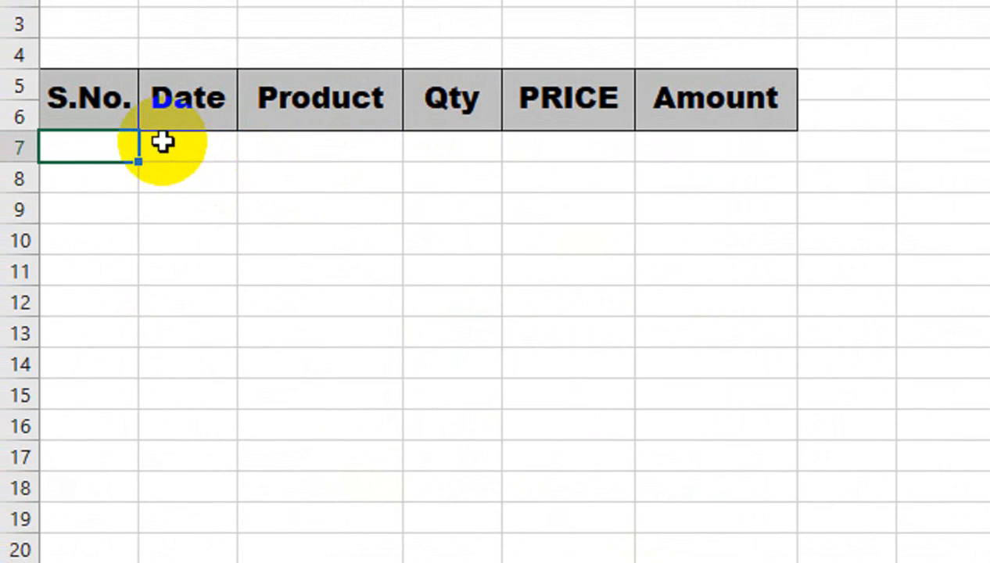
{"action": "type", "text": "2"}
{"action": "key", "text": "Tab"}
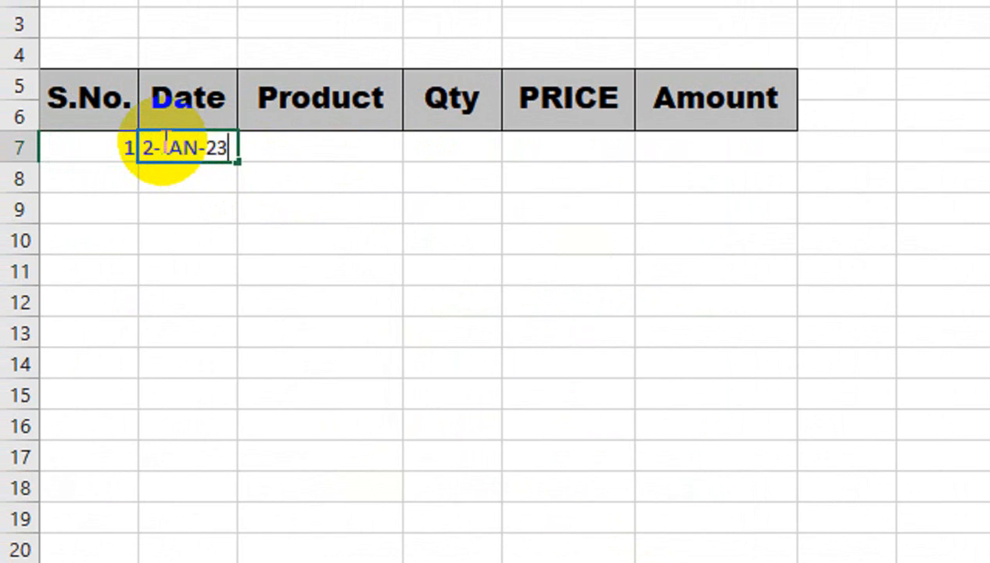
{"action": "key", "text": "Tab"}
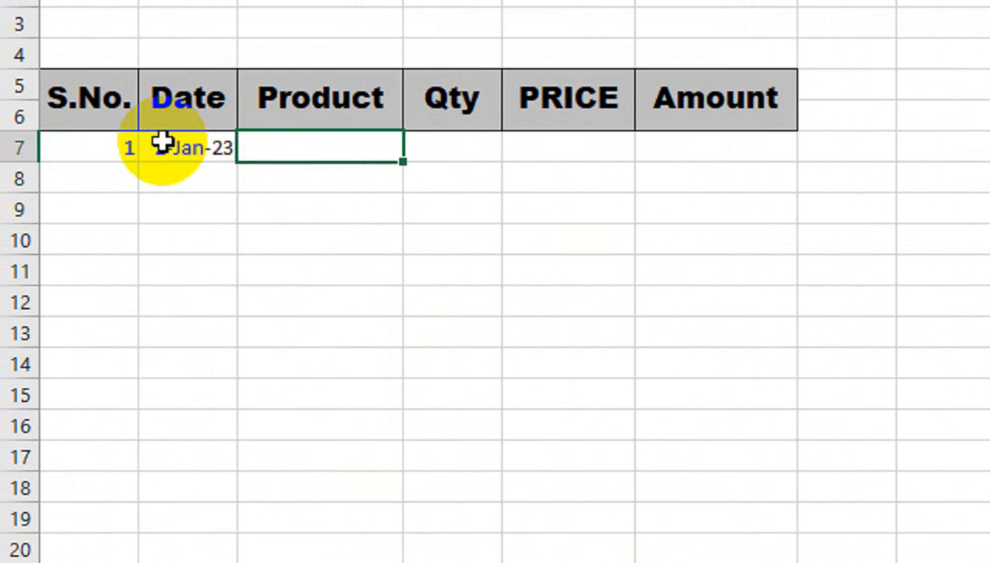
{"action": "key", "text": "ctrl+v"}
{"action": "left_click", "coordinate": [936, 252]}
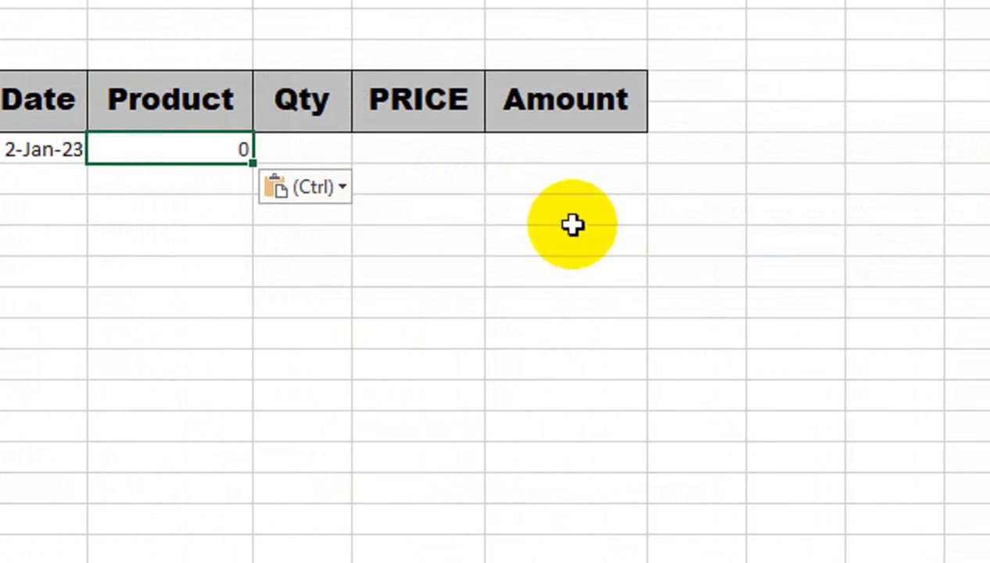
{"action": "left_click", "coordinate": [383, 165]}
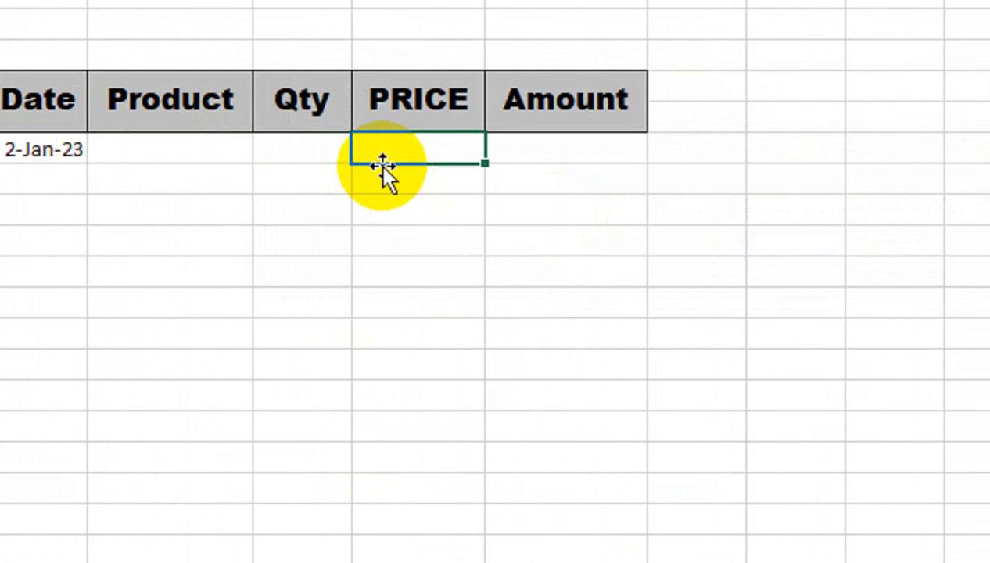
- Enter LCD with Qty 10 and paste the price lookup formula into PRICE (25000)
{"action": "key", "text": "Left"}
{"action": "key", "text": "Left"}
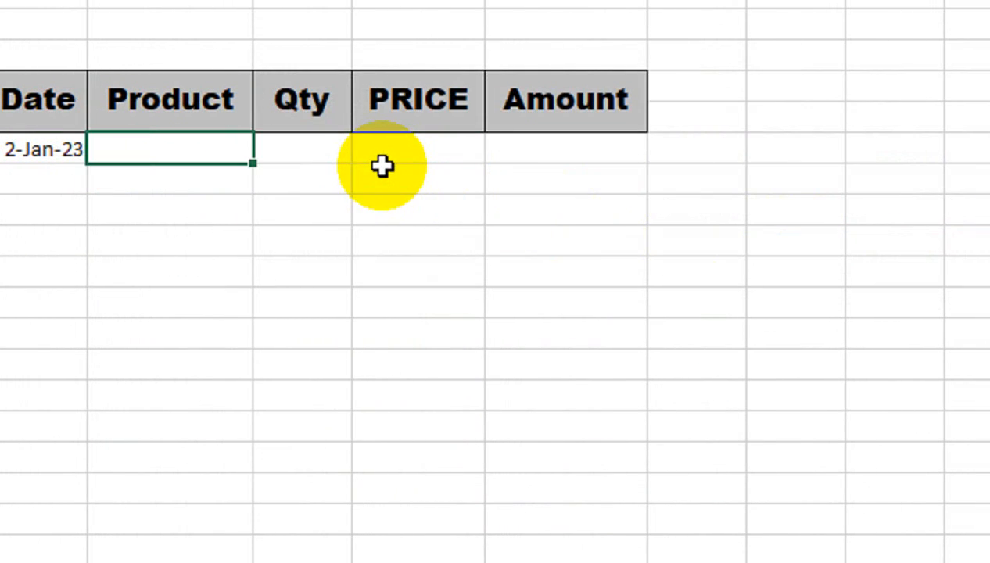
{"action": "key", "text": "Tab"}
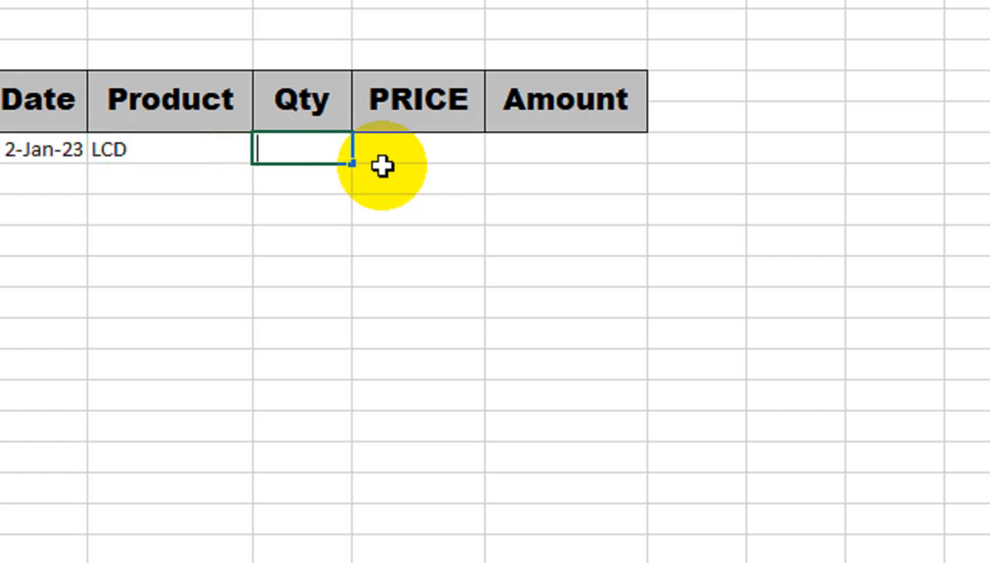
{"action": "type", "text": "10"}
{"action": "key", "text": "Tab"}
{"action": "type", "text": "25000"}
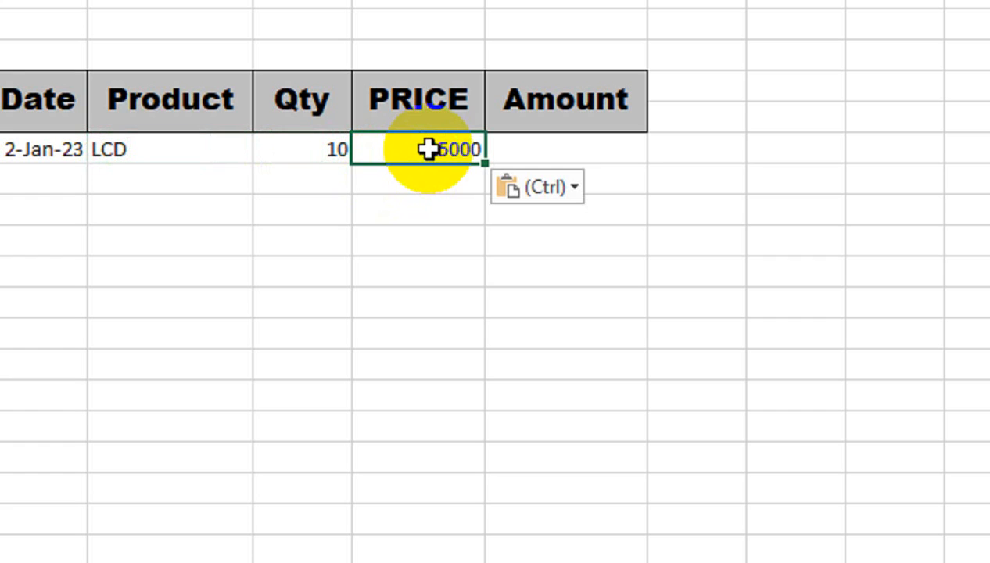
- Enter =E7*D7 in the Amount cell to get 250000
{"action": "left_click", "coordinate": [540, 143]}
{"action": "type", "text": "="}
{"action": "key", "text": "Left"}
{"action": "key", "text": "Left"}
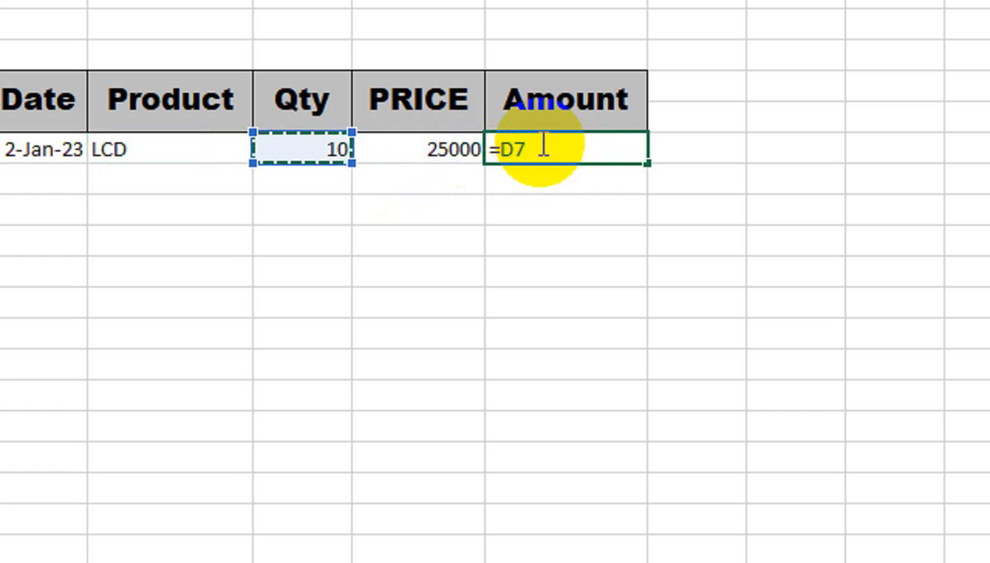
{"action": "key", "text": "Right"}
{"action": "type", "text": "*"}
{"action": "key", "text": "Left"}
{"action": "key", "text": "Left"}
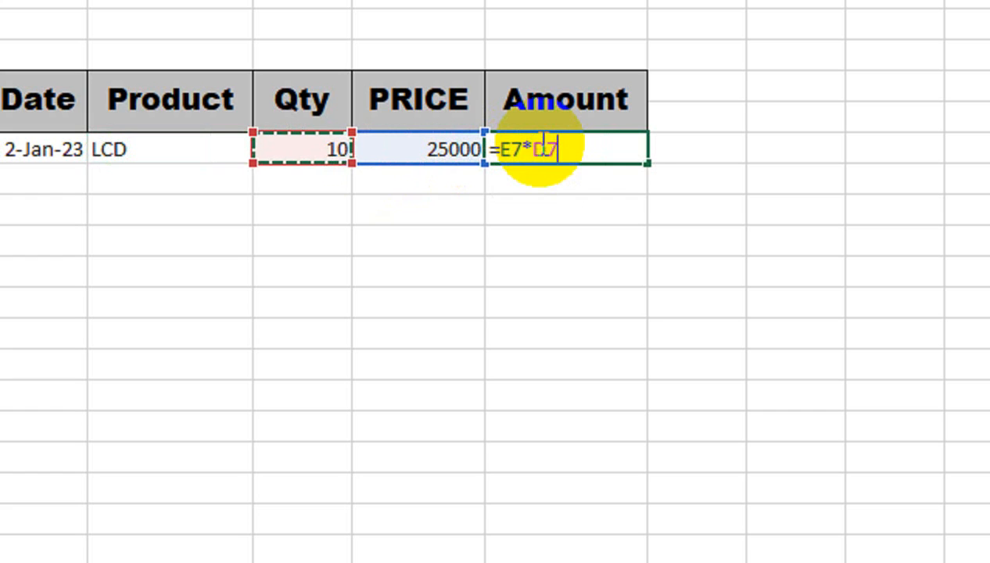
{"action": "key", "text": "Return"}
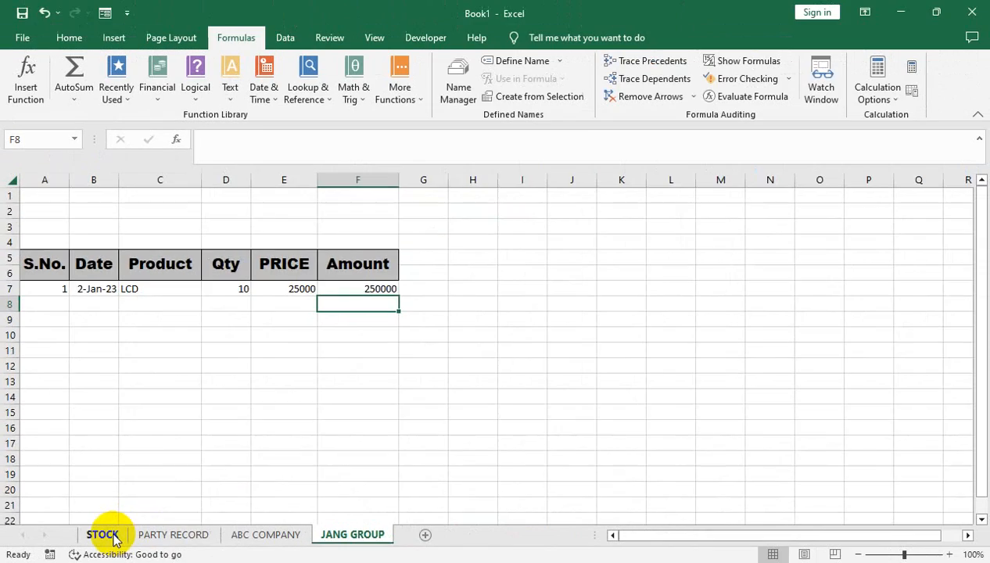
- Check the STOCK summary, where LCD's Qty now reads 20
{"action": "left_click", "coordinate": [205, 507]}
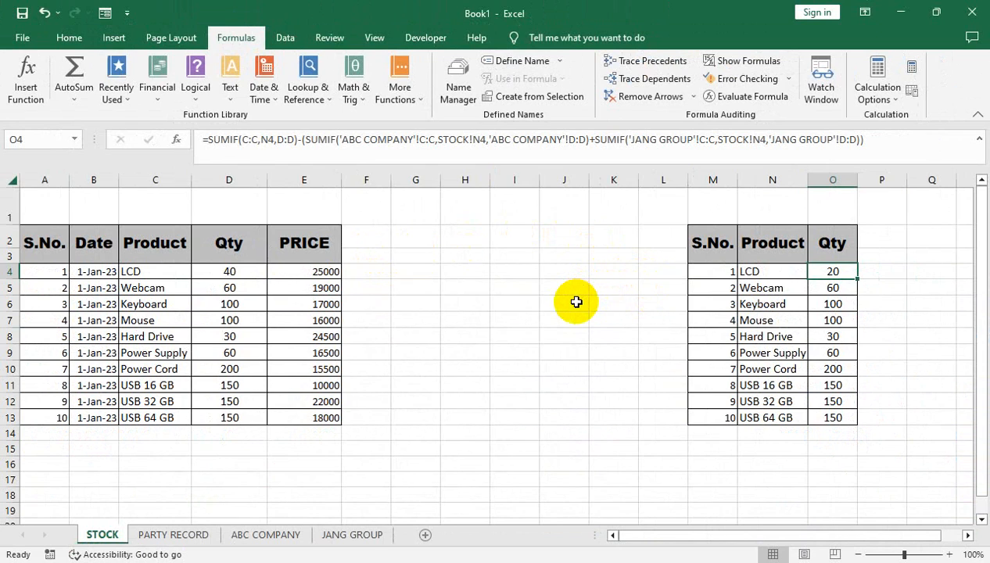
- Duplicate the JANG GROUP sheet and place the copy just before JANG GROUP
{"action": "left_click", "coordinate": [352, 535]}
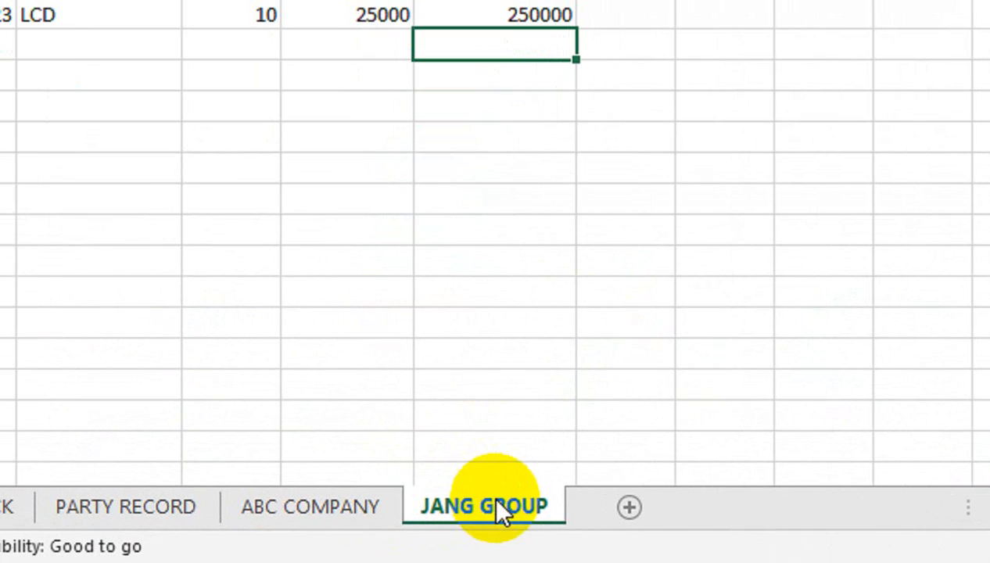
{"action": "right_click", "coordinate": [497, 502]}
{"action": "left_click", "coordinate": [661, 250]}
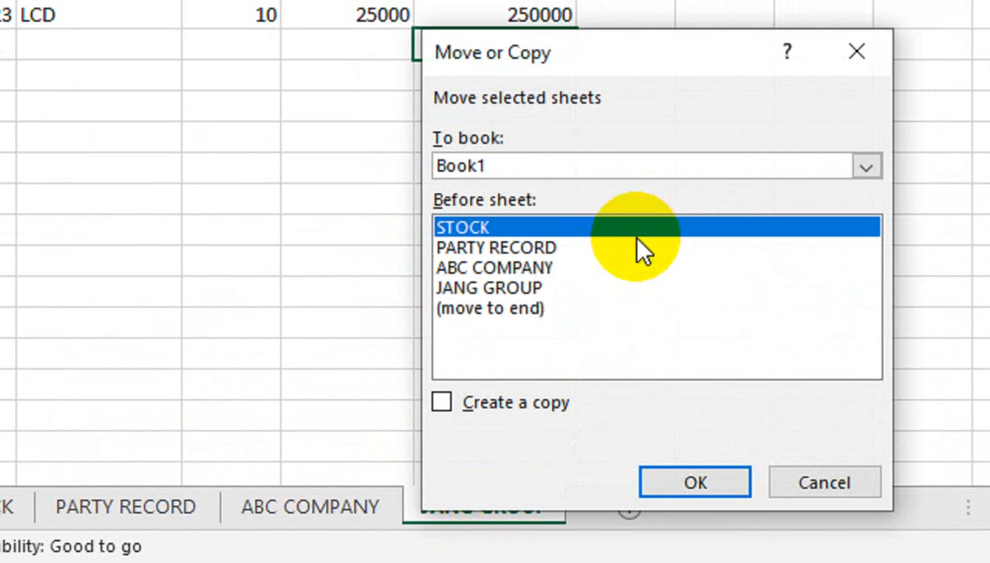
{"action": "left_click", "coordinate": [512, 402]}
{"action": "left_click", "coordinate": [698, 485]}
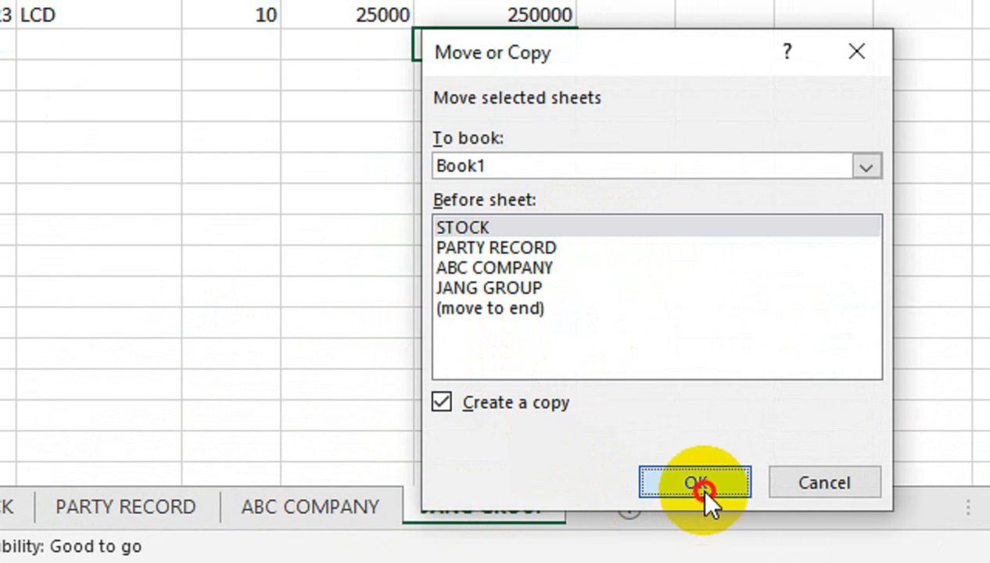
{"action": "mouse_move", "coordinate": [258, 498]}
{"action": "left_mouse_down"}
{"action": "mouse_move", "coordinate": [696, 484]}
{"action": "mouse_move", "coordinate": [751, 508]}
{"action": "mouse_move", "coordinate": [701, 507]}
{"action": "left_mouse_up"}
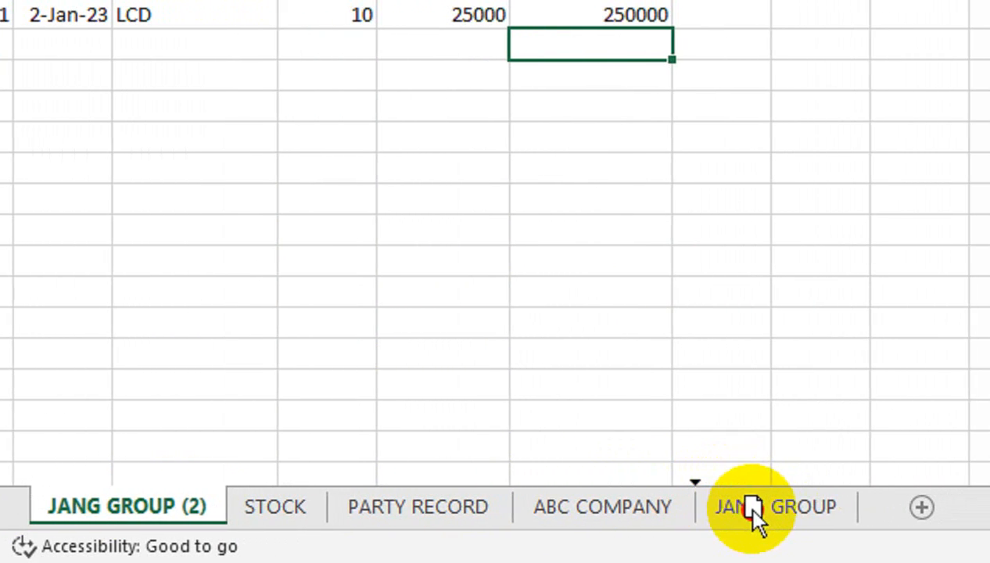
- Rename the copied sheet to SHAH ASSOCIATES
{"action": "double_click", "coordinate": [669, 508]}
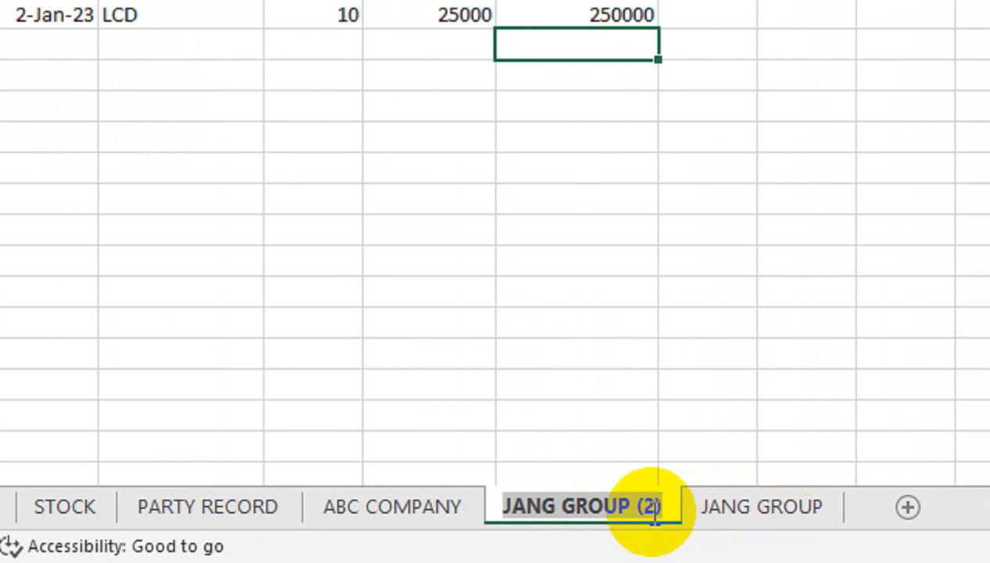
{"action": "type", "text": "SHAH"}
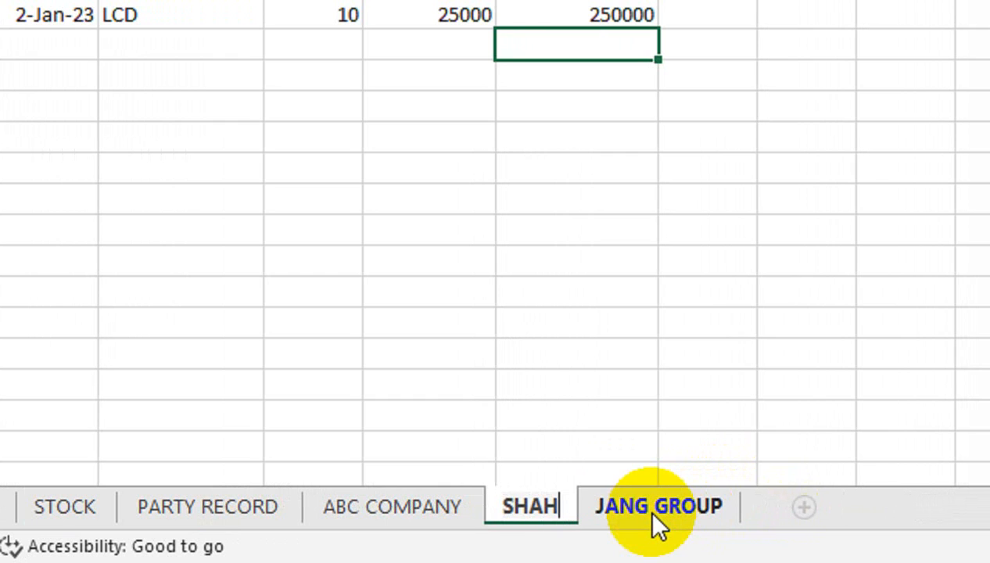
{"action": "key", "text": "Return"}
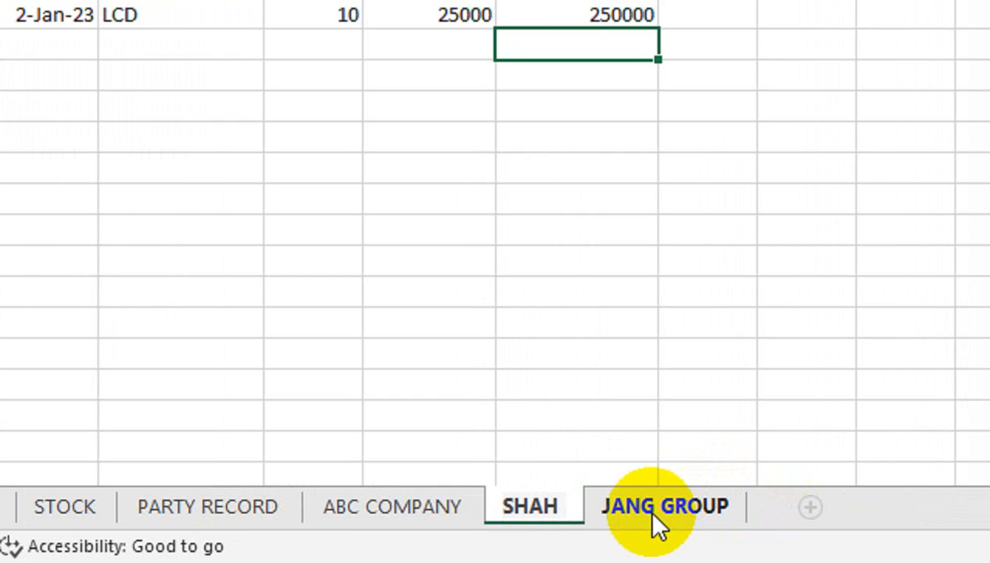
{"action": "type", "text": "ASS"}
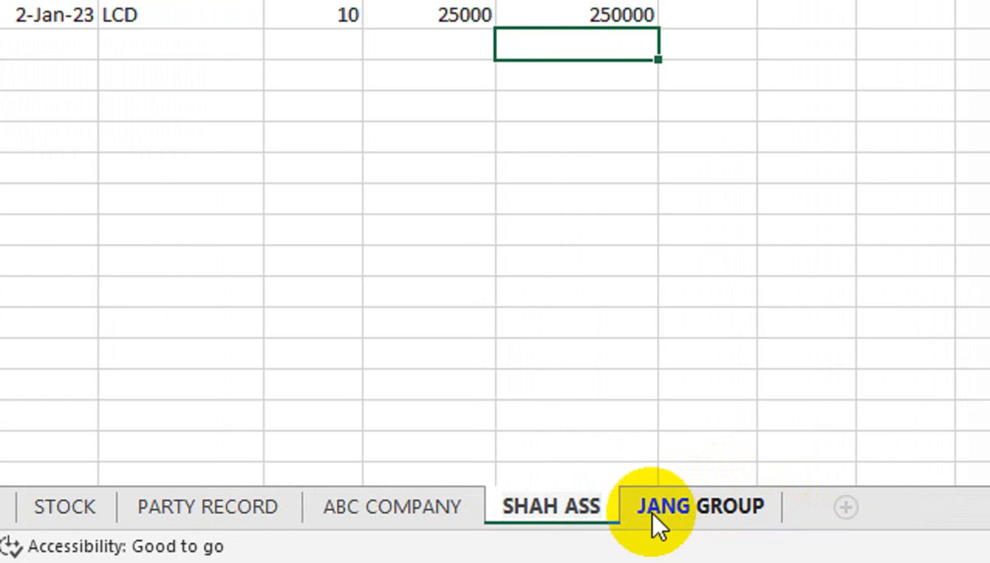
{"action": "type", "text": "OCIAT"}
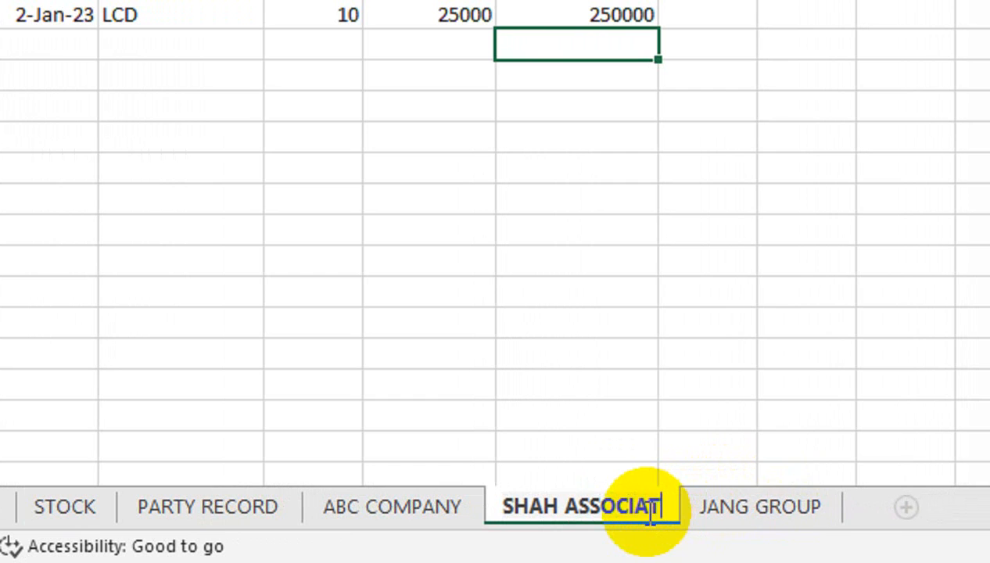
{"action": "type", "text": "ES"}
{"action": "left_click", "coordinate": [680, 422]}
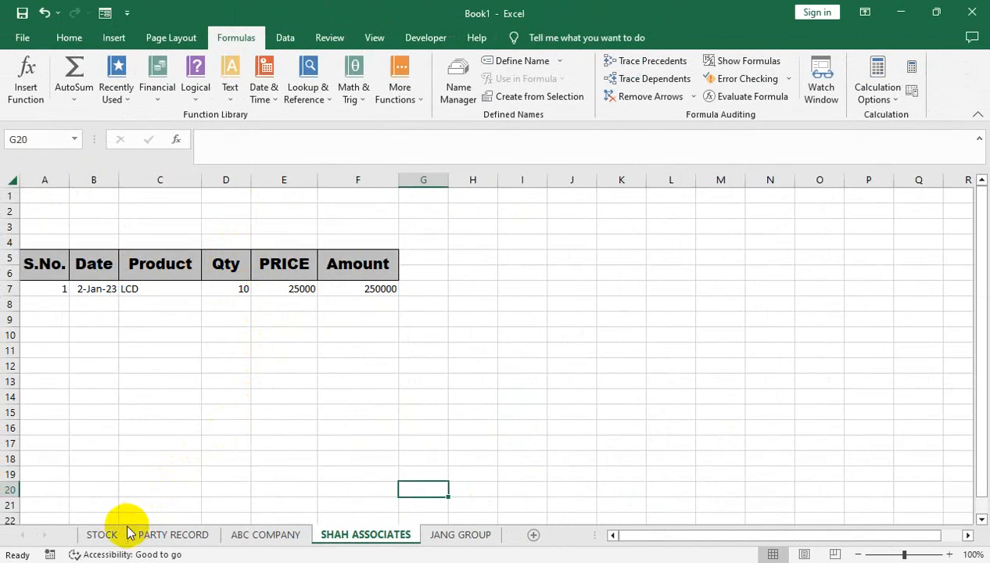
- Finish O4's SUMIF formula on STOCK so LCD Qty deducts ABC COMPANY and JANG GROUP sales, showing 20
{"action": "left_click", "coordinate": [127, 532]}
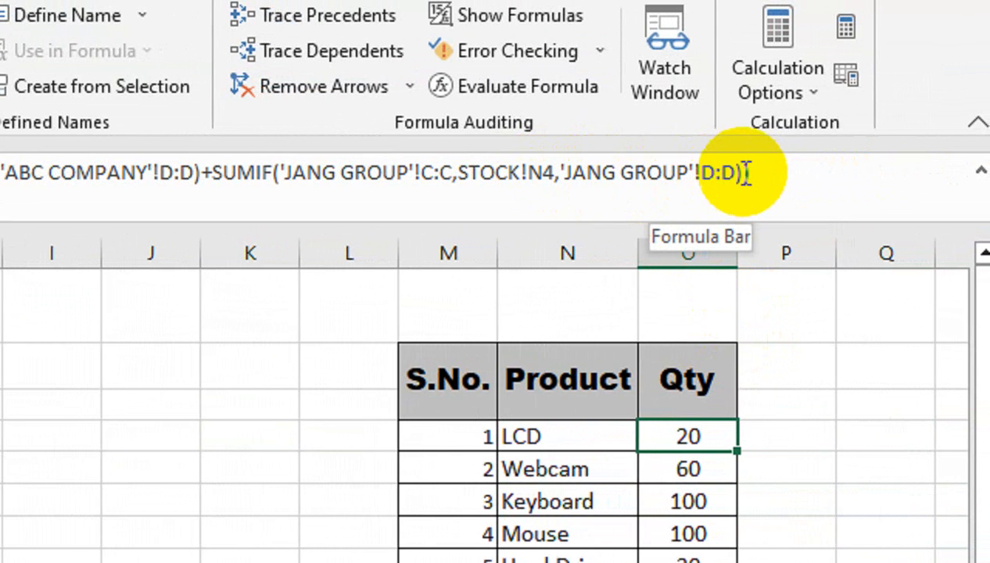
{"action": "left_click_drag", "start_coordinate": [764, 172], "coordinate": [214, 170]}
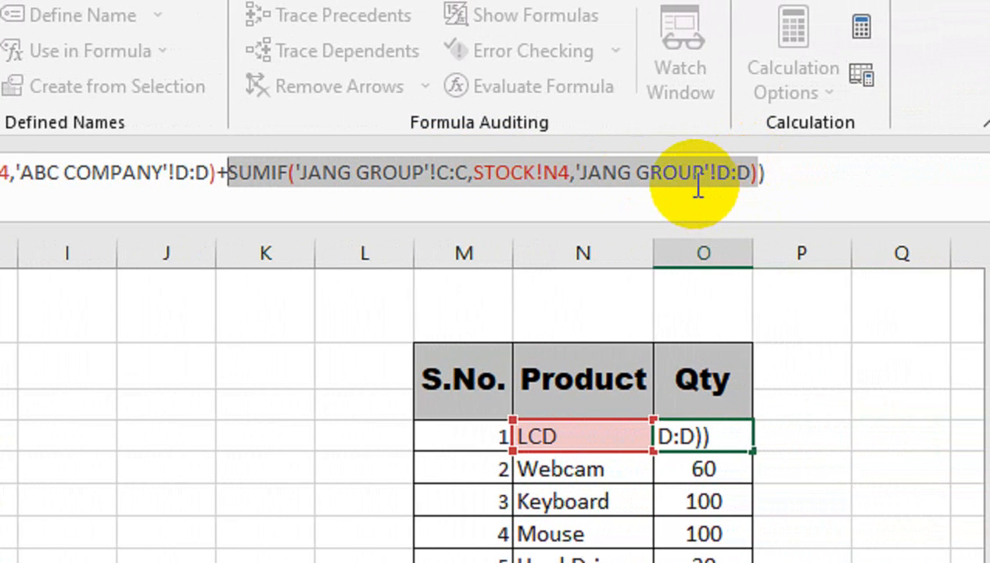
{"action": "key", "text": "Return"}
{"action": "left_click", "coordinate": [720, 441]}
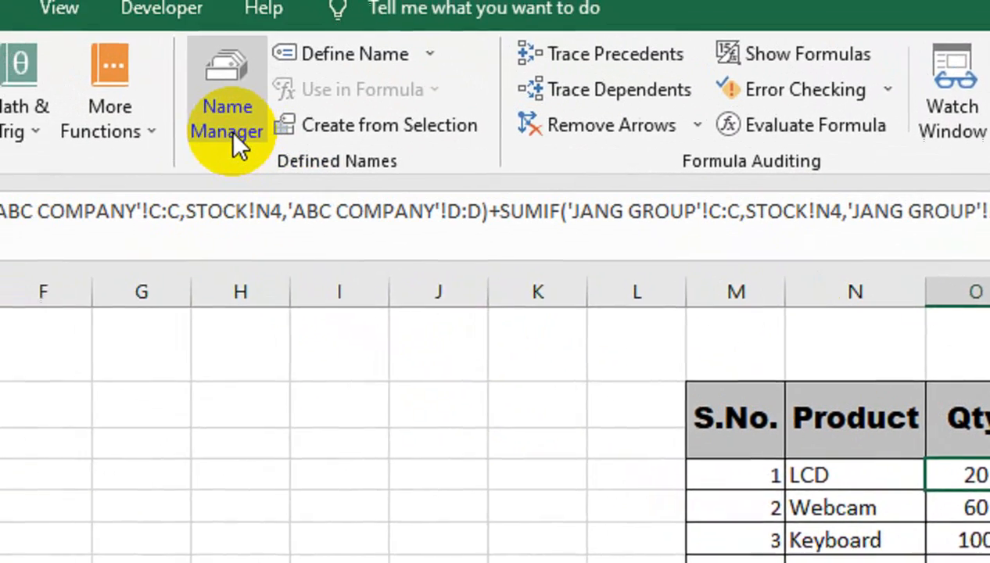
- Create a new name referring to =SUMIF('SHAH ASSOCIATES'!C:C,STOCK!N4,'SHAH ASSOCIATES'!D:D)
{"action": "left_click", "coordinate": [236, 146]}
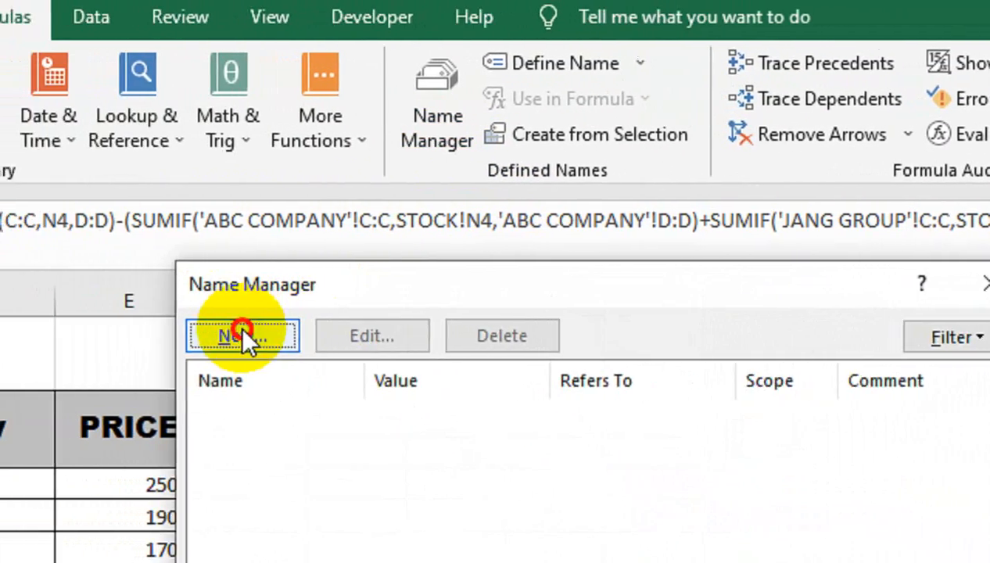
{"action": "left_click", "coordinate": [240, 334]}
{"action": "left_click_drag", "start_coordinate": [625, 214], "coordinate": [500, 217]}
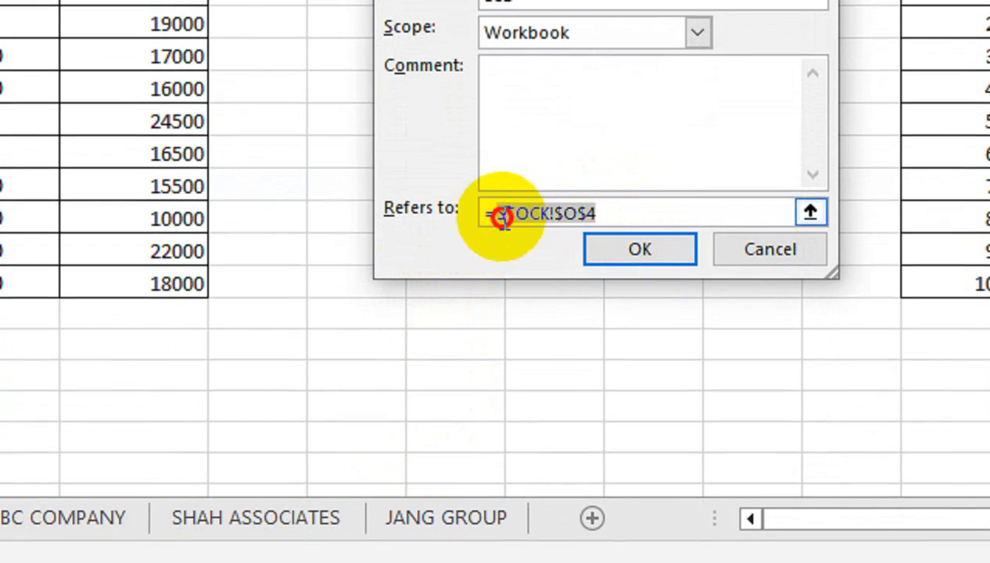
{"action": "key", "text": "ctrl+v"}
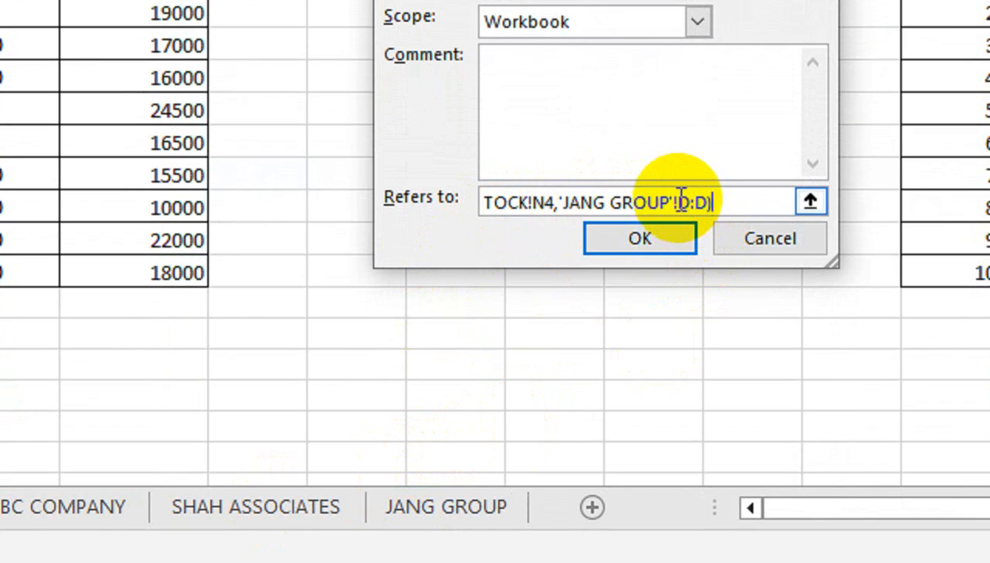
{"action": "left_click_drag", "start_coordinate": [670, 202], "coordinate": [565, 202]}
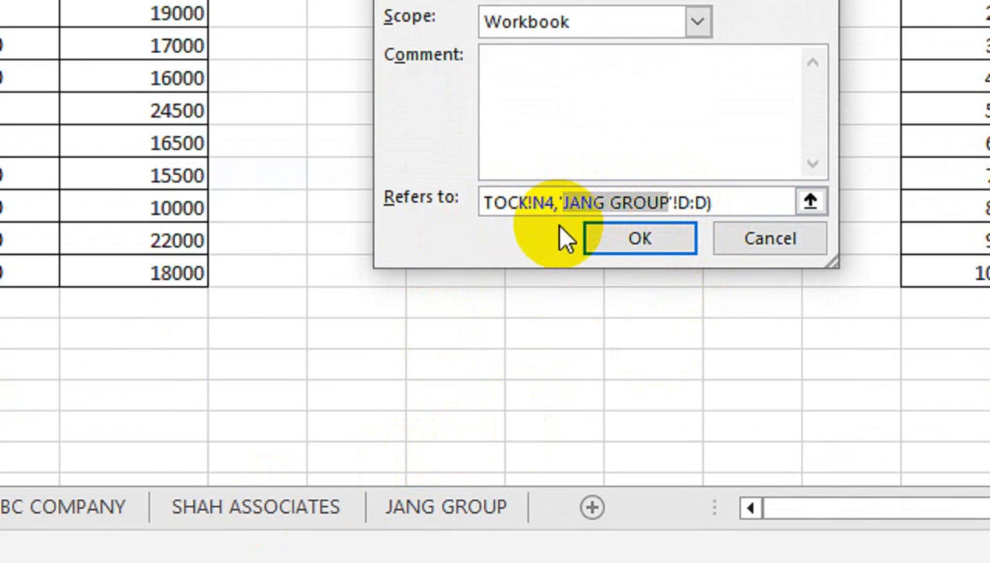
{"action": "type", "text": "SHAH "}
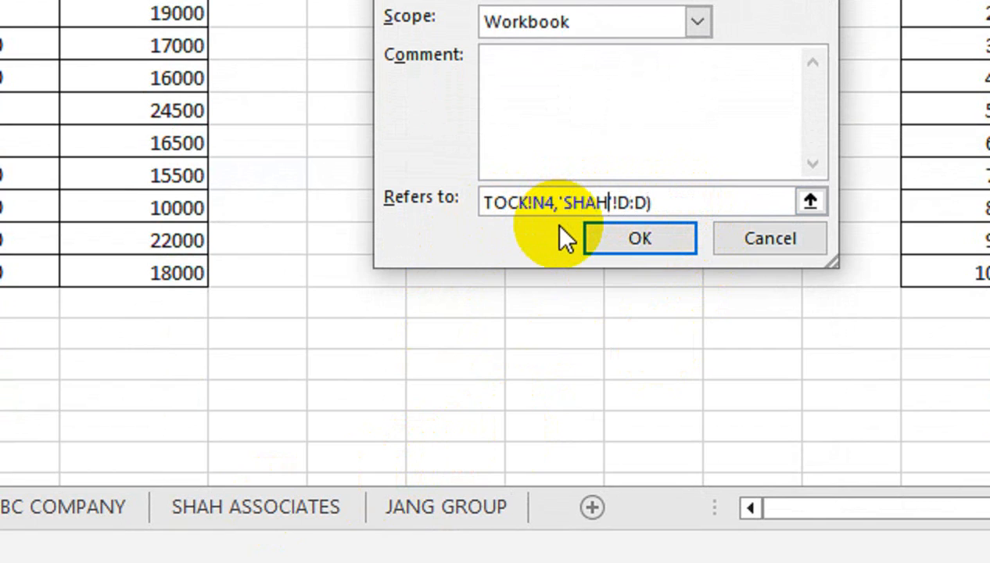
{"action": "type", "text": "ASS"}
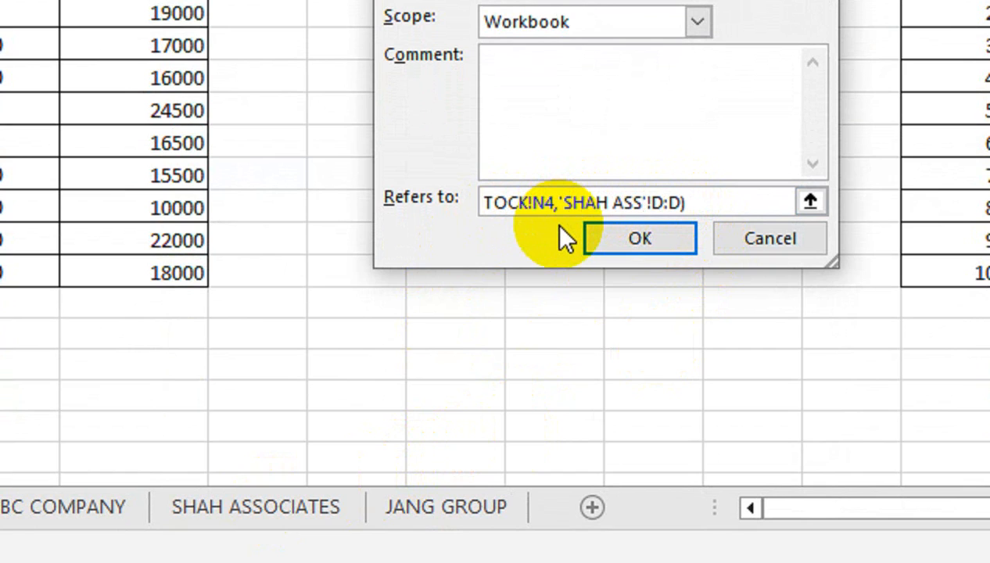
{"action": "type", "text": "OCIATES"}
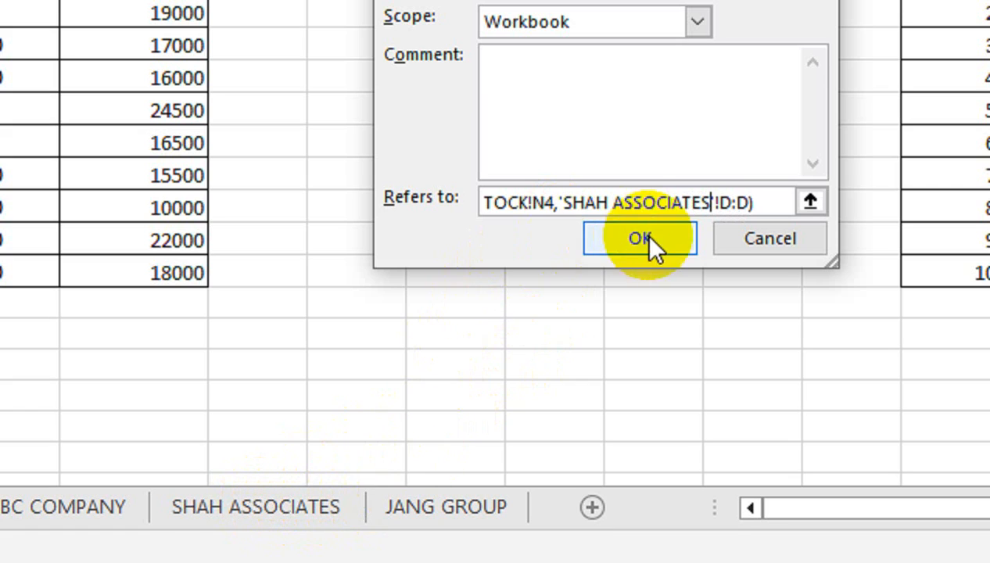
{"action": "left_click_drag", "start_coordinate": [709, 202], "coordinate": [567, 208]}
{"action": "key", "text": "ctrl+c"}
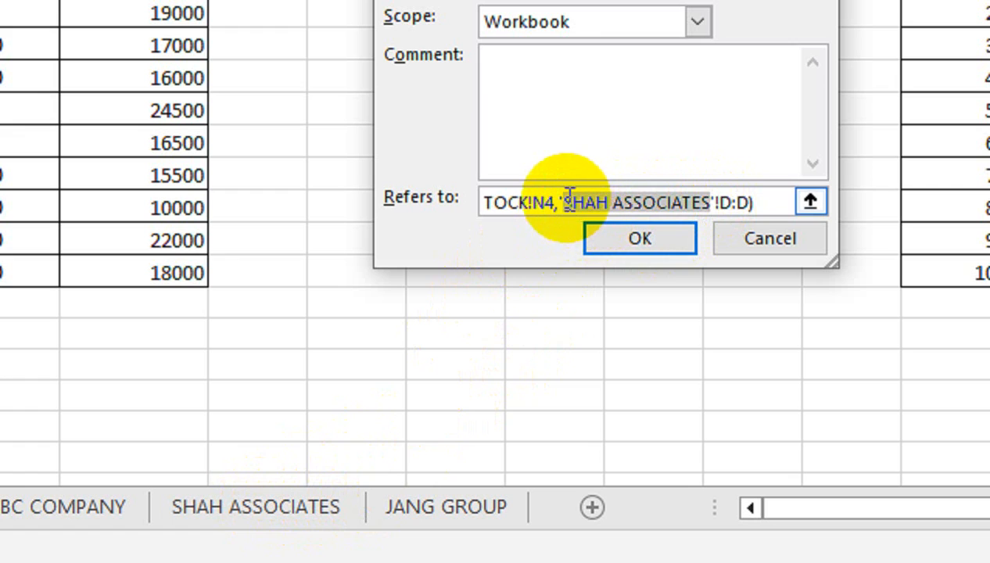
{"action": "left_click_drag", "start_coordinate": [558, 203], "coordinate": [460, 201]}
{"action": "left_click", "coordinate": [621, 201]}
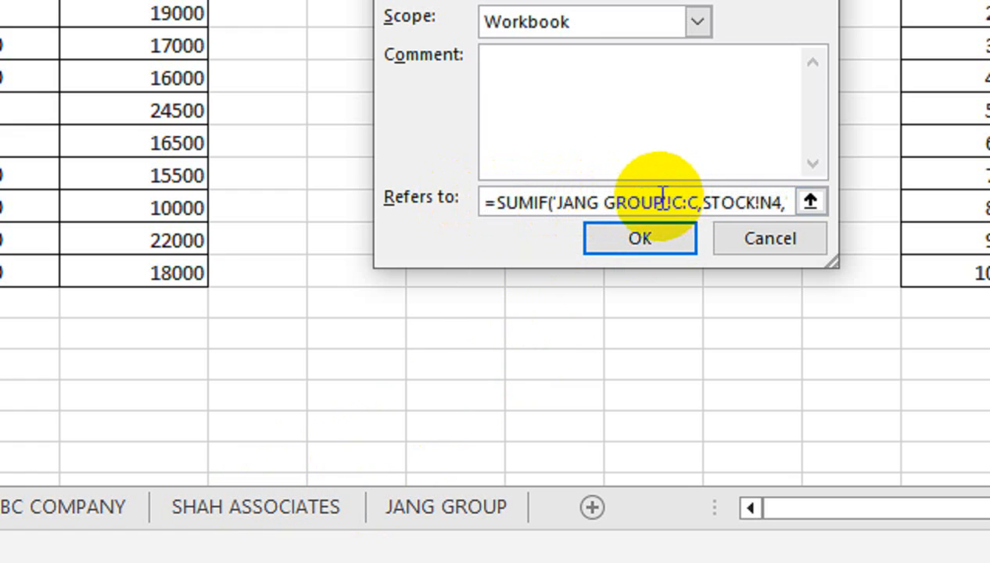
{"action": "left_click_drag", "start_coordinate": [643, 201], "coordinate": [556, 202]}
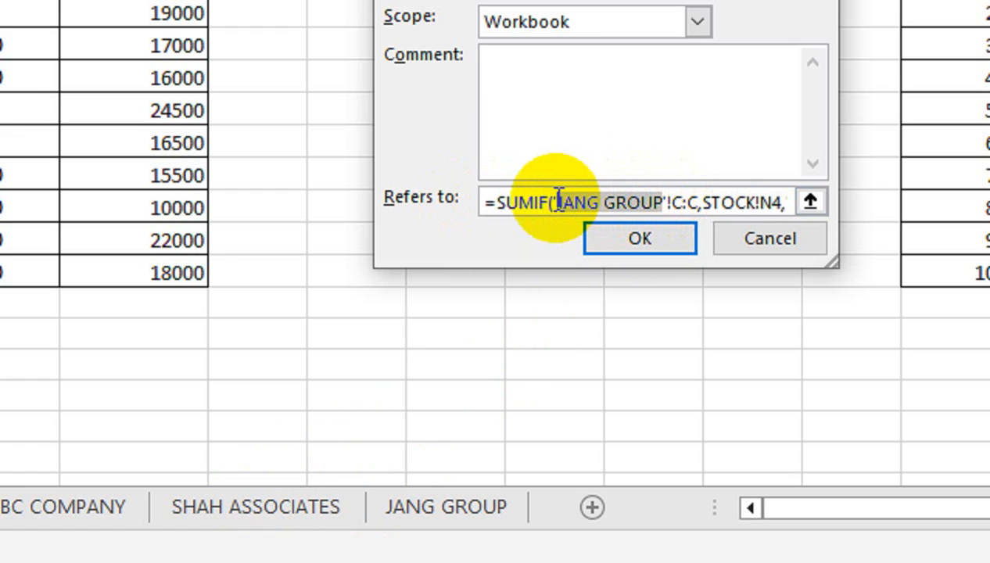
{"action": "type", "text": "SHAH ASSOCIATES"}
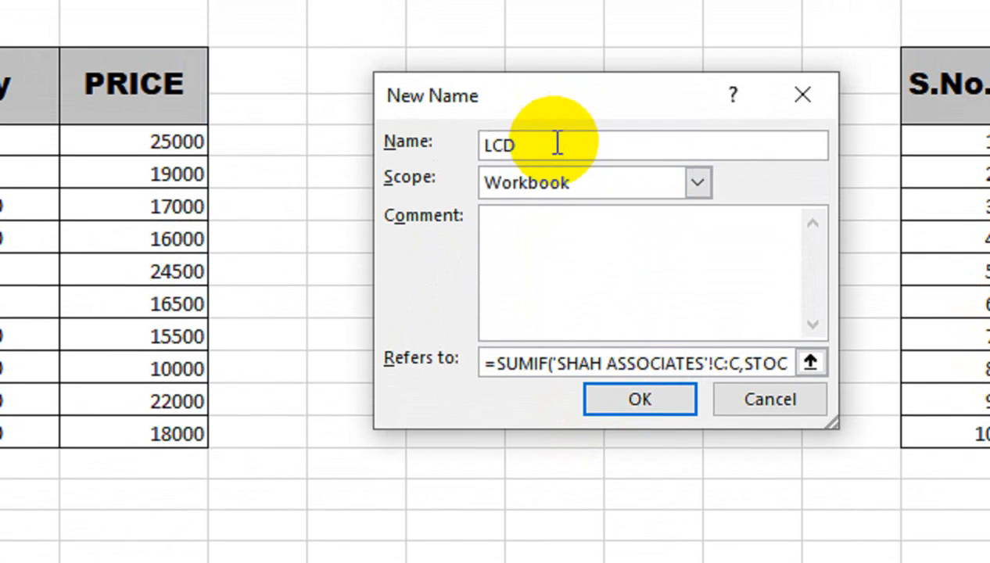
- Call the new name SHAH_ASSOCIATES and save it
{"action": "double_click", "coordinate": [504, 147]}
{"action": "type", "text": "S"}
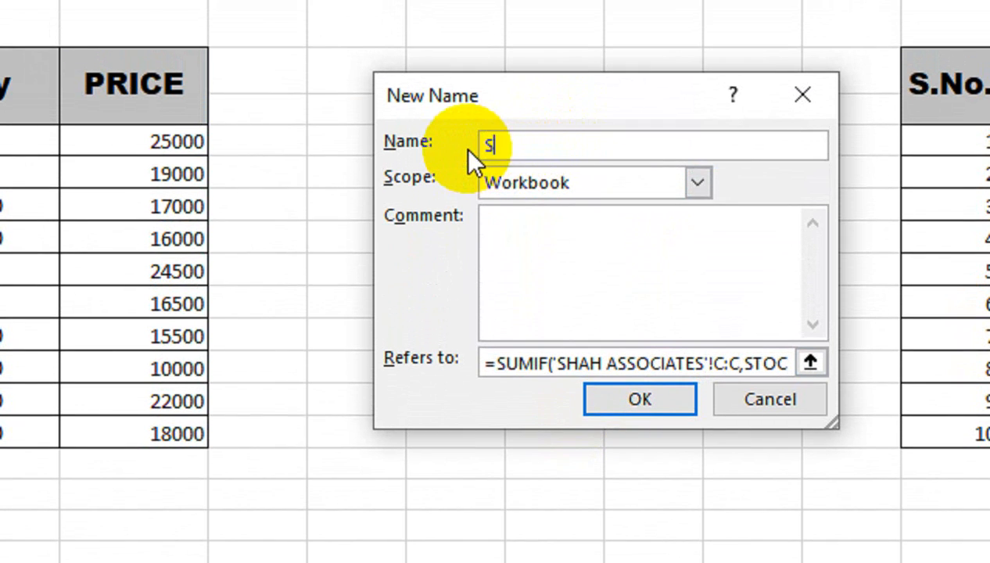
{"action": "type", "text": "HAH_"}
{"action": "key", "text": "ctrl+a"}
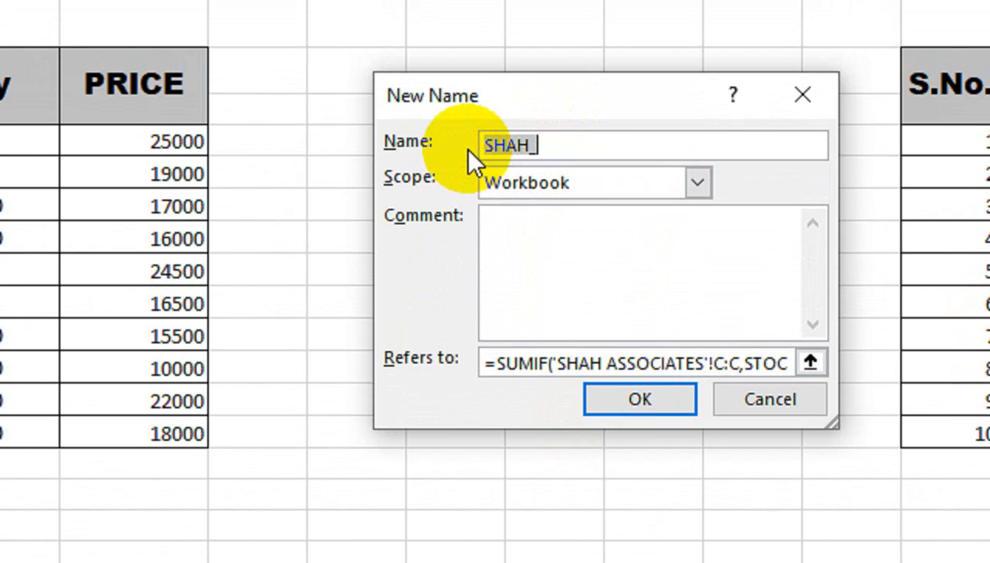
{"action": "key", "text": "ctrl+v"}
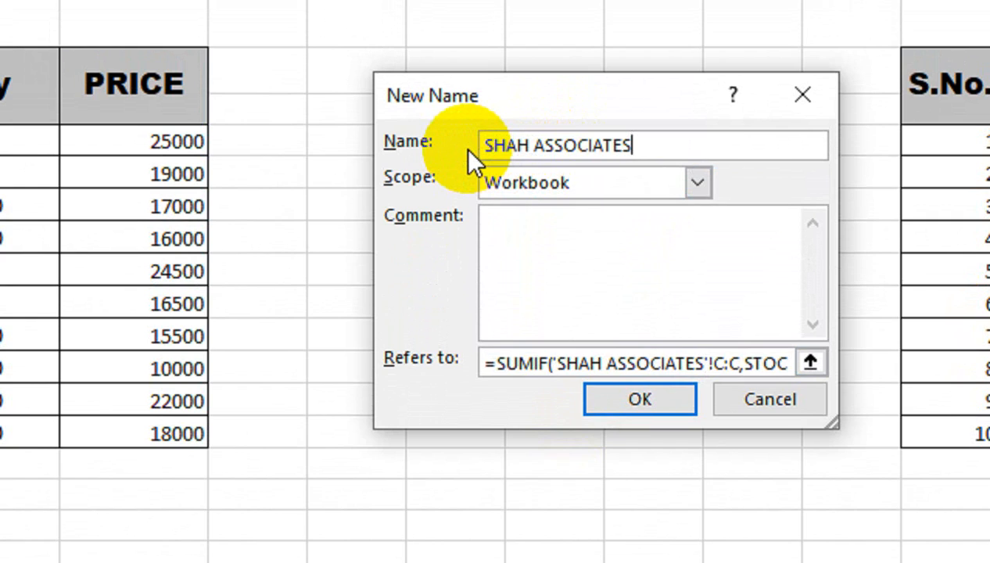
{"action": "left_click", "coordinate": [537, 146]}
{"action": "key", "text": "BackSpace"}
{"action": "type", "text": "_"}
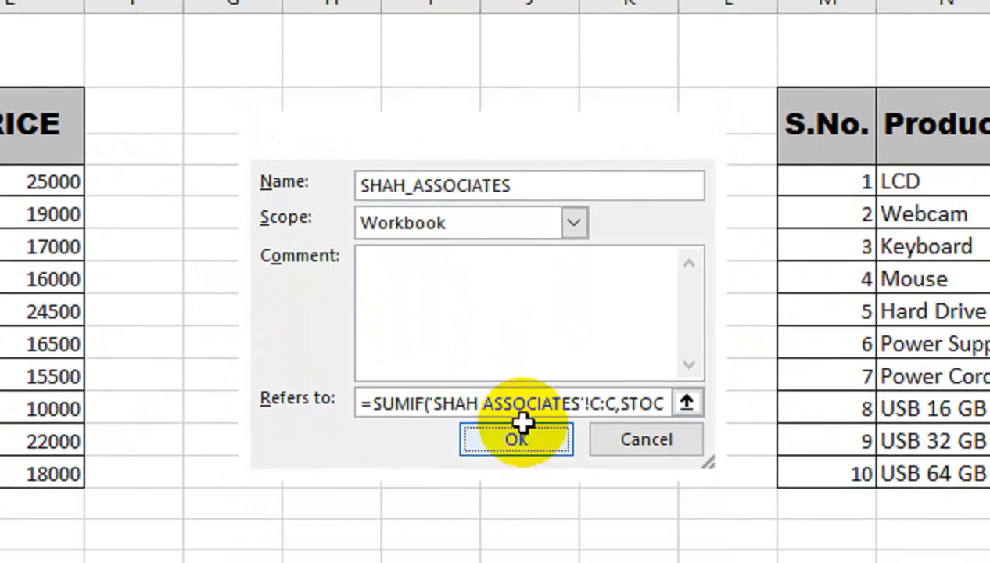
{"action": "left_click", "coordinate": [515, 497]}
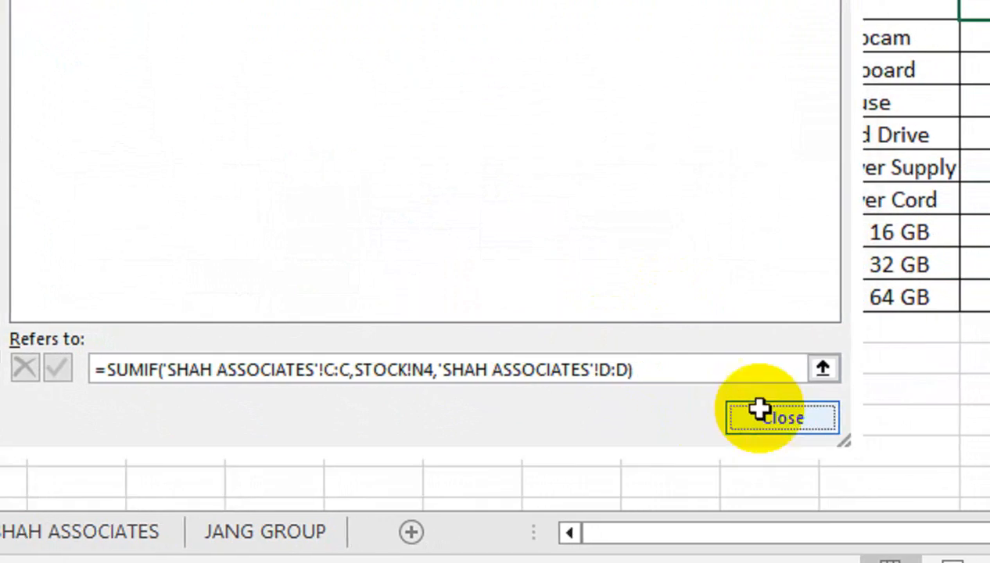
- Add +SHAH_ASSOCIATES to the sales subtracted in O4's LCD Qty formula
{"action": "left_click", "coordinate": [838, 456]}
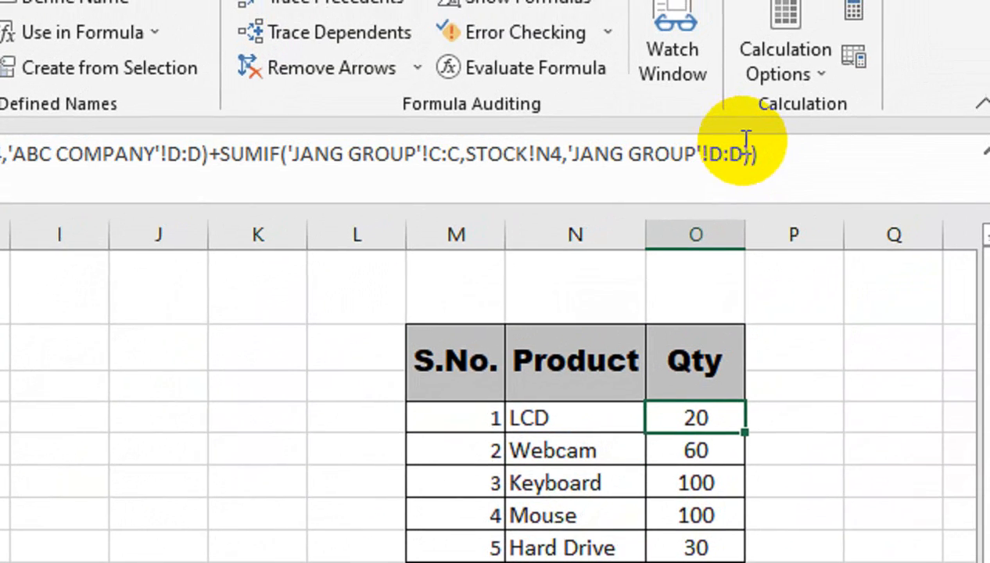
{"action": "left_click", "coordinate": [743, 151]}
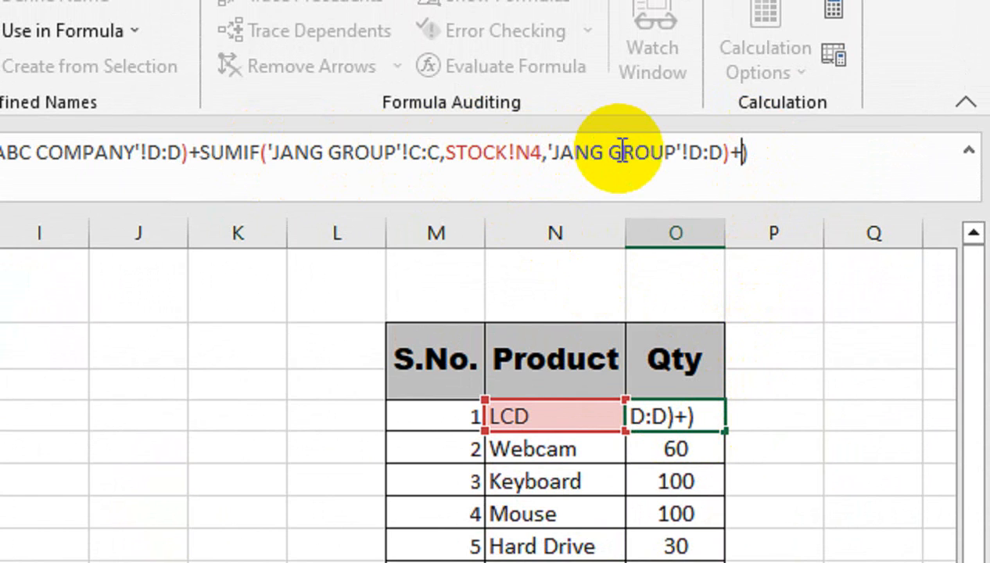
{"action": "type", "text": "S"}
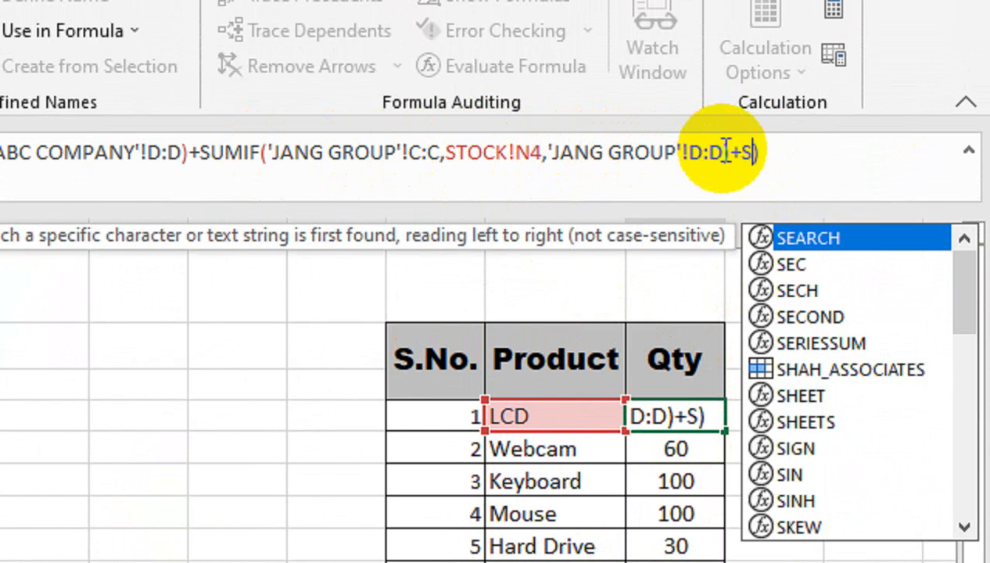
{"action": "left_click", "coordinate": [771, 368]}
{"action": "double_click", "coordinate": [772, 369]}
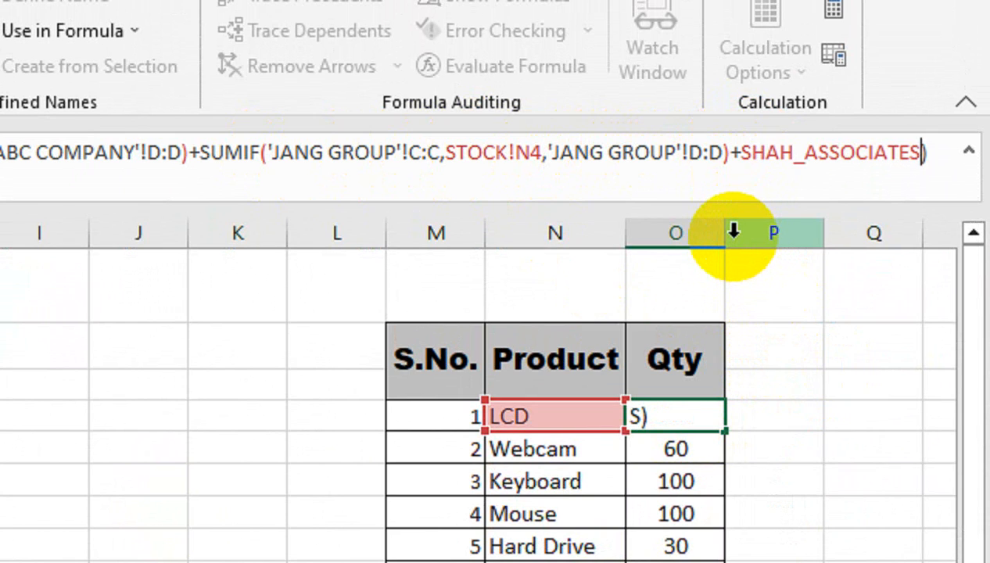
{"action": "key", "text": "Return"}
- Undo and redo the SHAH_ASSOCIATES addition, then review the Qty values and formula
{"action": "scroll", "coordinate": [699, 391], "scroll_direction": "down", "scroll_amount": 1}
{"action": "left_click_drag", "start_coordinate": [699, 400], "coordinate": [696, 423]}
{"action": "key", "text": "ctrl+z"}
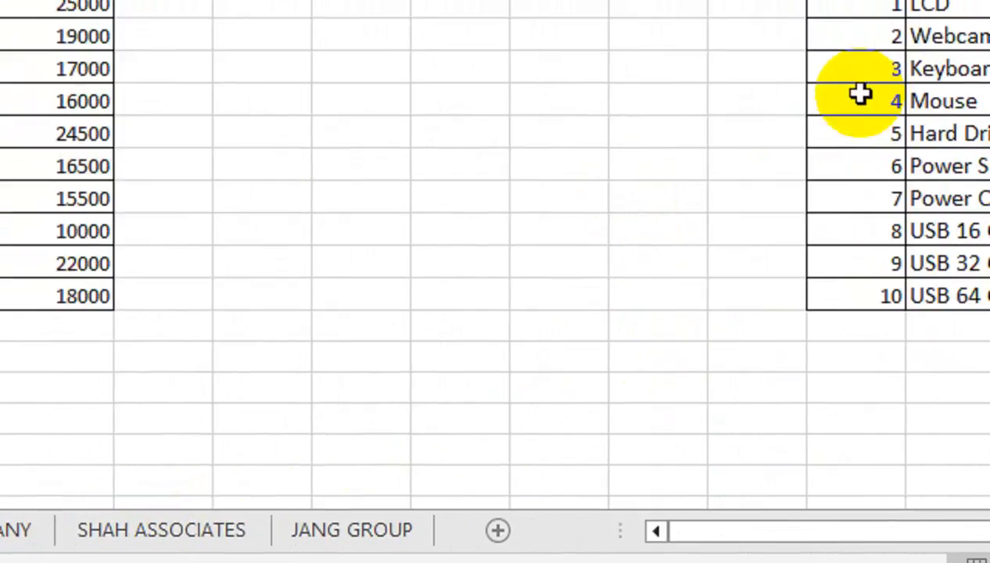
{"action": "key", "text": "ctrl+z"}
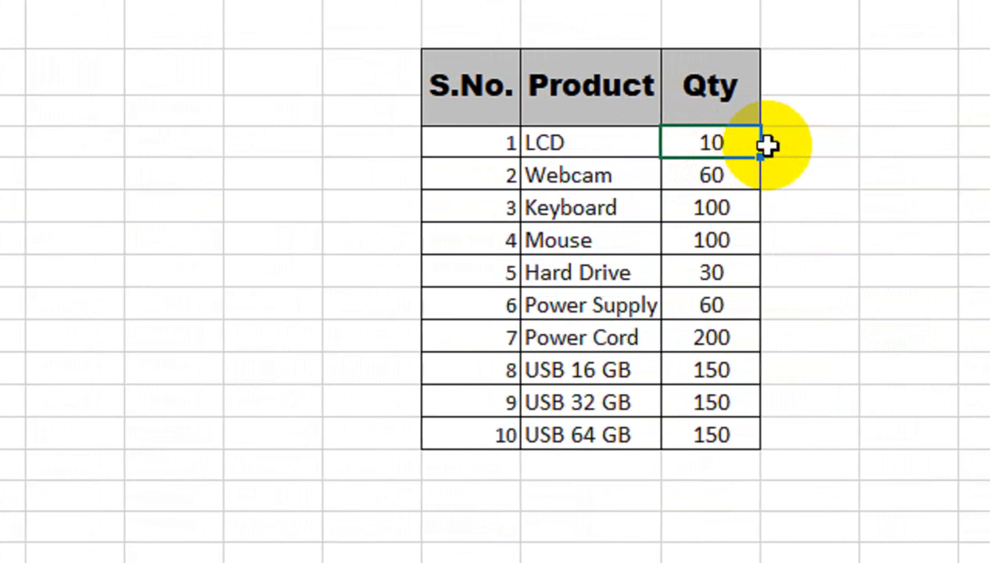
{"action": "left_click_drag", "start_coordinate": [740, 157], "coordinate": [735, 449]}
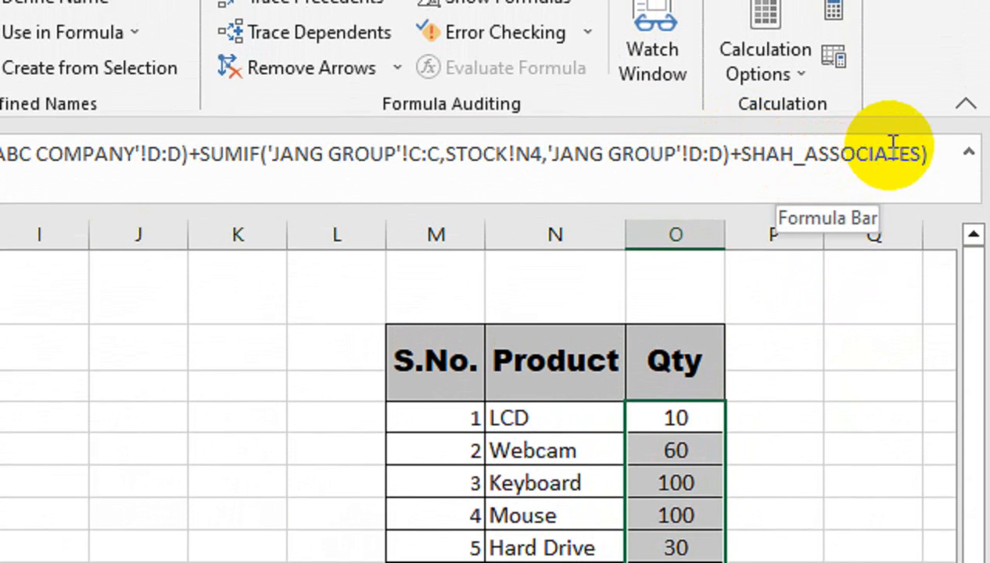
{"action": "left_click_drag", "start_coordinate": [723, 155], "coordinate": [260, 159]}
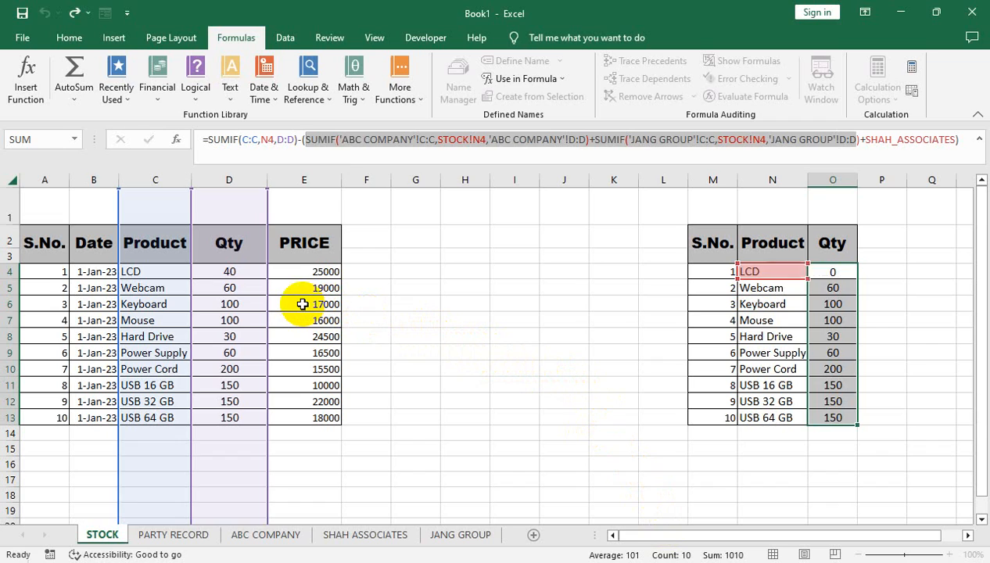
{"action": "key", "text": "Return"}
{"action": "left_click", "coordinate": [810, 272]}
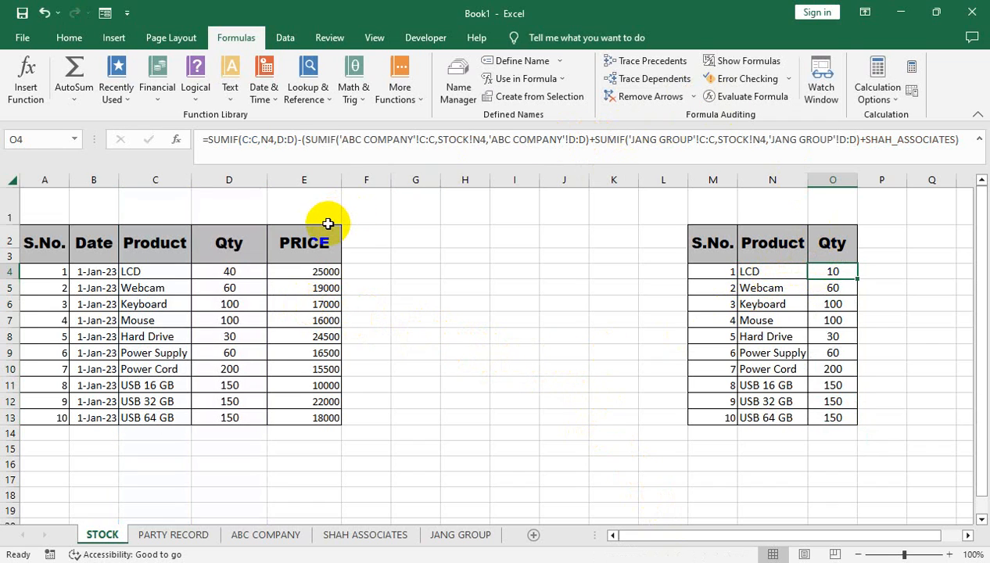
{"action": "left_click_drag", "start_coordinate": [821, 271], "coordinate": [840, 420]}
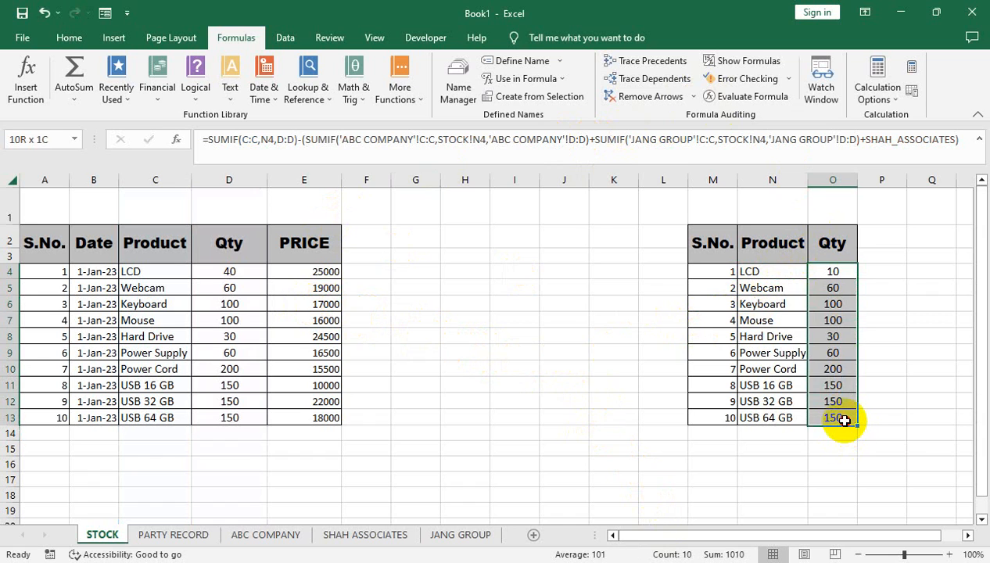
{"action": "left_click", "coordinate": [109, 39]}
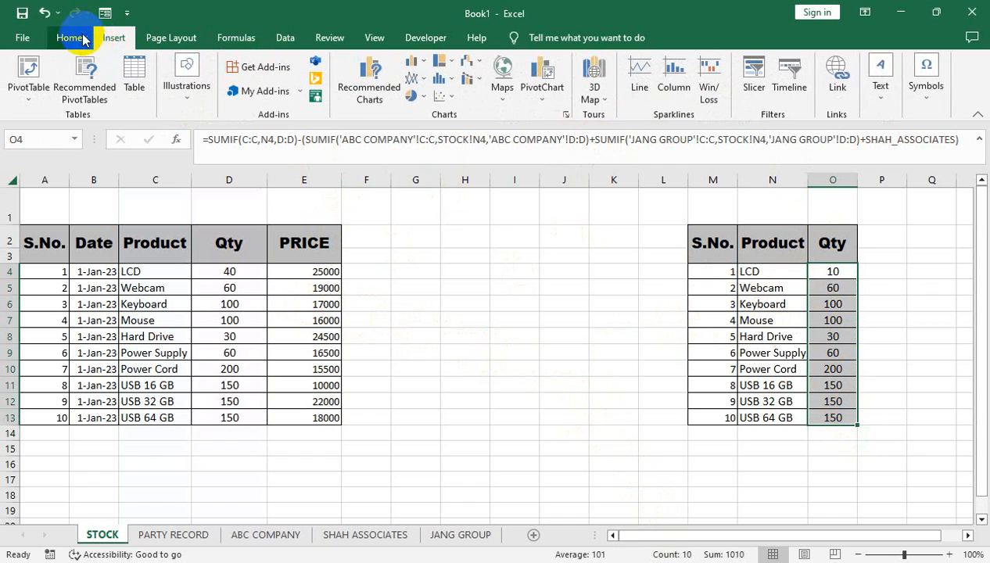
- Add a Less Than 50 highlight rule to the summary Qty cells with dark-red fill
{"action": "left_click", "coordinate": [69, 37]}
{"action": "left_click", "coordinate": [628, 90]}
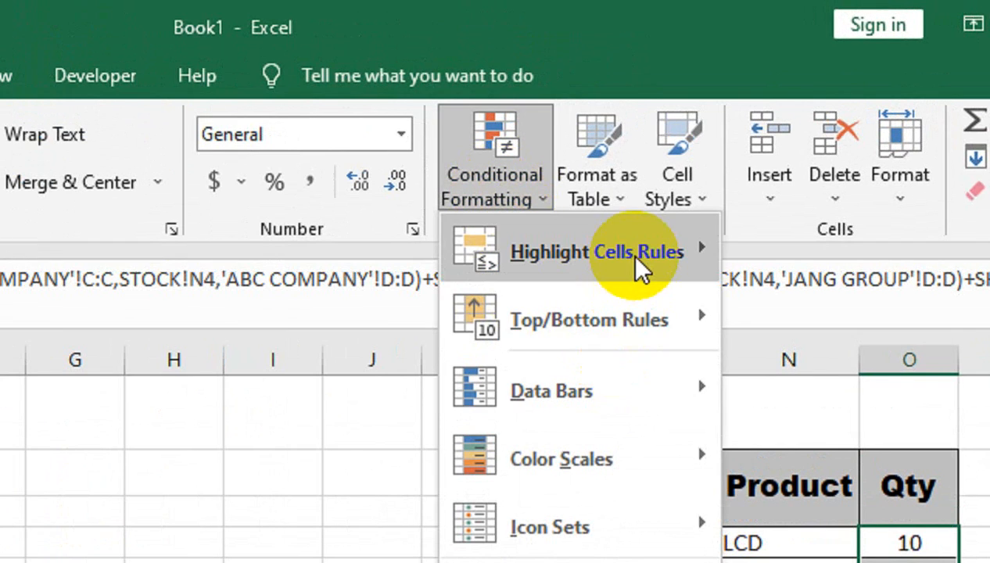
{"action": "mouse_move", "coordinate": [638, 260]}
{"action": "left_click", "coordinate": [844, 349]}
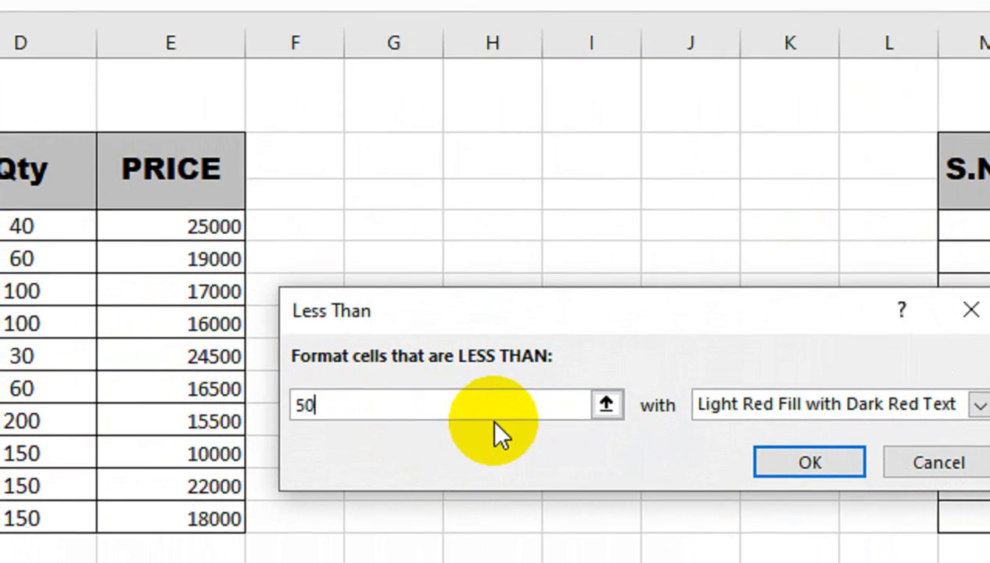
{"action": "left_click", "coordinate": [859, 406]}
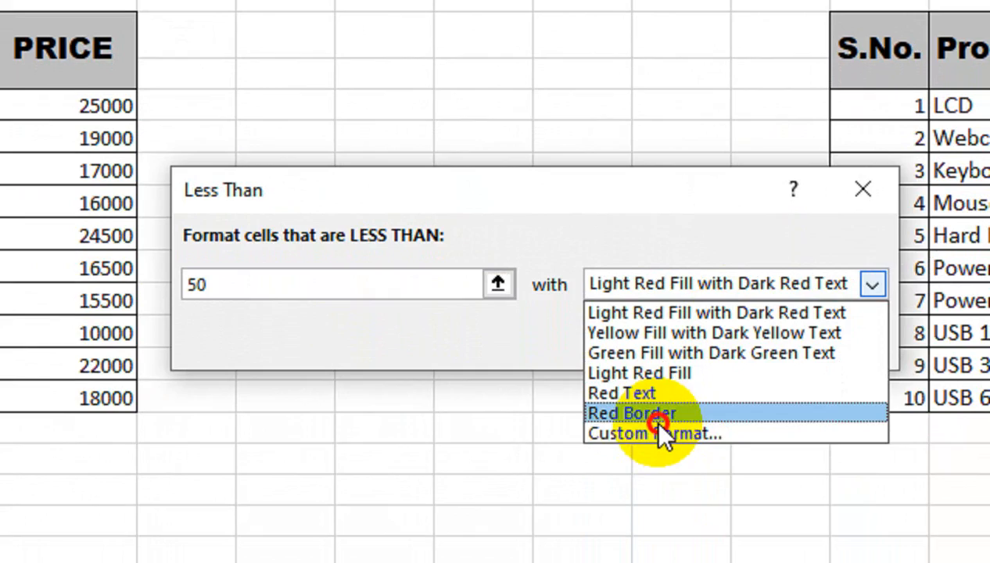
{"action": "left_click", "coordinate": [659, 433]}
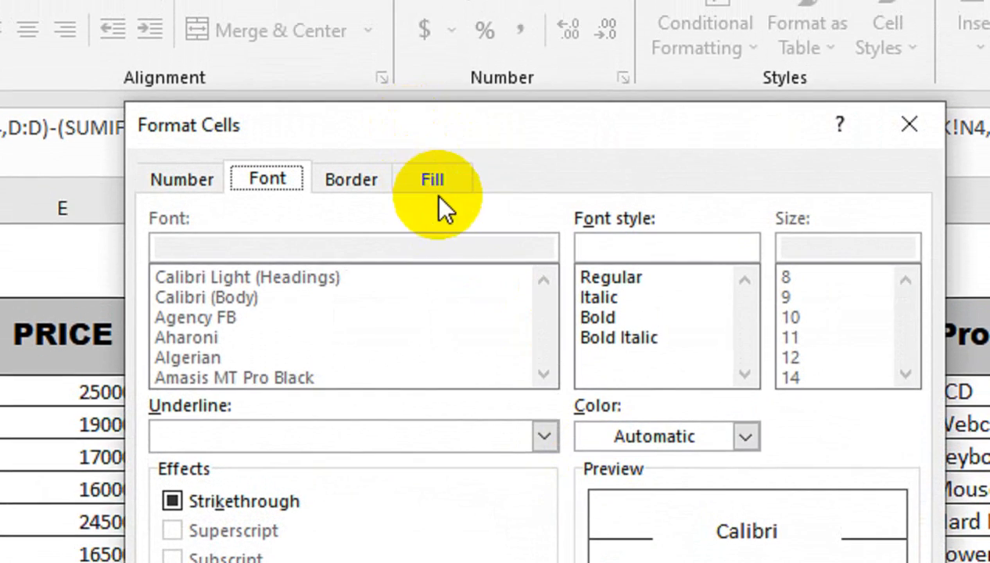
{"action": "left_click", "coordinate": [437, 192]}
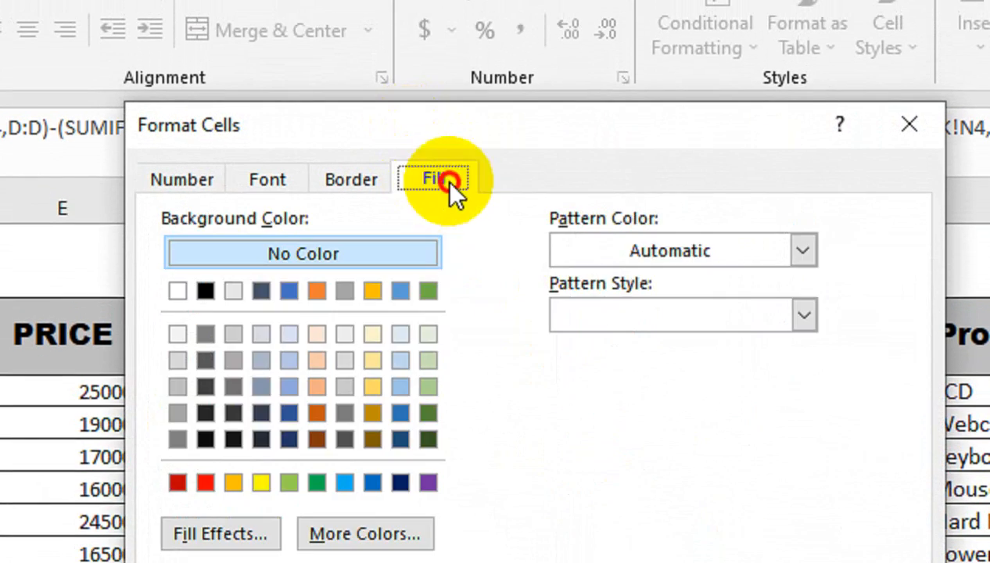
{"action": "left_click", "coordinate": [177, 480]}
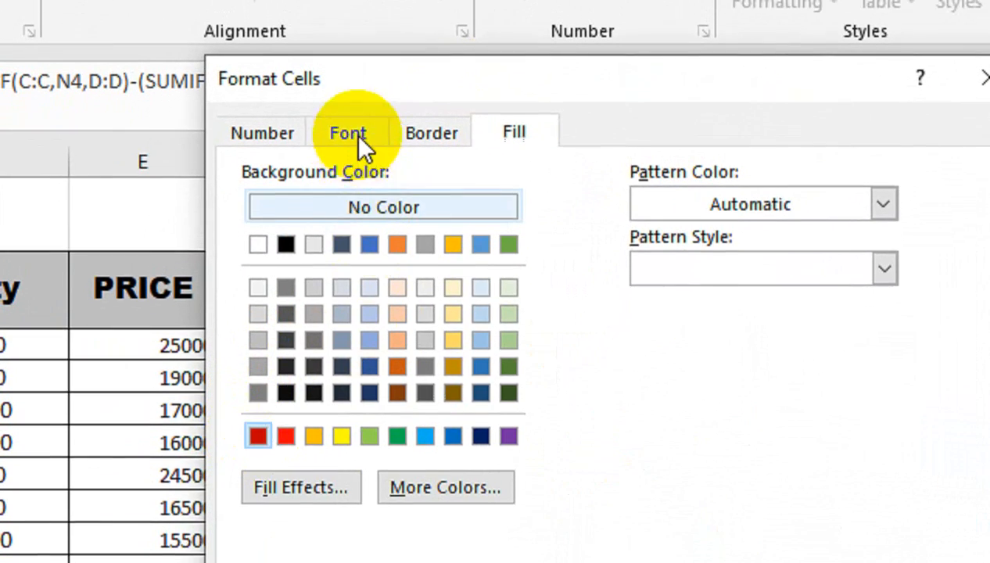
- Make the highlighted Qty values bold white and apply the rule
{"action": "left_click", "coordinate": [355, 134]}
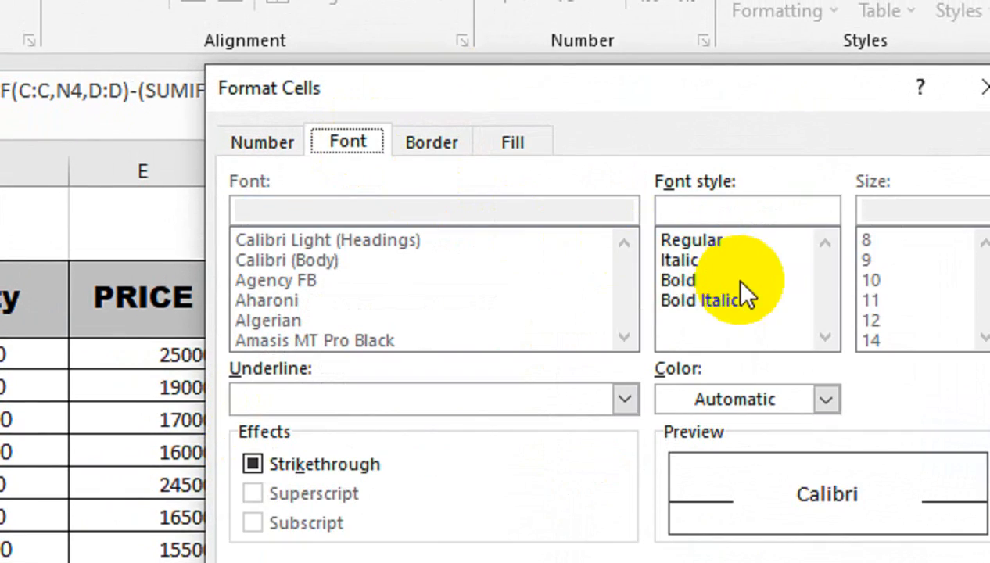
{"action": "left_click", "coordinate": [692, 277]}
{"action": "left_click", "coordinate": [719, 395]}
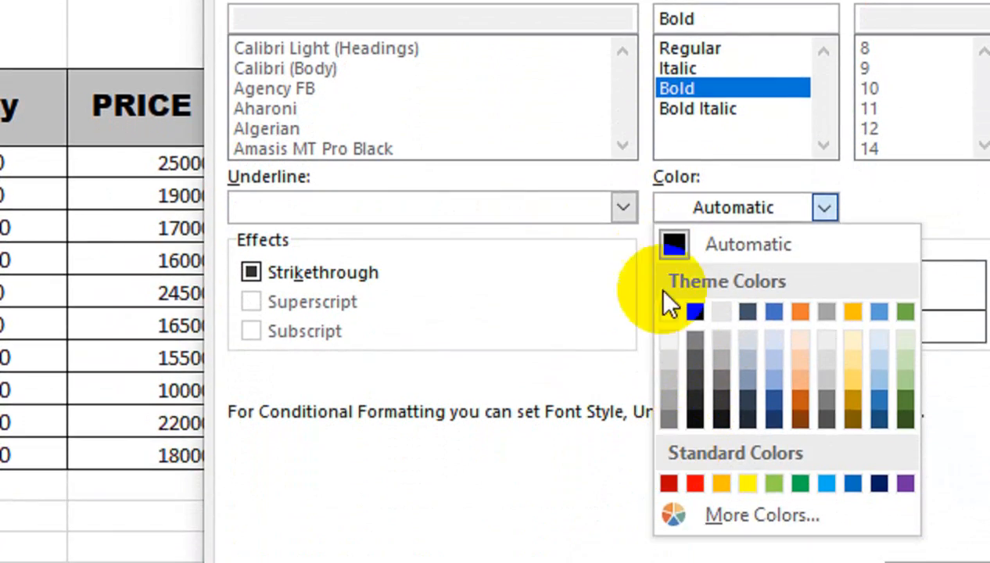
{"action": "left_click", "coordinate": [669, 391]}
{"action": "left_click", "coordinate": [756, 459]}
{"action": "left_click", "coordinate": [691, 227]}
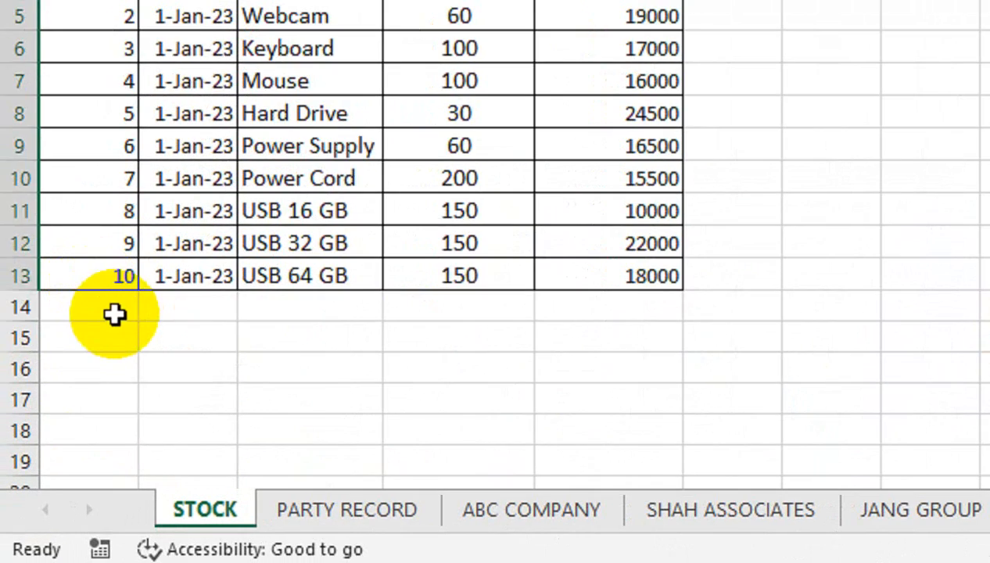
- Enter serial number 11 in A14 and give A13:E17 all borders
{"action": "left_click", "coordinate": [115, 297]}
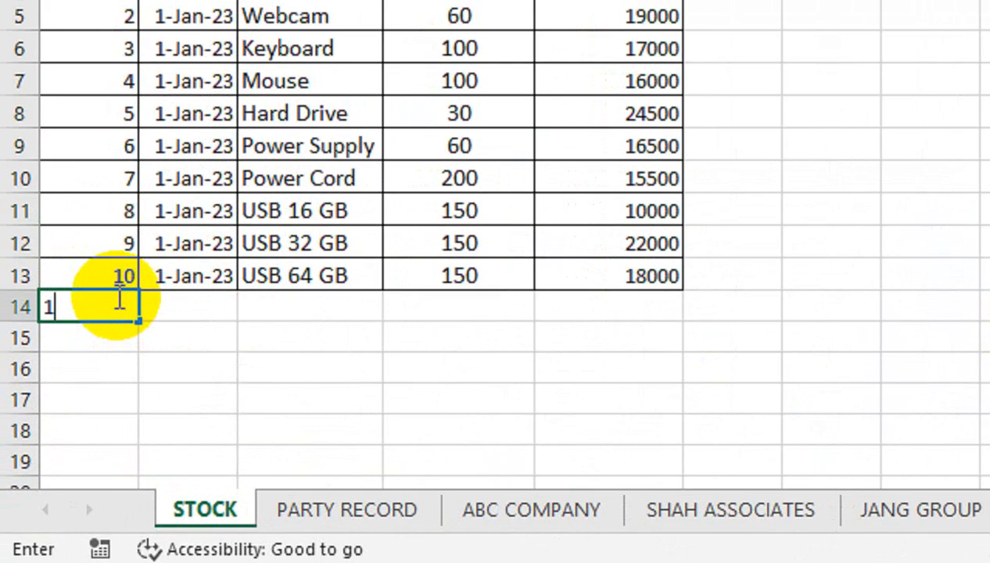
{"action": "type", "text": "11"}
{"action": "left_click", "coordinate": [199, 310]}
{"action": "left_click_drag", "start_coordinate": [136, 276], "coordinate": [575, 420]}
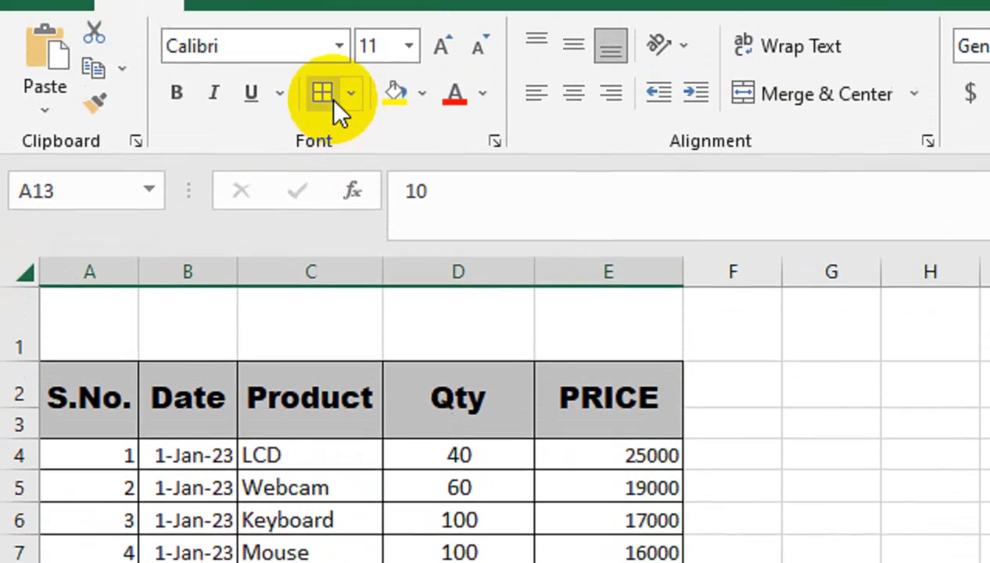
{"action": "left_click", "coordinate": [329, 99]}
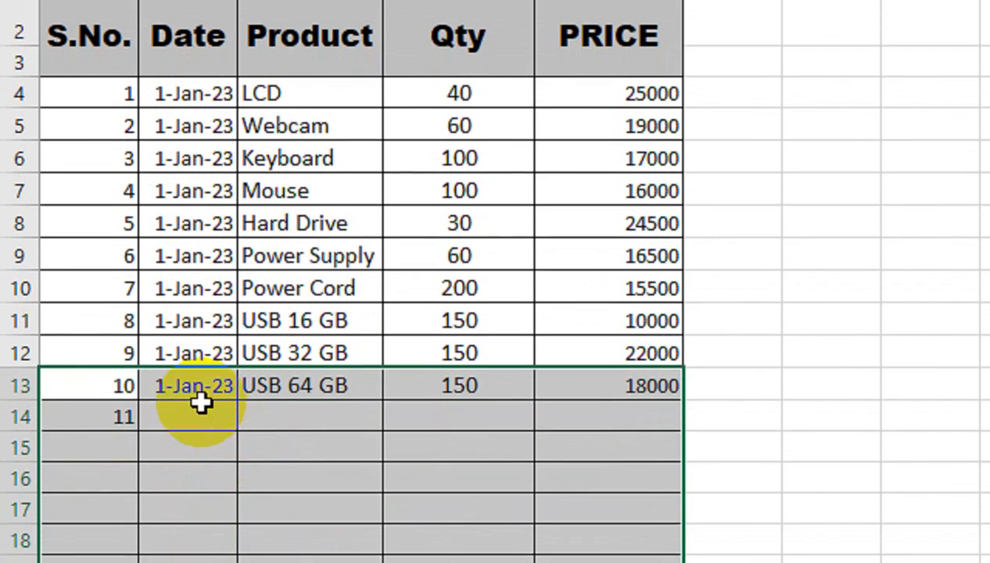
- Fill row 14 with date 2-Jan-23, product LCD and Qty 100
{"action": "left_click", "coordinate": [199, 400]}
{"action": "type", "text": "2-JAN-23"}
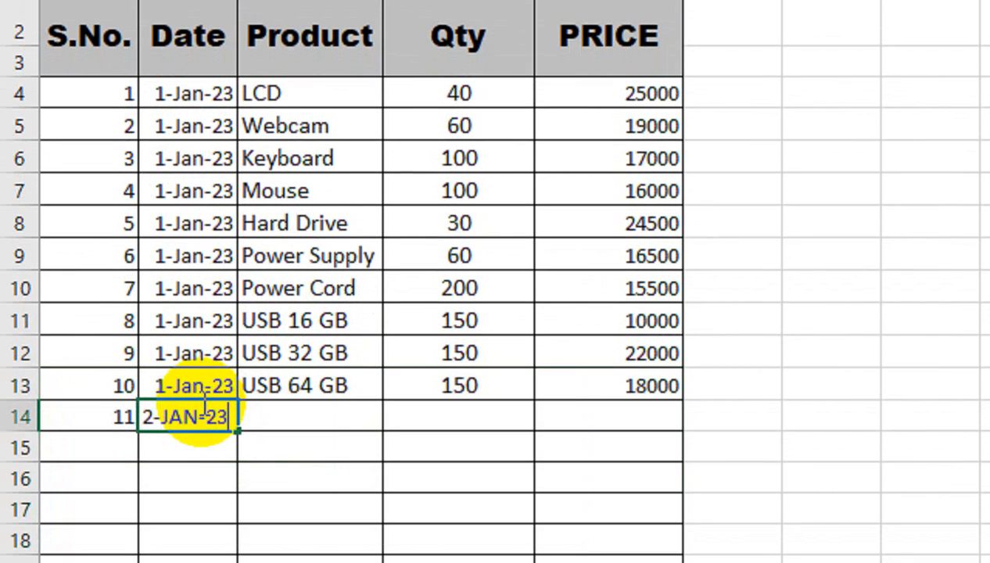
{"action": "key", "text": "Tab"}
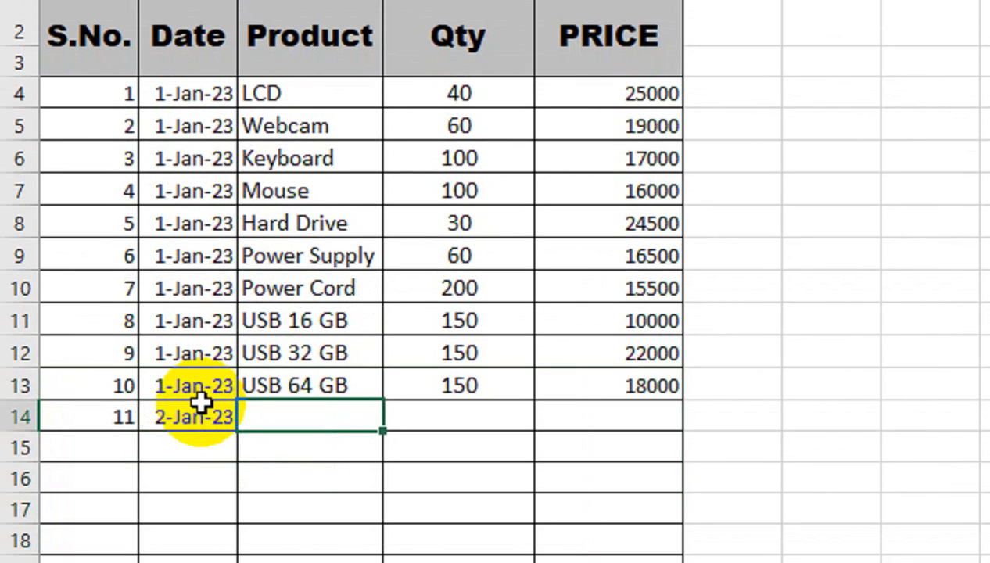
{"action": "key", "text": "Tab"}
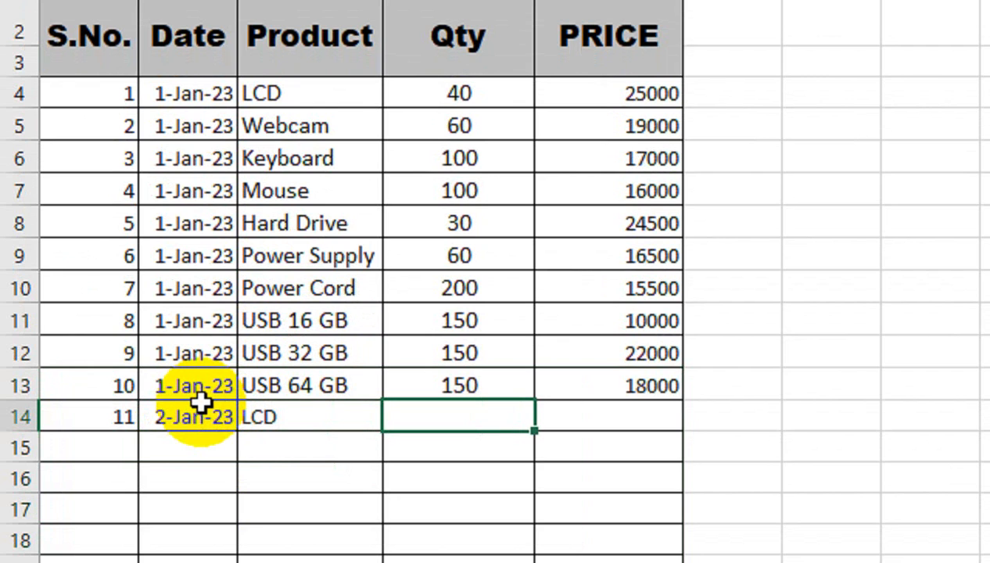
{"action": "type", "text": "100"}
{"action": "key", "text": "Return"}
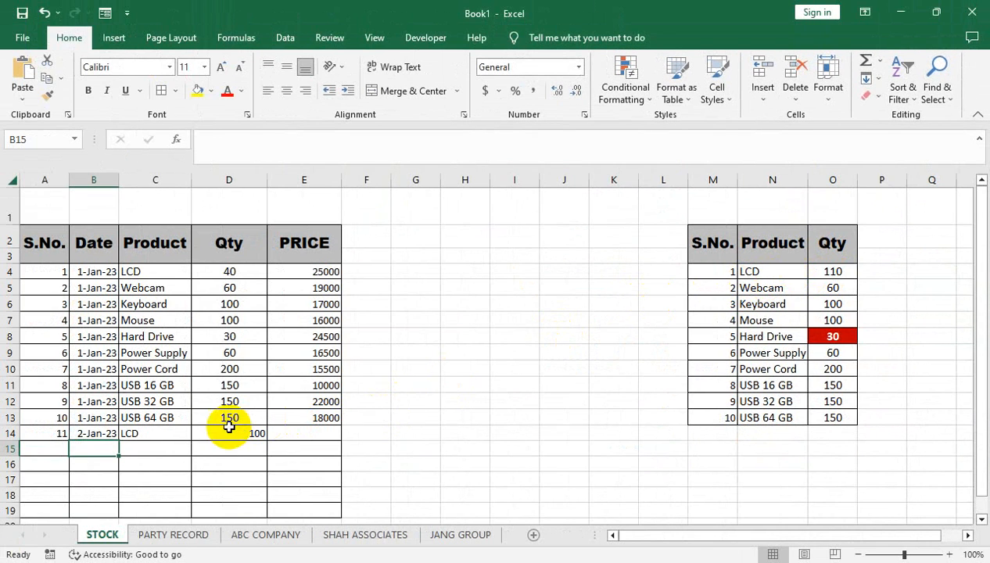
{"action": "left_click", "coordinate": [228, 438]}
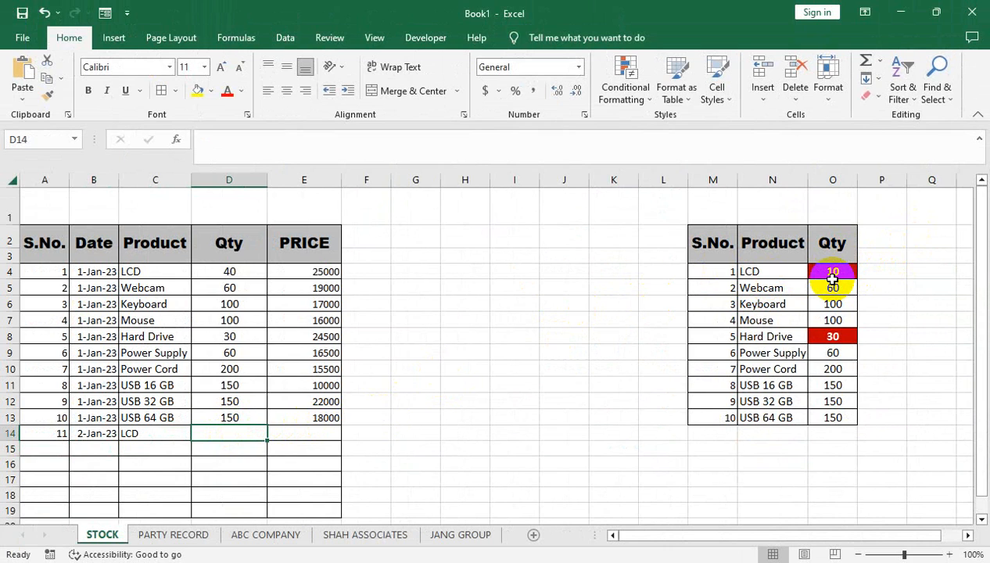
{"action": "type", "text": "100"}
{"action": "key", "text": "Return"}
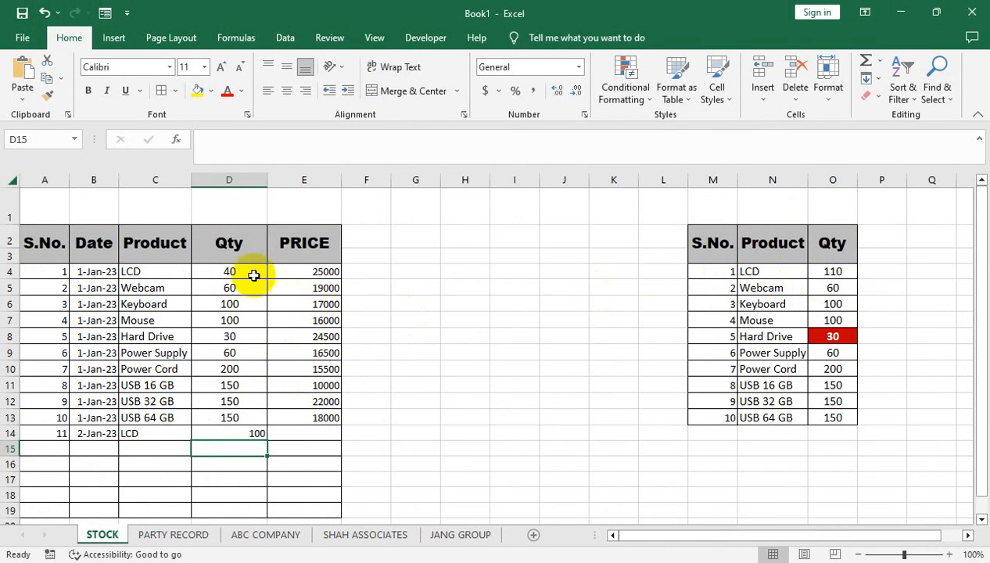
- Re-centre the Qty column D and enter price 25000 for the LCD purchase
{"action": "left_click", "coordinate": [223, 180]}
{"action": "left_click", "coordinate": [288, 91]}
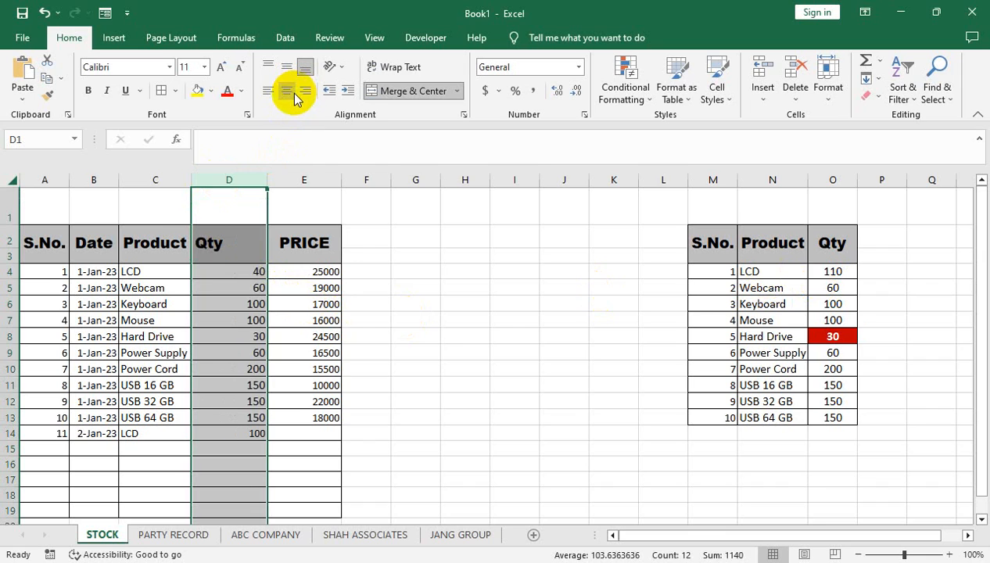
{"action": "left_click", "coordinate": [295, 95]}
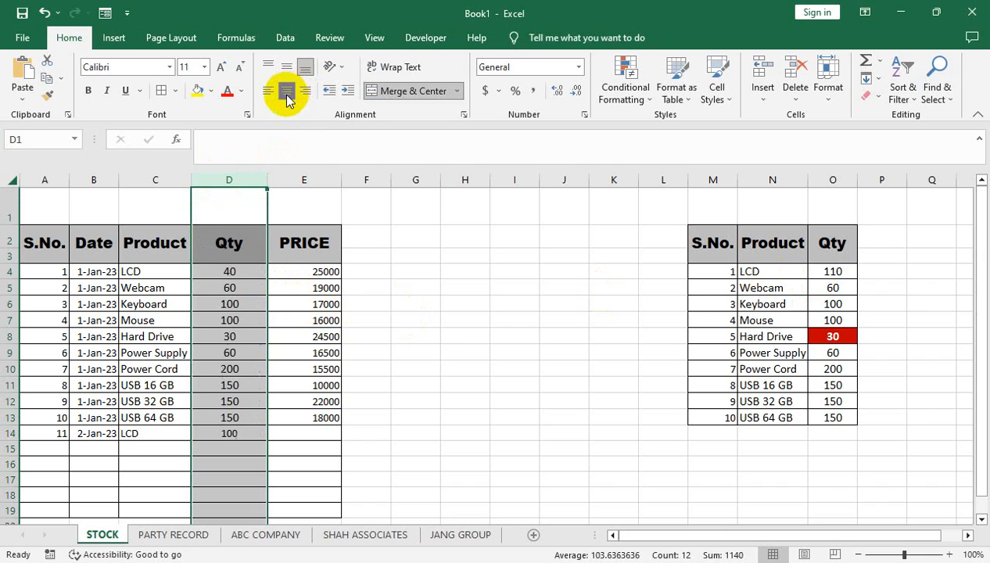
{"action": "left_click", "coordinate": [317, 436]}
{"action": "type", "text": "2500"}
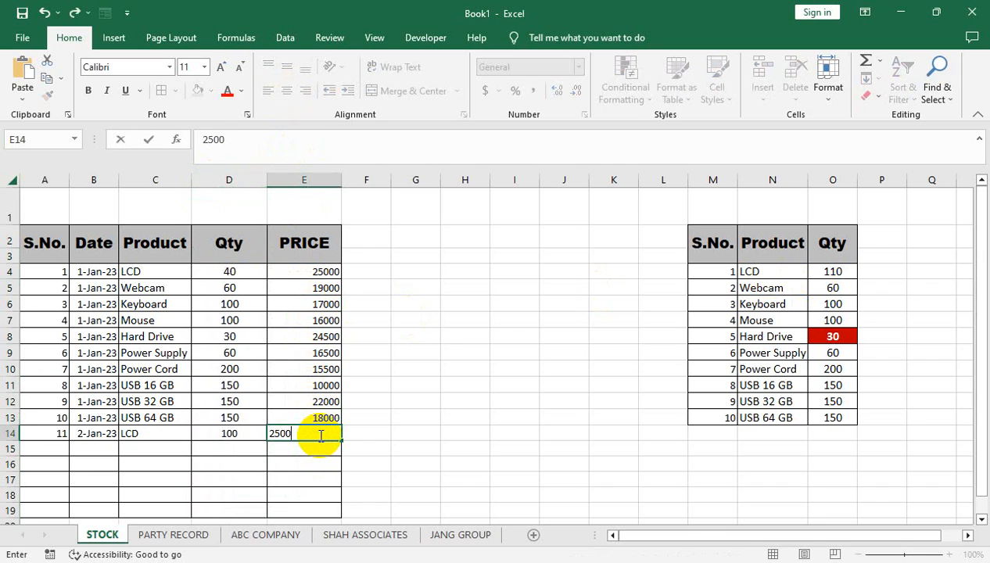
{"action": "key", "text": "Return"}
{"action": "key", "text": "Left"}
{"action": "key", "text": "Left"}
{"action": "key", "text": "Left"}
{"action": "key", "text": "Left"}
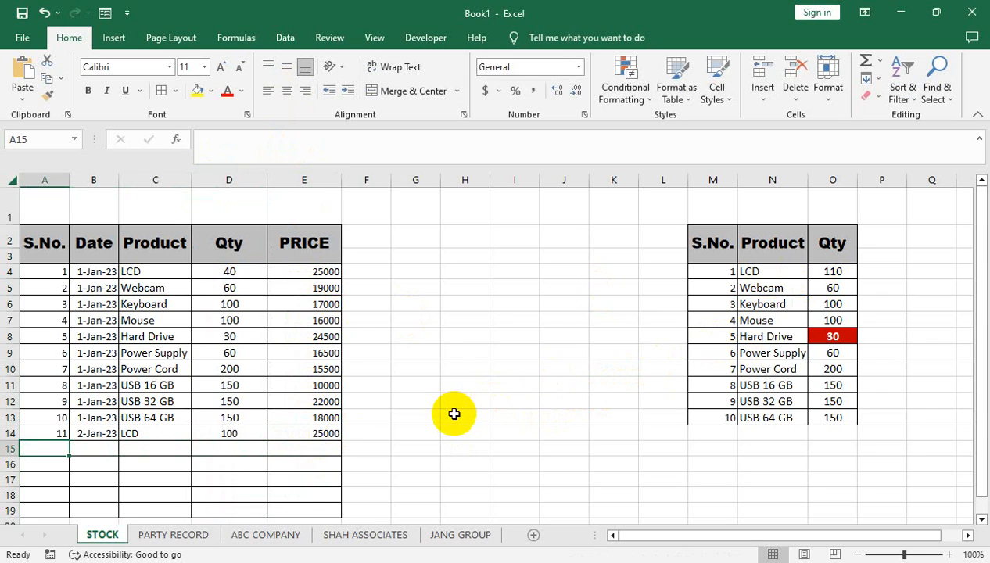
- Log row 12: 2-Jan-23, Hard Drive, Qty 150, price 24500, then go to PARTY RECORD
{"action": "type", "text": "12"}
{"action": "key", "text": "Tab"}
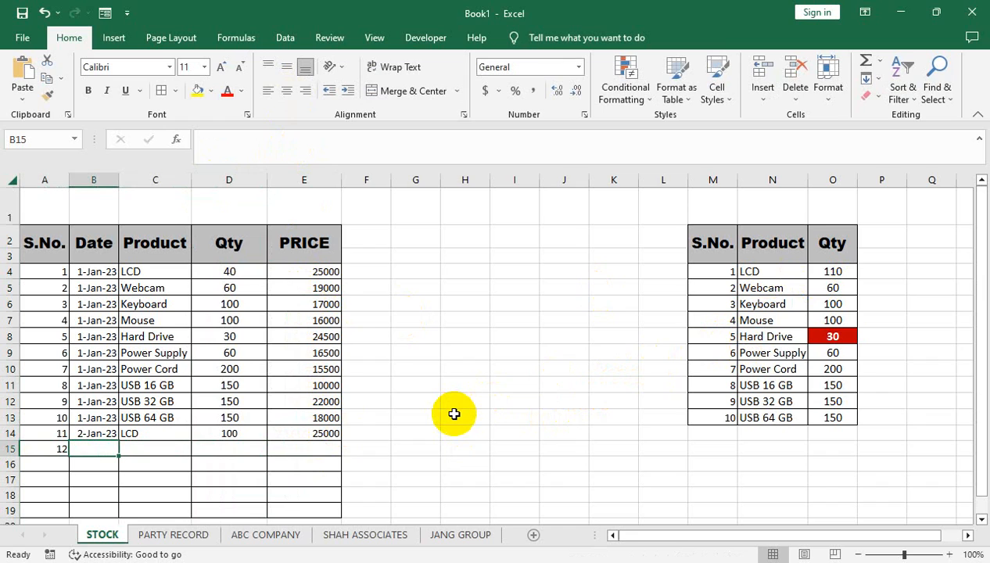
{"action": "type", "text": "2"}
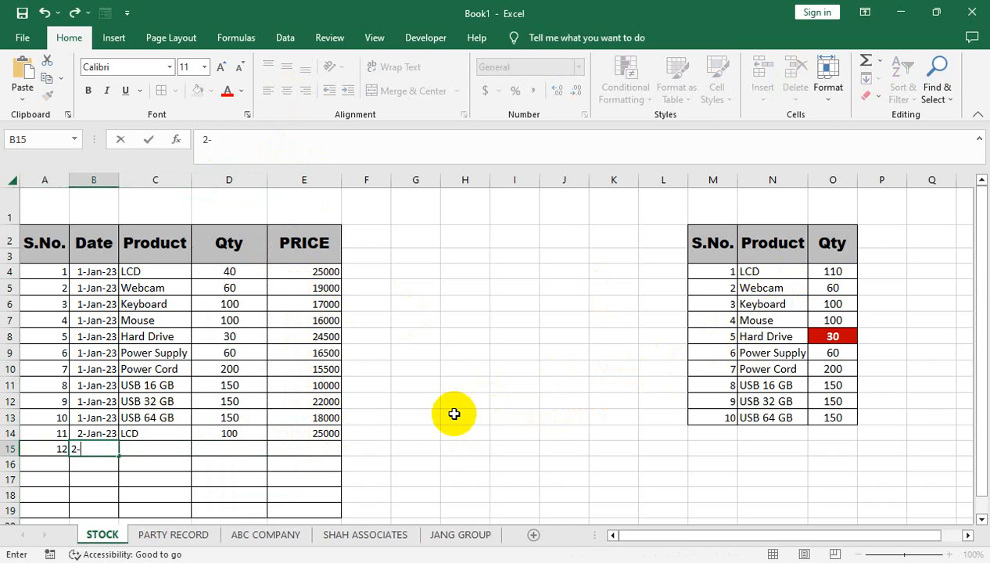
{"action": "type", "text": "-JAN-23"}
{"action": "key", "text": "Tab"}
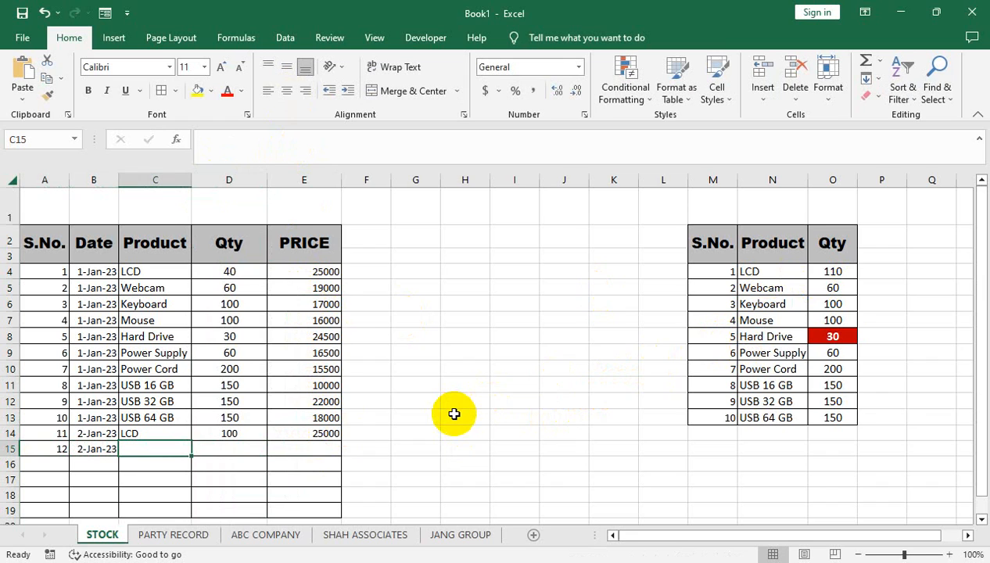
{"action": "type", "text": "HARD Drive"}
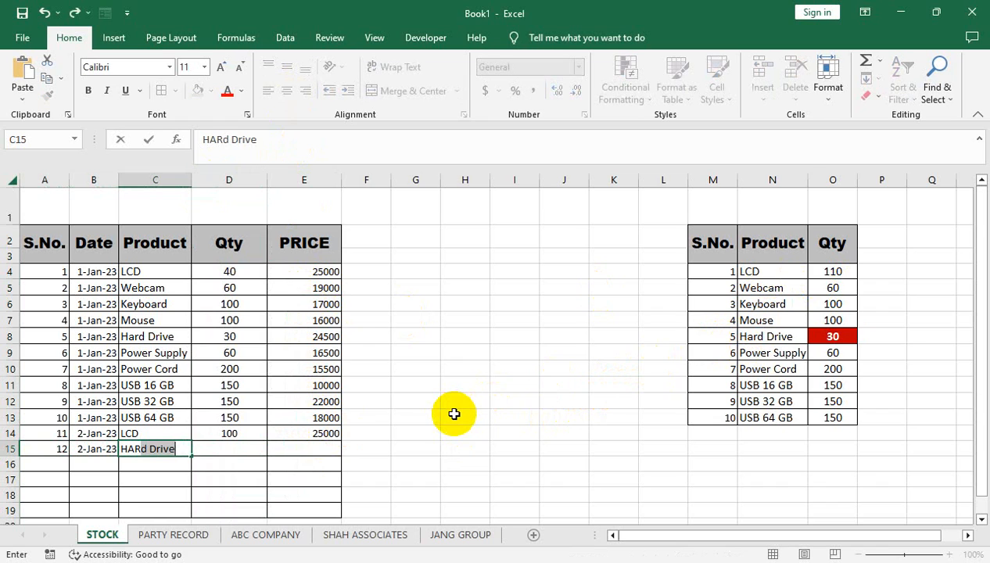
{"action": "key", "text": "Tab"}
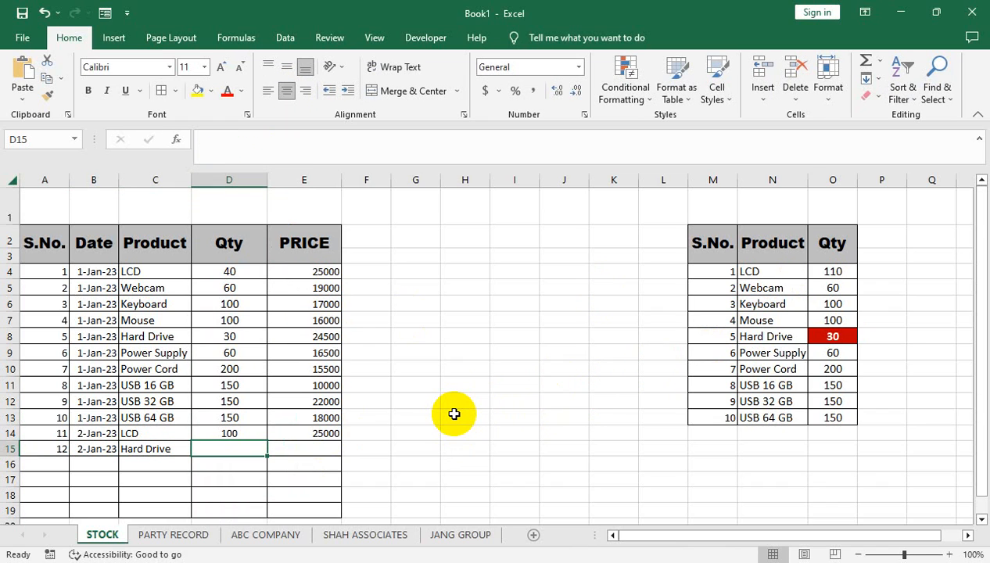
{"action": "type", "text": "150"}
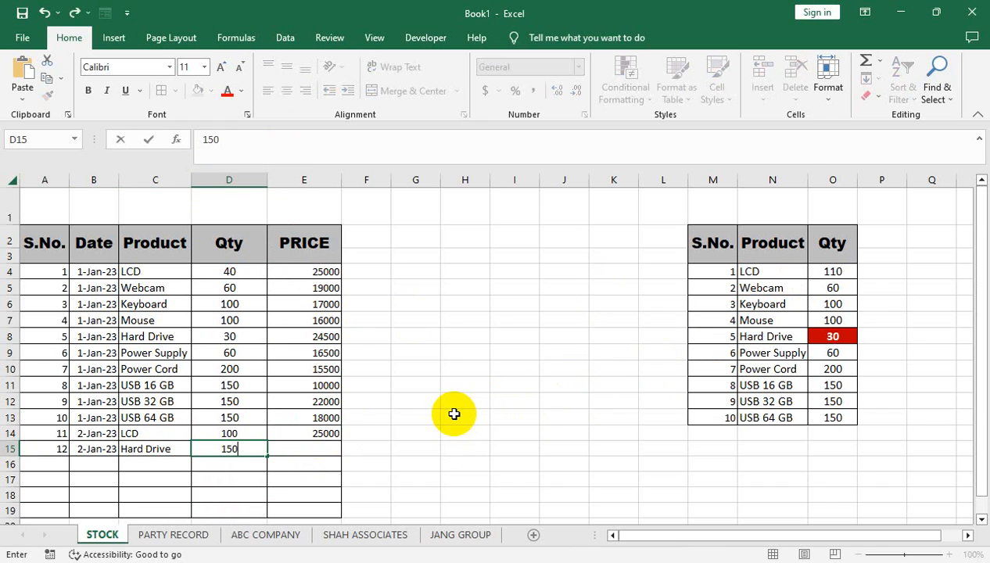
{"action": "key", "text": "Tab"}
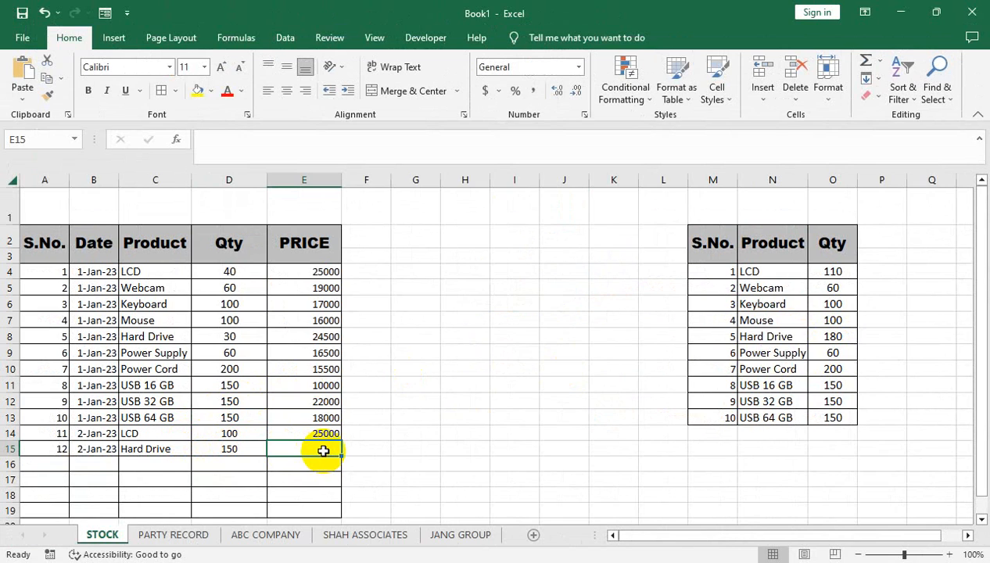
{"action": "type", "text": "24500"}
{"action": "key", "text": "Return"}
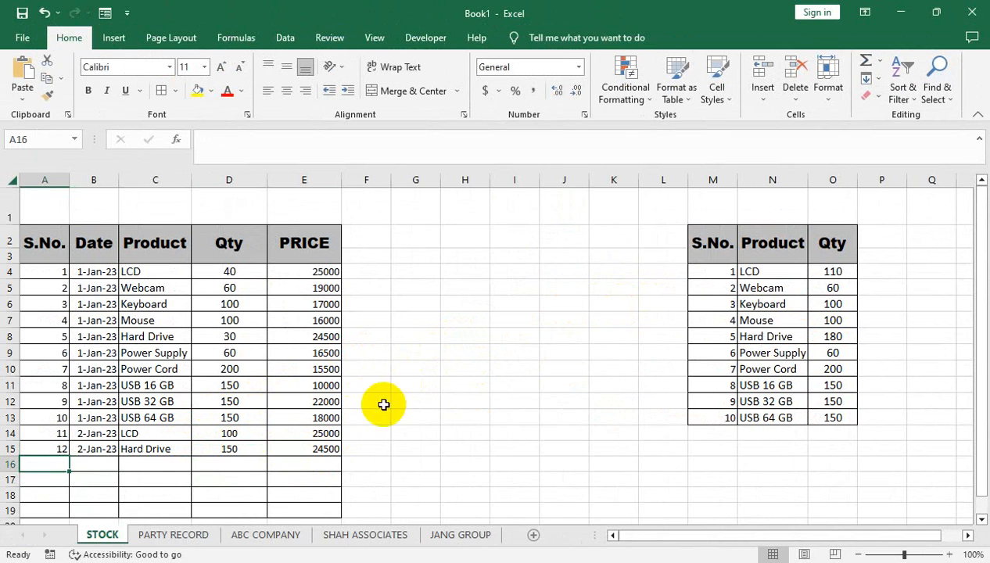
{"action": "left_click", "coordinate": [174, 534]}
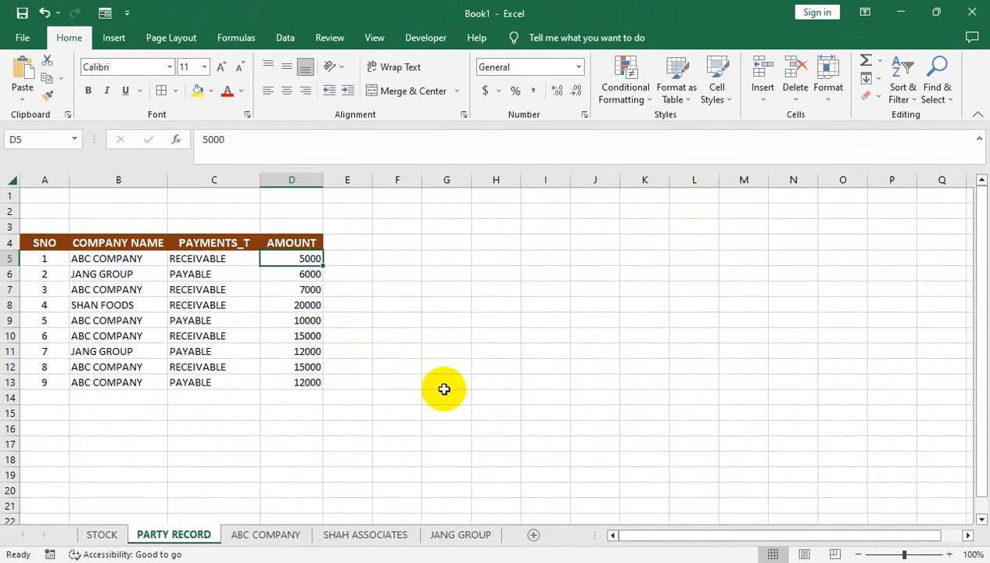
- Group the three company sheets and give A7:F20 all borders, then ungroup and select C7:C20
{"action": "left_click", "coordinate": [344, 536]}
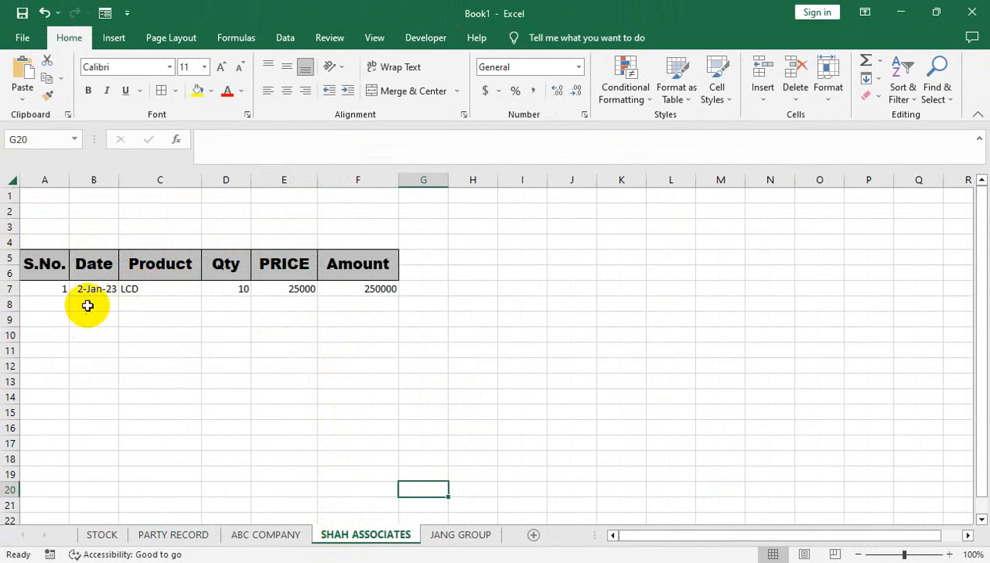
{"action": "left_click", "coordinate": [246, 525]}
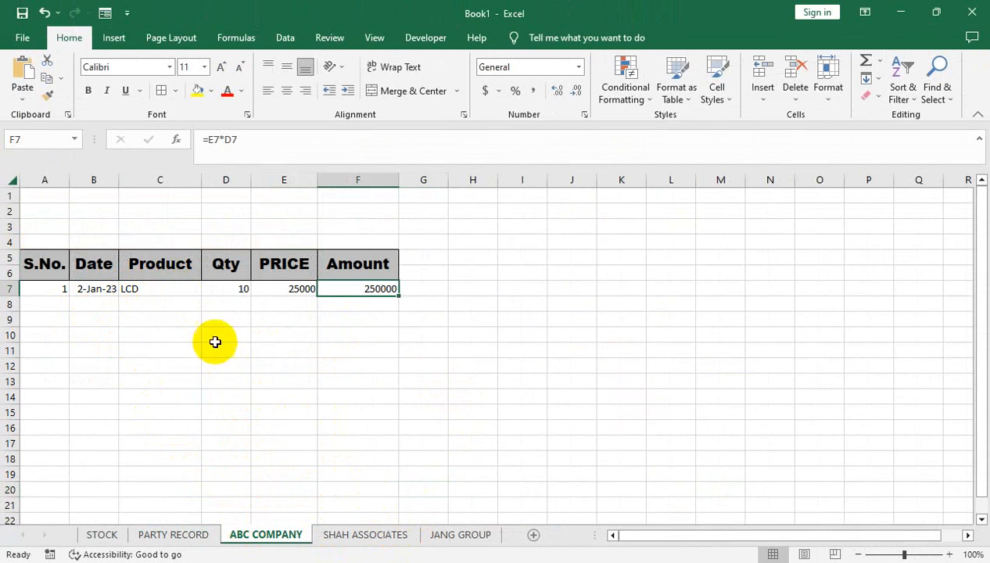
{"action": "left_click_drag", "start_coordinate": [178, 291], "coordinate": [119, 313]}
{"action": "left_click", "coordinate": [55, 290]}
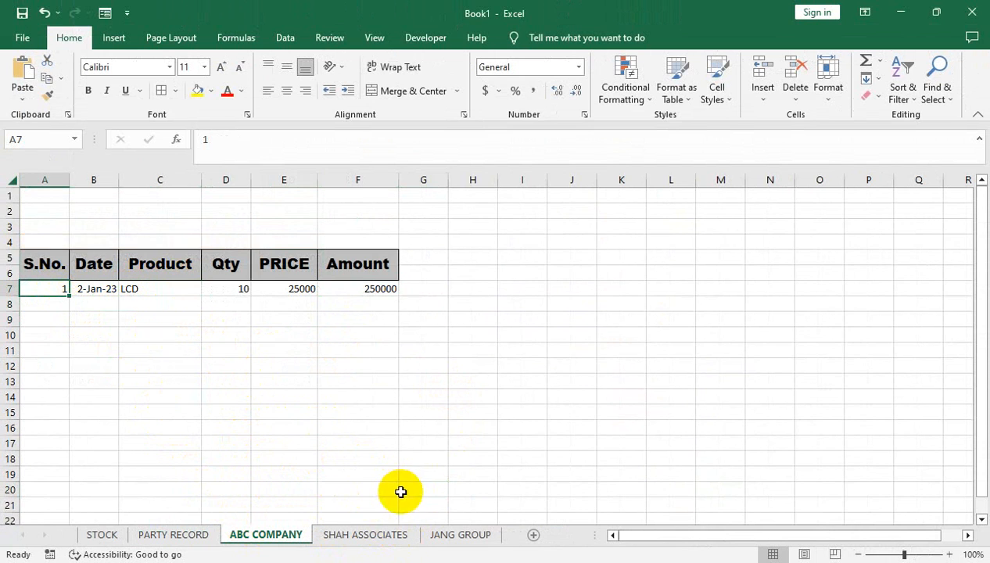
{"action": "left_click", "coordinate": [449, 534], "text": "shift"}
{"action": "left_click_drag", "start_coordinate": [59, 286], "coordinate": [367, 491]}
{"action": "left_click", "coordinate": [161, 97]}
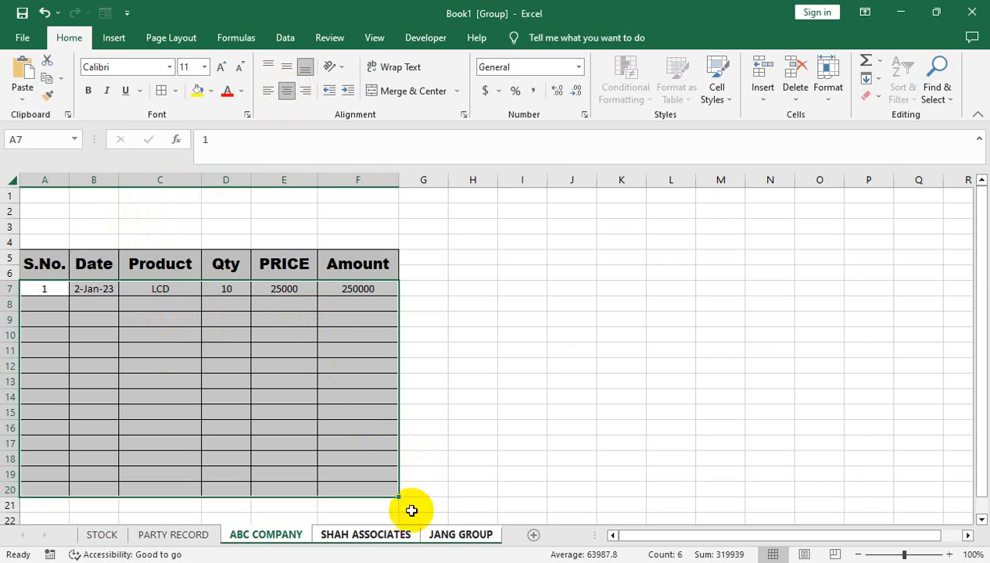
{"action": "left_click", "coordinate": [380, 503]}
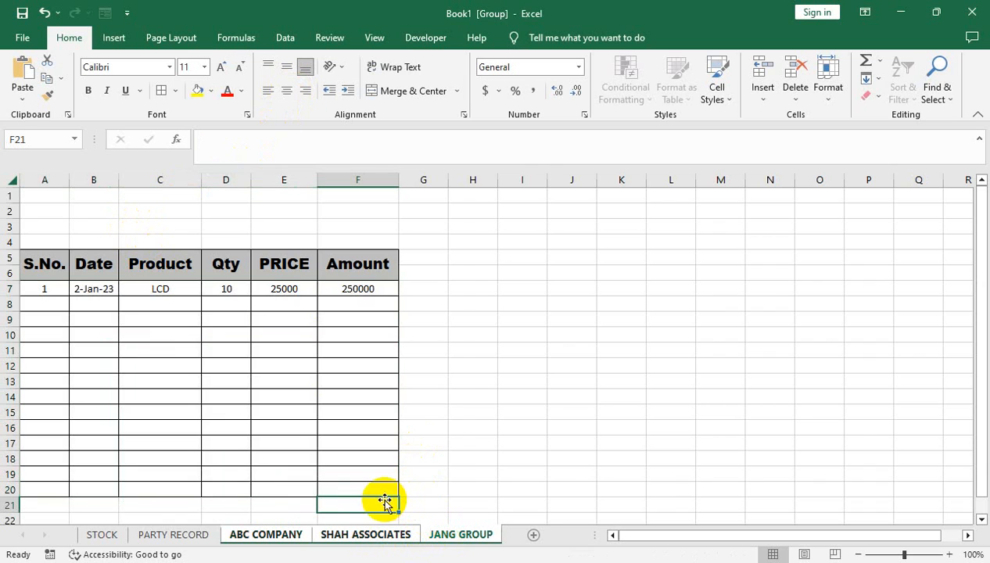
{"action": "left_click", "coordinate": [194, 535]}
{"action": "left_click", "coordinate": [260, 533]}
{"action": "left_click_drag", "start_coordinate": [147, 286], "coordinate": [157, 490]}
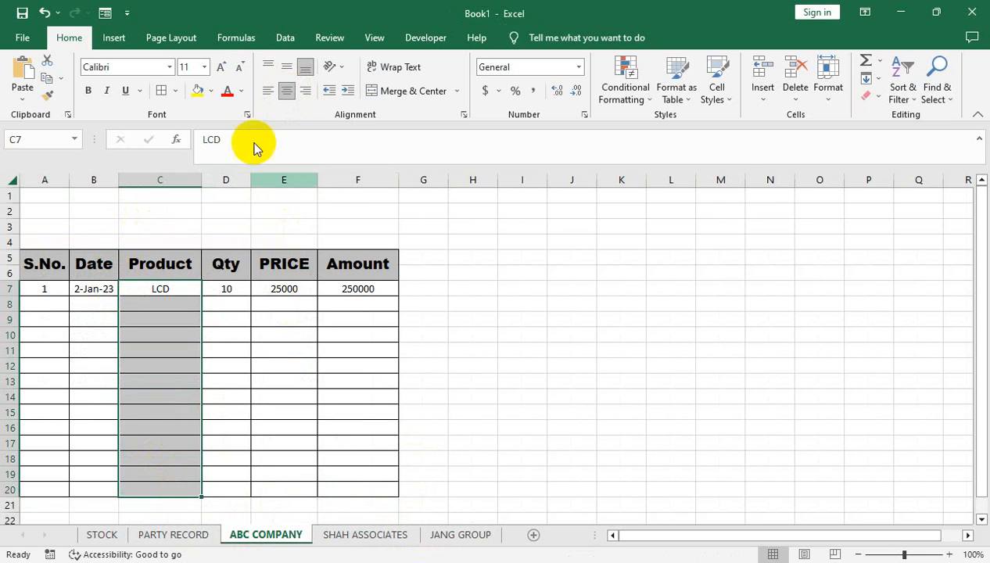
- Add List validation to ABC COMPANY's C7:C20 with source =STOCK!$N$4:$N$13
{"action": "left_click", "coordinate": [285, 37]}
{"action": "left_click", "coordinate": [640, 93]}
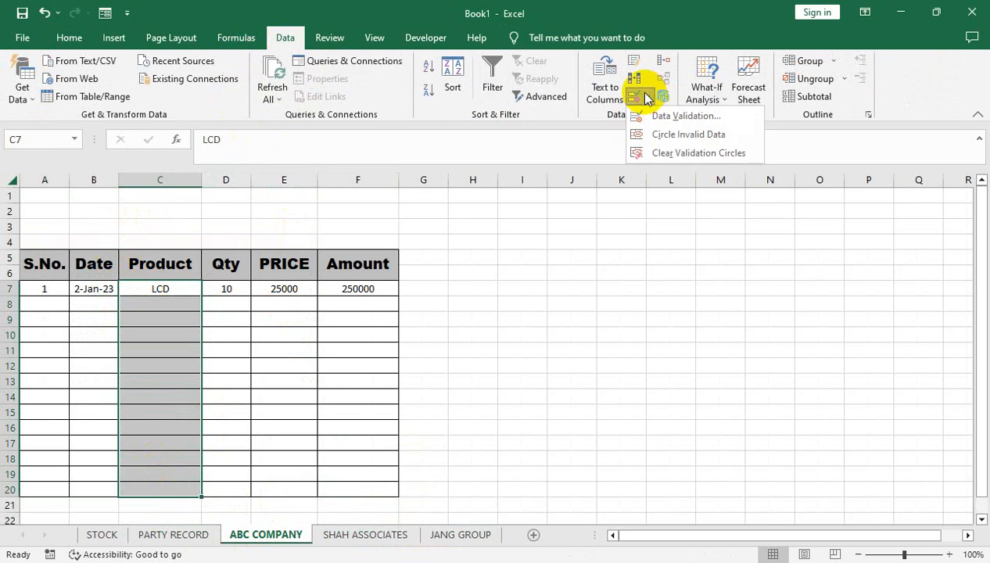
{"action": "left_click", "coordinate": [652, 115]}
{"action": "left_click", "coordinate": [467, 295]}
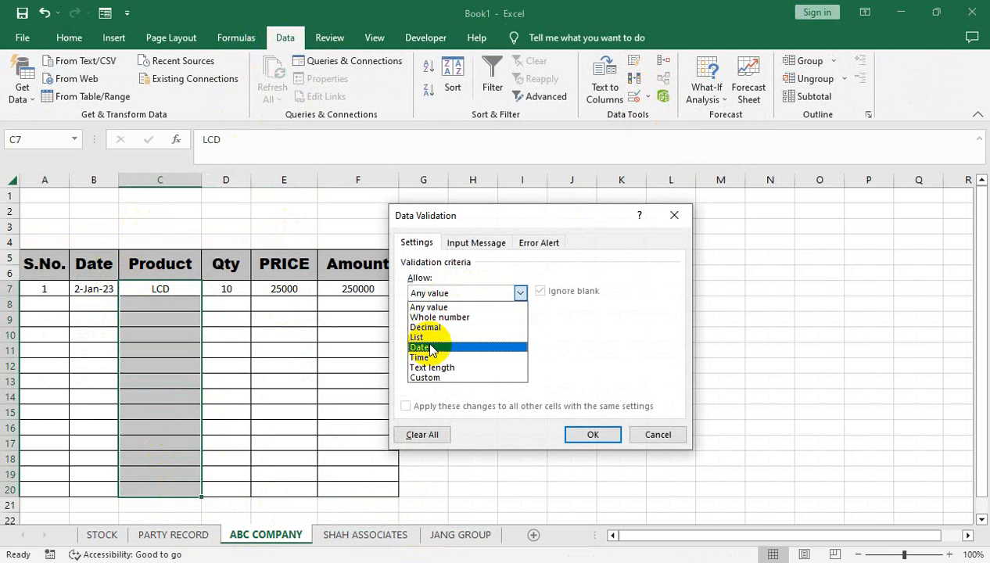
{"action": "left_click", "coordinate": [436, 341]}
{"action": "left_click", "coordinate": [423, 358]}
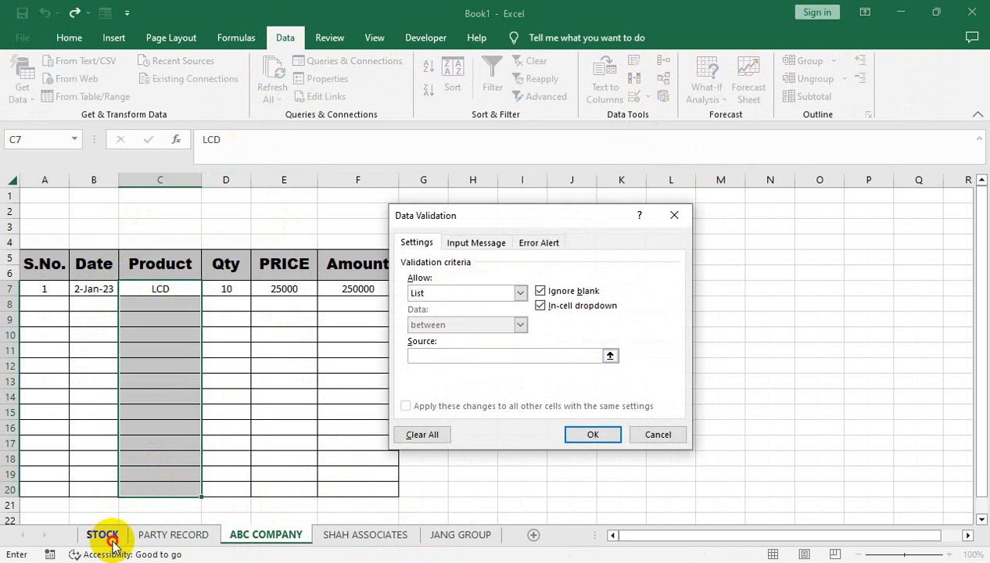
{"action": "left_click", "coordinate": [111, 539]}
{"action": "left_click_drag", "start_coordinate": [746, 269], "coordinate": [750, 416]}
{"action": "left_click", "coordinate": [626, 372]}
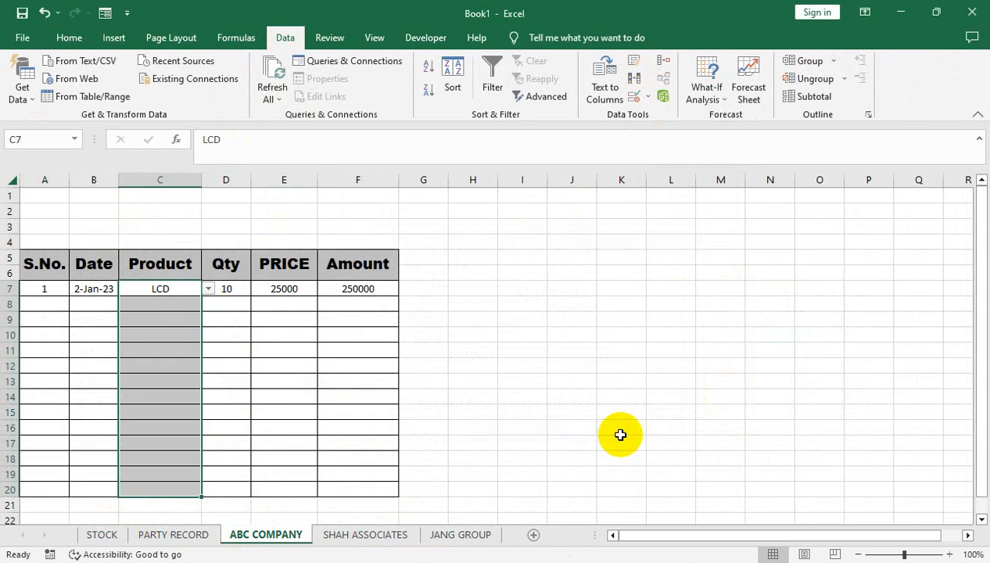
{"action": "left_click", "coordinate": [193, 307]}
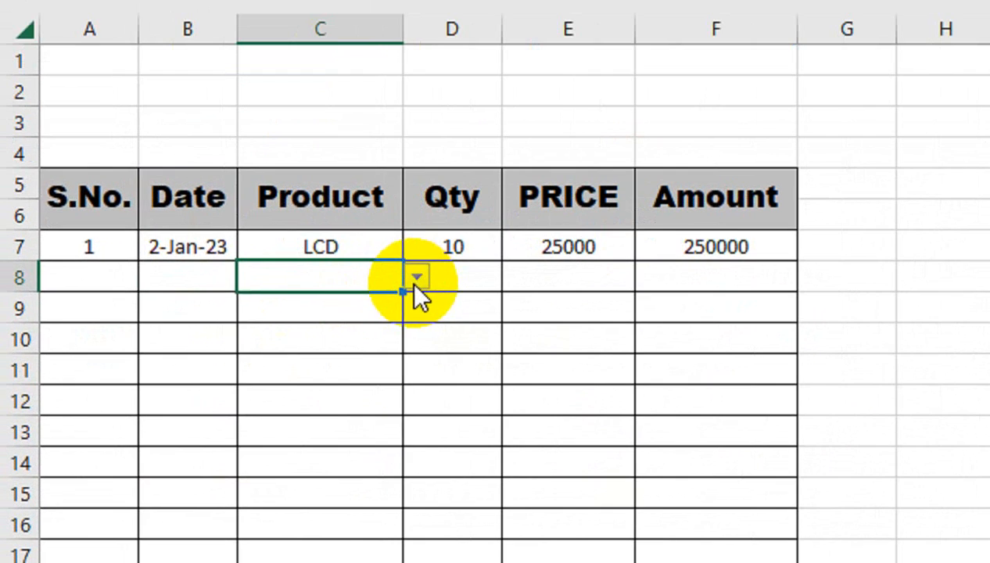
- Test C8's dropdown on ABC COMPANY and copy the validated Product cells C8:C20
{"action": "left_click", "coordinate": [209, 306]}
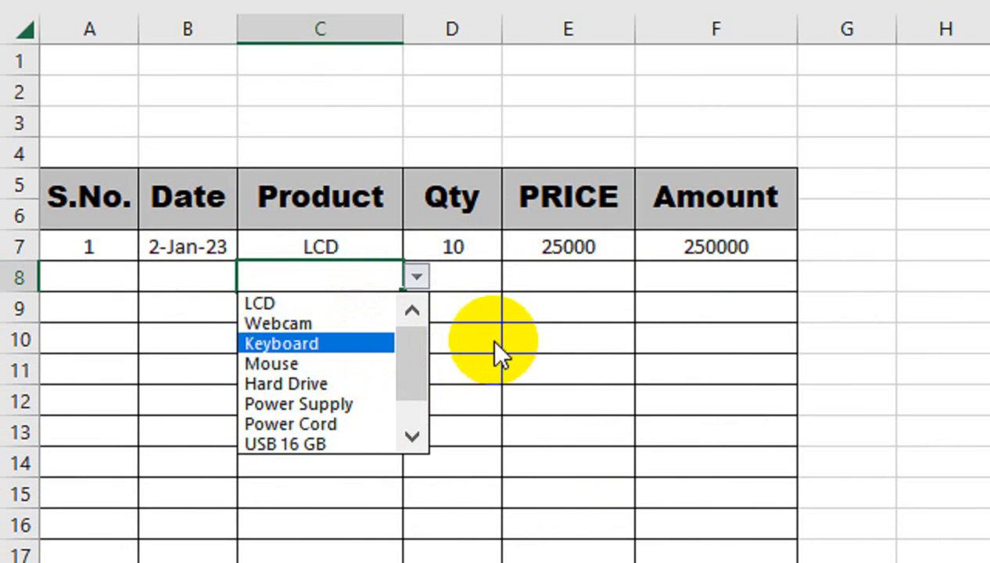
{"action": "key", "text": "Escape"}
{"action": "left_click", "coordinate": [658, 500]}
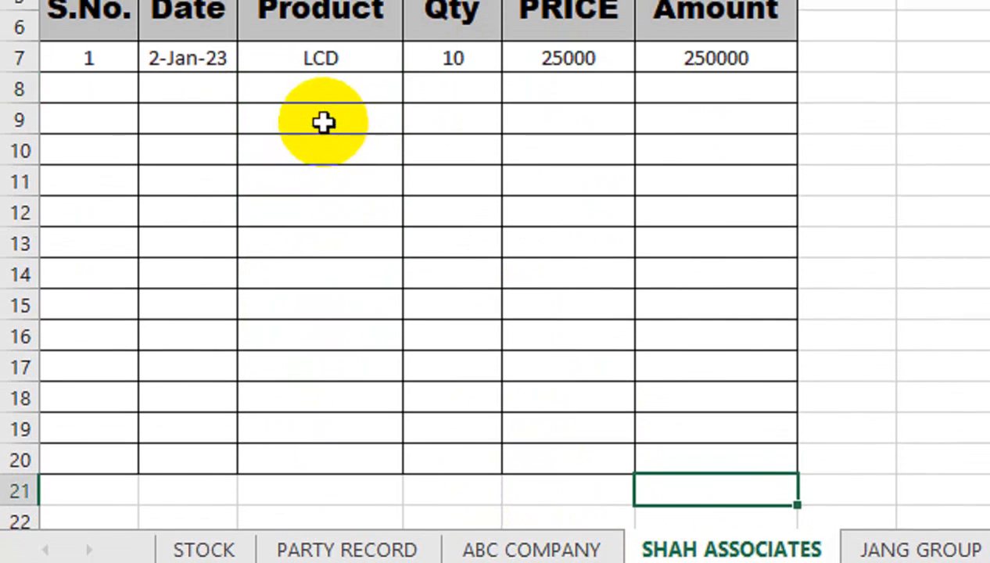
{"action": "left_click", "coordinate": [323, 122]}
{"action": "left_click_drag", "start_coordinate": [322, 88], "coordinate": [371, 399]}
{"action": "left_click", "coordinate": [532, 550]}
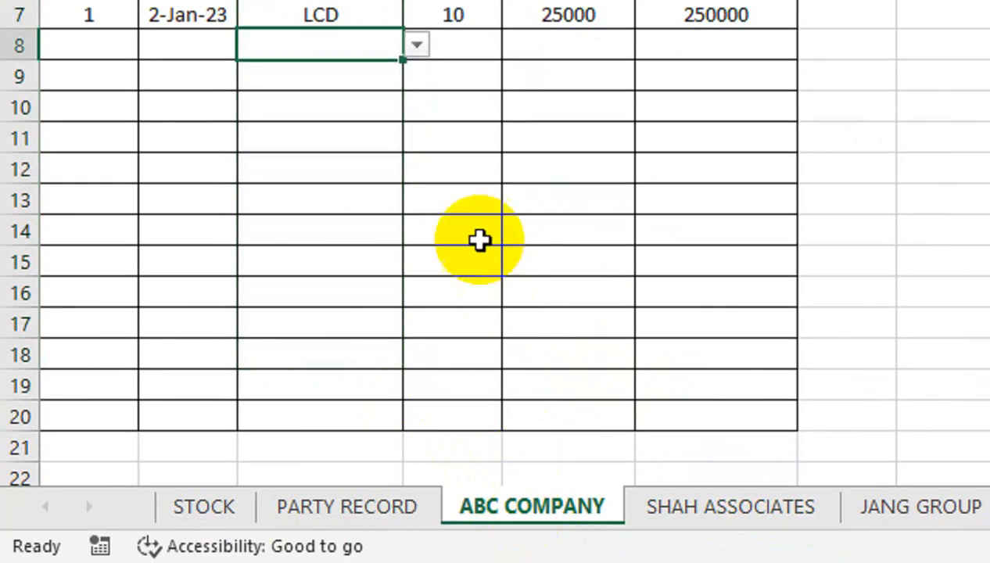
{"action": "left_click_drag", "start_coordinate": [336, 45], "coordinate": [372, 406]}
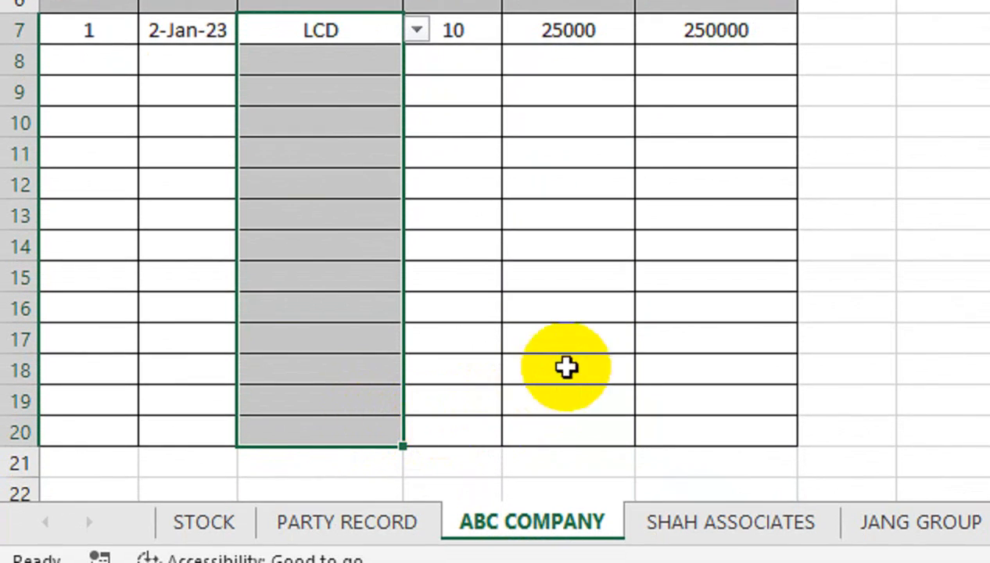
{"action": "key", "text": "ctrl+c"}
- Apply the product dropdown to SHAH ASSOCIATES C7:C20 and check it in C14
{"action": "left_click", "coordinate": [729, 522]}
{"action": "left_click", "coordinate": [338, 33]}
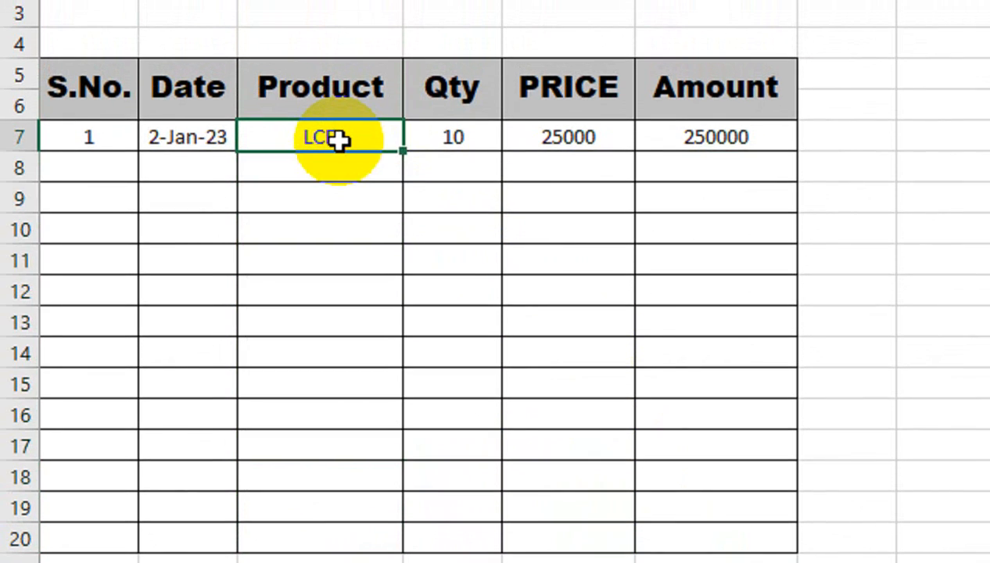
{"action": "left_click_drag", "start_coordinate": [337, 139], "coordinate": [337, 540]}
{"action": "left_click", "coordinate": [398, 343]}
{"action": "left_click", "coordinate": [415, 356]}
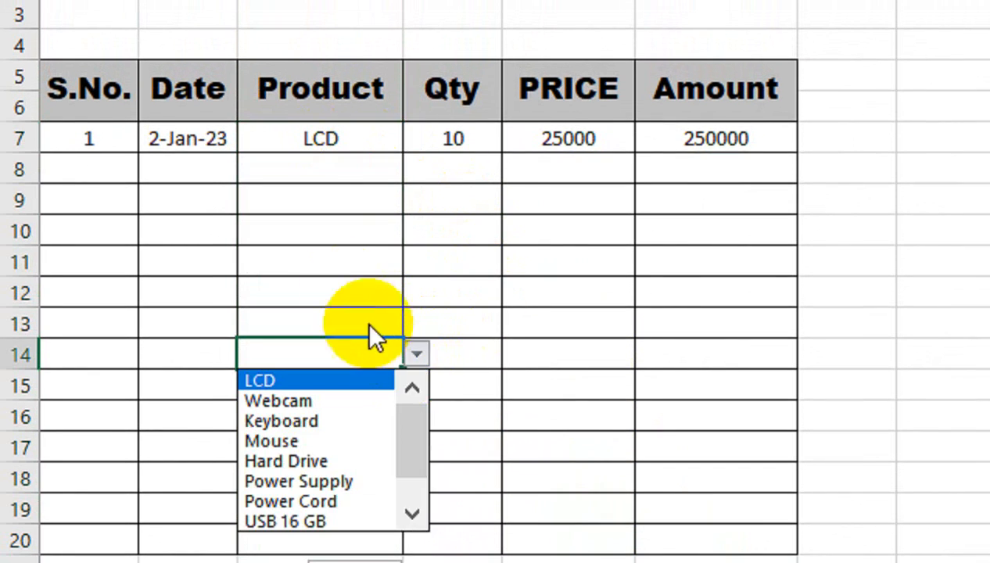
{"action": "key", "text": "Escape"}
- Apply the product dropdown to JANG GROUP C7:C20 and confirm C14 has it
{"action": "left_click", "coordinate": [760, 521]}
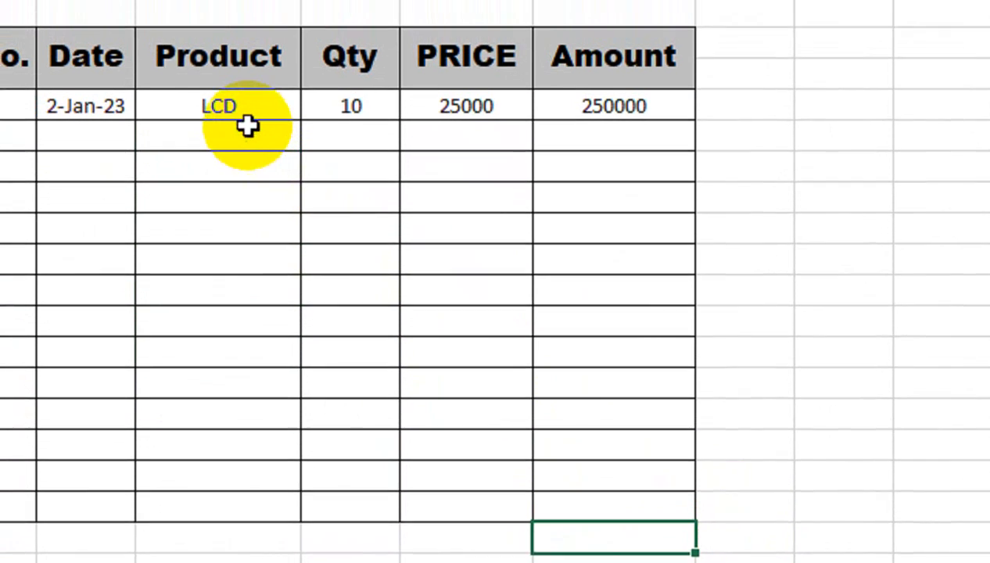
{"action": "left_click", "coordinate": [249, 110]}
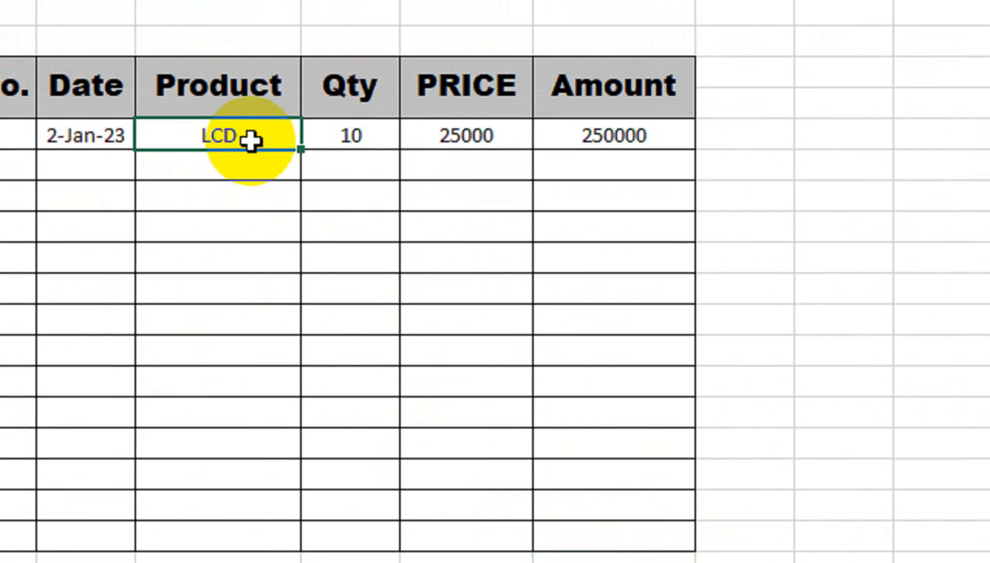
{"action": "left_click_drag", "start_coordinate": [250, 139], "coordinate": [258, 540]}
{"action": "left_click", "coordinate": [281, 289]}
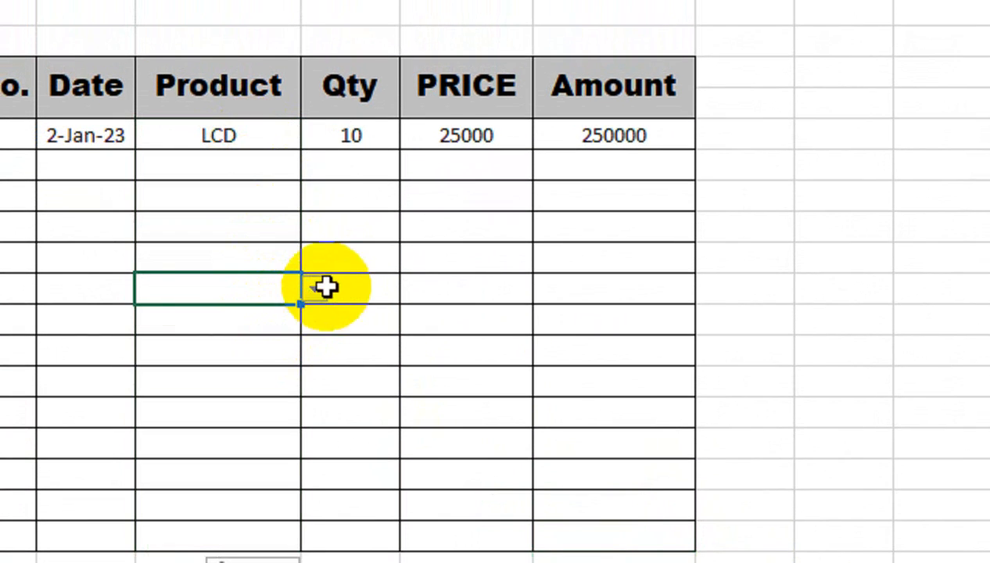
{"action": "left_click", "coordinate": [327, 287]}
{"action": "left_click", "coordinate": [256, 297]}
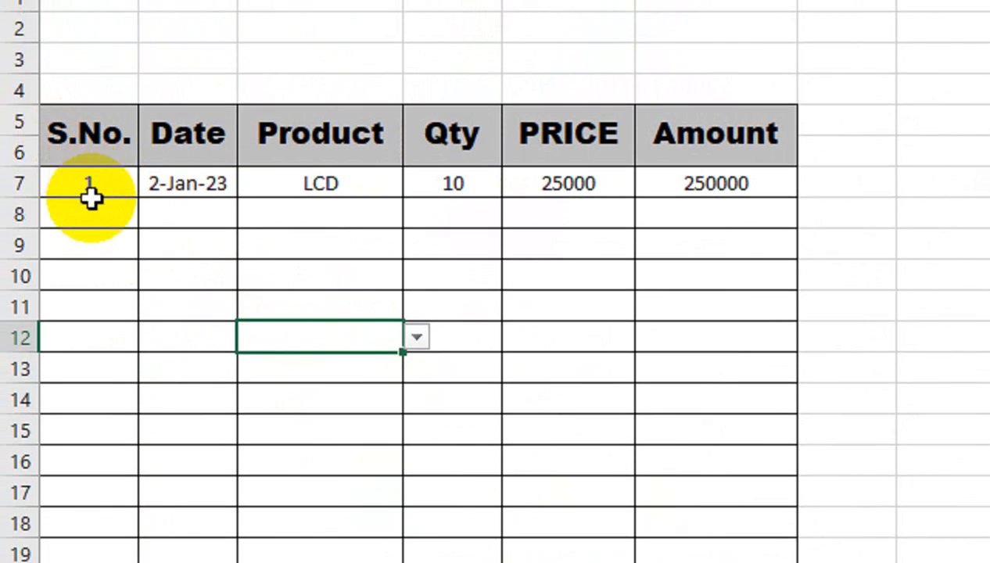
- Enter serial number 2 in A8 and fill the date 2-Jan-23 down into B8
{"action": "left_click", "coordinate": [92, 205]}
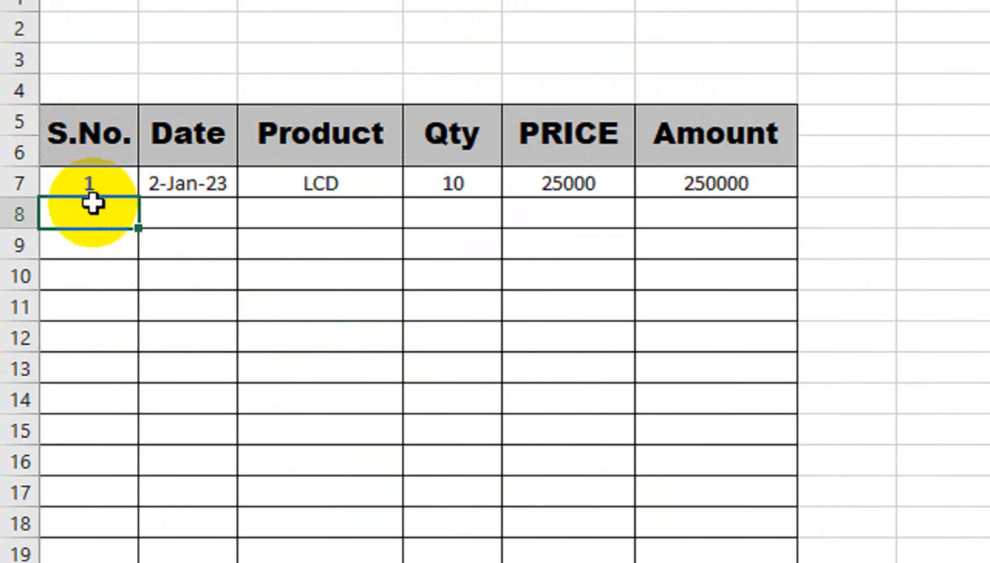
{"action": "key", "text": "Tab"}
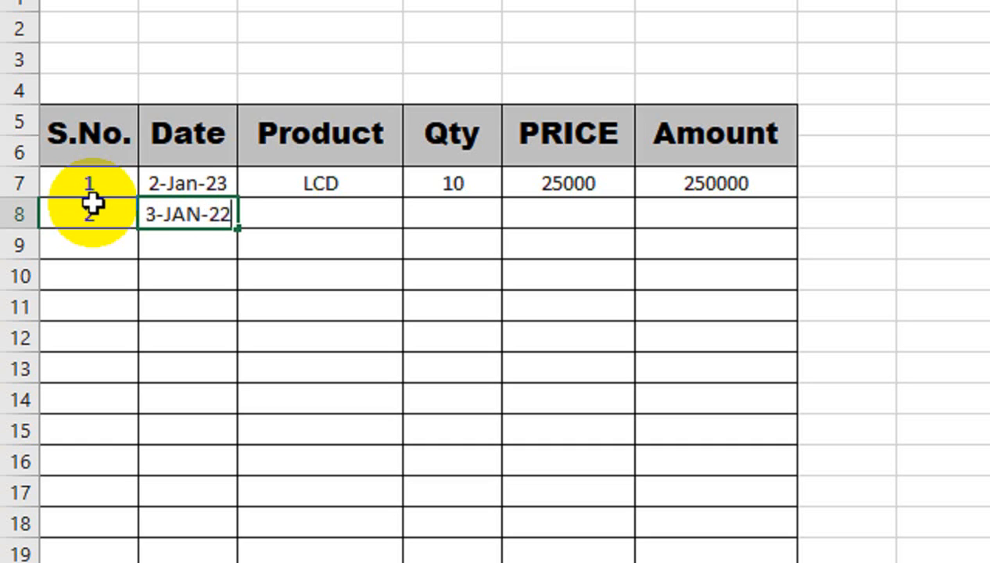
{"action": "left_click", "coordinate": [532, 450]}
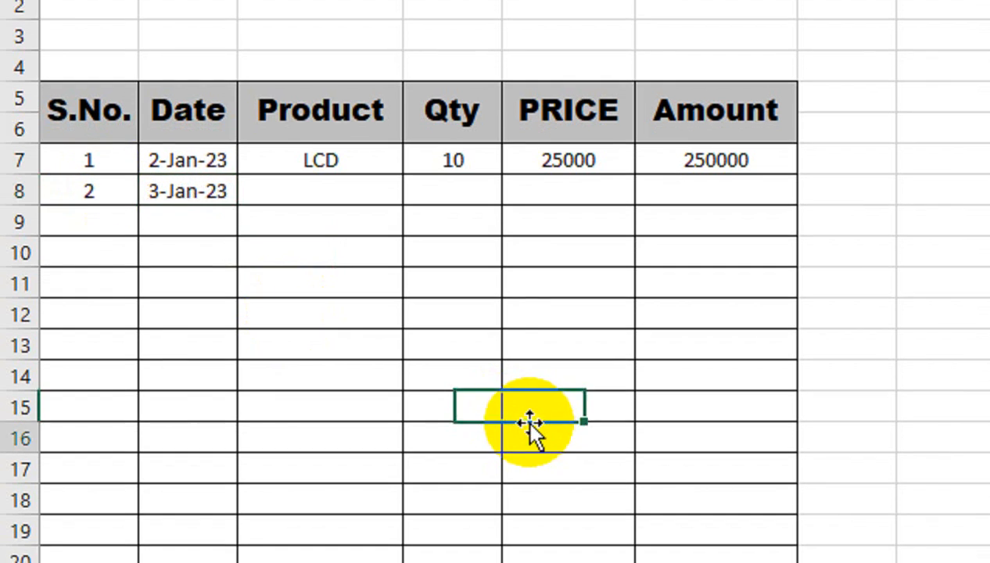
{"action": "left_click", "coordinate": [707, 530]}
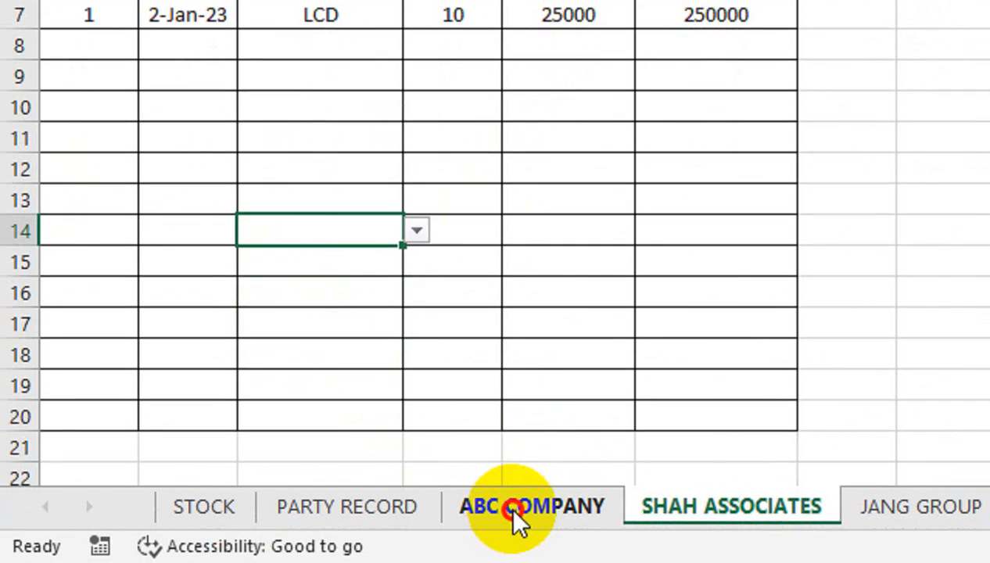
{"action": "left_click", "coordinate": [515, 512]}
{"action": "left_click", "coordinate": [387, 180]}
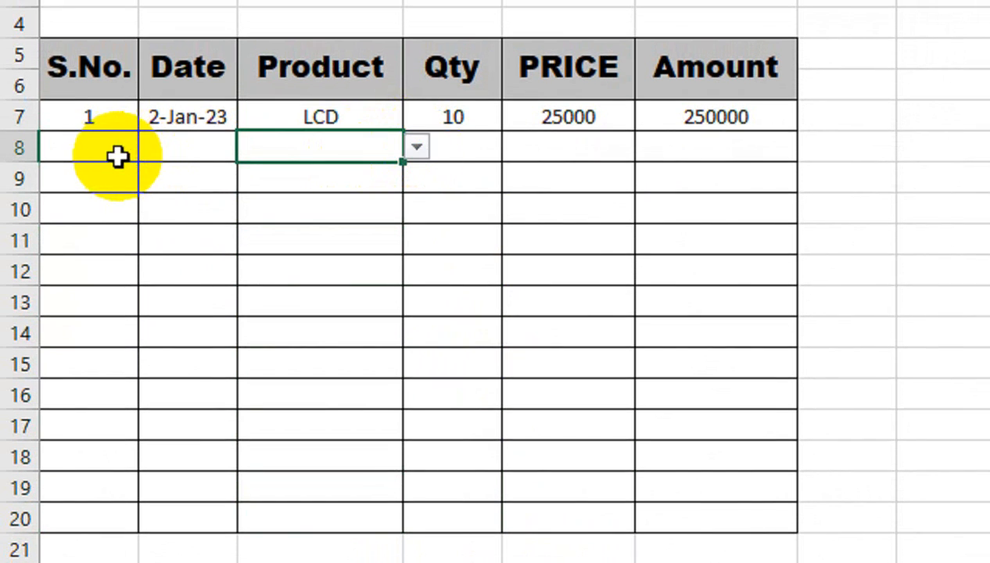
{"action": "left_click", "coordinate": [116, 152]}
{"action": "type", "text": "2"}
{"action": "key", "text": "Tab"}
{"action": "key", "text": "Up"}
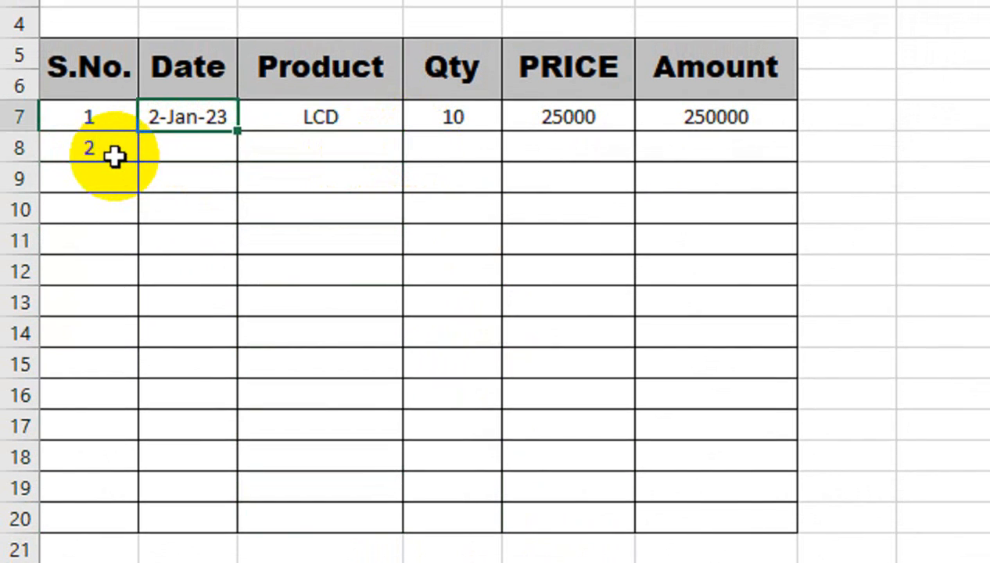
{"action": "key", "text": "shift+Down"}
{"action": "key", "text": "Right"}
- Choose Keyboard as the product in C8 and enter quantity 20 in D8
{"action": "key", "text": "Down"}
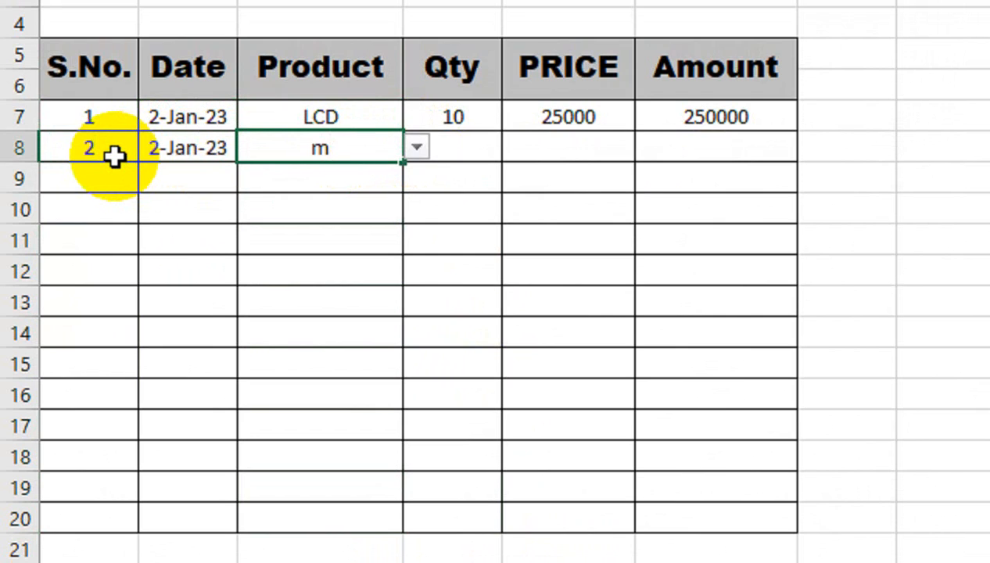
{"action": "type", "text": "m"}
{"action": "key", "text": "BackSpace"}
{"action": "left_click", "coordinate": [409, 146]}
{"action": "left_click", "coordinate": [390, 209]}
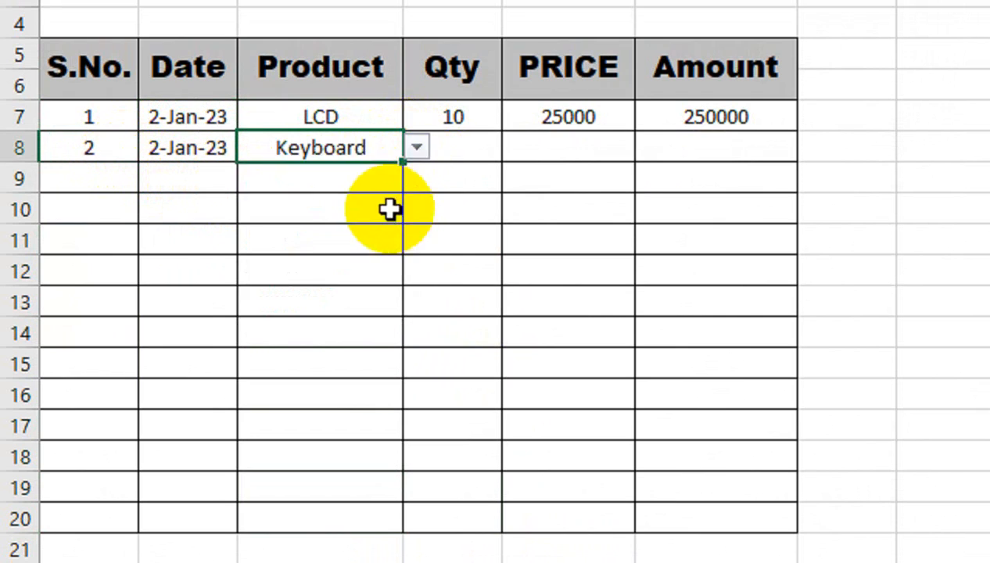
{"action": "scroll", "coordinate": [481, 133], "scroll_direction": "up", "scroll_amount": 1}
{"action": "left_click", "coordinate": [484, 160]}
{"action": "type", "text": "20"}
{"action": "key", "text": "Return"}
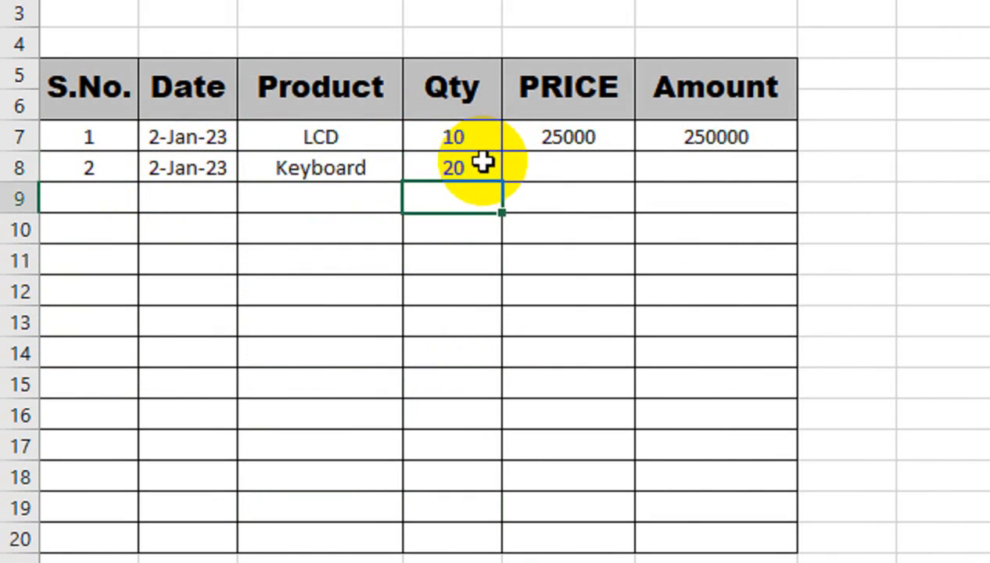
{"action": "left_click", "coordinate": [605, 167]}
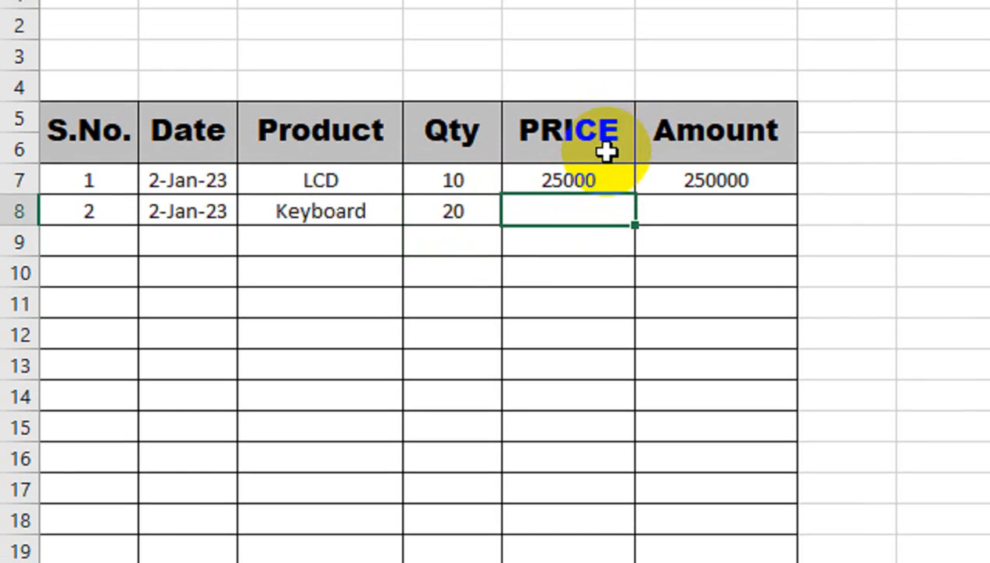
{"action": "left_click", "coordinate": [599, 137]}
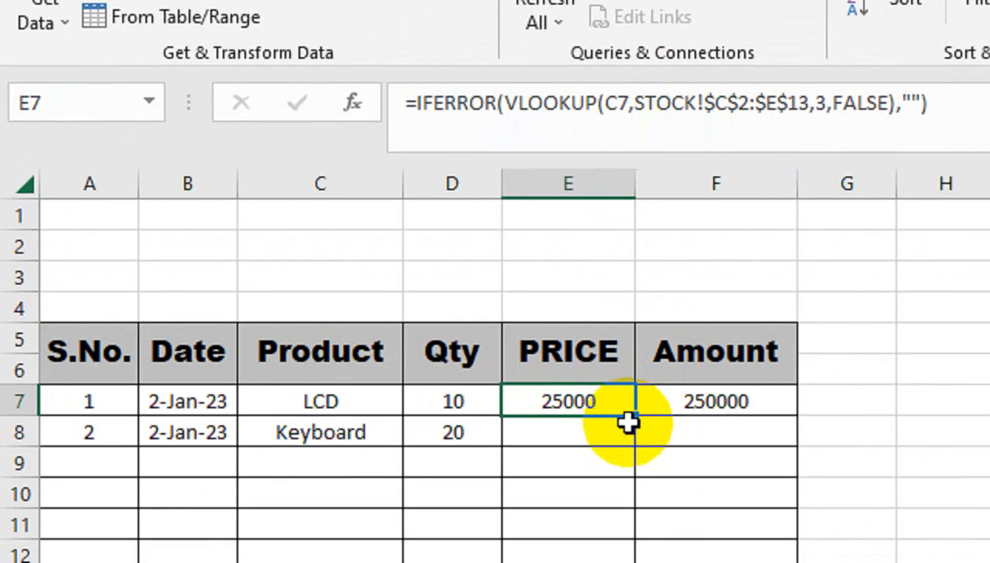
- Copy the PRICE and Amount formulas down their columns through row 20
{"action": "left_click_drag", "start_coordinate": [633, 474], "coordinate": [635, 562]}
{"action": "left_click_drag", "start_coordinate": [634, 444], "coordinate": [635, 438]}
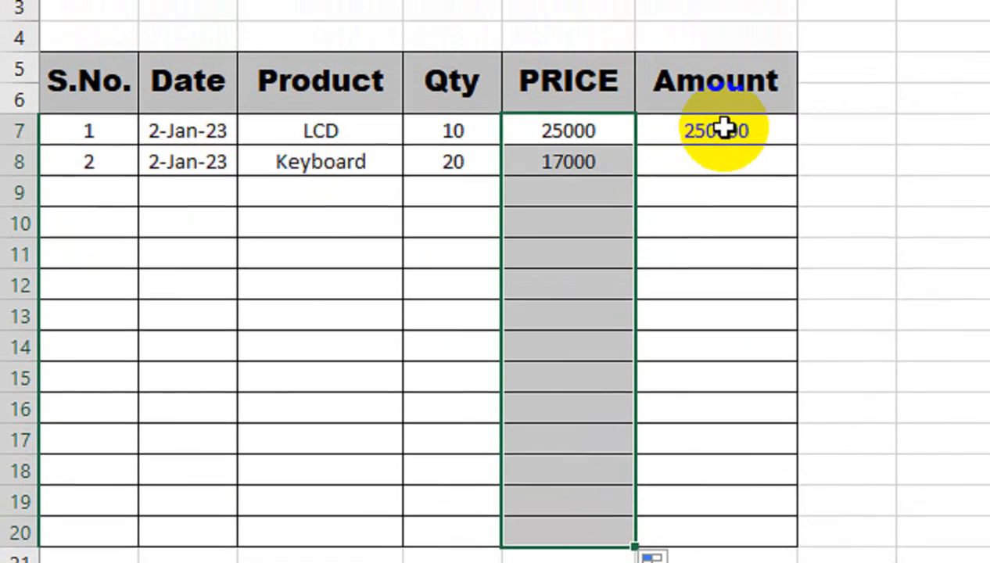
{"action": "left_click", "coordinate": [731, 17]}
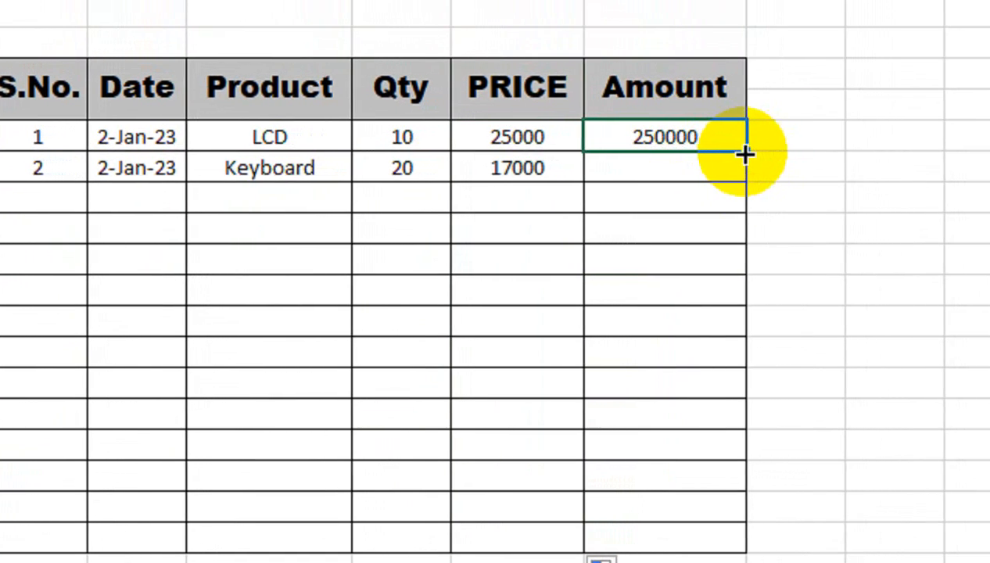
{"action": "left_click_drag", "start_coordinate": [775, 153], "coordinate": [729, 531]}
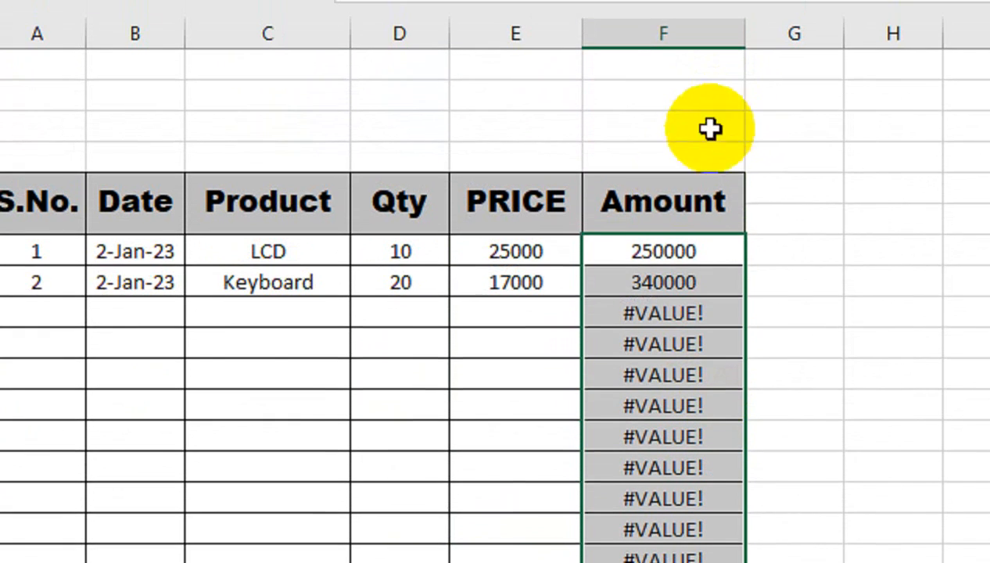
- Change F7 to =IFERROR(E7*D7,"") and fill it down column F, then open SHAH ASSOCIATES
{"action": "double_click", "coordinate": [666, 23]}
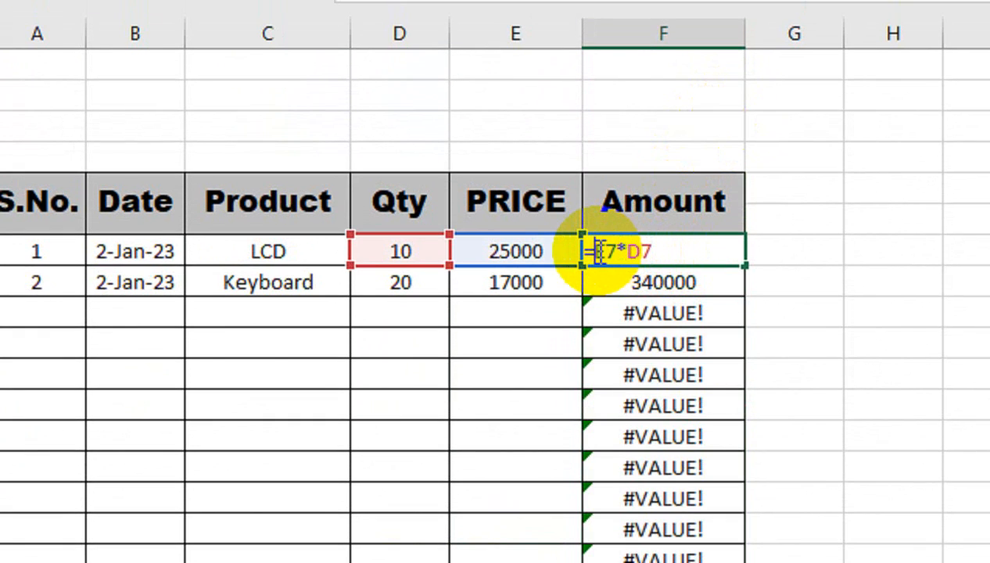
{"action": "type", "text": "IFERROR("}
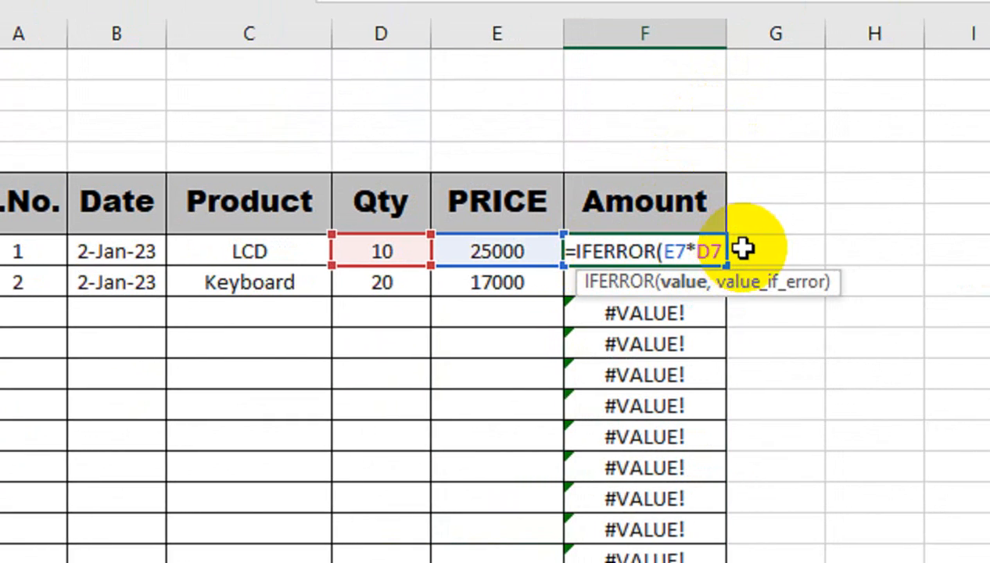
{"action": "left_click", "coordinate": [747, 251]}
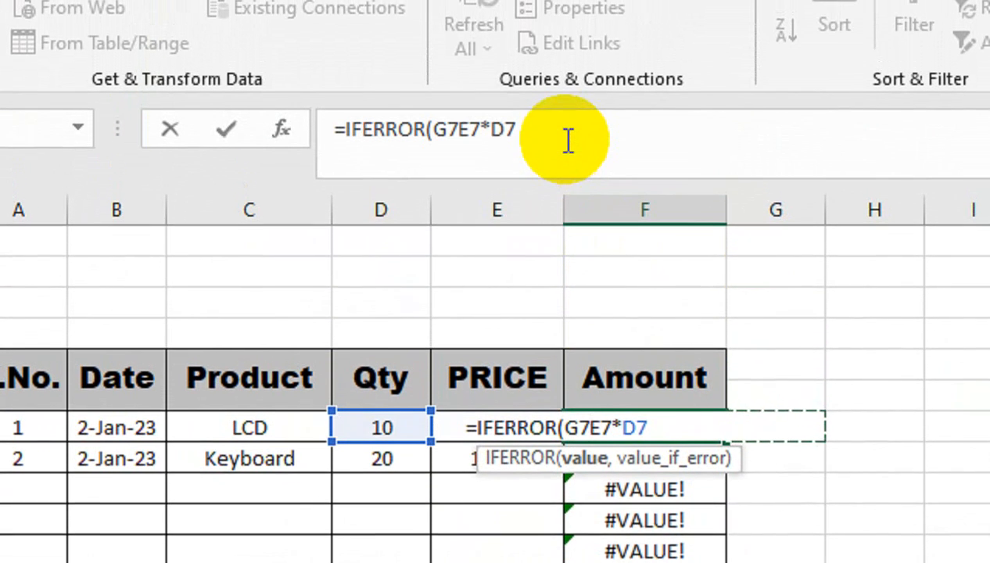
{"action": "key", "text": "BackSpace"}
{"action": "key", "text": "BackSpace"}
{"action": "key", "text": "BackSpace"}
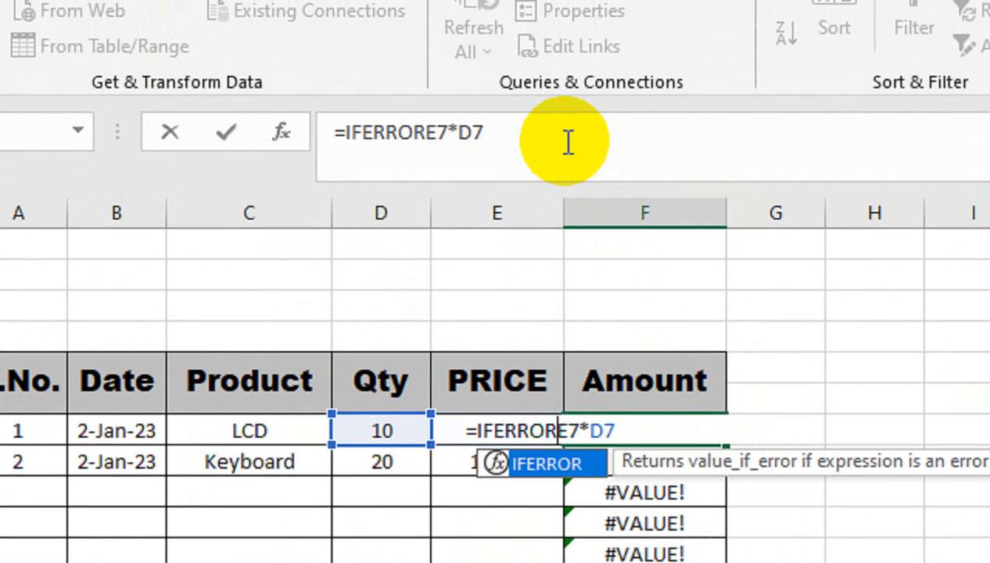
{"action": "type", "text": "(E7*D7"}
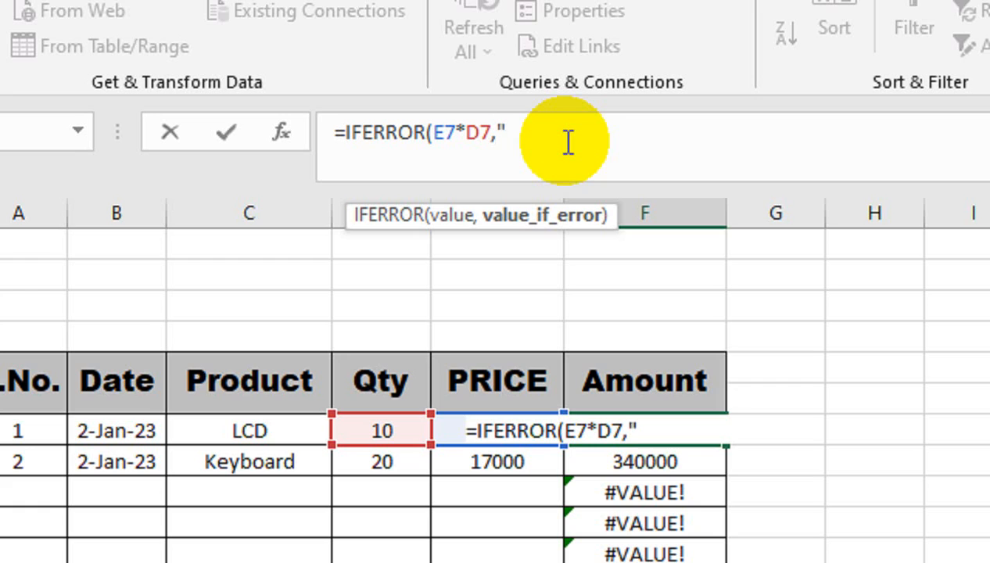
{"action": "type", "text": ",\"\")"}
{"action": "key", "text": "Return"}
{"action": "left_click", "coordinate": [688, 426]}
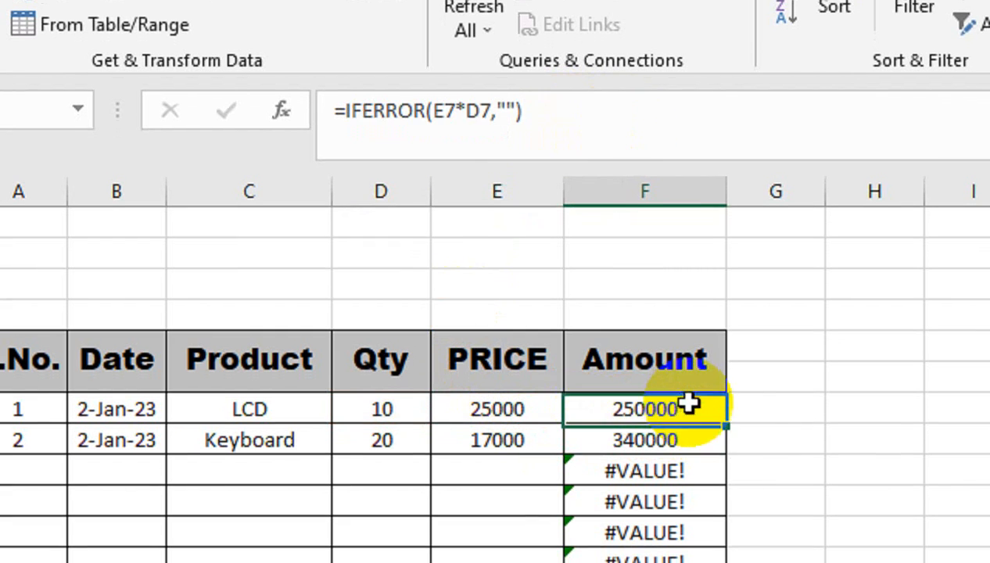
{"action": "double_click", "coordinate": [731, 424]}
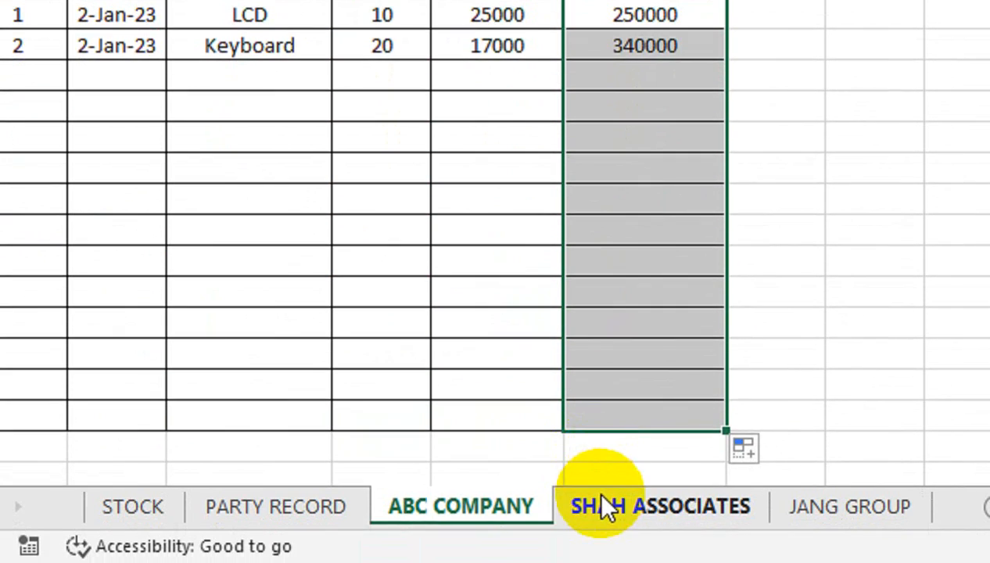
{"action": "left_click", "coordinate": [602, 510]}
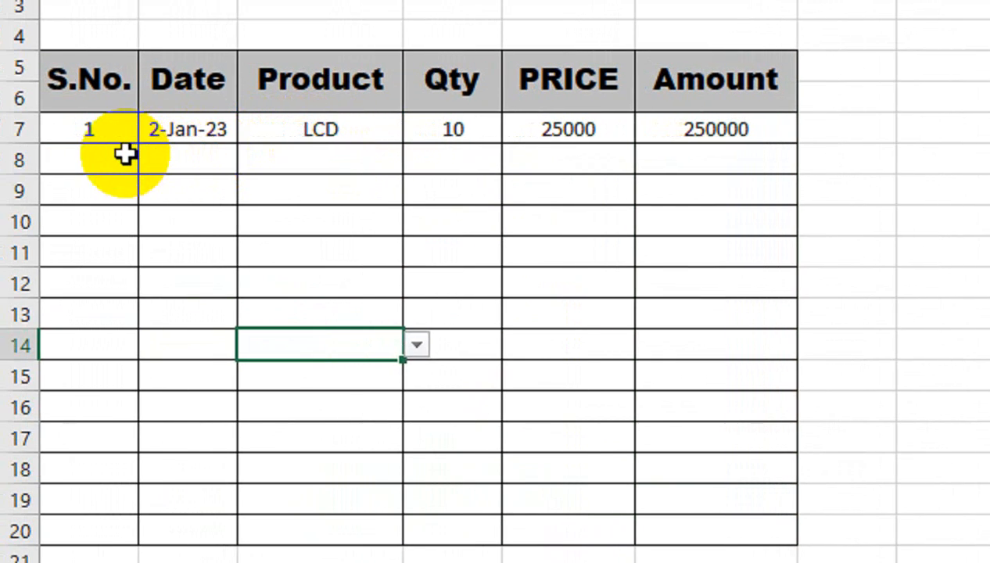
- Enter serial number 2 in A8 and fill the date 2-Jan-23 into B8
{"action": "left_click", "coordinate": [54, 41]}
{"action": "key", "text": "Right"}
{"action": "key", "text": "Up"}
{"action": "key", "text": "shift+Down"}
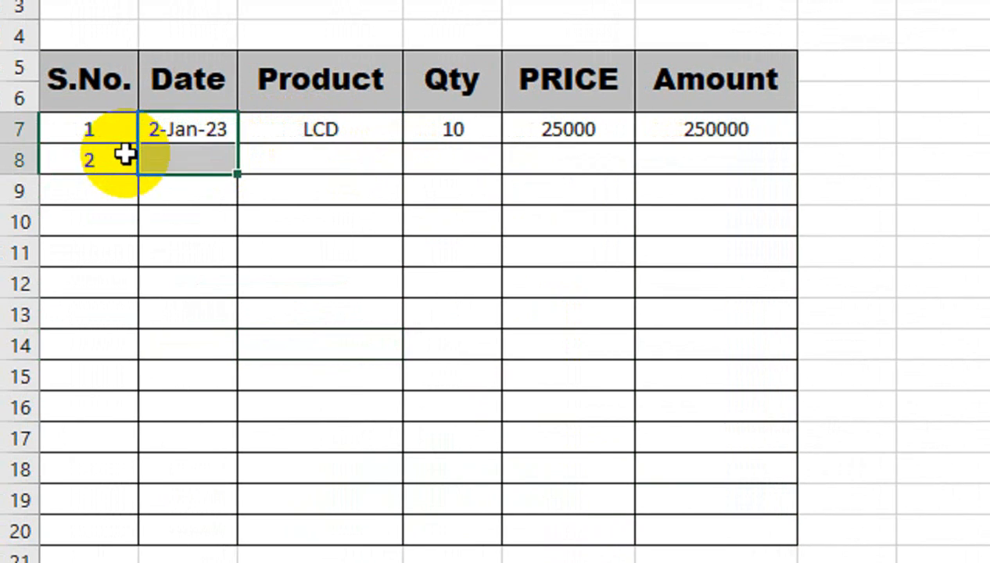
{"action": "key", "text": "ctrl+d"}
{"action": "key", "text": "Right"}
- Choose Hard Drive as the product in C8 and enter quantity 20 in D8
{"action": "left_click", "coordinate": [322, 157]}
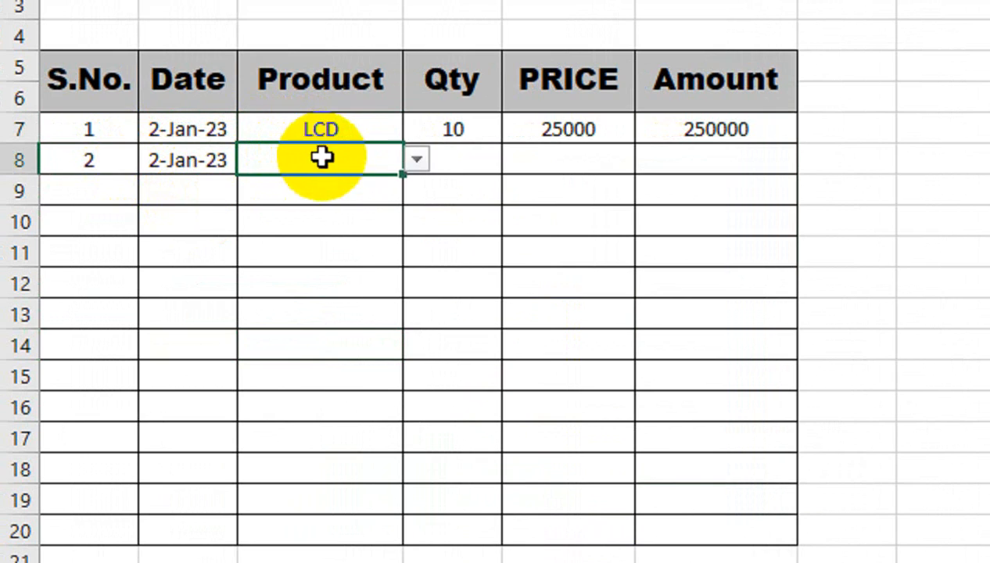
{"action": "left_click", "coordinate": [416, 160]}
{"action": "left_click", "coordinate": [384, 266]}
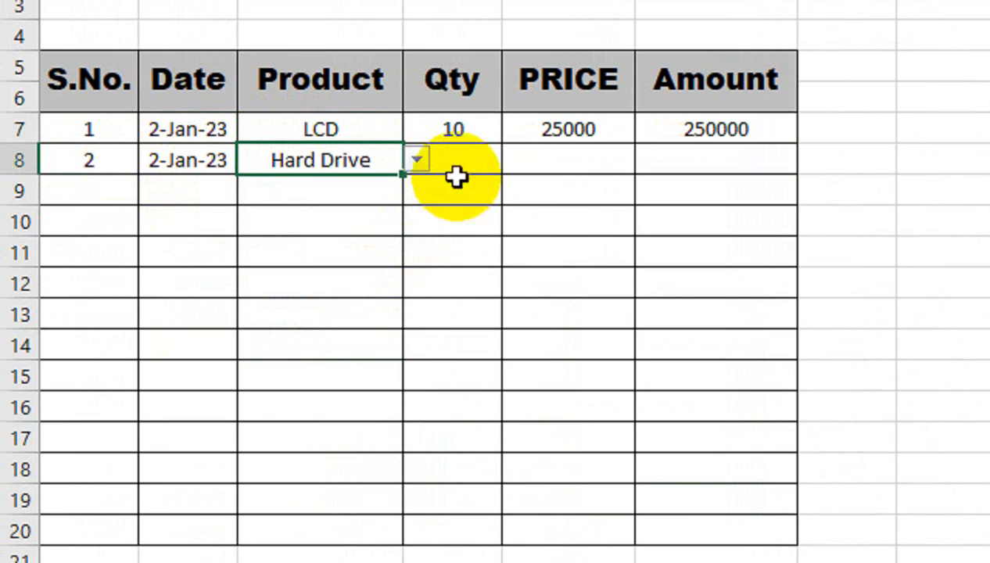
{"action": "left_click", "coordinate": [465, 159]}
{"action": "type", "text": "2"}
{"action": "key", "text": "Right"}
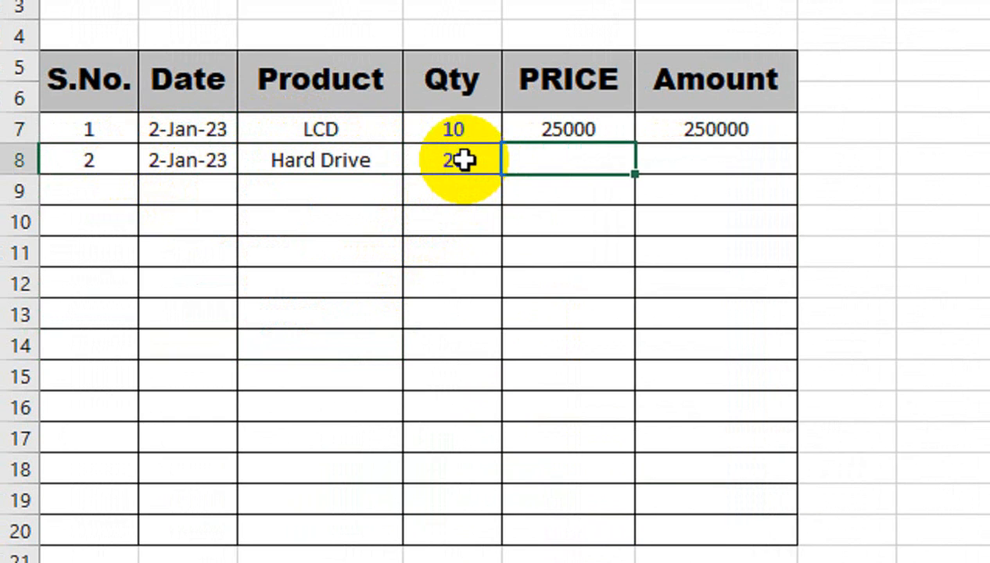
- Fill the PRICE lookup to row 20 and make Amount =IFERROR(E7*D7,"") filled down
{"action": "left_click", "coordinate": [513, 139]}
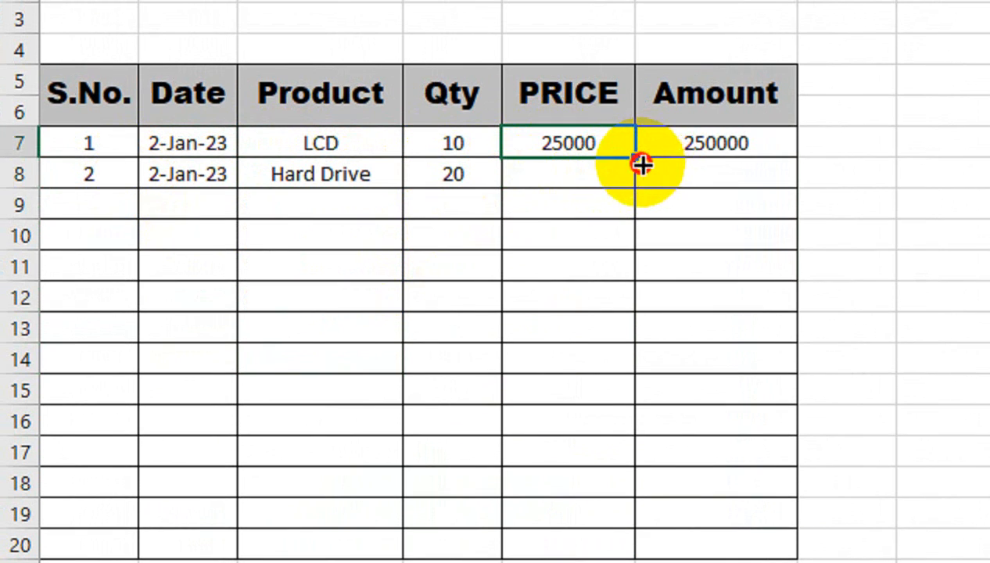
{"action": "left_click_drag", "start_coordinate": [640, 162], "coordinate": [634, 550]}
{"action": "left_click", "coordinate": [728, 140]}
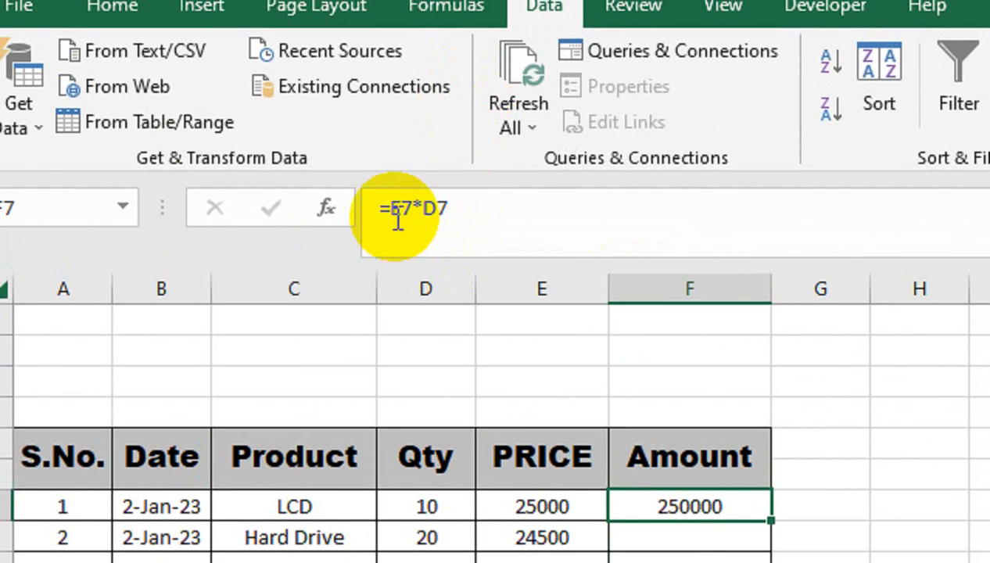
{"action": "left_click", "coordinate": [398, 211]}
{"action": "type", "text": "IFERROR(E7*D7"}
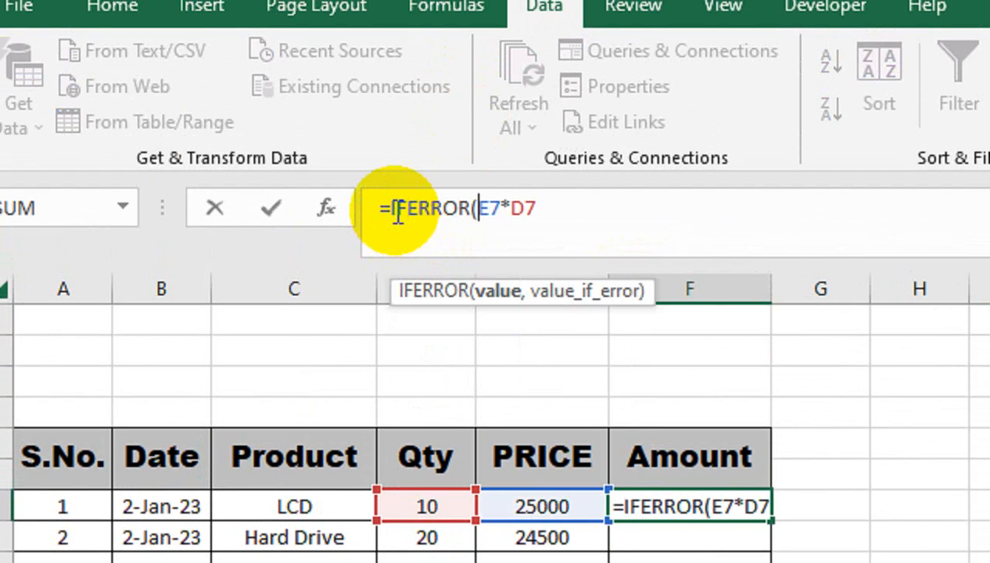
{"action": "type", "text": ","}
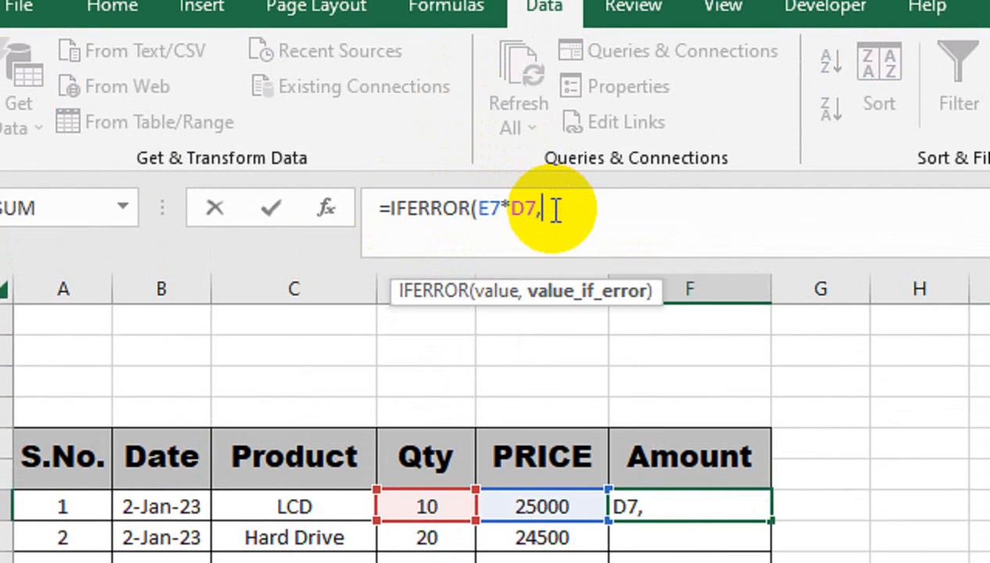
{"action": "type", "text": "\"\")"}
{"action": "key", "text": "Return"}
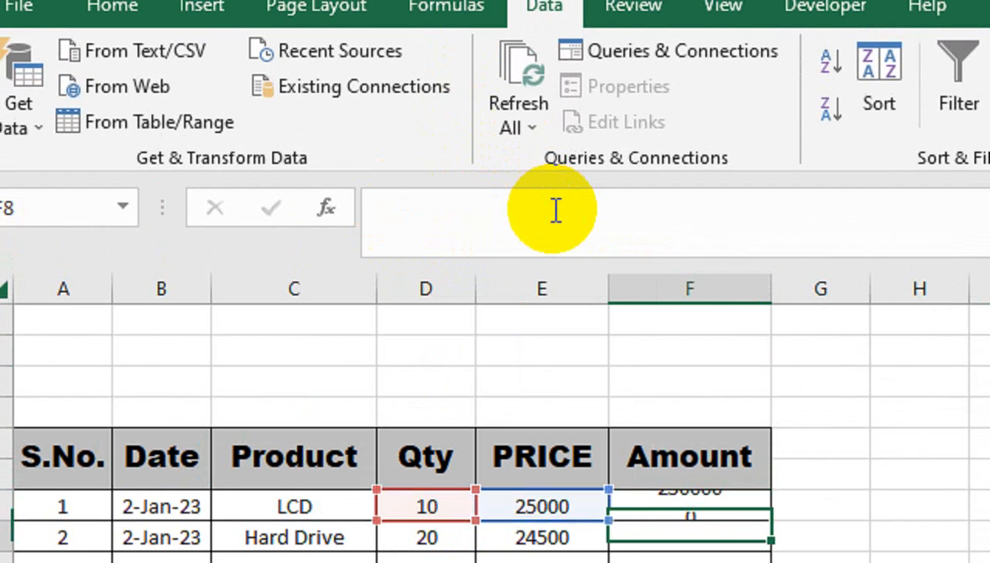
{"action": "left_click", "coordinate": [727, 508]}
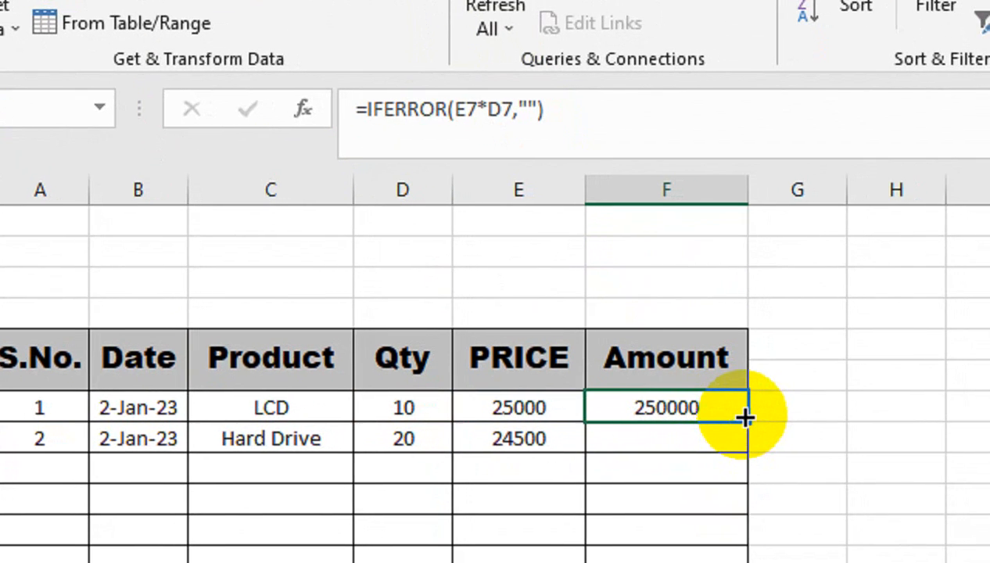
{"action": "left_click_drag", "start_coordinate": [744, 419], "coordinate": [676, 562]}
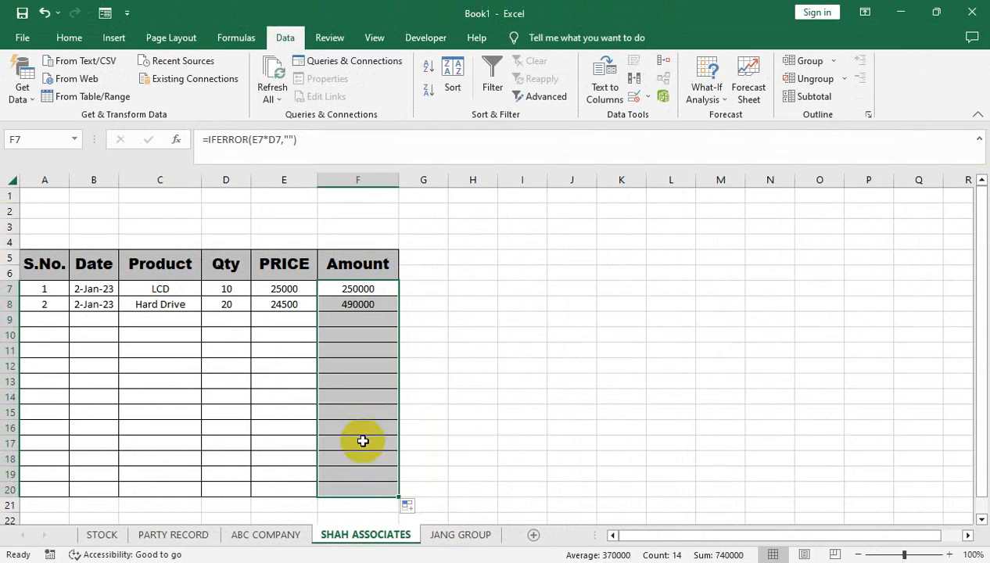
- On JANG GROUP, choose Power Cord in C8 and confirm quantity 20 in D8
{"action": "left_click", "coordinate": [442, 532]}
{"action": "left_click", "coordinate": [194, 302]}
{"action": "left_click", "coordinate": [207, 304]}
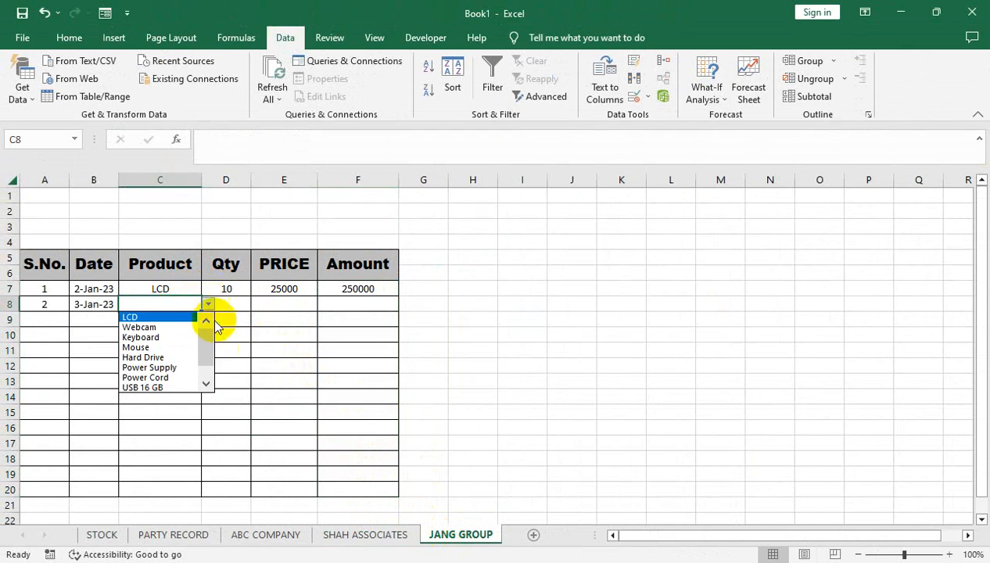
{"action": "left_click", "coordinate": [173, 383]}
{"action": "left_click", "coordinate": [233, 307]}
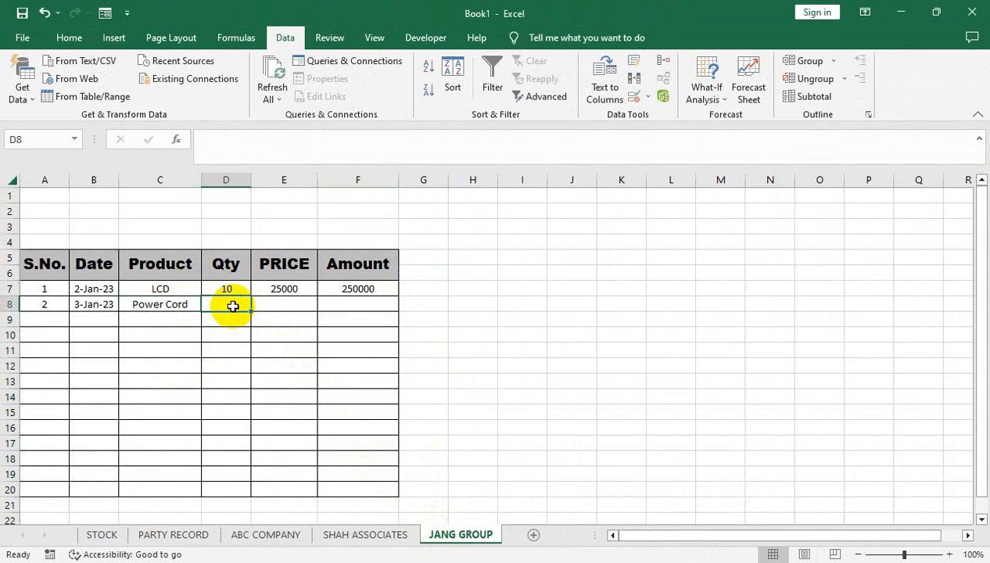
{"action": "key", "text": "Return"}
- Fill the PRICE lookup down, wrap F7's Amount in IFERROR and fill it, then view STOCK
{"action": "left_click", "coordinate": [282, 290]}
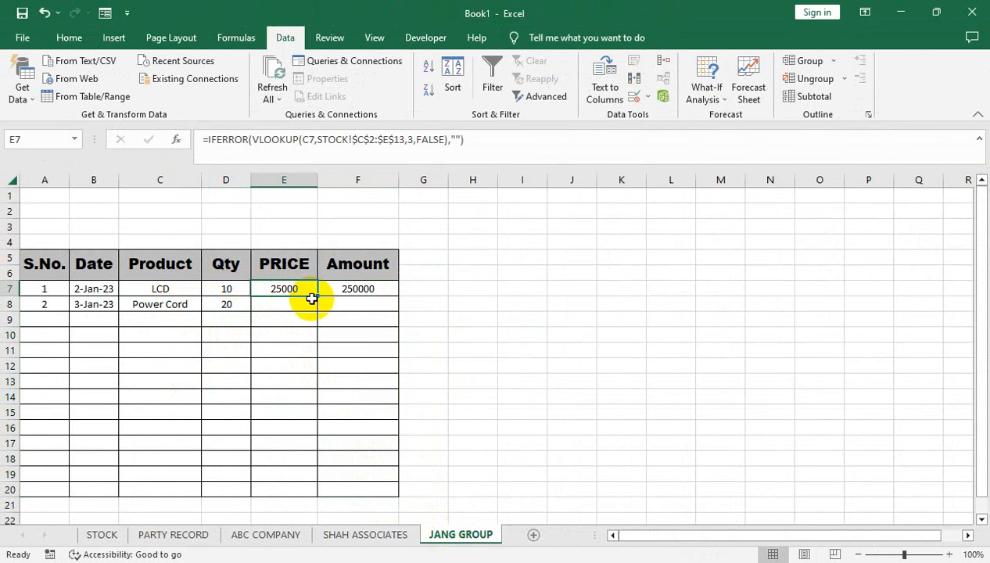
{"action": "left_click_drag", "start_coordinate": [317, 296], "coordinate": [322, 495]}
{"action": "left_click", "coordinate": [375, 292]}
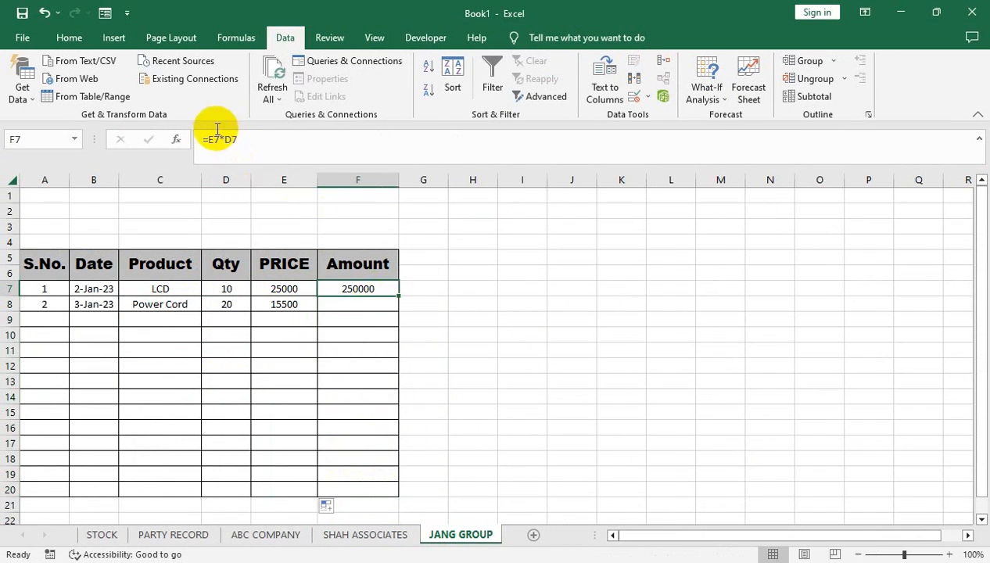
{"action": "left_click", "coordinate": [209, 139]}
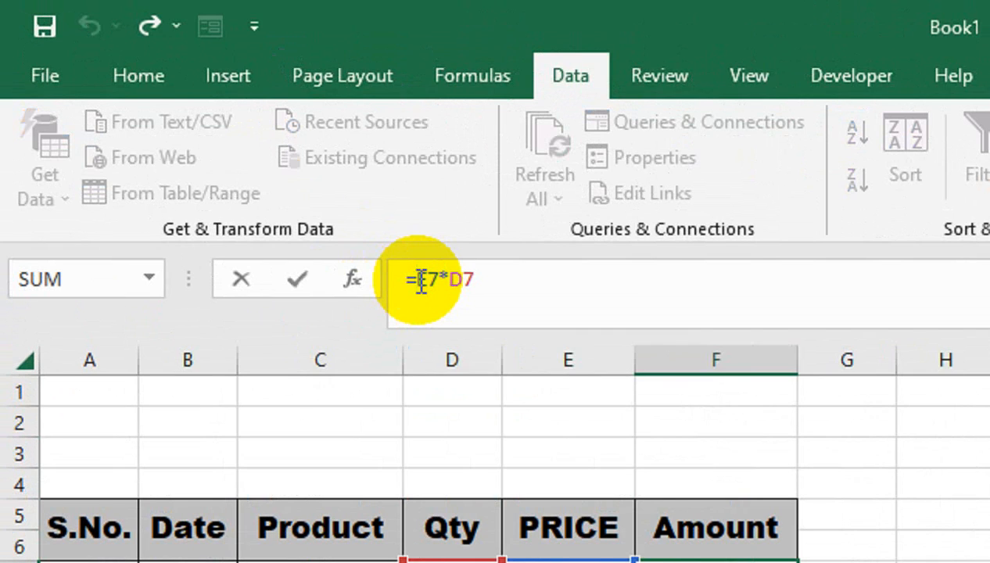
{"action": "type", "text": "IFERROR("}
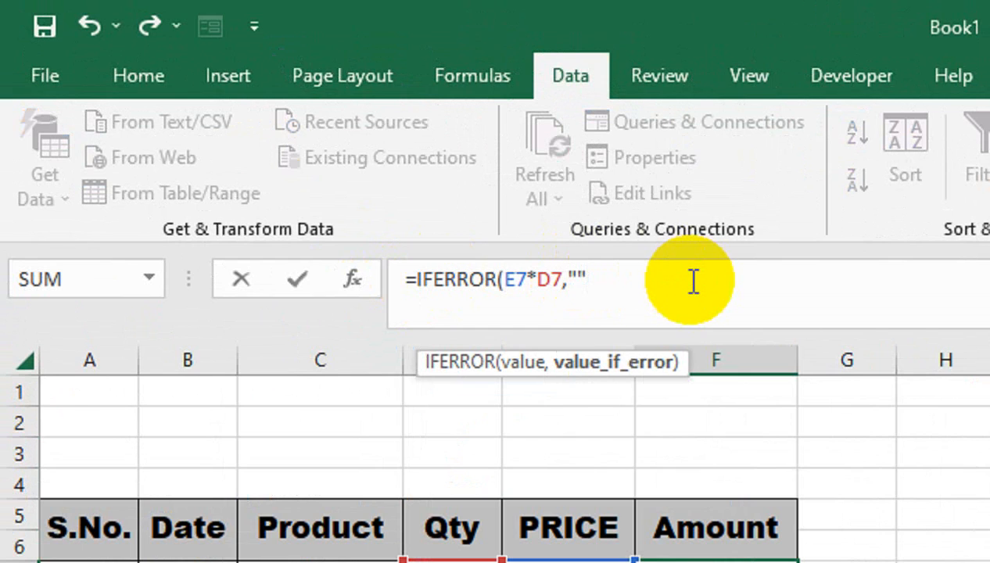
{"action": "type", "text": ")"}
{"action": "key", "text": "Return"}
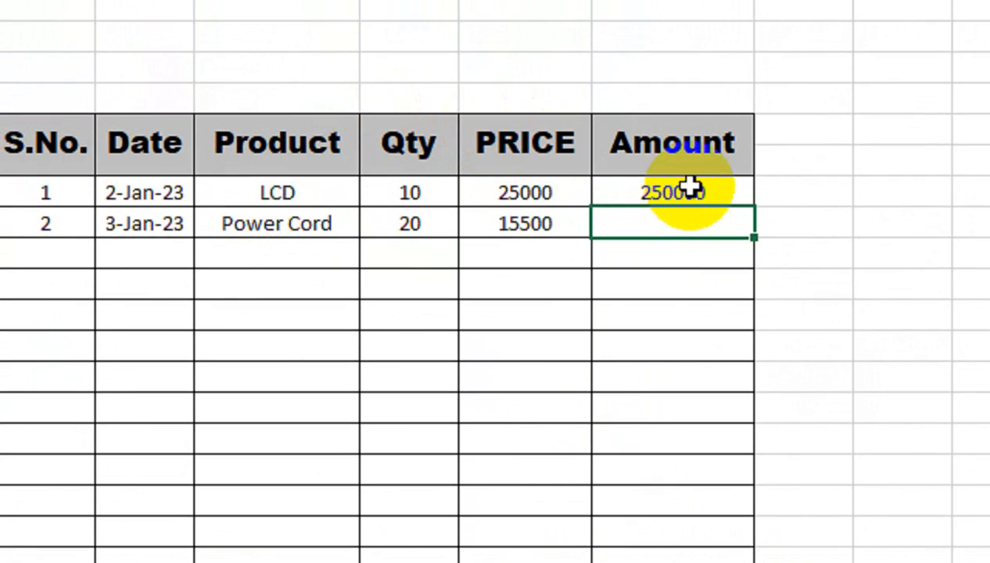
{"action": "left_click", "coordinate": [647, 124]}
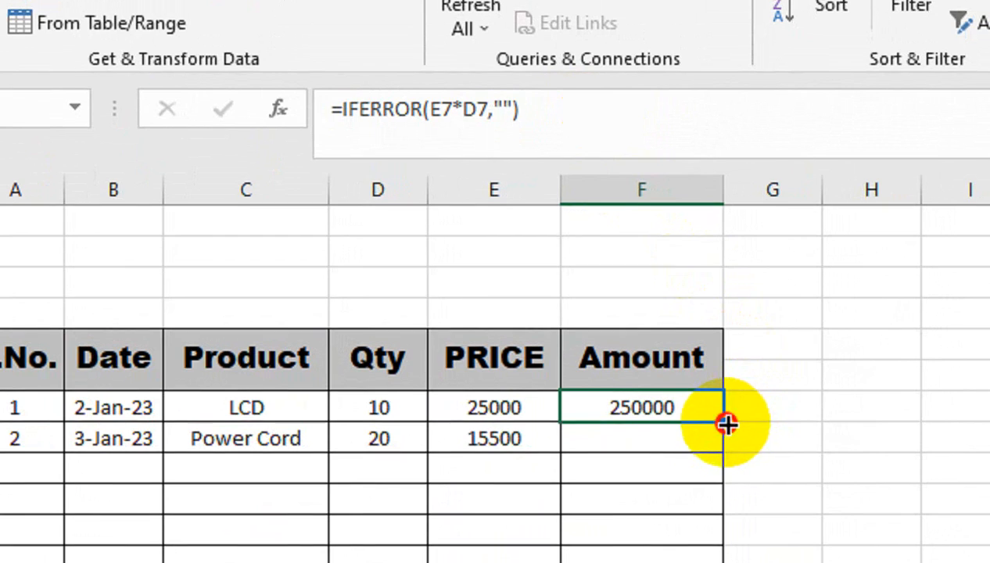
{"action": "left_click_drag", "start_coordinate": [750, 432], "coordinate": [724, 448]}
{"action": "left_click", "coordinate": [141, 94]}
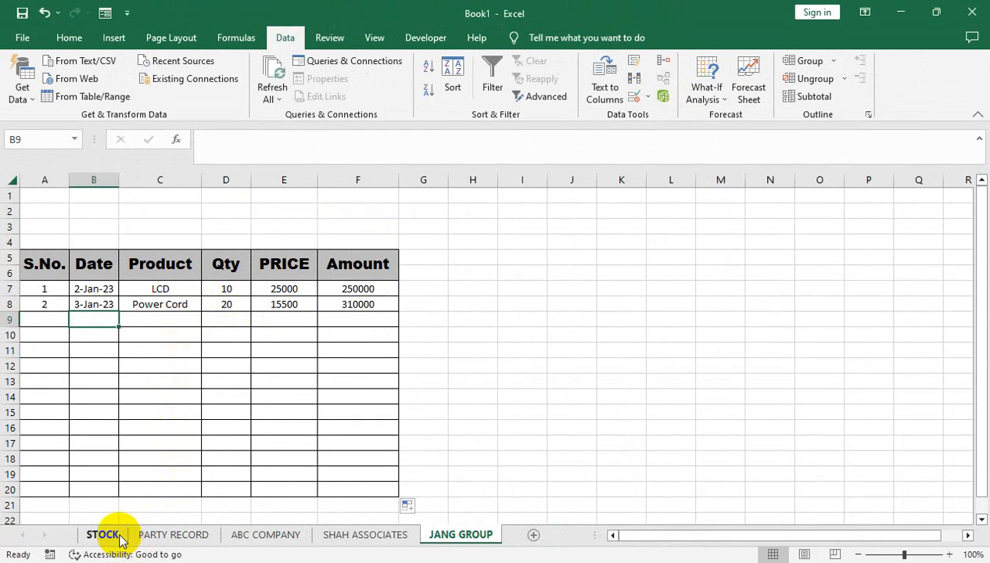
{"action": "left_click", "coordinate": [102, 536]}
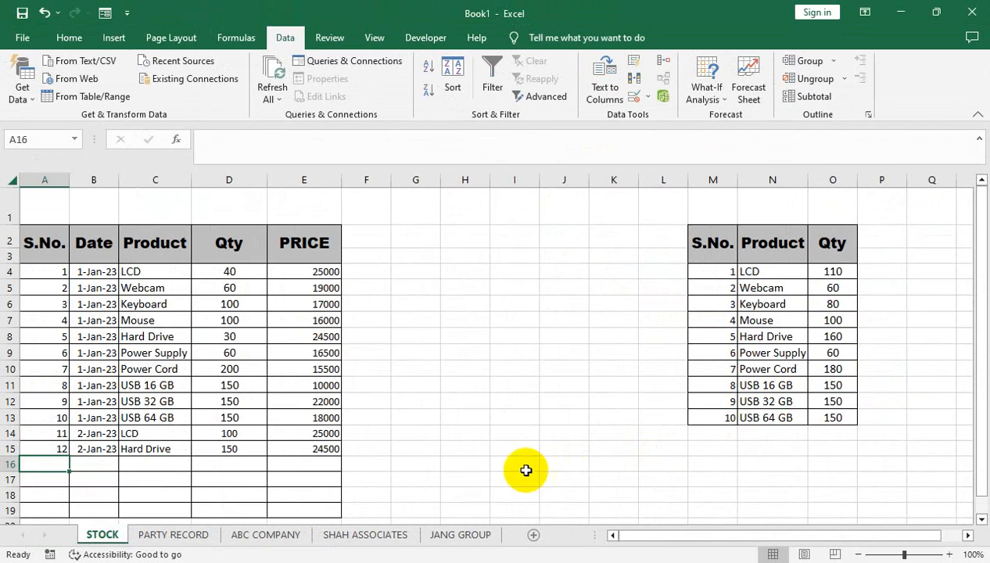
{"action": "left_click", "coordinate": [452, 537]}
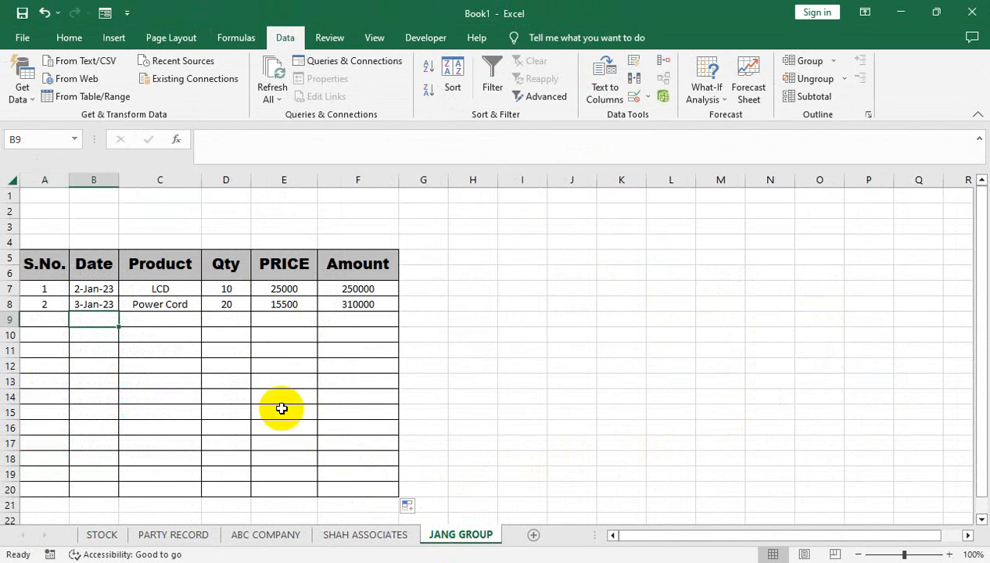
{"action": "left_click", "coordinate": [332, 535]}
{"action": "left_click", "coordinate": [172, 535]}
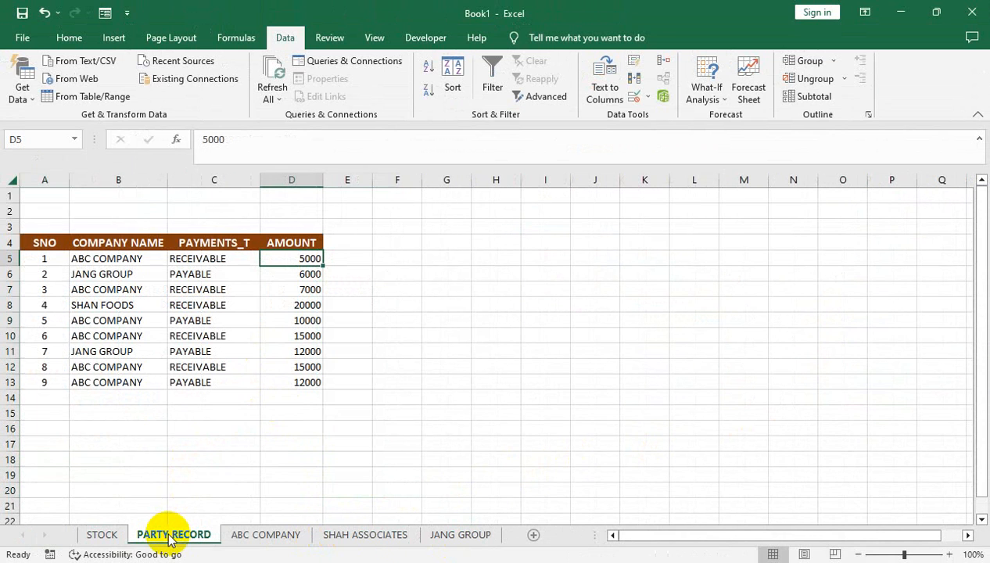
{"action": "left_click", "coordinate": [276, 536]}
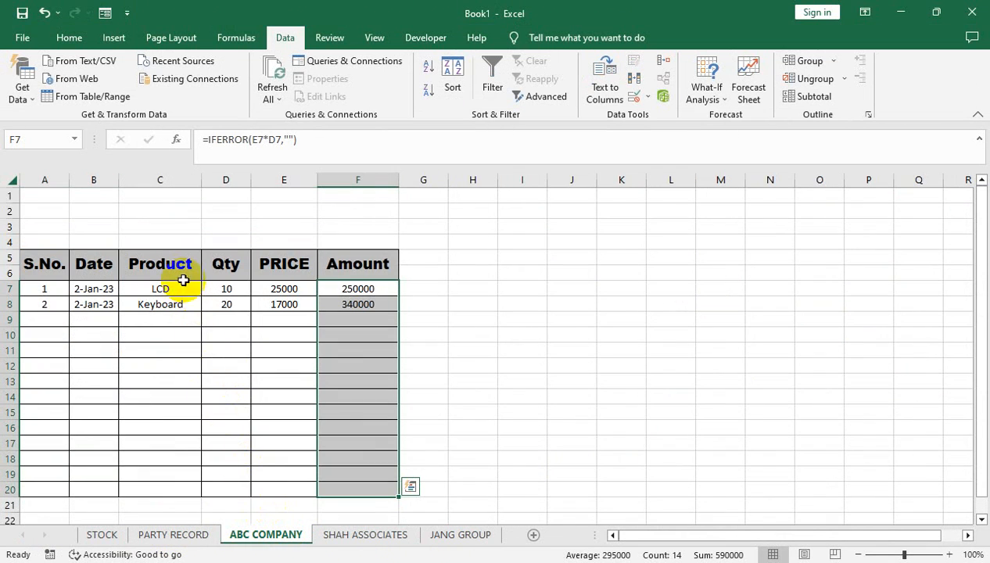
{"action": "left_click", "coordinate": [99, 535]}
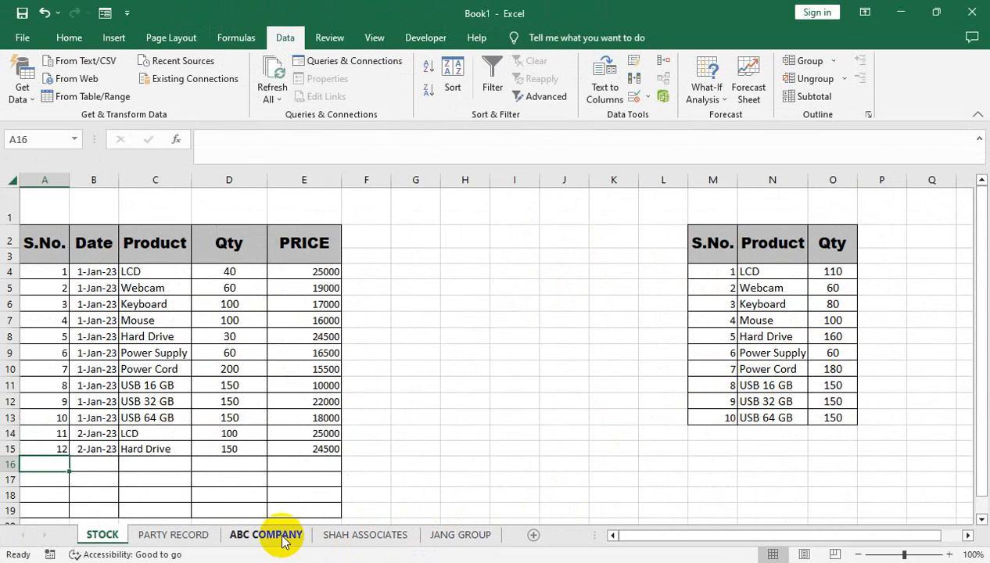
{"action": "left_click", "coordinate": [277, 536]}
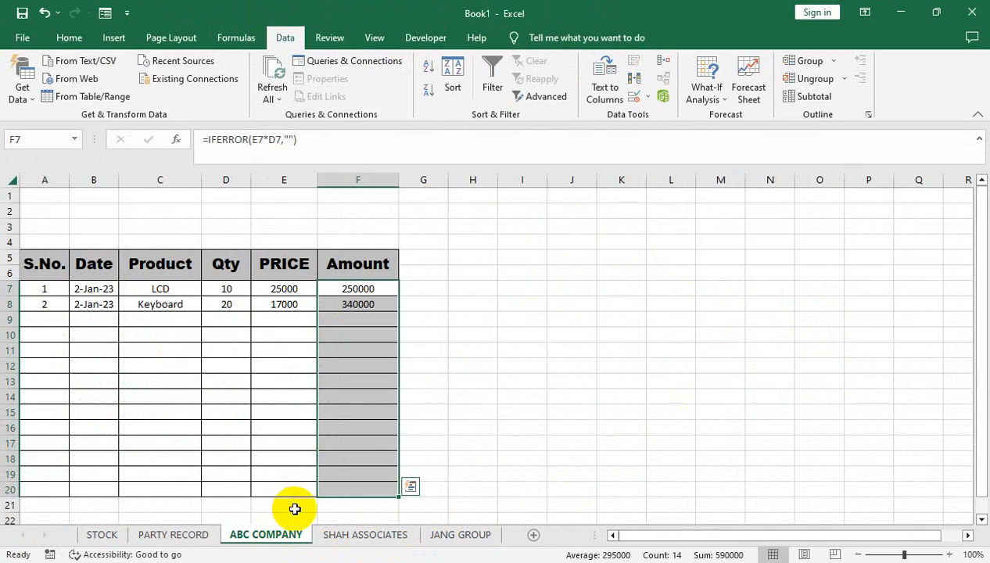
{"action": "left_click", "coordinate": [104, 537]}
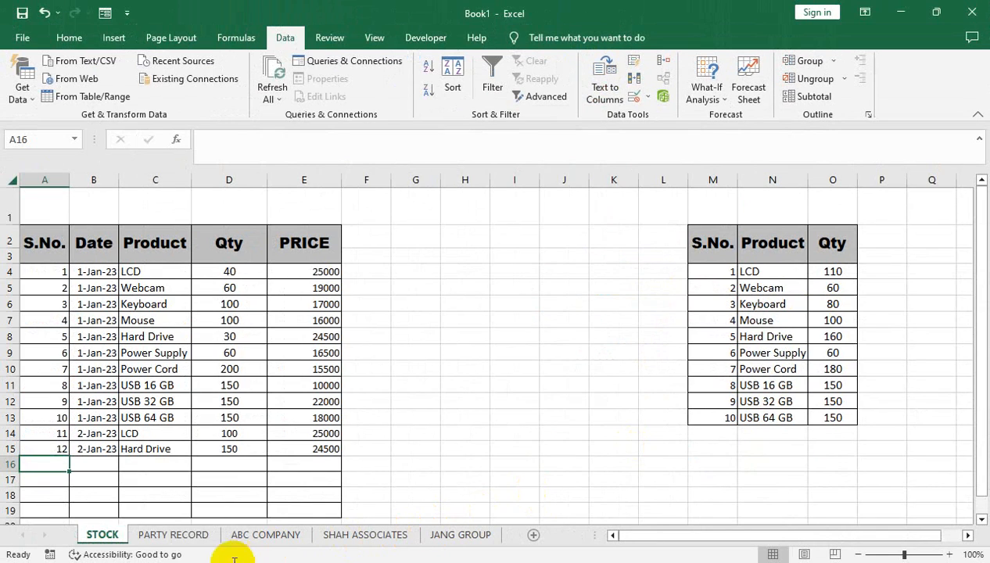
{"action": "left_click", "coordinate": [258, 535]}
- Change the Keyboard quantity in D8 to 80, confirm STOCK shows 20, then view SHAH ASSOCIATES
{"action": "left_click", "coordinate": [227, 306]}
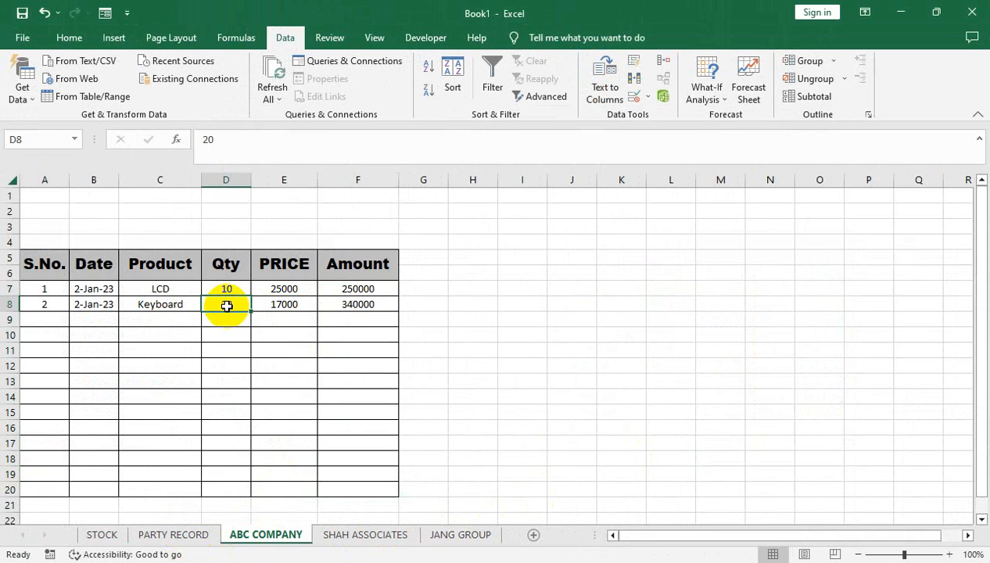
{"action": "type", "text": "80"}
{"action": "key", "text": "Return"}
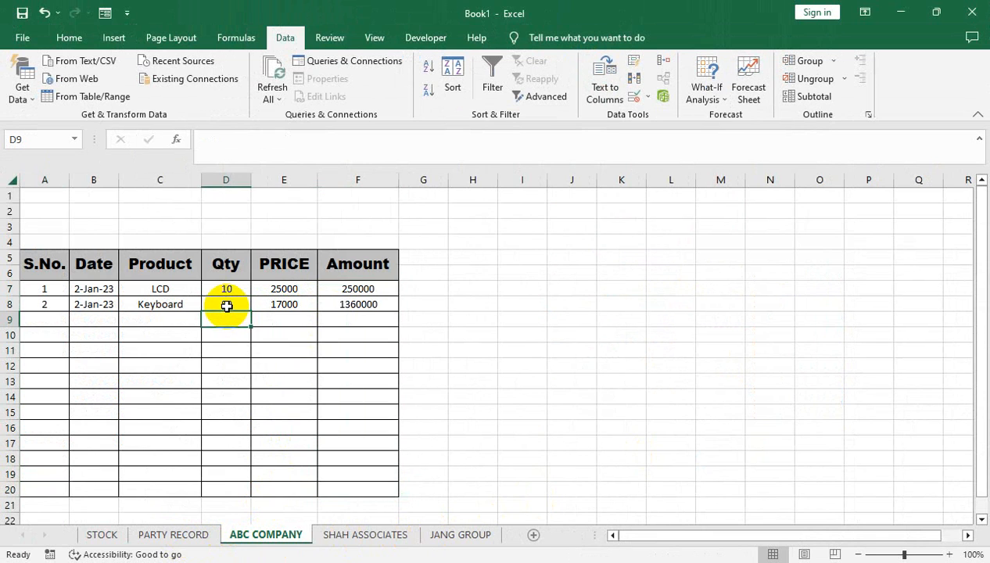
{"action": "left_click", "coordinate": [102, 534]}
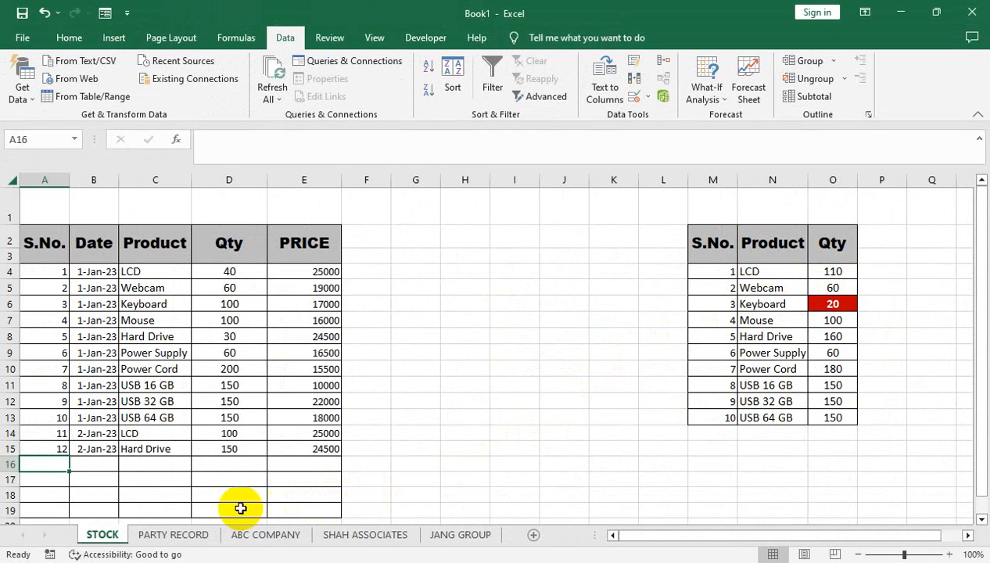
{"action": "left_click", "coordinate": [332, 538]}
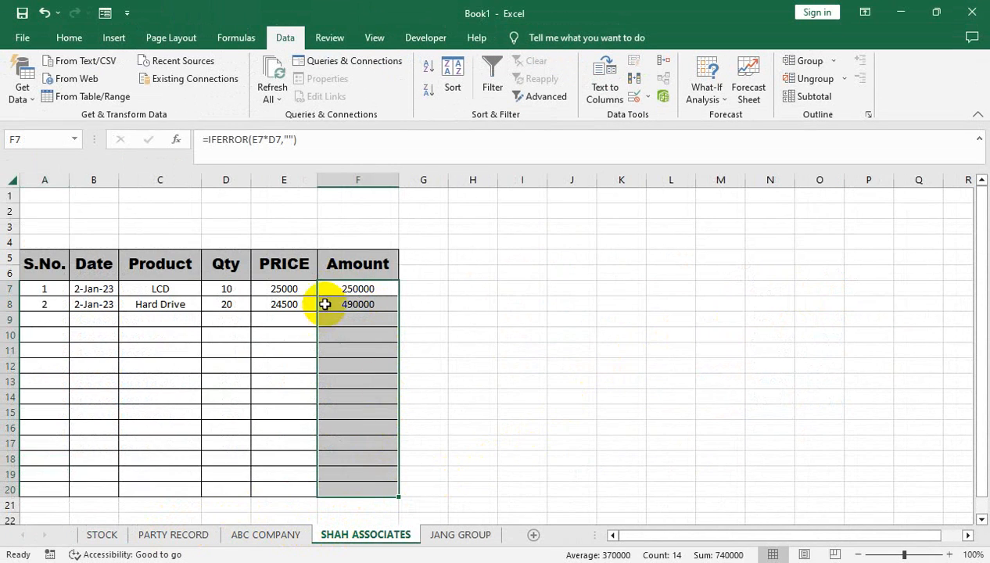
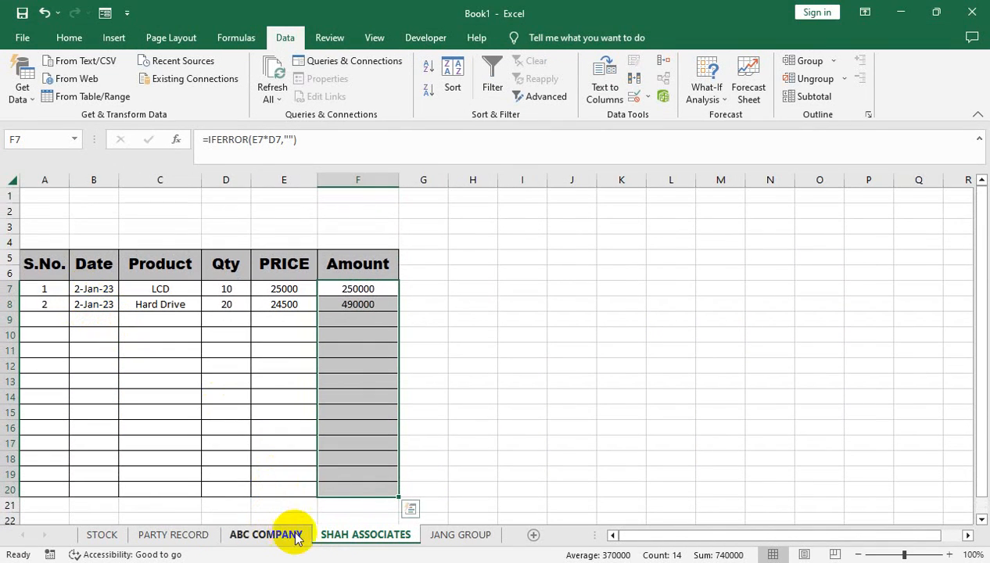
- Review the JANG GROUP and ABC COMPANY sales sheets, then return to PARTY RECORD
{"action": "left_click", "coordinate": [453, 535]}
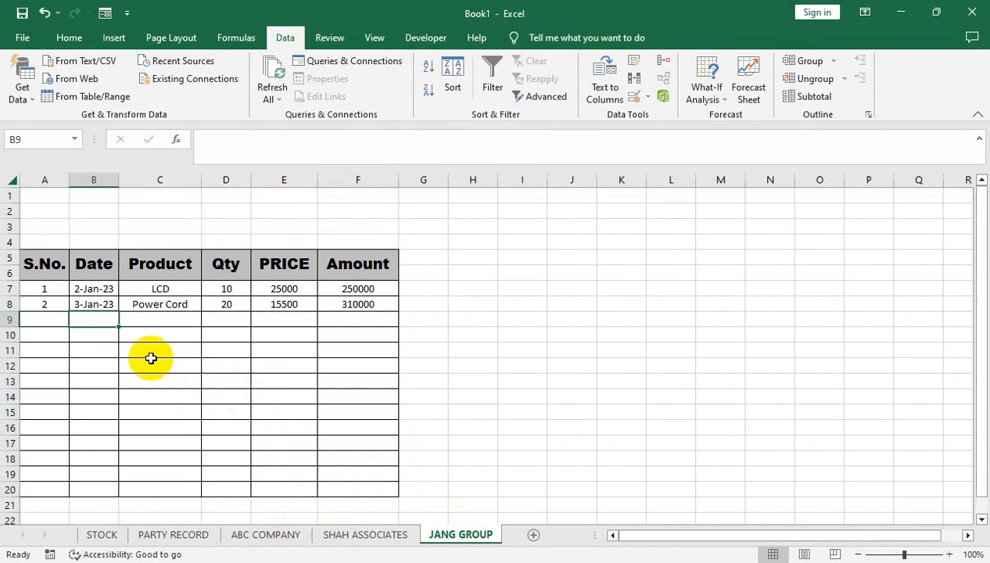
{"action": "left_click", "coordinate": [230, 534]}
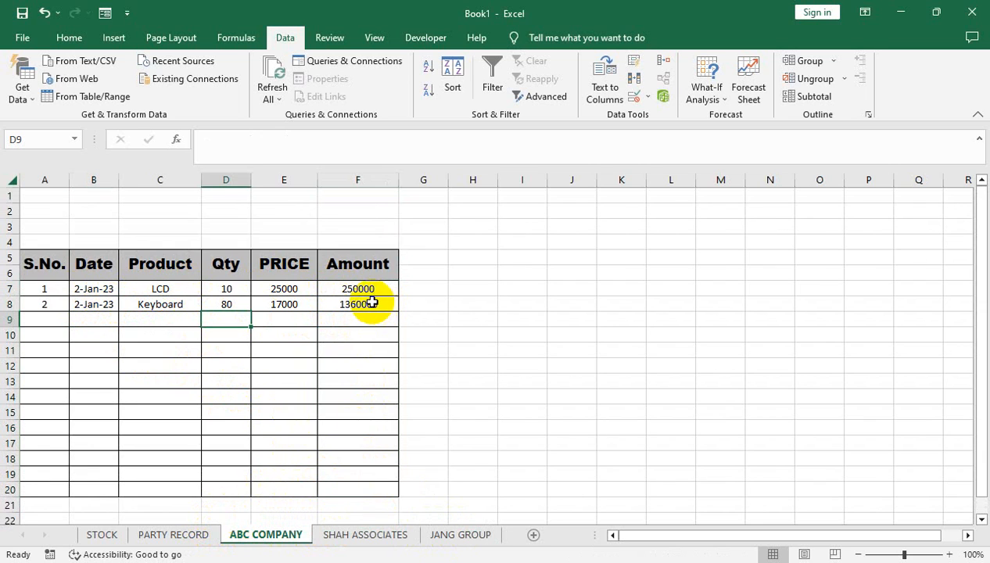
{"action": "left_click", "coordinate": [153, 533]}
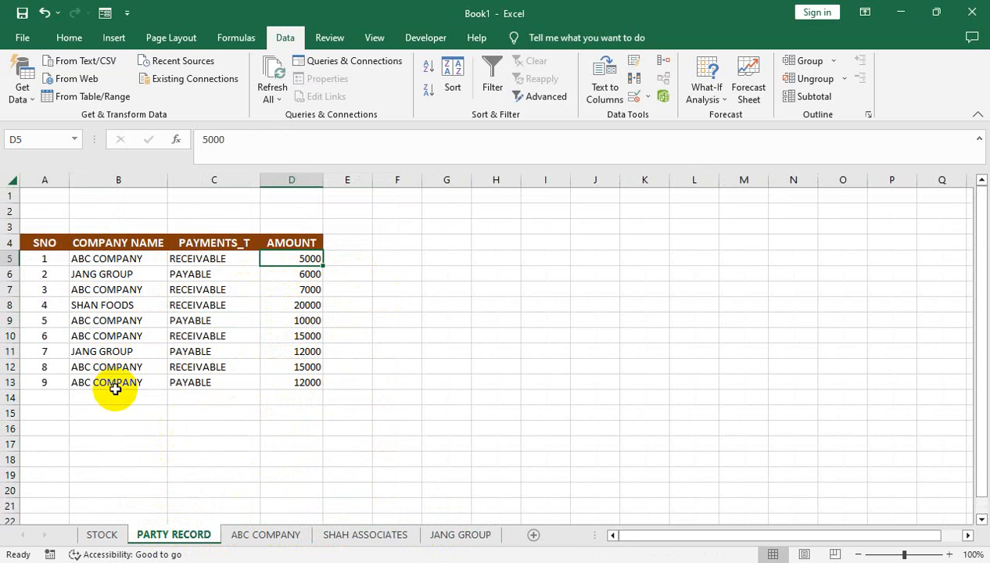
- Number entry 10 in A14, fill PAYABLE down to C17, and set C14 and C15 to RECEIVABLE
{"action": "left_click", "coordinate": [50, 395]}
{"action": "type", "text": "10"}
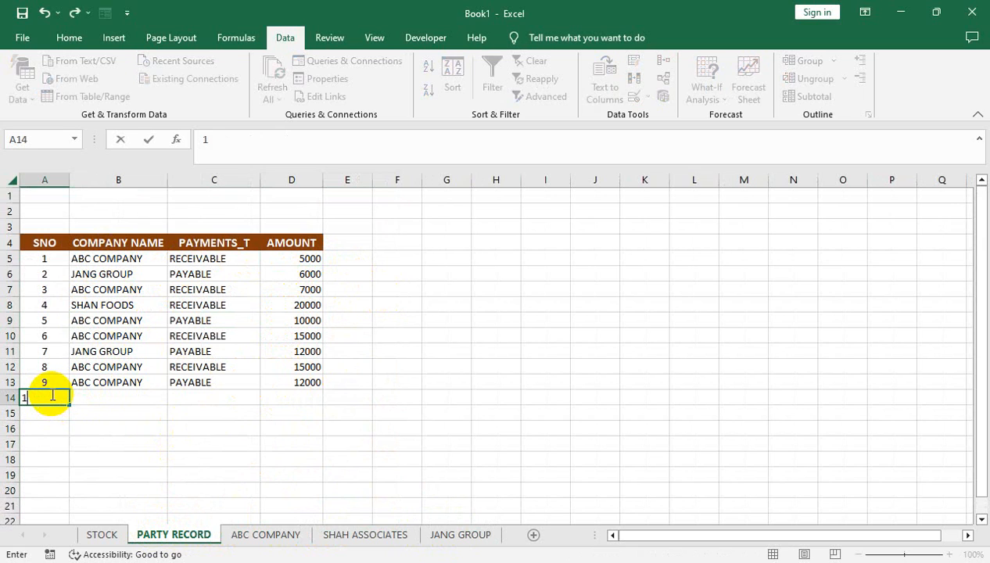
{"action": "key", "text": "Return"}
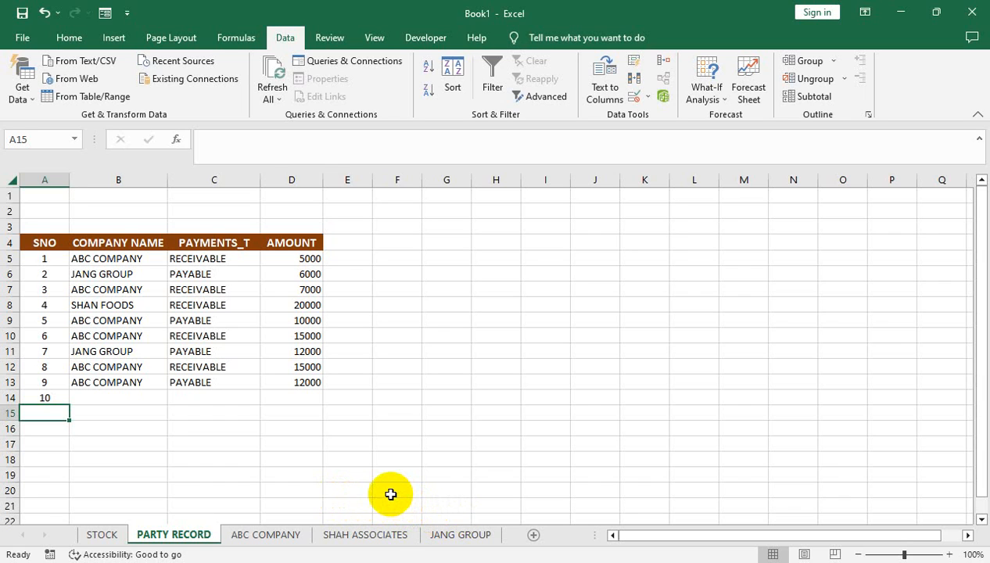
{"action": "left_click", "coordinate": [196, 367]}
{"action": "left_click", "coordinate": [238, 378]}
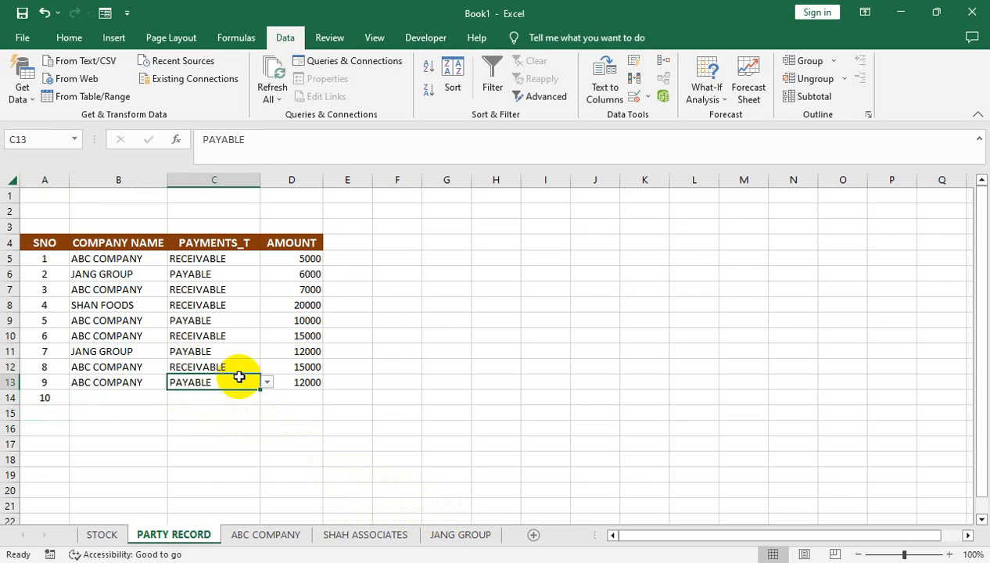
{"action": "left_click_drag", "start_coordinate": [259, 388], "coordinate": [260, 423]}
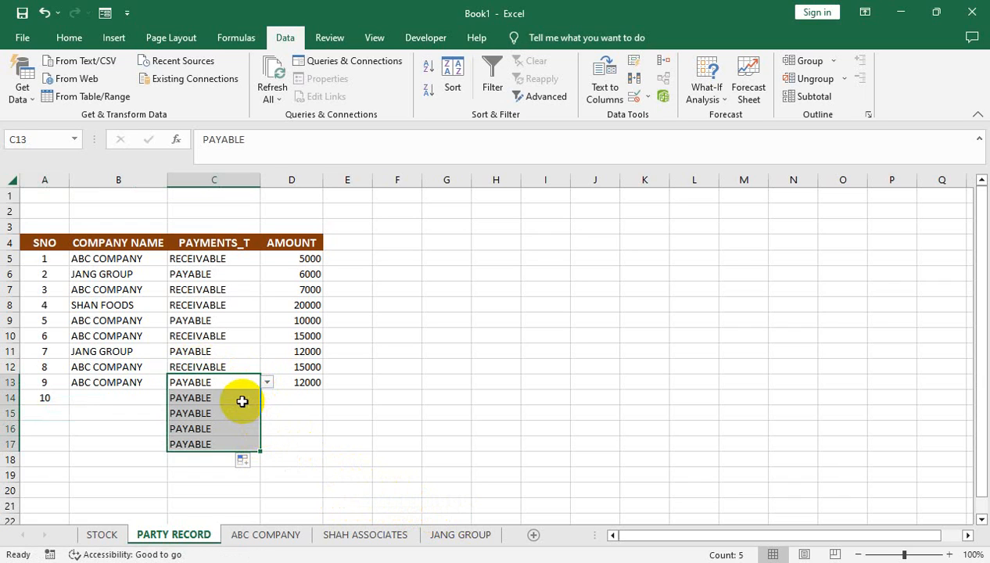
{"action": "left_click", "coordinate": [247, 399]}
{"action": "left_click", "coordinate": [268, 399]}
{"action": "left_click", "coordinate": [222, 410]}
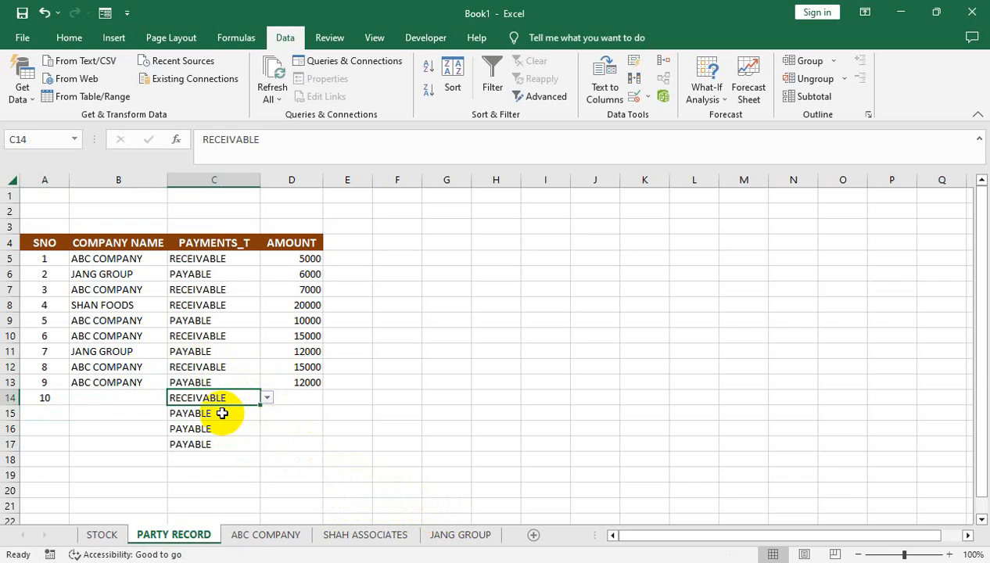
{"action": "left_click", "coordinate": [258, 427]}
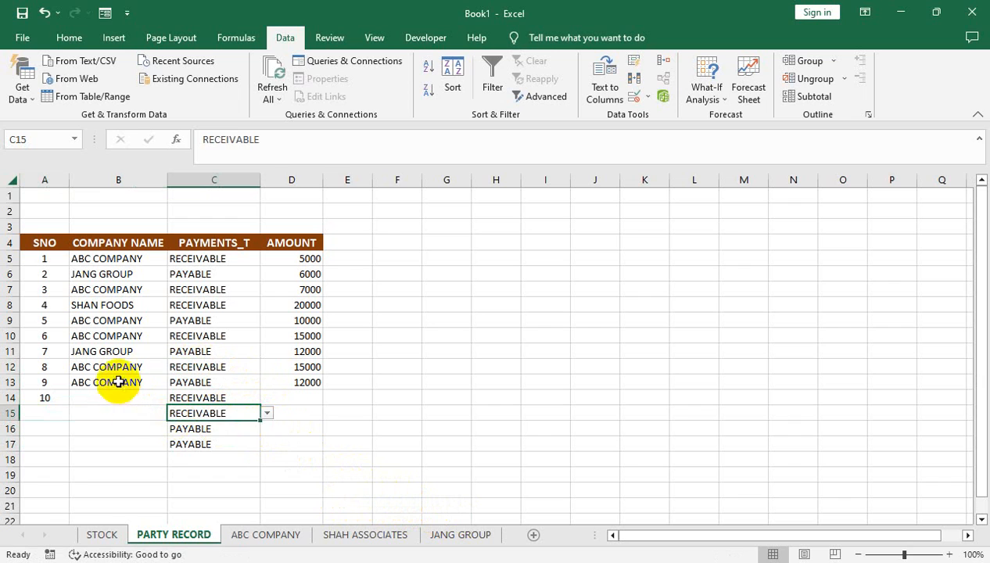
- Check JANG GROUP's F7:F8 amounts and enter 250000 in D14 and 310000 in D15
{"action": "left_click", "coordinate": [473, 536]}
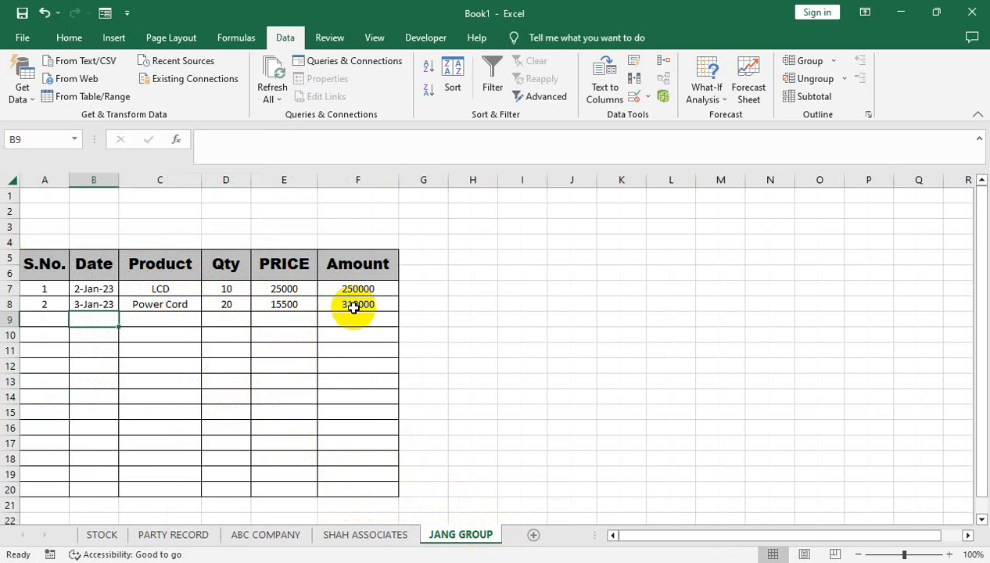
{"action": "left_click_drag", "start_coordinate": [358, 289], "coordinate": [364, 304]}
{"action": "key", "text": "ctrl+q"}
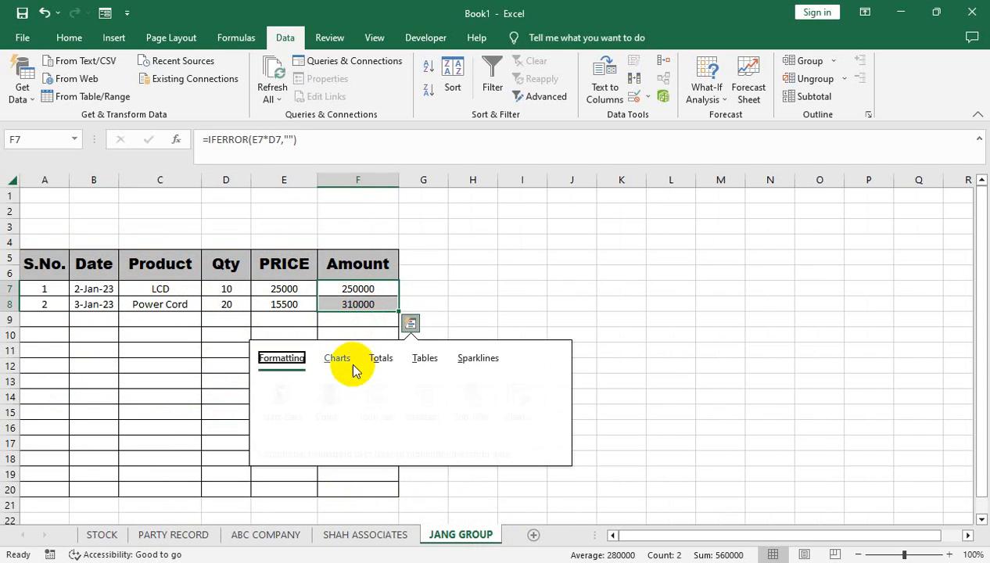
{"action": "left_click", "coordinate": [356, 306]}
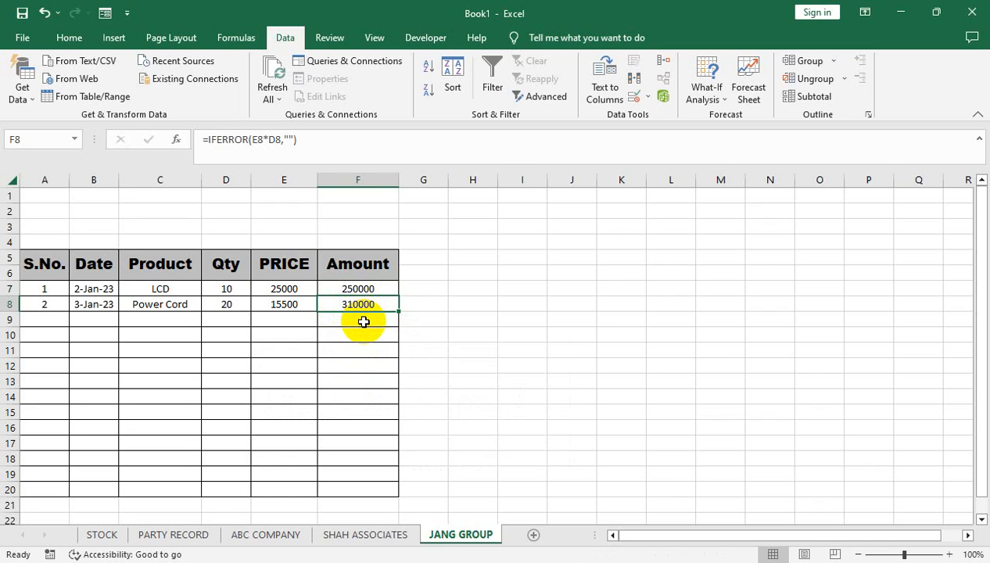
{"action": "left_click", "coordinate": [186, 534]}
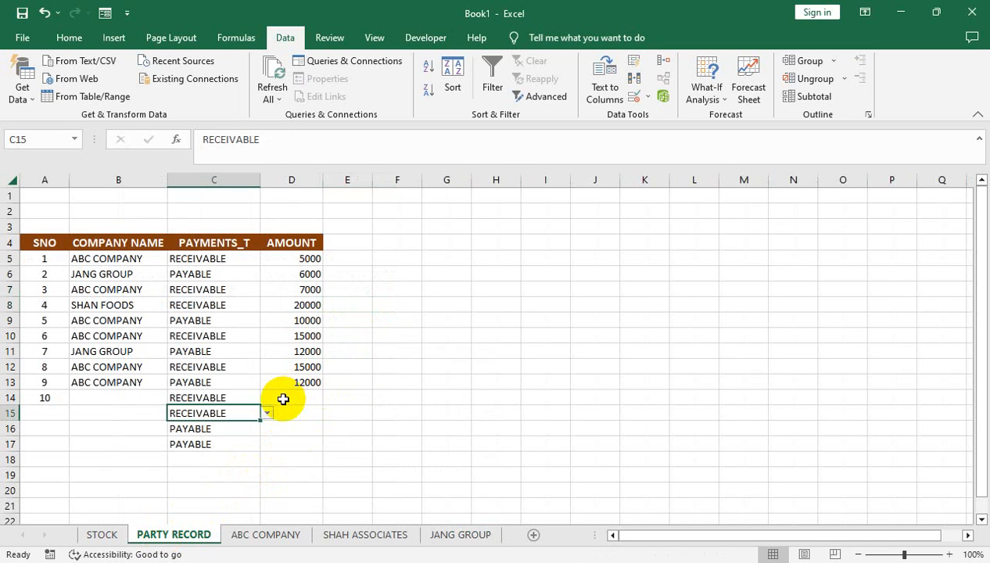
{"action": "left_click", "coordinate": [283, 399]}
{"action": "type", "text": "250000"}
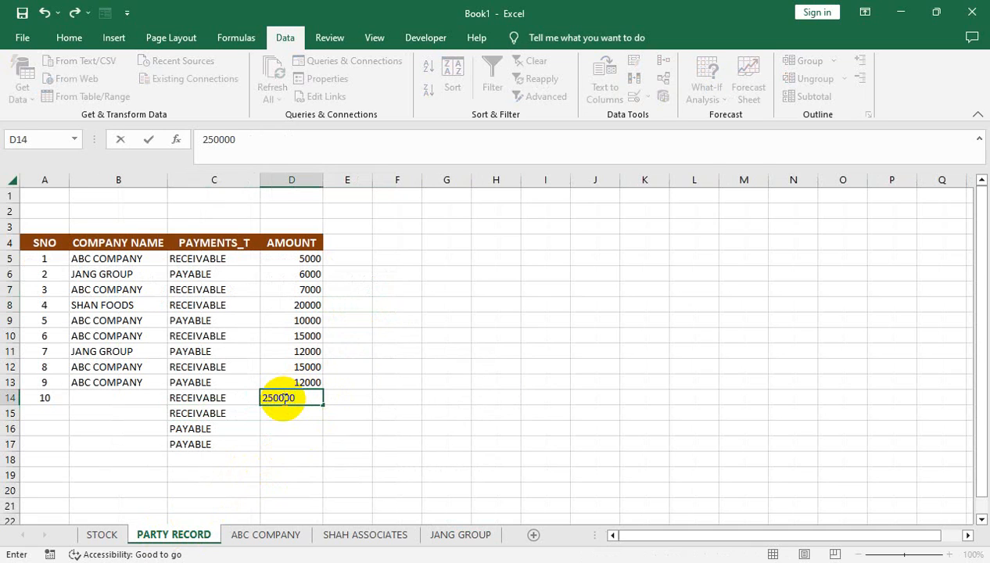
{"action": "key", "text": "Return"}
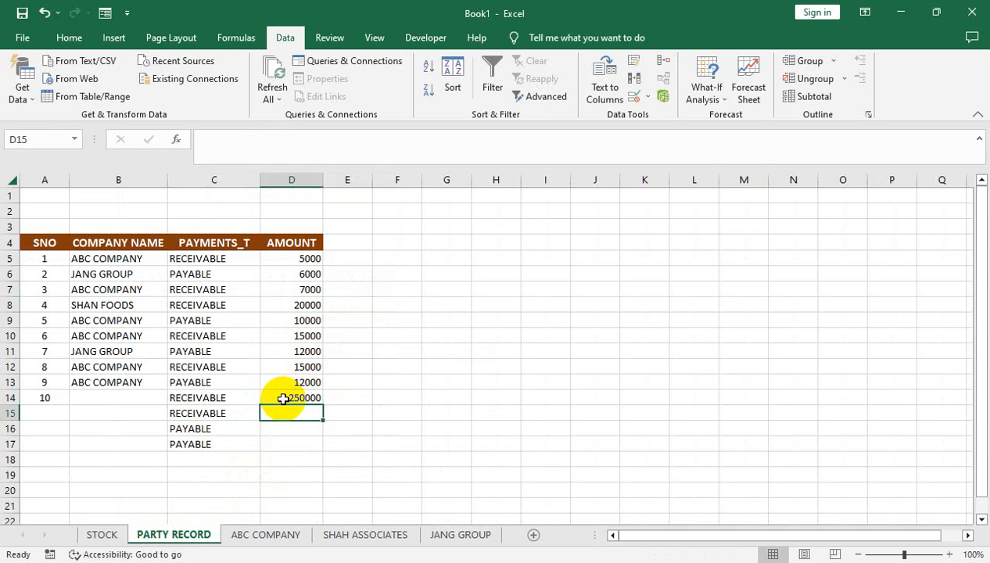
{"action": "type", "text": "310000"}
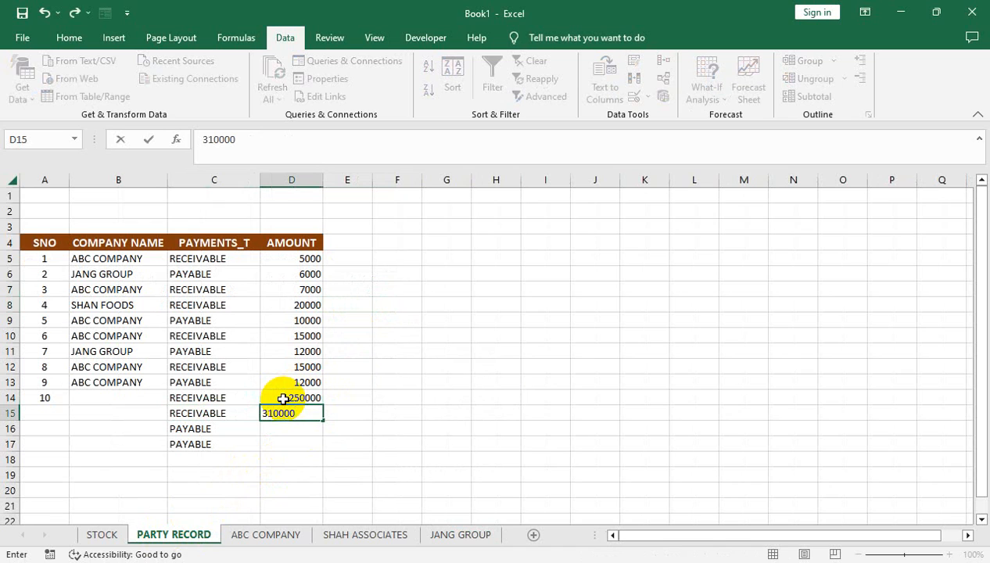
{"action": "key", "text": "Return"}
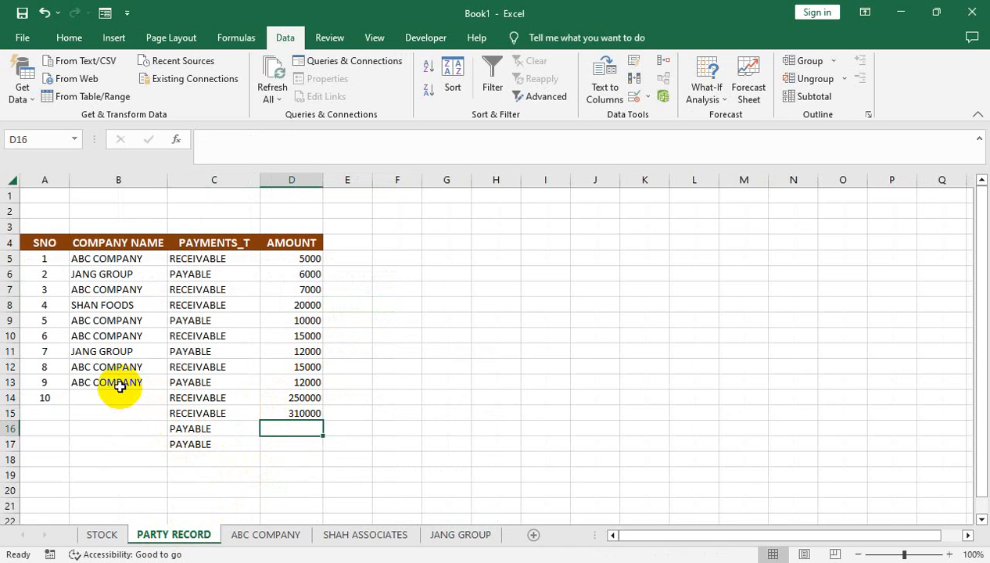
- Copy JANG GROUP into B14:B15 and clear the extra PAYABLE entries in C16:C17
{"action": "left_click", "coordinate": [125, 348]}
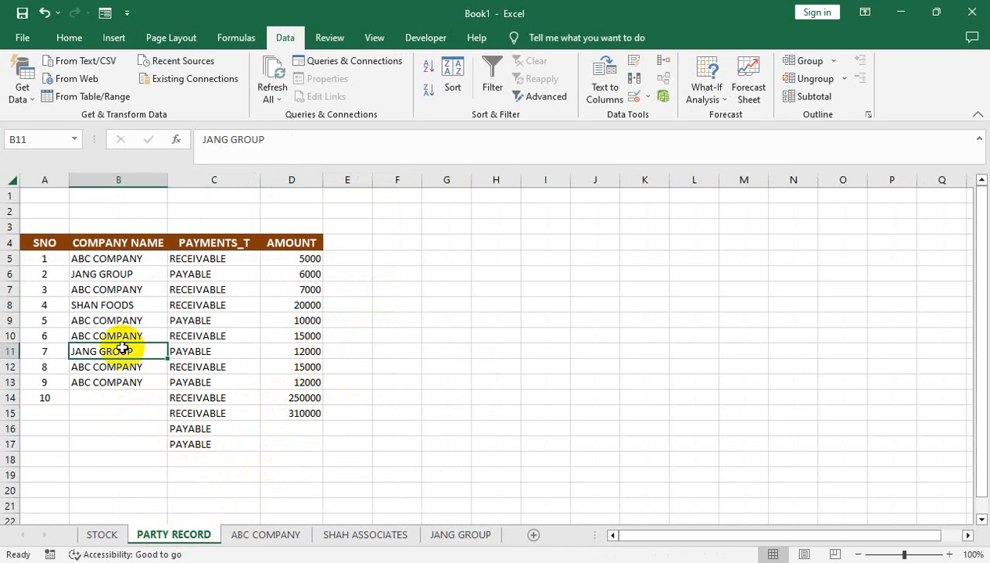
{"action": "key", "text": "ctrl+c"}
{"action": "left_click_drag", "start_coordinate": [119, 398], "coordinate": [123, 416]}
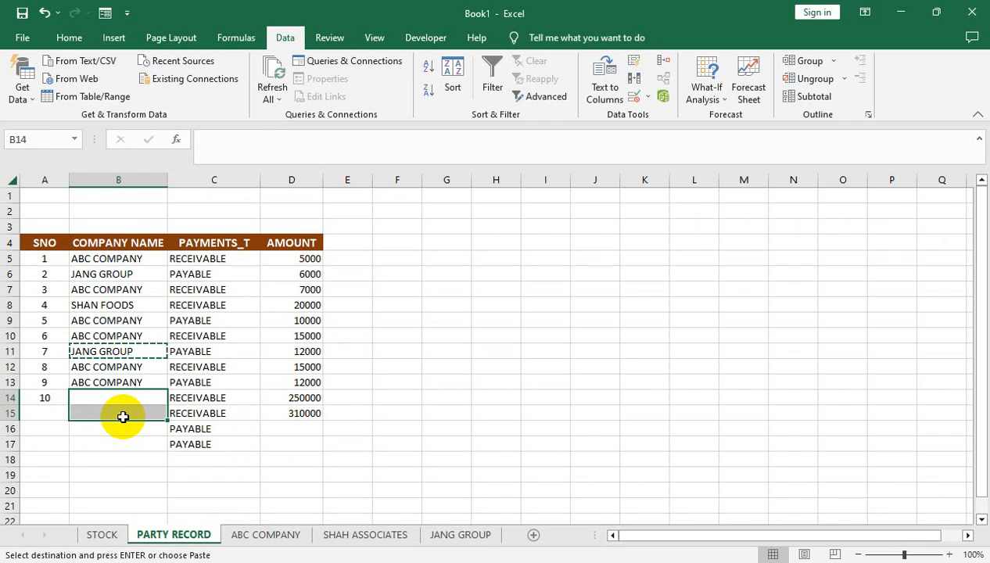
{"action": "key", "text": "ctrl+v"}
{"action": "key", "text": "Escape"}
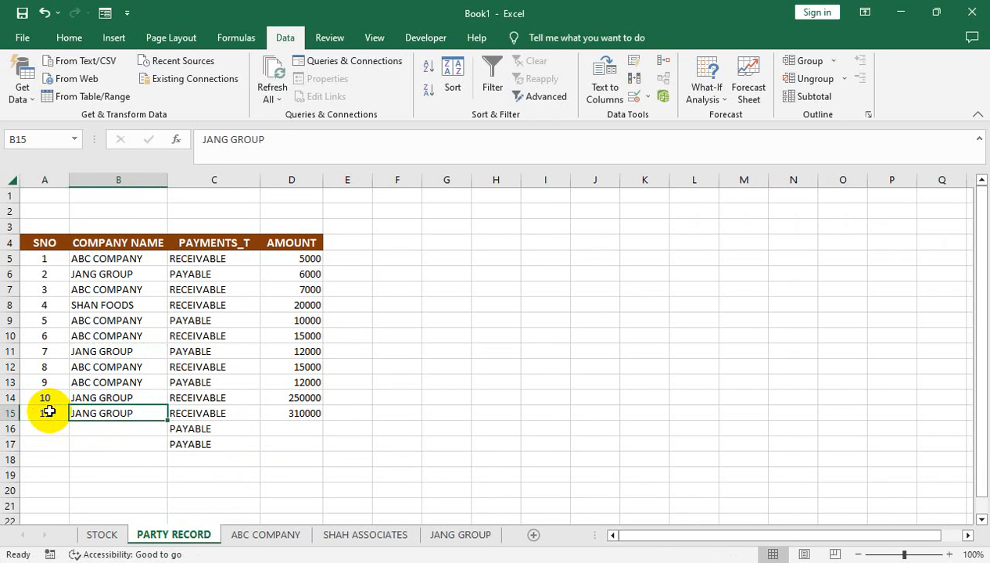
{"action": "left_click_drag", "start_coordinate": [174, 431], "coordinate": [199, 442]}
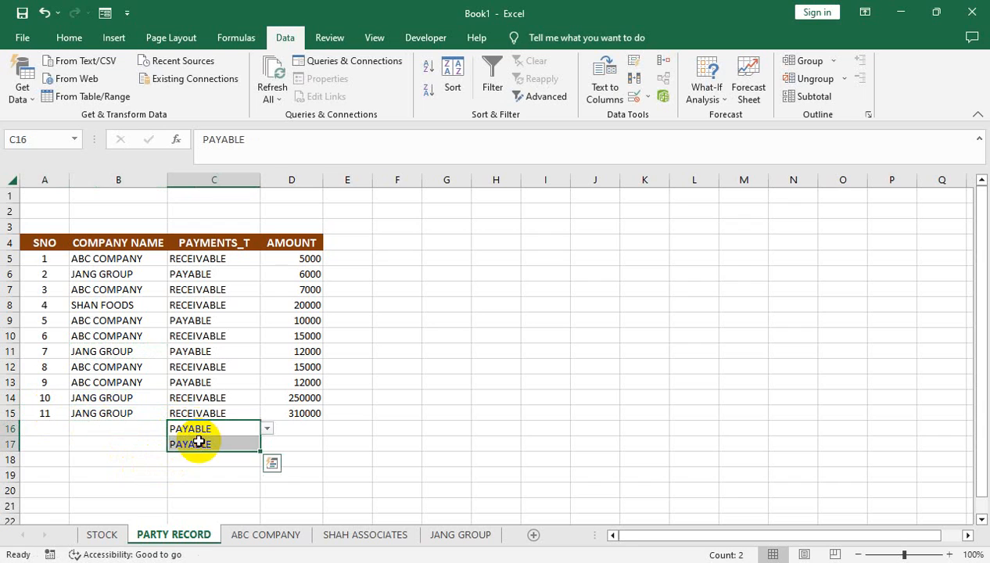
{"action": "key", "text": "Delete"}
{"action": "left_click", "coordinate": [292, 399]}
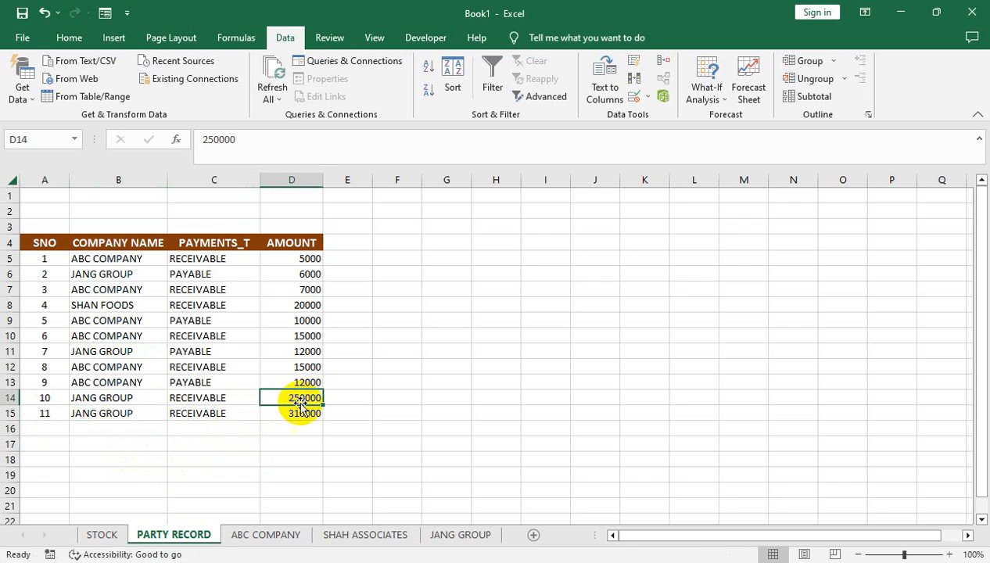
- Add entry 12 in row 16: JANG GROUP, PAYABLE, amount 500000
{"action": "left_click", "coordinate": [61, 426]}
{"action": "type", "text": "12"}
{"action": "key", "text": "Tab"}
{"action": "key", "text": "Up"}
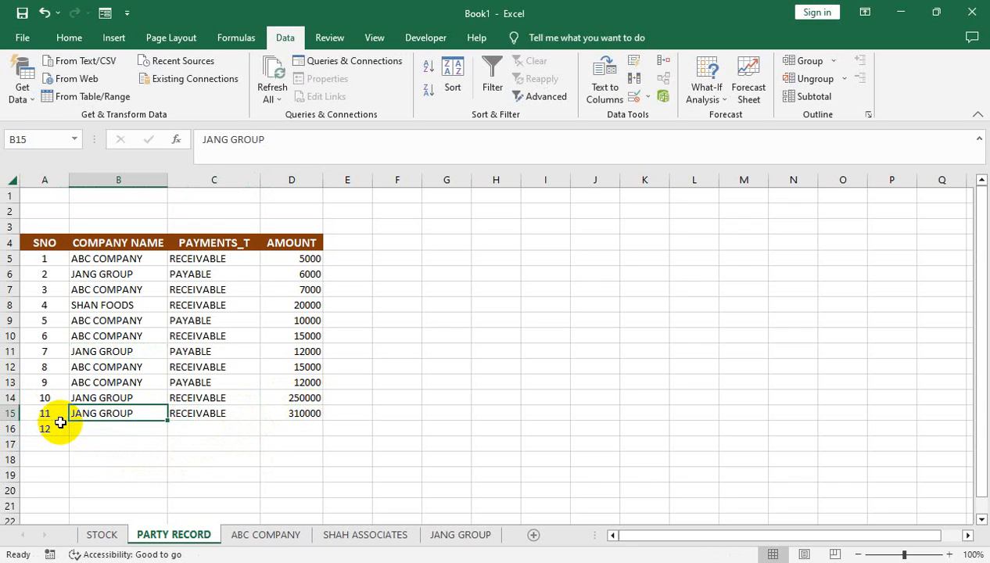
{"action": "key", "text": "shift+Down"}
{"action": "key", "text": "ctrl+d"}
{"action": "left_click", "coordinate": [231, 429]}
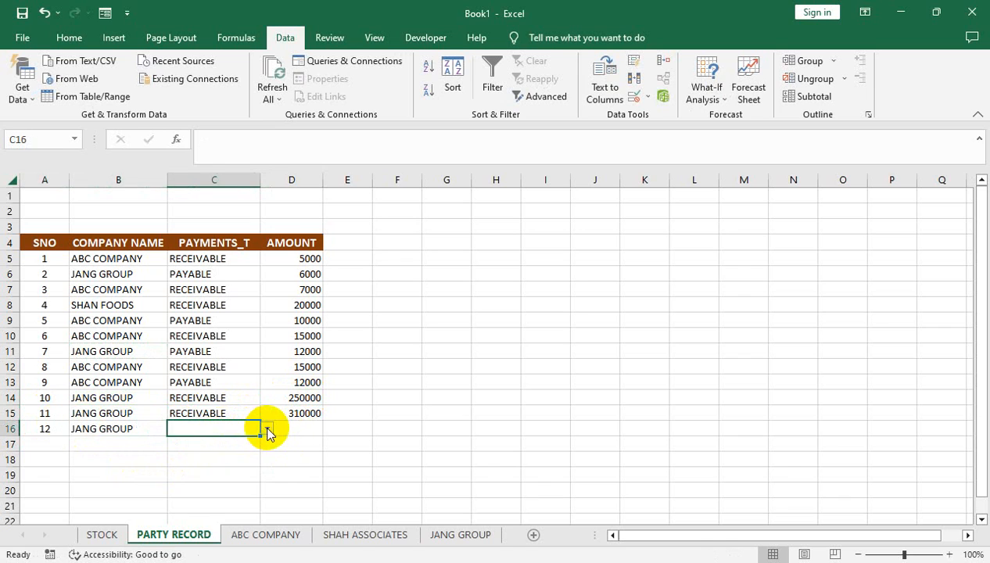
{"action": "left_click", "coordinate": [266, 429]}
{"action": "left_click", "coordinate": [255, 452]}
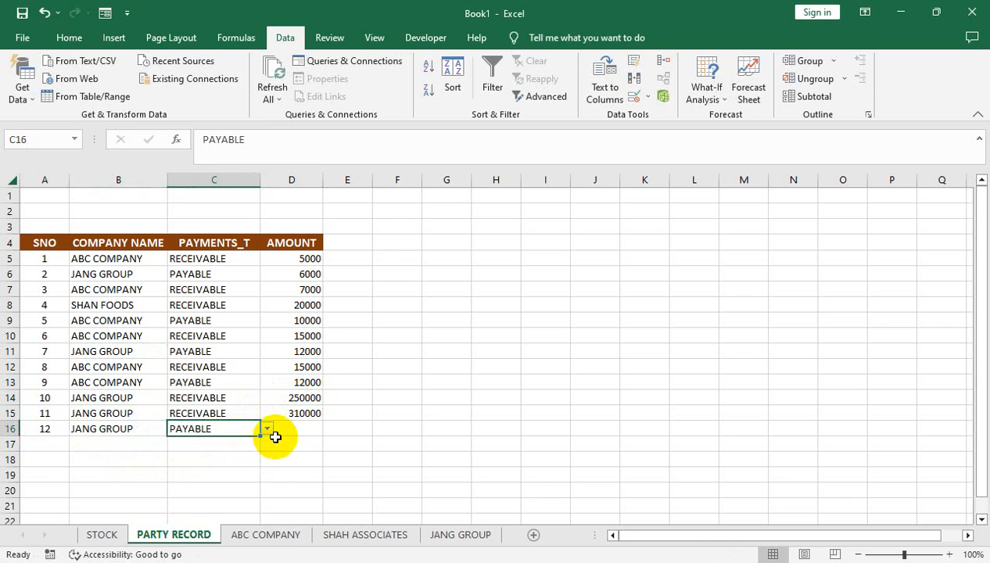
{"action": "left_click", "coordinate": [304, 429]}
{"action": "type", "text": "5"}
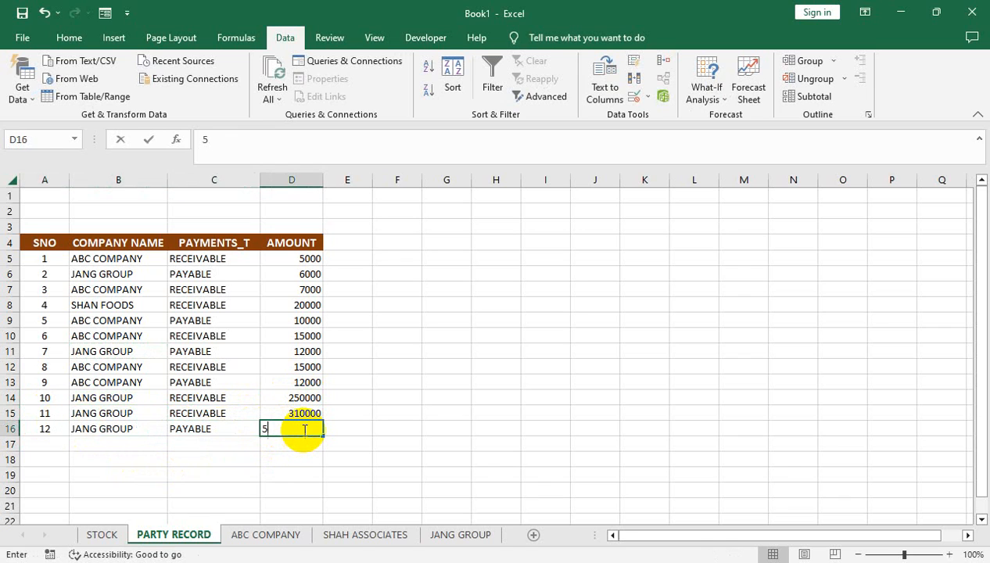
{"action": "type", "text": "00000"}
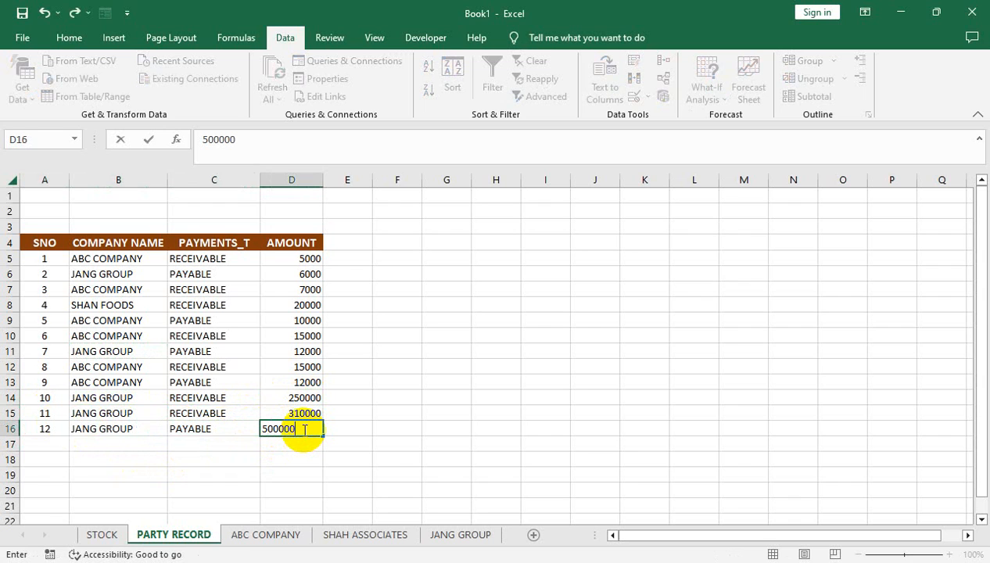
{"action": "key", "text": "Return"}
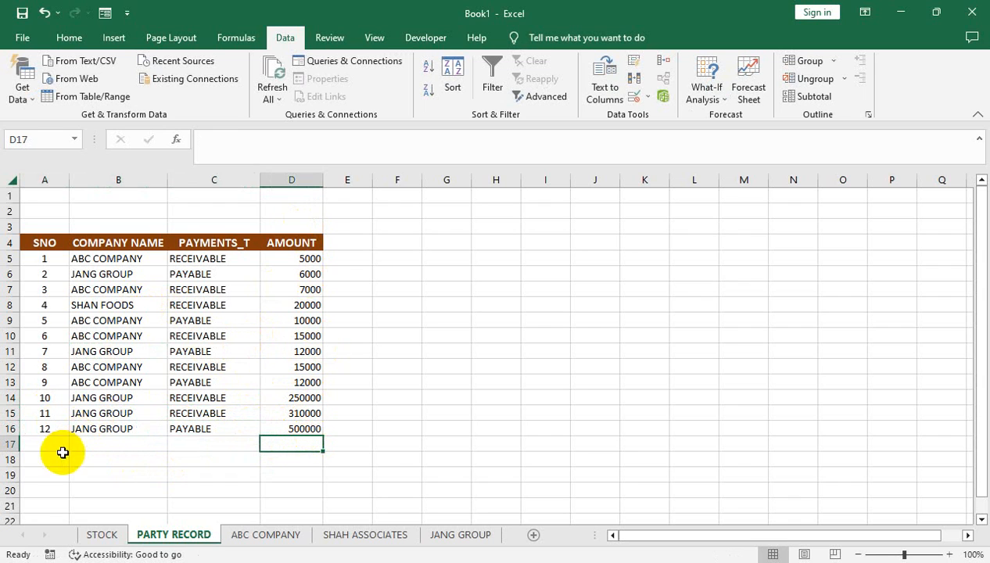
- After checking SHAH ASSOCIATES, enter SHAH ASSOCIATES, RECEIVABLE, 250000 in row 17
{"action": "left_click", "coordinate": [376, 534]}
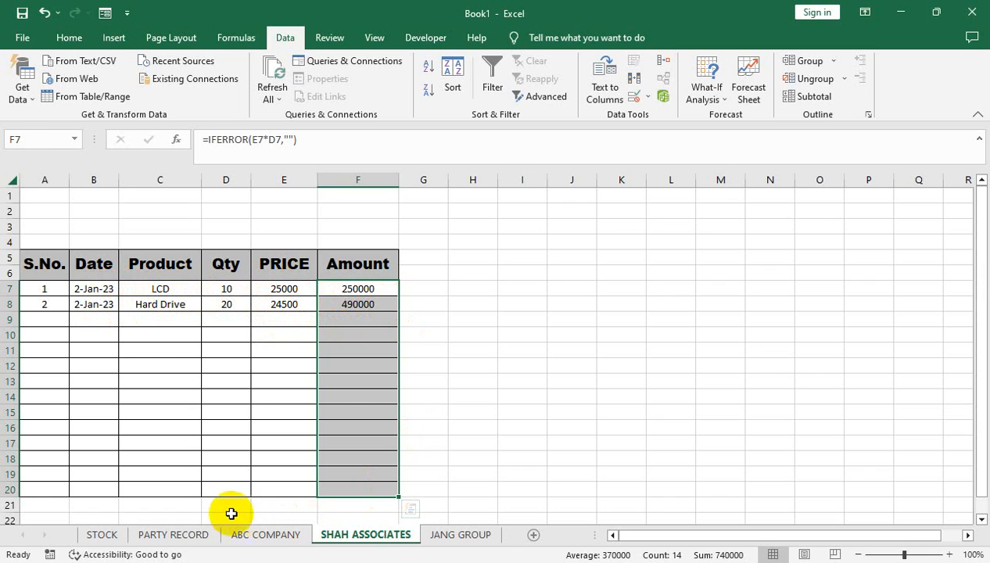
{"action": "left_click", "coordinate": [160, 535]}
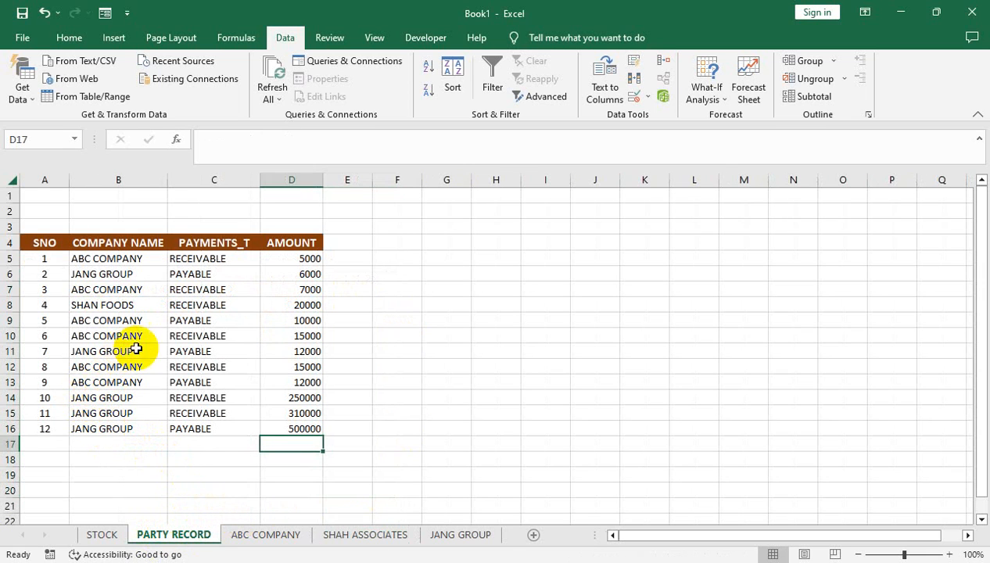
{"action": "left_click", "coordinate": [123, 442]}
{"action": "type", "text": "SHAH ASS"}
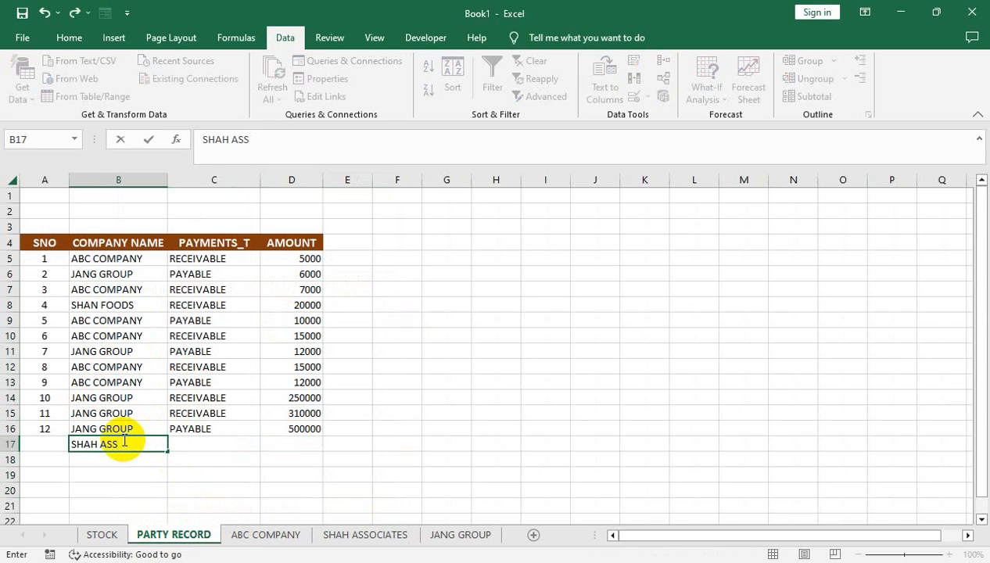
{"action": "type", "text": "OCIATES"}
{"action": "key", "text": "Tab"}
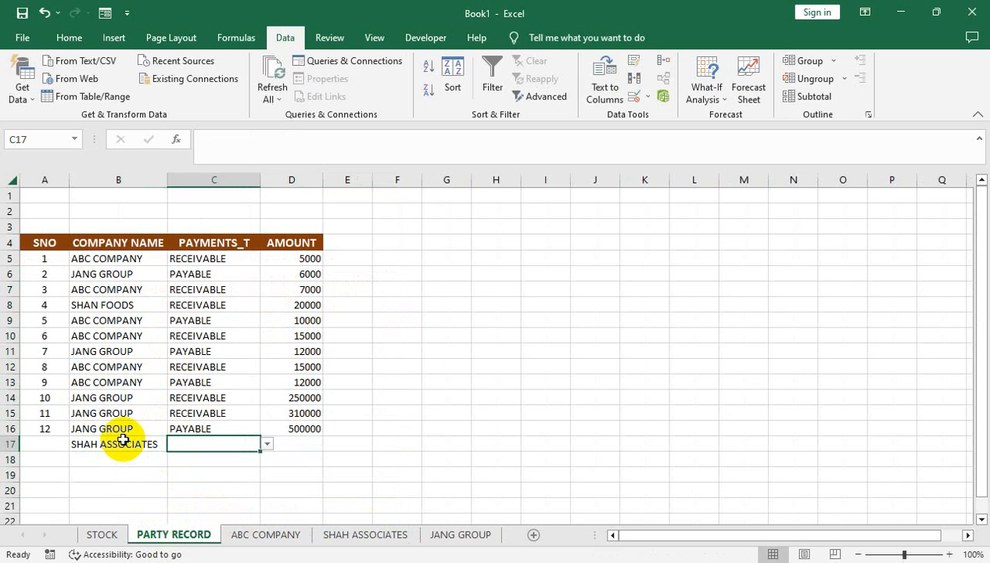
{"action": "left_click", "coordinate": [265, 444]}
{"action": "left_click", "coordinate": [260, 457]}
{"action": "left_click", "coordinate": [295, 443]}
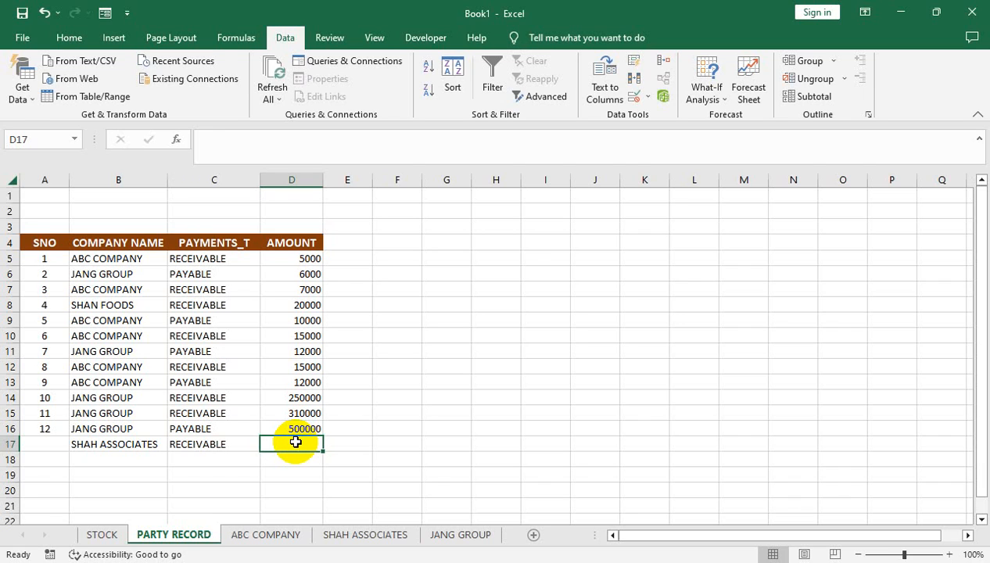
{"action": "type", "text": "250000"}
{"action": "key", "text": "Return"}
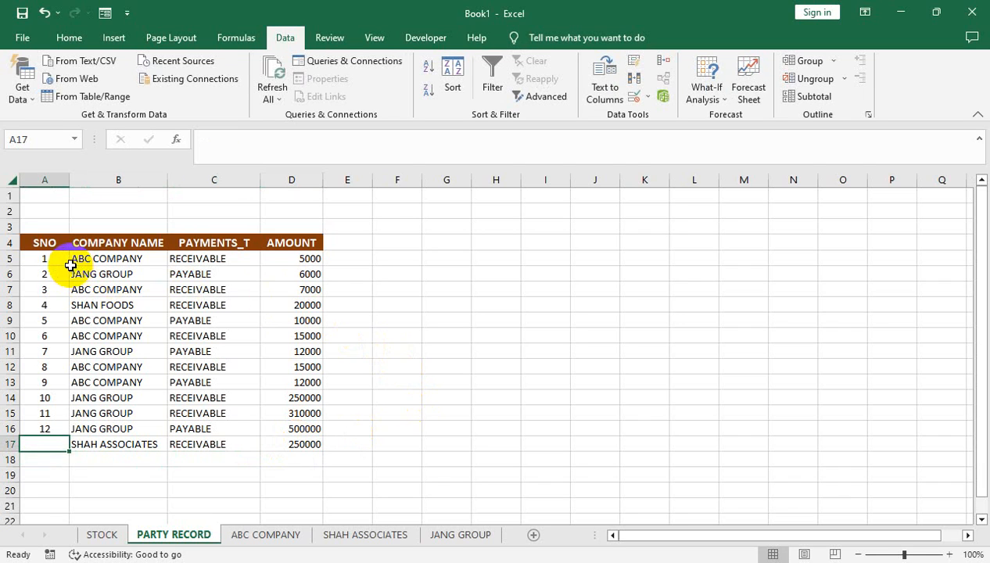
- Enter =IF(B5="","",ROW()-4) in A5 and fill it down to A21
{"action": "left_click", "coordinate": [42, 263]}
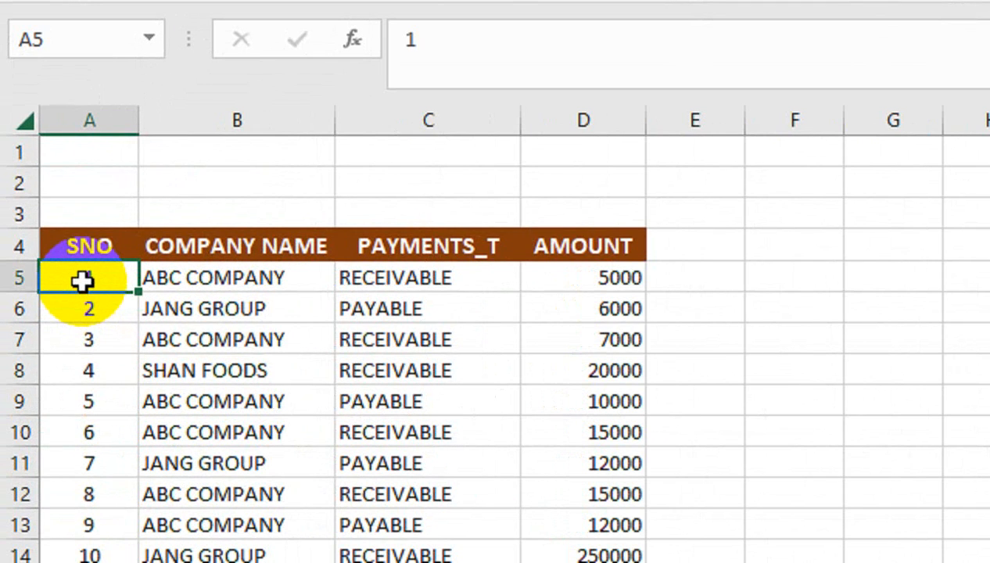
{"action": "type", "text": "=IF("}
{"action": "key", "text": "Right"}
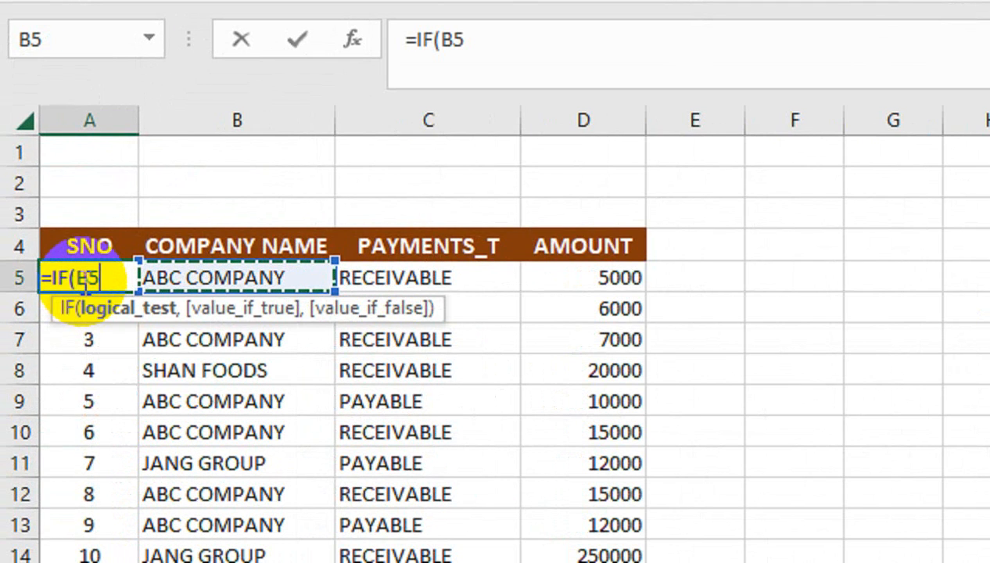
{"action": "type", "text": "=\"\",\"\""}
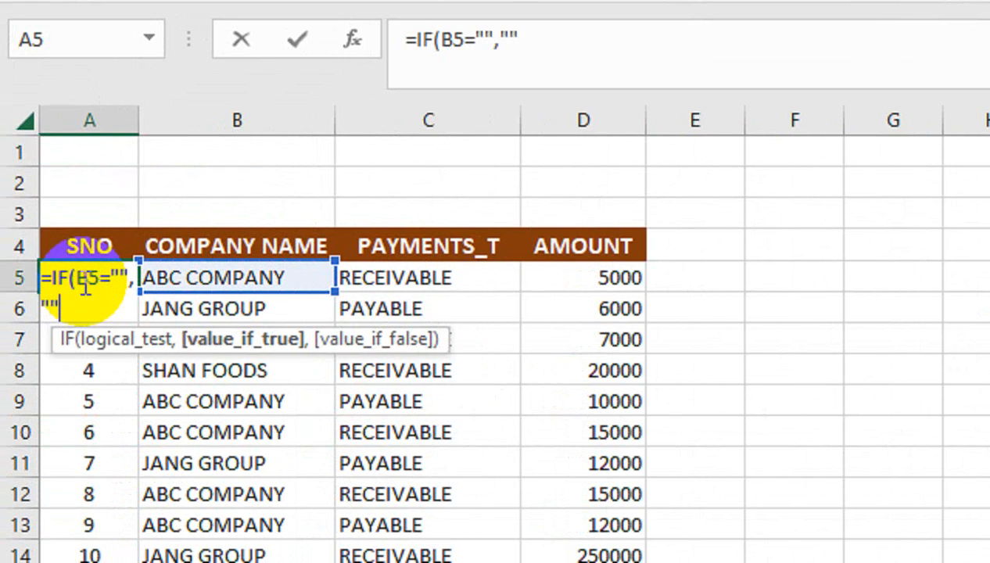
{"action": "type", "text": ","}
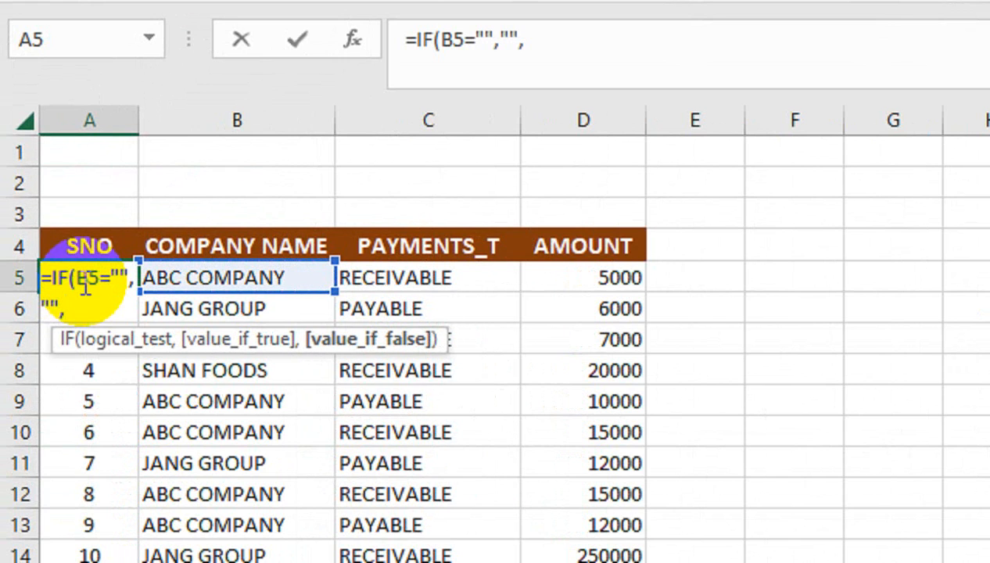
{"action": "key", "text": "Up"}
{"action": "key", "text": "BackSpace"}
{"action": "key", "text": "BackSpace"}
{"action": "type", "text": "ROW("}
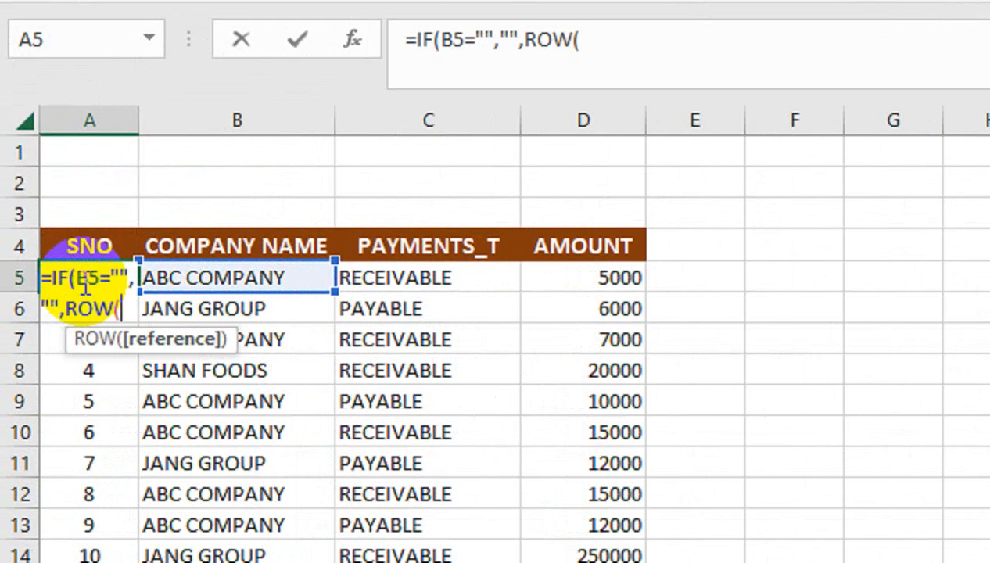
{"action": "type", "text": ")-"}
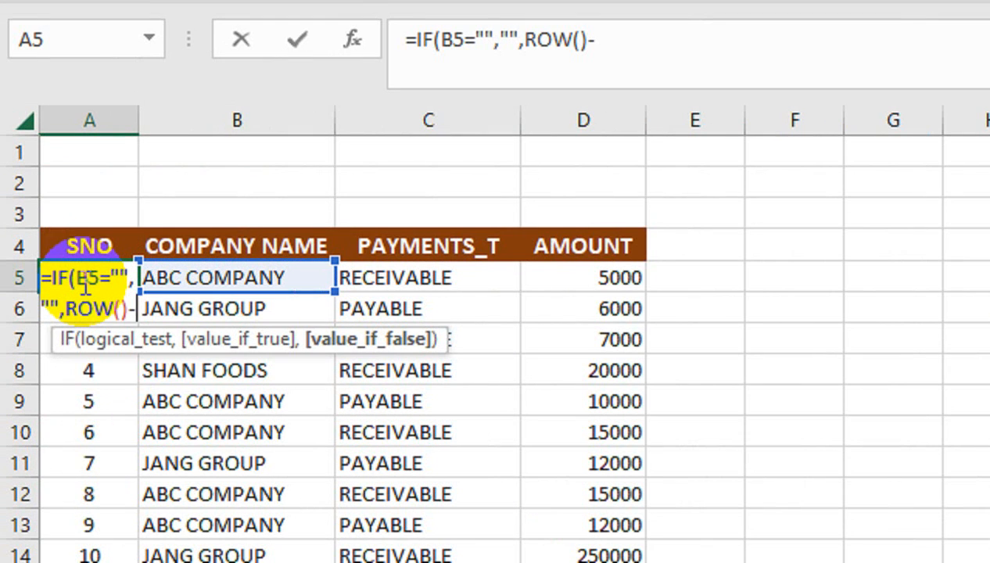
{"action": "type", "text": "4"}
{"action": "key", "text": "Return"}
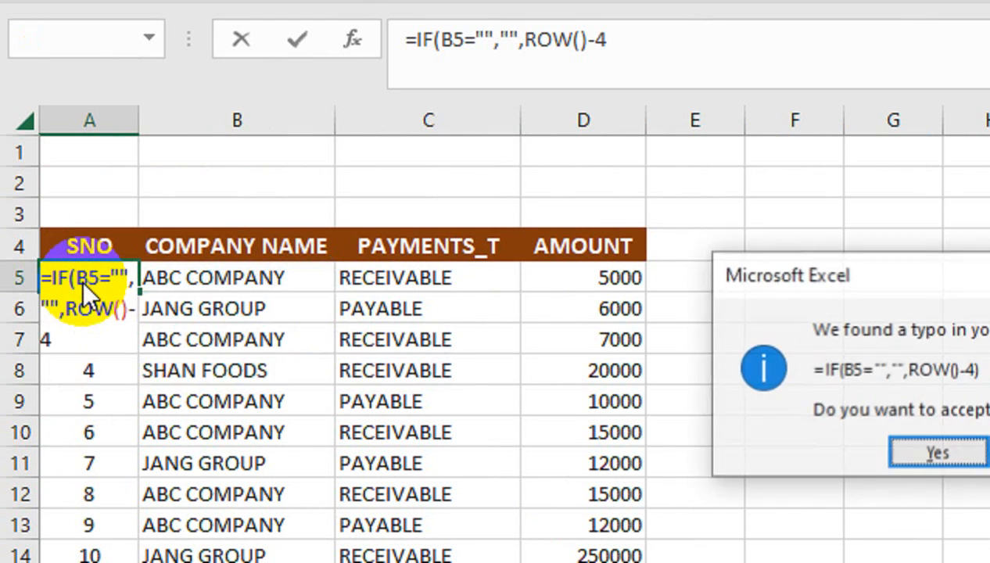
{"action": "key", "text": "Return"}
{"action": "left_click", "coordinate": [82, 280]}
{"action": "left_click_drag", "start_coordinate": [140, 293], "coordinate": [171, 466]}
{"action": "left_click", "coordinate": [126, 282]}
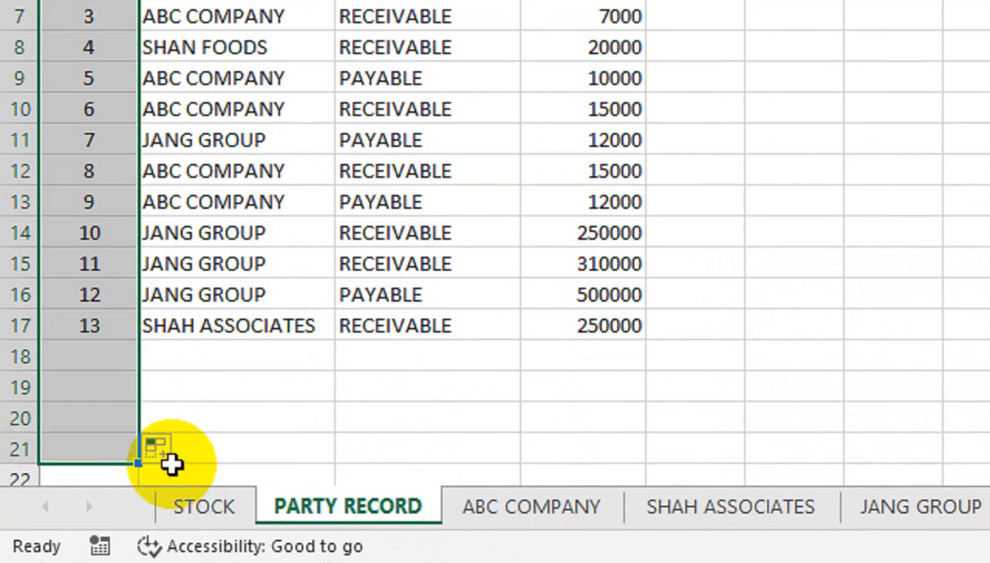
- Fill SHAH ASSOCIATES and RECEIVABLE down from row 17 into row 18
{"action": "left_click", "coordinate": [233, 357]}
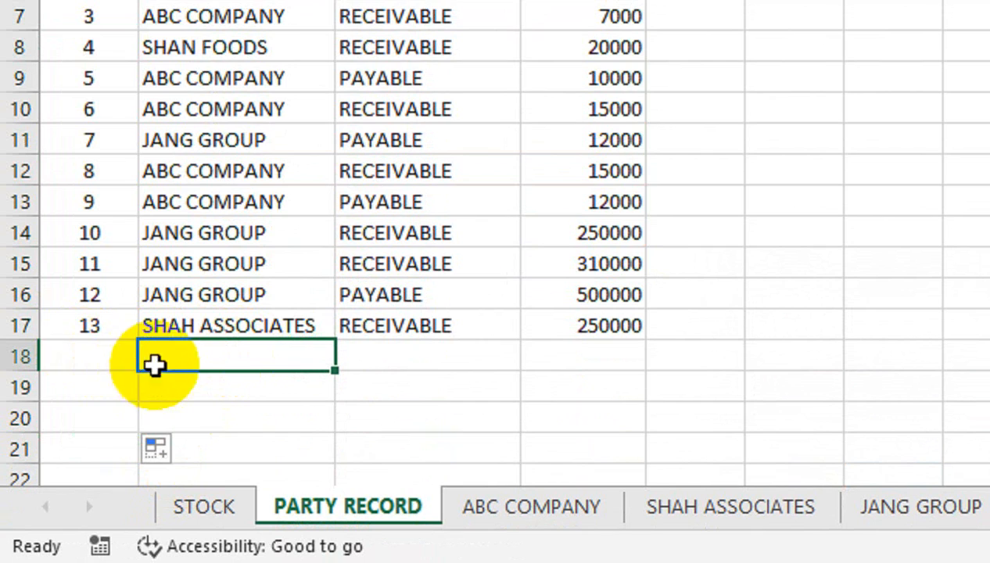
{"action": "key", "text": "Up"}
{"action": "key", "text": "shift+Down"}
{"action": "key", "text": "ctrl+d"}
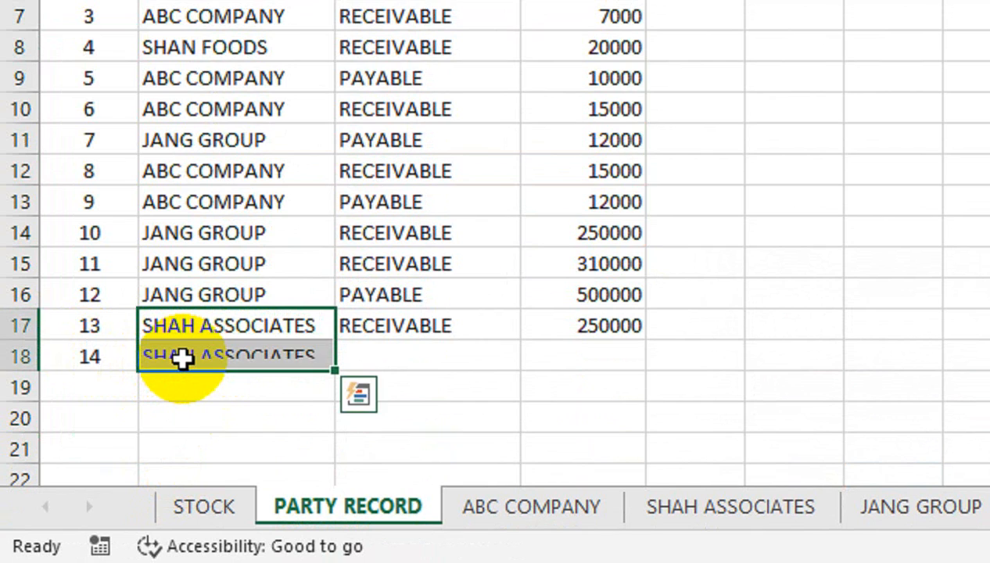
{"action": "key", "text": "Right"}
{"action": "key", "text": "shift+Down"}
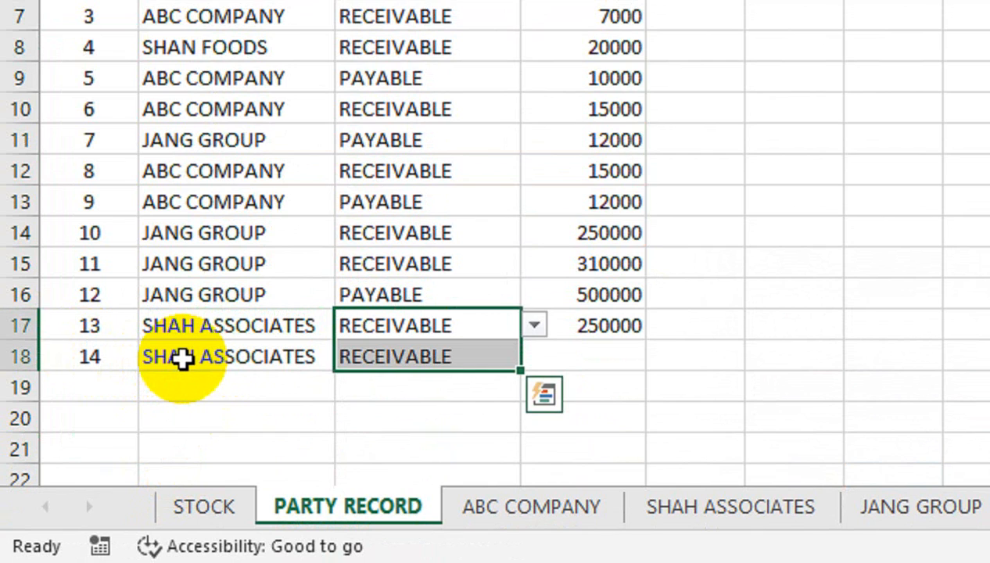
{"action": "key", "text": "Right"}
- Confirm 490000 in D18 and cross-check the SHAH ASSOCIATES sheet
{"action": "key", "text": "Down"}
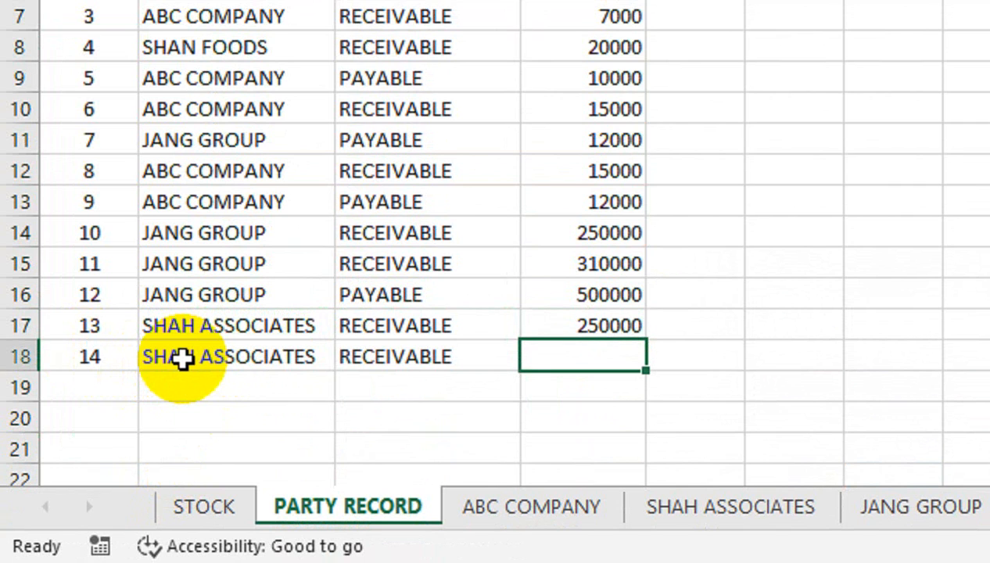
{"action": "key", "text": "Return"}
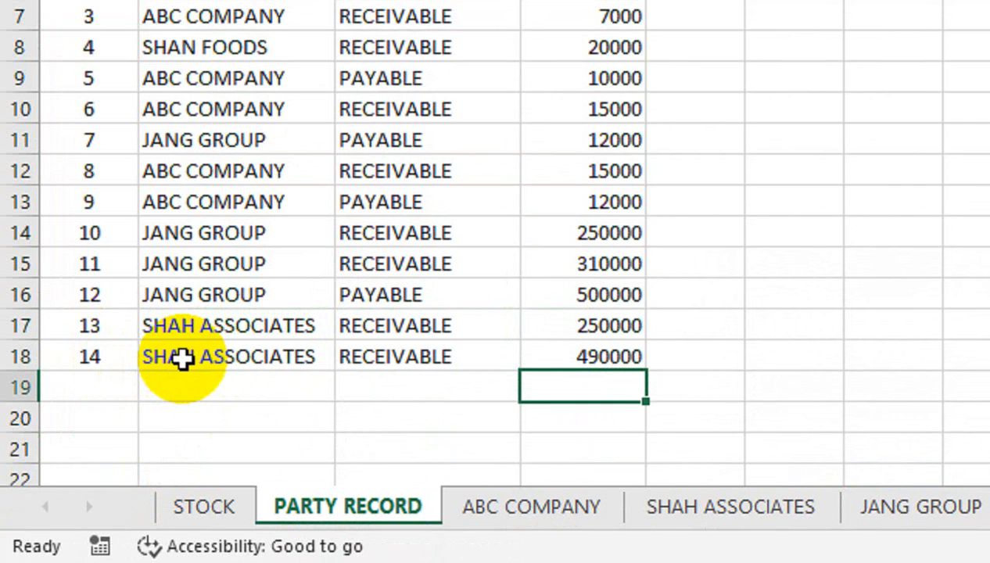
{"action": "left_click", "coordinate": [714, 504]}
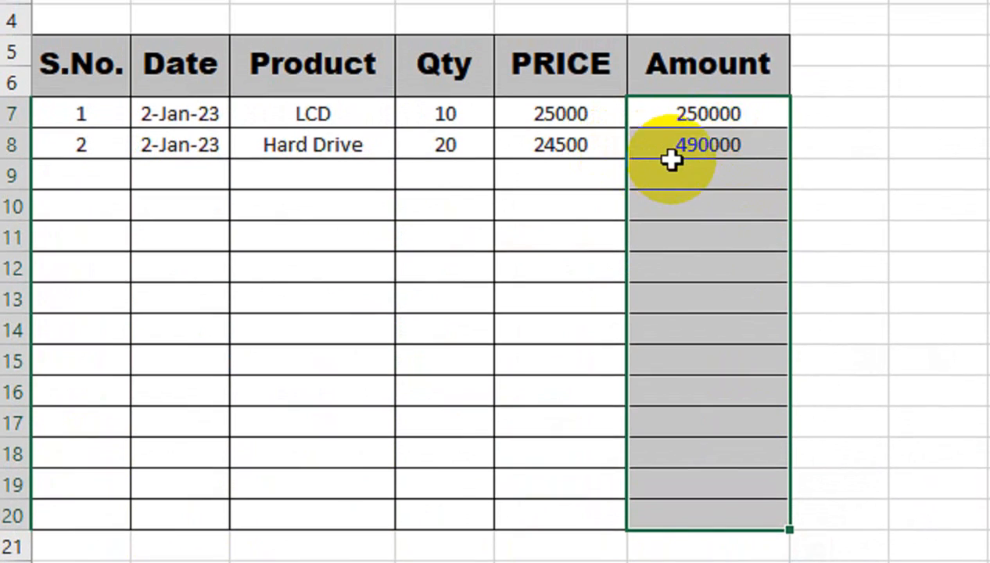
{"action": "left_click", "coordinate": [674, 122]}
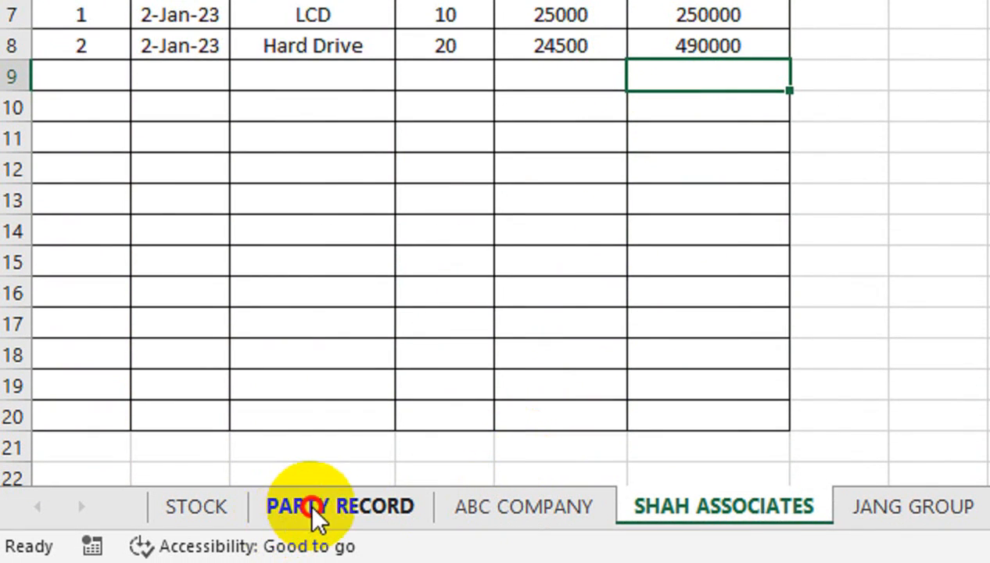
{"action": "left_click", "coordinate": [317, 512]}
- Fill SHAH ASSOCIATES down into company name cell B19
{"action": "left_click", "coordinate": [81, 386]}
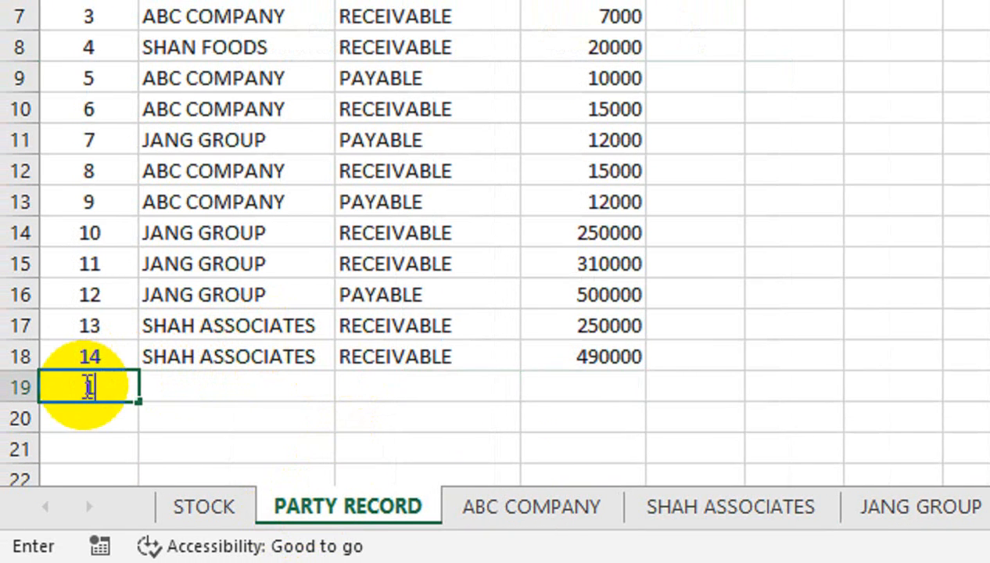
{"action": "key", "text": "Return"}
{"action": "key", "text": "Up"}
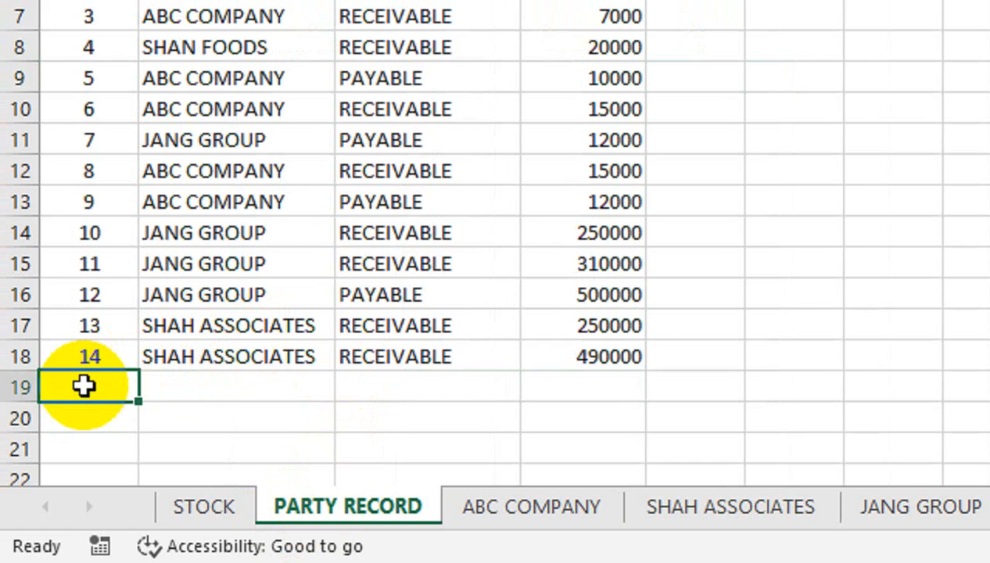
{"action": "key", "text": "Right"}
{"action": "key", "text": "Up"}
{"action": "key", "text": "shift+Down"}
{"action": "key", "text": "ctrl+d"}
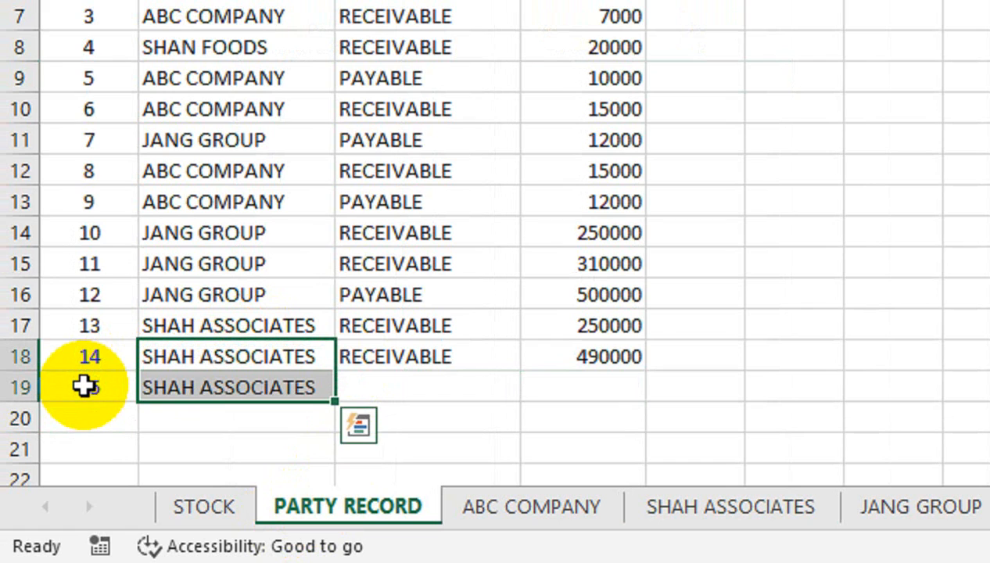
- Copy PAYABLE from C16 into payment type cell C19
{"action": "left_click", "coordinate": [79, 387]}
{"action": "left_click", "coordinate": [413, 361]}
{"action": "left_click", "coordinate": [469, 406]}
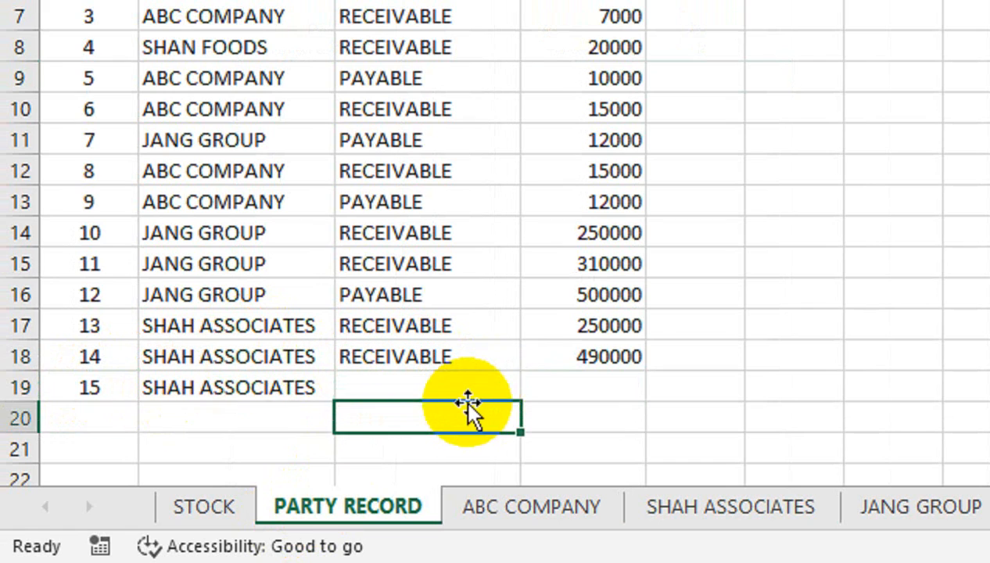
{"action": "left_click", "coordinate": [508, 386]}
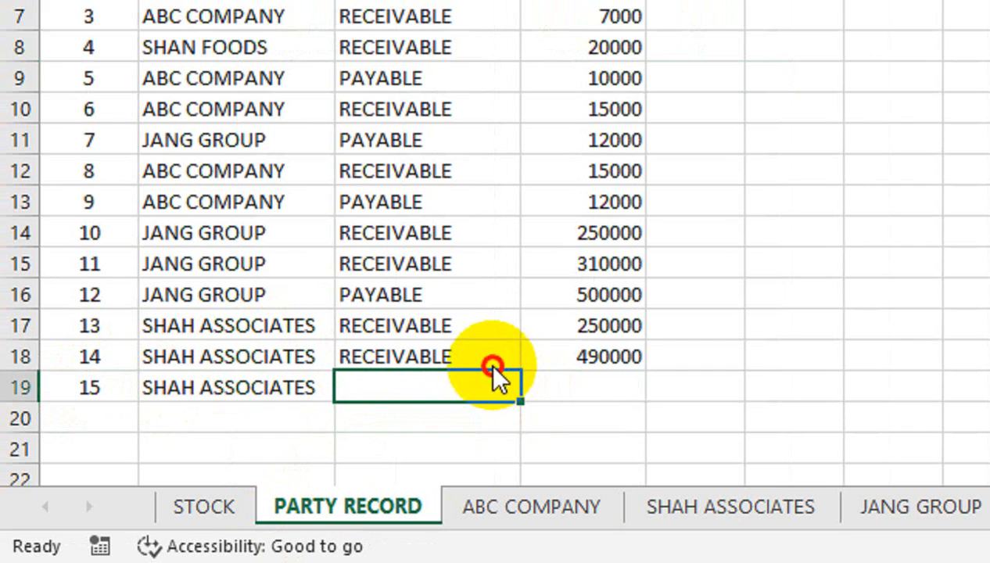
{"action": "left_click_drag", "start_coordinate": [494, 346], "coordinate": [469, 391]}
{"action": "left_click", "coordinate": [453, 294]}
{"action": "key", "text": "ctrl+c"}
{"action": "left_click", "coordinate": [449, 387]}
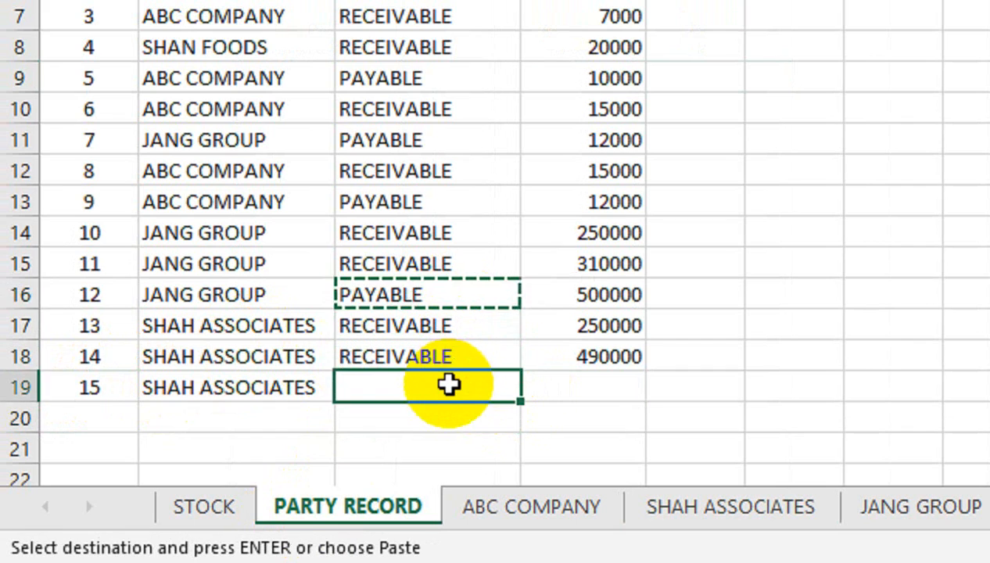
{"action": "key", "text": "ctrl+v"}
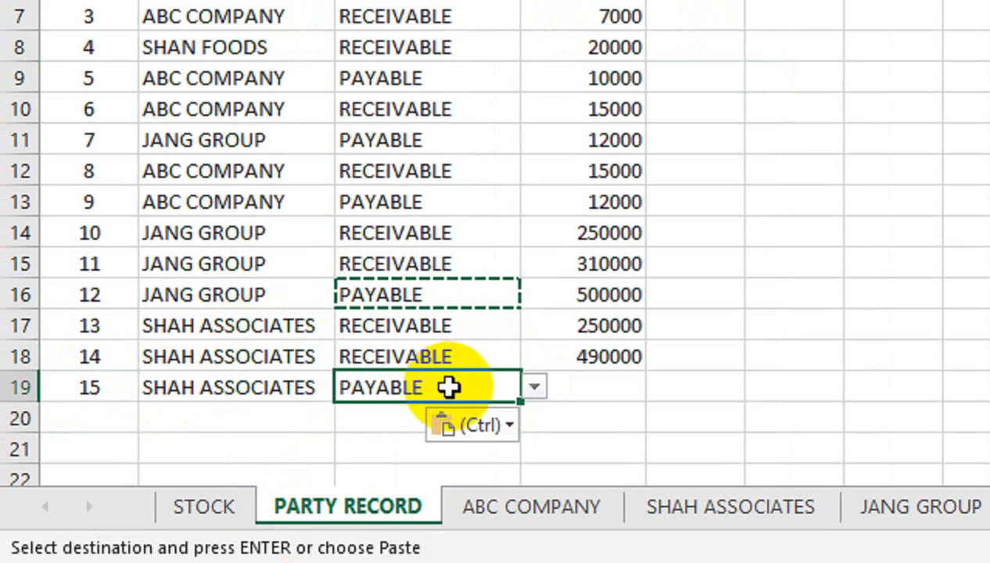
- Keep C19 as PAYABLE and enter 500000 in D19
{"action": "left_click", "coordinate": [535, 388]}
{"action": "left_click", "coordinate": [584, 380]}
{"action": "left_click", "coordinate": [584, 383]}
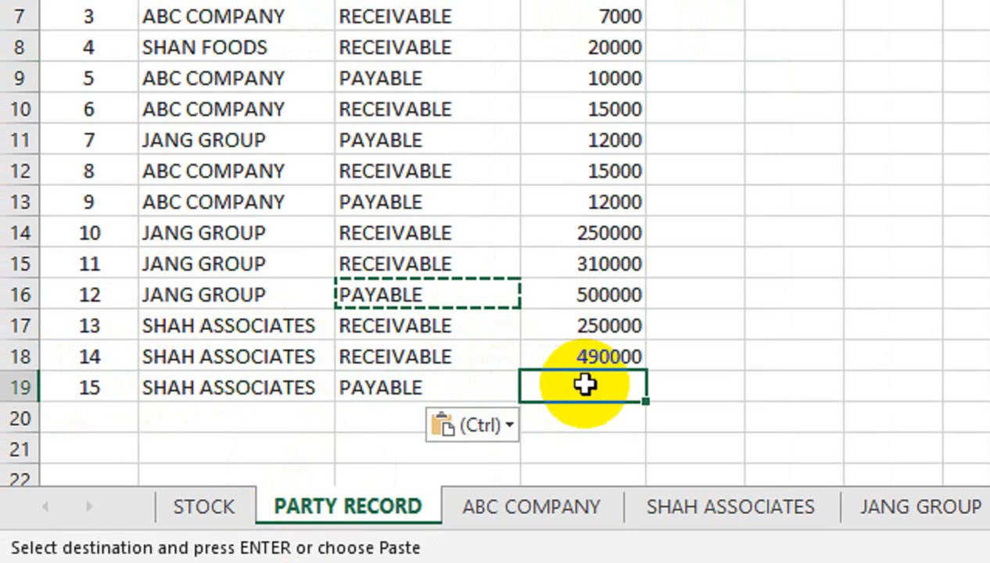
{"action": "type", "text": "500000"}
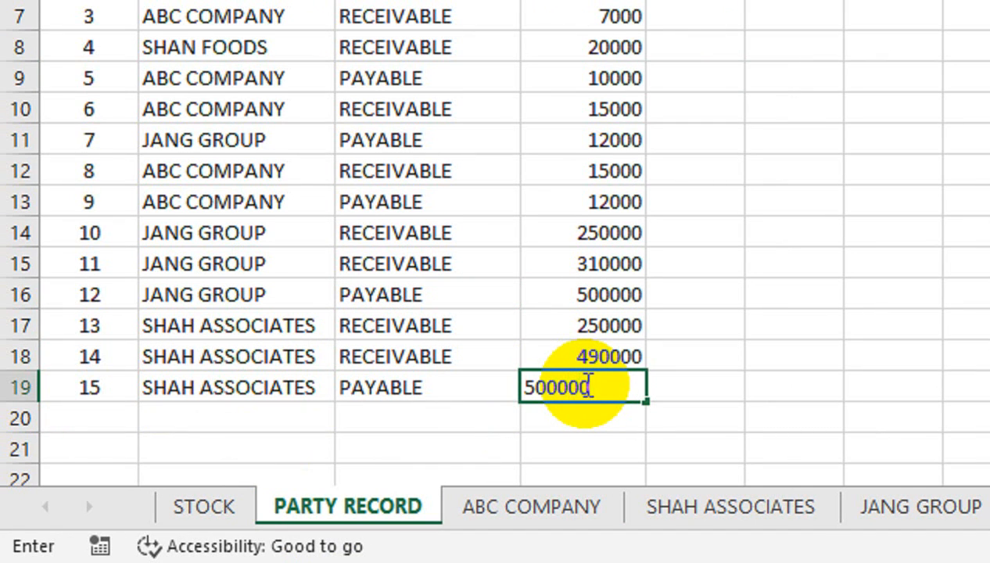
{"action": "key", "text": "Return"}
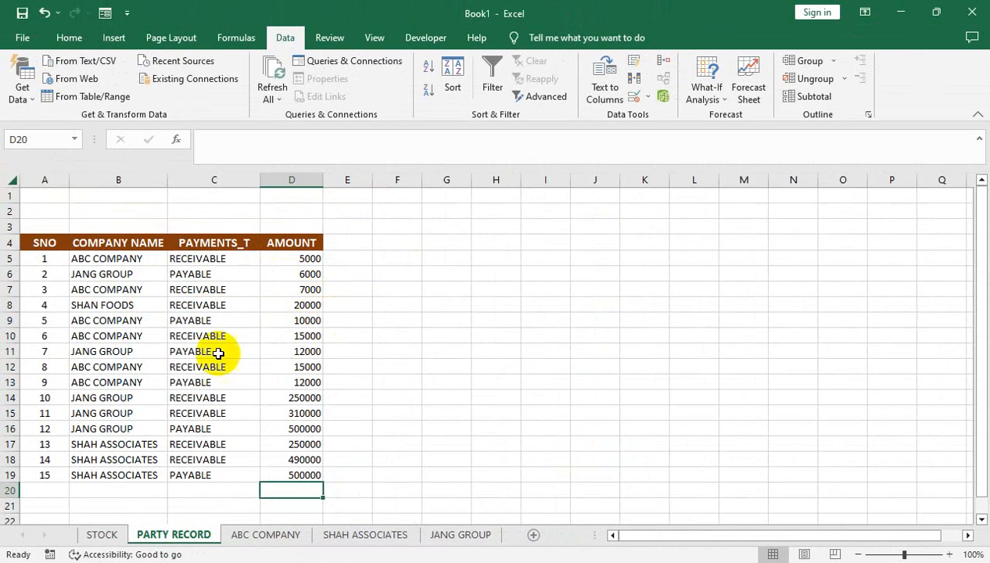
- Merge A1:D3 and enter the title CASH PAYMENTS
{"action": "left_click_drag", "start_coordinate": [63, 196], "coordinate": [296, 209]}
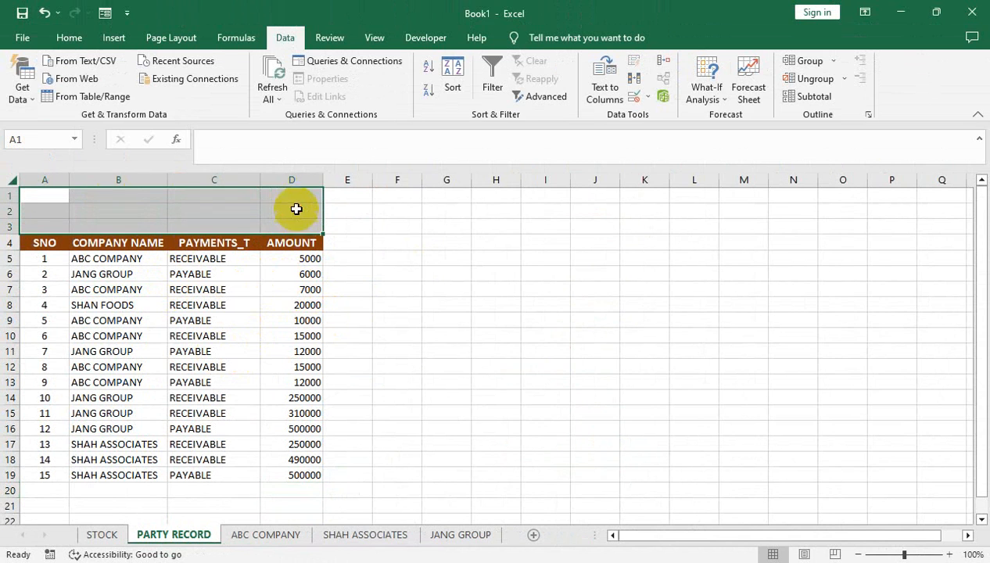
{"action": "left_click", "coordinate": [70, 37]}
{"action": "left_click", "coordinate": [409, 95]}
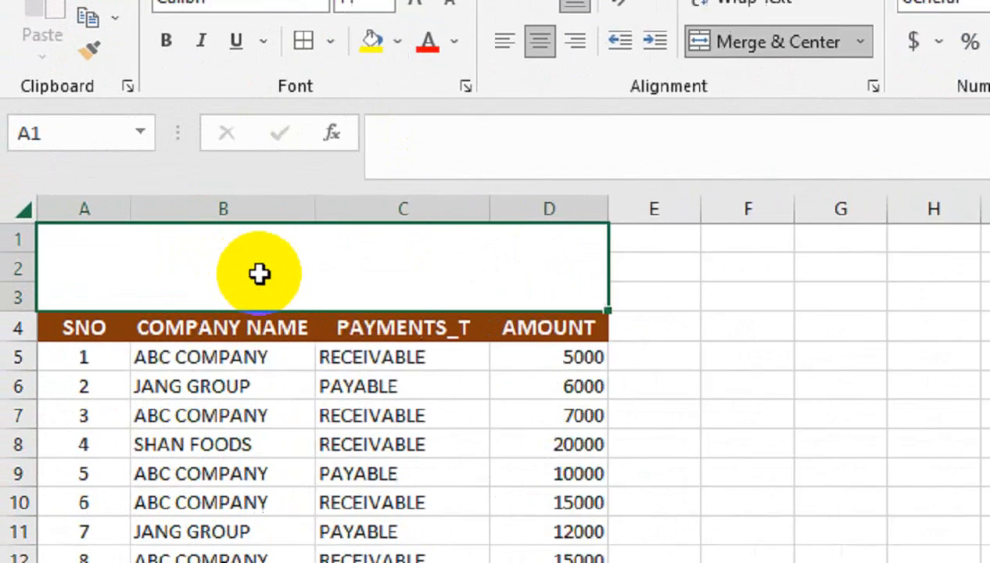
{"action": "type", "text": "CA"}
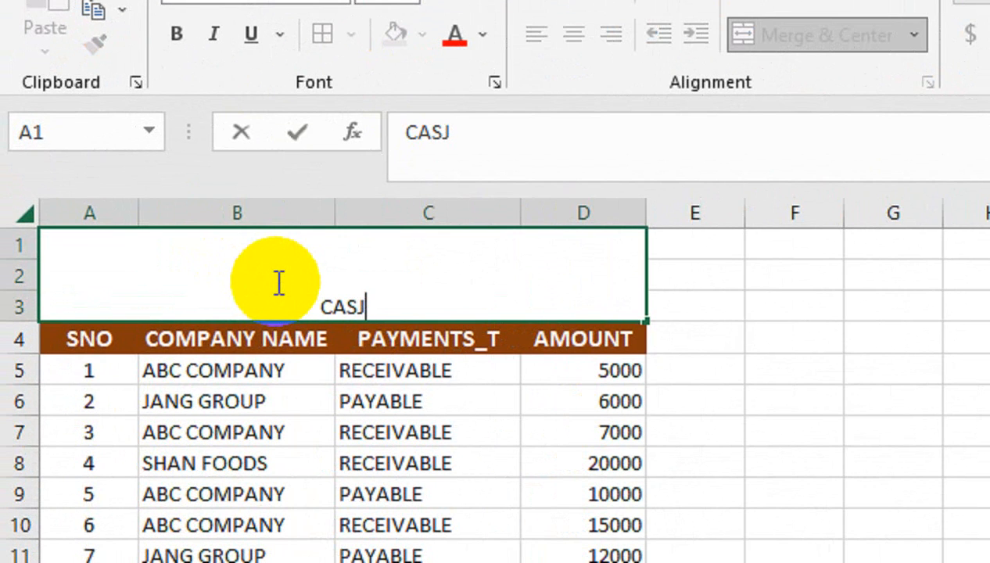
{"action": "type", "text": "SH PAYMENTS"}
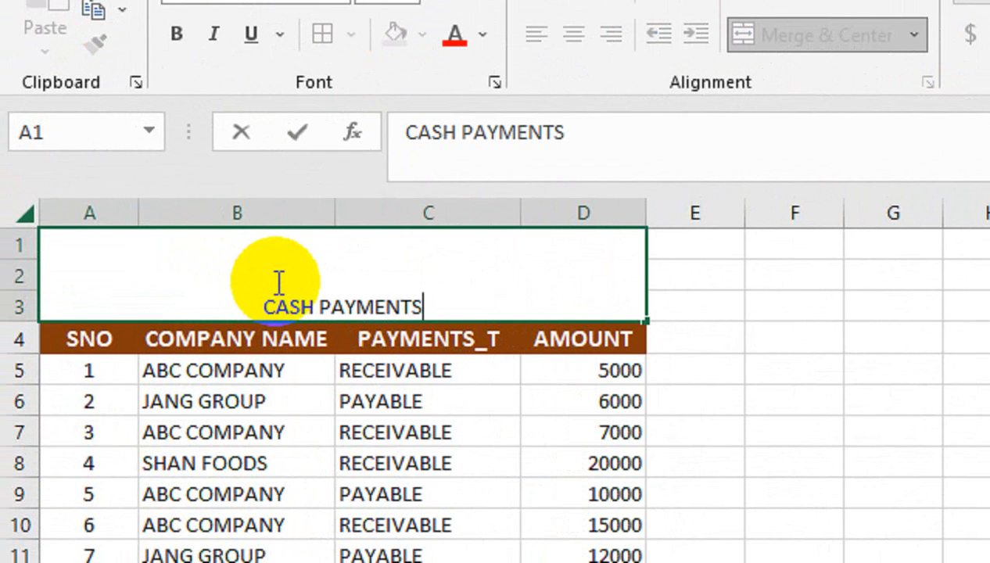
{"action": "key", "text": "Return"}
- Style the title middle-aligned, bold yellow on black fill, with enlarged font size
{"action": "left_click", "coordinate": [276, 283]}
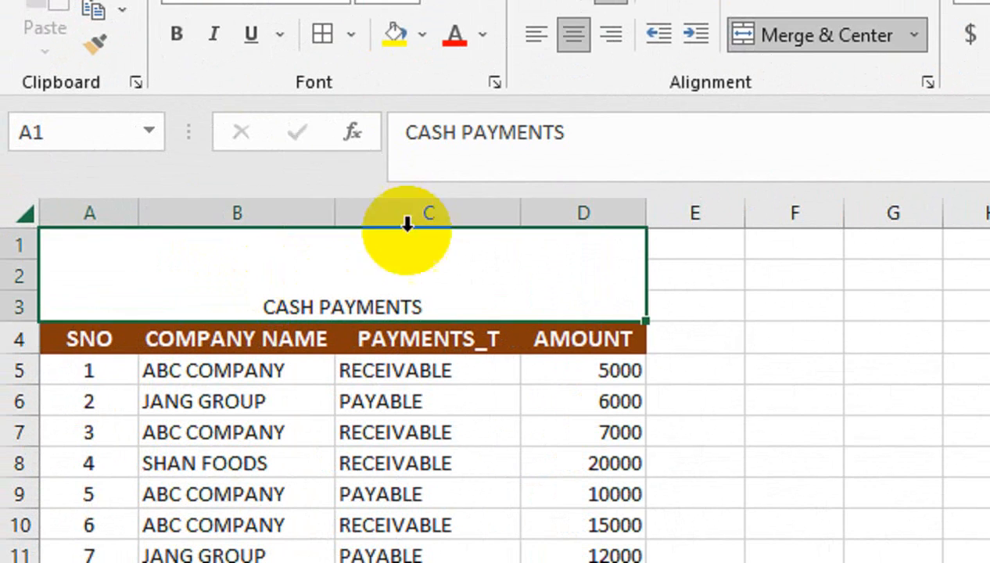
{"action": "left_click", "coordinate": [580, 129]}
{"action": "left_click", "coordinate": [422, 181]}
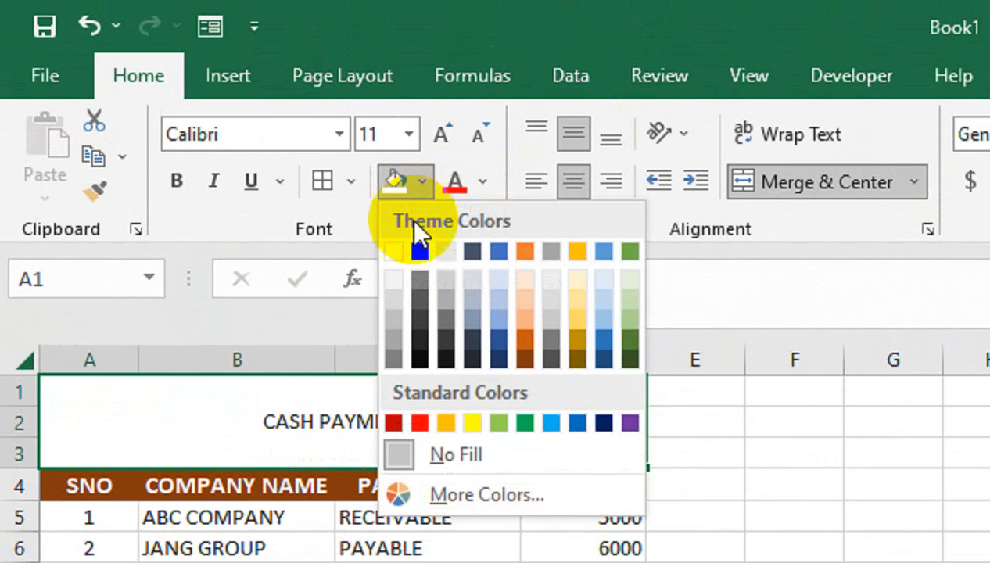
{"action": "left_click", "coordinate": [420, 250]}
{"action": "left_click", "coordinate": [176, 181]}
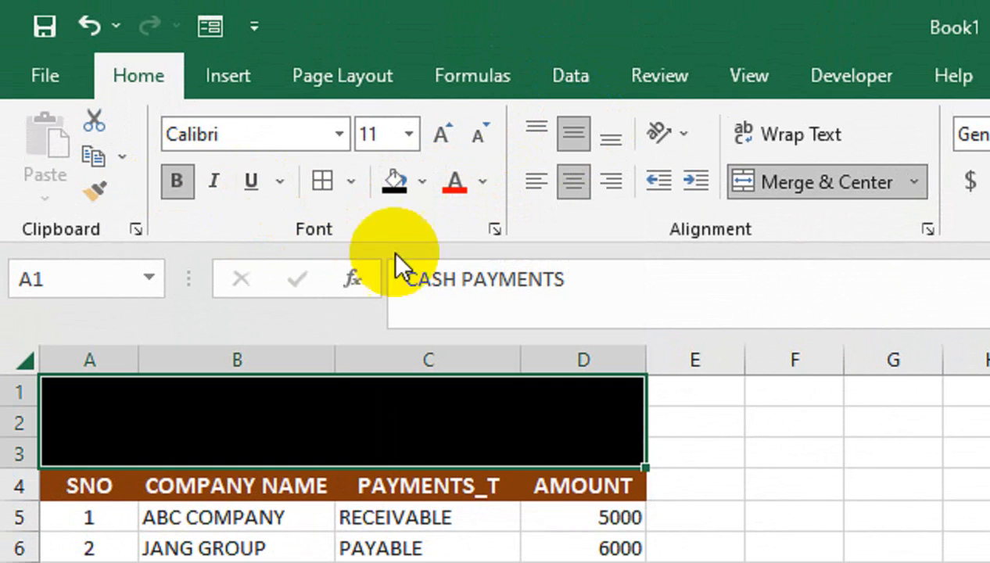
{"action": "left_click", "coordinate": [482, 181]}
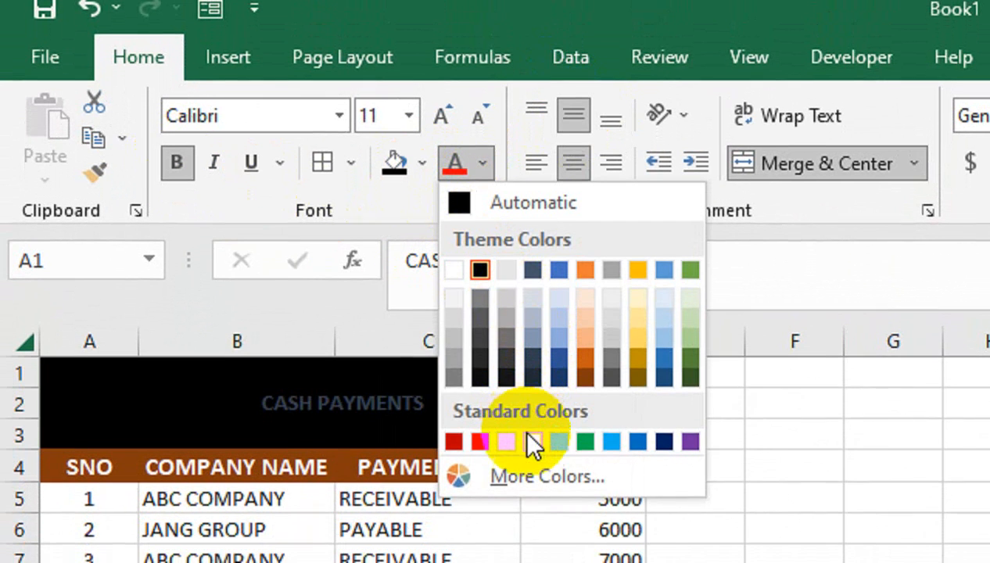
{"action": "left_click", "coordinate": [532, 442]}
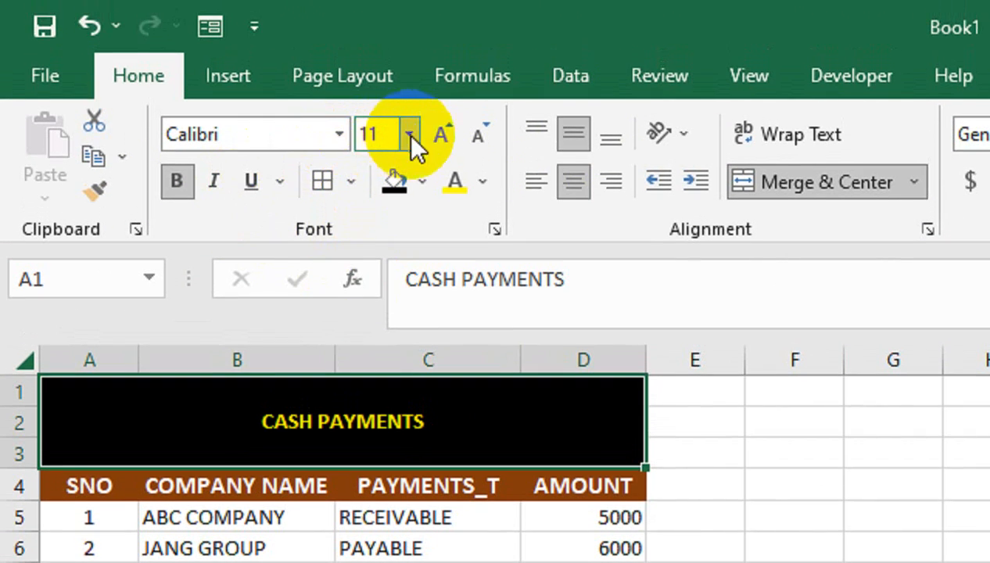
{"action": "left_click", "coordinate": [440, 117]}
{"action": "left_click", "coordinate": [439, 136]}
{"action": "left_click", "coordinate": [440, 136]}
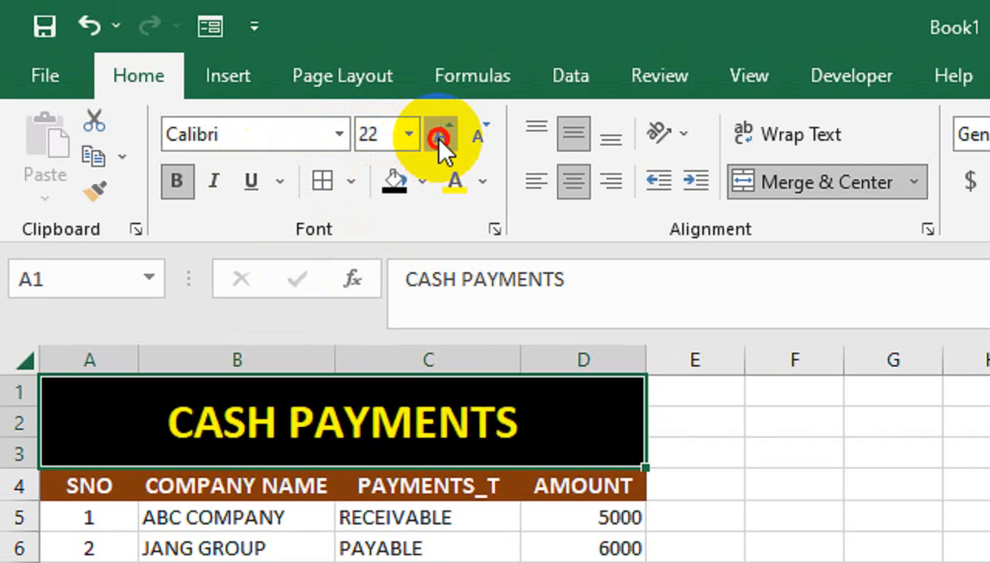
{"action": "left_click", "coordinate": [439, 136]}
{"action": "left_click", "coordinate": [440, 136]}
{"action": "left_click", "coordinate": [370, 522]}
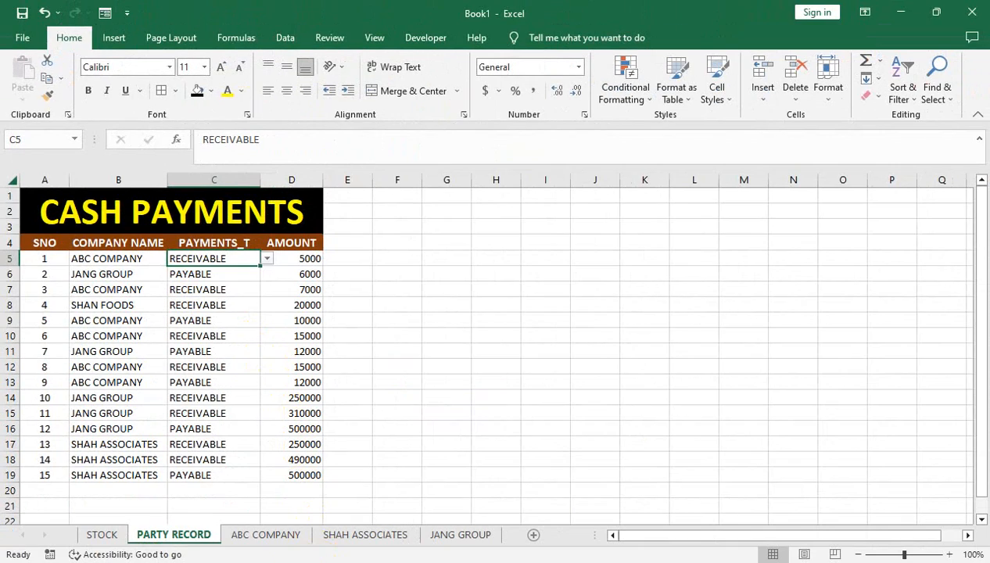
{"action": "left_click", "coordinate": [266, 535]}
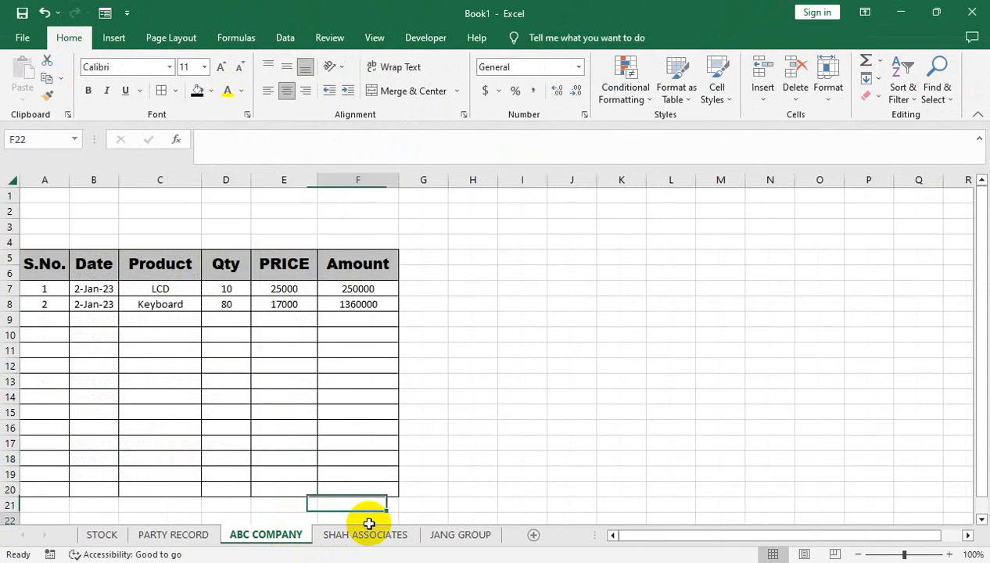
- On SHAH ASSOCIATES, start entry 3 in A9 dated 3-Jan-23
{"action": "left_click", "coordinate": [365, 535]}
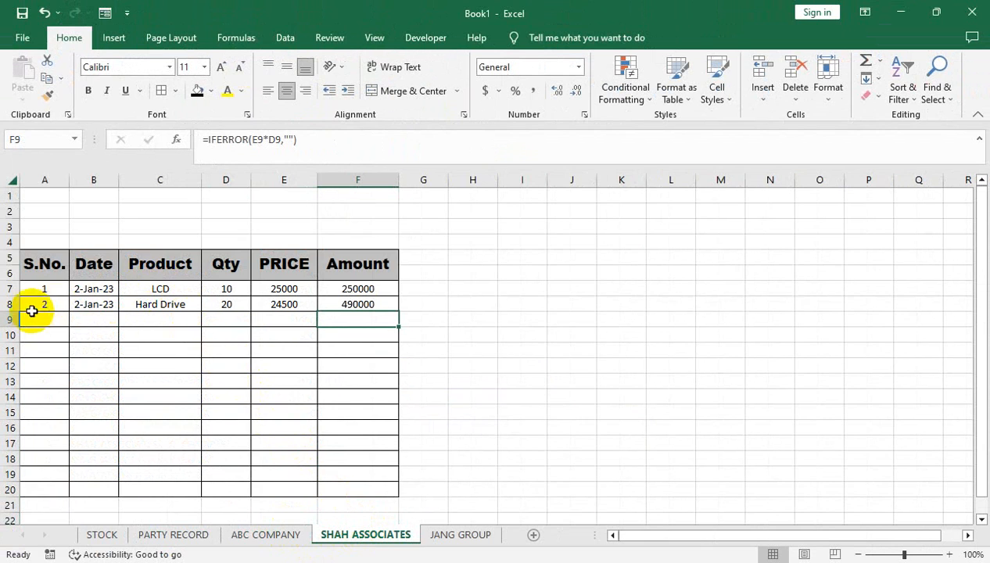
{"action": "left_click", "coordinate": [43, 319]}
{"action": "type", "text": "3"}
{"action": "key", "text": "Return"}
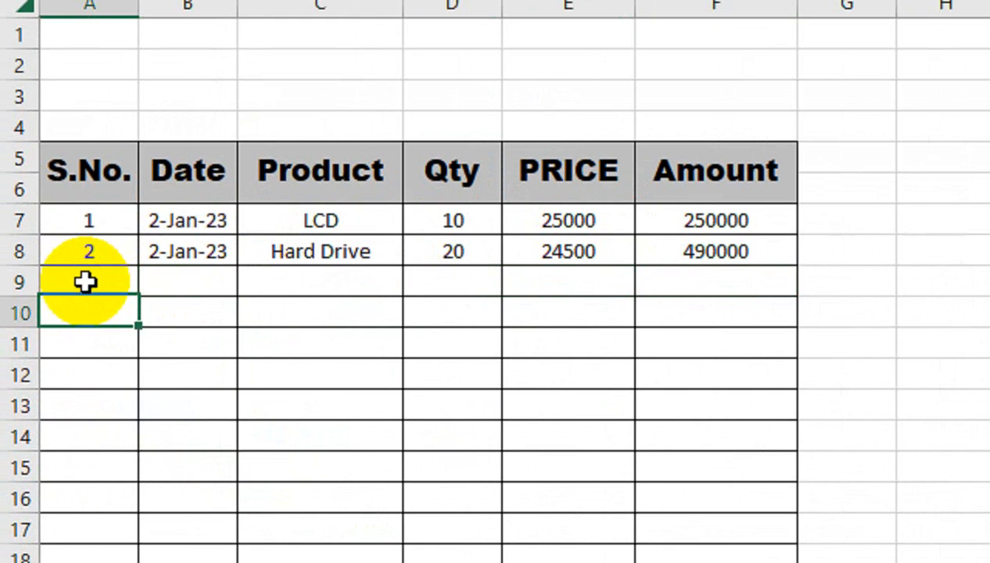
{"action": "left_click", "coordinate": [212, 288]}
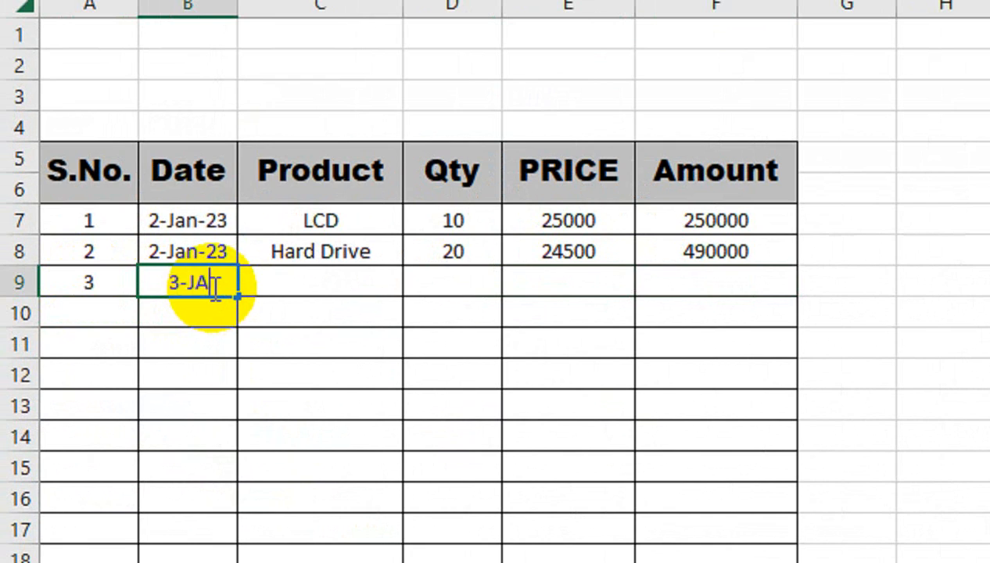
{"action": "type", "text": "3-JAN-2"}
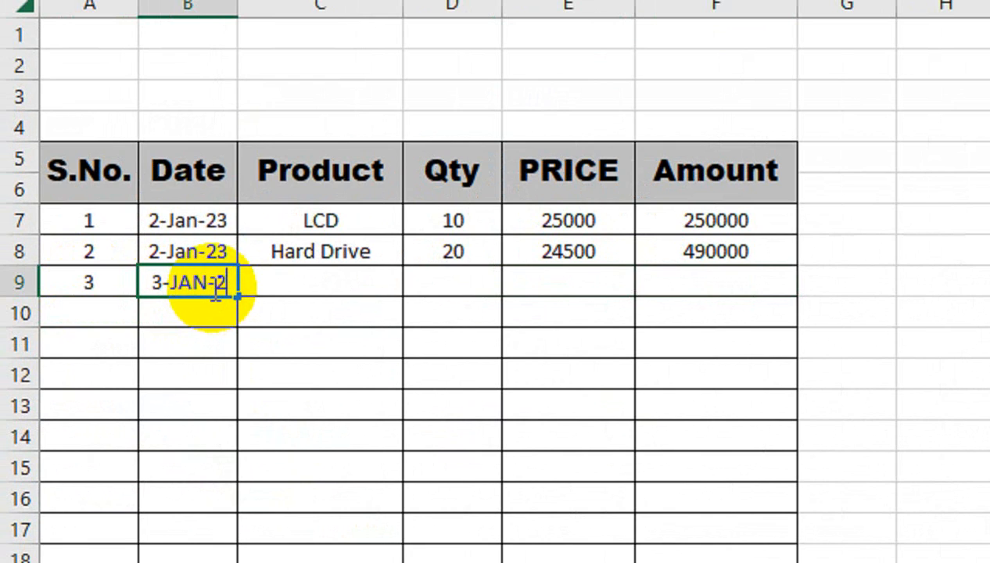
{"action": "type", "text": "3"}
{"action": "key", "text": "Tab"}
- Choose Power Supply in C9 and enter quantity 10, totalling 165000
{"action": "left_click", "coordinate": [417, 280]}
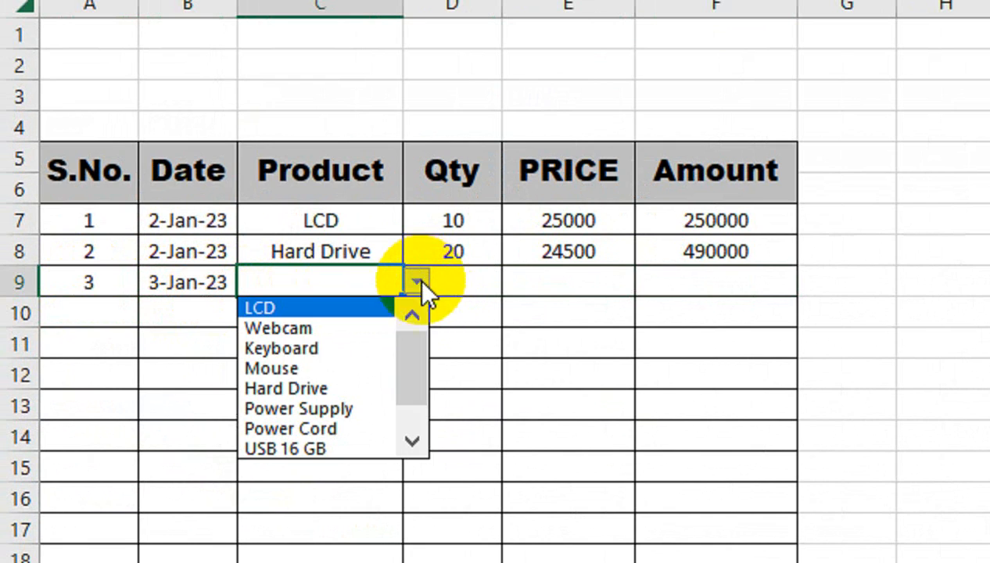
{"action": "left_click", "coordinate": [351, 407]}
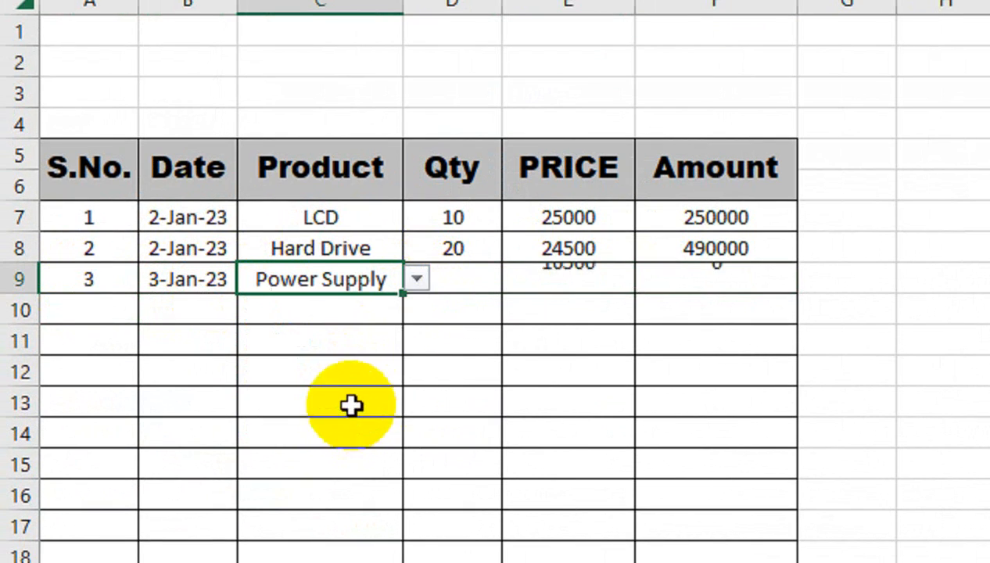
{"action": "left_click", "coordinate": [468, 275]}
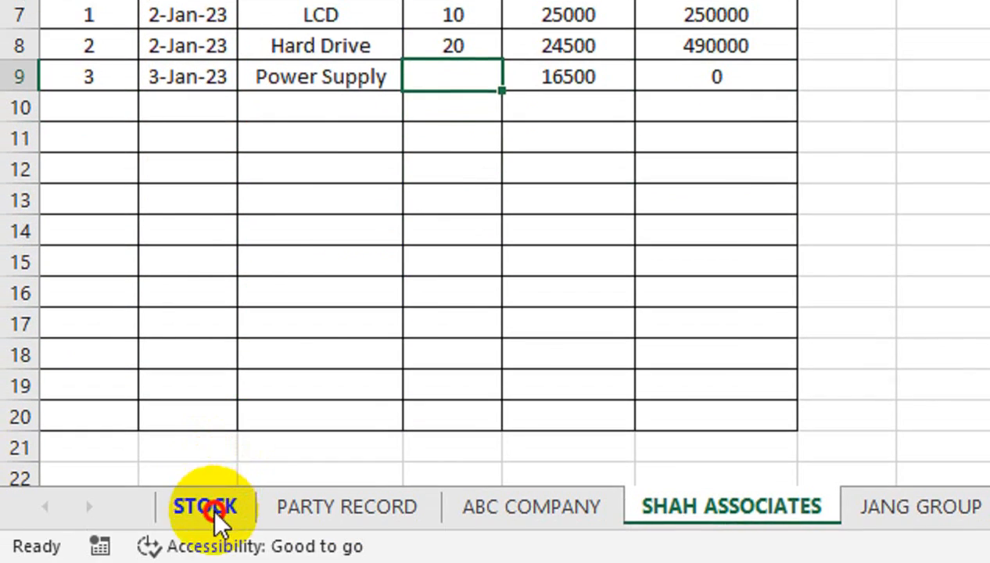
{"action": "left_click", "coordinate": [220, 523]}
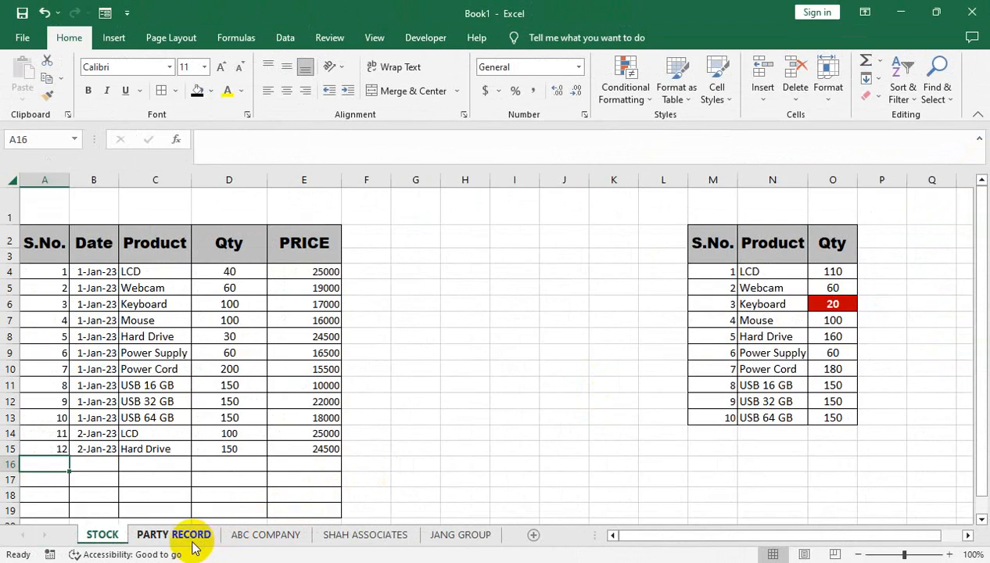
{"action": "left_click", "coordinate": [193, 538]}
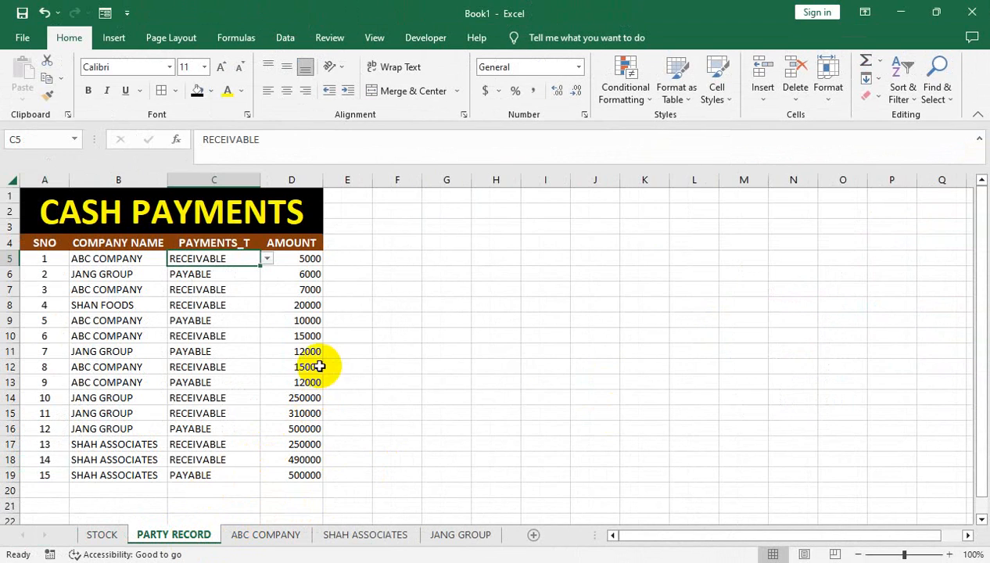
{"action": "left_click", "coordinate": [266, 534]}
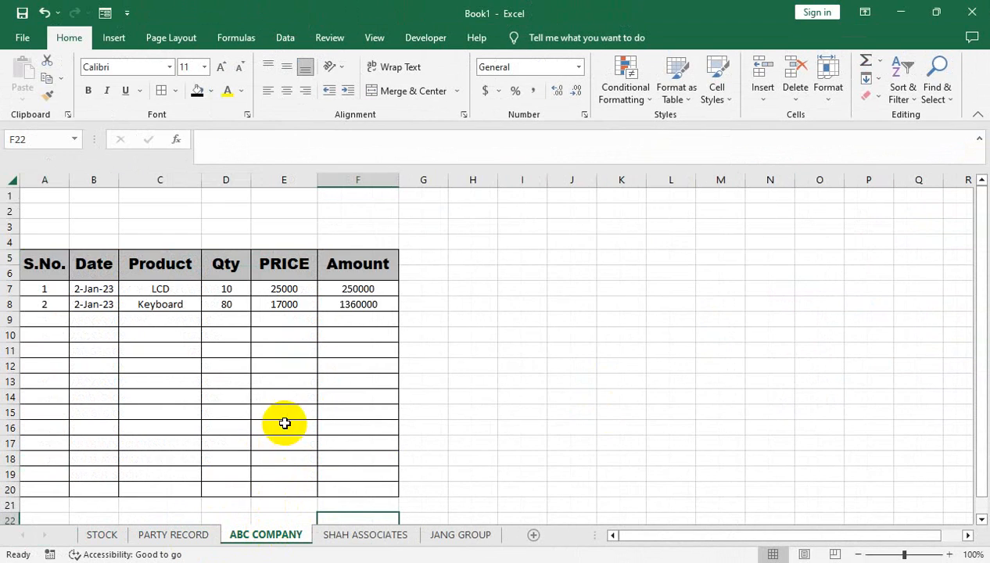
{"action": "left_click", "coordinate": [333, 532]}
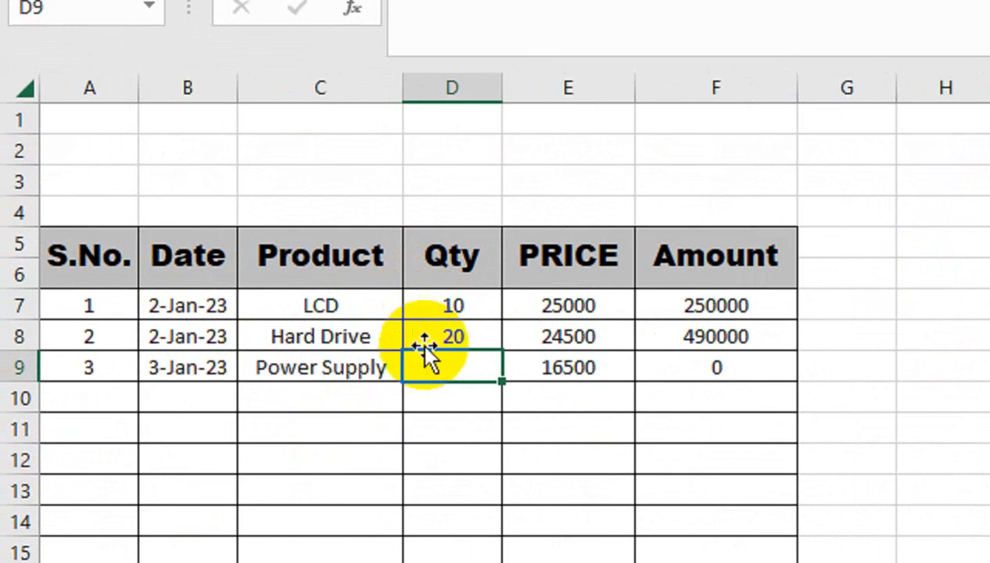
{"action": "key", "text": "Tab"}
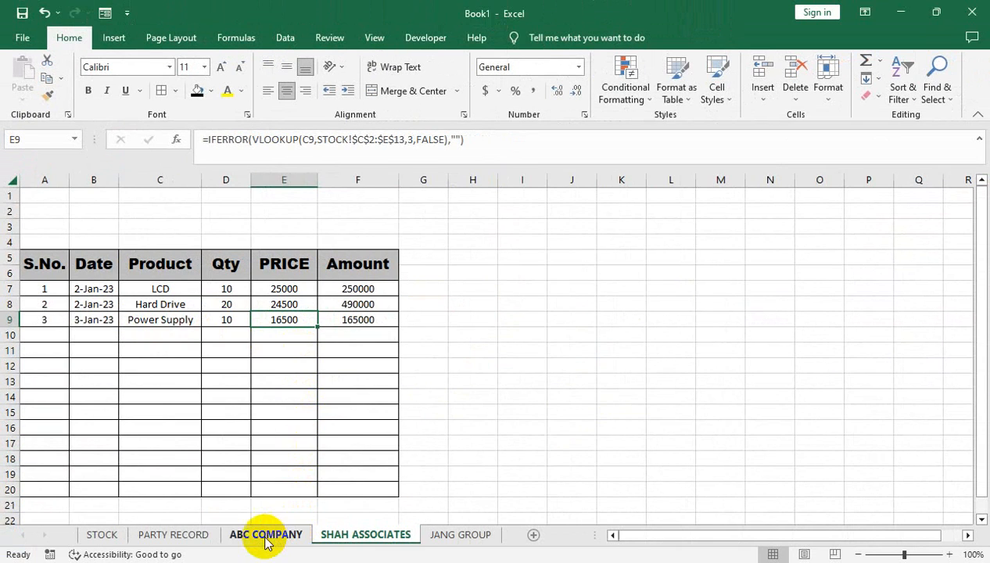
{"action": "left_click", "coordinate": [266, 535]}
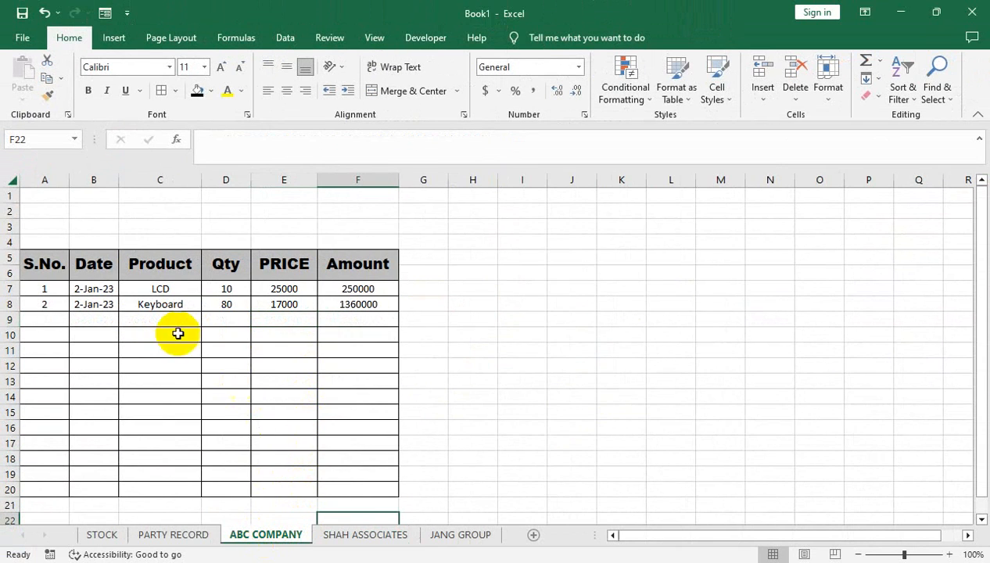
- Fill row 9 as entry 3: dated 3-Jan-22, product USB 16 GB, quantity 20
{"action": "left_click", "coordinate": [45, 323]}
{"action": "type", "text": "3"}
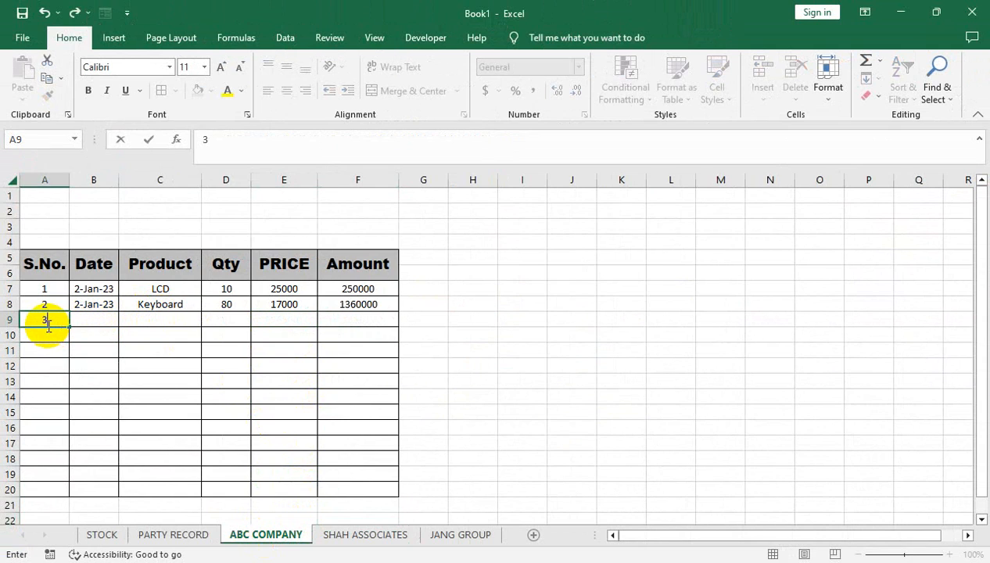
{"action": "key", "text": "Tab"}
{"action": "type", "text": "3-"}
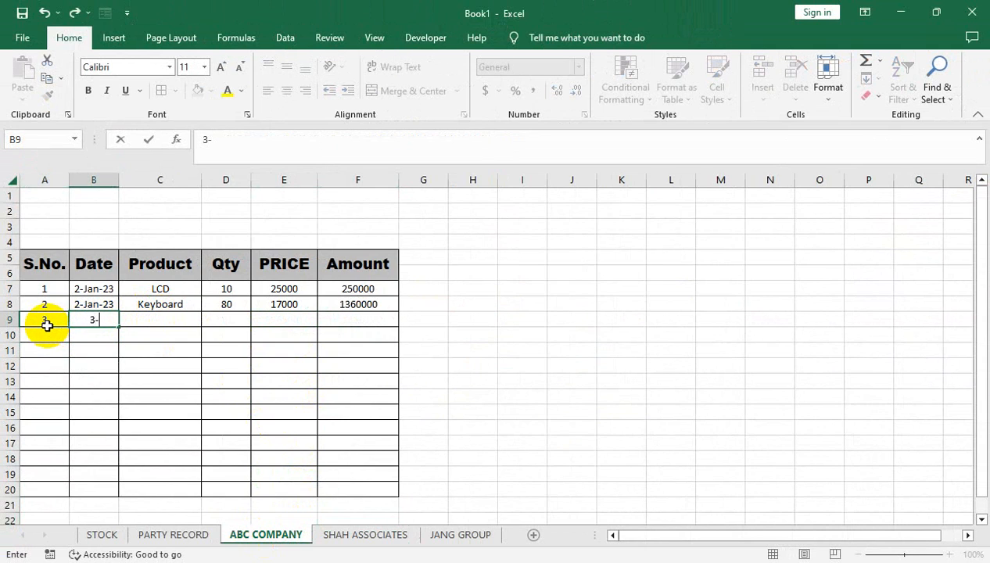
{"action": "type", "text": "JAN-22"}
{"action": "key", "text": "Tab"}
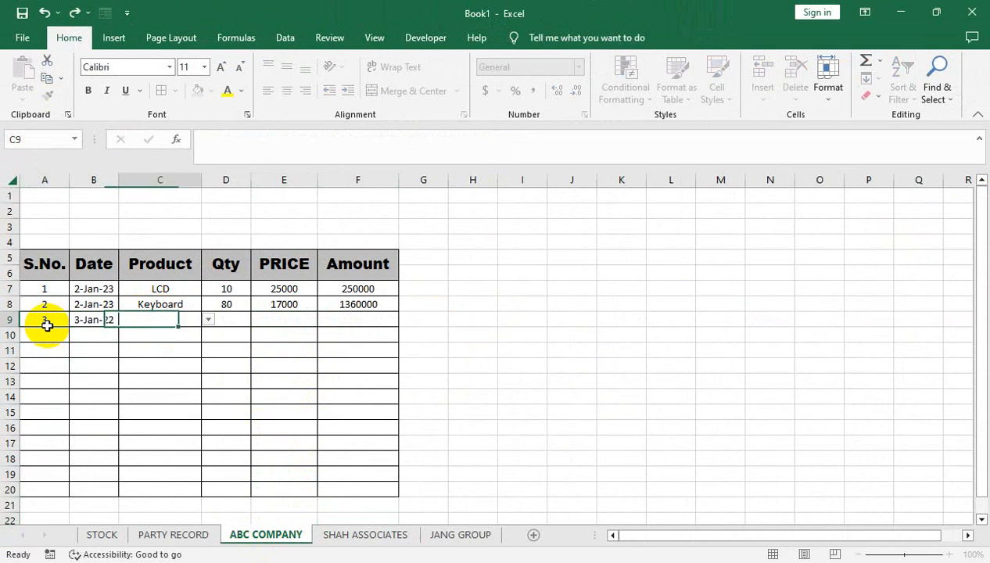
{"action": "left_click", "coordinate": [210, 320]}
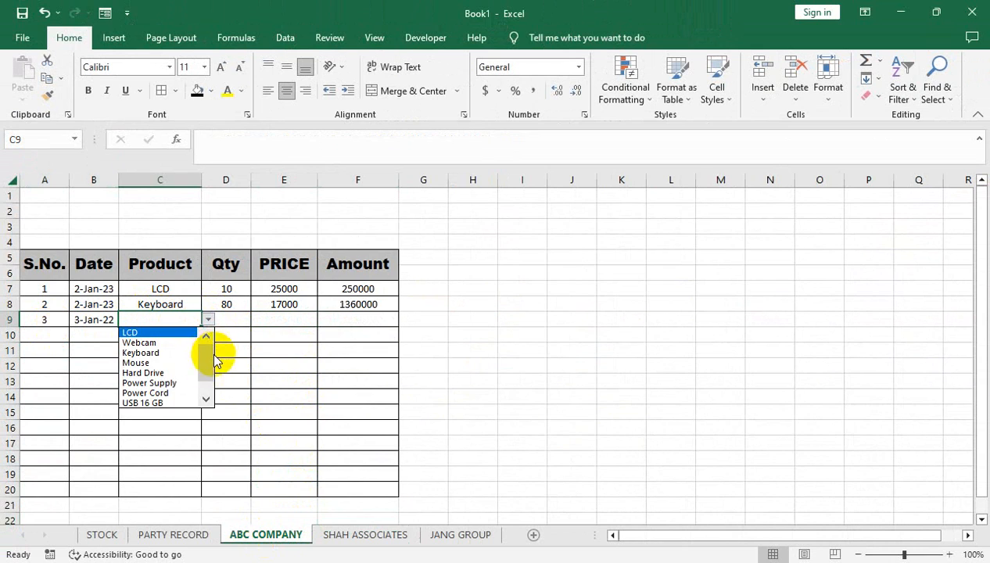
{"action": "left_click", "coordinate": [166, 404]}
{"action": "left_click", "coordinate": [240, 322]}
{"action": "type", "text": "2"}
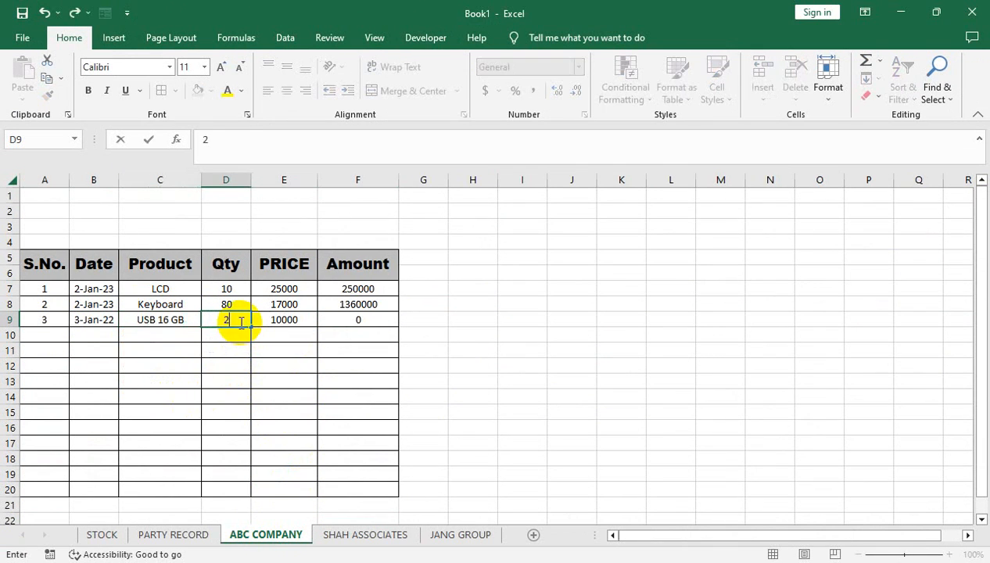
{"action": "key", "text": "Tab"}
{"action": "key", "text": "Tab"}
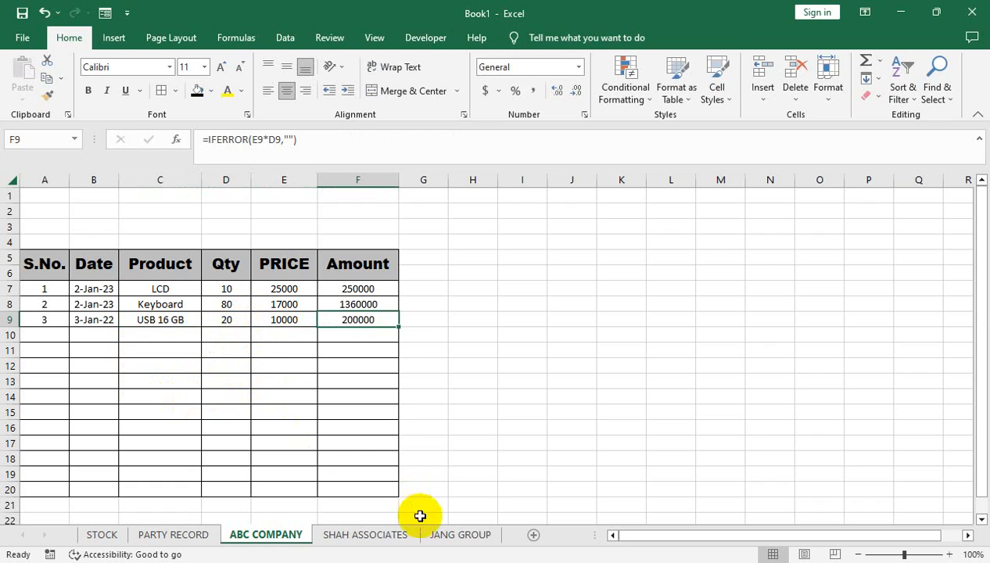
{"action": "left_click", "coordinate": [437, 534]}
- Fill JANG GROUP row 9 as entry 3: dated 3-Jan-22, product USB 64 GB, quantity 10
{"action": "left_click", "coordinate": [43, 318]}
{"action": "type", "text": "3"}
{"action": "key", "text": "Tab"}
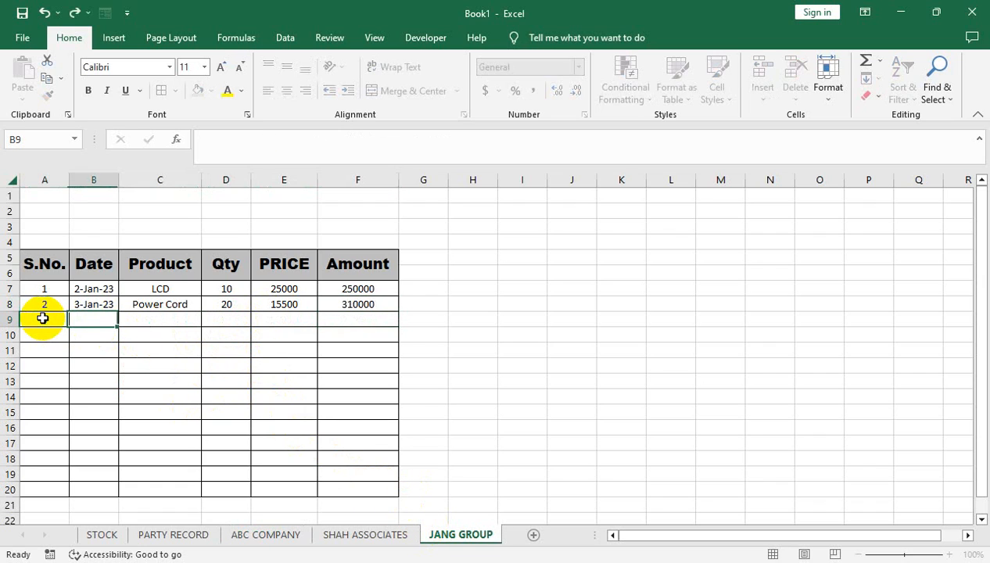
{"action": "type", "text": "3-JAN"}
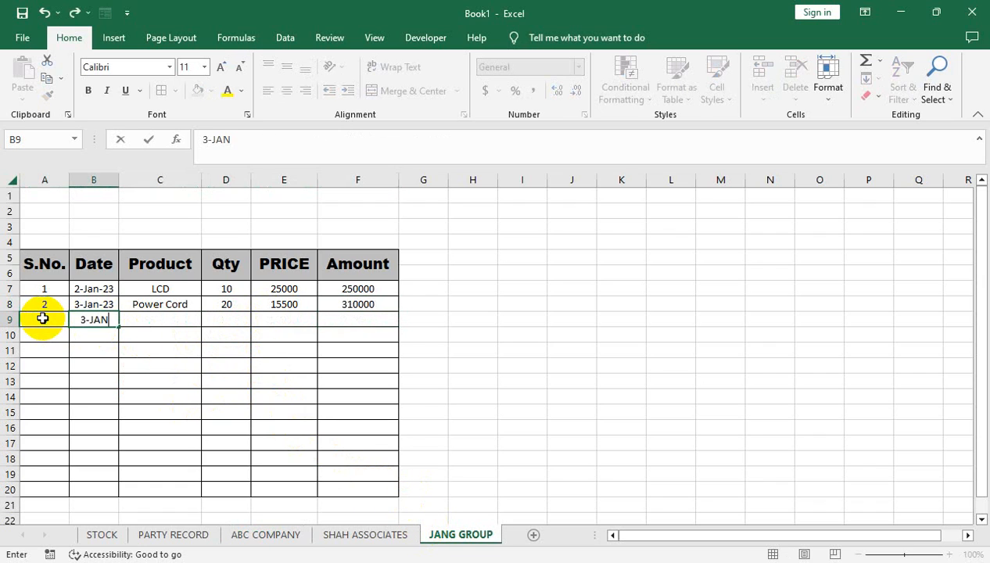
{"action": "type", "text": "-22"}
{"action": "key", "text": "Tab"}
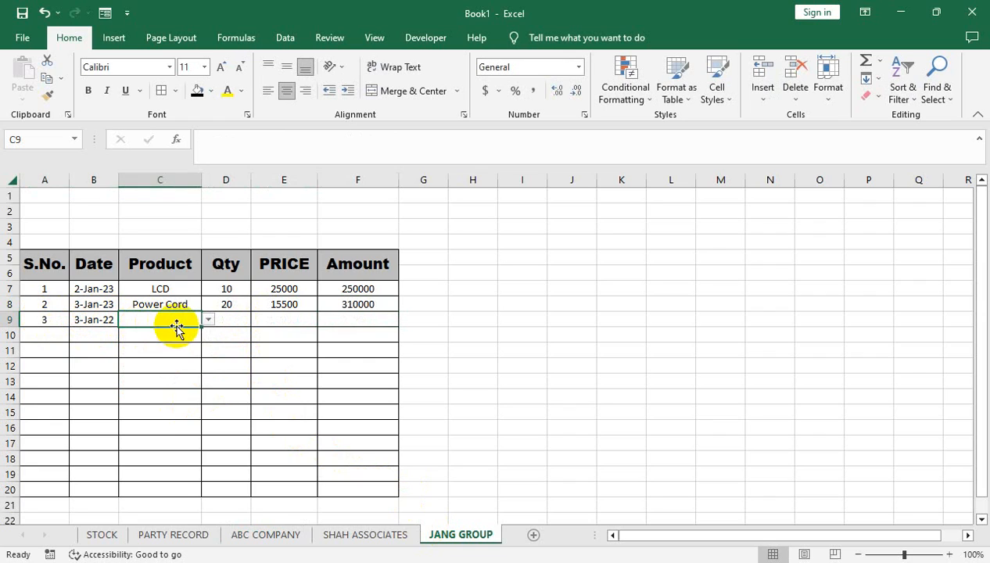
{"action": "left_click", "coordinate": [208, 319]}
{"action": "scroll", "coordinate": [205, 354], "scroll_direction": "down", "scroll_amount": 2}
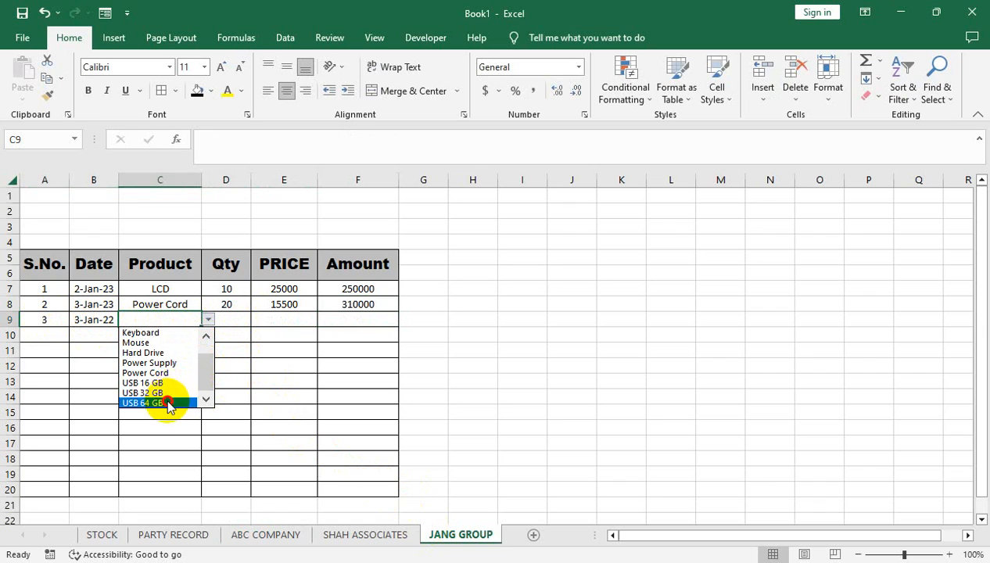
{"action": "left_click", "coordinate": [168, 402]}
{"action": "left_click", "coordinate": [238, 319]}
{"action": "type", "text": "10"}
{"action": "key", "text": "Tab"}
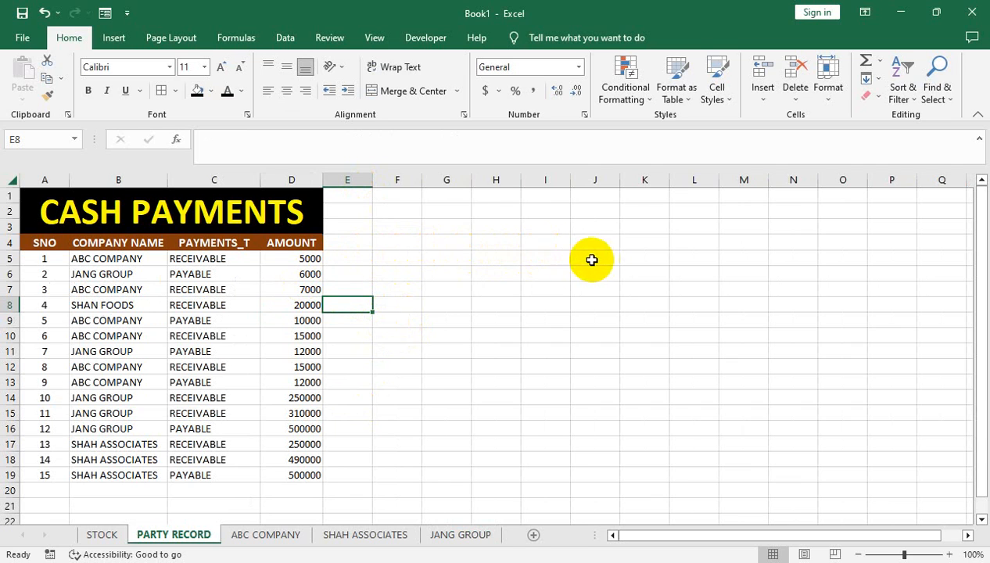
- Move through the party sheets to reach PARTY RECORD
{"action": "left_click", "coordinate": [336, 537]}
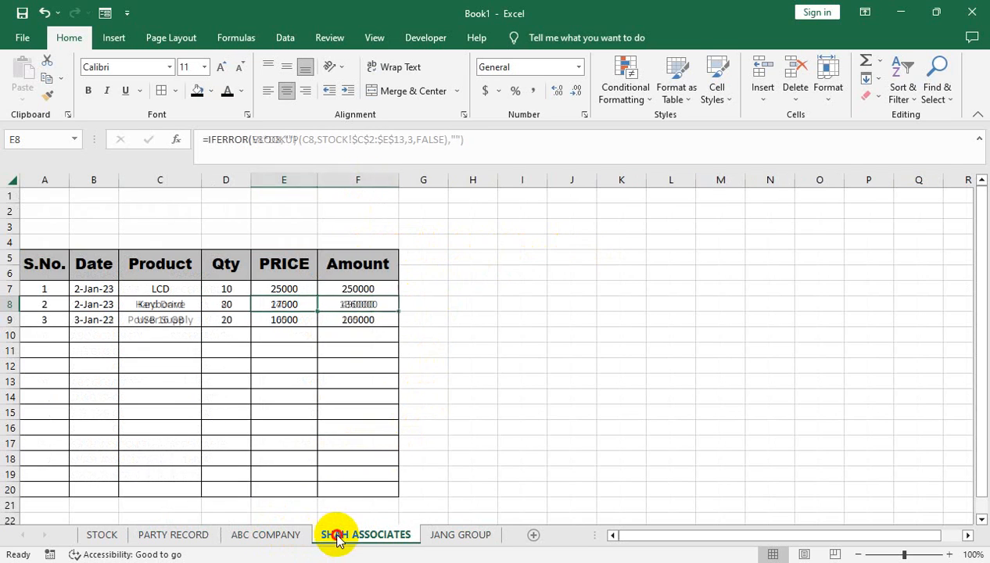
{"action": "left_click", "coordinate": [456, 536]}
{"action": "left_click", "coordinate": [205, 533]}
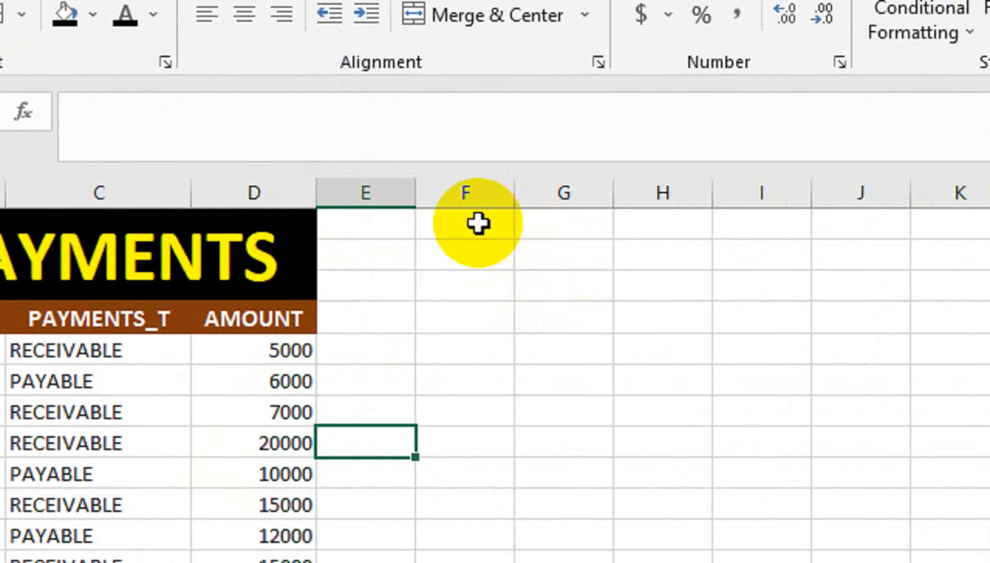
- Enter LEDGER, ABC, ADDRESS and CONTACT down column G from G1
{"action": "left_click", "coordinate": [531, 226]}
{"action": "type", "text": "LEDGER"}
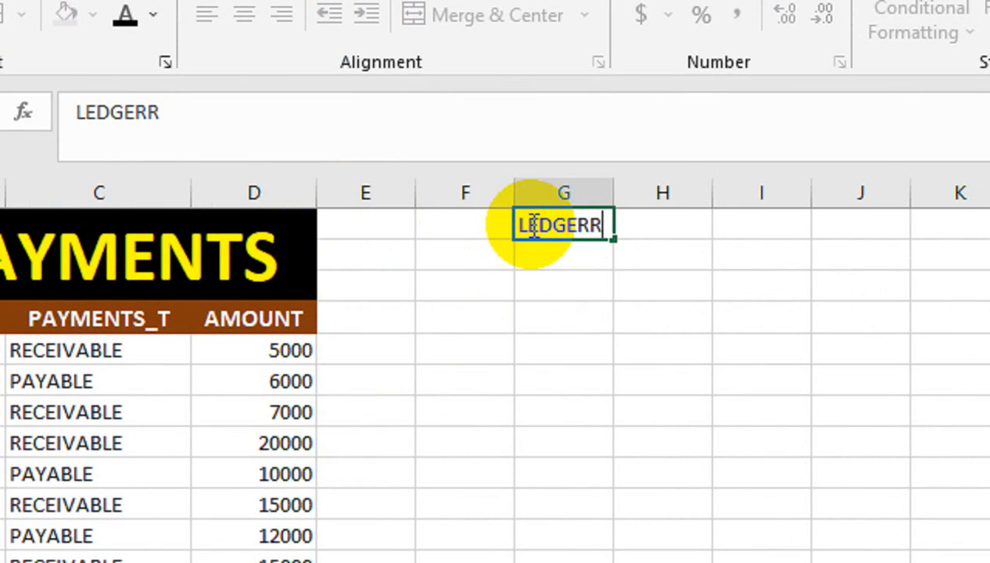
{"action": "key", "text": "Return"}
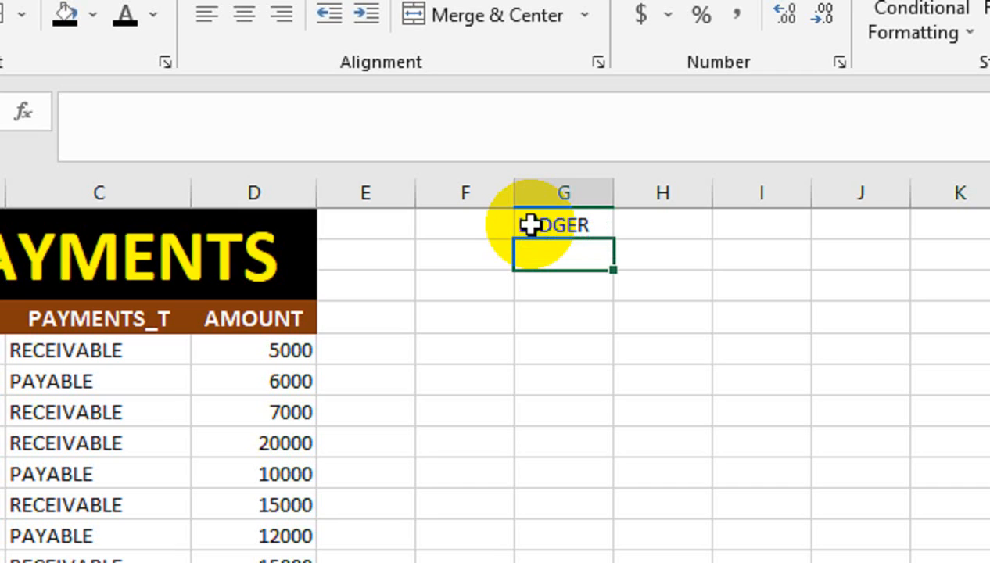
{"action": "type", "text": "ABC"}
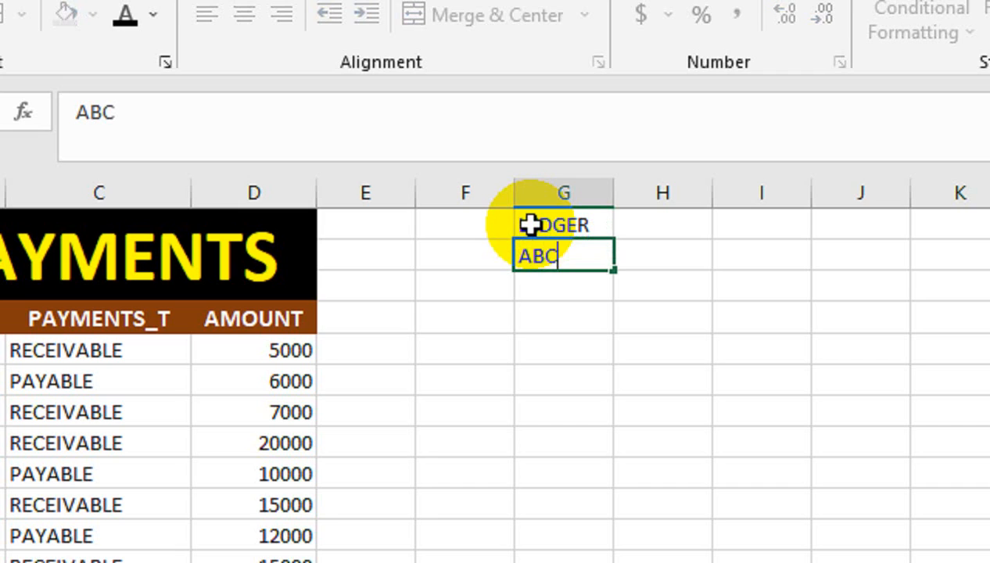
{"action": "key", "text": "Return"}
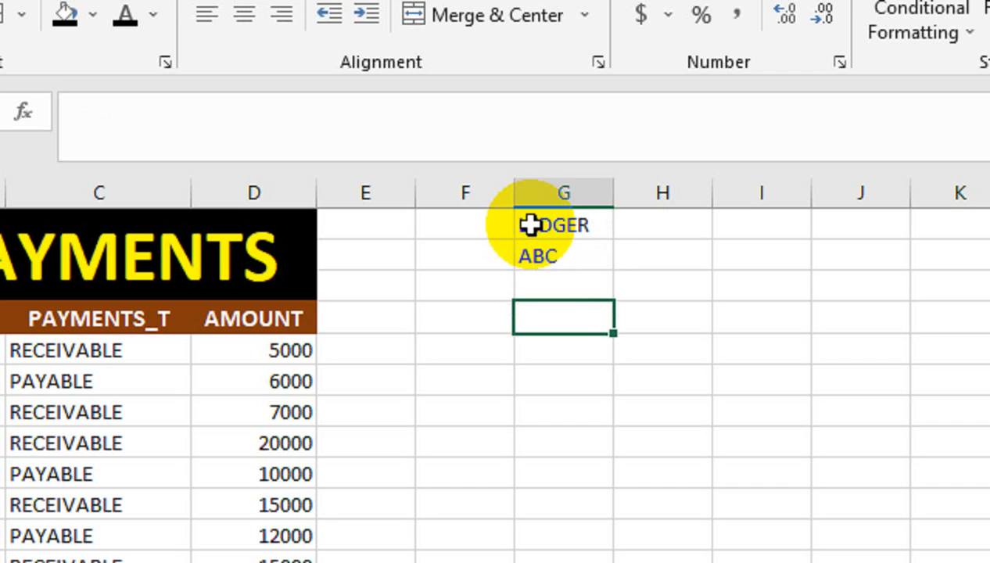
{"action": "type", "text": "ADDRESS"}
{"action": "key", "text": "Return"}
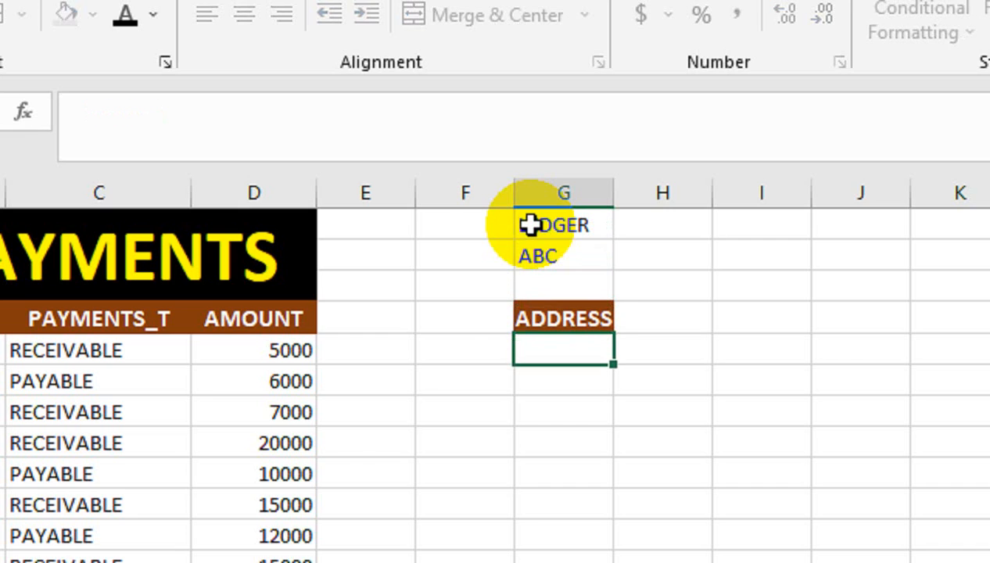
{"action": "type", "text": "CONTACT"}
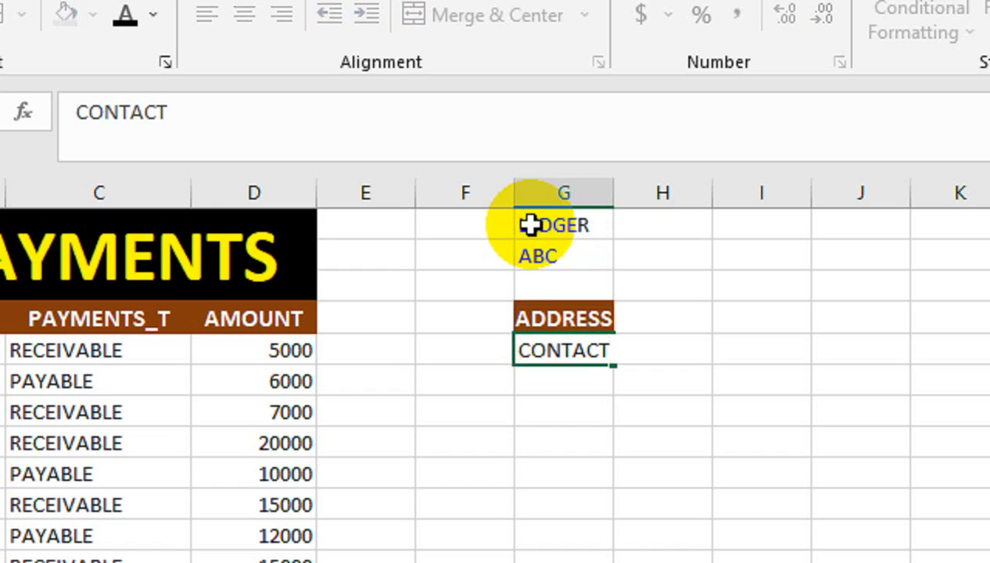
{"action": "key", "text": "Tab"}
{"action": "key", "text": "Tab"}
{"action": "key", "text": "Tab"}
{"action": "key", "text": "Tab"}
{"action": "key", "text": "Tab"}
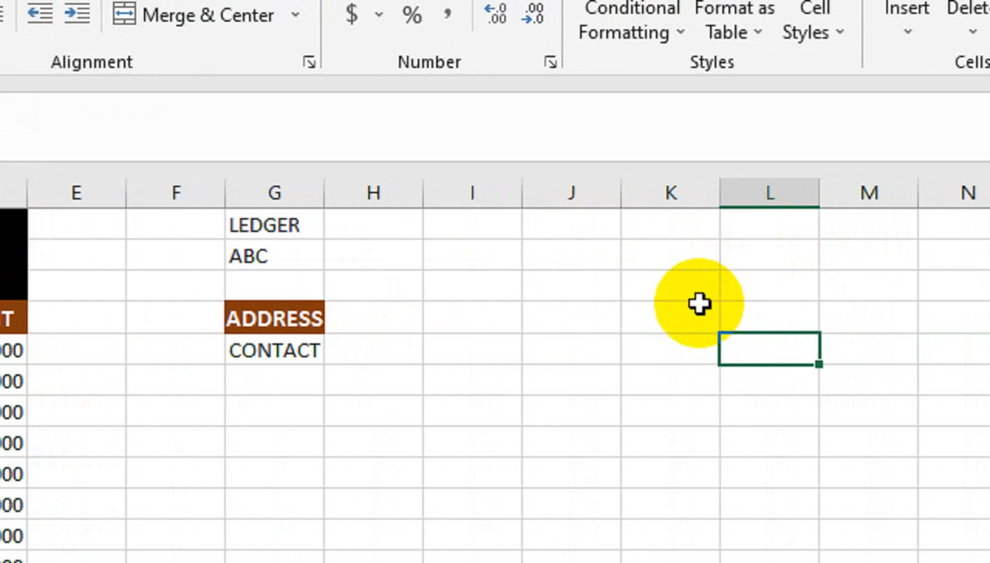
{"action": "key", "text": "Left"}
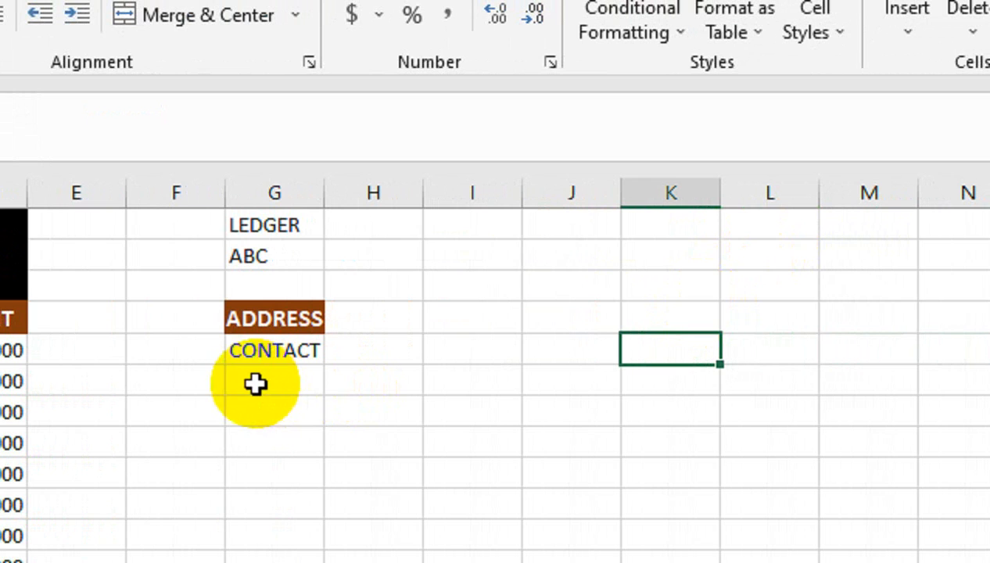
- Enter DATE and PARTICULARS headings in row 7 and AutoFit column H
{"action": "key", "text": "Left"}
{"action": "left_click", "coordinate": [260, 423]}
{"action": "type", "text": "DATE"}
{"action": "key", "text": "Tab"}
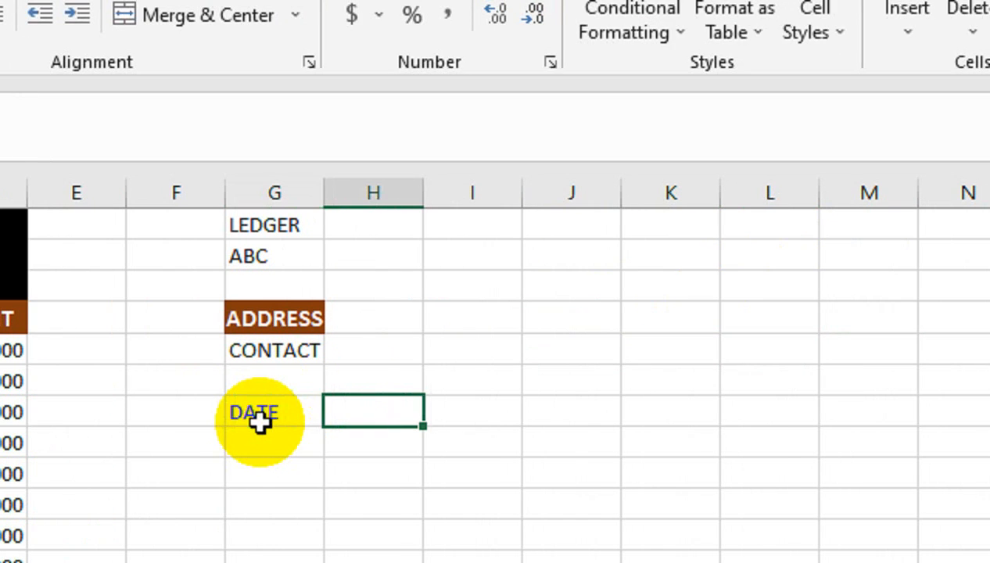
{"action": "type", "text": "PARTI"}
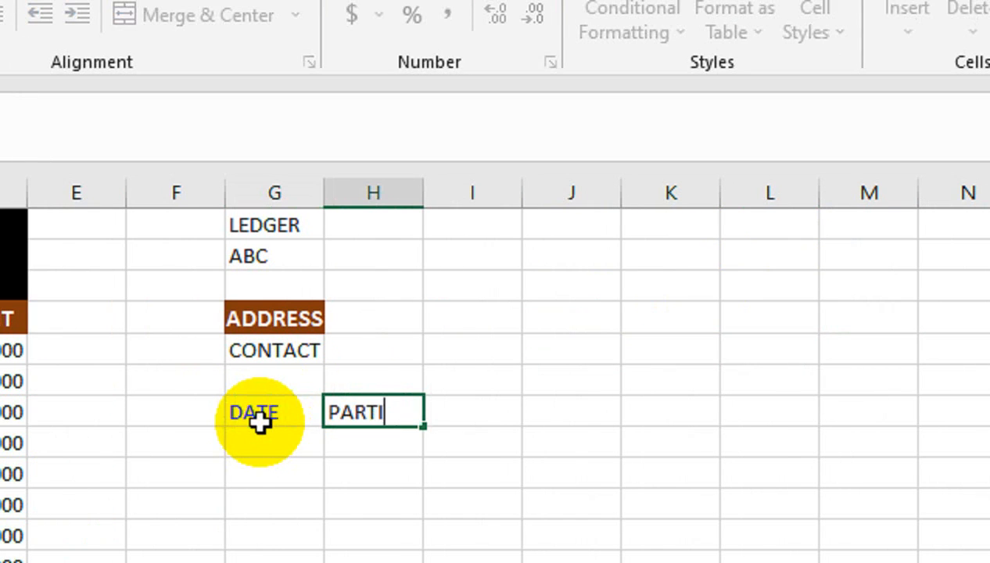
{"action": "type", "text": "CULARS"}
{"action": "key", "text": "Tab"}
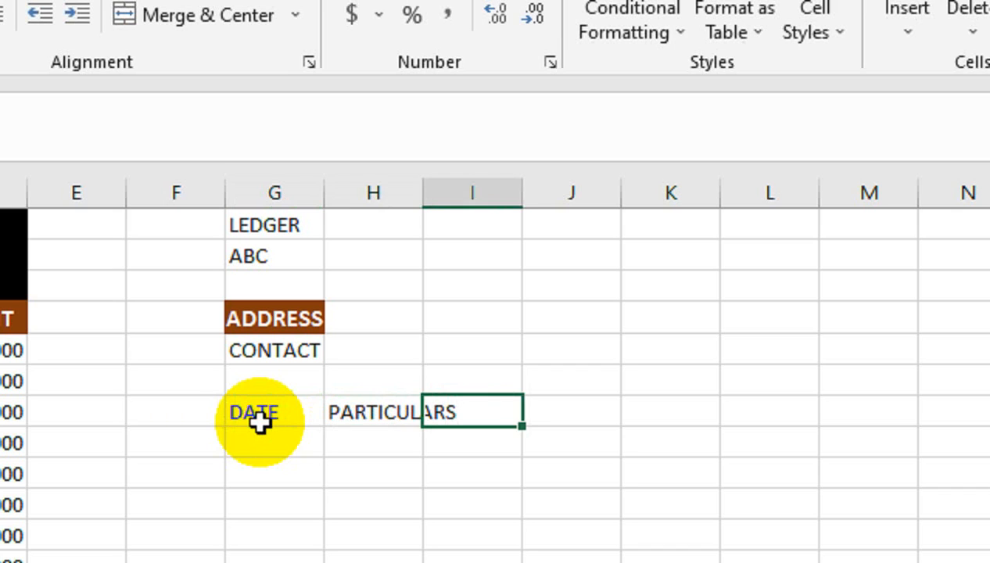
{"action": "key", "text": "Left"}
{"action": "key", "text": "alt+h"}
{"action": "key", "text": "o"}
{"action": "key", "text": "i"}
- Add the DEBIT, CREDIT and BALANCE headings after PARTICULARS
{"action": "key", "text": "Tab"}
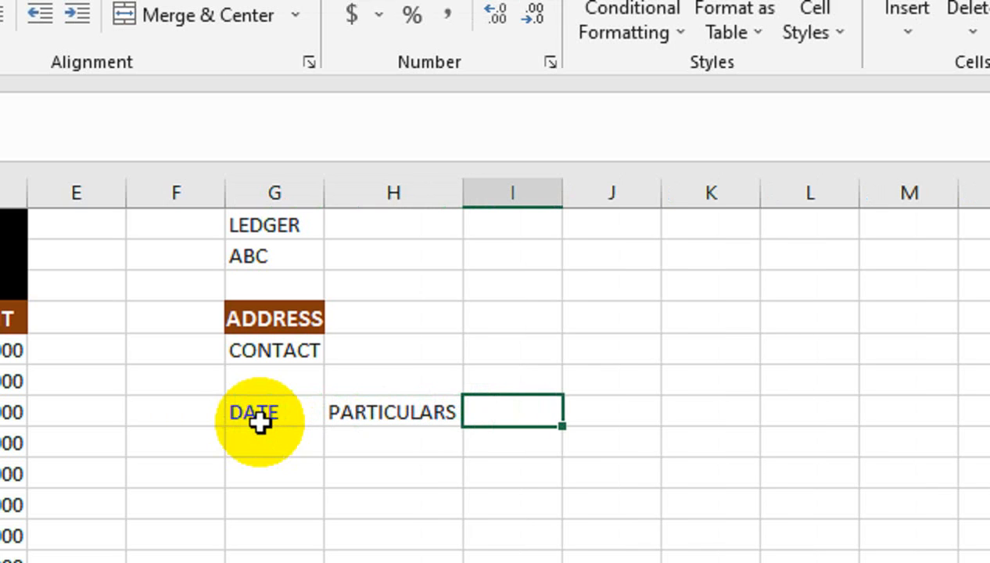
{"action": "type", "text": "DEBIT"}
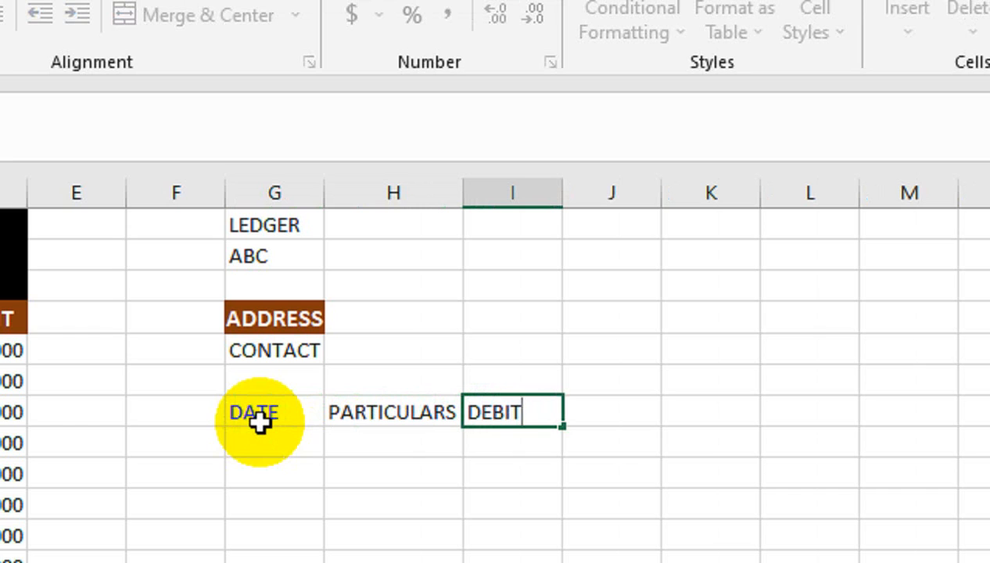
{"action": "key", "text": "Tab"}
{"action": "type", "text": "C"}
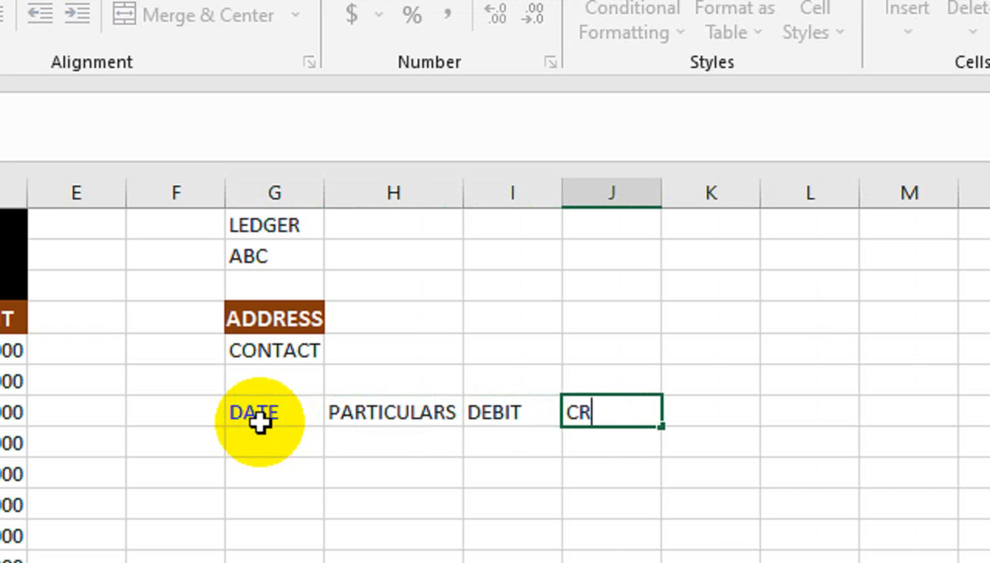
{"action": "key", "text": "Tab"}
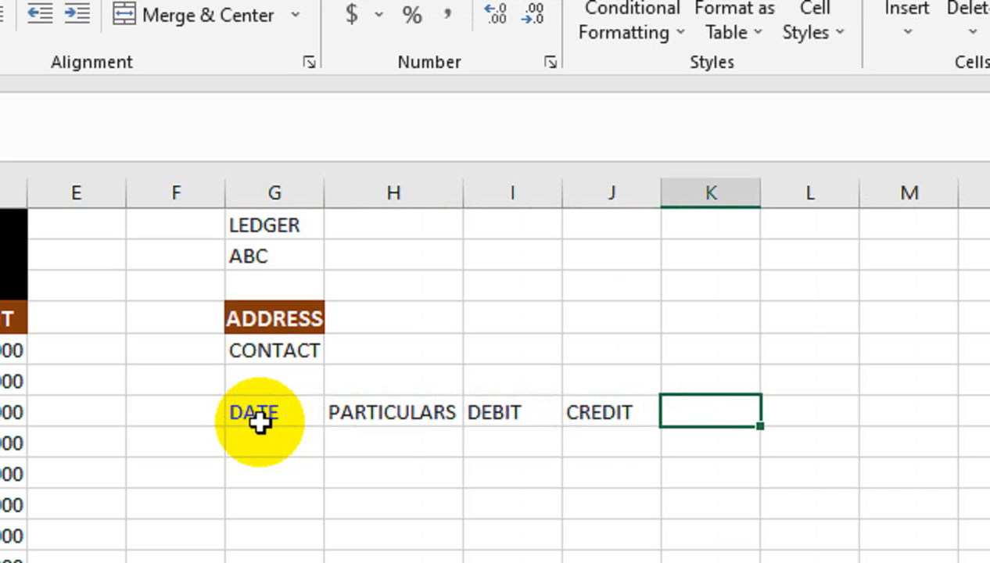
{"action": "type", "text": "BA"}
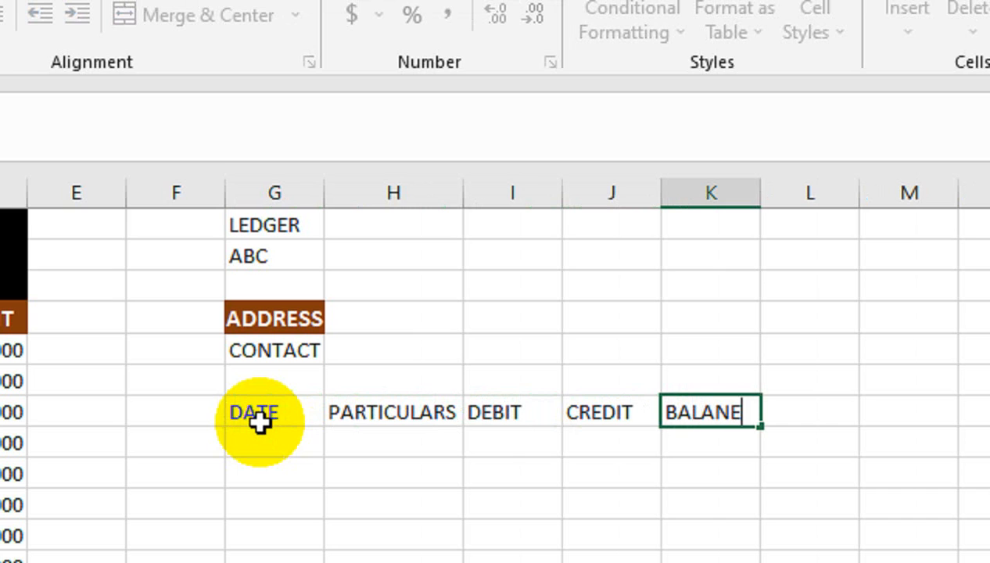
{"action": "type", "text": "LANCE"}
{"action": "key", "text": "Tab"}
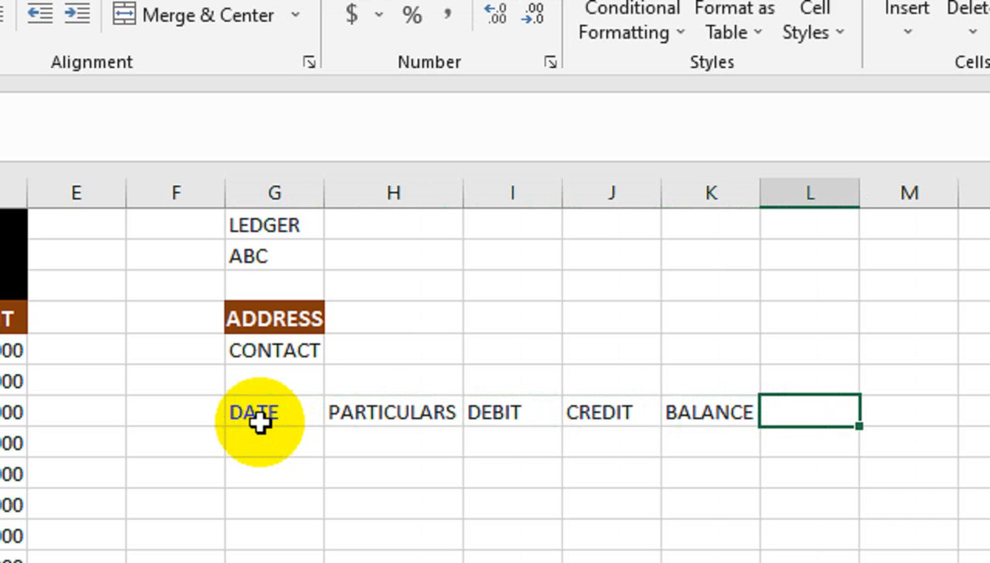
- Move BALANCE to column L and add a Dr/Cr heading in K7
{"action": "left_click_drag", "start_coordinate": [461, 185], "coordinate": [563, 190]}
{"action": "left_click", "coordinate": [745, 412]}
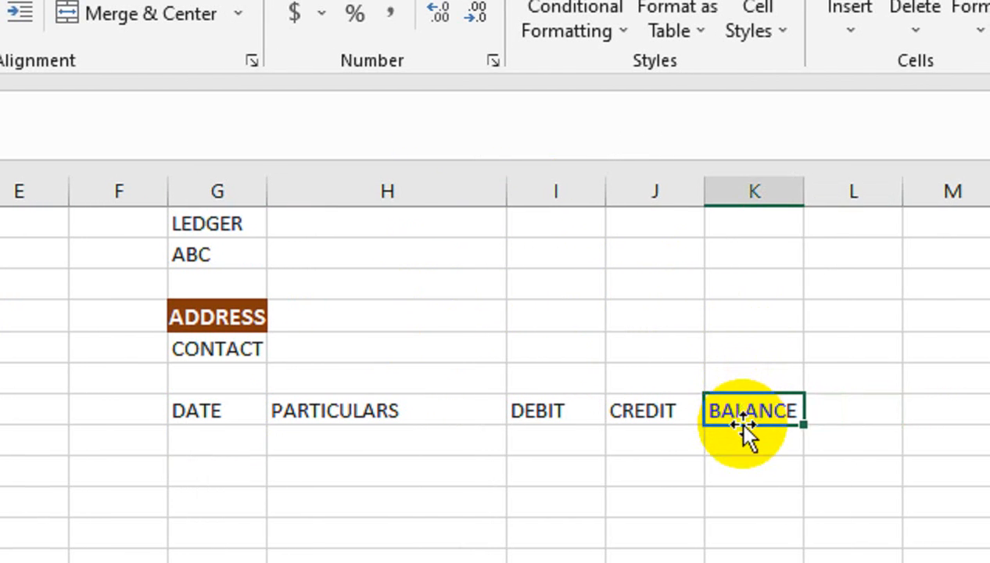
{"action": "left_click_drag", "start_coordinate": [747, 426], "coordinate": [831, 415]}
{"action": "left_click", "coordinate": [756, 414]}
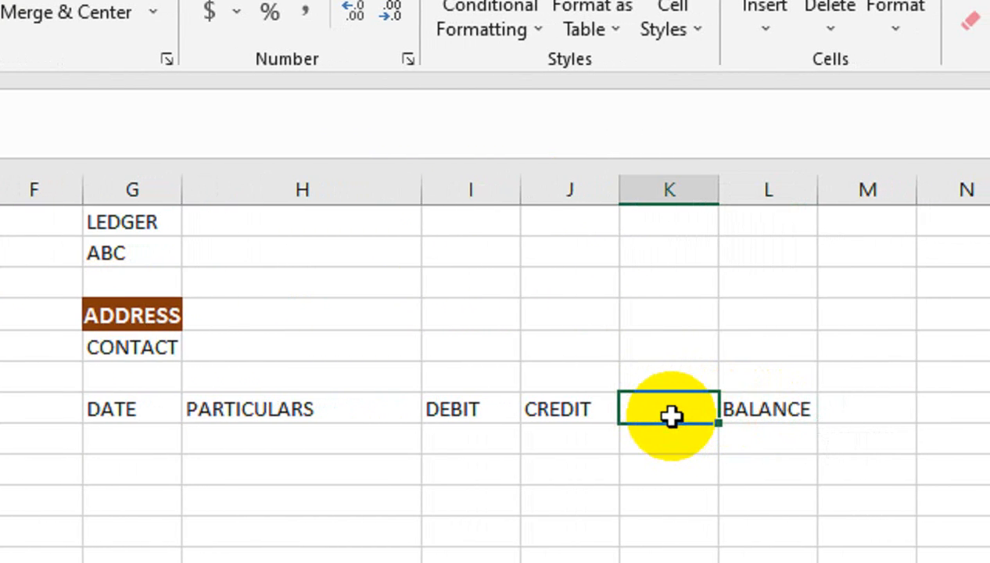
{"action": "type", "text": "Dr"}
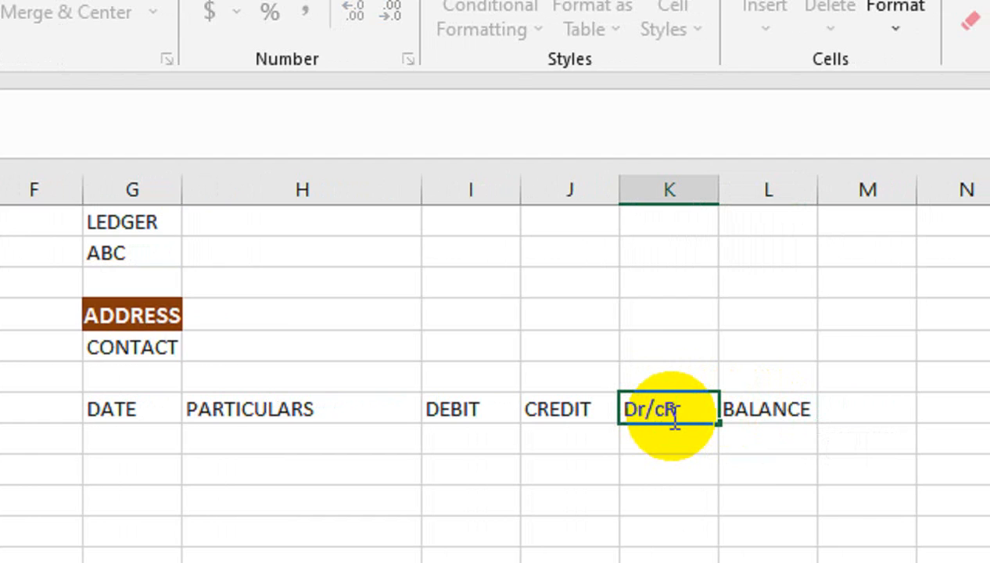
{"action": "type", "text": "/Cr"}
{"action": "key", "text": "Return"}
- Widen column H and delete the blank row above the headers, shifting cells up
{"action": "left_click_drag", "start_coordinate": [422, 189], "coordinate": [555, 189]}
{"action": "left_click_drag", "start_coordinate": [141, 321], "coordinate": [141, 344]}
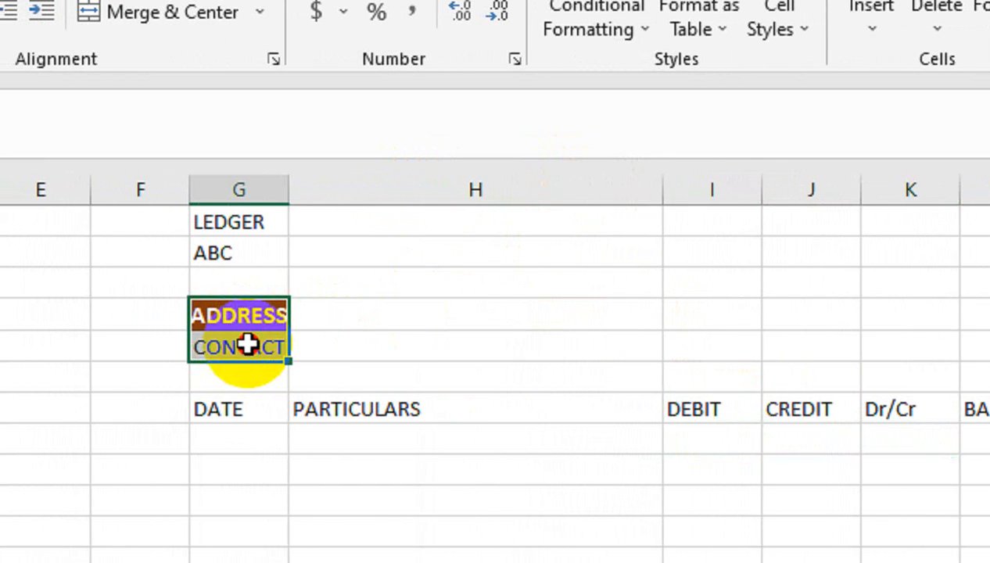
{"action": "left_click_drag", "start_coordinate": [240, 380], "coordinate": [791, 372]}
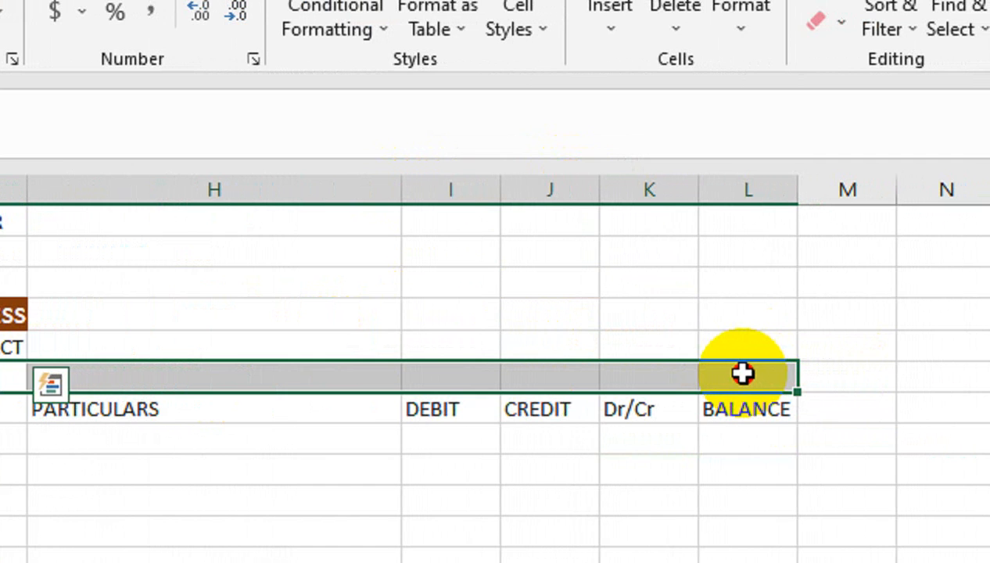
{"action": "key", "text": "ctrl+minus"}
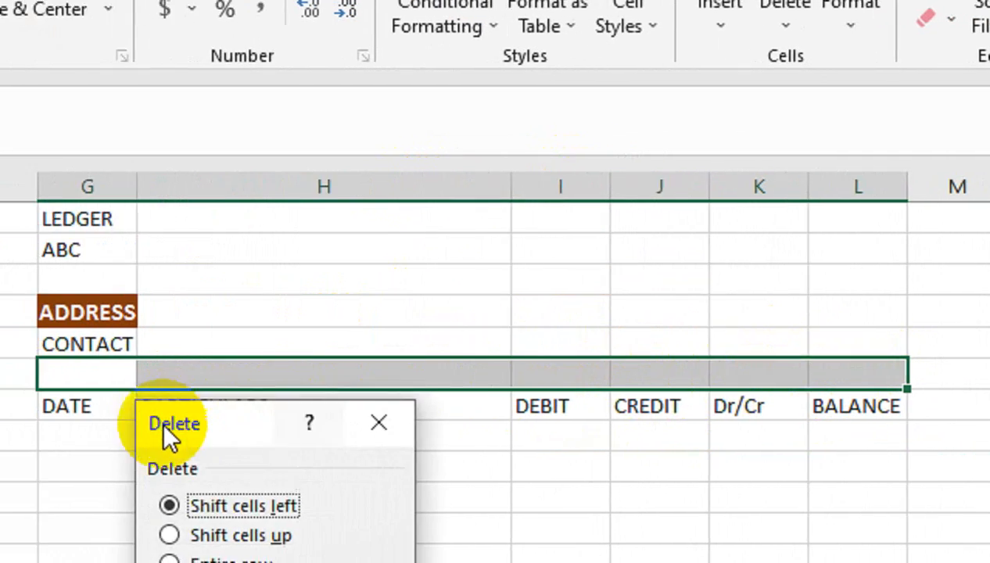
{"action": "left_click", "coordinate": [253, 536]}
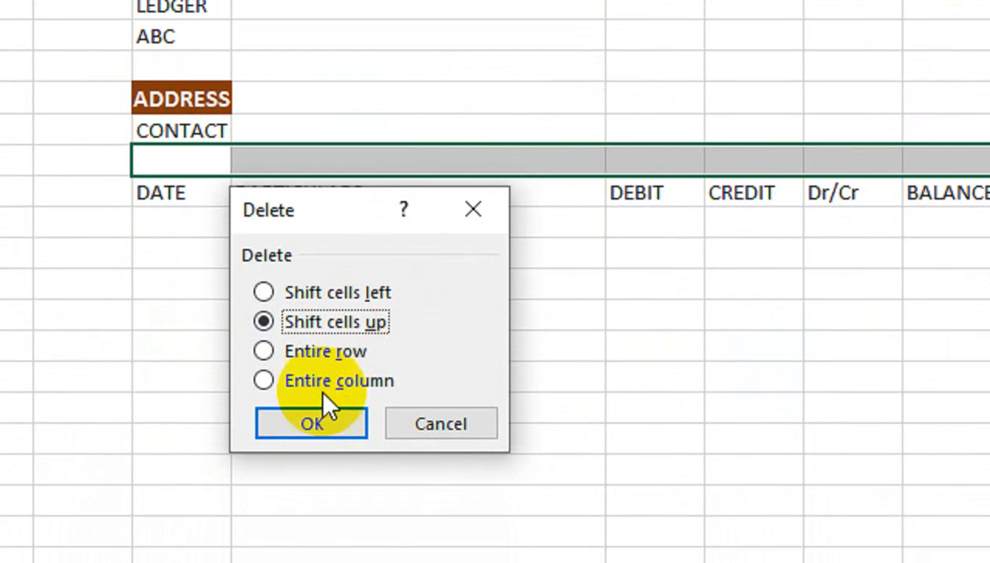
{"action": "left_click", "coordinate": [309, 422]}
{"action": "left_click", "coordinate": [188, 168]}
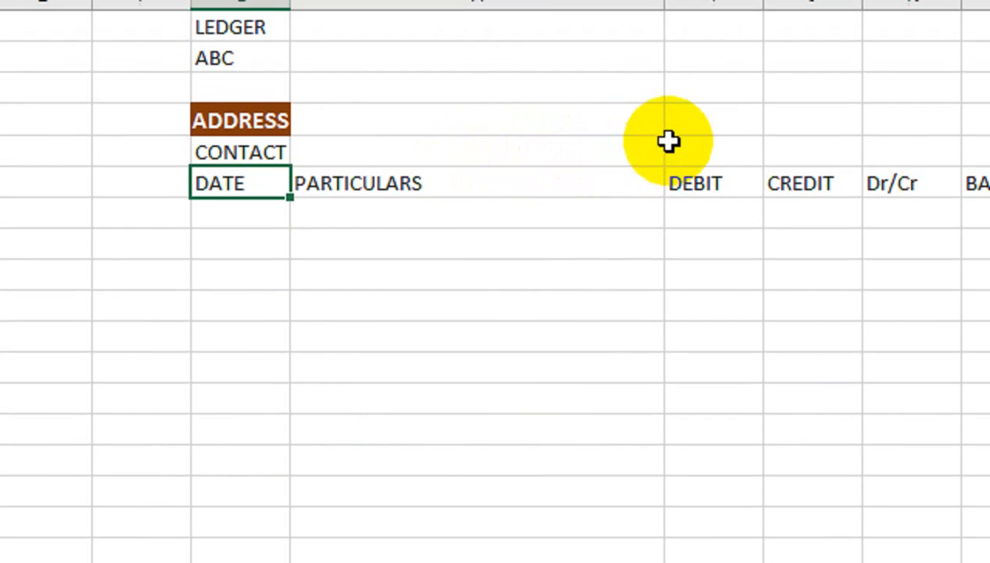
{"action": "left_click", "coordinate": [610, 125]}
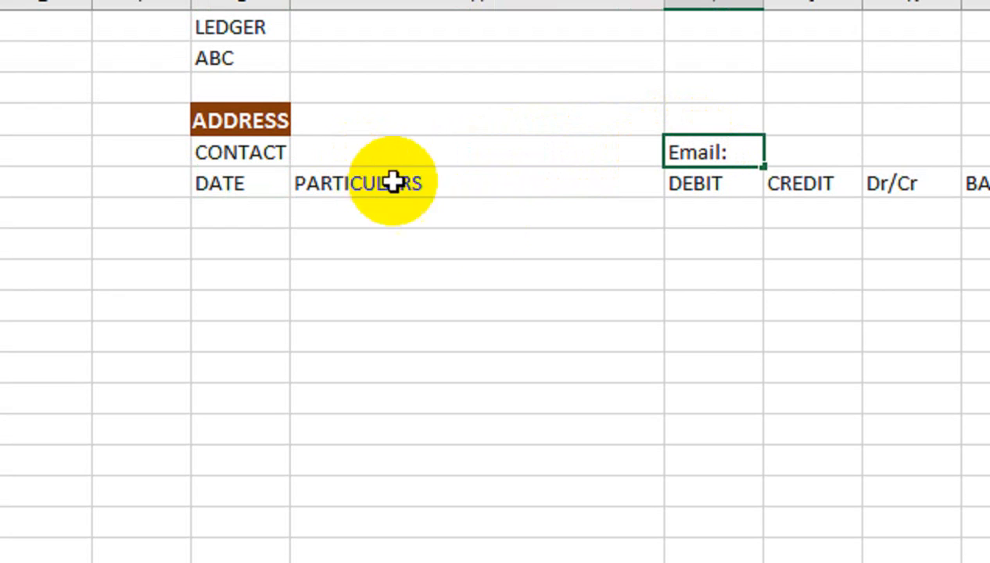
- Add an Email: label and merge the three cells to its right
{"action": "left_click", "coordinate": [711, 248]}
{"action": "left_click_drag", "start_coordinate": [851, 156], "coordinate": [989, 149]}
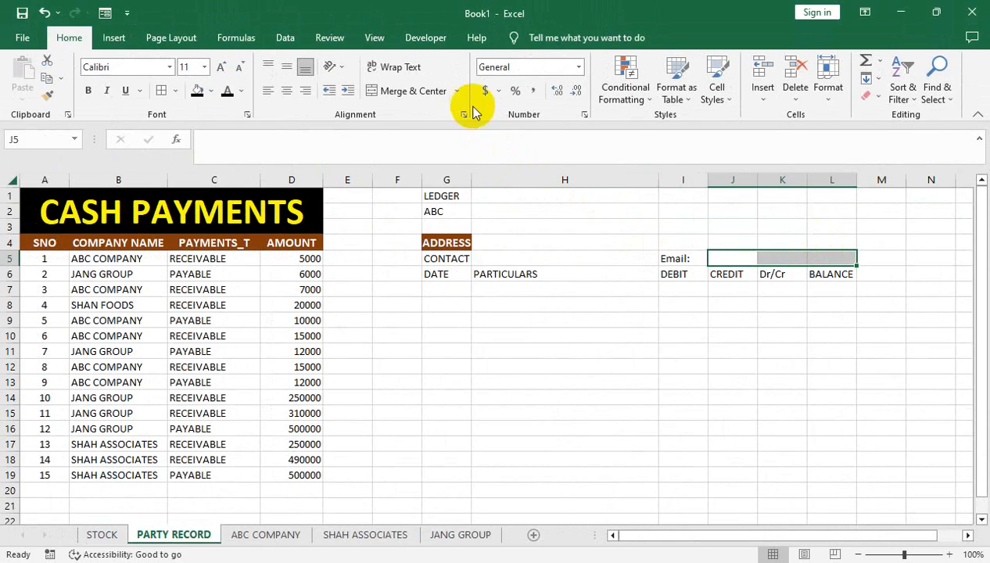
{"action": "left_click", "coordinate": [457, 91]}
{"action": "left_click", "coordinate": [413, 147]}
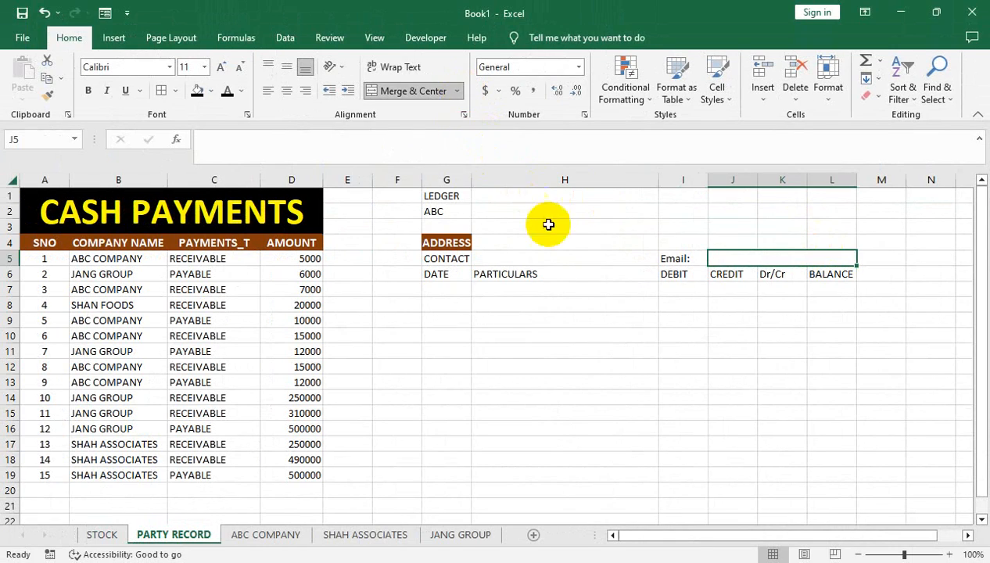
- Undo a Merge Across on H2:L4 and shift the ADDRESS-to-header block down two rows
{"action": "left_click", "coordinate": [531, 217]}
{"action": "left_click_drag", "start_coordinate": [531, 217], "coordinate": [818, 247]}
{"action": "left_click", "coordinate": [457, 91]}
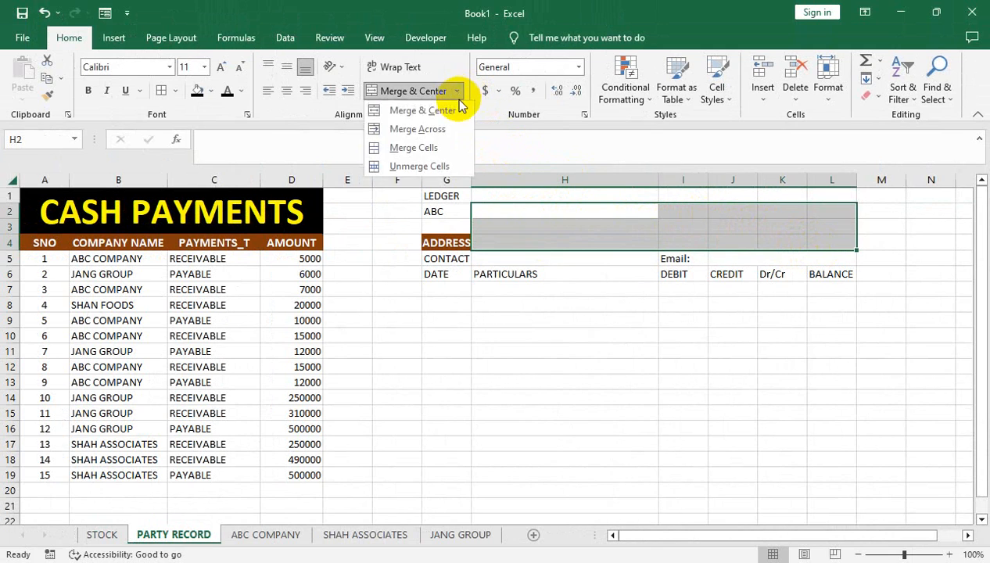
{"action": "left_click", "coordinate": [440, 129]}
{"action": "left_click", "coordinate": [437, 197]}
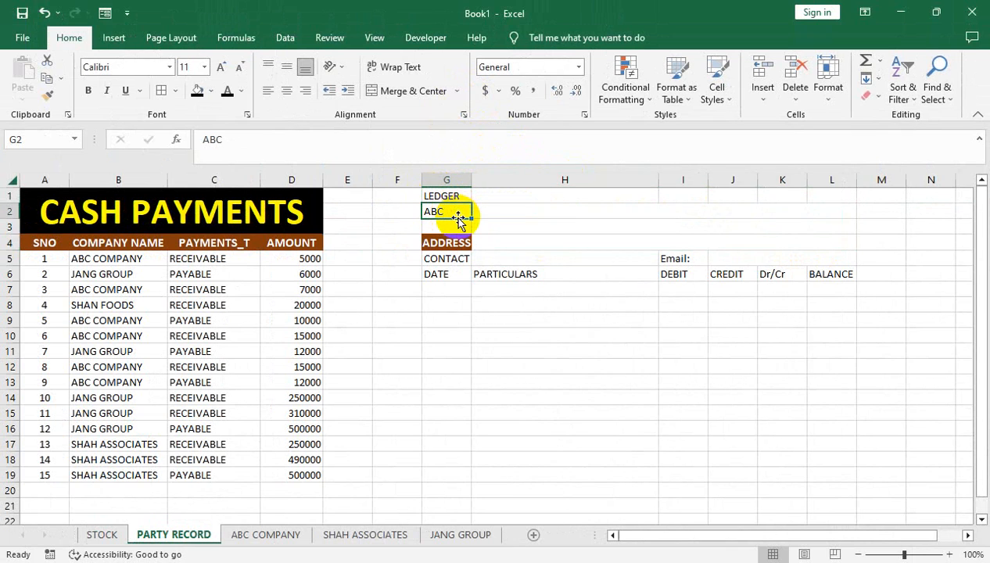
{"action": "key", "text": "ctrl+z"}
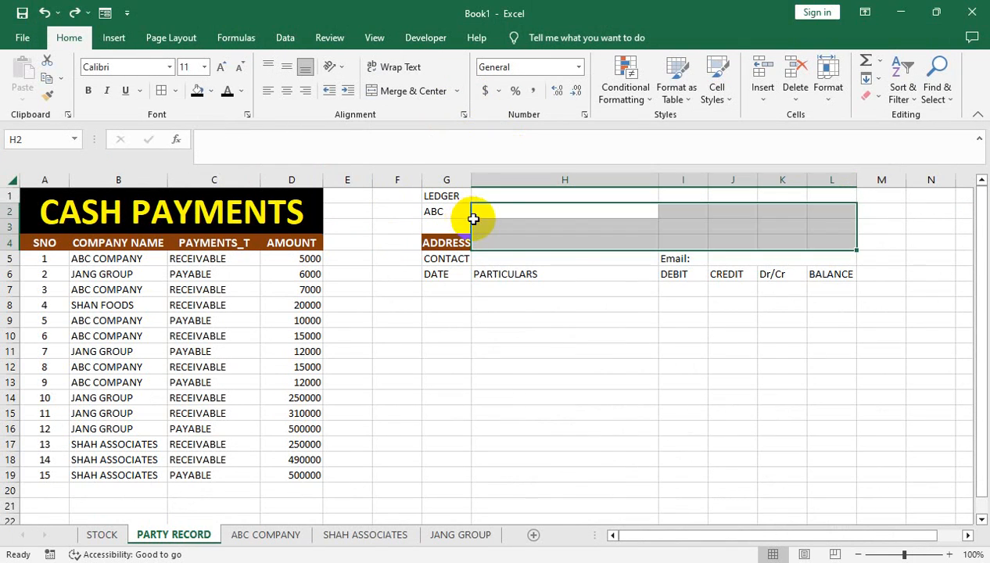
{"action": "left_click", "coordinate": [572, 239]}
{"action": "left_click_drag", "start_coordinate": [456, 239], "coordinate": [717, 313]}
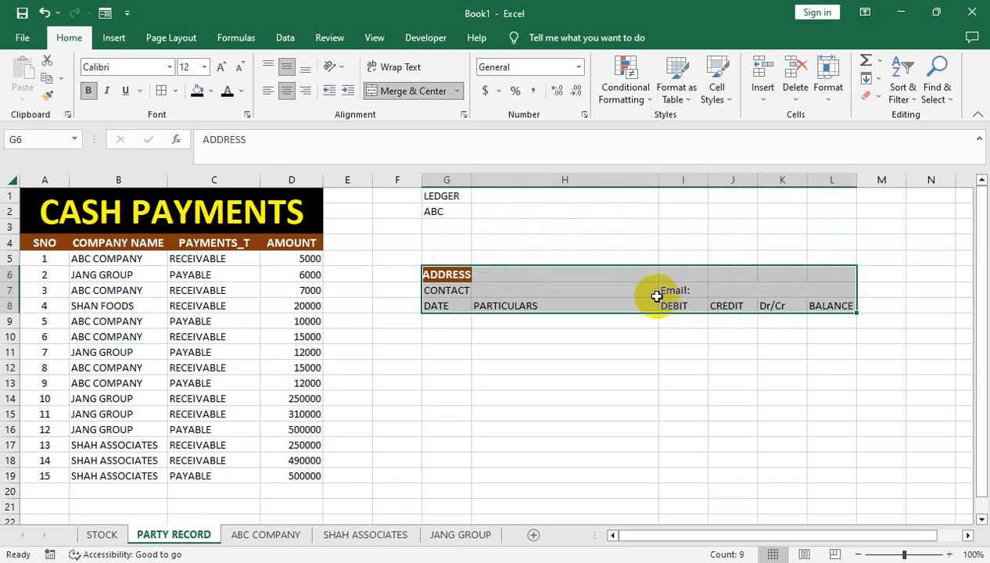
{"action": "left_click", "coordinate": [446, 195]}
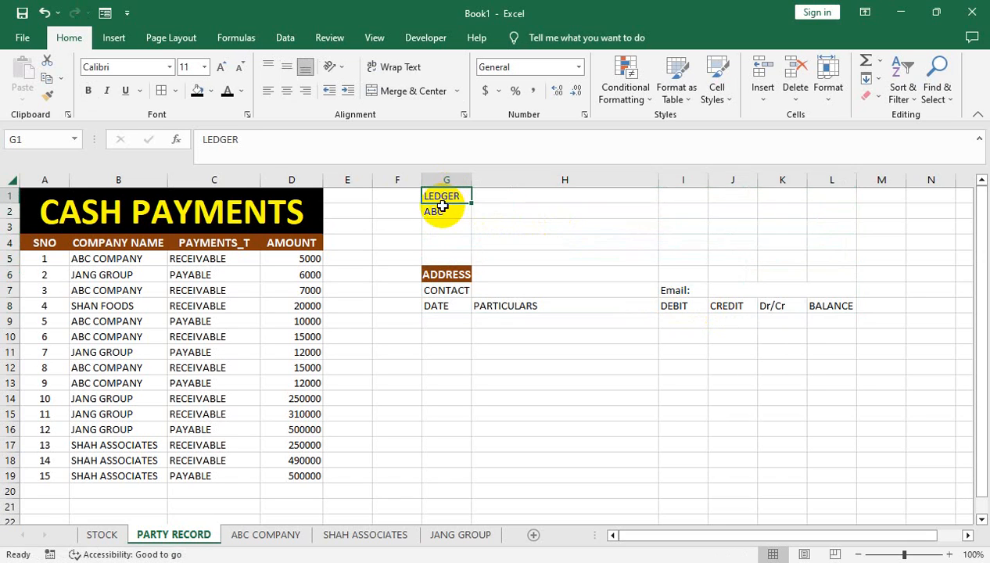
- Move ABC to G3 and make LEDGER a larger bold title merged and centred over G1:L2
{"action": "left_click", "coordinate": [443, 212]}
{"action": "left_click_drag", "start_coordinate": [447, 224], "coordinate": [824, 214]}
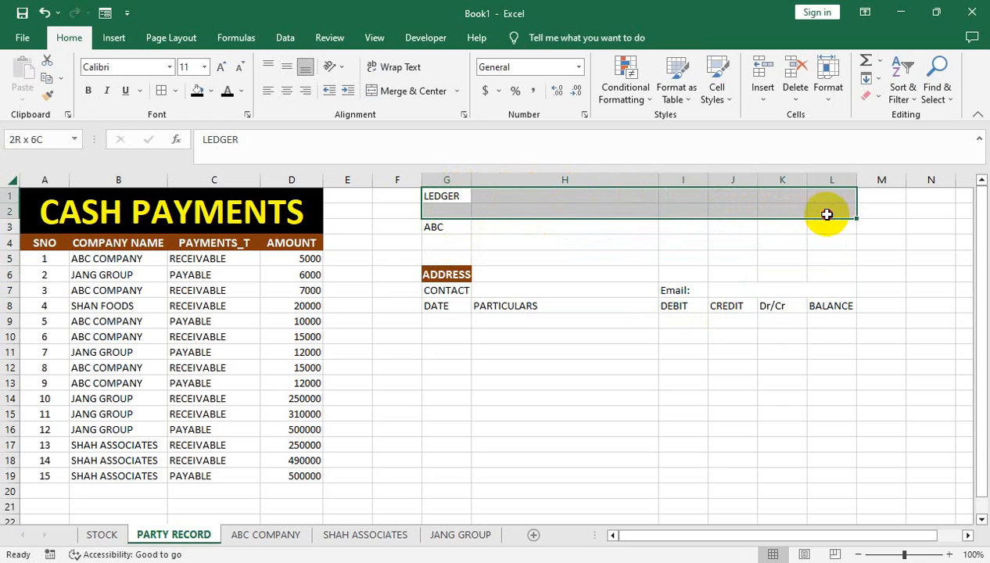
{"action": "left_click", "coordinate": [414, 92]}
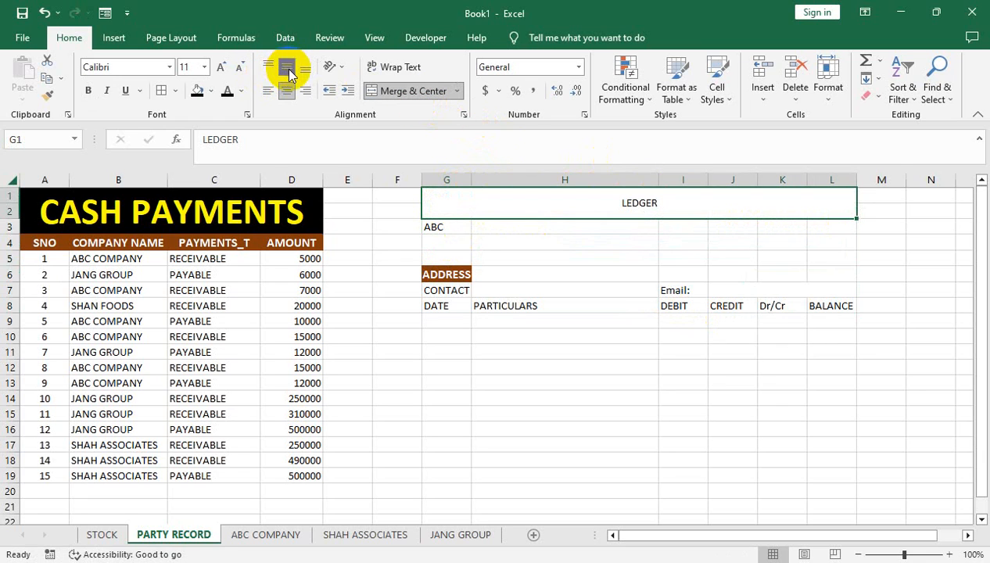
{"action": "left_click", "coordinate": [221, 69]}
{"action": "left_click", "coordinate": [221, 68]}
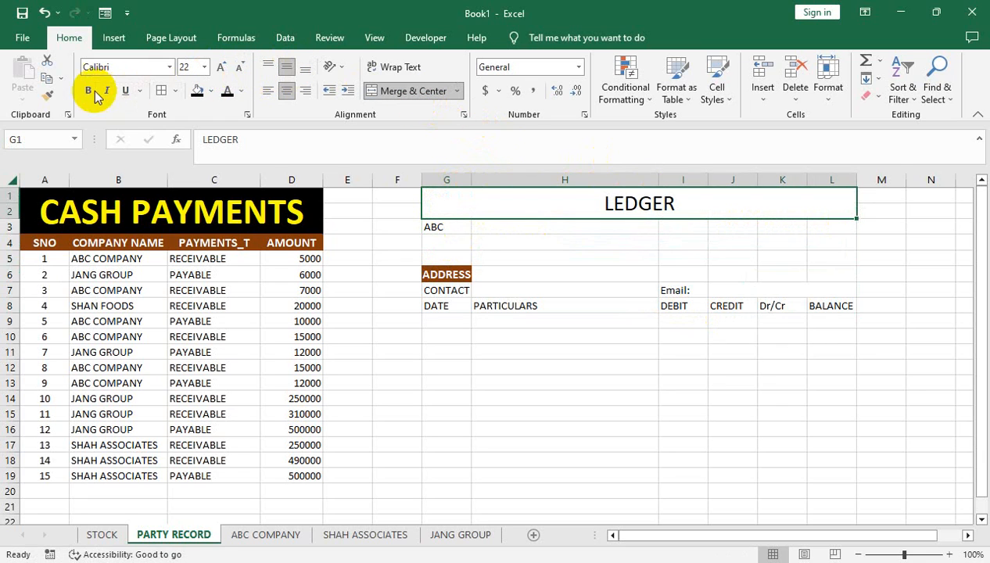
{"action": "left_click", "coordinate": [87, 90]}
- Merge G3:L4 as ABC COMPANY, middle-aligned, bold and enlarged to 28 point
{"action": "left_click_drag", "start_coordinate": [447, 226], "coordinate": [818, 256]}
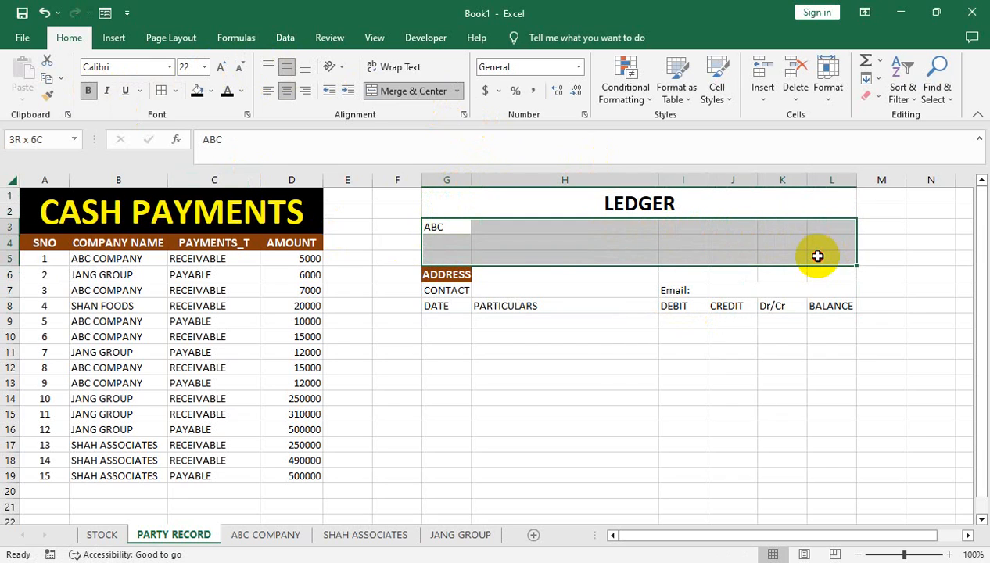
{"action": "left_click", "coordinate": [410, 92]}
{"action": "key", "text": "F2"}
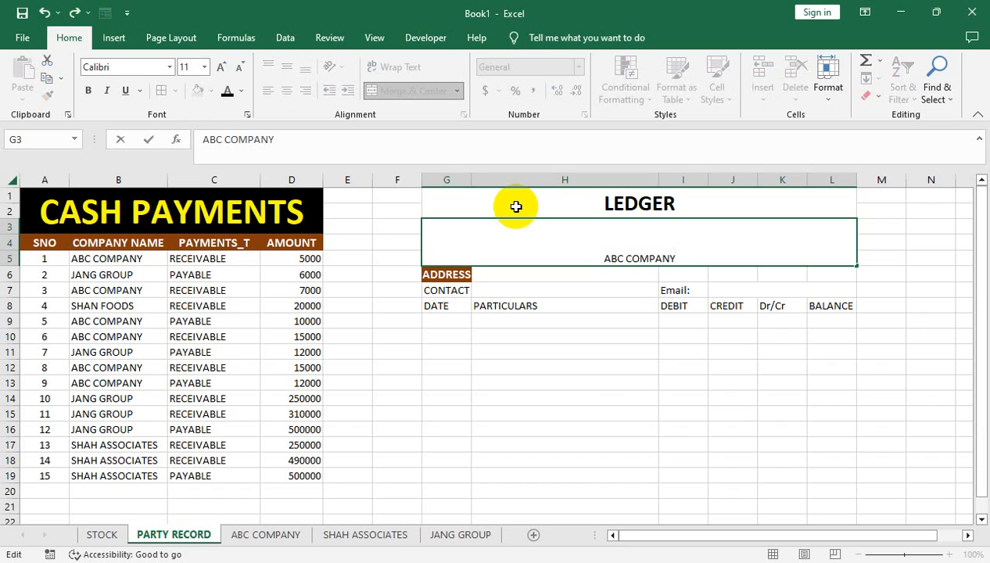
{"action": "left_click", "coordinate": [565, 364]}
{"action": "left_click", "coordinate": [555, 235]}
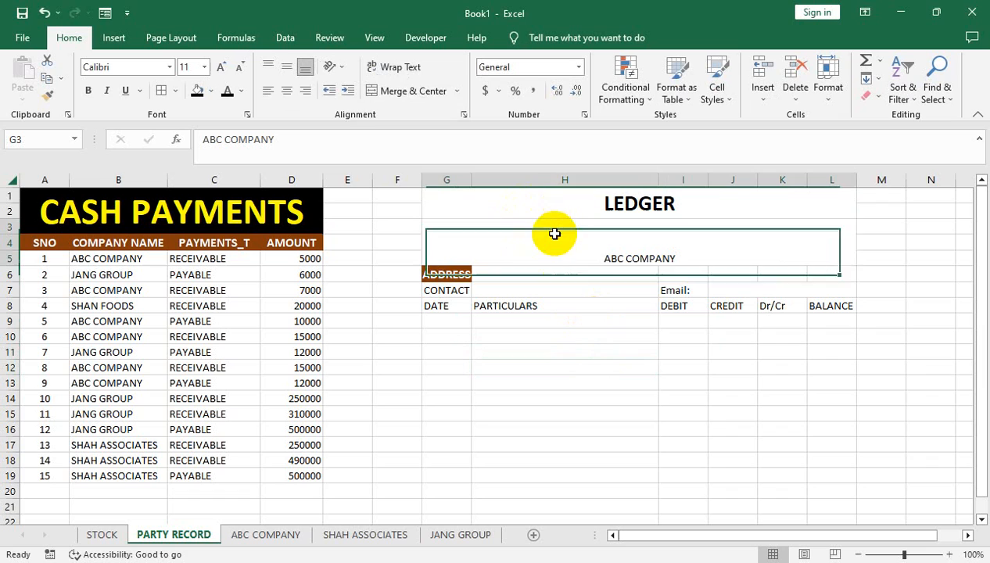
{"action": "left_click", "coordinate": [289, 69]}
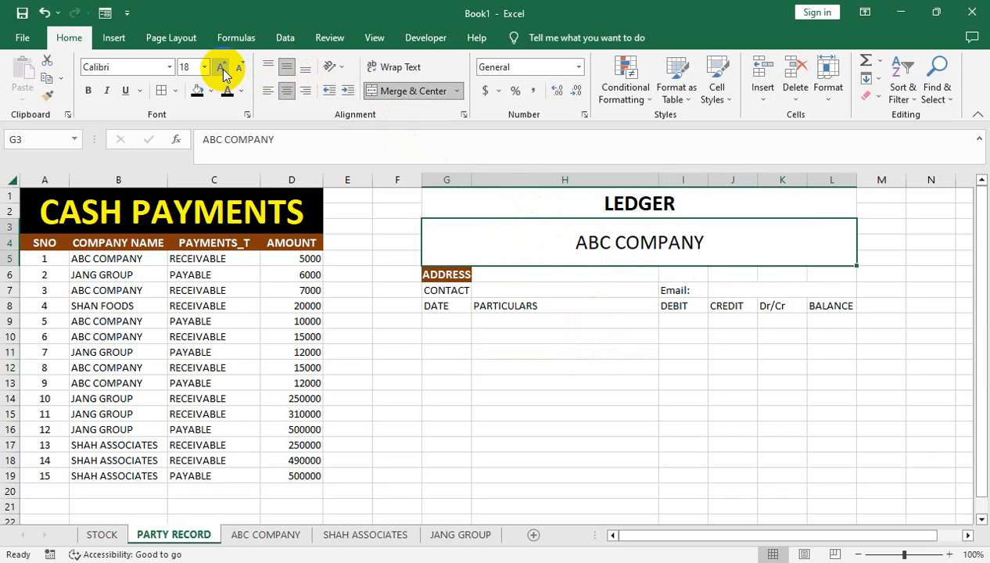
{"action": "left_click", "coordinate": [223, 71]}
{"action": "left_click", "coordinate": [223, 72]}
{"action": "left_click", "coordinate": [222, 72]}
{"action": "left_click", "coordinate": [223, 71]}
{"action": "left_click", "coordinate": [223, 72]}
{"action": "left_click", "coordinate": [88, 90]}
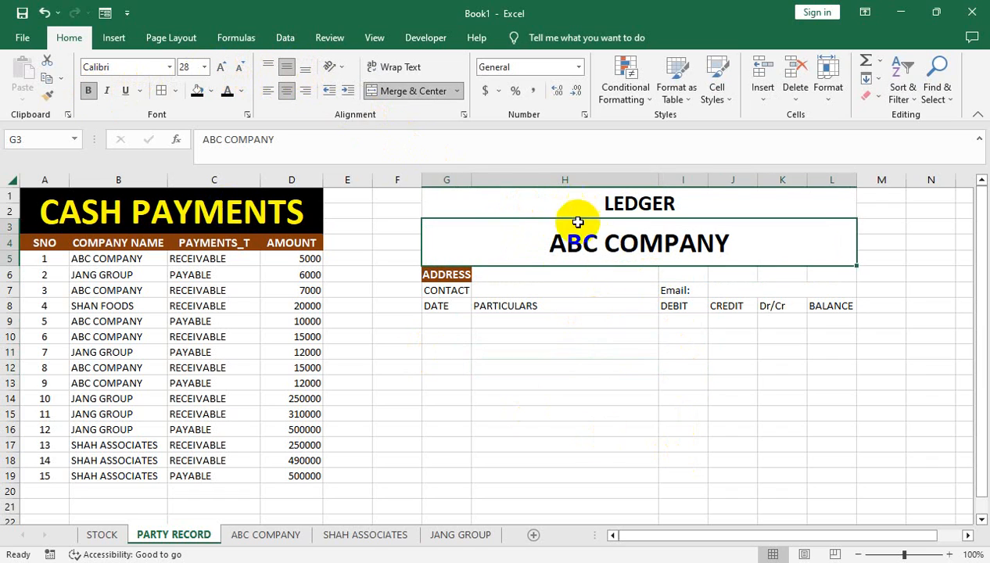
{"action": "left_click", "coordinate": [623, 305]}
{"action": "left_click", "coordinate": [774, 293]}
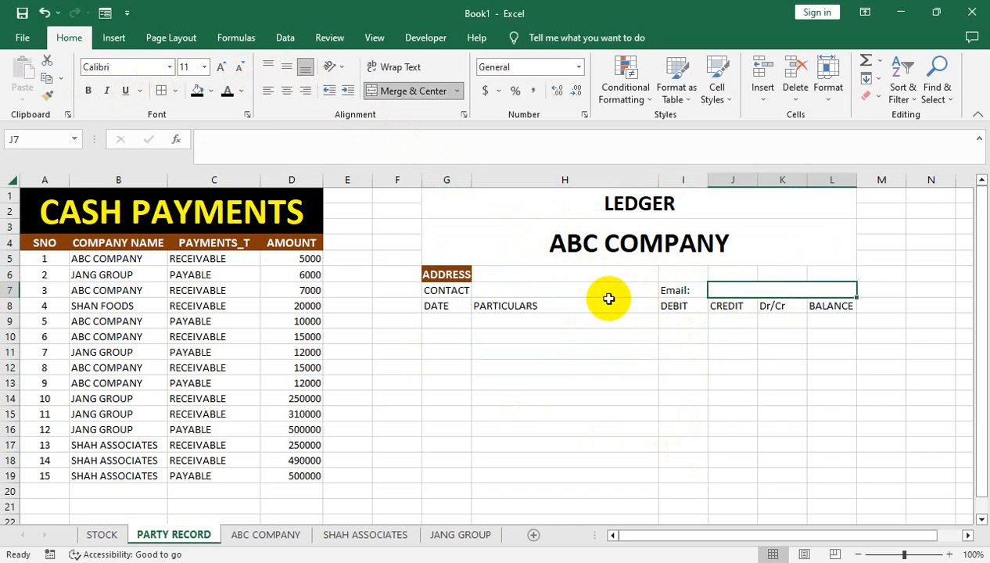
{"action": "left_click_drag", "start_coordinate": [519, 274], "coordinate": [804, 272]}
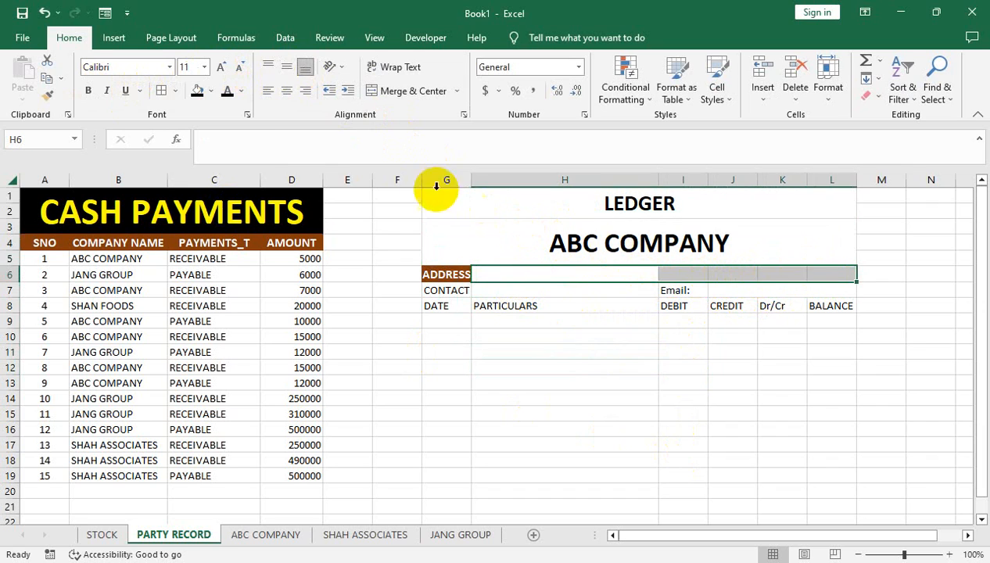
- Merge the cells beside ADDRESS and add All Borders to the ledger area down to row 21
{"action": "left_click", "coordinate": [412, 91]}
{"action": "left_click", "coordinate": [563, 301]}
{"action": "left_click", "coordinate": [575, 290]}
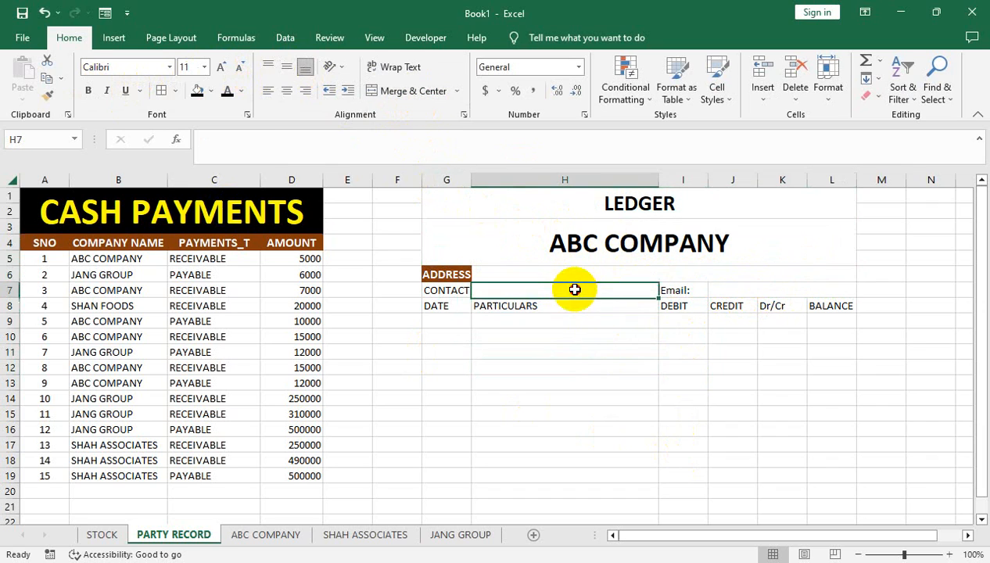
{"action": "left_click_drag", "start_coordinate": [436, 276], "coordinate": [784, 508]}
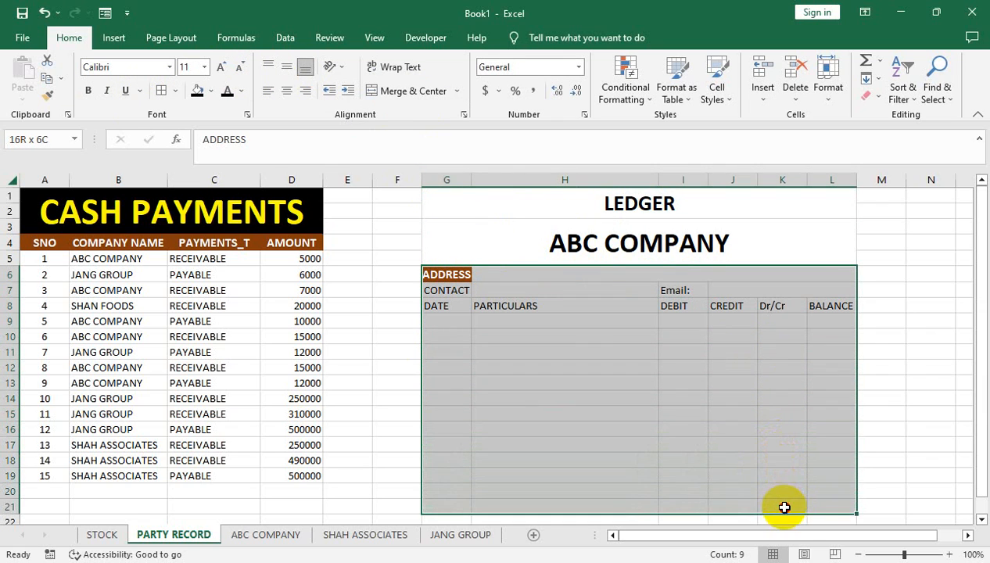
{"action": "left_click", "coordinate": [164, 91]}
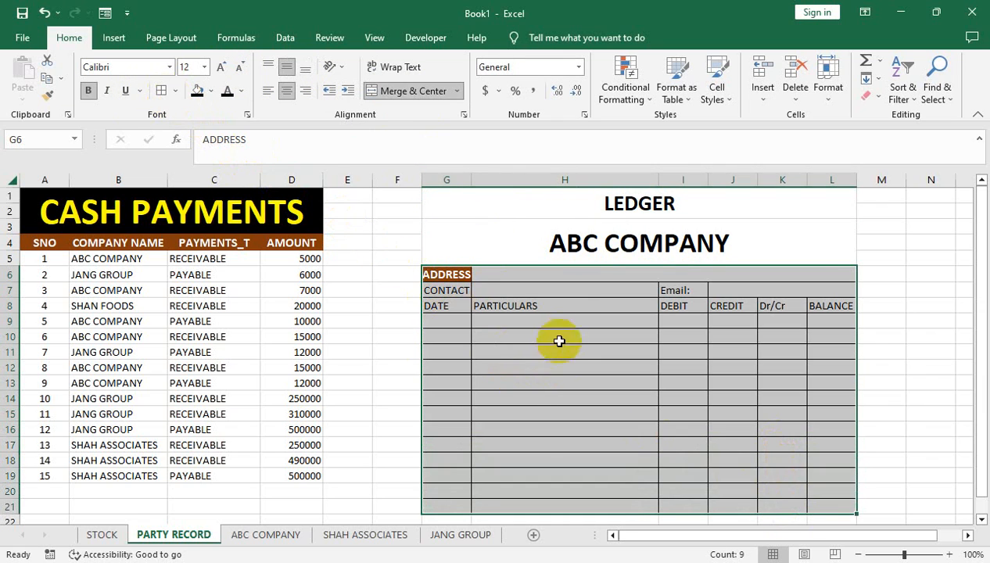
- Centre the header rows and put thick outside borders around ABC COMPANY and LEDGER
{"action": "left_click_drag", "start_coordinate": [446, 290], "coordinate": [790, 304]}
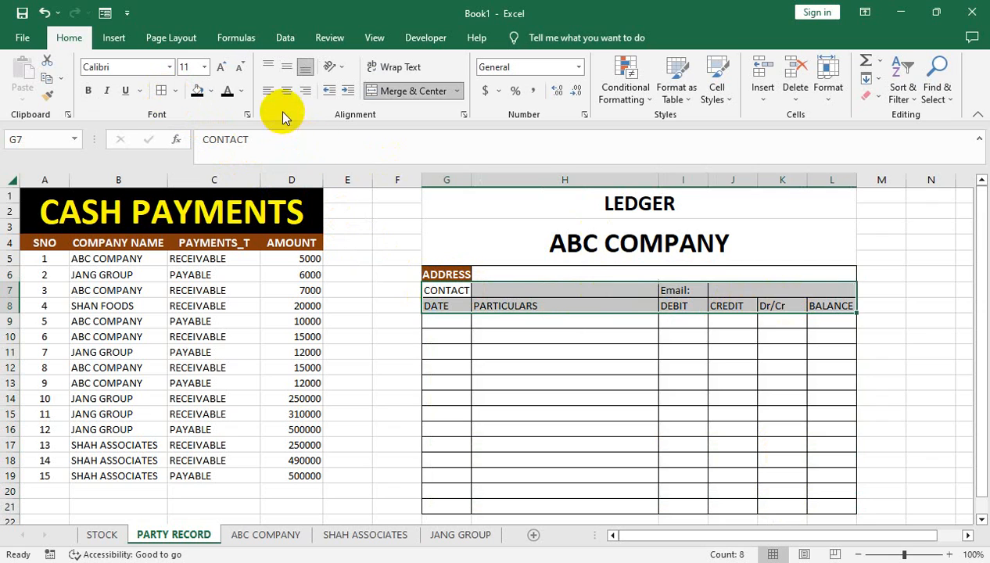
{"action": "left_click", "coordinate": [287, 91]}
{"action": "left_click", "coordinate": [286, 68]}
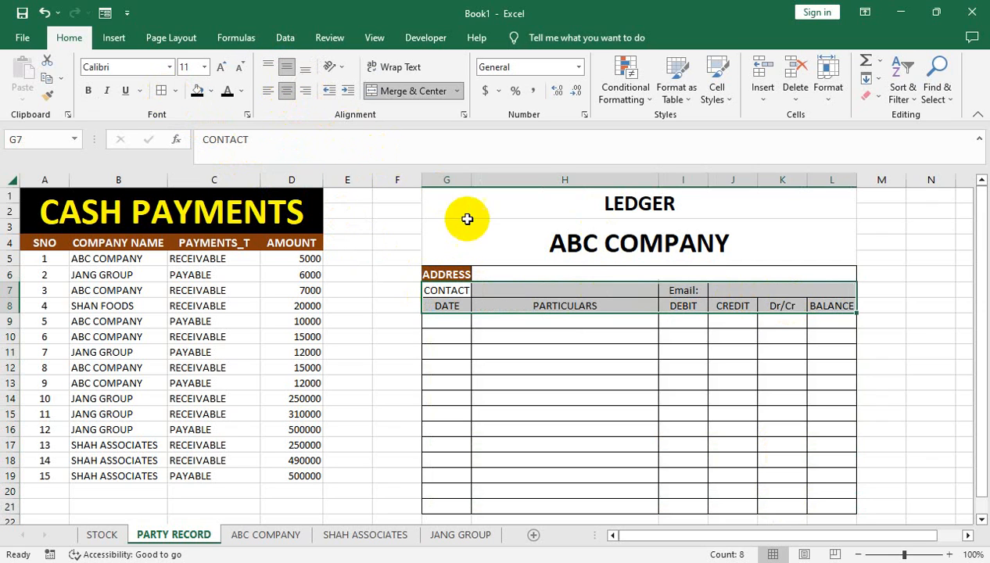
{"action": "left_click", "coordinate": [506, 251]}
{"action": "left_click", "coordinate": [174, 91]}
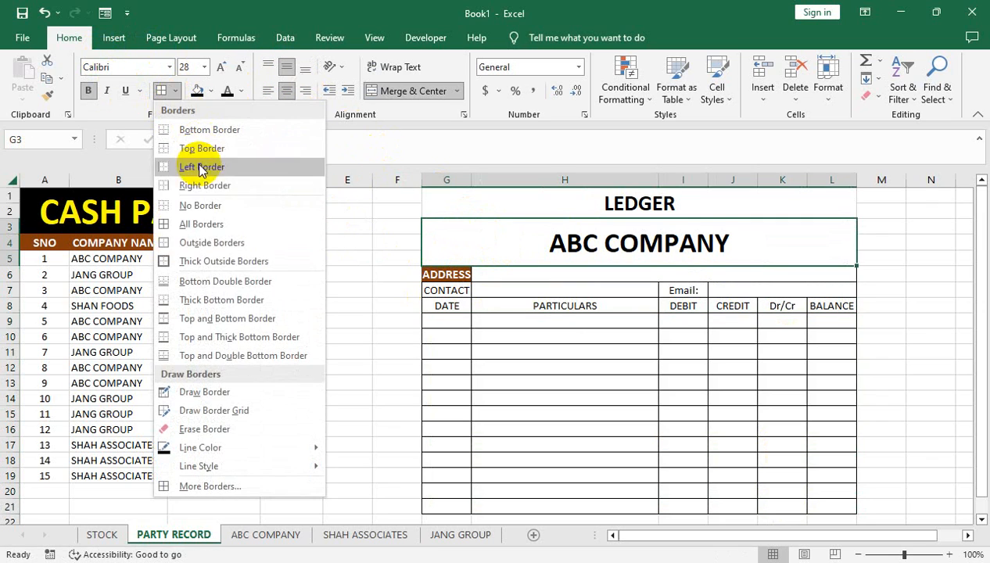
{"action": "left_click", "coordinate": [197, 261]}
{"action": "left_click", "coordinate": [506, 201]}
{"action": "left_click", "coordinate": [161, 91]}
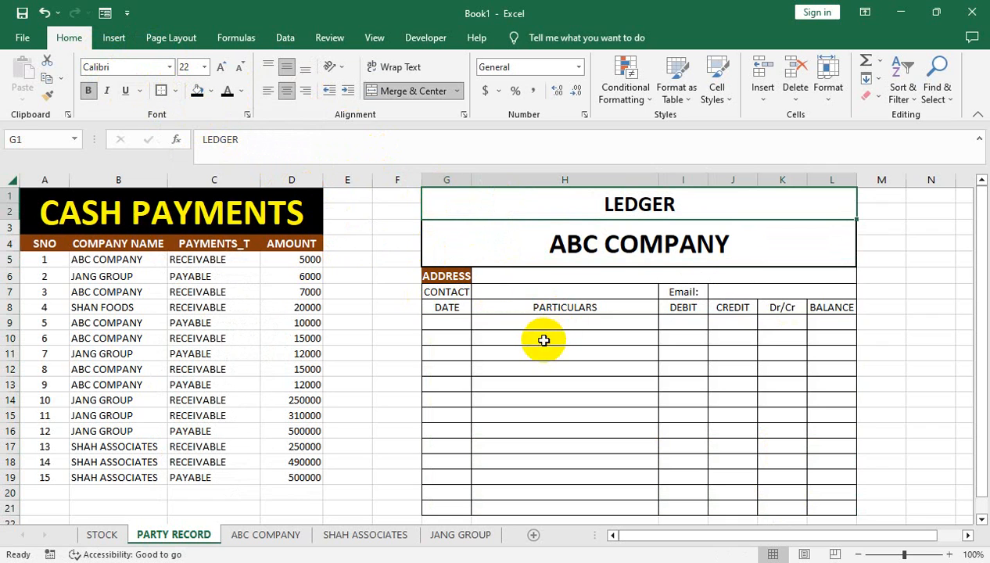
{"action": "left_click", "coordinate": [389, 178]}
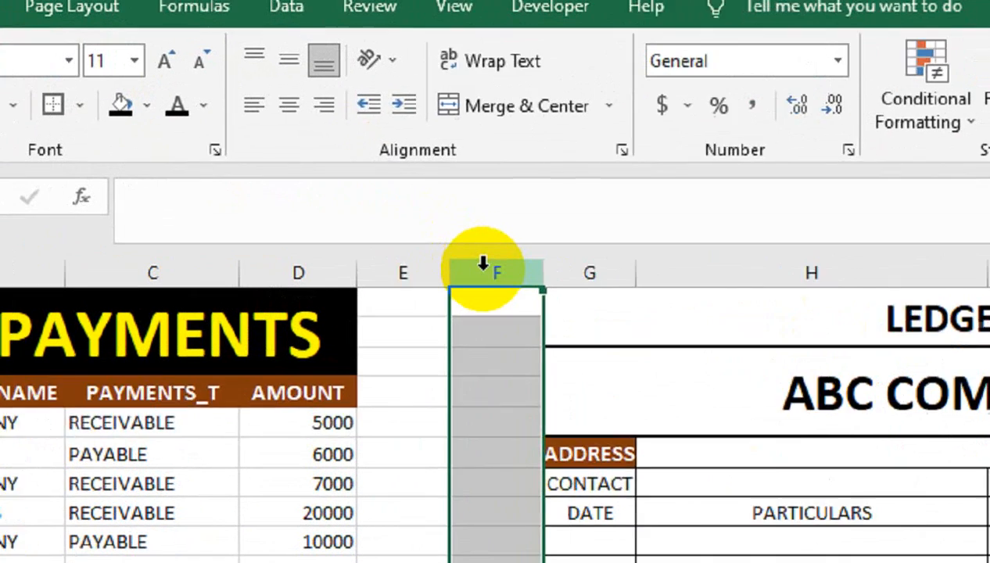
- Insert three blank columns before the ledger and narrow column E
{"action": "key", "text": "ctrl+shift+plus"}
{"action": "key", "text": "ctrl+shift+plus"}
{"action": "key", "text": "ctrl+shift+plus"}
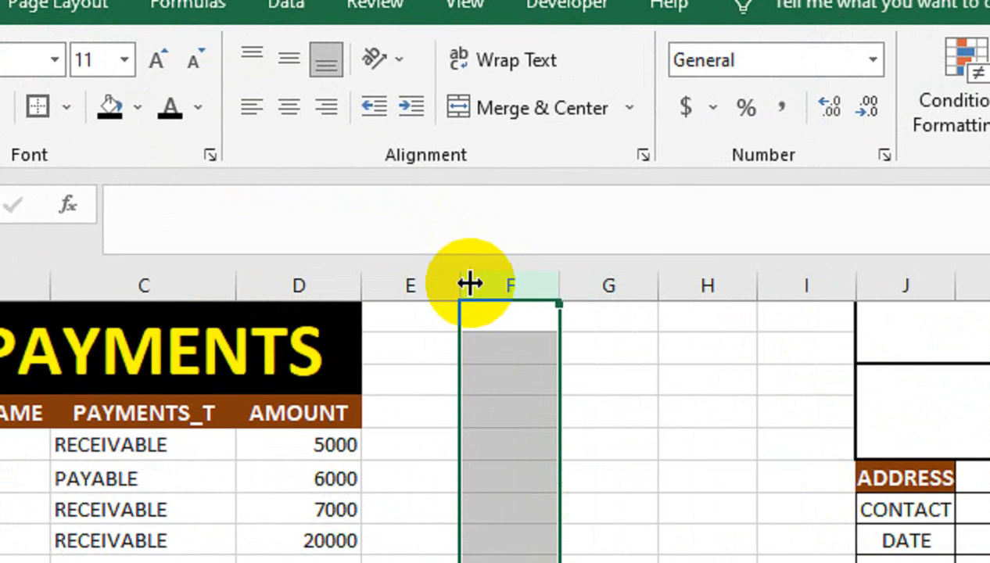
{"action": "left_click_drag", "start_coordinate": [459, 283], "coordinate": [411, 309]}
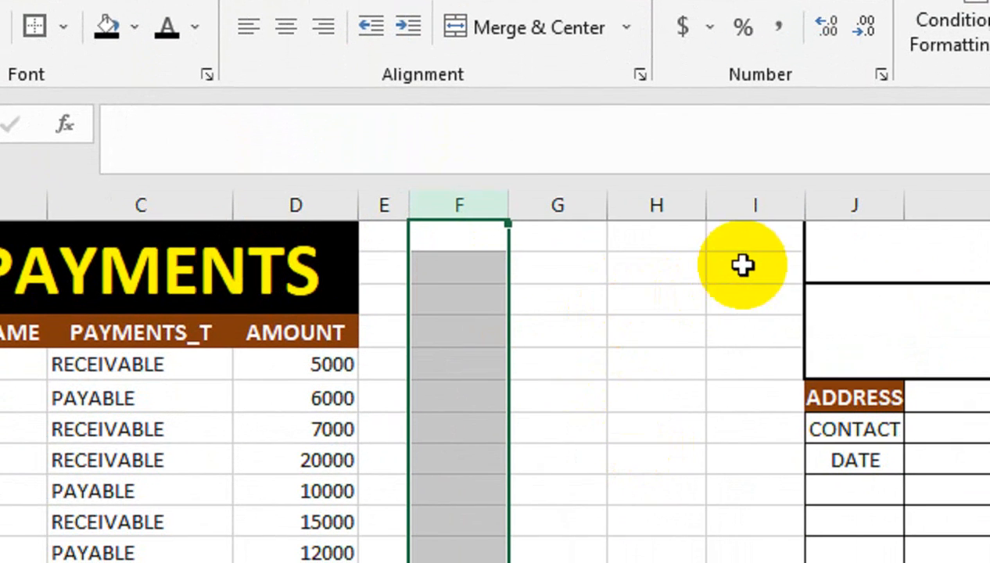
{"action": "left_click", "coordinate": [640, 276]}
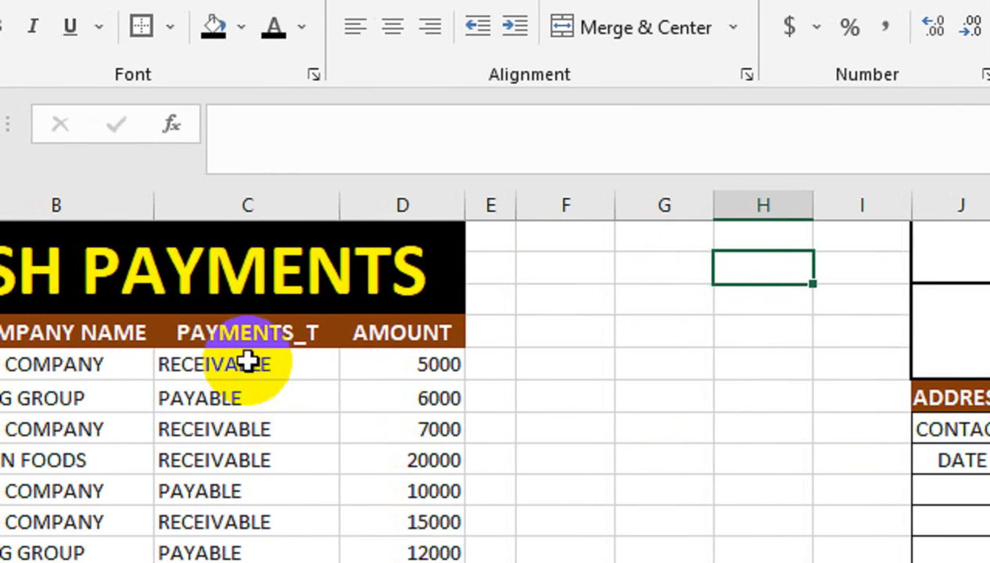
- Copy RECEIVABLE and PAYABLE into G1:G2 and widen column G to fit
{"action": "left_click_drag", "start_coordinate": [229, 362], "coordinate": [230, 406]}
{"action": "key", "text": "ctrl+c"}
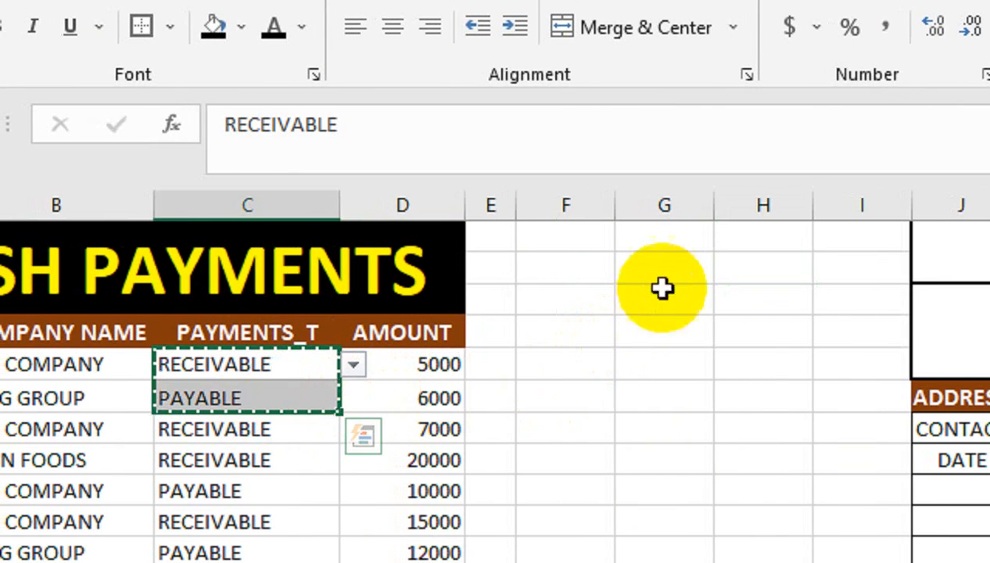
{"action": "left_click", "coordinate": [676, 239]}
{"action": "key", "text": "ctrl+v"}
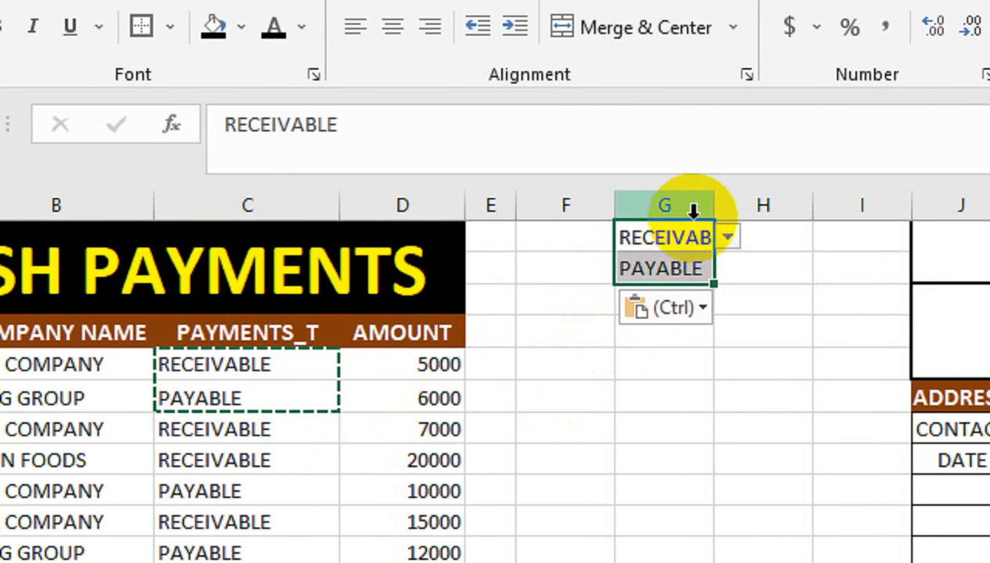
{"action": "double_click", "coordinate": [714, 206]}
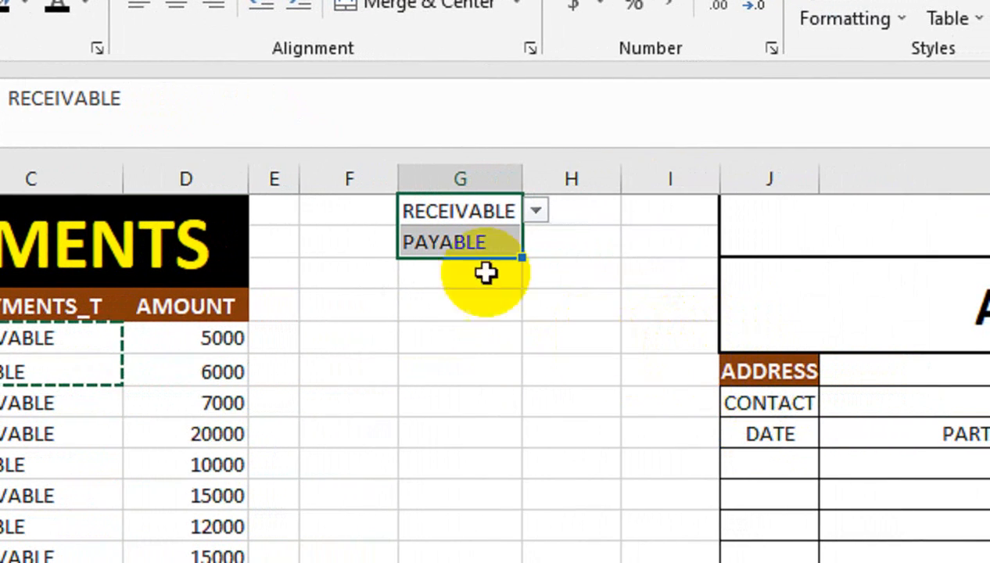
- Start a =ROW formula in cell E5
{"action": "left_click", "coordinate": [277, 348]}
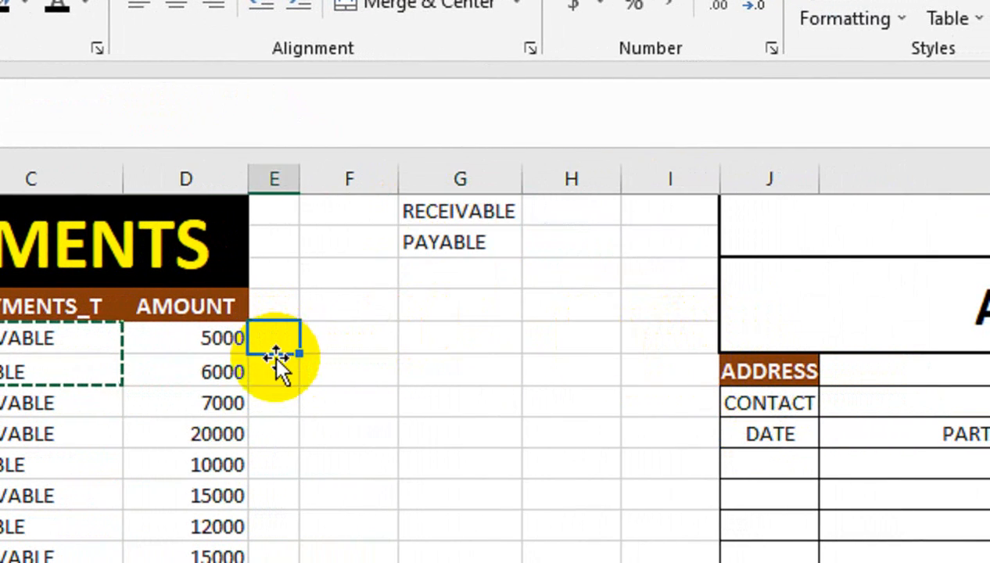
{"action": "type", "text": "=ROW"}
{"action": "double_click", "coordinate": [283, 372]}
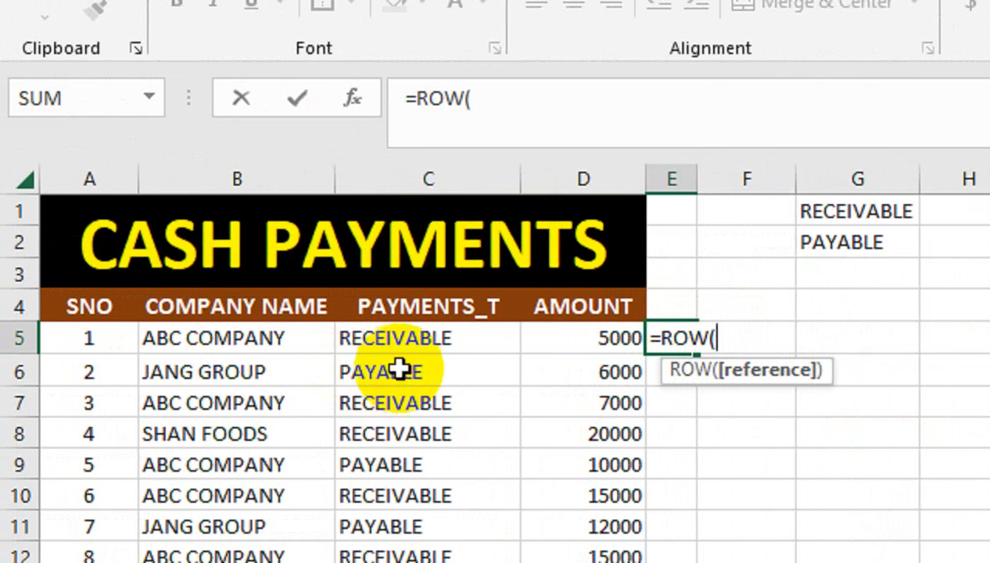
- Turn E5's formula into =ROWS($C$5:C5) with an absolute first reference
{"action": "left_click", "coordinate": [438, 342]}
{"action": "type", "text": ":"}
{"action": "left_click", "coordinate": [438, 342]}
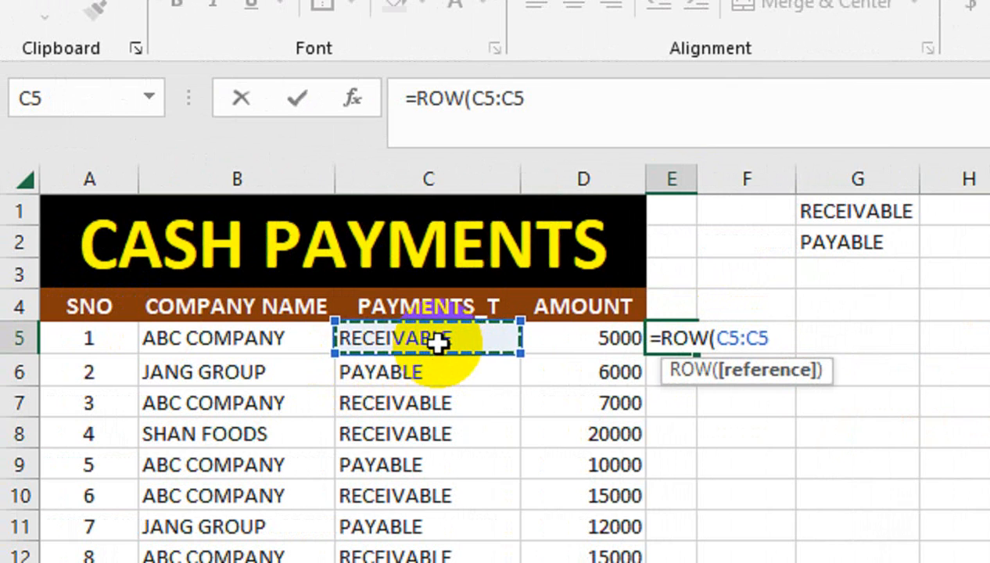
{"action": "left_click", "coordinate": [734, 338]}
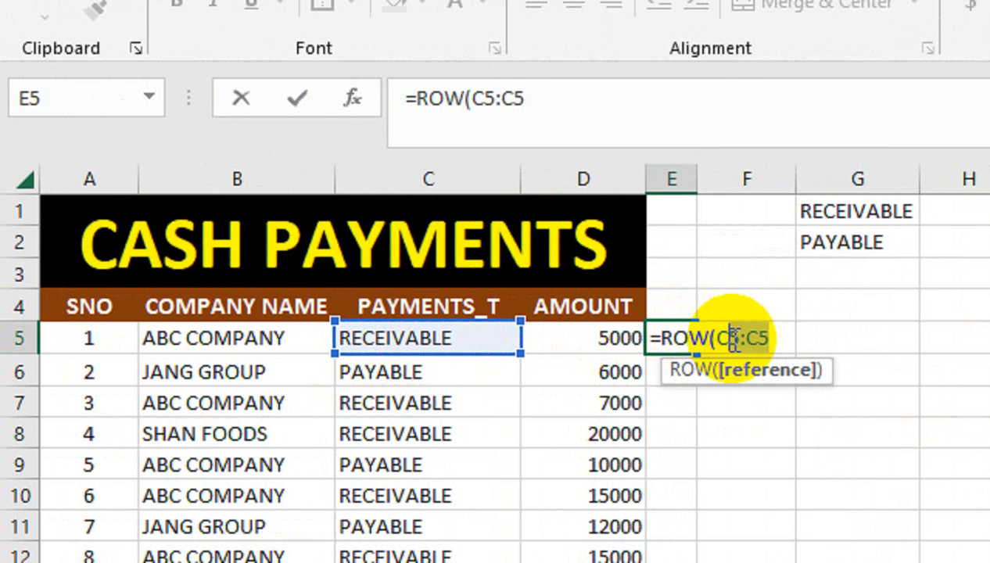
{"action": "key", "text": "F4"}
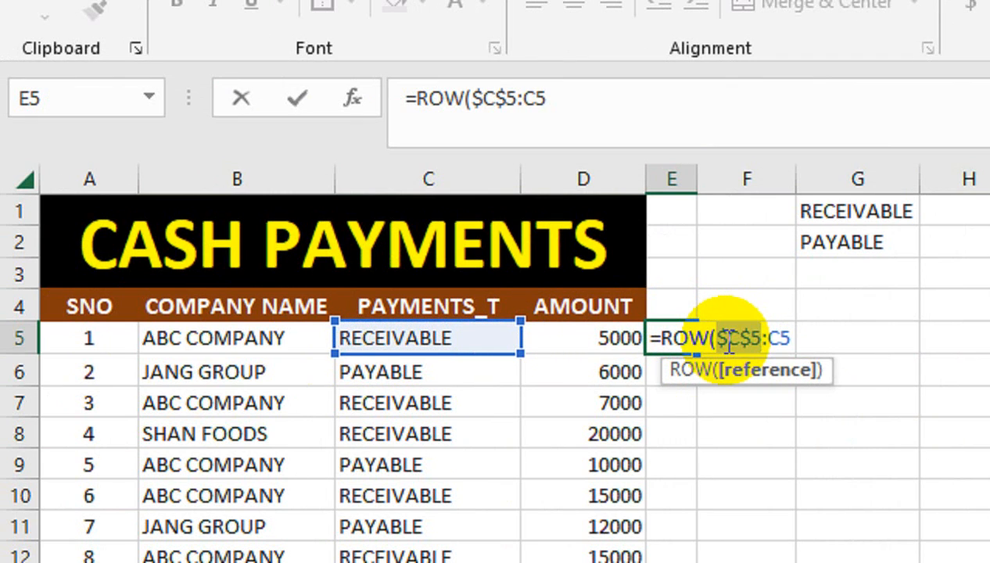
{"action": "key", "text": "Return"}
{"action": "left_click", "coordinate": [672, 344]}
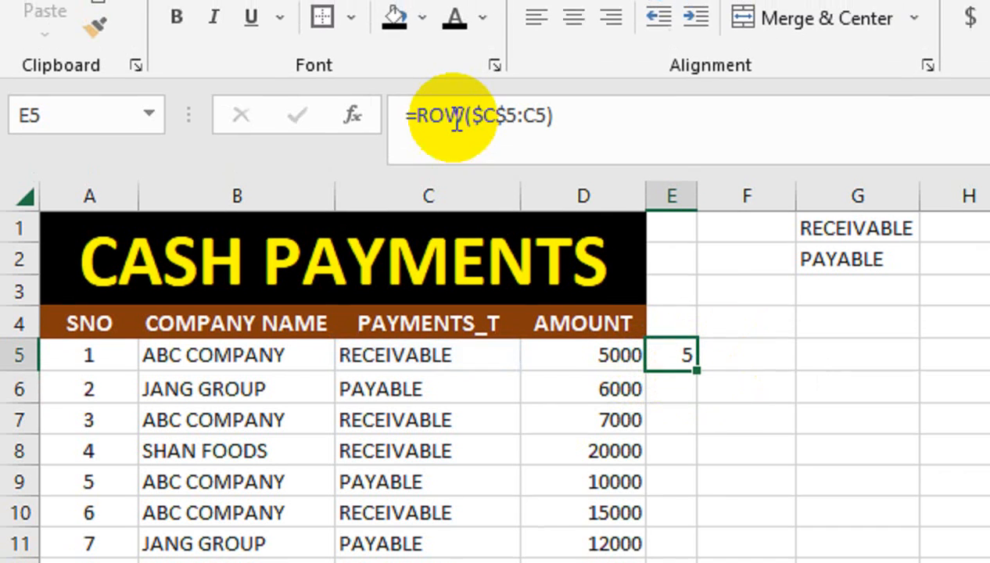
{"action": "left_click", "coordinate": [469, 99]}
{"action": "type", "text": "S"}
{"action": "key", "text": "Return"}
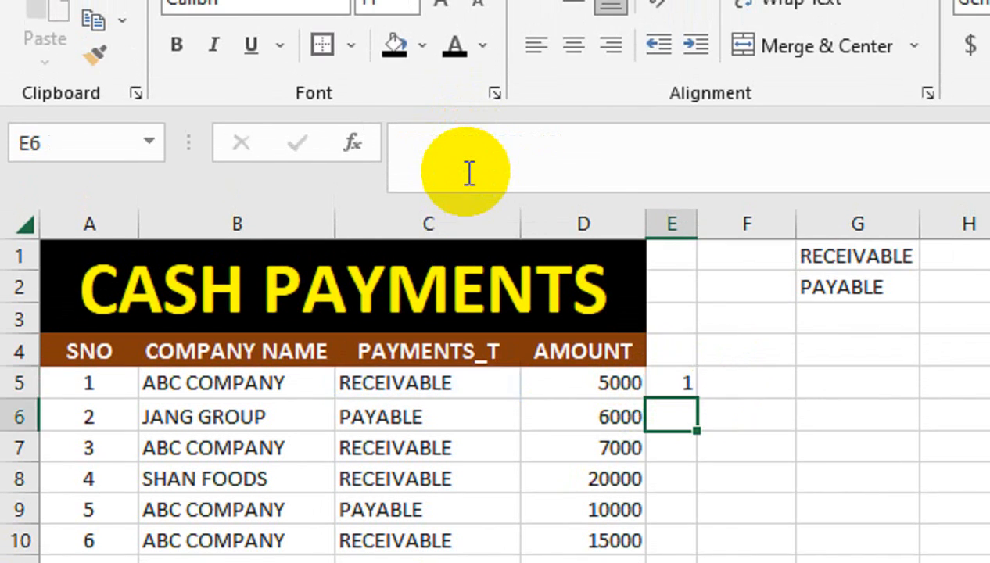
- Fill the ROWS formula down column E to number the entries 1 through 15
{"action": "left_click", "coordinate": [661, 380]}
{"action": "left_click_drag", "start_coordinate": [695, 403], "coordinate": [716, 462]}
{"action": "scroll", "coordinate": [716, 424], "scroll_direction": "up", "scroll_amount": 2}
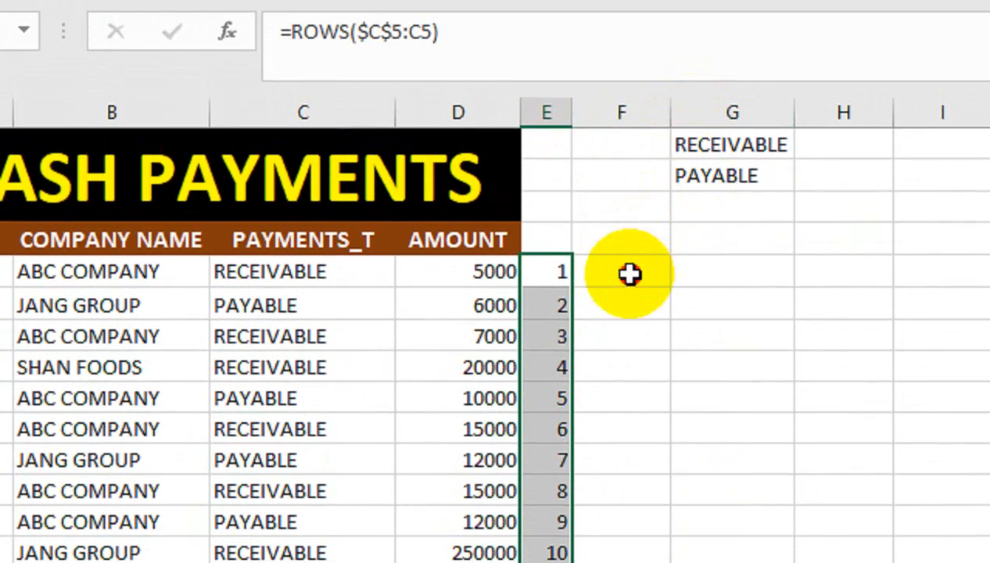
{"action": "left_click", "coordinate": [626, 270]}
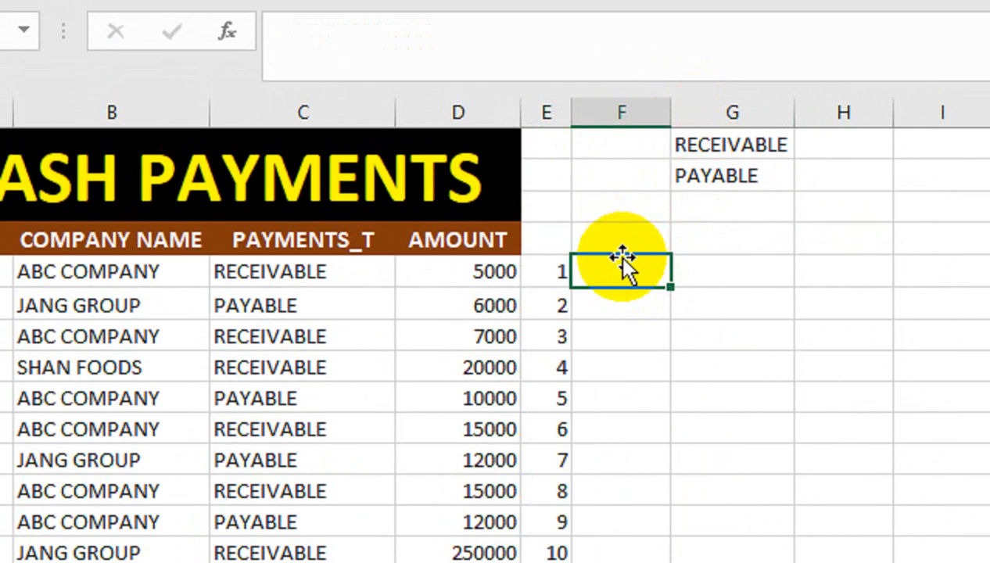
- Add the helper headings H1, H2 and H3 above columns F to H
{"action": "left_click", "coordinate": [620, 243]}
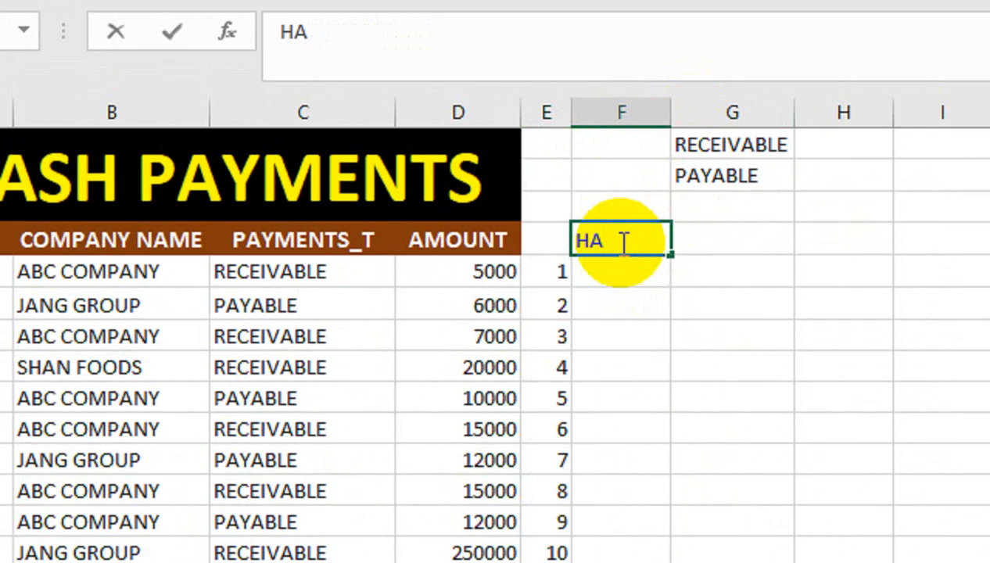
{"action": "left_click", "coordinate": [606, 243]}
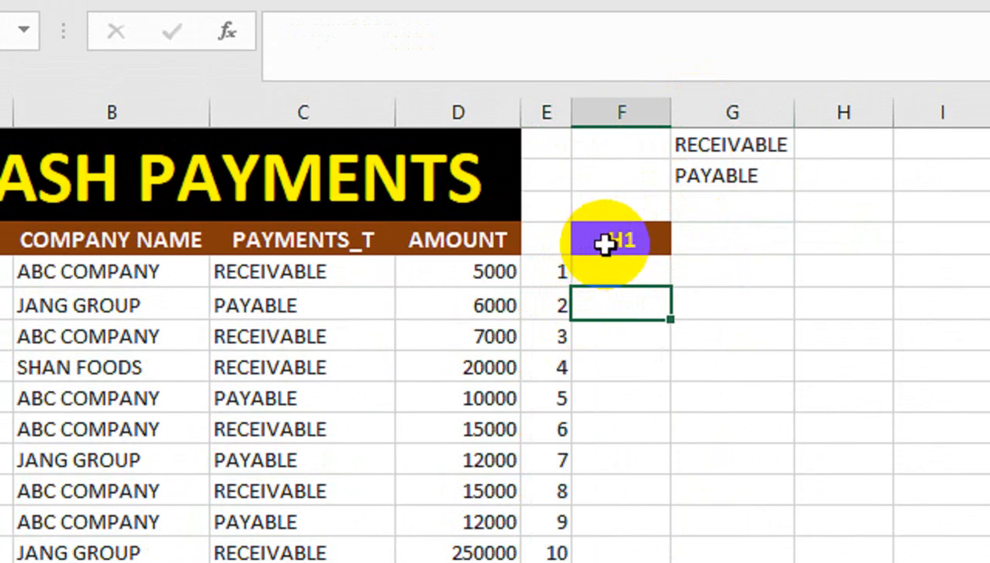
{"action": "left_click_drag", "start_coordinate": [669, 255], "coordinate": [751, 247]}
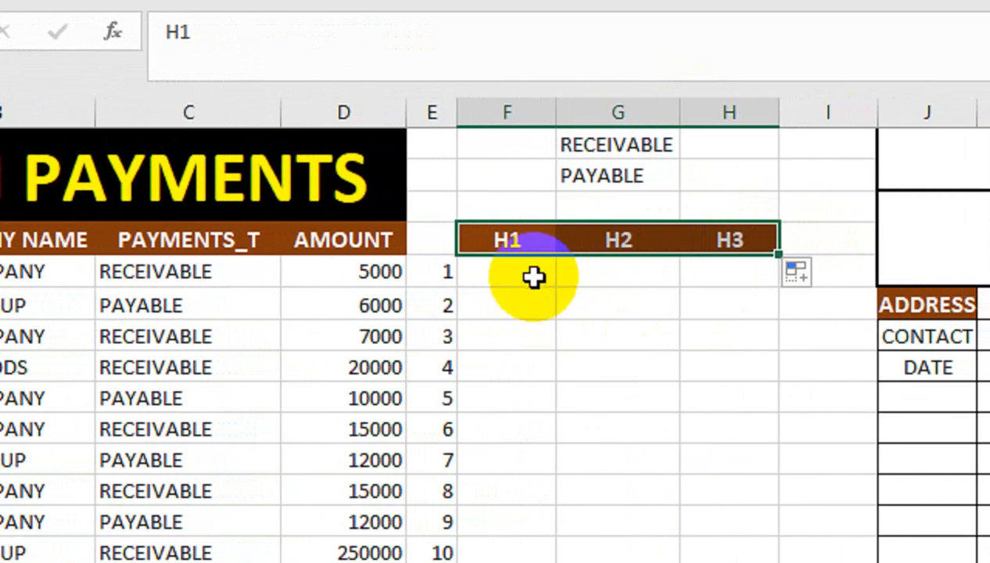
- Enter =IF(AND($G$1=C5,$J$3=B5),E5,"") in F5 and fill it down column F
{"action": "left_click", "coordinate": [532, 274]}
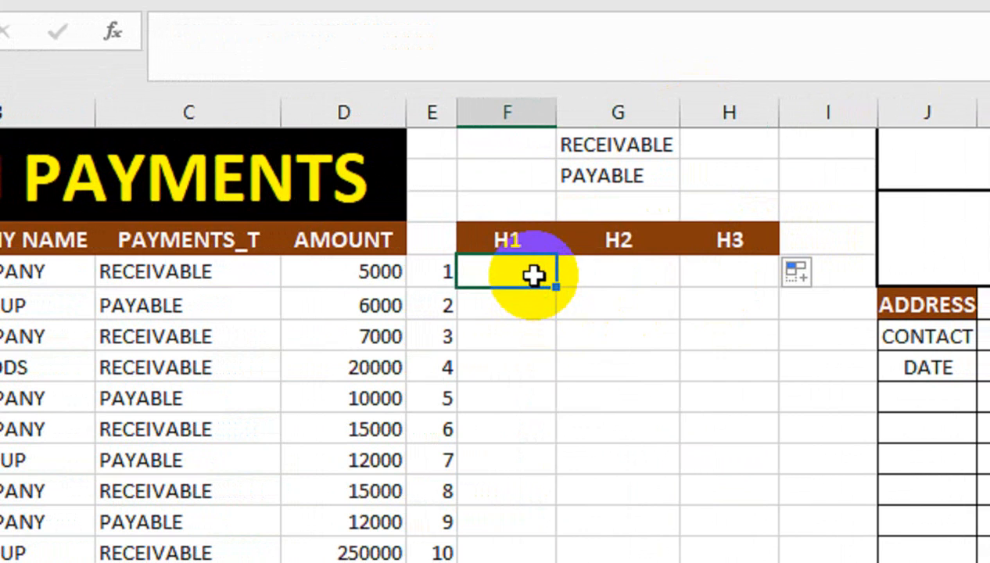
{"action": "type", "text": "=IF("}
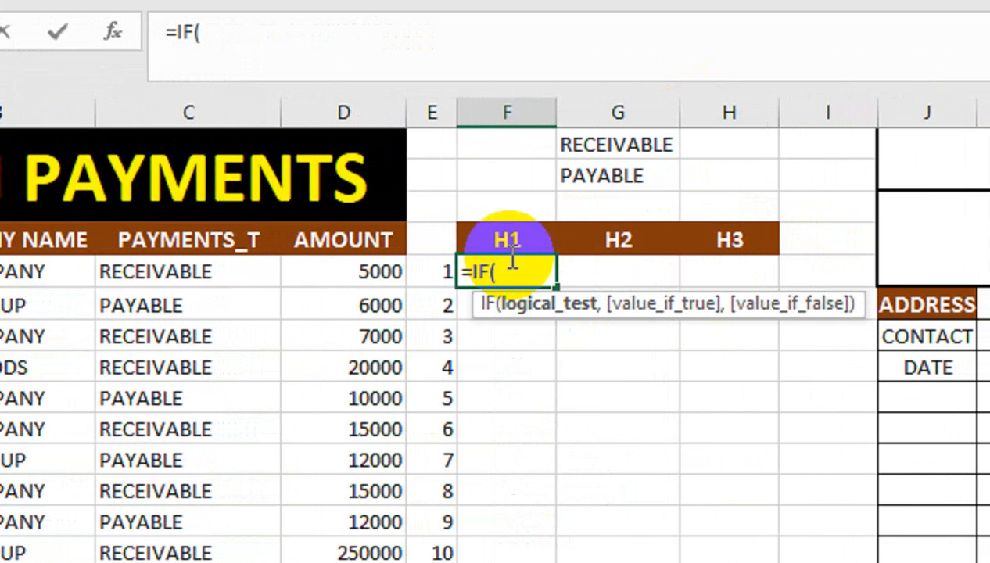
{"action": "type", "text": "AND("}
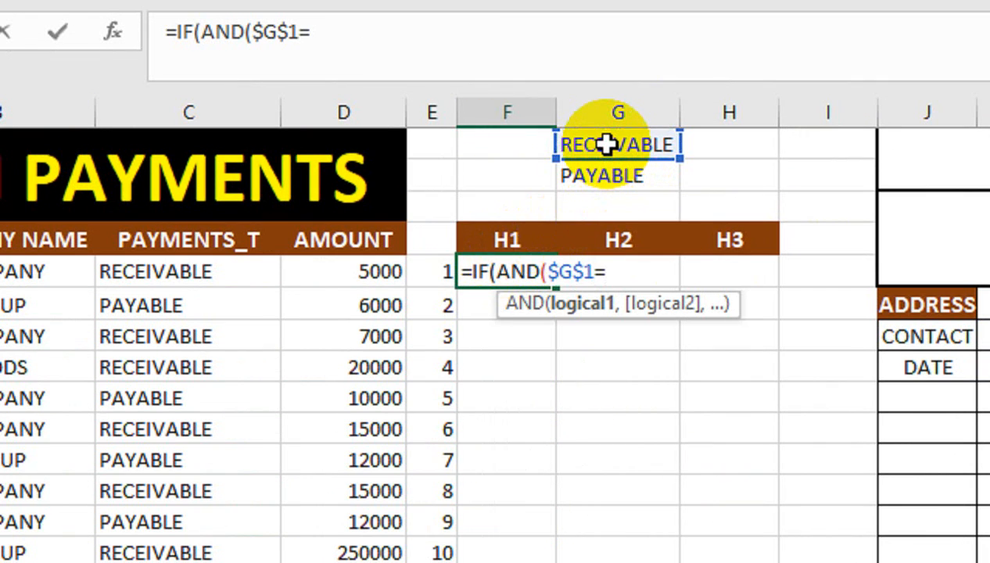
{"action": "left_click", "coordinate": [187, 272]}
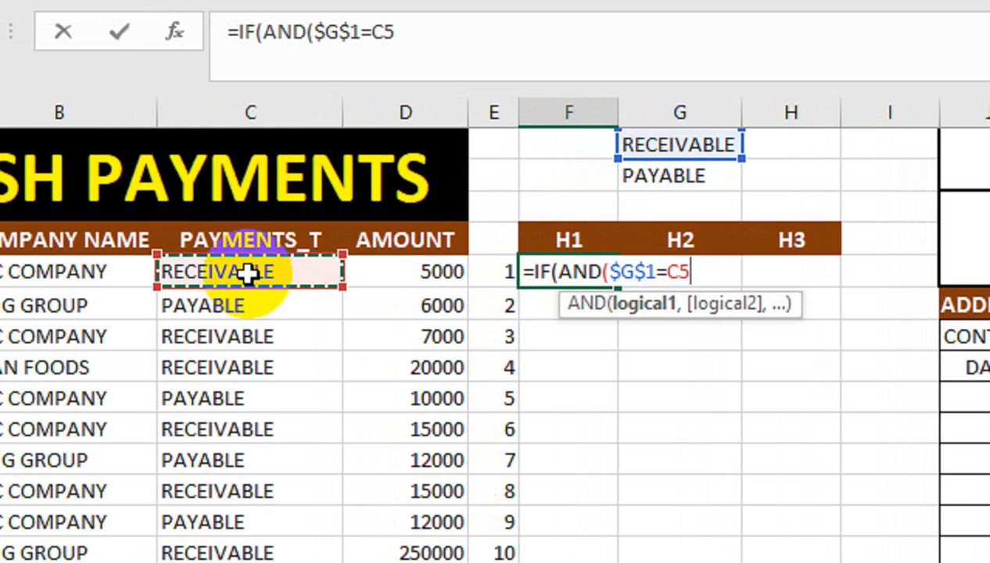
{"action": "type", "text": ","}
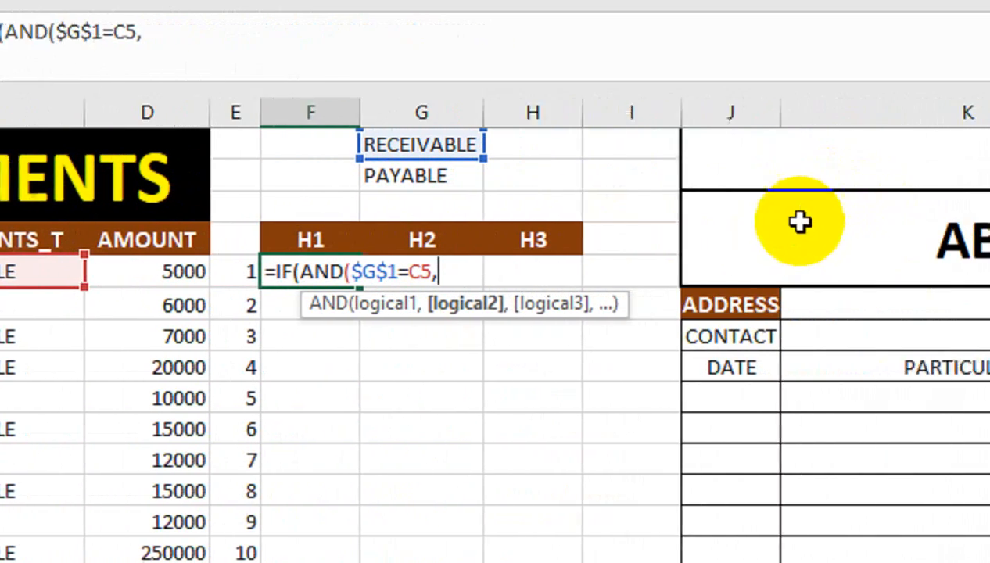
{"action": "left_click", "coordinate": [723, 247]}
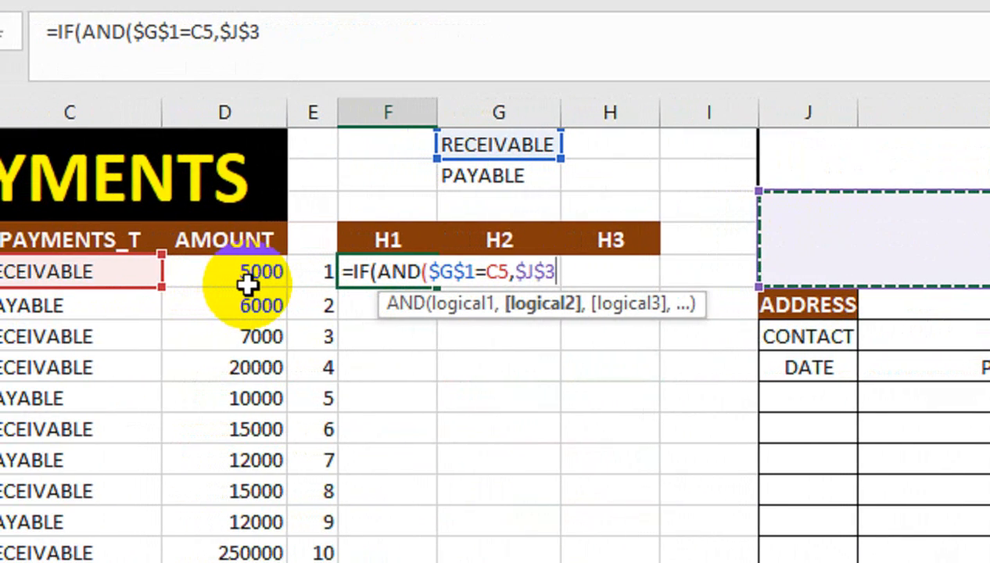
{"action": "type", "text": "="}
{"action": "left_click", "coordinate": [305, 276]}
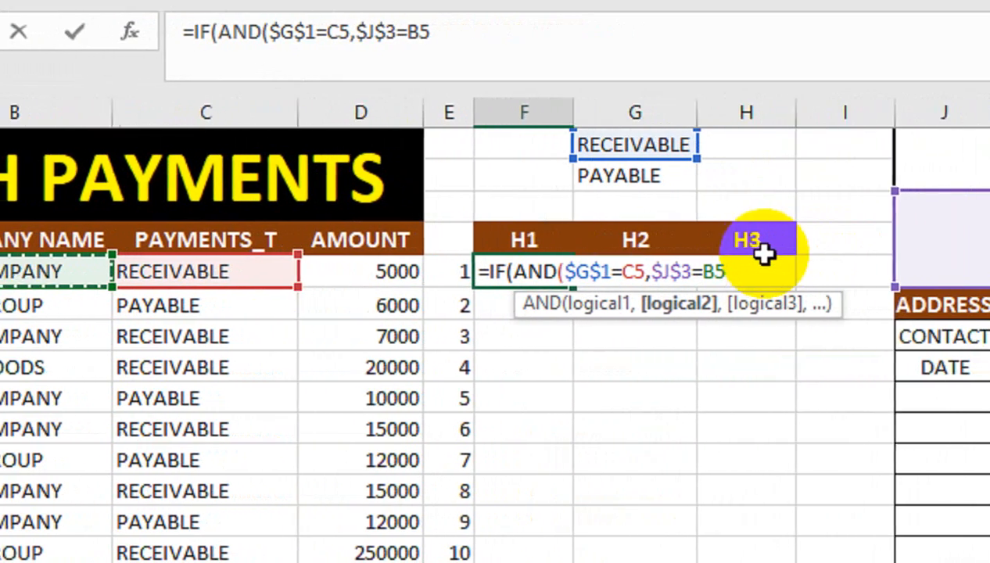
{"action": "type", "text": "),"}
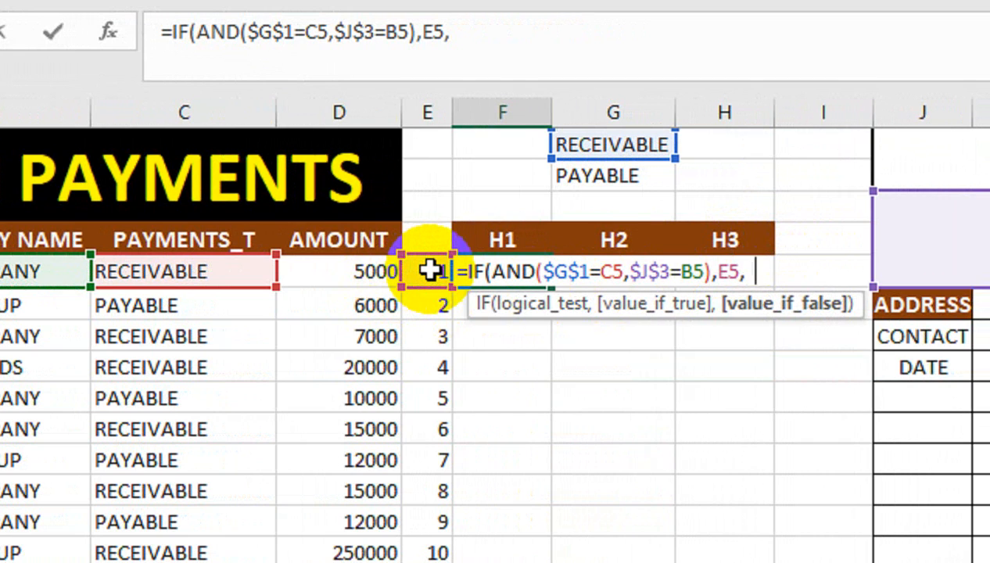
{"action": "type", "text": ")"}
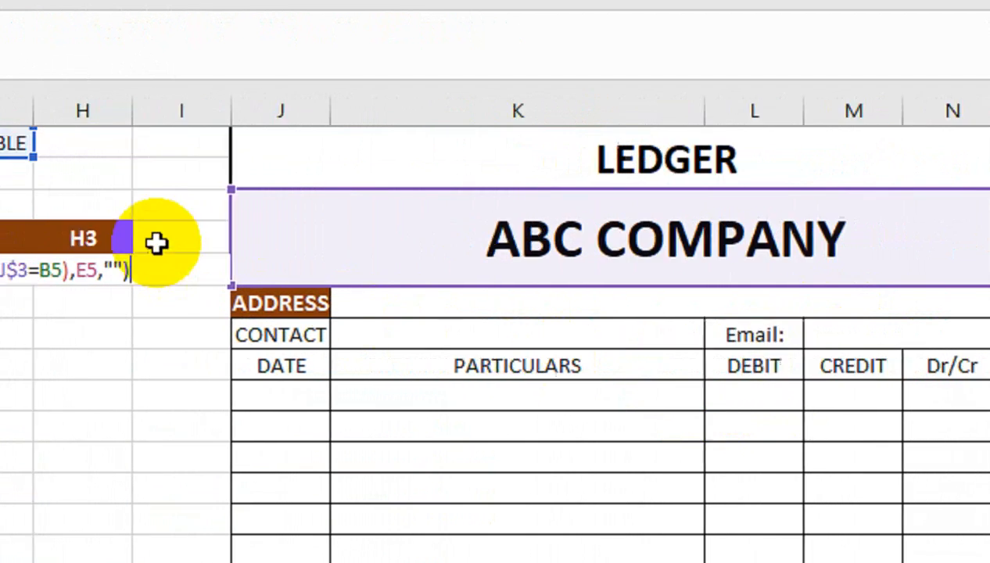
{"action": "key", "text": "Return"}
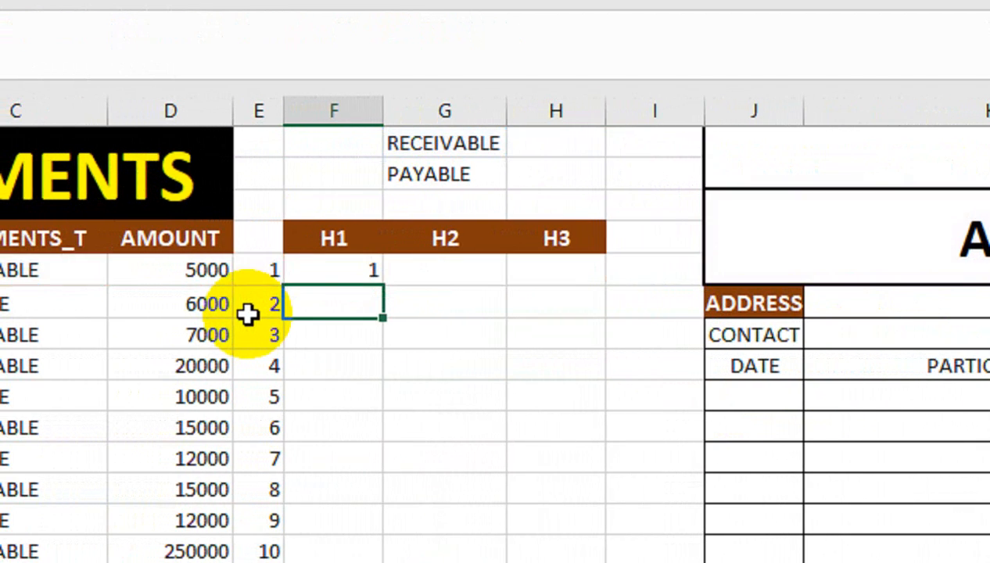
{"action": "left_click", "coordinate": [344, 271]}
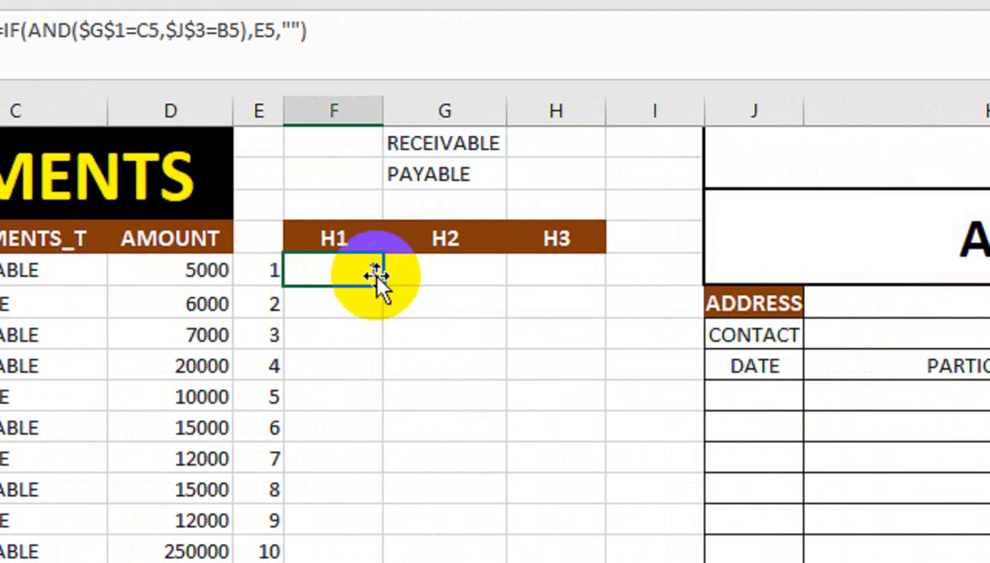
{"action": "double_click", "coordinate": [382, 285]}
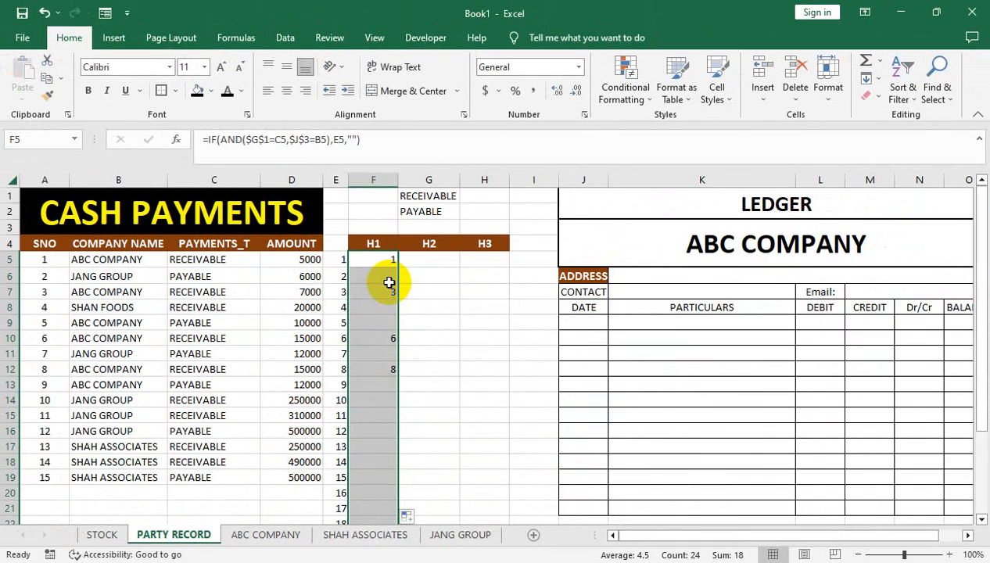
{"action": "key", "text": "ctrl+q"}
- Copy F5's formula into G5, changing $G$1 to $G$2 to match PAYABLE rows
{"action": "left_click", "coordinate": [415, 280]}
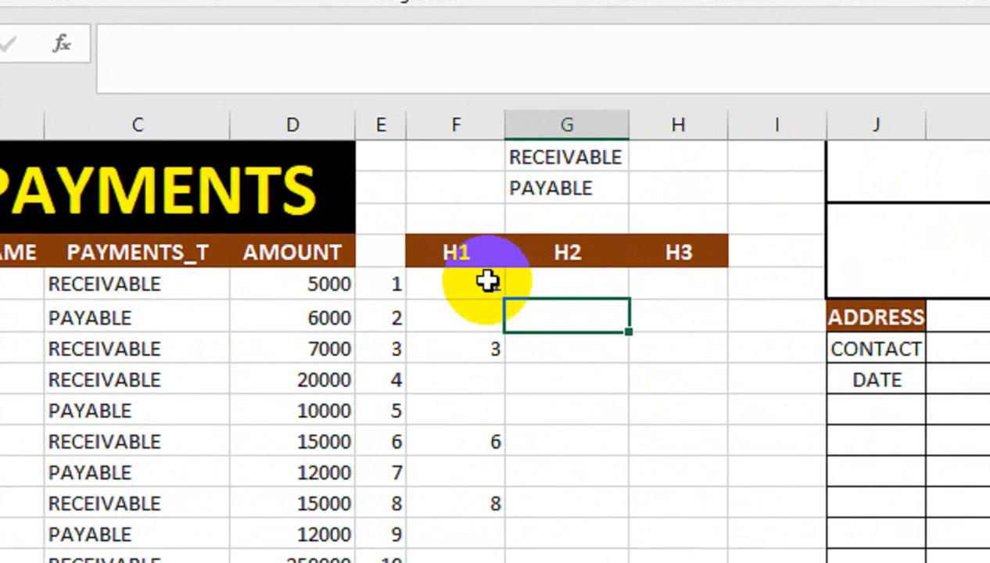
{"action": "left_click", "coordinate": [389, 259]}
{"action": "left_click", "coordinate": [311, 43]}
{"action": "triple_click", "coordinate": [320, 45]}
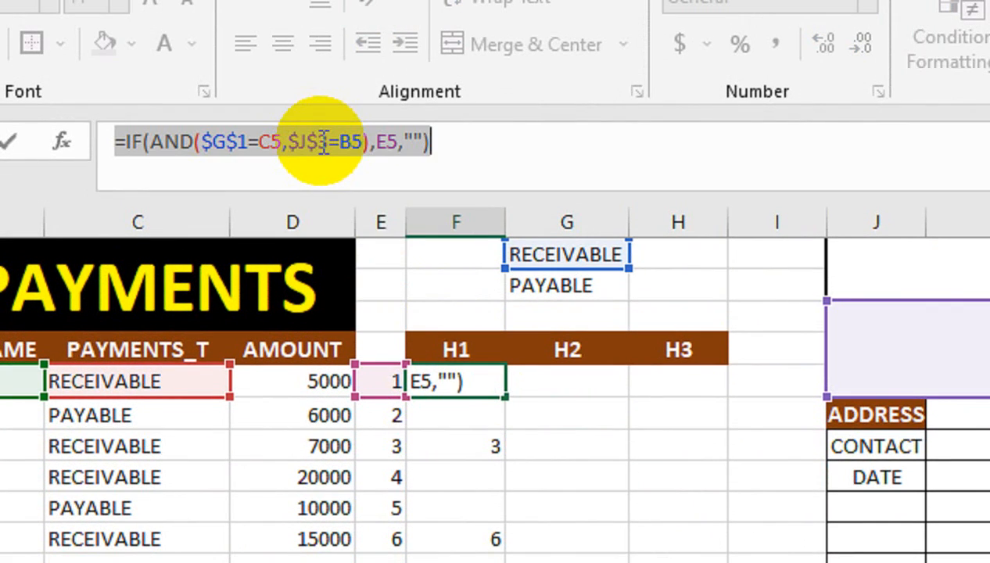
{"action": "left_click", "coordinate": [568, 380]}
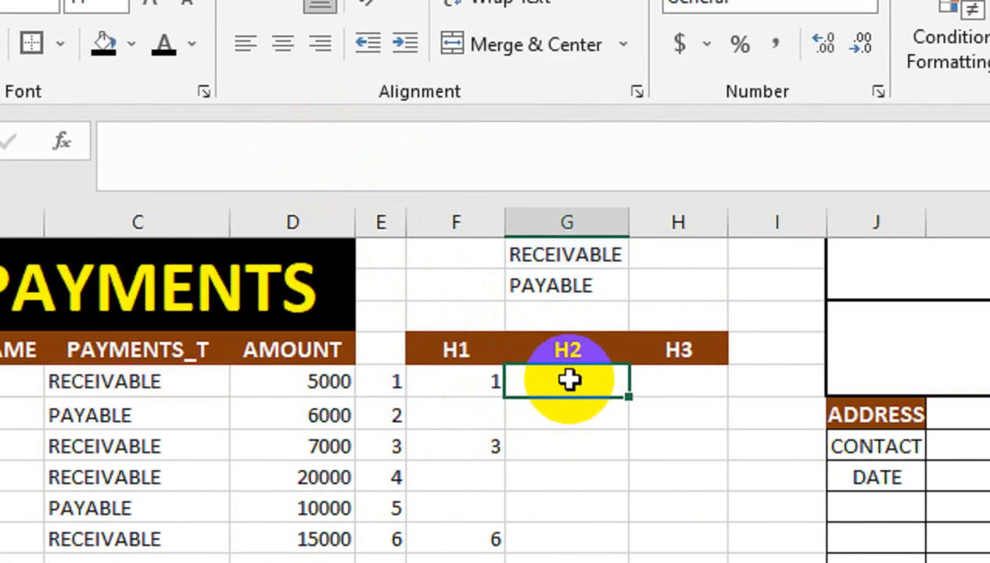
{"action": "key", "text": "ctrl+v"}
{"action": "double_click", "coordinate": [568, 380]}
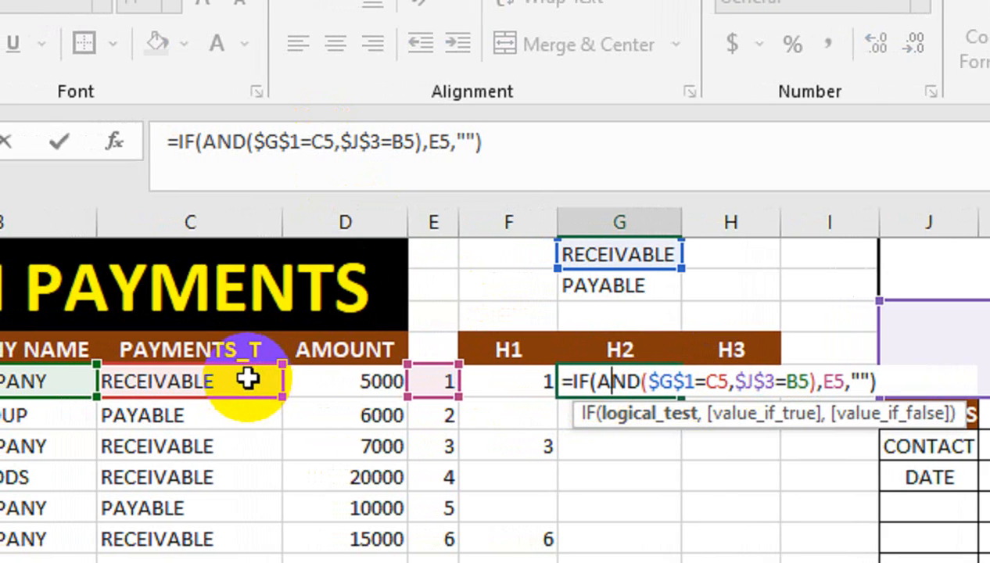
{"action": "left_click", "coordinate": [694, 381]}
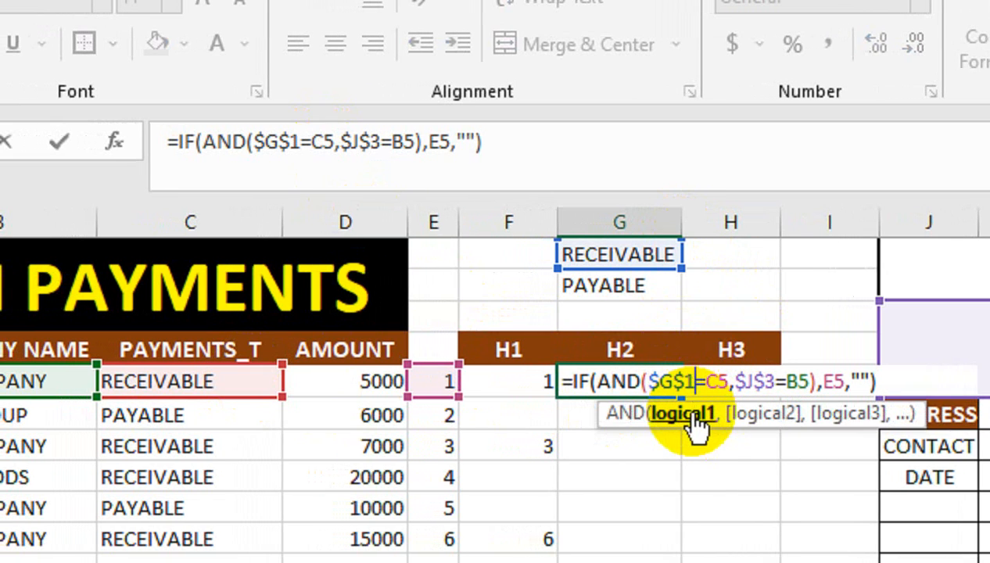
{"action": "key", "text": "BackSpace"}
{"action": "type", "text": "2"}
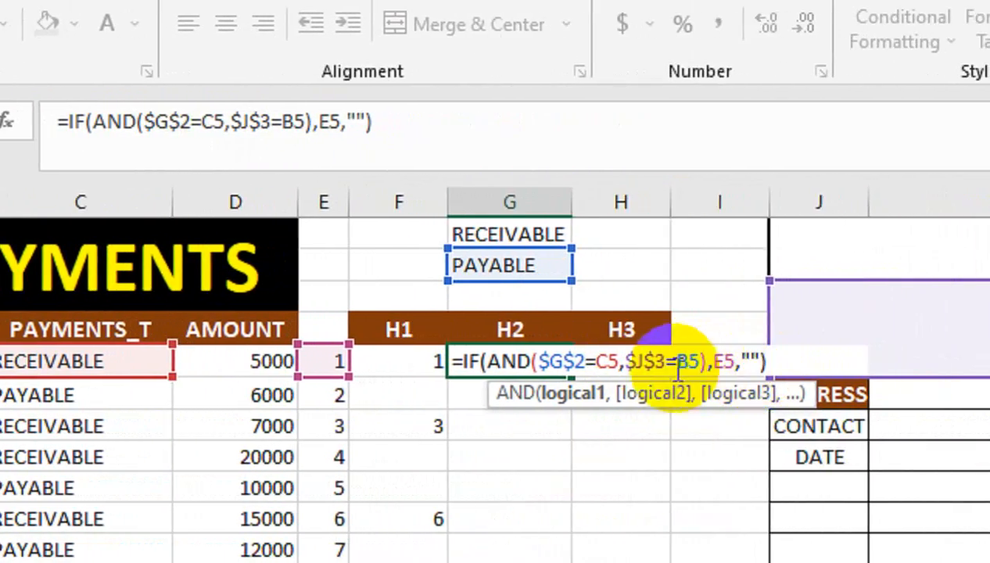
{"action": "key", "text": "Return"}
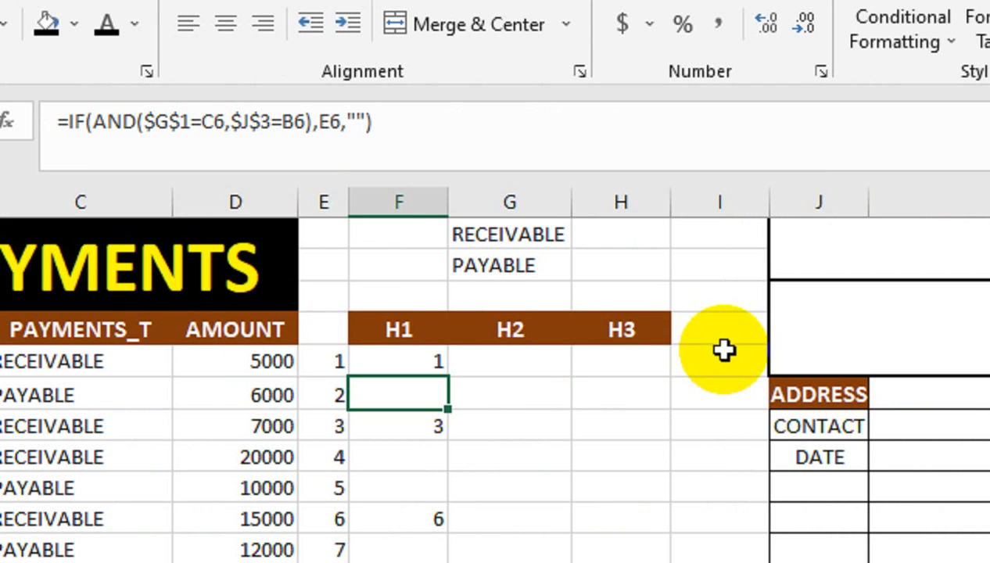
- Fill G5's formula down column G and move G5:G28 into column H
{"action": "left_click", "coordinate": [543, 364]}
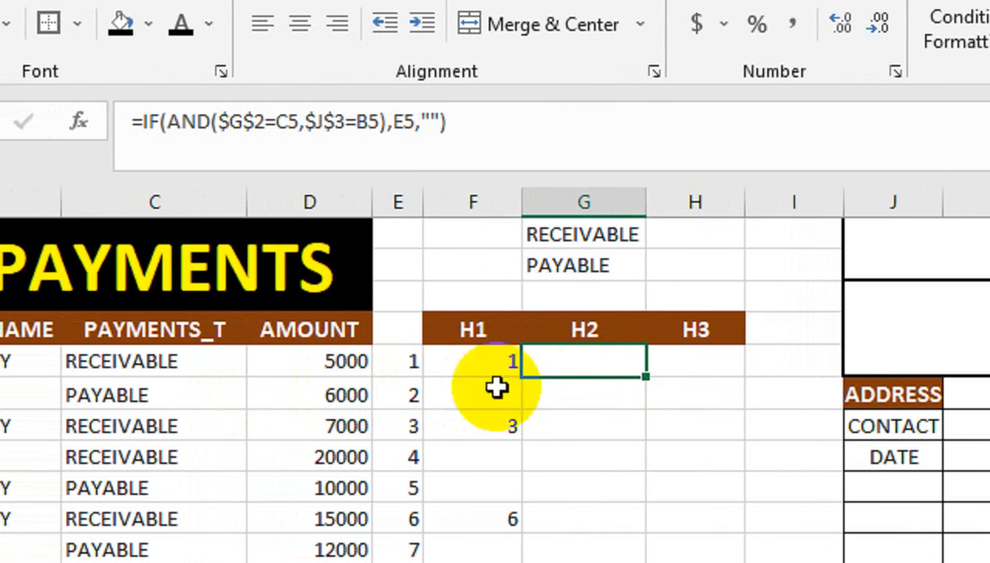
{"action": "double_click", "coordinate": [650, 382]}
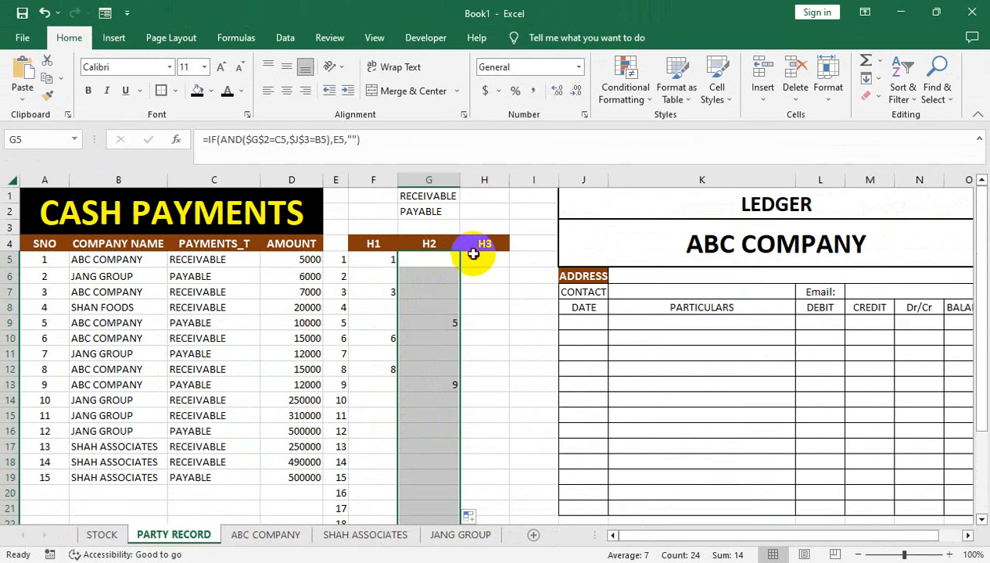
{"action": "left_click", "coordinate": [473, 254]}
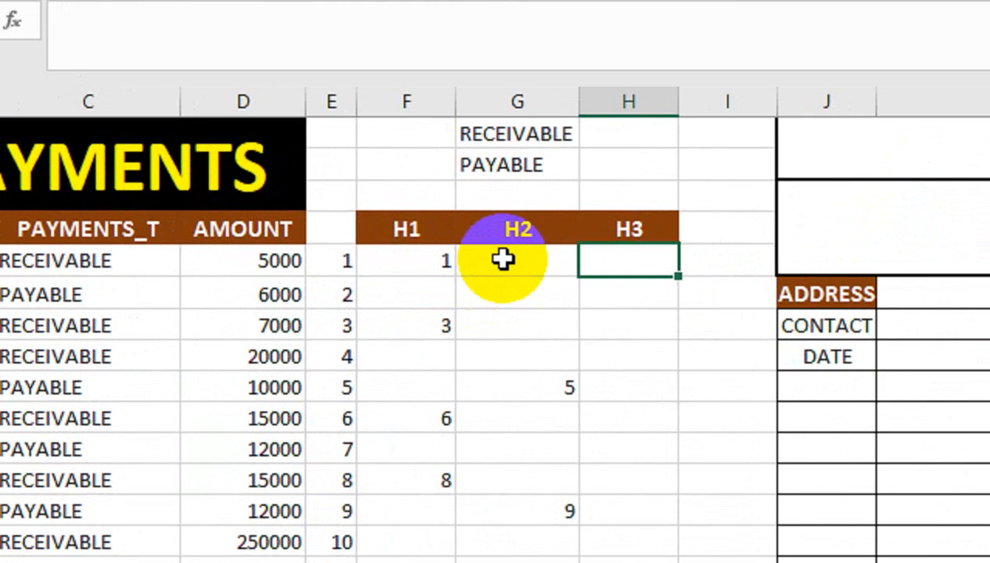
{"action": "left_click_drag", "start_coordinate": [422, 260], "coordinate": [420, 283]}
{"action": "left_click_drag", "start_coordinate": [501, 309], "coordinate": [511, 562]}
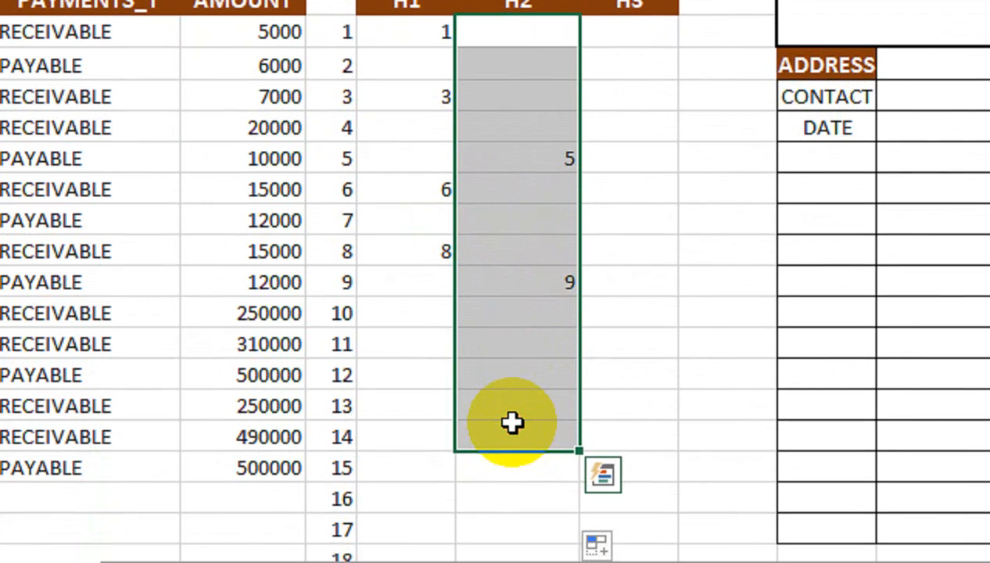
{"action": "key", "text": "ctrl+shift+Down"}
{"action": "scroll", "coordinate": [513, 421], "scroll_direction": "up", "scroll_amount": 3}
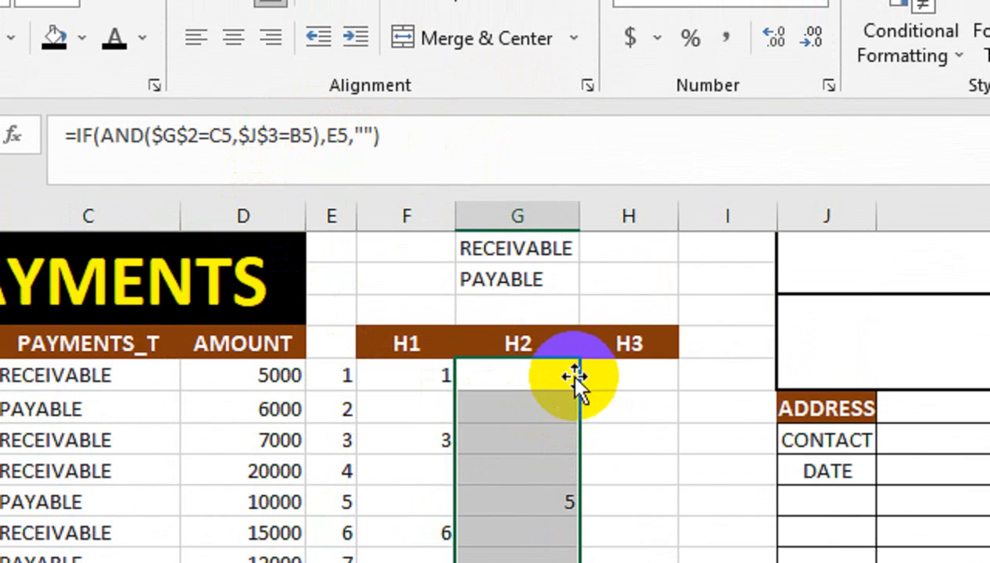
{"action": "left_click_drag", "start_coordinate": [575, 377], "coordinate": [618, 376]}
{"action": "left_click", "coordinate": [493, 376]}
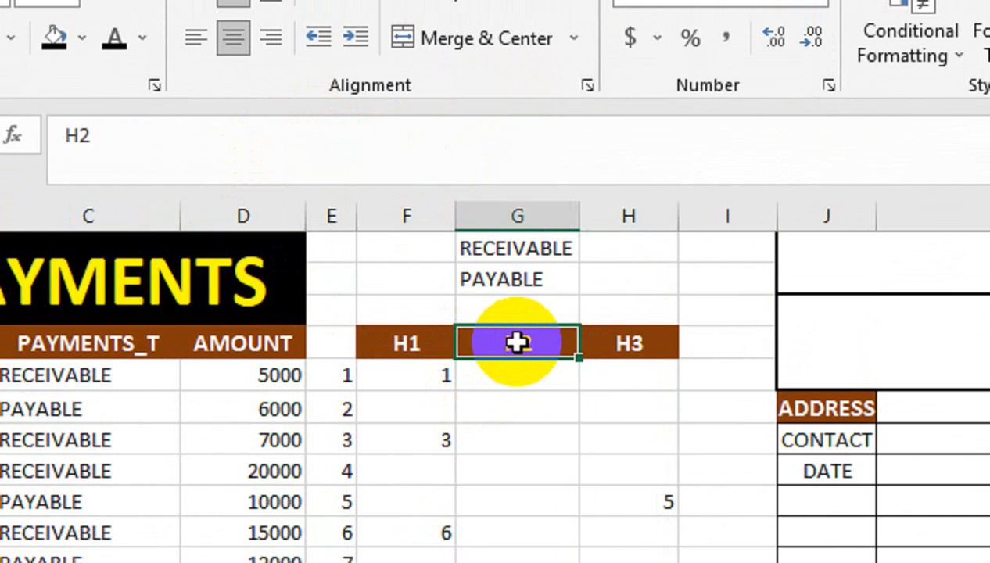
- Type HELPER as the header in G4 and in I4, correcting the typo
{"action": "type", "text": "HELPER"}
{"action": "key", "text": "Tab"}
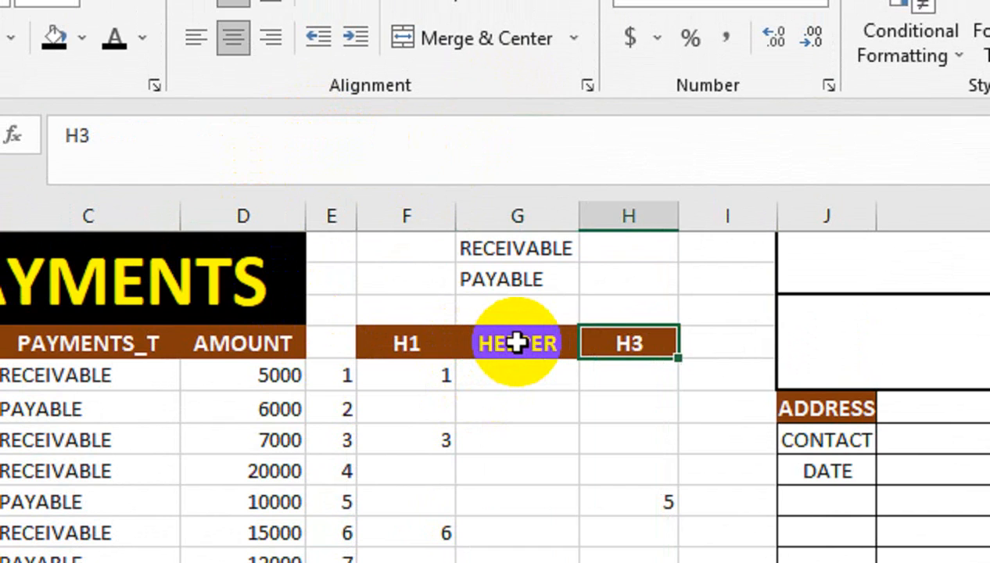
{"action": "key", "text": "Return"}
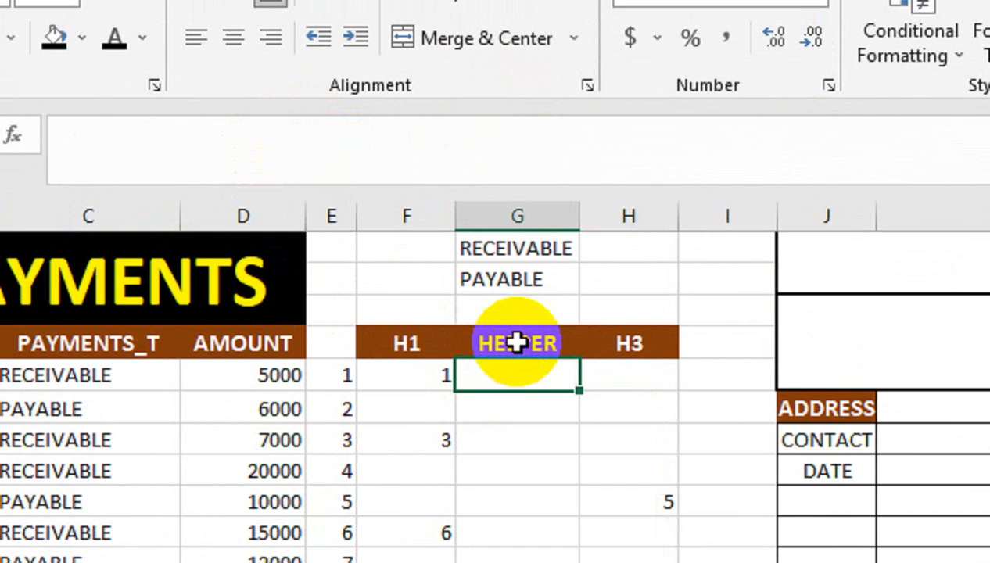
{"action": "key", "text": "Up"}
{"action": "key", "text": "Right"}
{"action": "key", "text": "Right"}
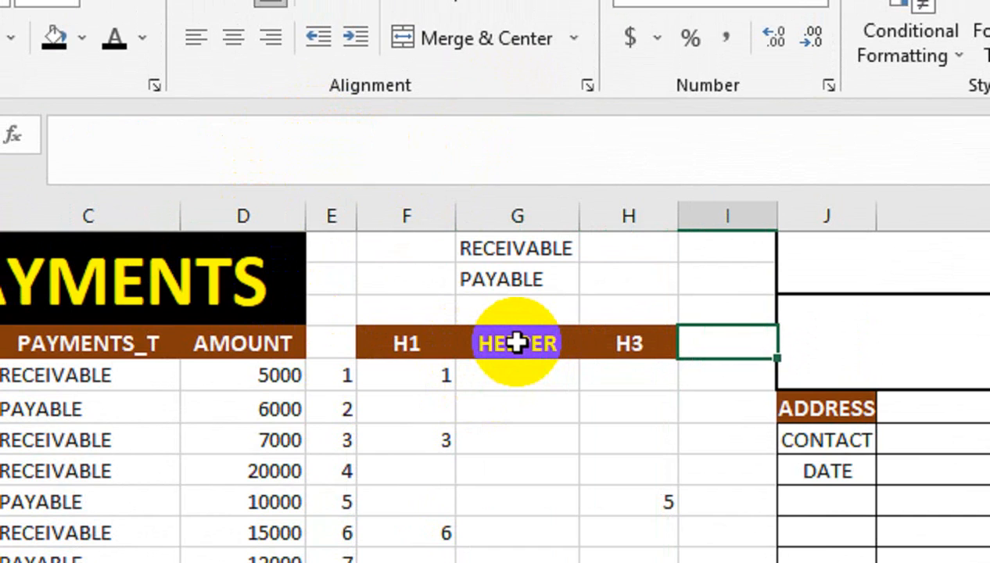
{"action": "type", "text": "JELPE"}
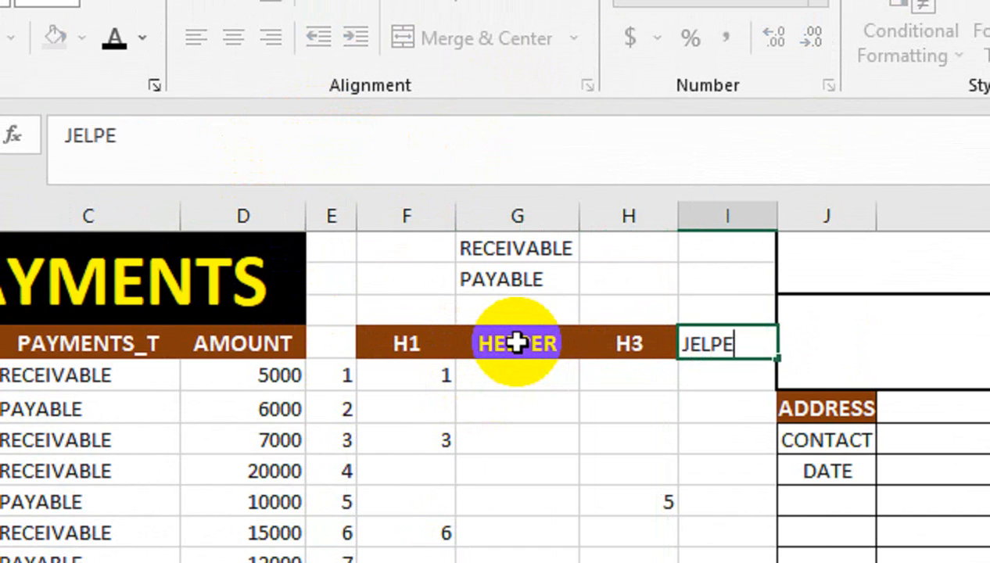
{"action": "type", "text": "R"}
{"action": "key", "text": "Return"}
{"action": "key", "text": "Up"}
{"action": "type", "text": "HE"}
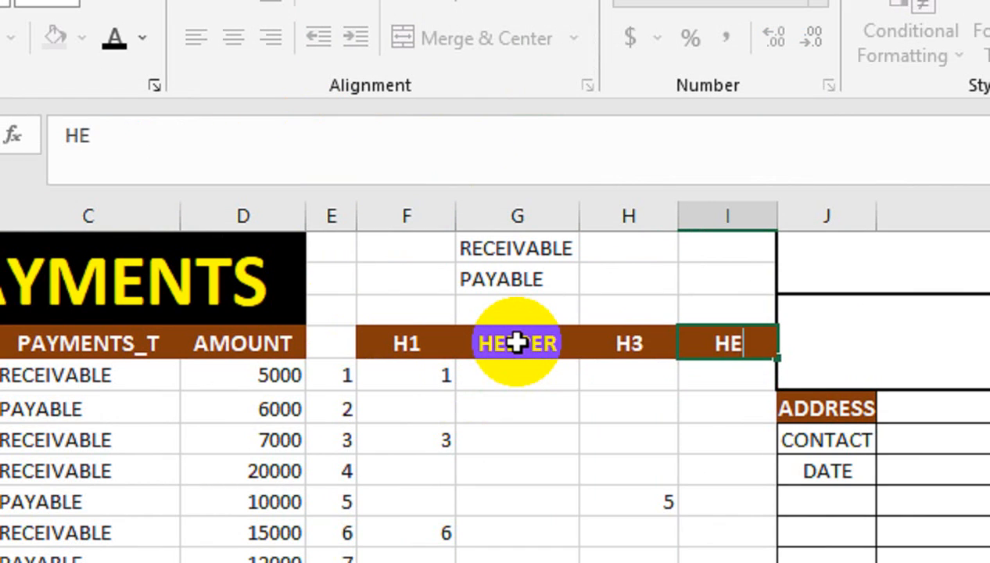
{"action": "type", "text": "LPER"}
{"action": "key", "text": "Return"}
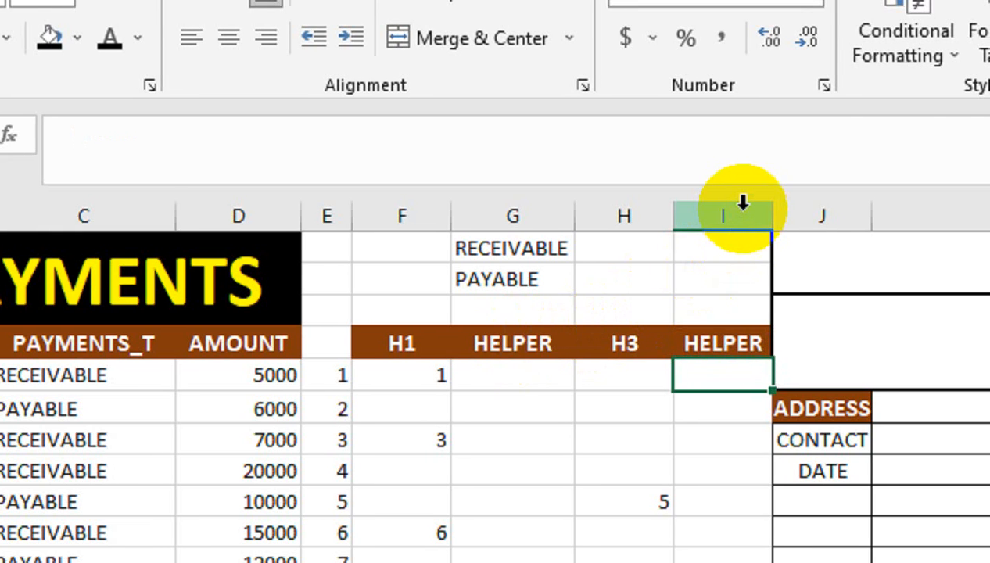
- Insert a blank column at I and move the HELPER header back into I4
{"action": "right_click", "coordinate": [742, 211]}
{"action": "key", "text": "Escape"}
{"action": "right_click", "coordinate": [735, 211]}
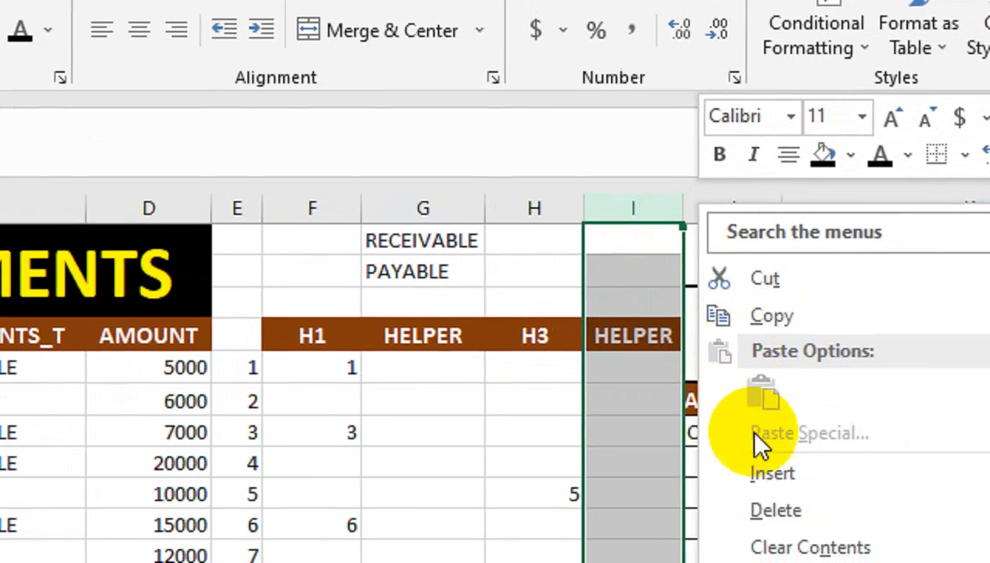
{"action": "left_click", "coordinate": [802, 480]}
{"action": "left_click", "coordinate": [739, 342]}
{"action": "left_click_drag", "start_coordinate": [694, 293], "coordinate": [634, 289]}
{"action": "left_click", "coordinate": [685, 283]}
{"action": "left_click", "coordinate": [367, 326]}
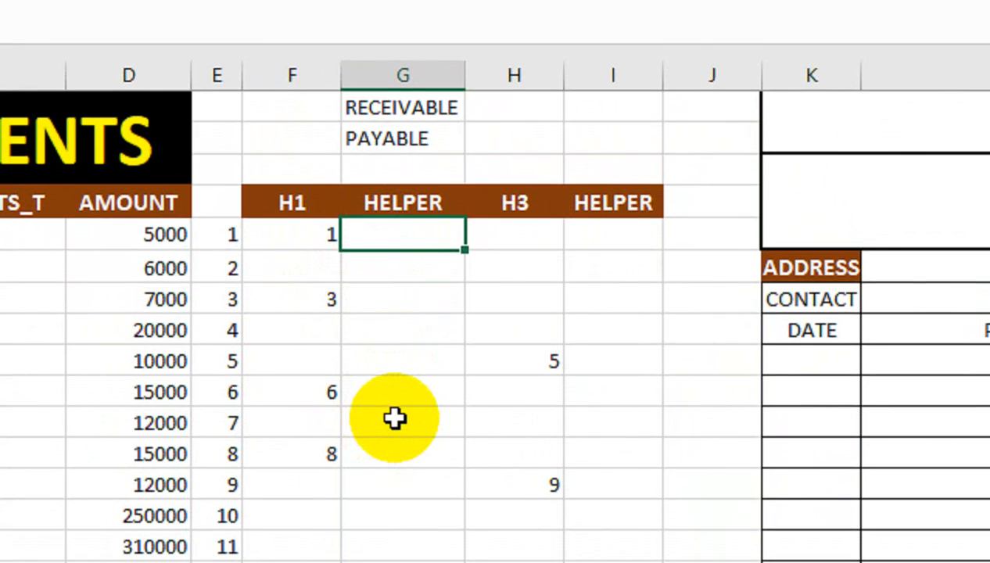
- Enter =IFERROR(SMALL($F$5:$F$28,ROWS($E$5:E5)),"") in G5 and fill it down to row 16
{"action": "type", "text": "=IF"}
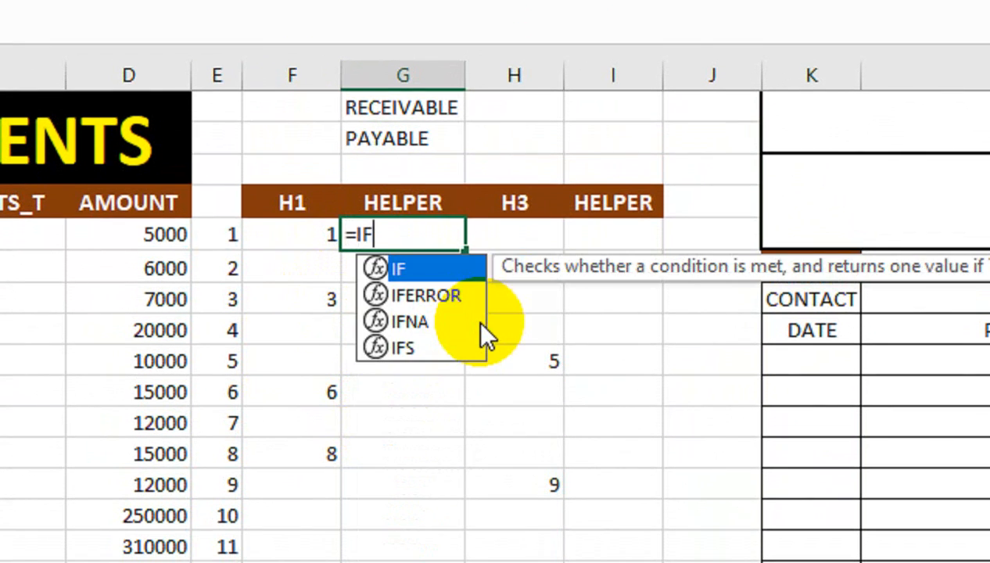
{"action": "type", "text": "ERROR(SMALL("}
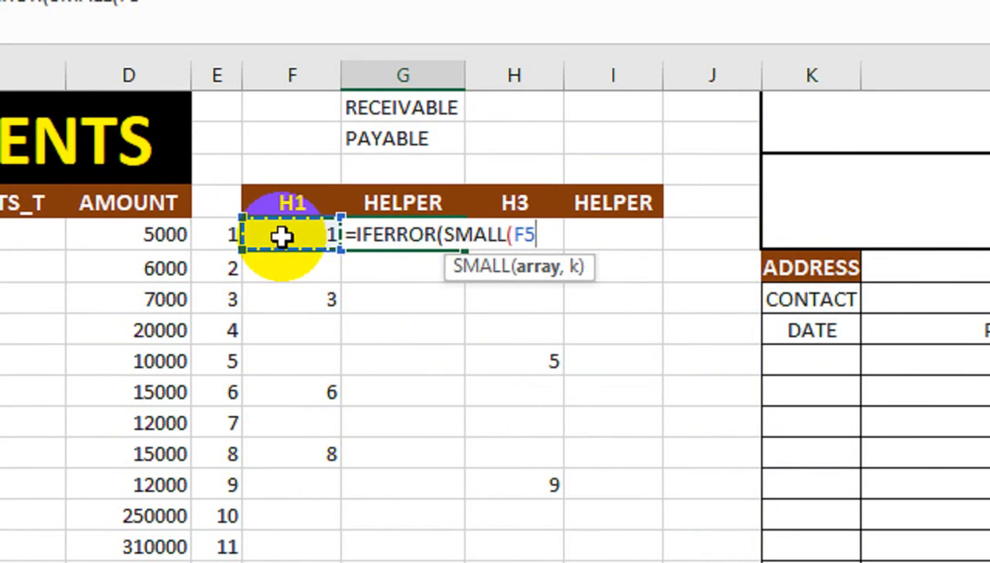
{"action": "key", "text": "ctrl+shift+Down"}
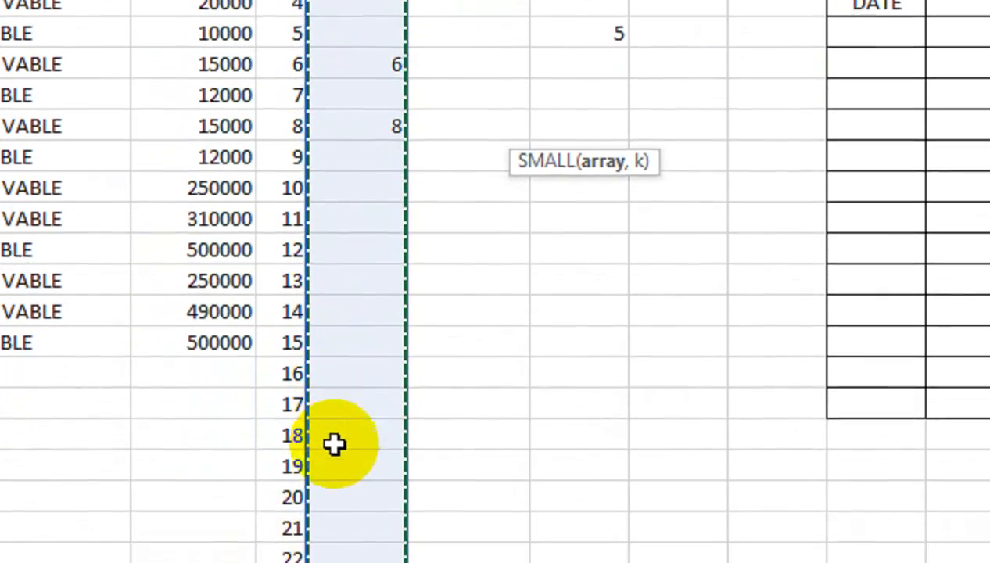
{"action": "scroll", "coordinate": [417, 384], "scroll_direction": "up", "scroll_amount": 3}
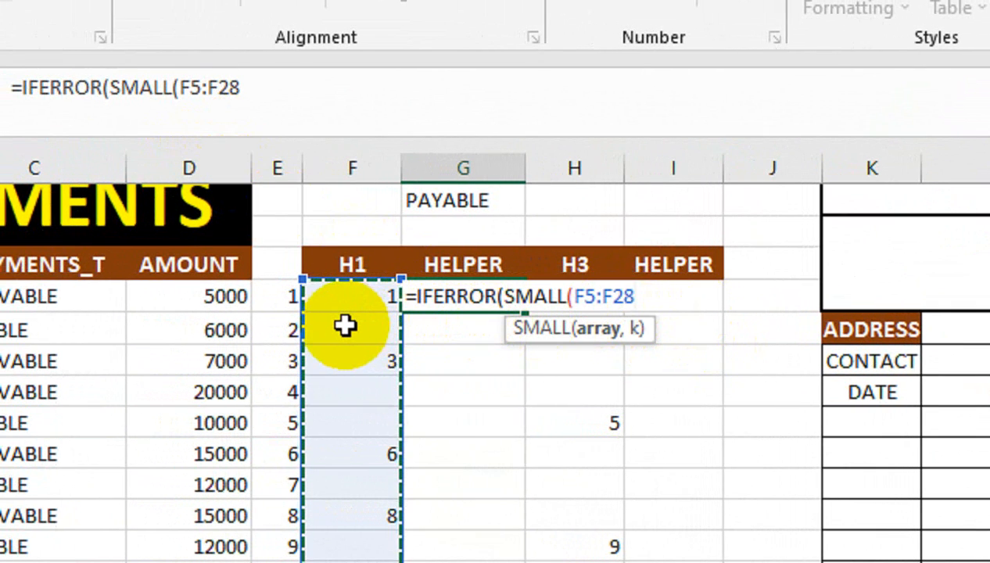
{"action": "key", "text": "F4"}
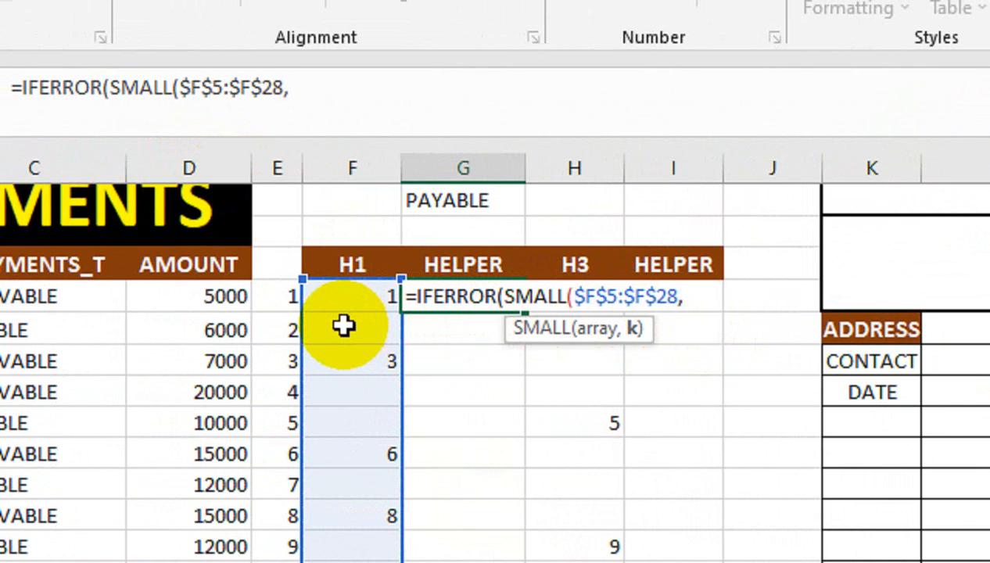
{"action": "left_click", "coordinate": [320, 82]}
{"action": "type", "text": "ROWS"}
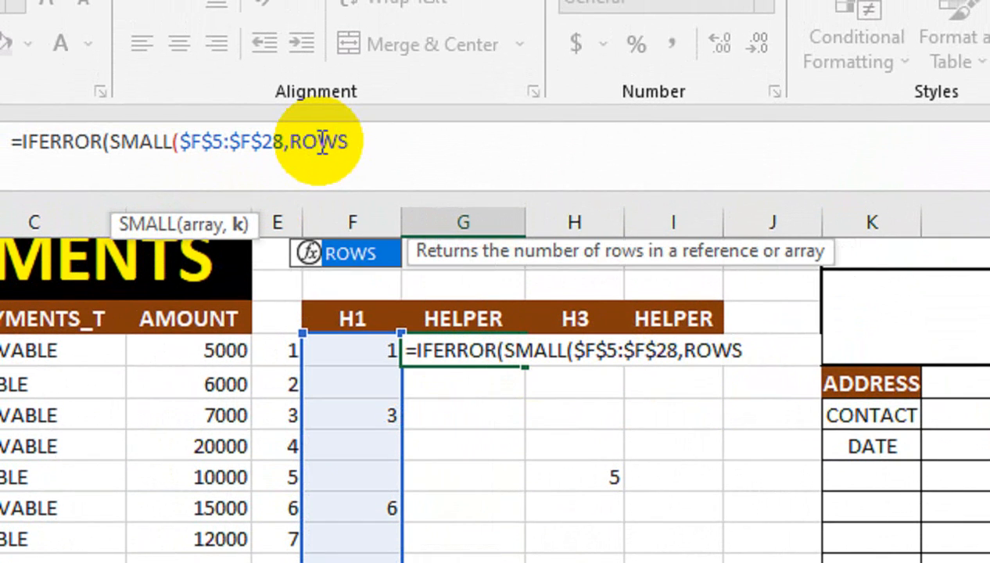
{"action": "type", "text": "("}
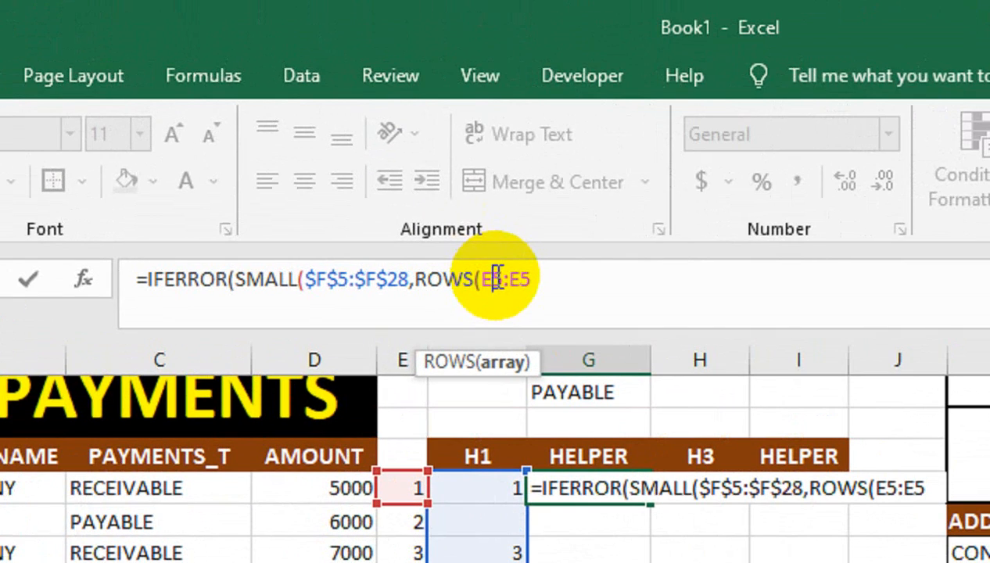
{"action": "key", "text": "F4"}
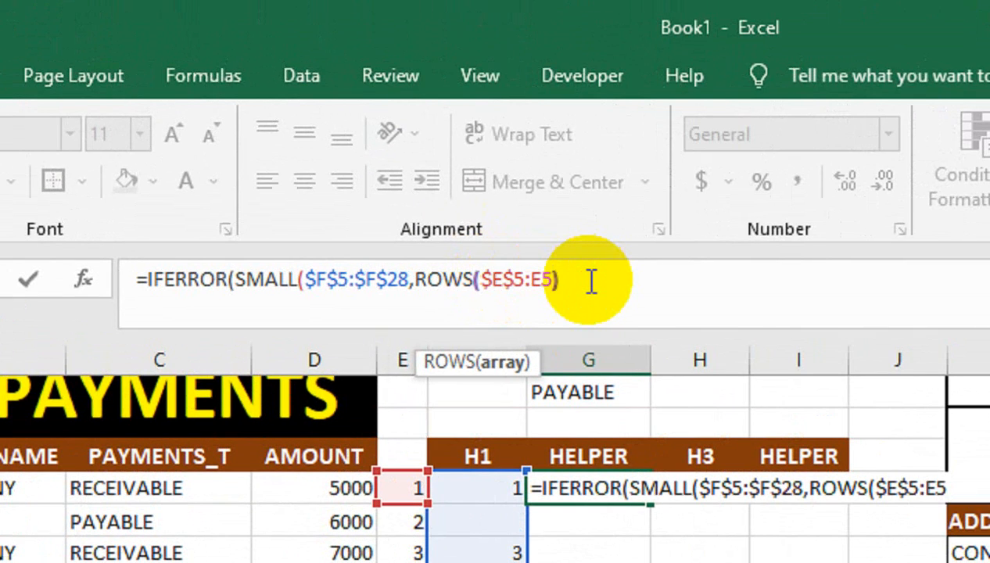
{"action": "type", "text": ")"}
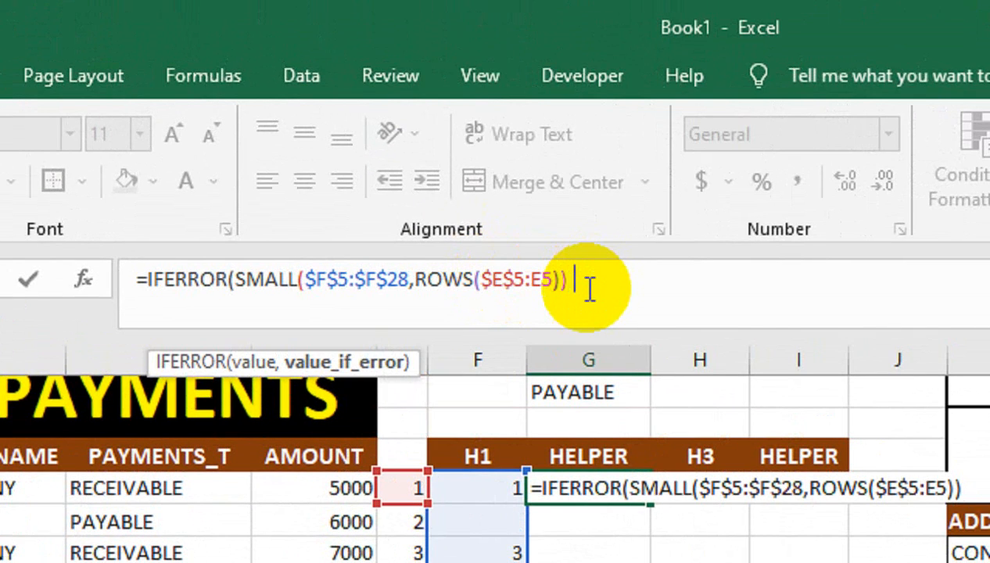
{"action": "type", "text": ",\"\")"}
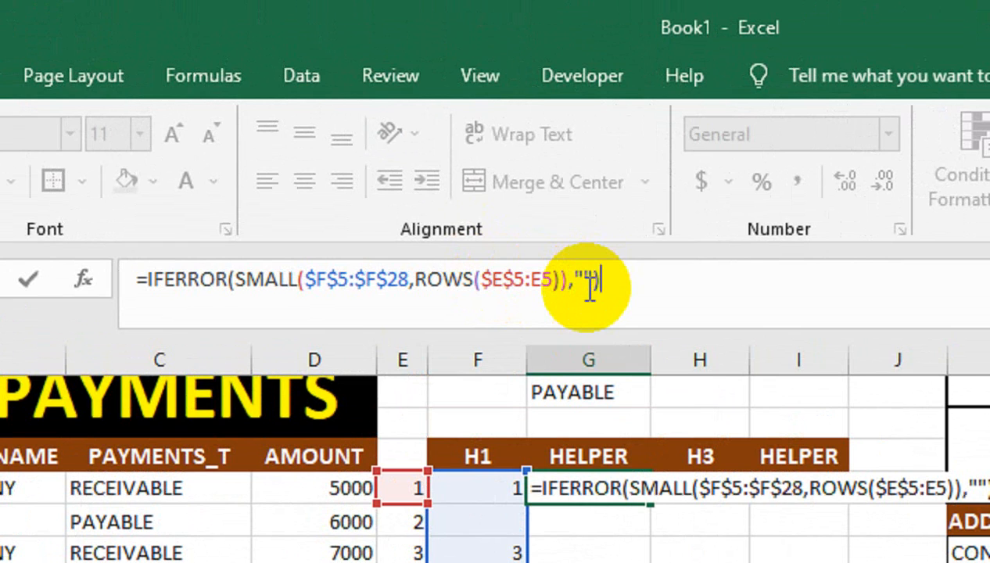
{"action": "key", "text": "Return"}
{"action": "left_click", "coordinate": [612, 489]}
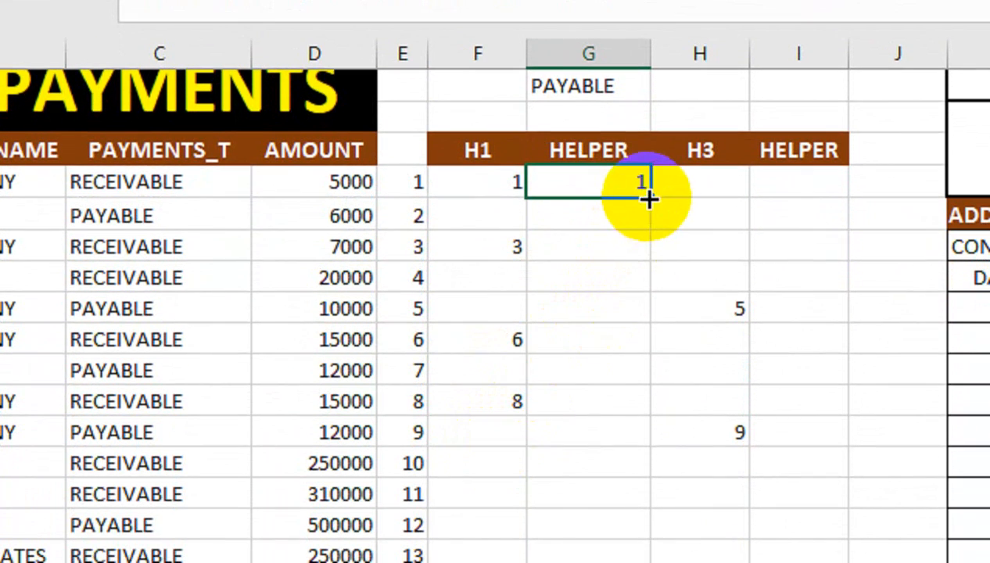
{"action": "left_click_drag", "start_coordinate": [649, 198], "coordinate": [688, 562]}
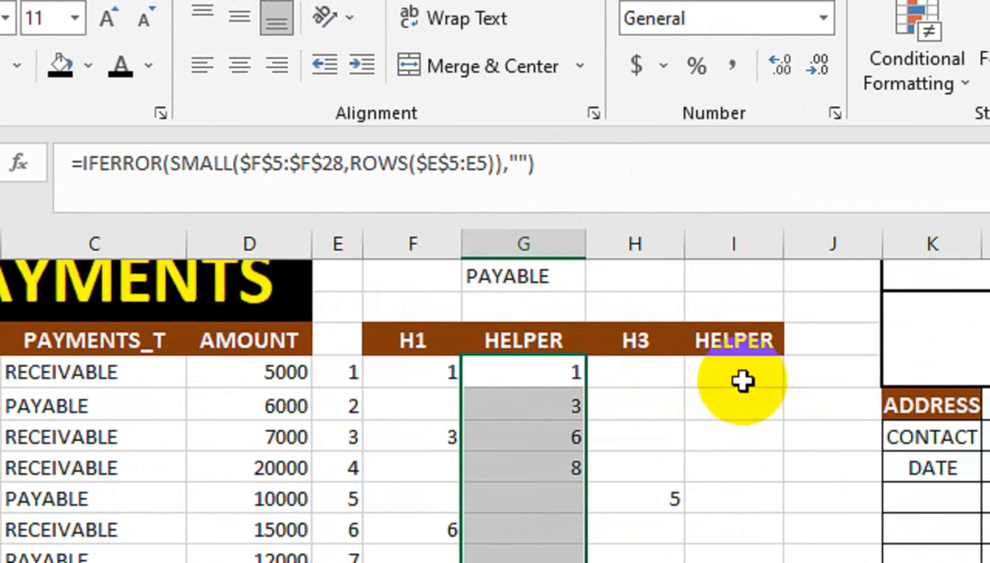
- Start the I5 formula as =IFERROR(SMALL($H$5:$H$28 with an absolute range
{"action": "left_click", "coordinate": [797, 376]}
{"action": "type", "text": "=IF"}
{"action": "key", "text": "Down"}
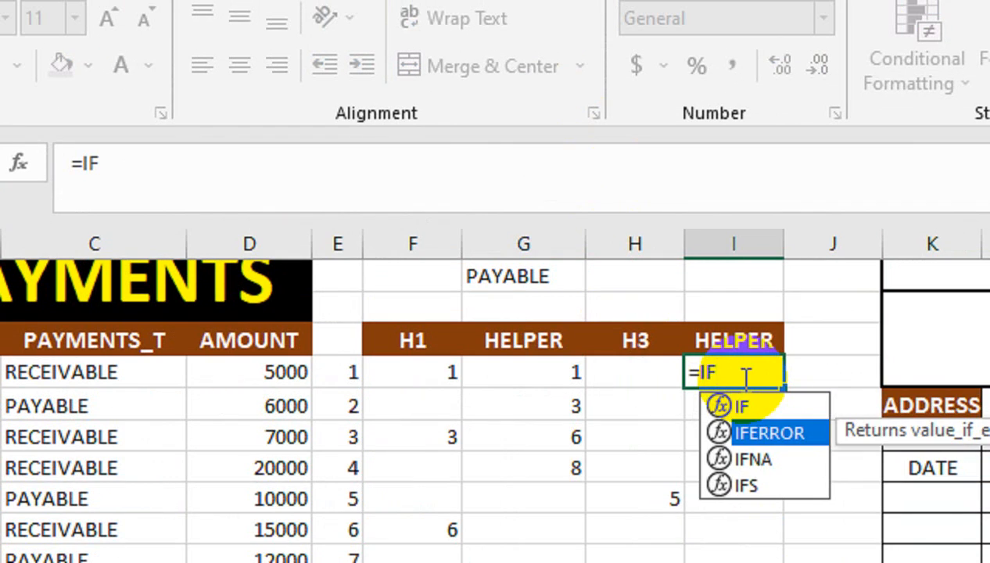
{"action": "key", "text": "Tab"}
{"action": "type", "text": "SM"}
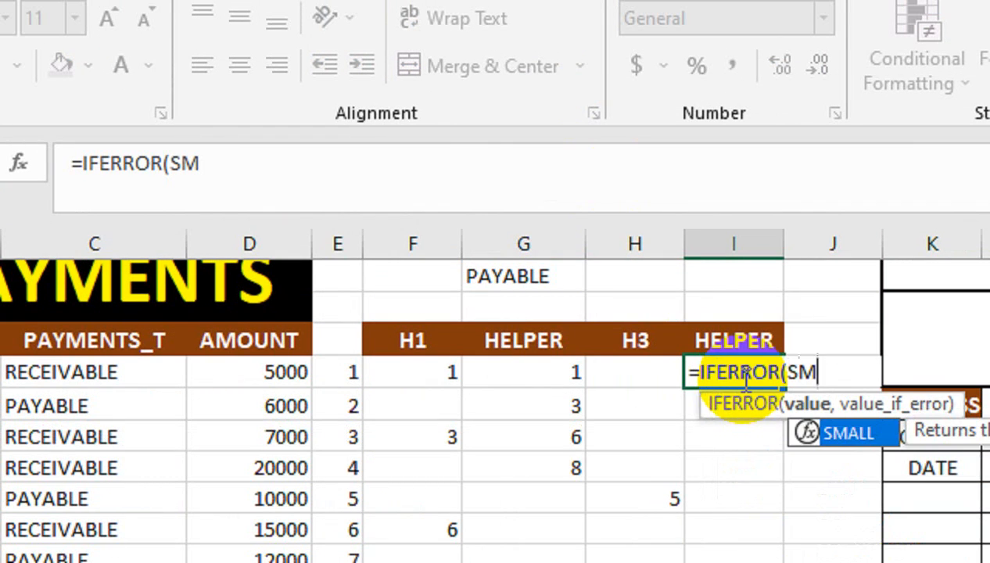
{"action": "key", "text": "Tab"}
{"action": "key", "text": "Left"}
{"action": "key", "text": "Left"}
{"action": "key", "text": "Right"}
{"action": "key", "text": "ctrl+shift+Down"}
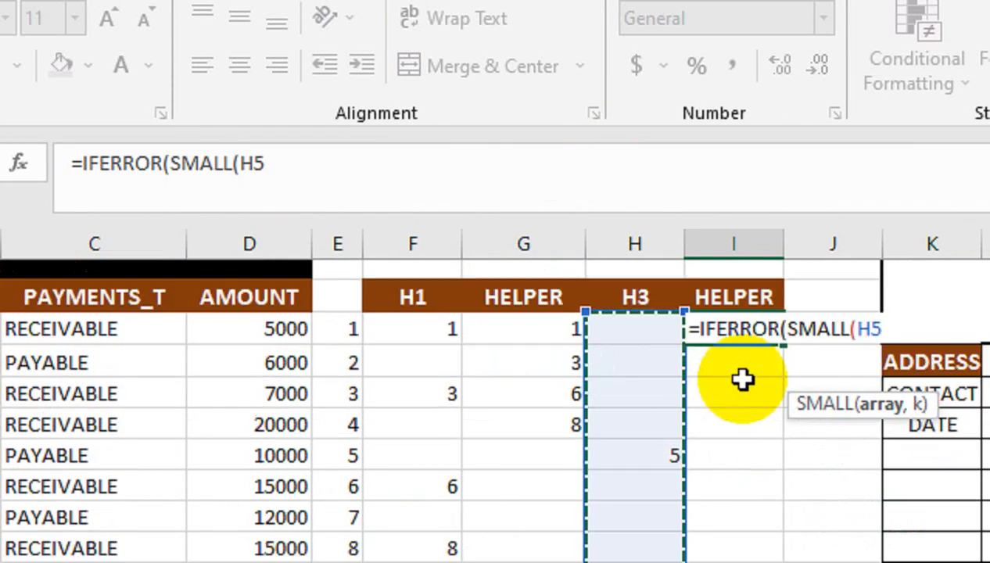
{"action": "key", "text": "F4"}
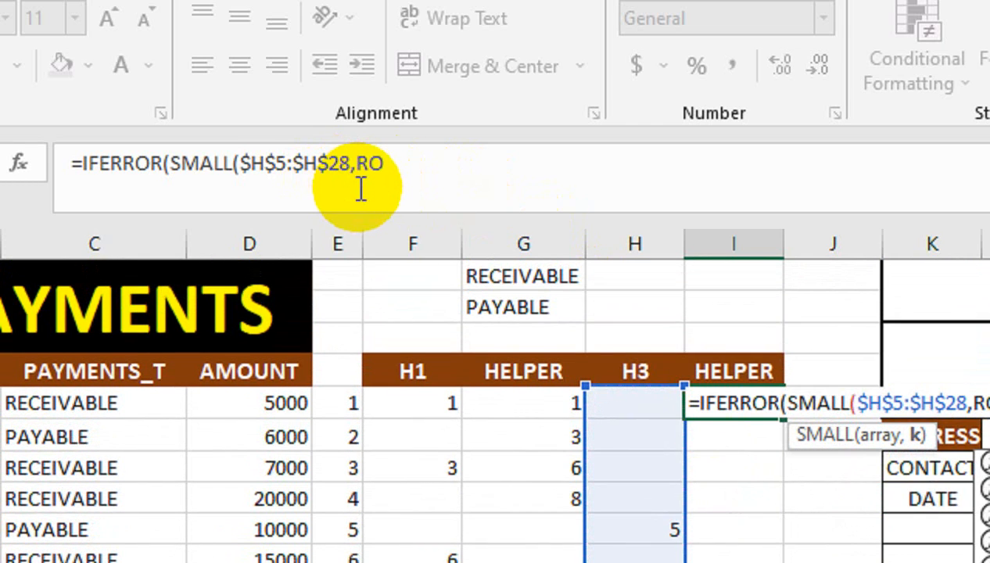
- Complete it with ROWS($E$5:E5),"" and fill the I5 formula down column I
{"action": "type", "text": ",ROWS("}
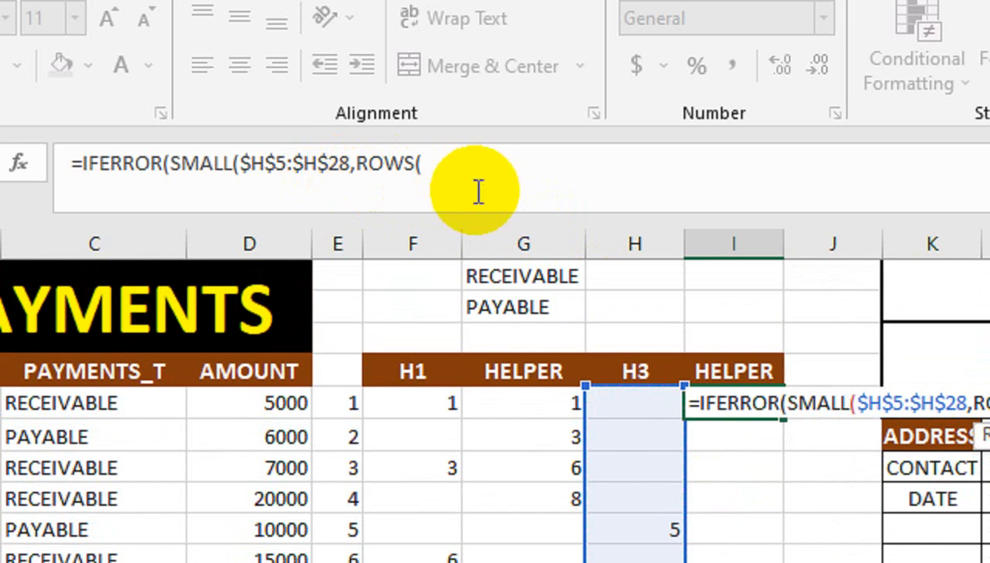
{"action": "left_click", "coordinate": [344, 400]}
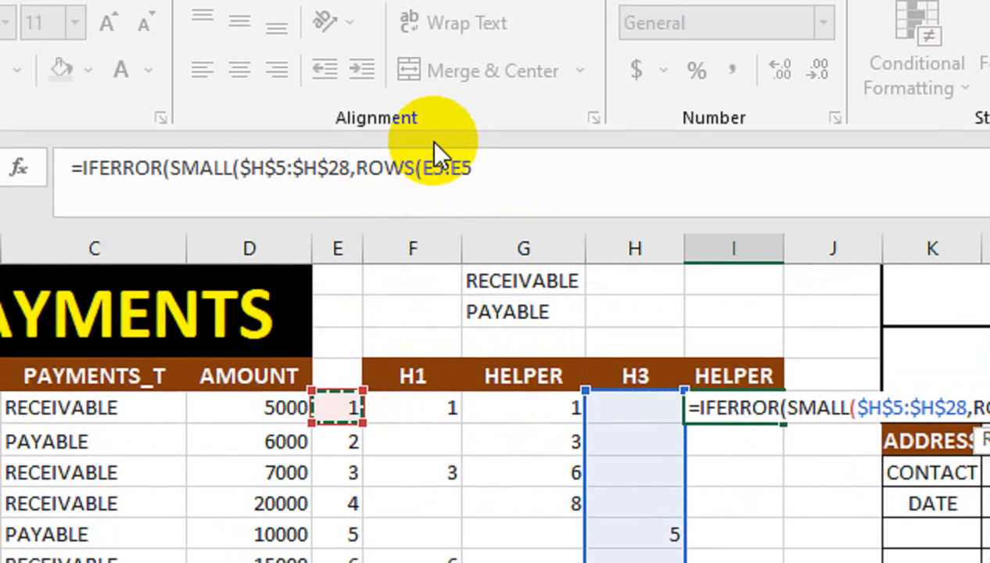
{"action": "left_click", "coordinate": [437, 172]}
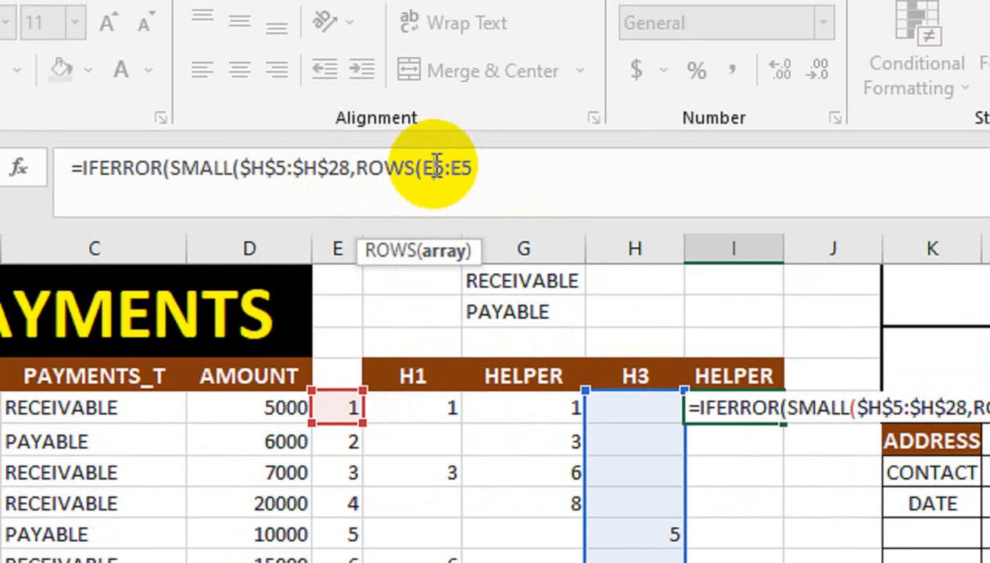
{"action": "key", "text": "F4"}
{"action": "left_click", "coordinate": [510, 166]}
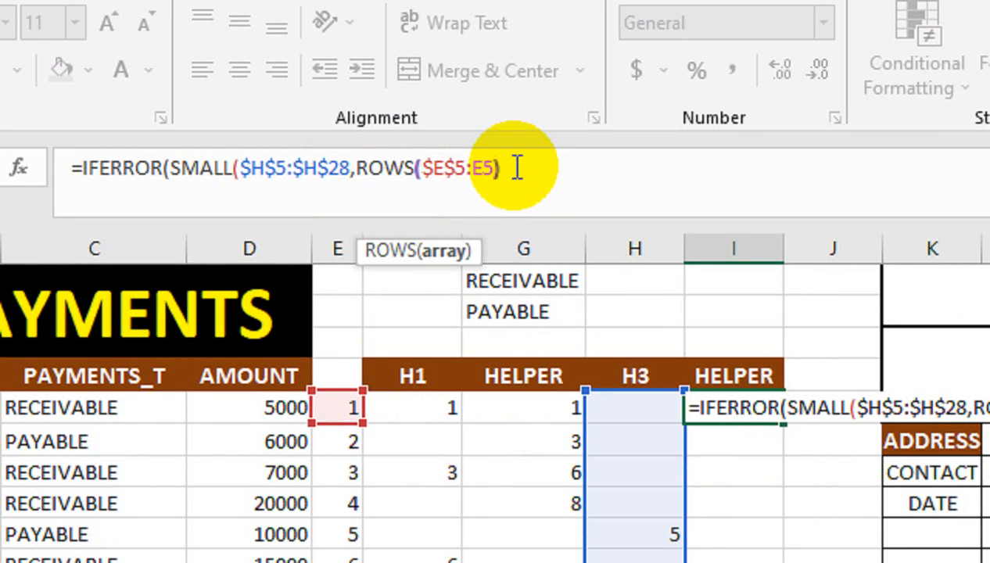
{"action": "type", "text": "),\""}
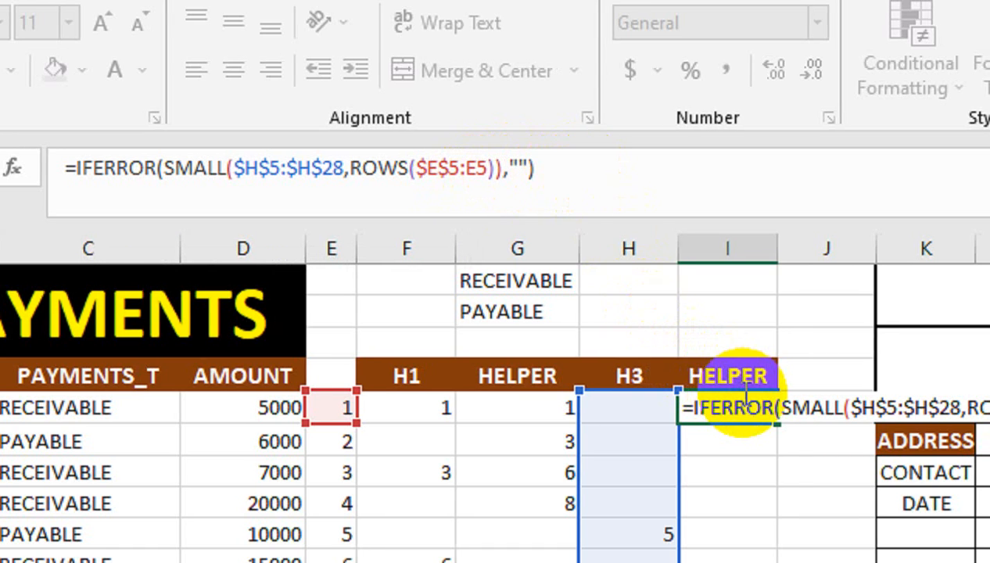
{"action": "key", "text": "Return"}
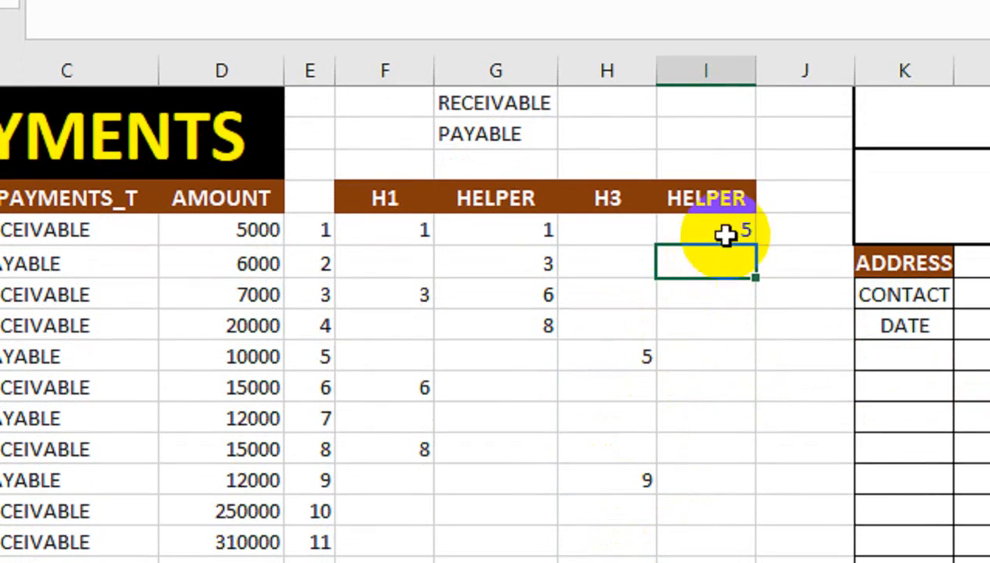
{"action": "left_click", "coordinate": [743, 408]}
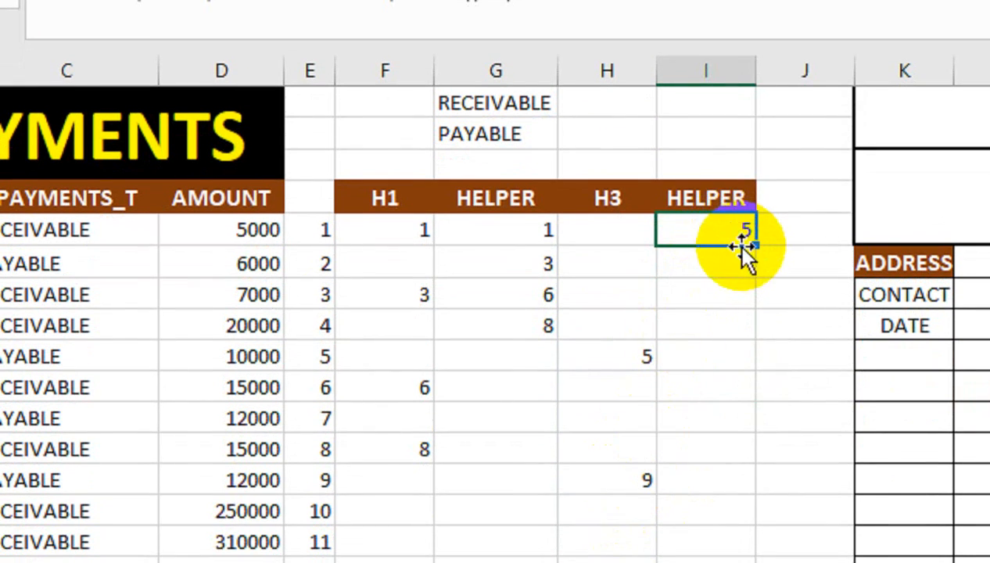
{"action": "left_click_drag", "start_coordinate": [741, 246], "coordinate": [790, 562]}
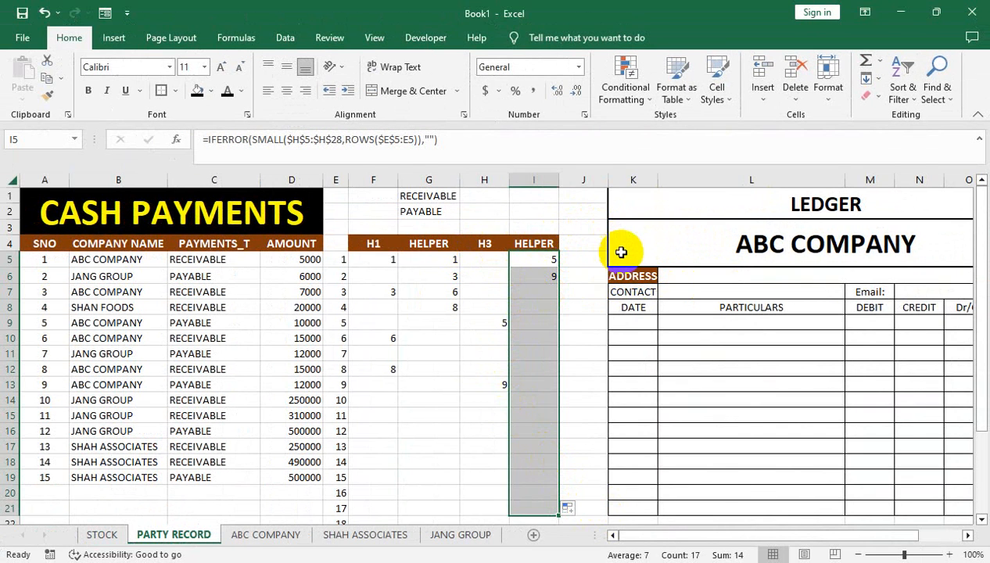
- Clear the DATE column cells and delete them, shifting the ledger cells left
{"action": "left_click", "coordinate": [520, 227]}
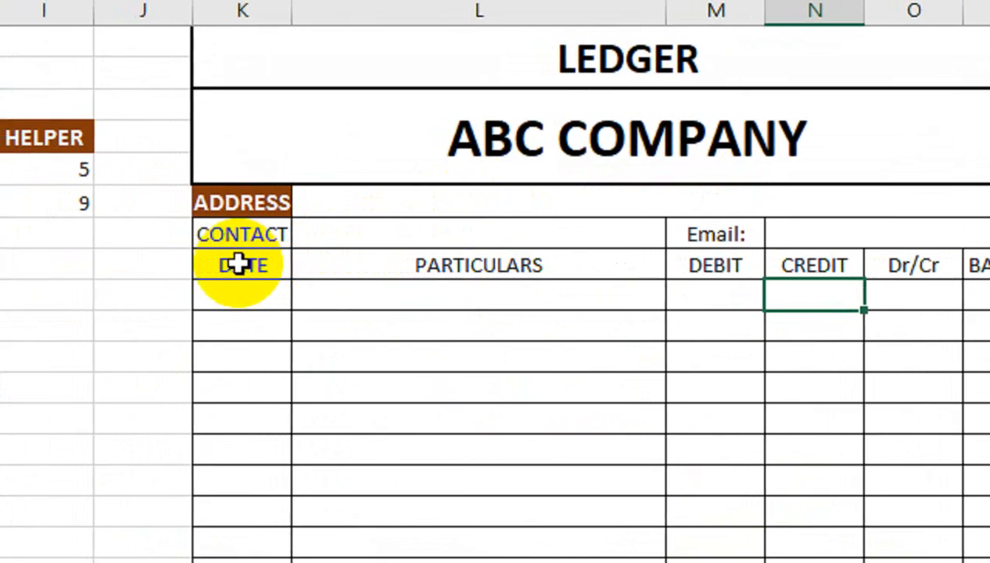
{"action": "left_click_drag", "start_coordinate": [482, 308], "coordinate": [490, 504]}
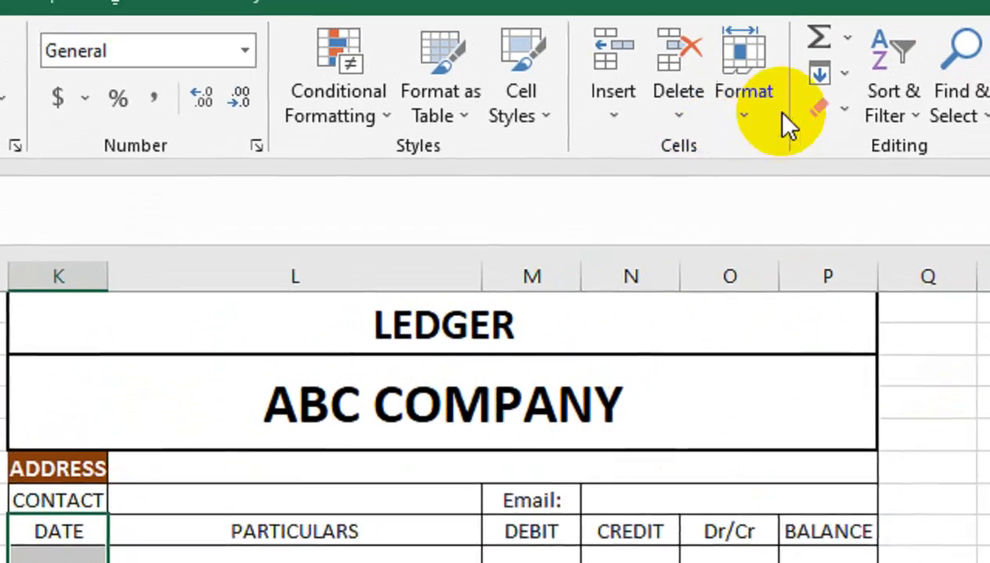
{"action": "left_click", "coordinate": [747, 150]}
{"action": "left_click", "coordinate": [782, 188]}
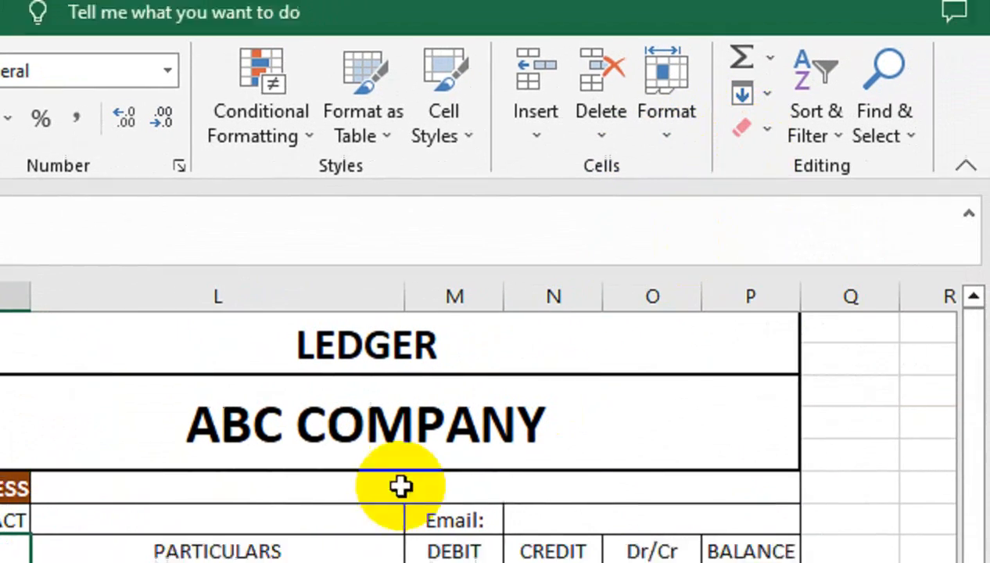
{"action": "left_click_drag", "start_coordinate": [6, 491], "coordinate": [8, 507]}
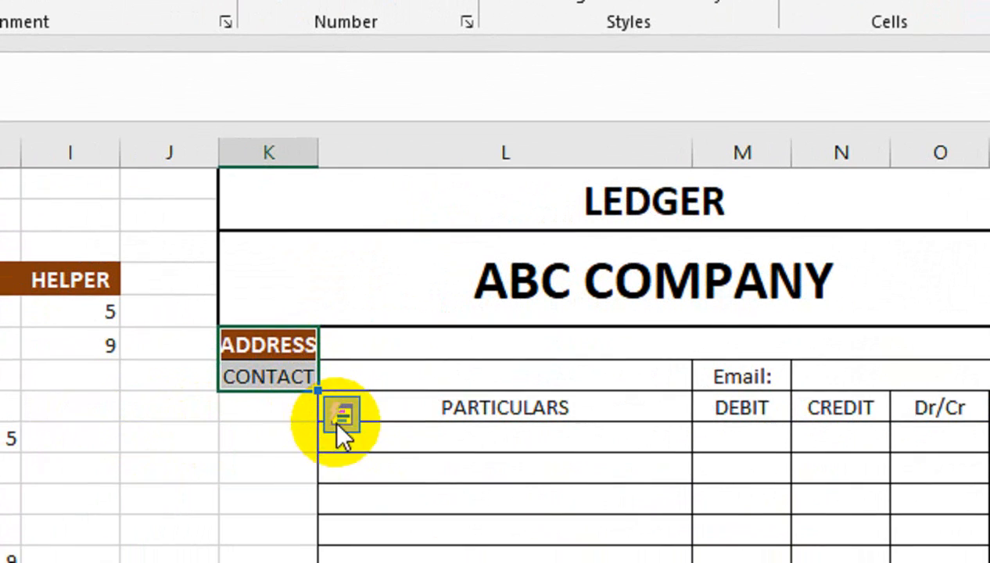
{"action": "left_click_drag", "start_coordinate": [268, 407], "coordinate": [262, 442]}
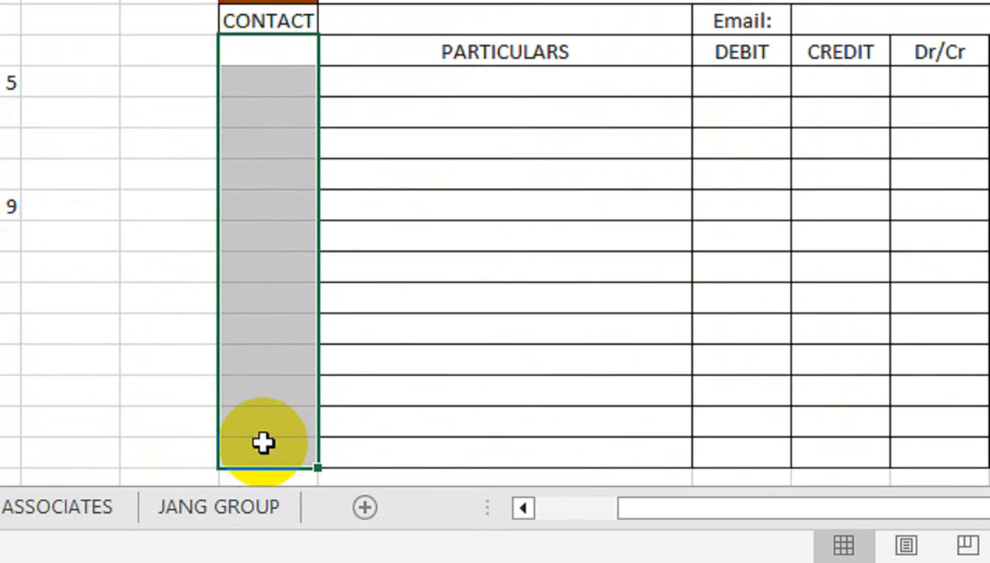
{"action": "key", "text": "ctrl+minus"}
{"action": "key", "text": "Return"}
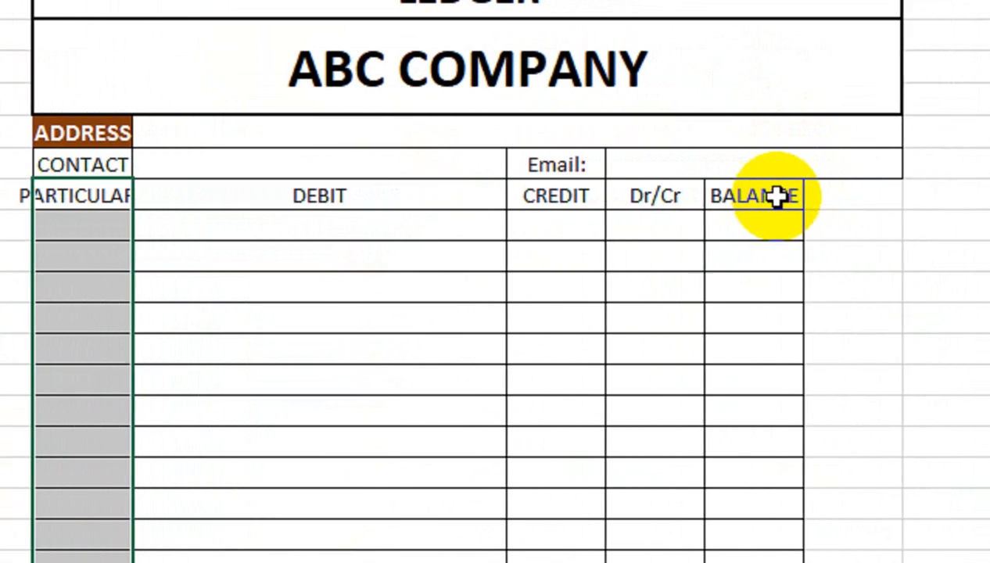
- Widen column K to about 14.71
{"action": "left_click", "coordinate": [945, 70]}
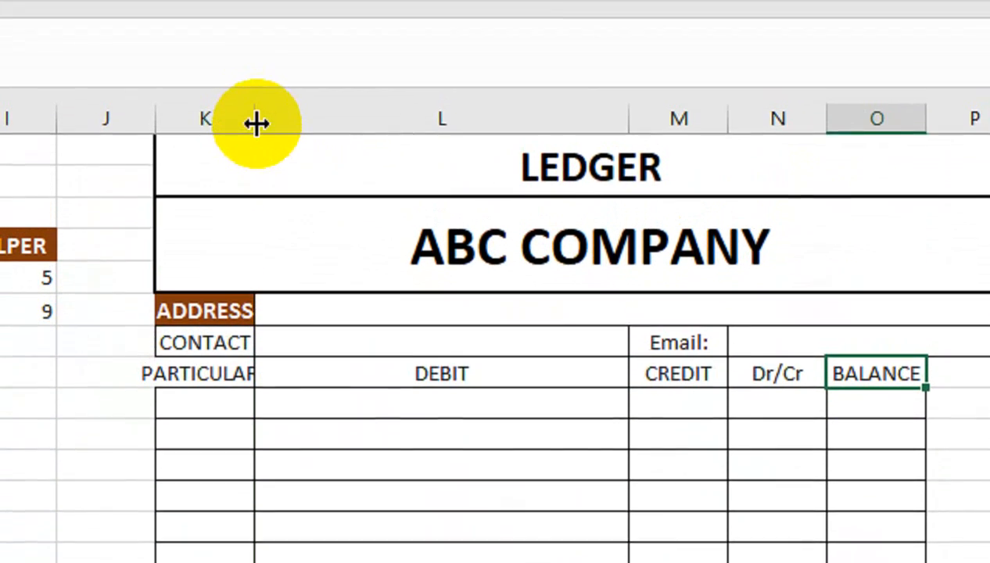
{"action": "left_click_drag", "start_coordinate": [256, 122], "coordinate": [327, 150]}
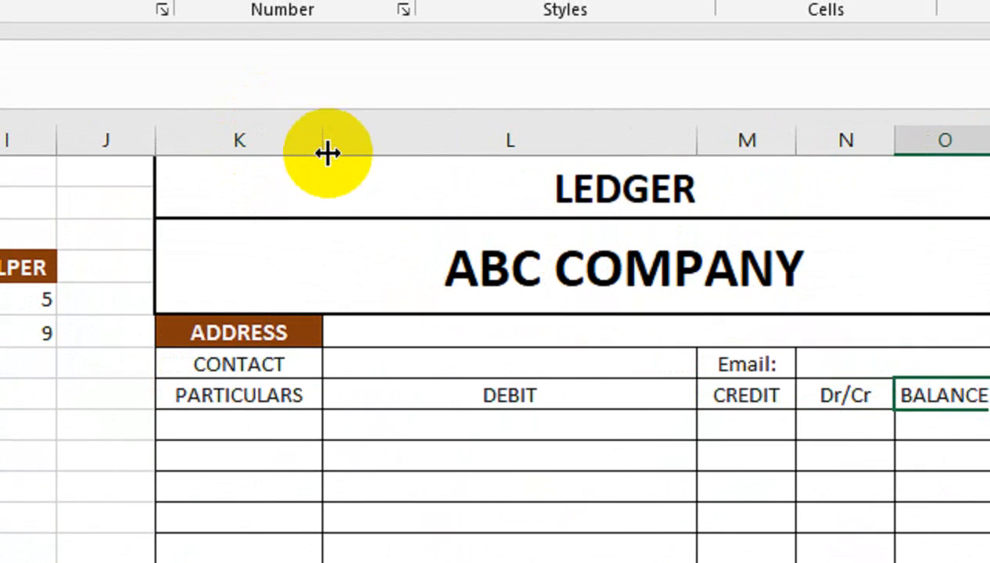
{"action": "left_click", "coordinate": [271, 396]}
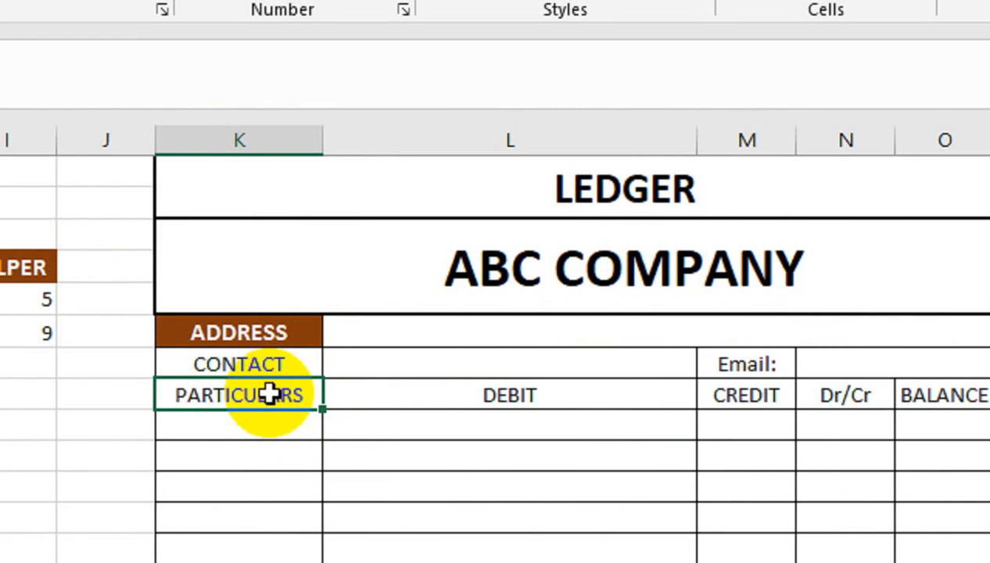
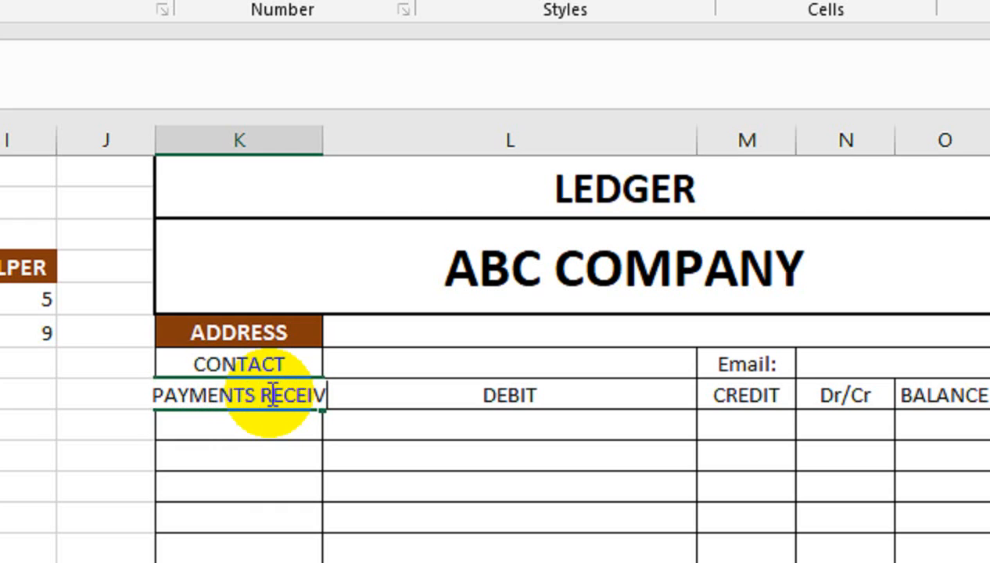
- Enter the PAYMENTS RECEIVE heading and AutoFit column K to fit it
{"action": "key", "text": "Return"}
{"action": "left_click", "coordinate": [270, 395]}
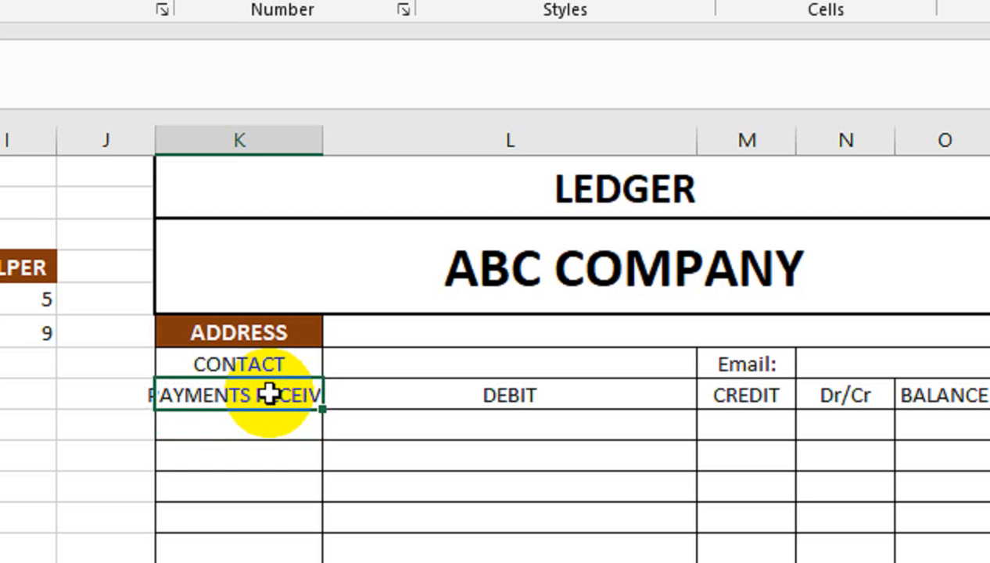
{"action": "key", "text": "alt+h"}
{"action": "key", "text": "o"}
{"action": "key", "text": "i"}
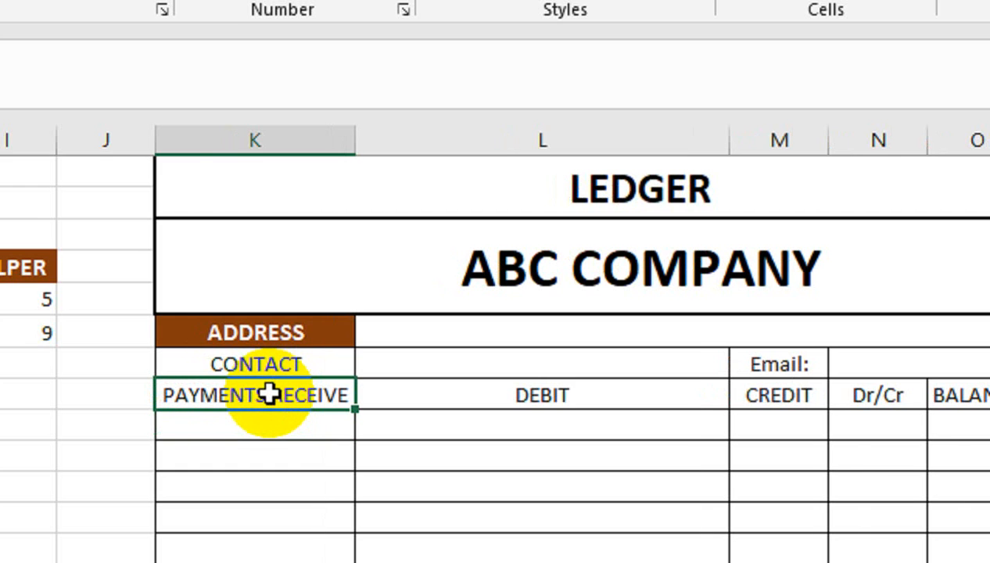
- Insert blank cells at the CREDIT column, shifting the CREDIT cells right
{"action": "key", "text": "Right"}
{"action": "key", "text": "Right"}
{"action": "key", "text": "Right"}
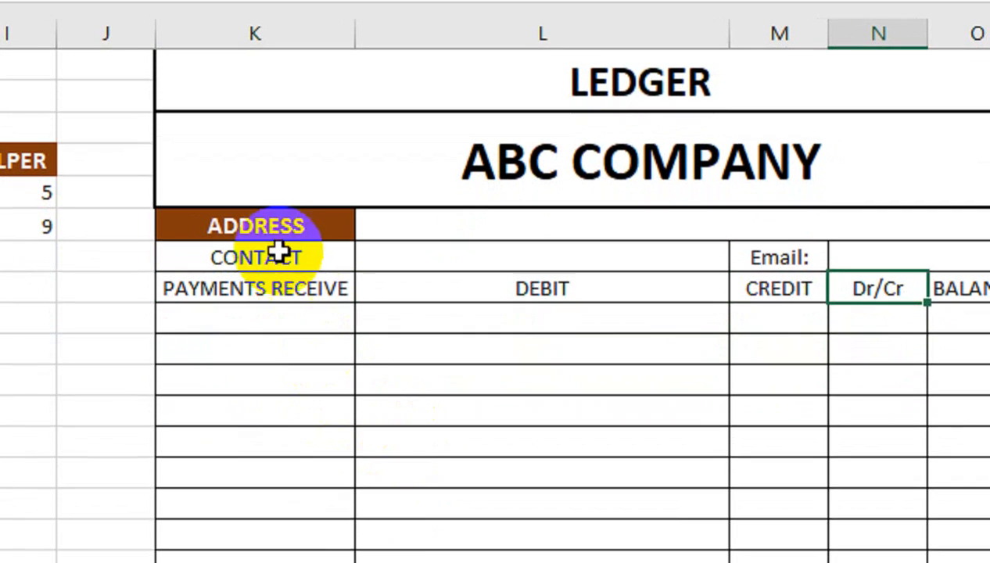
{"action": "left_click", "coordinate": [777, 400]}
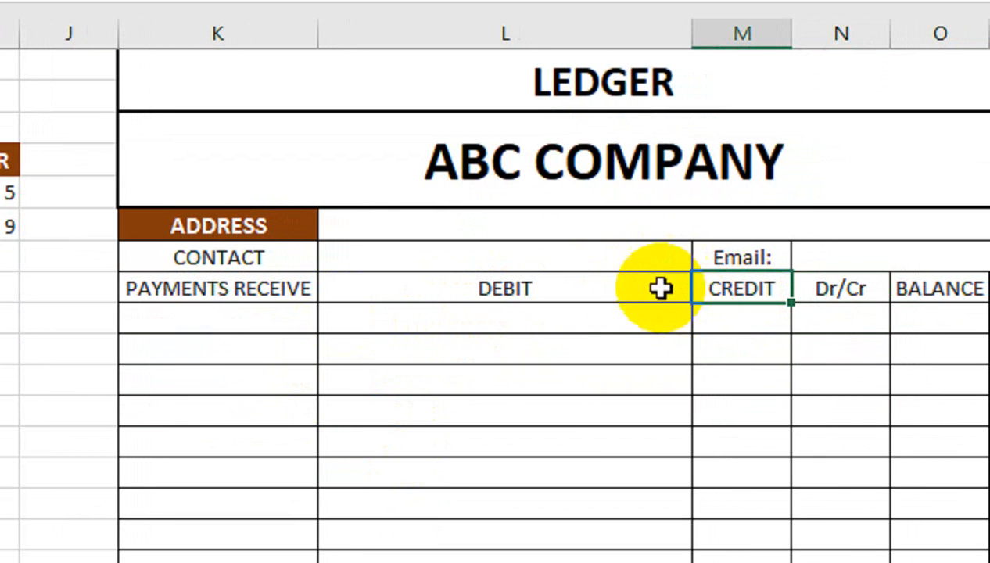
{"action": "left_click_drag", "start_coordinate": [737, 288], "coordinate": [737, 562]}
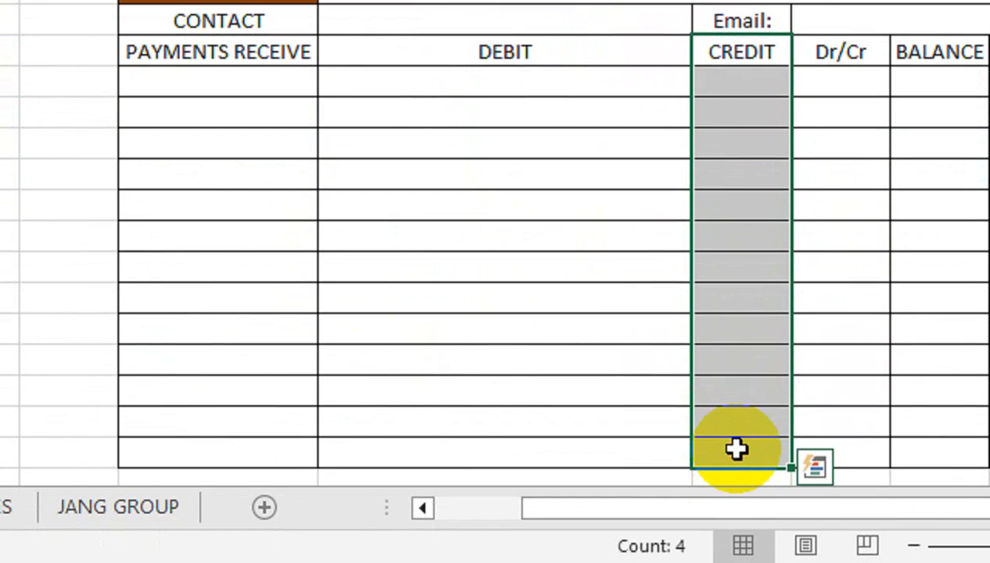
{"action": "key", "text": "ctrl+shift+plus"}
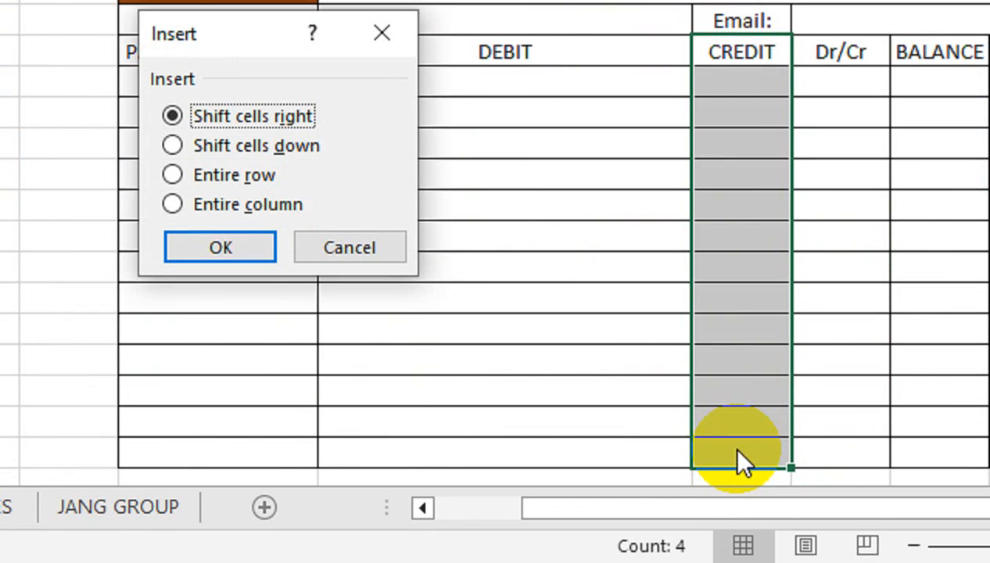
{"action": "key", "text": "Return"}
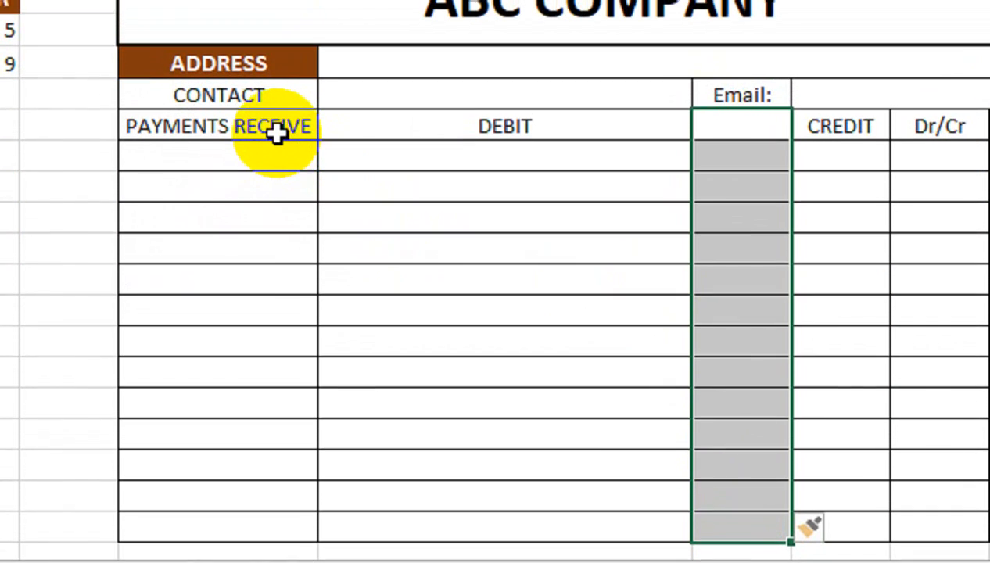
- Copy the heading into the new column, rename it PAYMENTS PAYABLE, and AutoFit that column
{"action": "left_click", "coordinate": [275, 134]}
{"action": "key", "text": "ctrl+c"}
{"action": "left_click", "coordinate": [743, 129]}
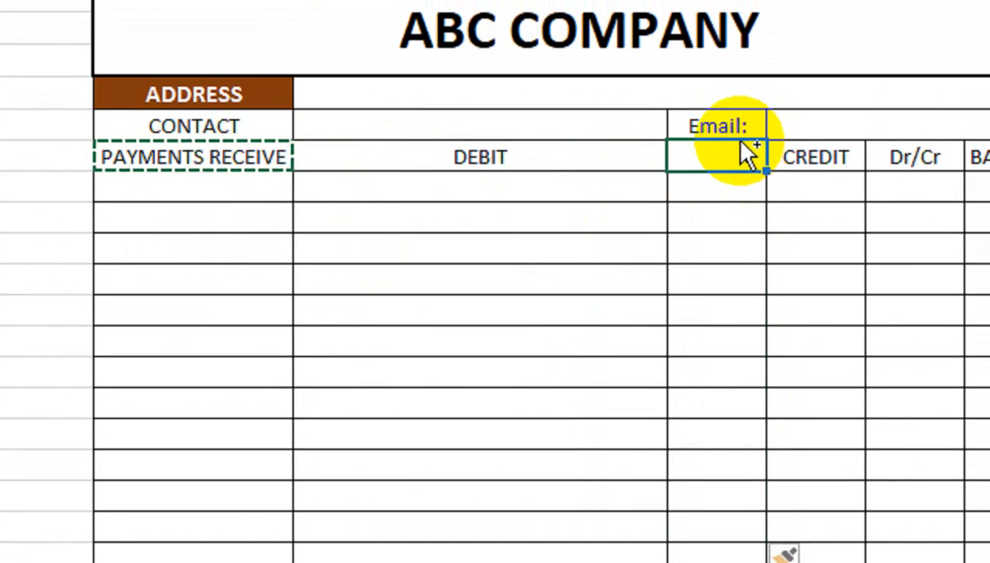
{"action": "key", "text": "ctrl+v"}
{"action": "key", "text": "F2"}
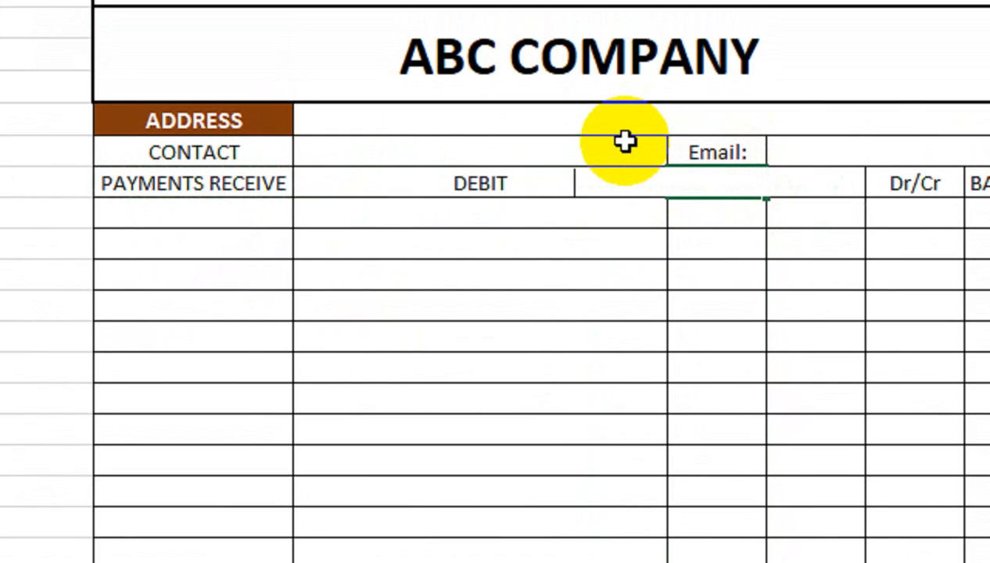
{"action": "key", "text": "Return"}
{"action": "key", "text": "Up"}
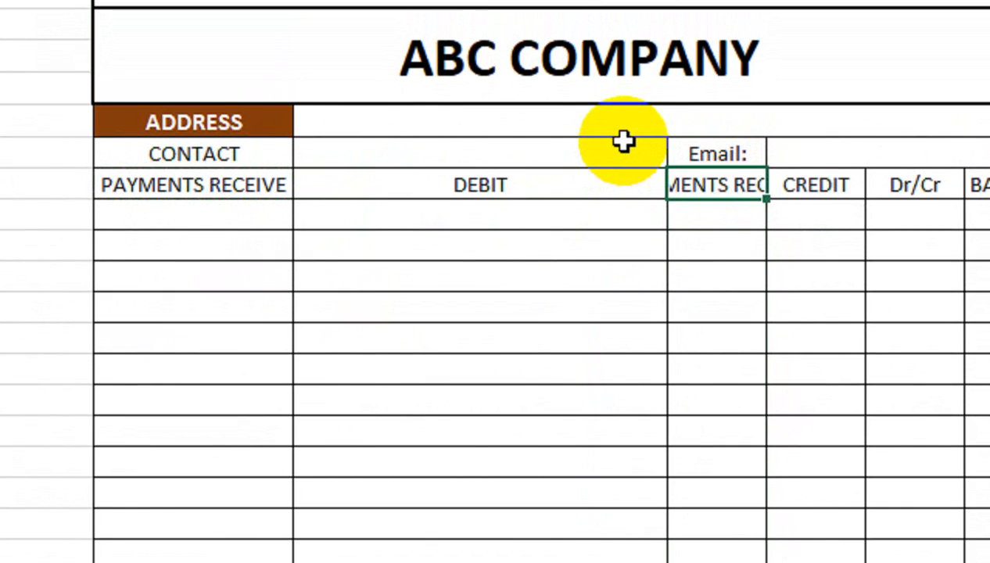
{"action": "key", "text": "alt+h"}
{"action": "key", "text": "o"}
{"action": "key", "text": "i"}
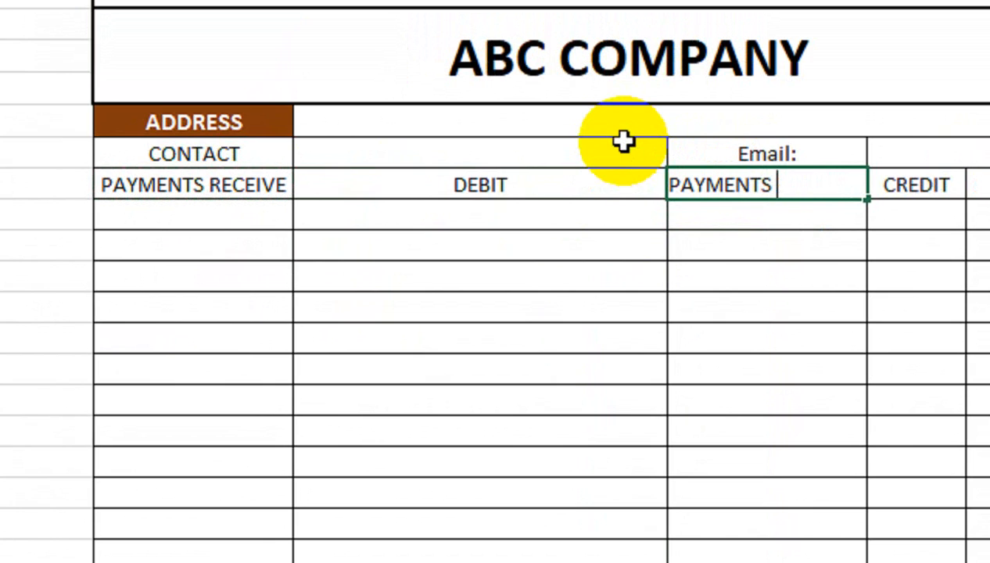
{"action": "type", "text": "PAYMENTS PAYUABLE"}
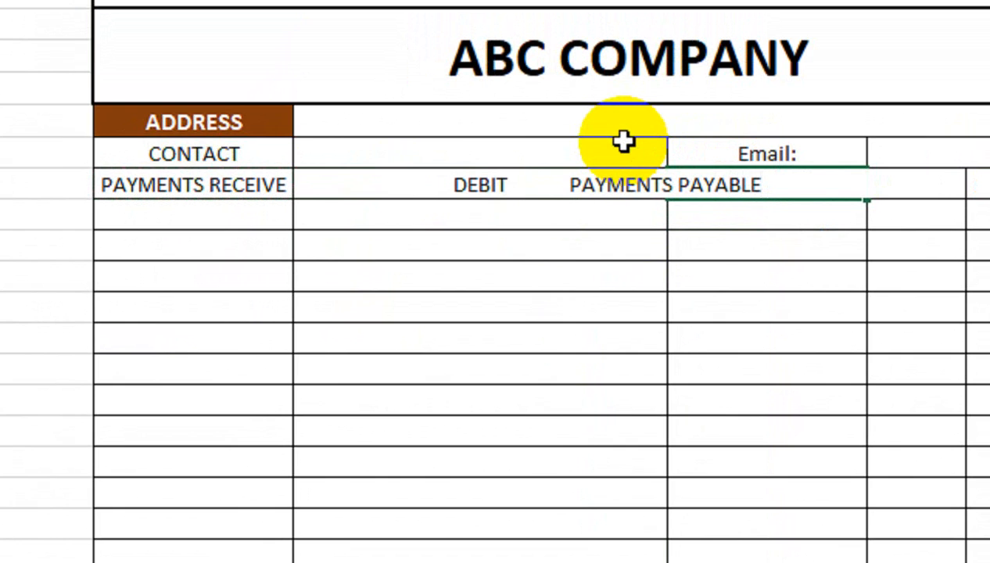
{"action": "key", "text": "ctrl+Return"}
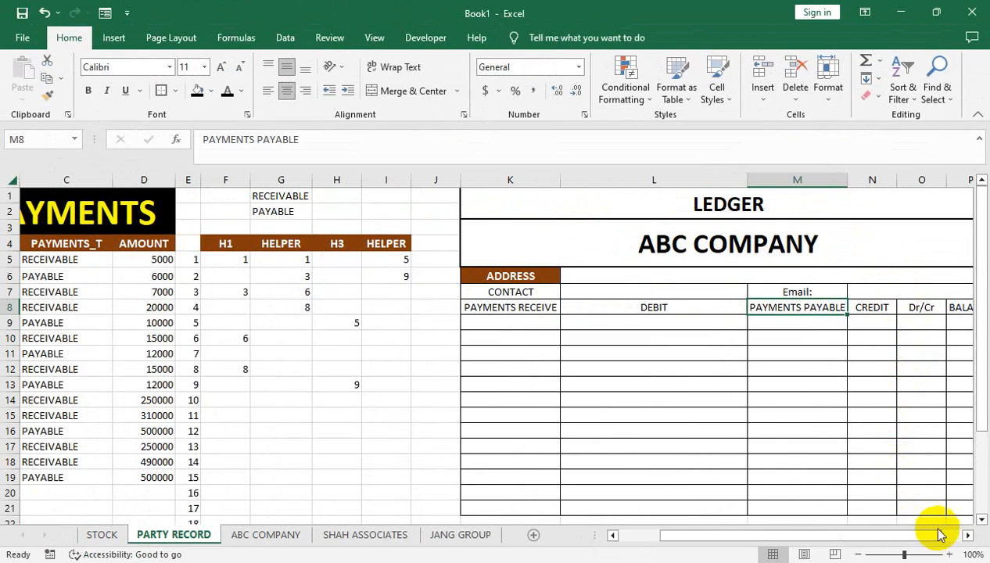
- Select the Dr/Cr cells and start deleting them, but cancel the Delete dialog
{"action": "scroll", "coordinate": [934, 535], "scroll_direction": "right", "scroll_amount": 2}
{"action": "left_click_drag", "start_coordinate": [829, 306], "coordinate": [833, 507]}
{"action": "key", "text": "ctrl+minus"}
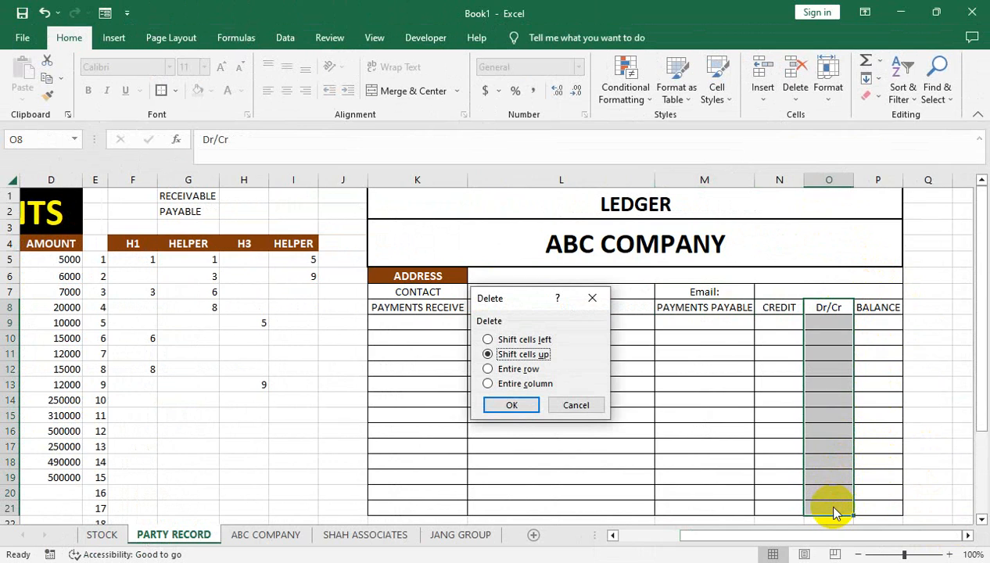
{"action": "left_click", "coordinate": [579, 405]}
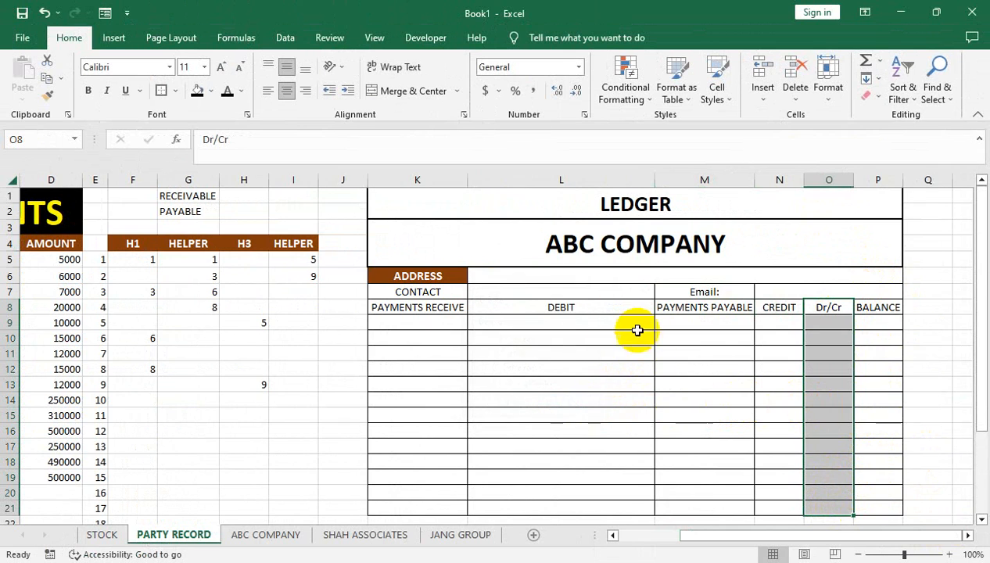
{"action": "left_click", "coordinate": [435, 321]}
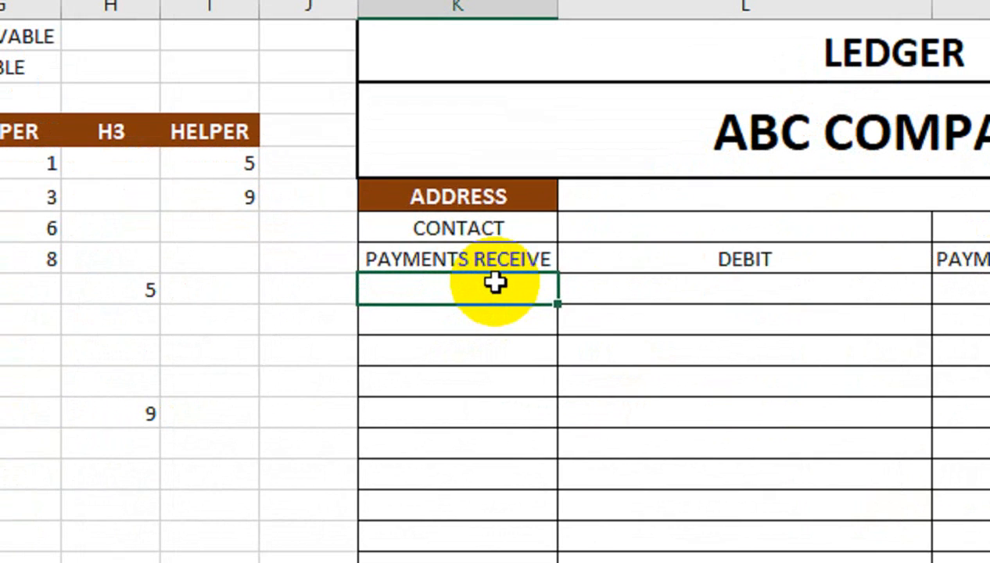
- Start the K9 formula =IFERROR(INDEX( using the CASH PAYMENTS range A$5:D$24
{"action": "type", "text": "=IFE"}
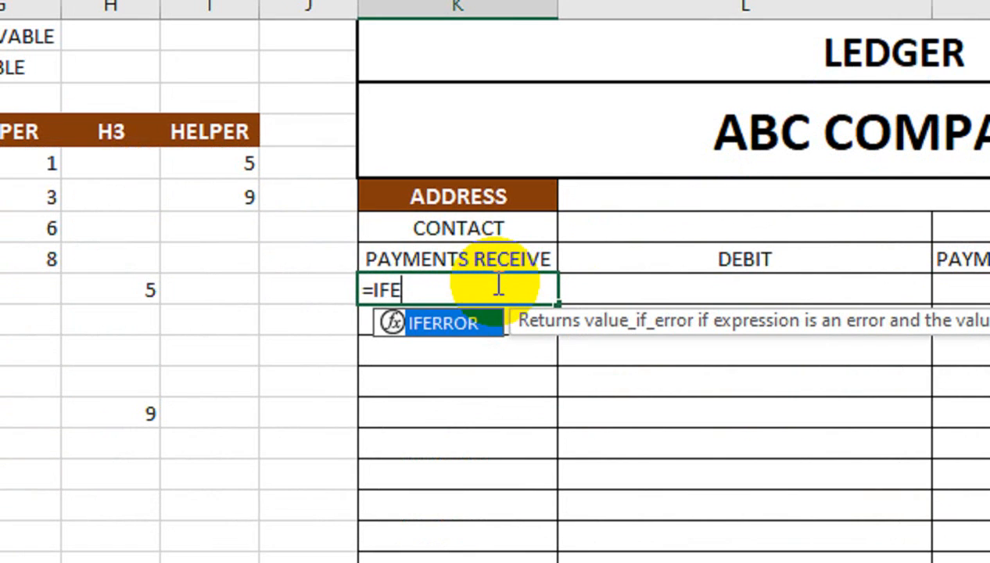
{"action": "key", "text": "Tab"}
{"action": "type", "text": "IND"}
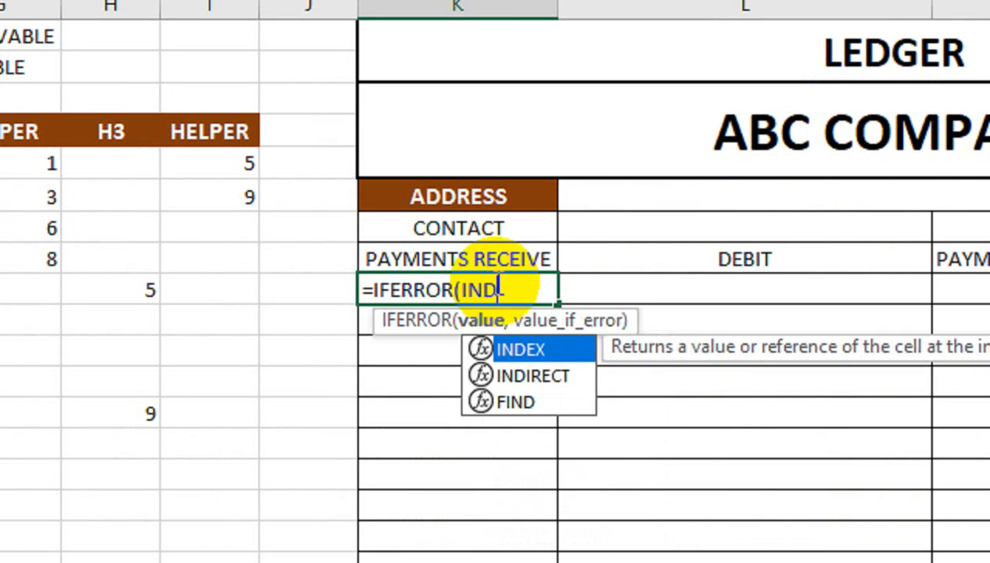
{"action": "key", "text": "Tab"}
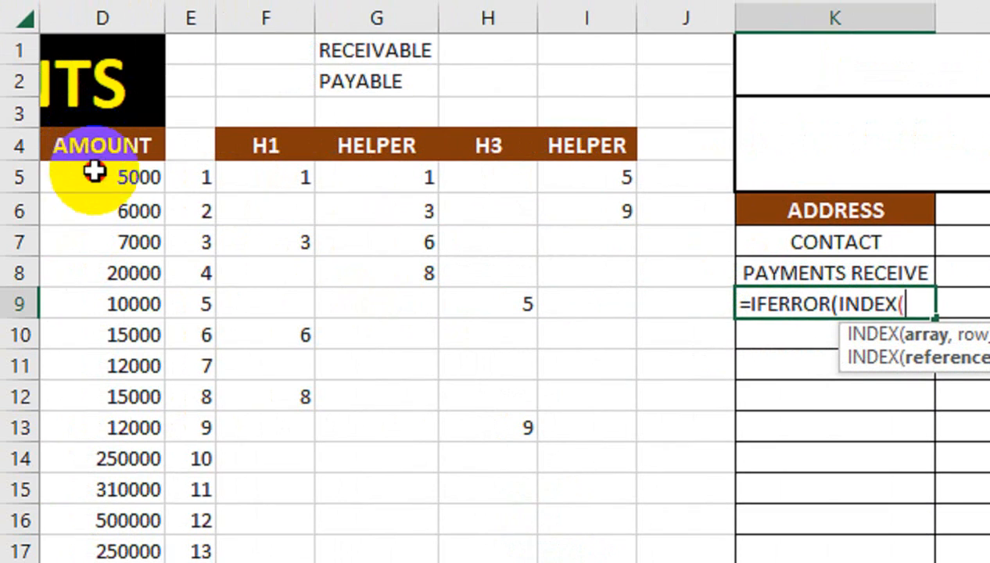
{"action": "left_click", "coordinate": [97, 177]}
{"action": "key", "text": "Left"}
{"action": "key", "text": "Left"}
{"action": "key", "text": "Left"}
{"action": "key", "text": "ctrl+shift+Right"}
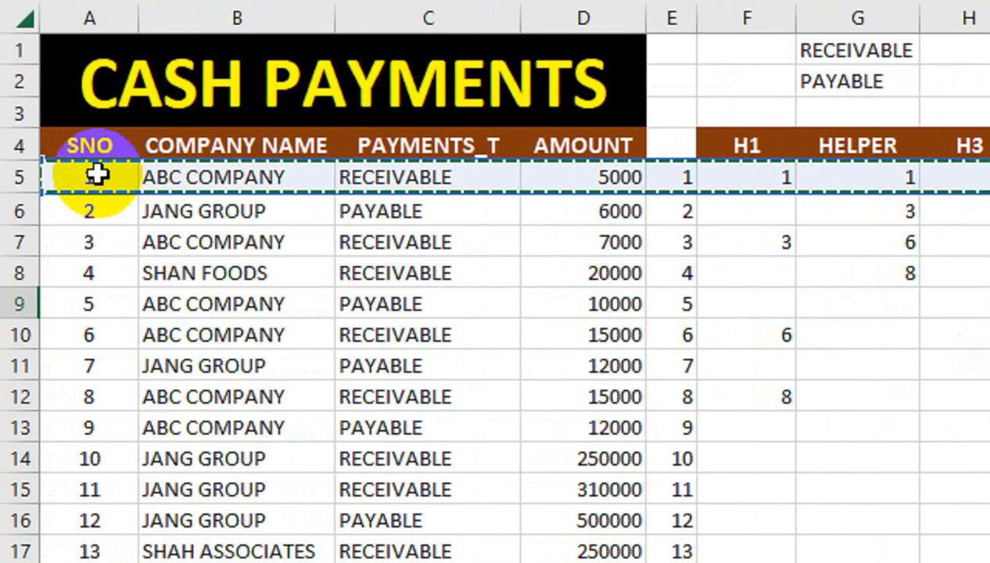
{"action": "key", "text": "shift+Left"}
{"action": "key", "text": "shift+Left"}
{"action": "key", "text": "shift+Left"}
{"action": "key", "text": "shift+Left"}
{"action": "key", "text": "shift+Down"}
{"action": "key", "text": "shift+Down"}
{"action": "key", "text": "shift+Down"}
{"action": "key", "text": "shift+Down"}
{"action": "key", "text": "shift+Down"}
{"action": "key", "text": "shift+Down"}
{"action": "key", "text": "shift+Down"}
{"action": "key", "text": "shift+Down"}
{"action": "key", "text": "shift+Down"}
{"action": "key", "text": "shift+Down"}
{"action": "key", "text": "shift+Down"}
{"action": "key", "text": "shift+Down"}
{"action": "key", "text": "shift+Down"}
{"action": "key", "text": "shift+Down"}
{"action": "key", "text": "shift+Down"}
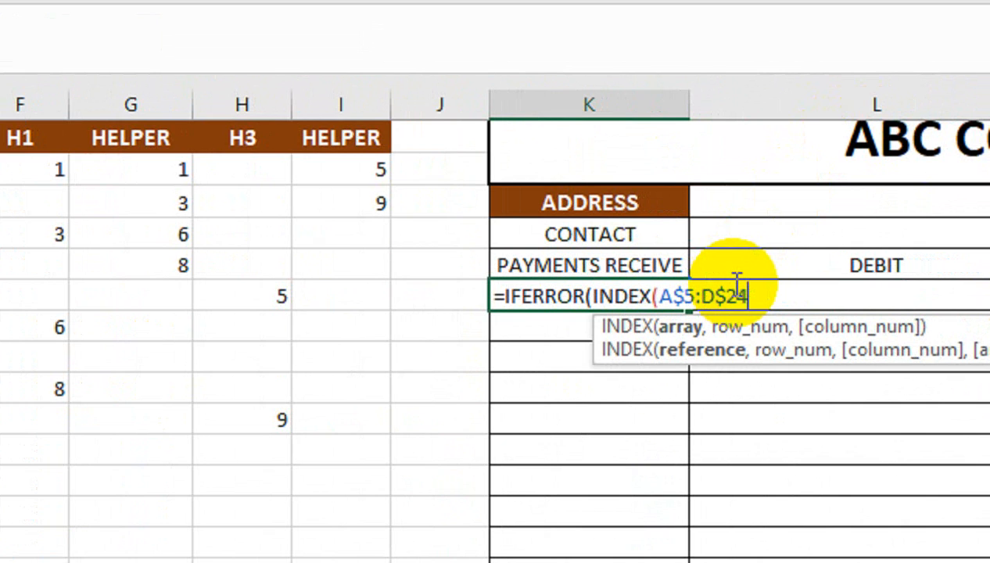
{"action": "type", "text": ","}
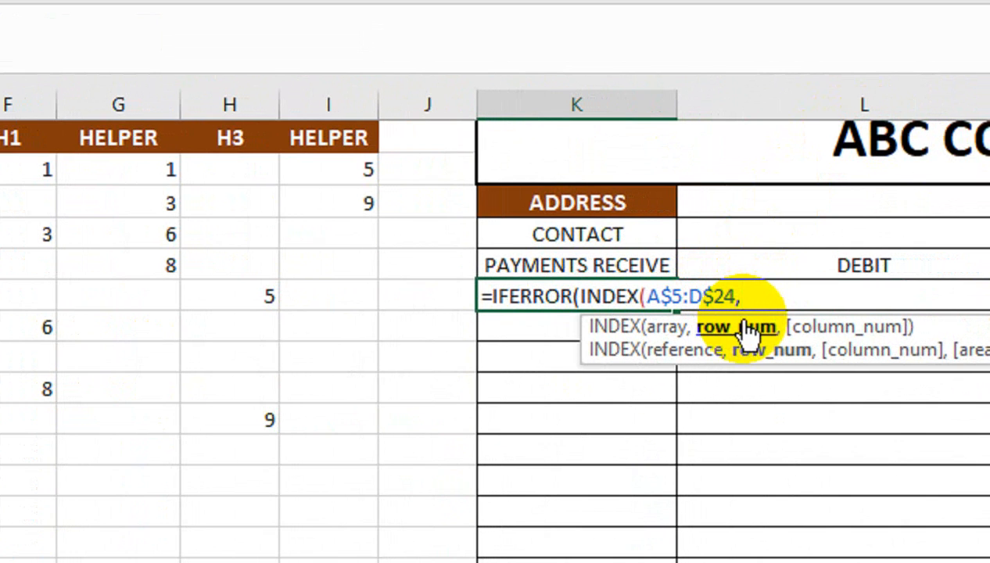
- Finish it with row $G5, column 3 and a blank fallback, then fill it down with Ctrl+D
{"action": "left_click", "coordinate": [176, 167]}
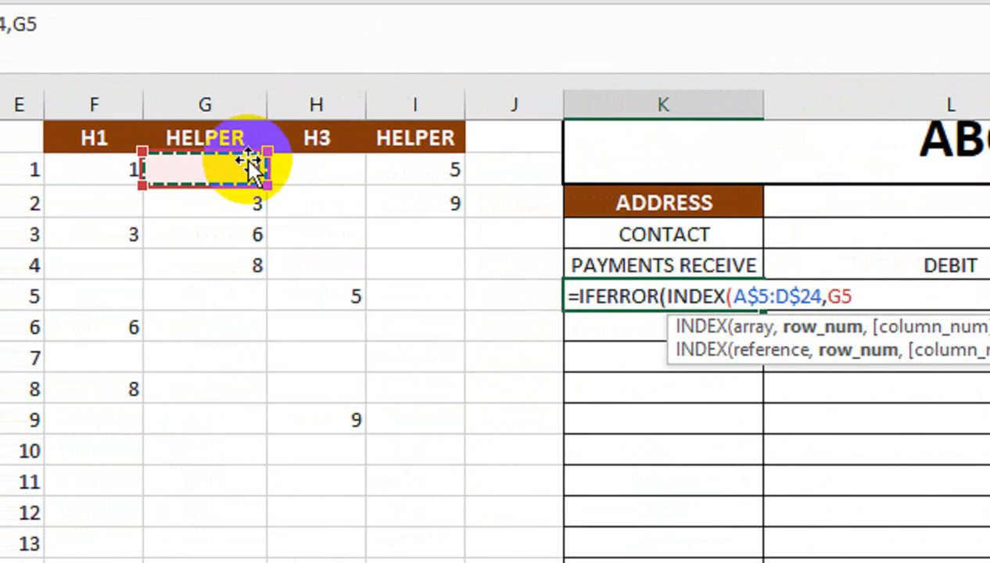
{"action": "scroll", "coordinate": [258, 176], "scroll_direction": "up", "scroll_amount": 1}
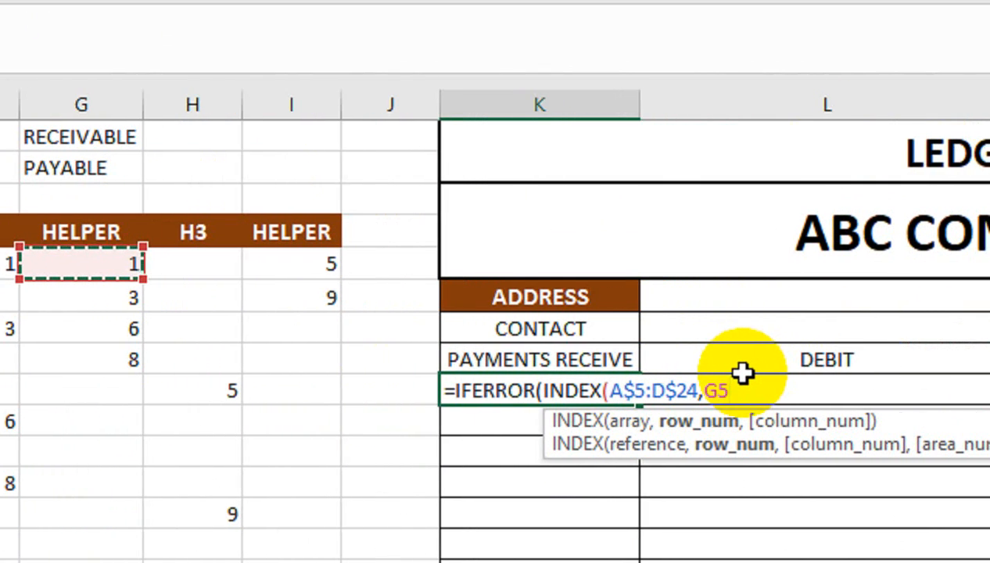
{"action": "key", "text": "F4"}
{"action": "key", "text": "F4"}
{"action": "key", "text": "F4"}
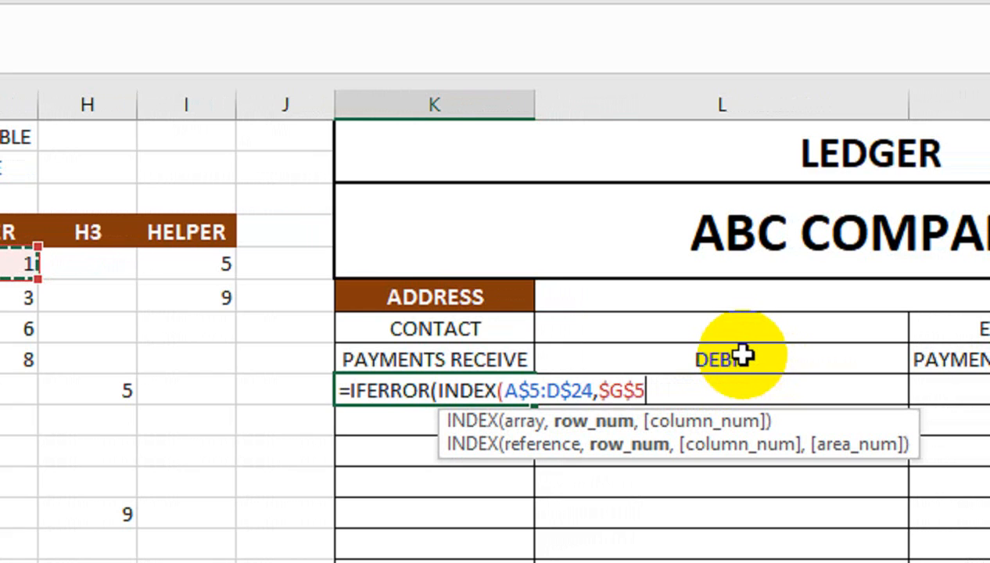
{"action": "type", "text": ","}
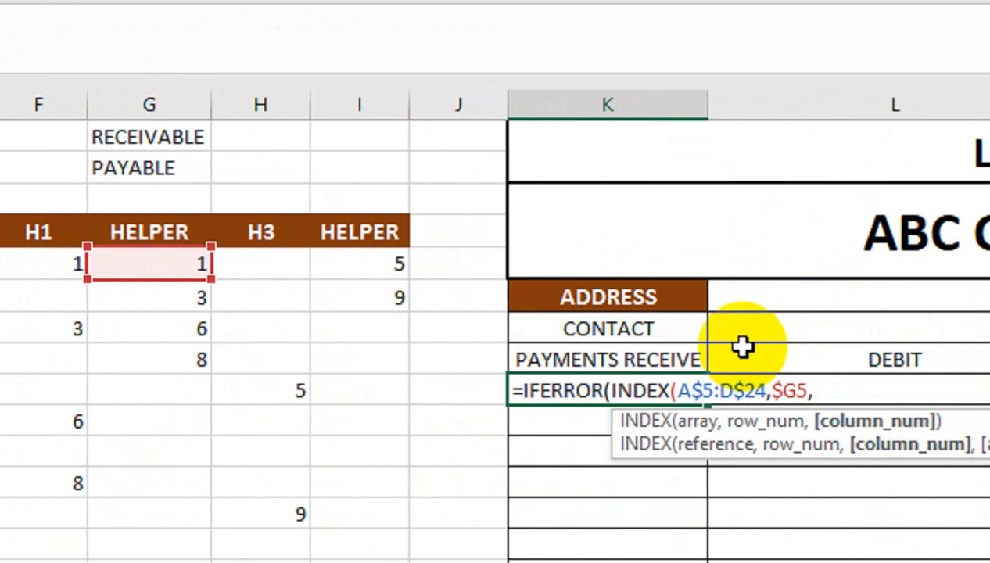
{"action": "type", "text": "3)"}
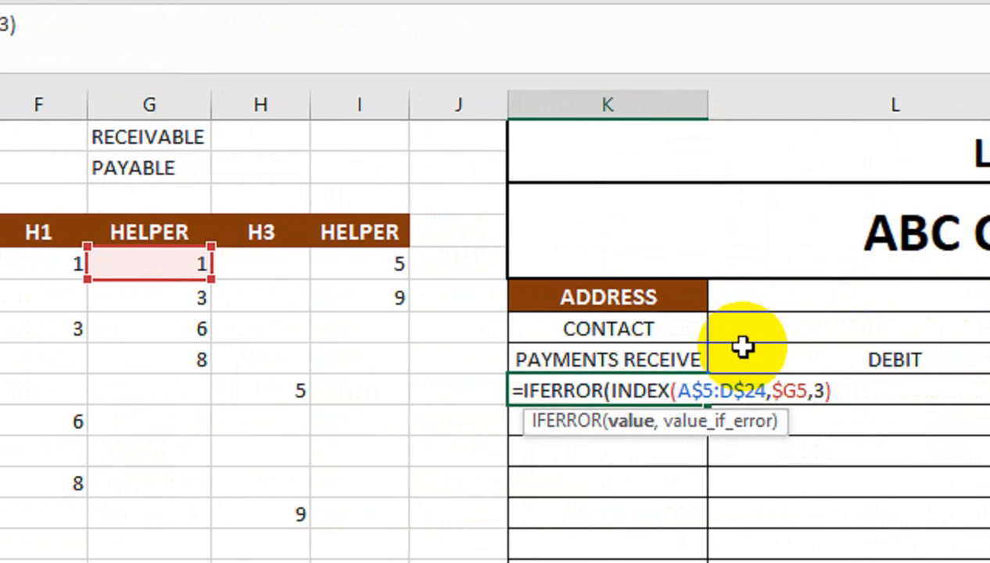
{"action": "type", "text": ",\"\")"}
{"action": "key", "text": "Return"}
{"action": "key", "text": "Up"}
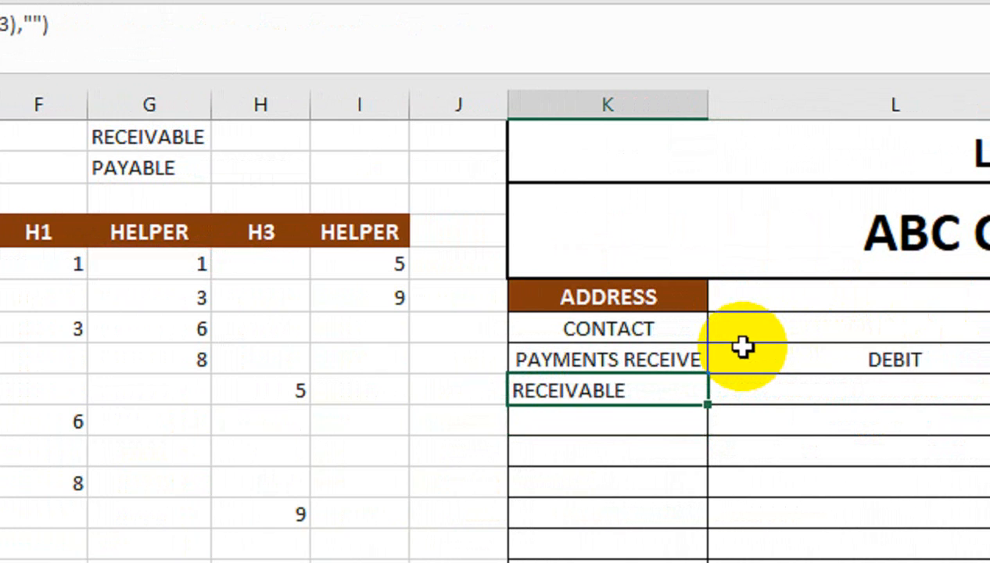
{"action": "key", "text": "shift+Down"}
{"action": "key", "text": "shift+Down"}
{"action": "key", "text": "shift+Down"}
{"action": "key", "text": "shift+Down"}
{"action": "key", "text": "shift+Down"}
{"action": "key", "text": "shift+Down"}
{"action": "key", "text": "shift+Down"}
{"action": "key", "text": "shift+Down"}
{"action": "key", "text": "shift+Down"}
{"action": "key", "text": "shift+Down"}
{"action": "key", "text": "shift+Down"}
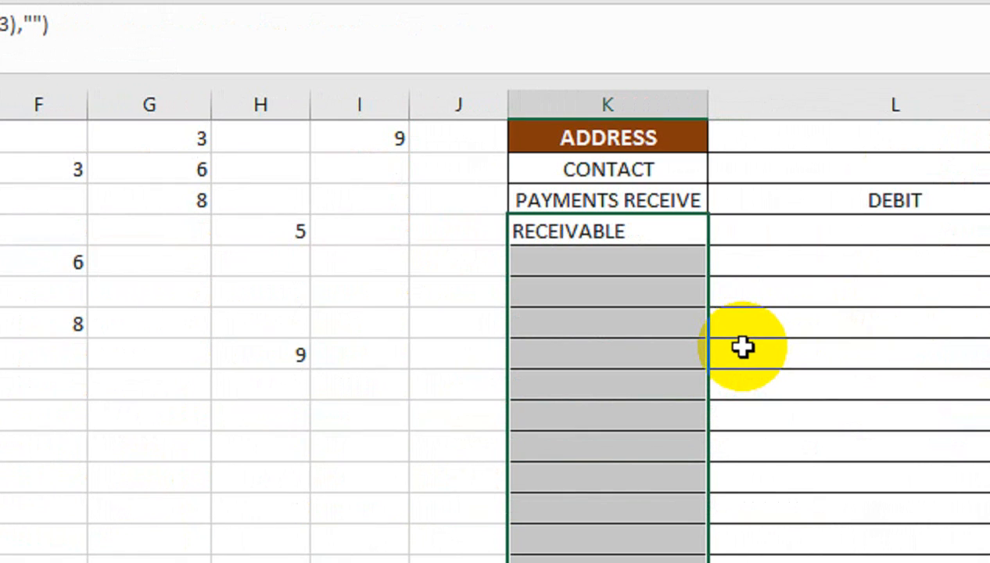
{"action": "key", "text": "ctrl+d"}
{"action": "scroll", "coordinate": [743, 347], "scroll_direction": "up", "scroll_amount": 1}
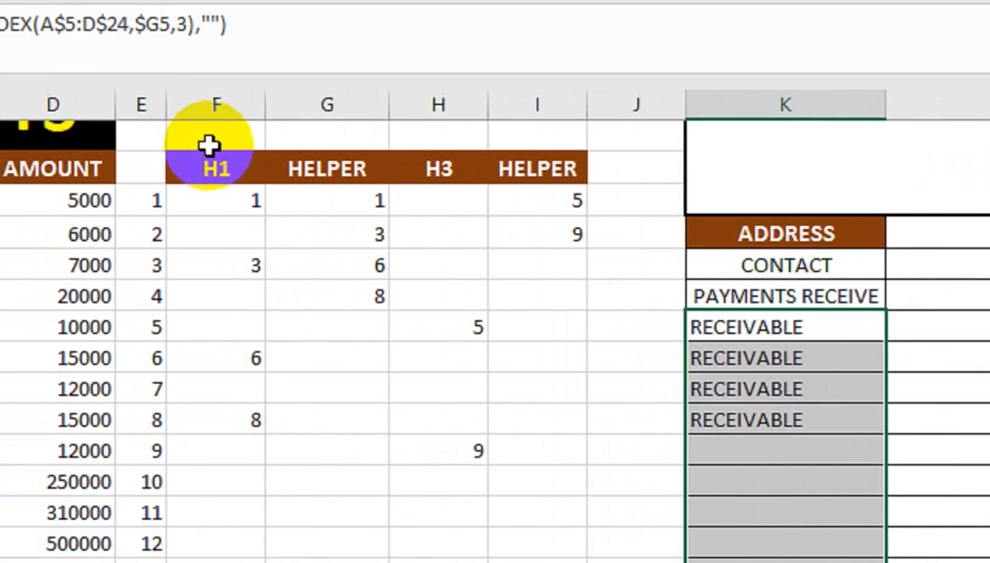
- Paste the receivable lookup into the first DEBIT cell, changing column index 3 to 4
{"action": "left_click", "coordinate": [943, 347]}
{"action": "left_click", "coordinate": [954, 334]}
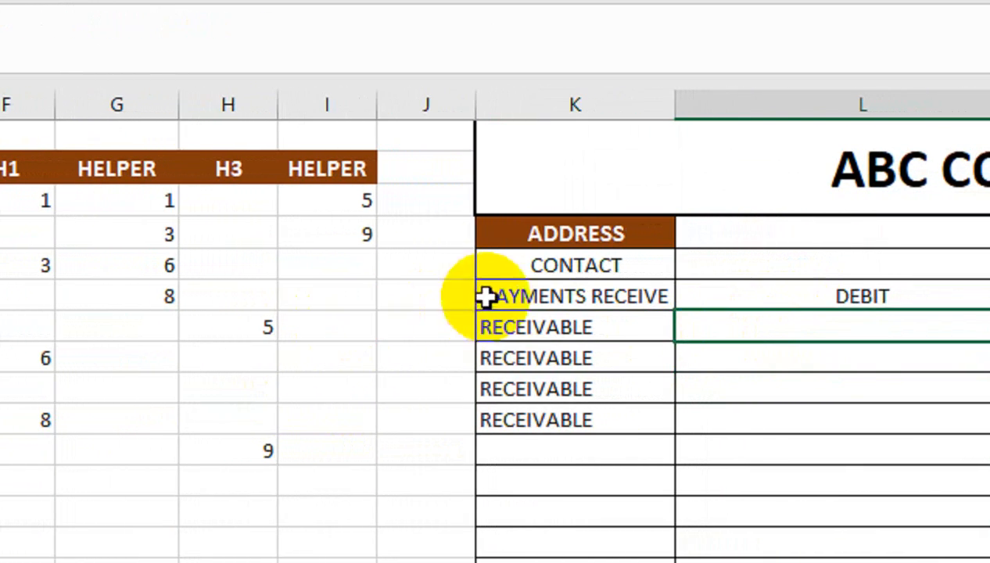
{"action": "left_click", "coordinate": [525, 316]}
{"action": "triple_click", "coordinate": [250, 143]}
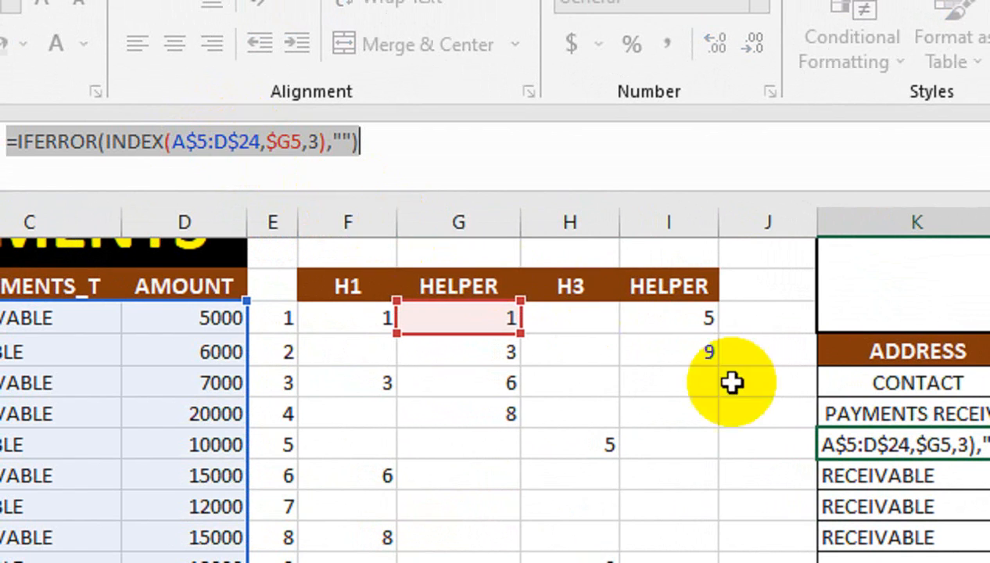
{"action": "left_click", "coordinate": [758, 391]}
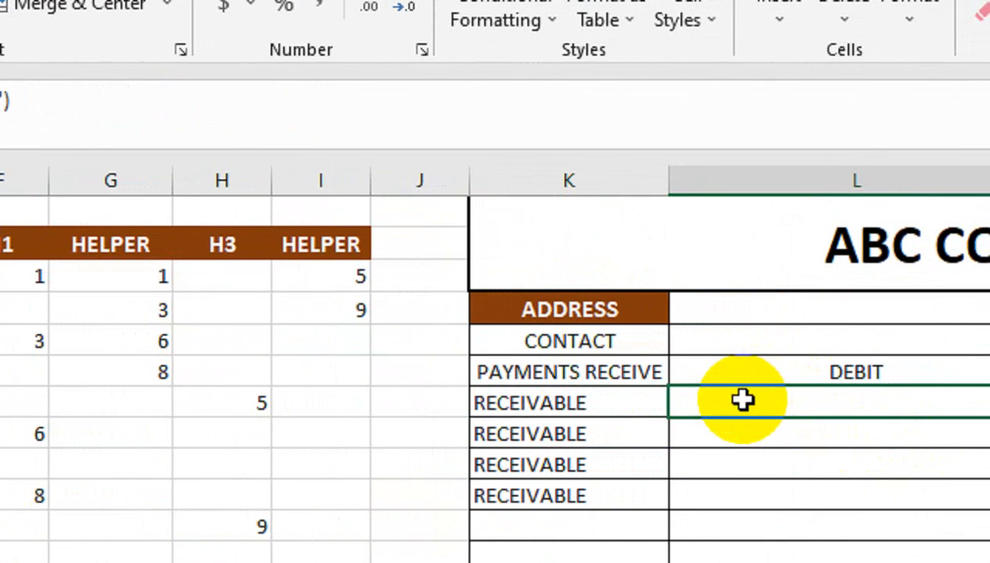
{"action": "key", "text": "ctrl+v"}
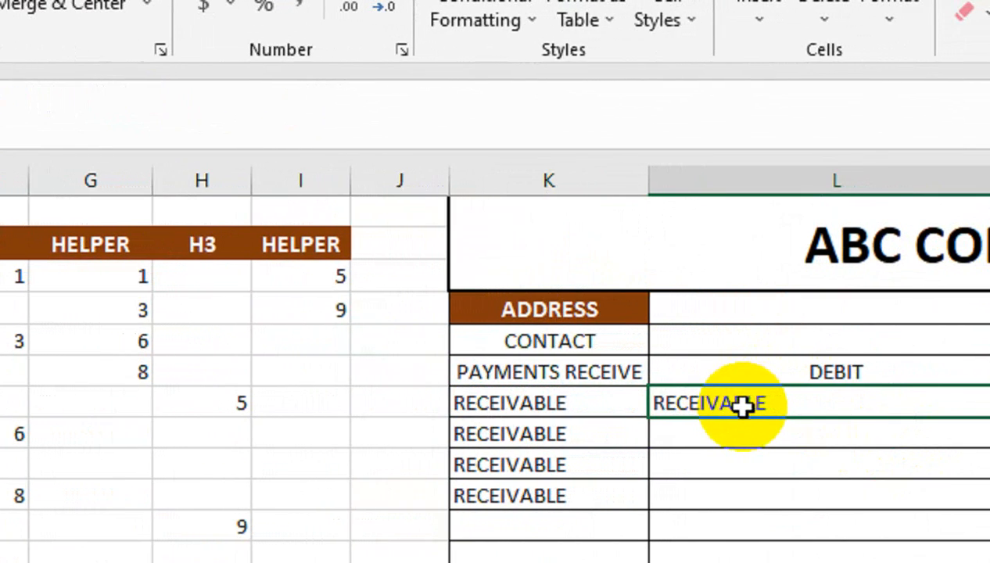
{"action": "double_click", "coordinate": [755, 400]}
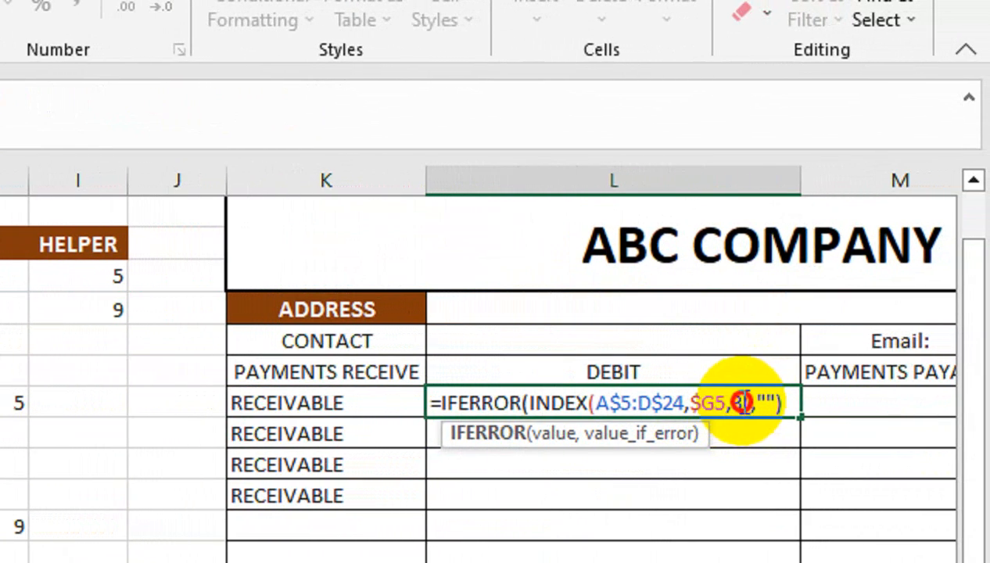
{"action": "double_click", "coordinate": [737, 402]}
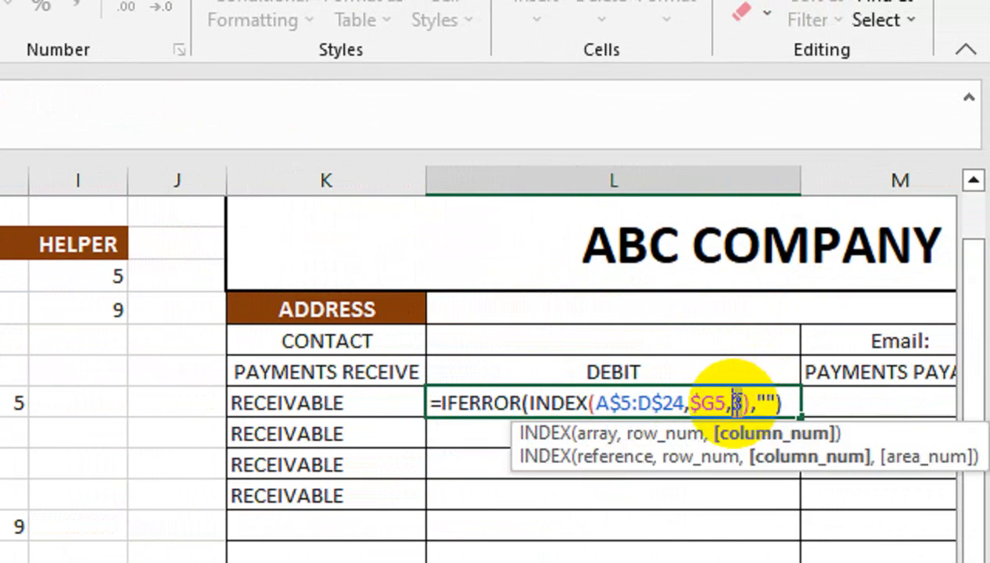
{"action": "key", "text": "Return"}
{"action": "key", "text": "Up"}
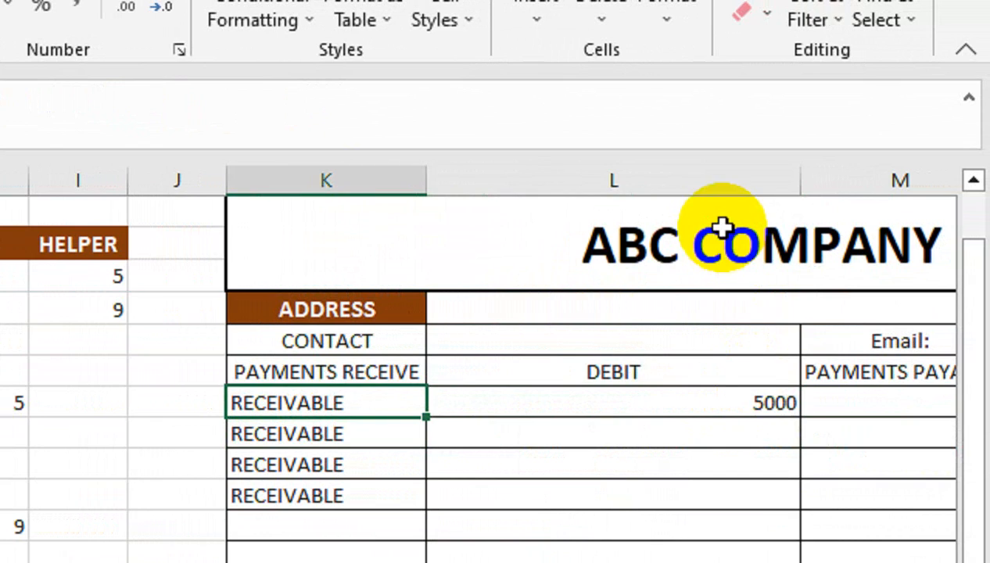
- Enlarge the 5000 debit's font and fill the DEBIT formula down through row 21
{"action": "left_click", "coordinate": [663, 404]}
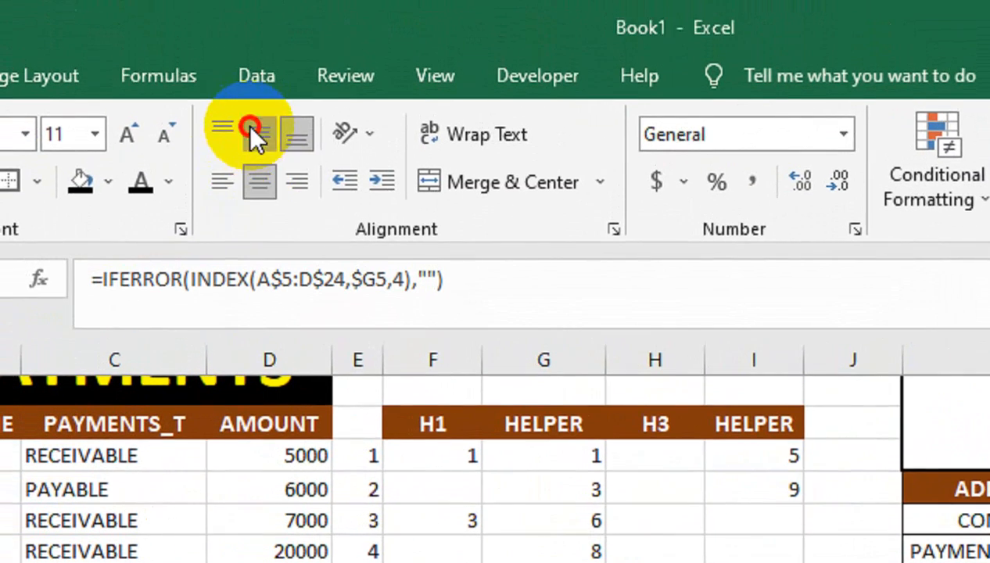
{"action": "left_click", "coordinate": [128, 135]}
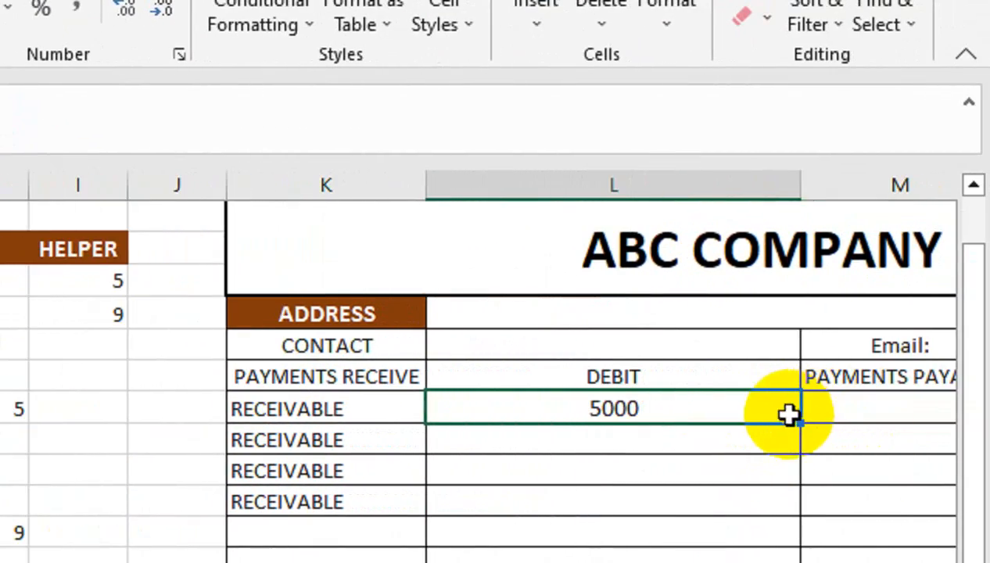
{"action": "left_click", "coordinate": [808, 418]}
{"action": "left_click", "coordinate": [778, 410]}
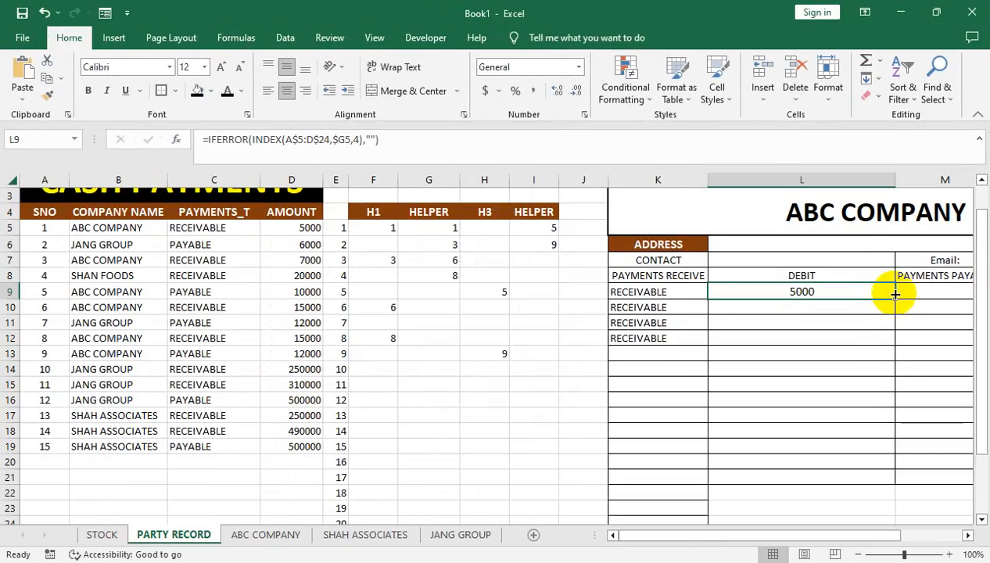
{"action": "left_click_drag", "start_coordinate": [798, 419], "coordinate": [883, 471]}
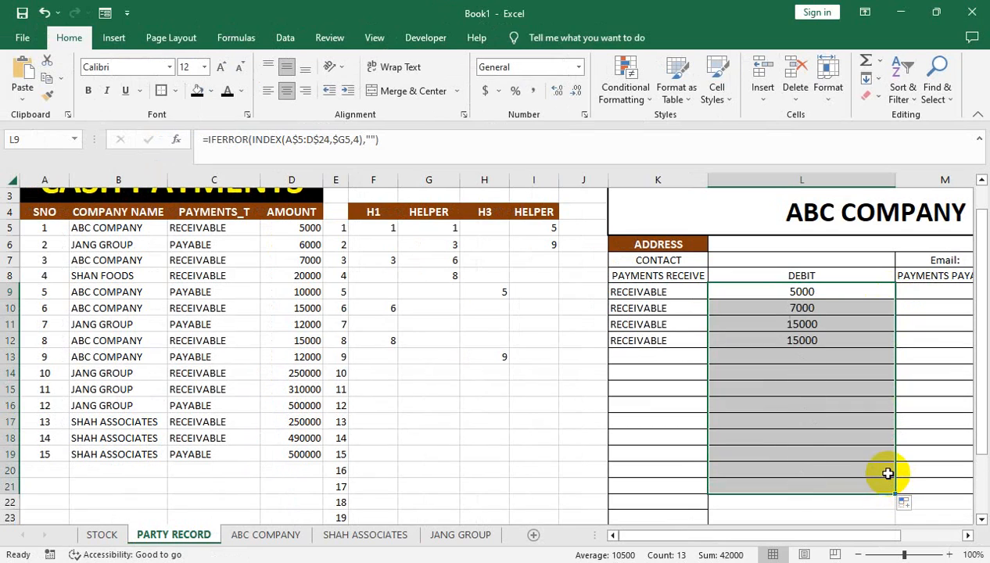
- Apply All Borders to the empty cells L22:P26 below the ledger table
{"action": "scroll", "coordinate": [883, 471], "scroll_direction": "down", "scroll_amount": 1}
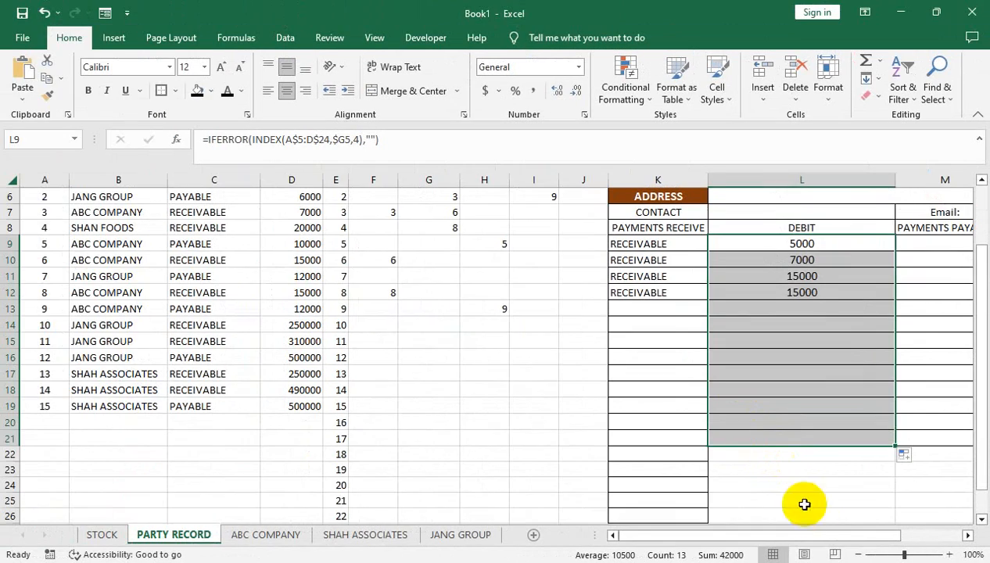
{"action": "left_click_drag", "start_coordinate": [639, 507], "coordinate": [821, 505]}
{"action": "left_click_drag", "start_coordinate": [538, 452], "coordinate": [880, 513]}
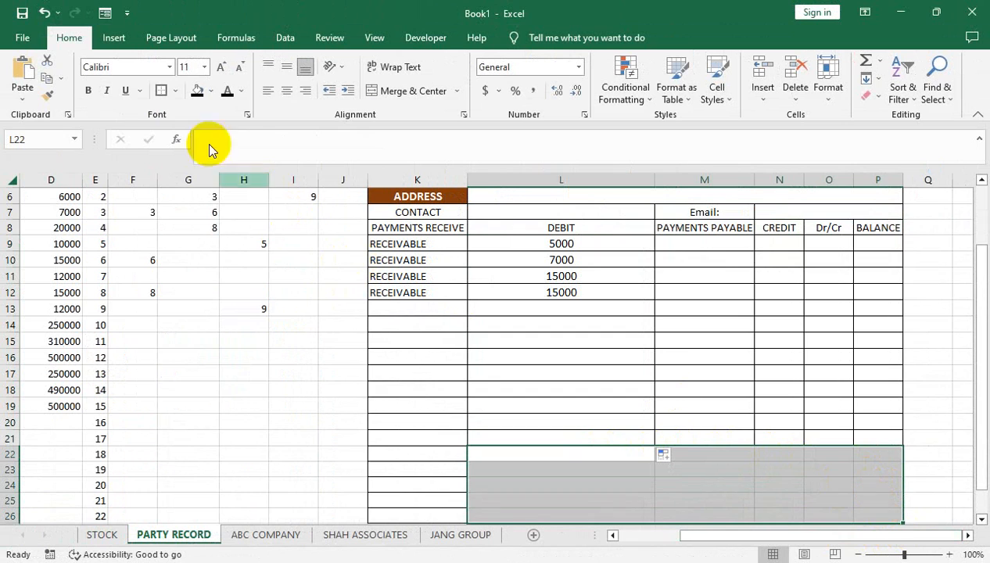
{"action": "left_click", "coordinate": [181, 91]}
{"action": "left_click", "coordinate": [214, 223]}
{"action": "scroll", "coordinate": [550, 338], "scroll_direction": "up", "scroll_amount": 2}
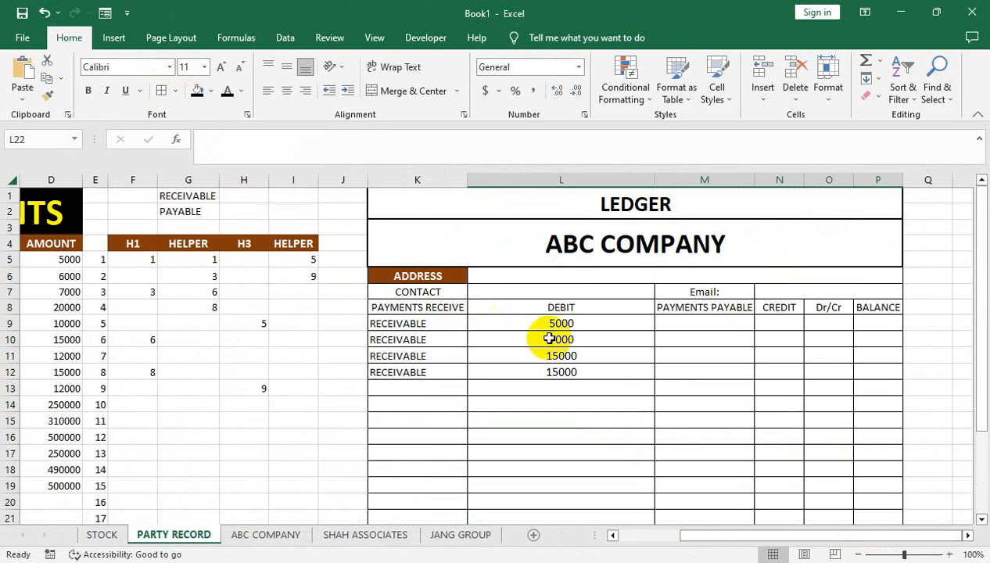
{"action": "left_click", "coordinate": [550, 338]}
{"action": "left_click_drag", "start_coordinate": [457, 308], "coordinate": [868, 306]}
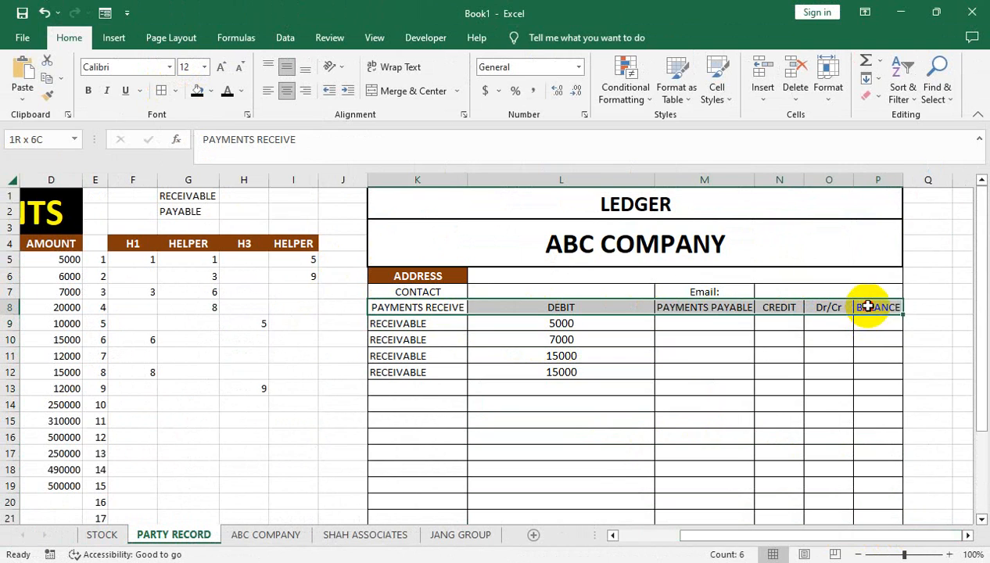
- Give header row K8:P8 a blue fill, white bold text, and font size increased twice
{"action": "left_click", "coordinate": [210, 91]}
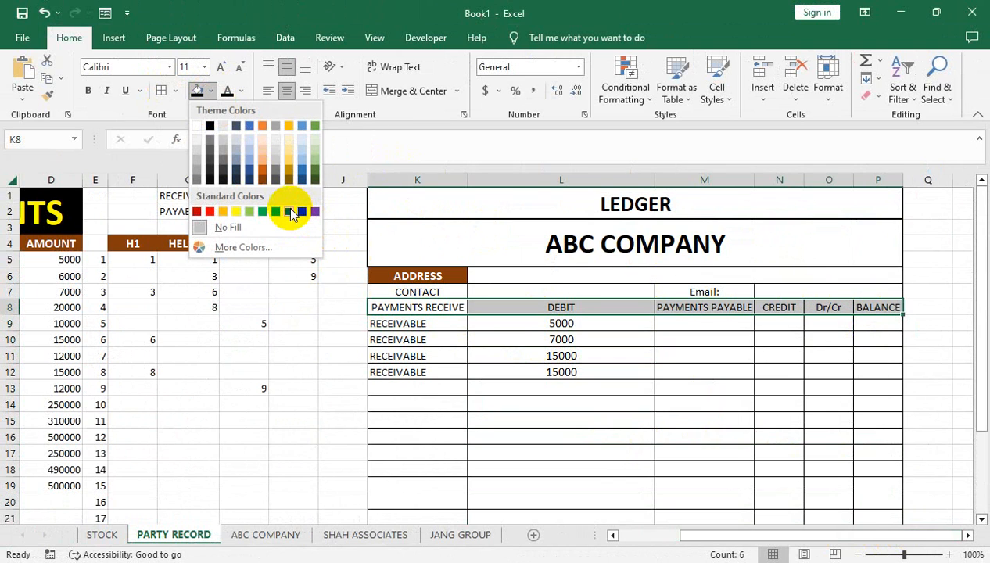
{"action": "left_click", "coordinate": [289, 211]}
{"action": "left_click", "coordinate": [241, 91]}
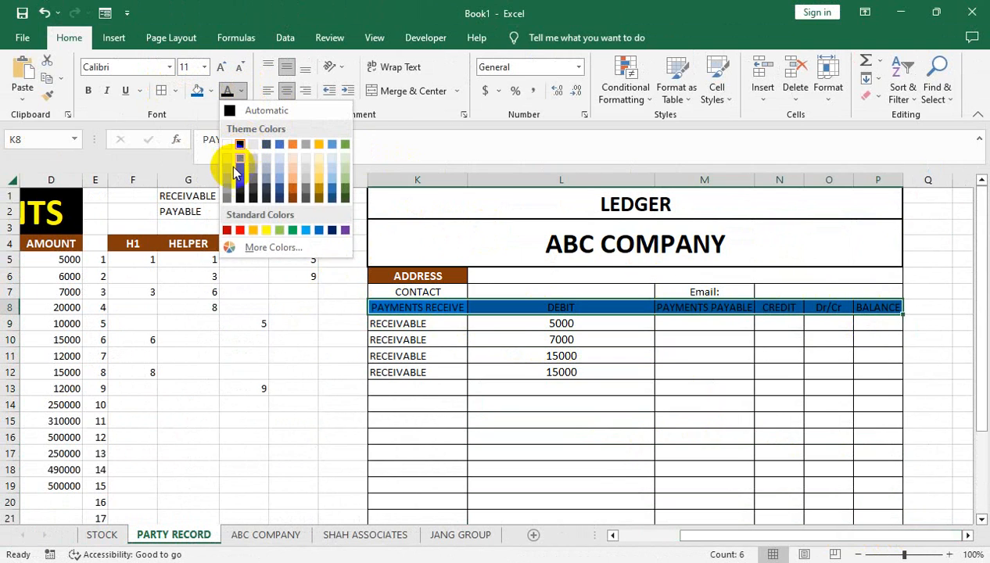
{"action": "left_click", "coordinate": [227, 143]}
{"action": "left_click", "coordinate": [88, 91]}
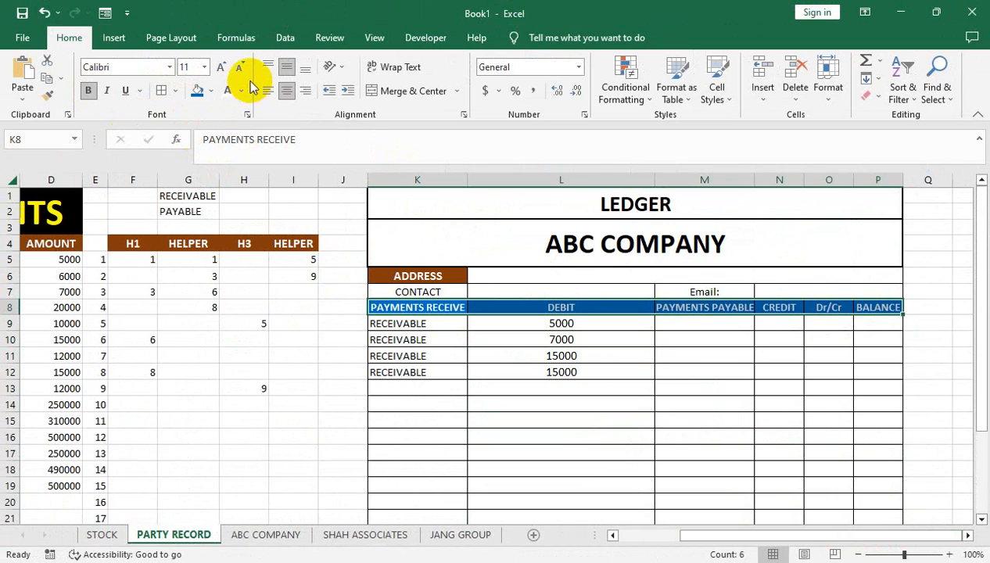
{"action": "left_click", "coordinate": [222, 67]}
{"action": "left_click", "coordinate": [221, 66]}
- Fill the ABC COMPANY banner blue and the LEDGER title dark blue, both with white text
{"action": "left_click", "coordinate": [484, 241]}
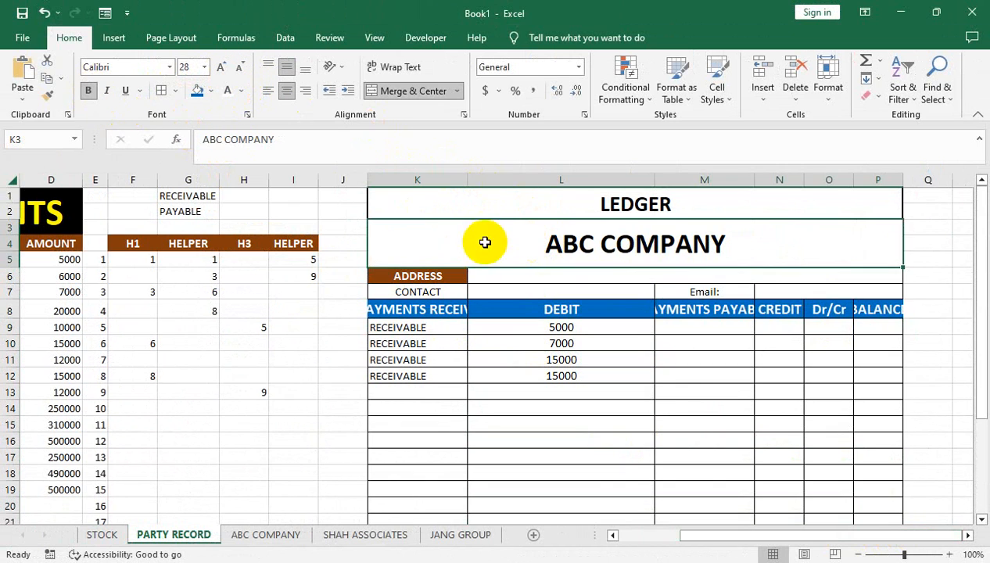
{"action": "left_click", "coordinate": [211, 91]}
{"action": "left_click", "coordinate": [291, 211]}
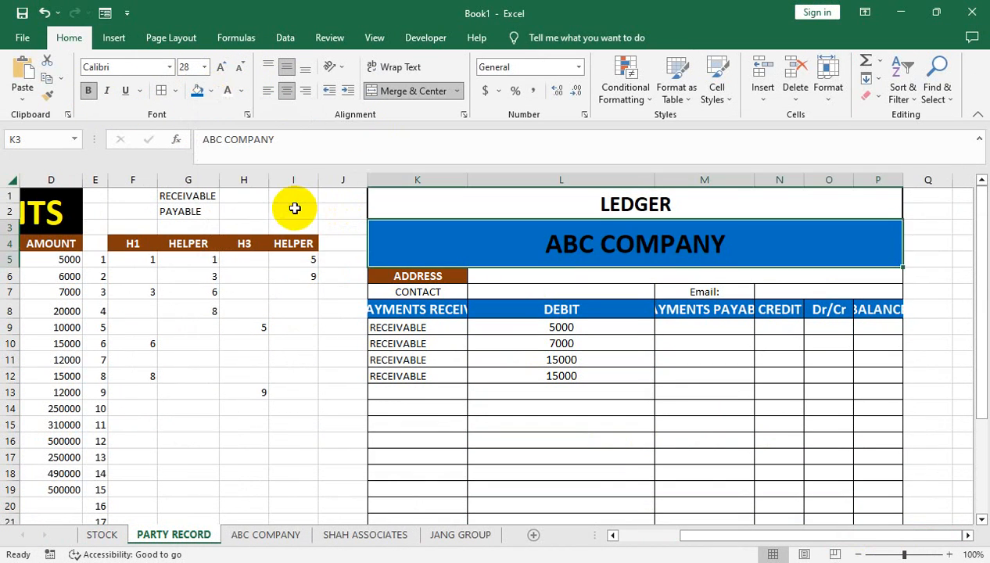
{"action": "left_click", "coordinate": [226, 91]}
{"action": "left_click", "coordinate": [373, 195]}
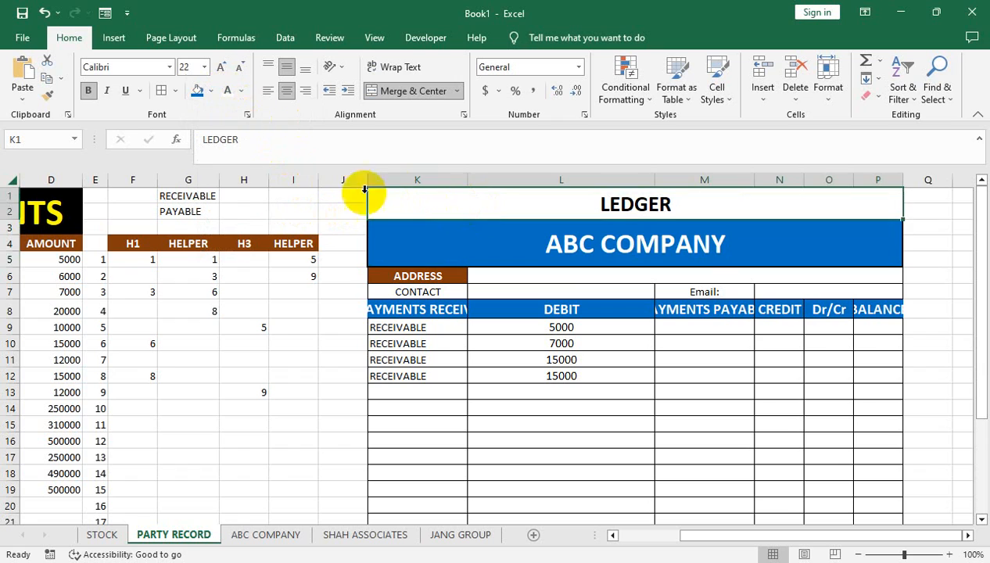
{"action": "left_click", "coordinate": [216, 92]}
{"action": "left_click", "coordinate": [306, 211]}
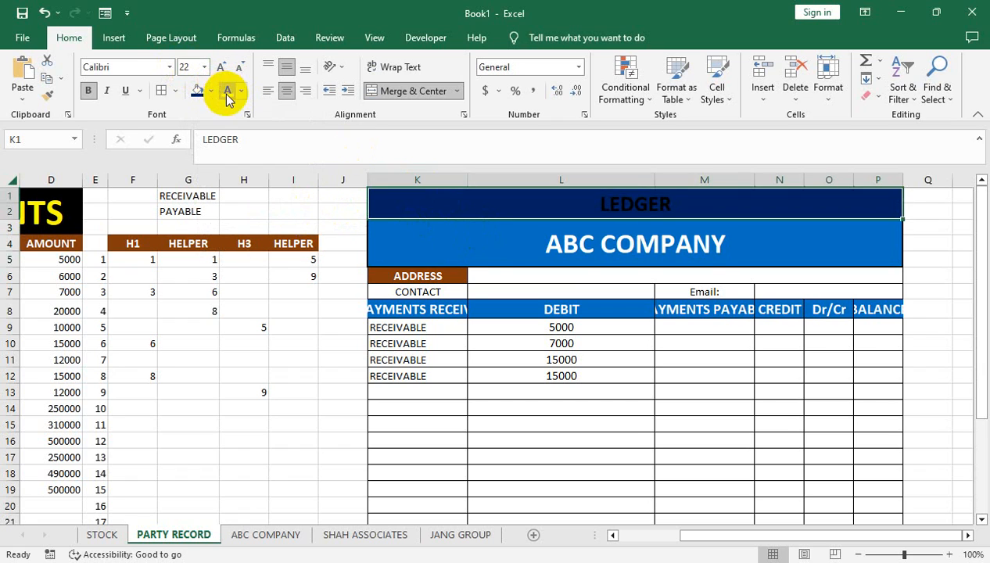
{"action": "left_click", "coordinate": [226, 91]}
- AutoFit column M so the PAYMENTS PAYABLE heading fits
{"action": "left_click", "coordinate": [457, 292]}
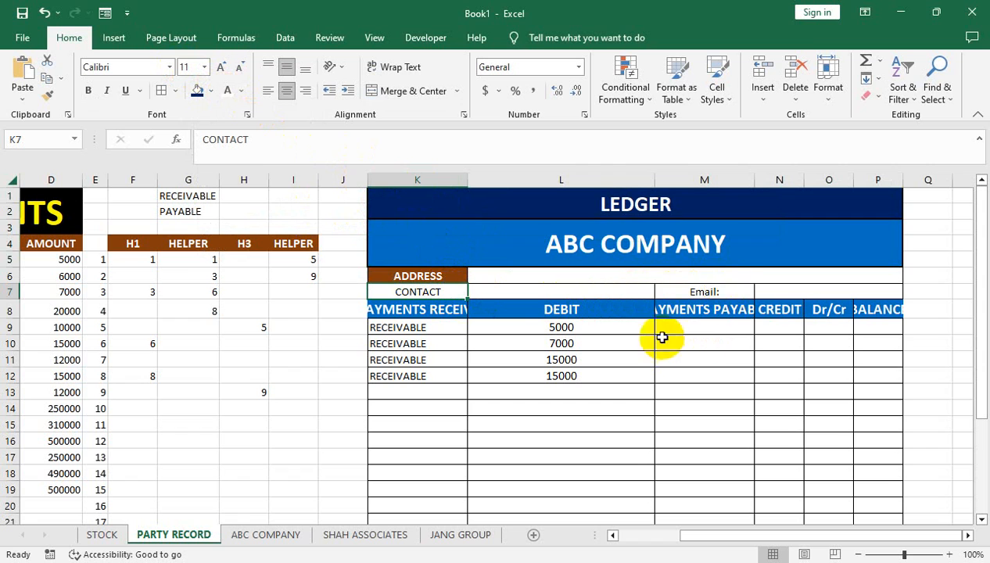
{"action": "double_click", "coordinate": [752, 174]}
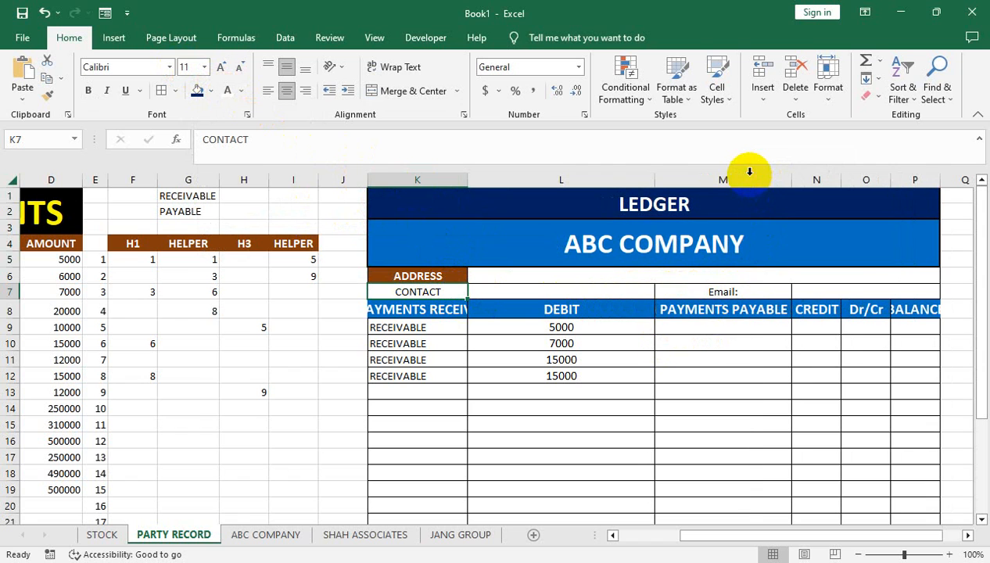
{"action": "left_click", "coordinate": [455, 331]}
- Copy K9's lookup into M9, replace $G5 with the second helper column I5, and fill it down
{"action": "left_click_drag", "start_coordinate": [415, 141], "coordinate": [176, 137]}
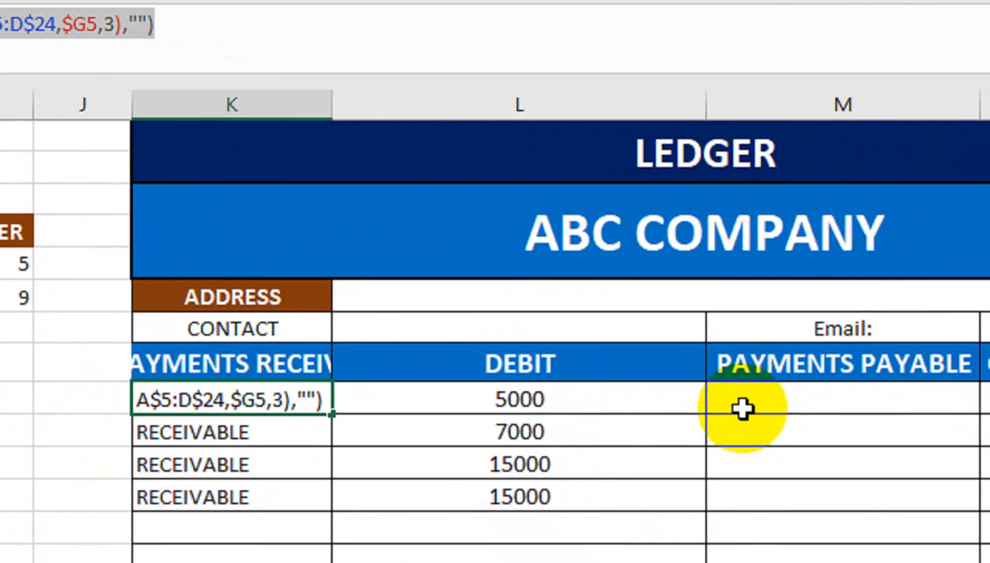
{"action": "key", "text": "ctrl+c"}
{"action": "key", "text": "Return"}
{"action": "left_click", "coordinate": [743, 408]}
{"action": "key", "text": "ctrl+v"}
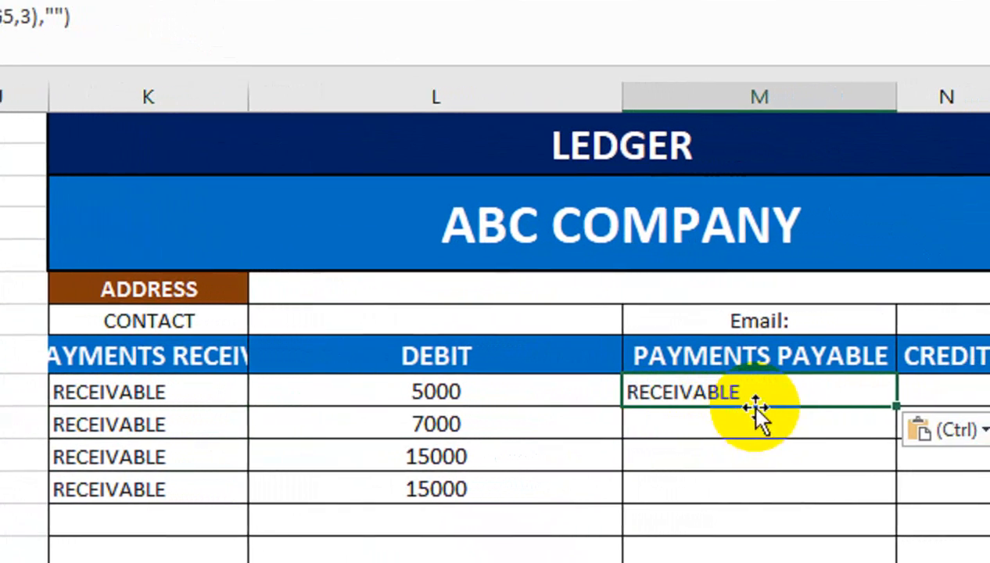
{"action": "double_click", "coordinate": [755, 400]}
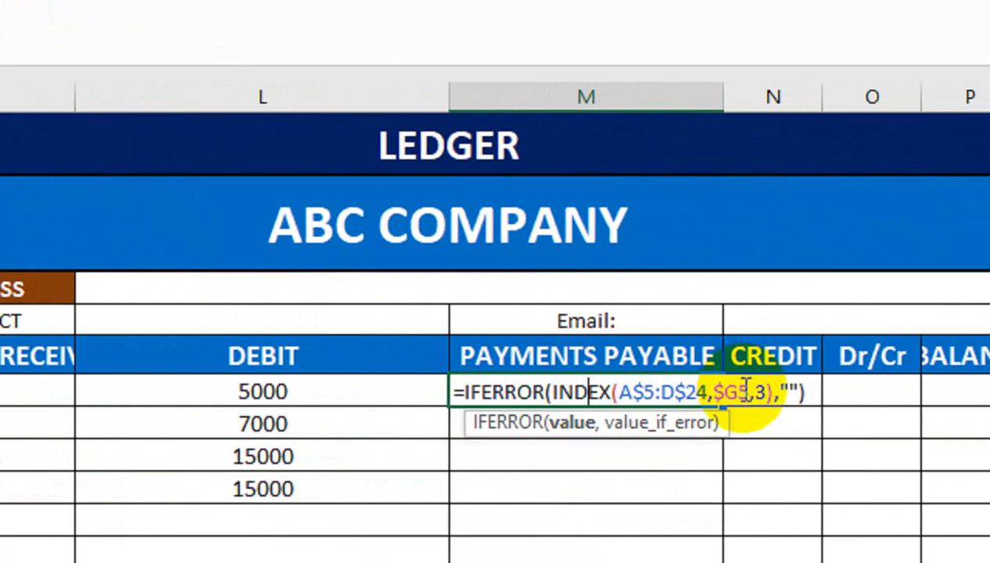
{"action": "left_click_drag", "start_coordinate": [748, 392], "coordinate": [712, 392]}
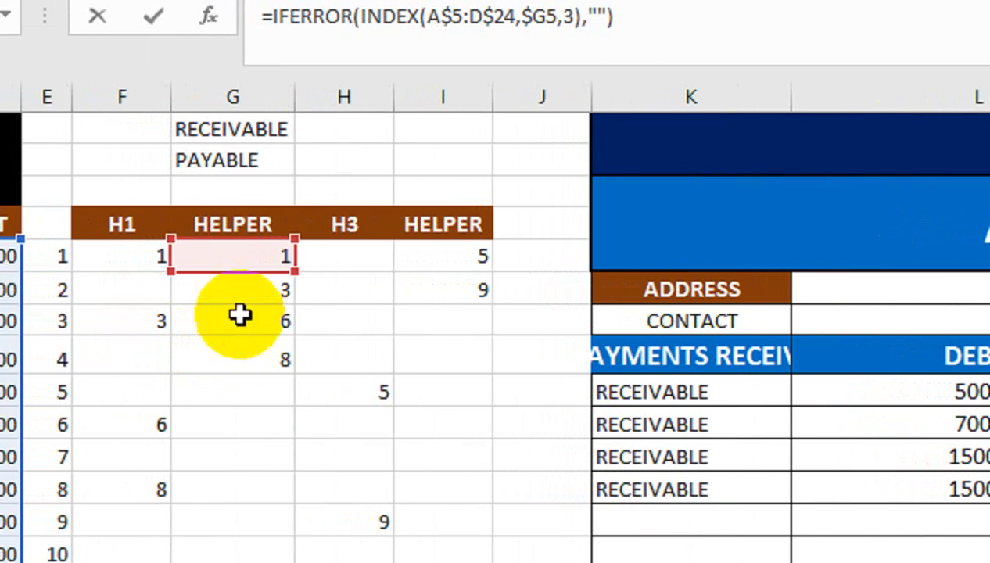
{"action": "left_click", "coordinate": [421, 263]}
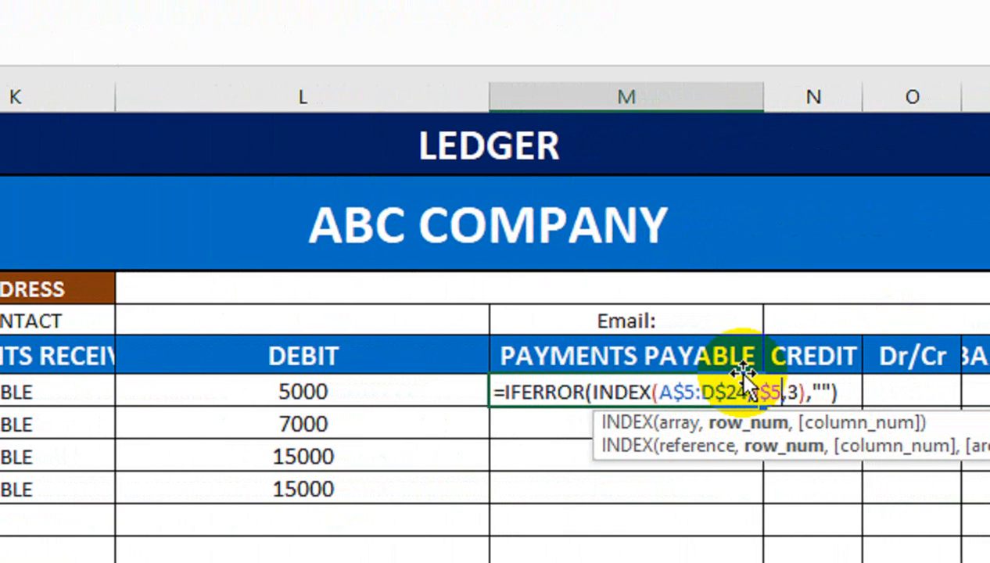
{"action": "key", "text": "Return"}
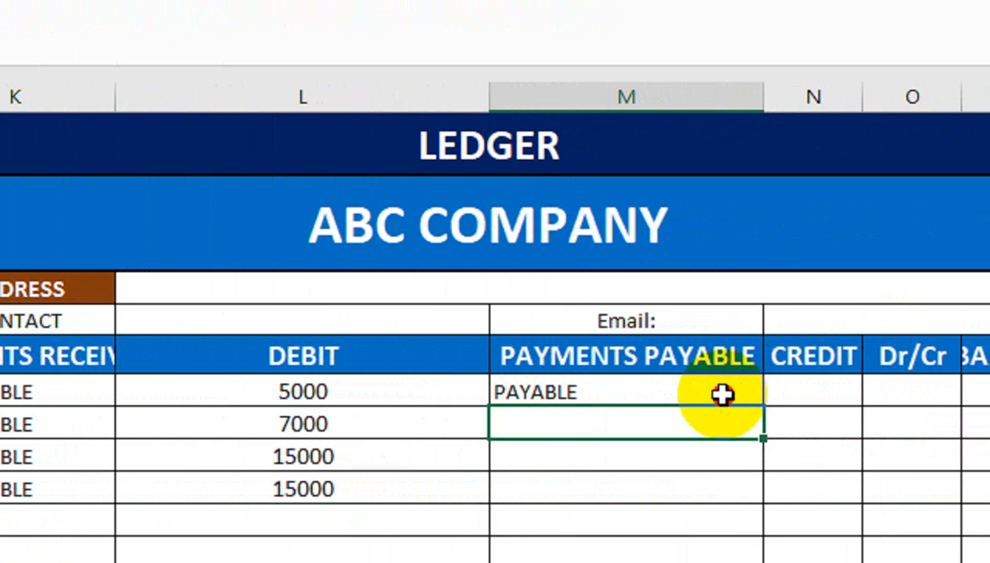
{"action": "left_click", "coordinate": [723, 394]}
{"action": "left_click_drag", "start_coordinate": [718, 485], "coordinate": [718, 513]}
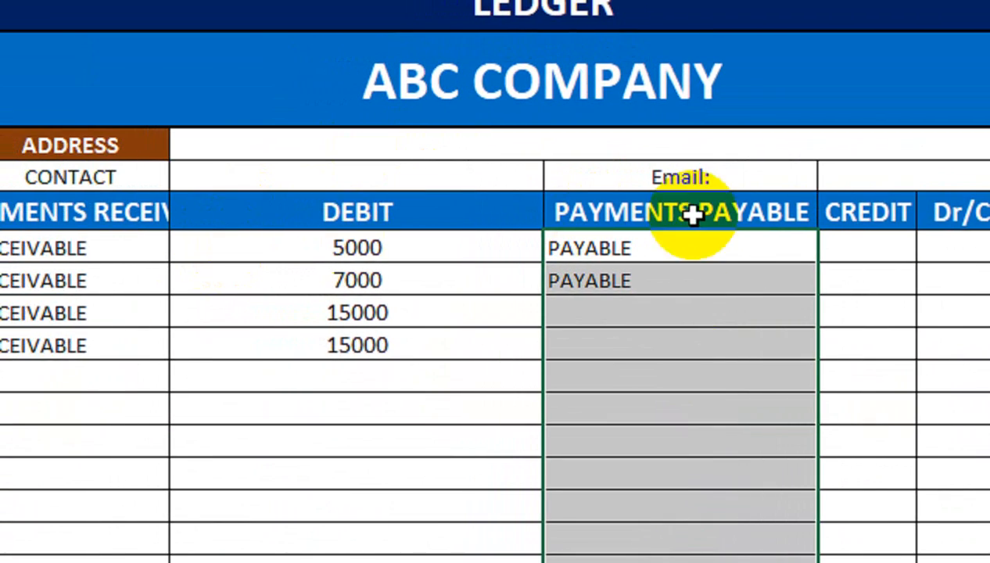
- Copy the PAYMENTS PAYABLE formula text into the first CREDIT cell
{"action": "left_click", "coordinate": [829, 250]}
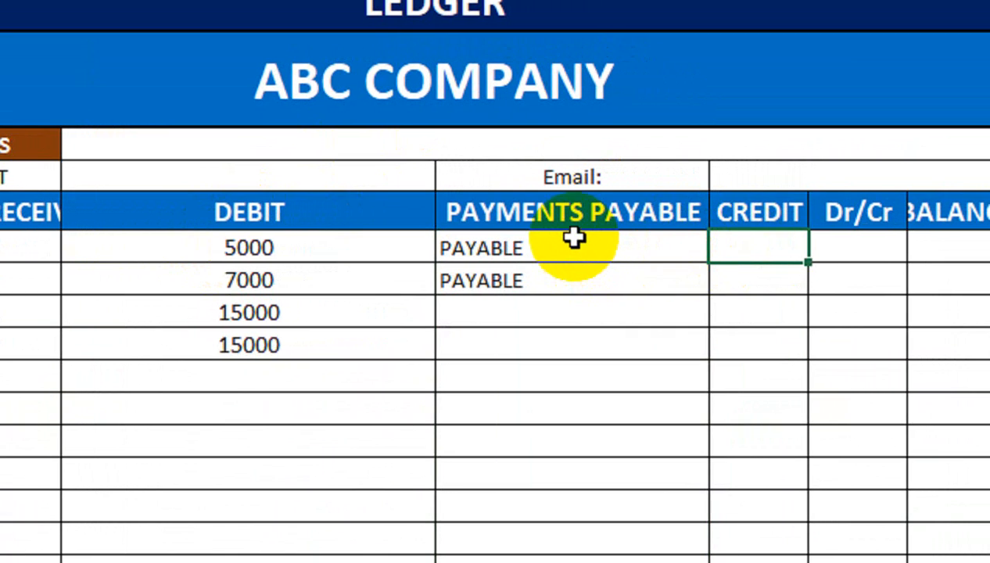
{"action": "left_click", "coordinate": [564, 246]}
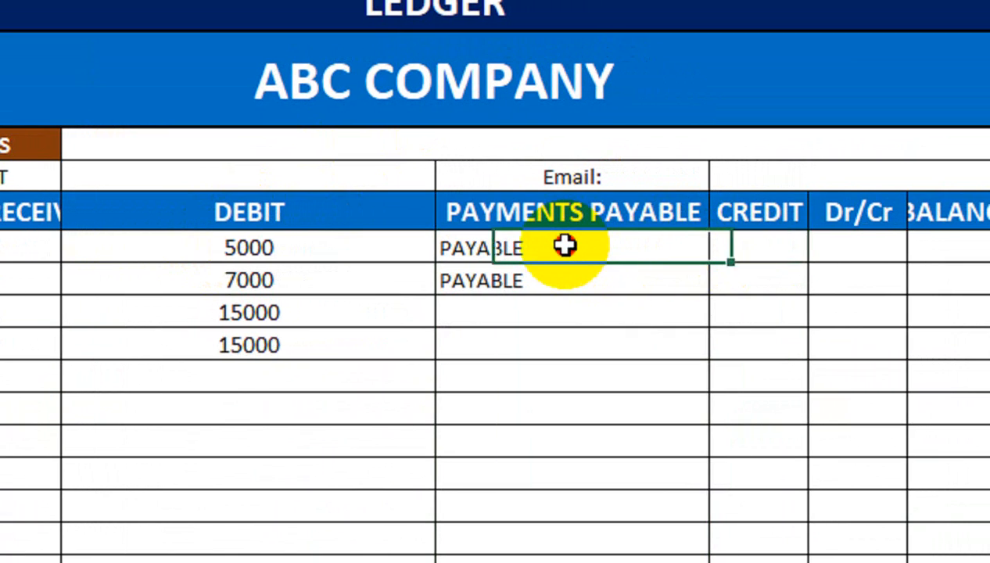
{"action": "double_click", "coordinate": [522, 247]}
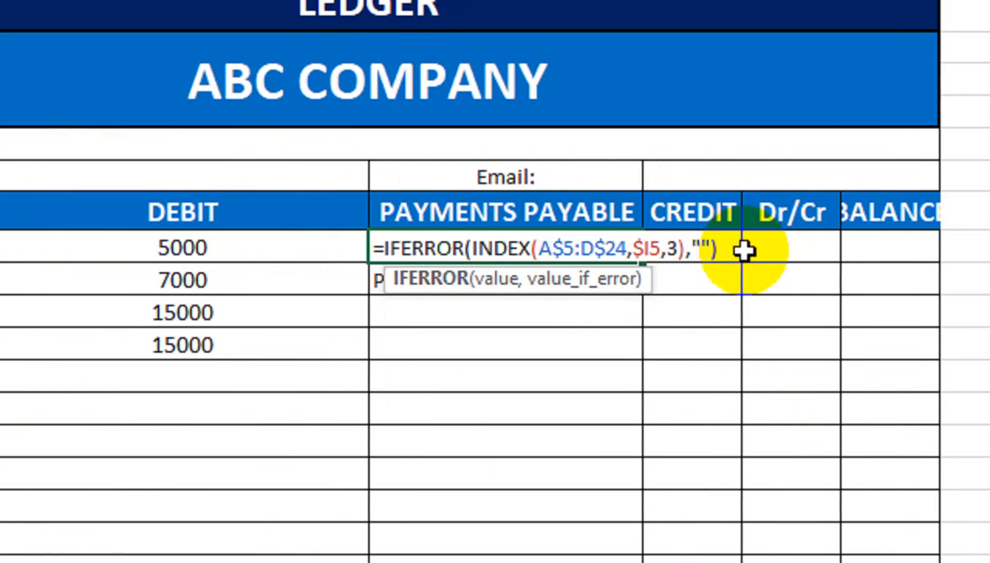
{"action": "left_click_drag", "start_coordinate": [718, 249], "coordinate": [342, 239]}
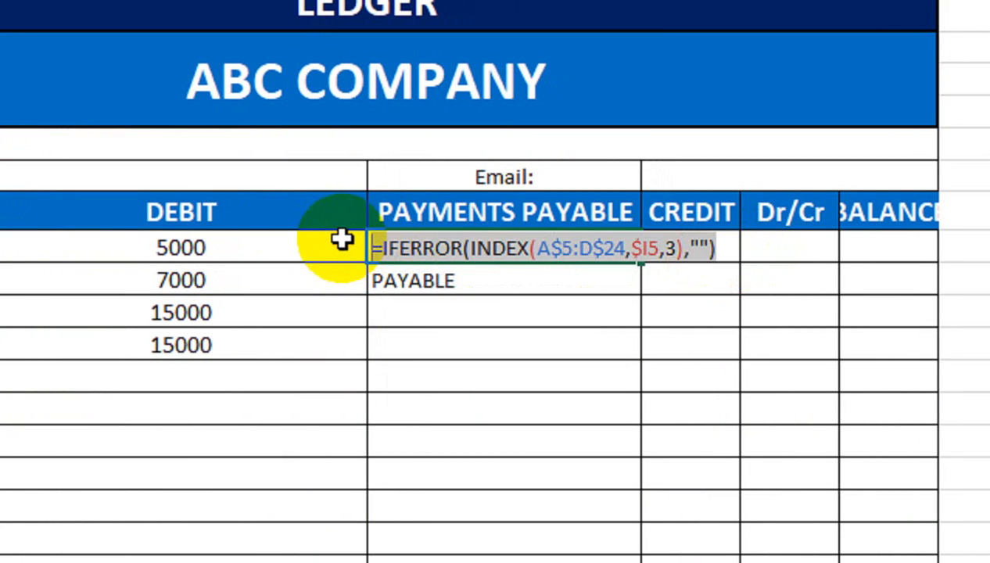
{"action": "key", "text": "ctrl+c"}
{"action": "key", "text": "Tab"}
{"action": "key", "text": "ctrl+v"}
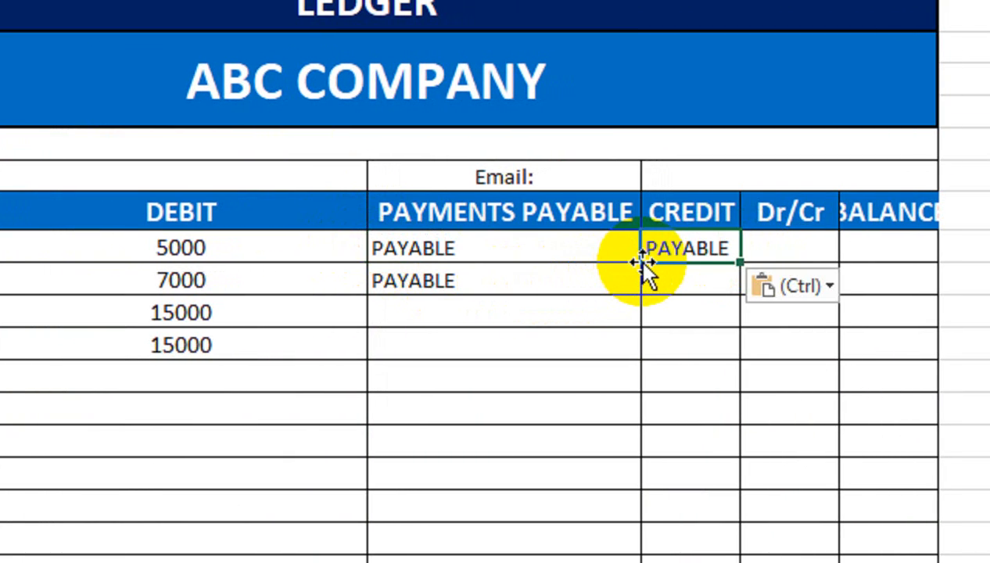
- Change its column index to 4 and fill it down, showing credits 10000 and 12000
{"action": "double_click", "coordinate": [642, 263]}
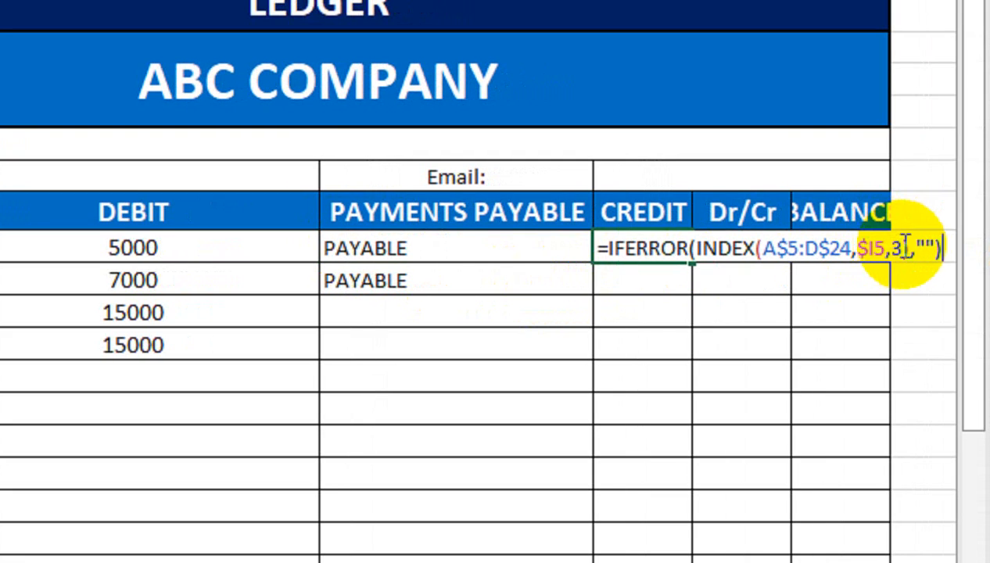
{"action": "type", "text": "4"}
{"action": "key", "text": "Return"}
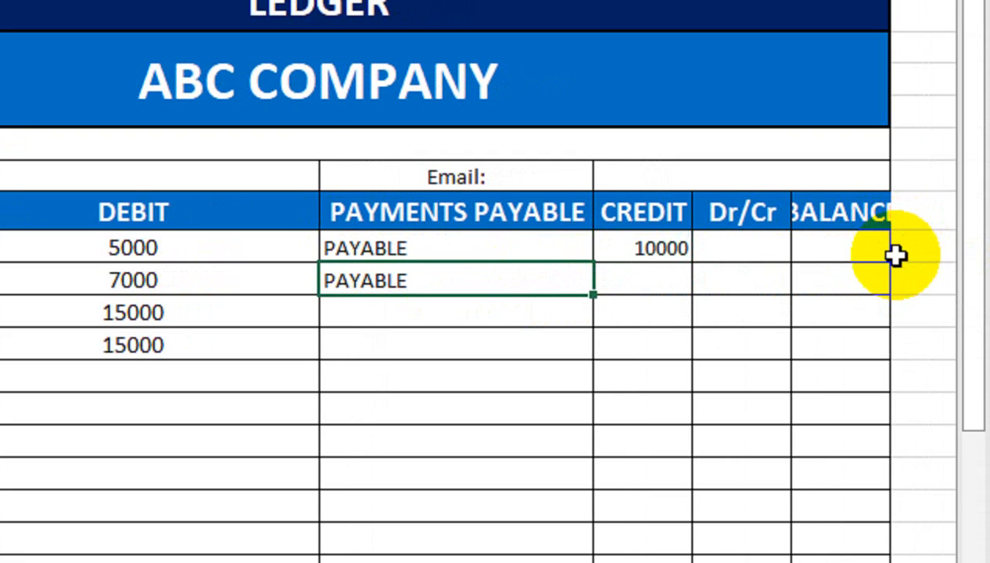
{"action": "left_click", "coordinate": [671, 246]}
{"action": "left_click_drag", "start_coordinate": [693, 261], "coordinate": [689, 513]}
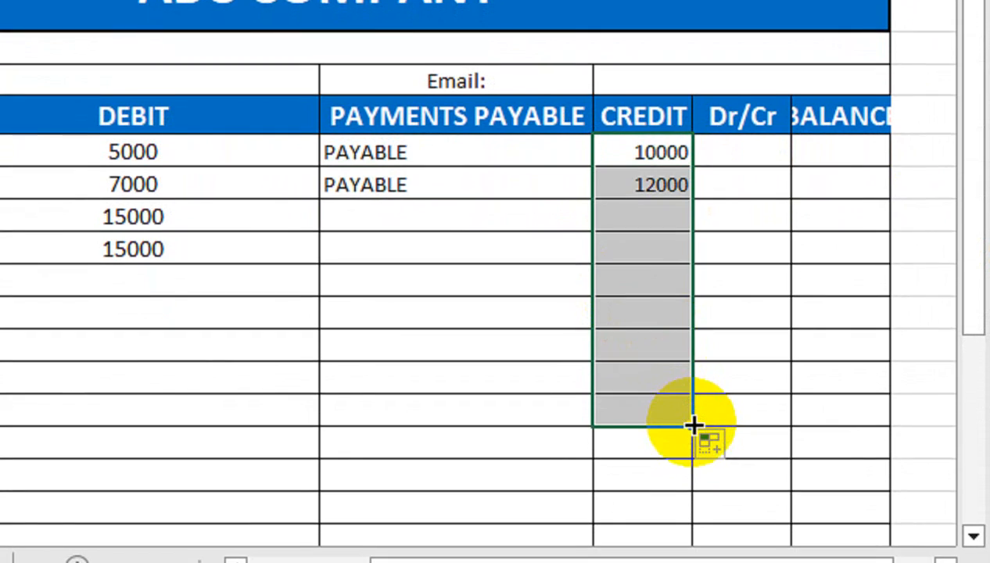
{"action": "left_click_drag", "start_coordinate": [678, 451], "coordinate": [665, 515]}
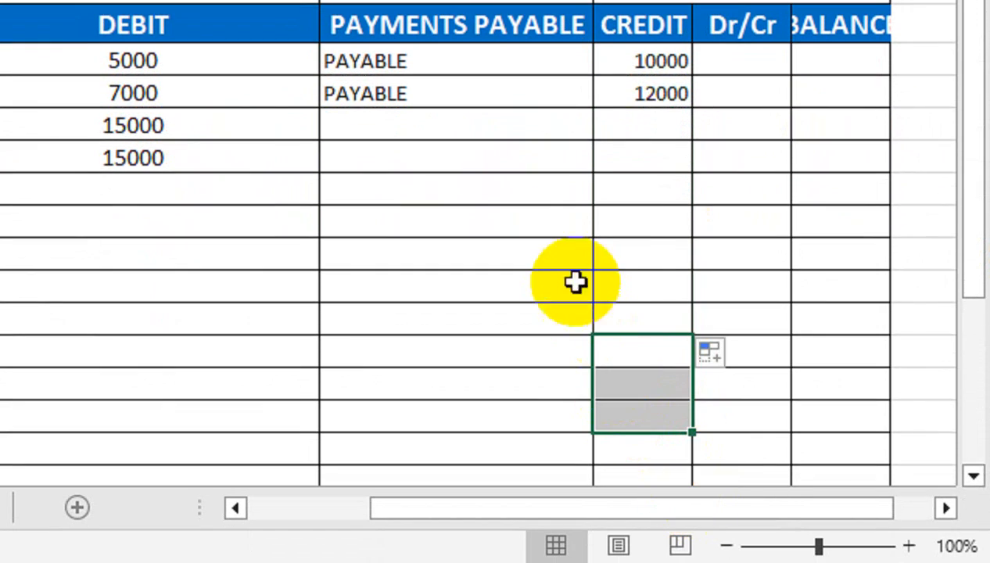
{"action": "left_click", "coordinate": [631, 379]}
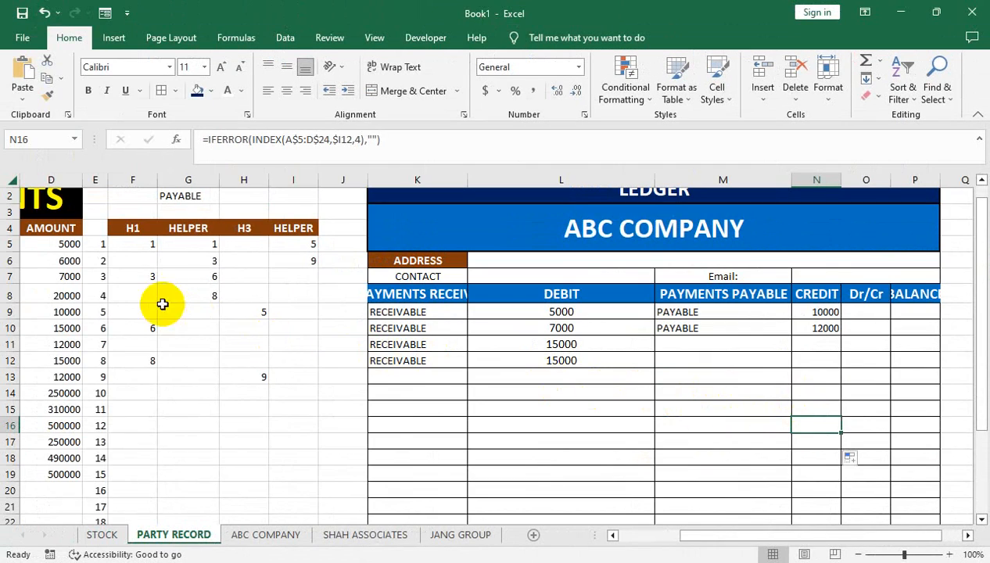
{"action": "left_click_drag", "start_coordinate": [77, 316], "coordinate": [4, 329]}
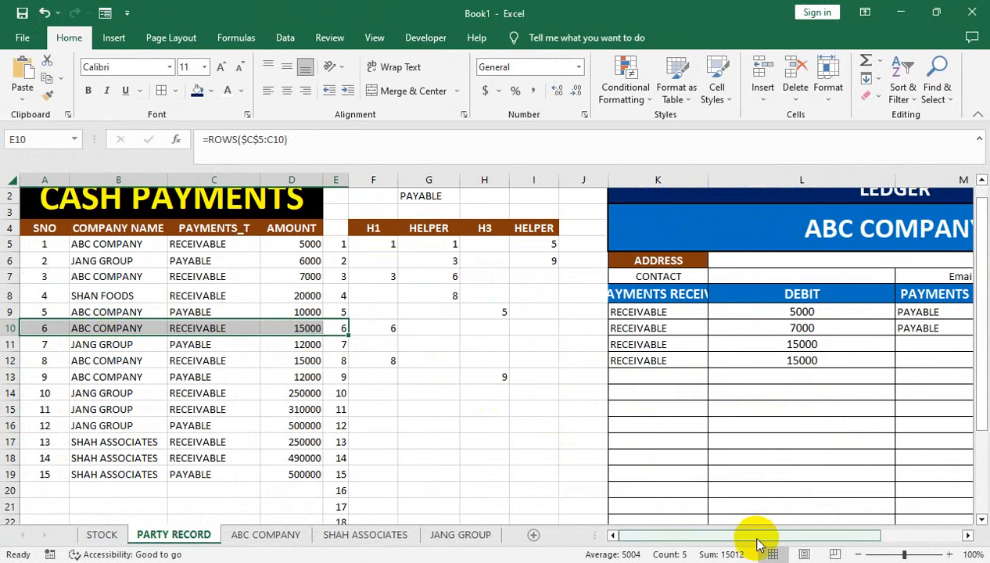
- Hide helper columns E through I, then review the CREDIT formula in N10
{"action": "left_click", "coordinate": [526, 176]}
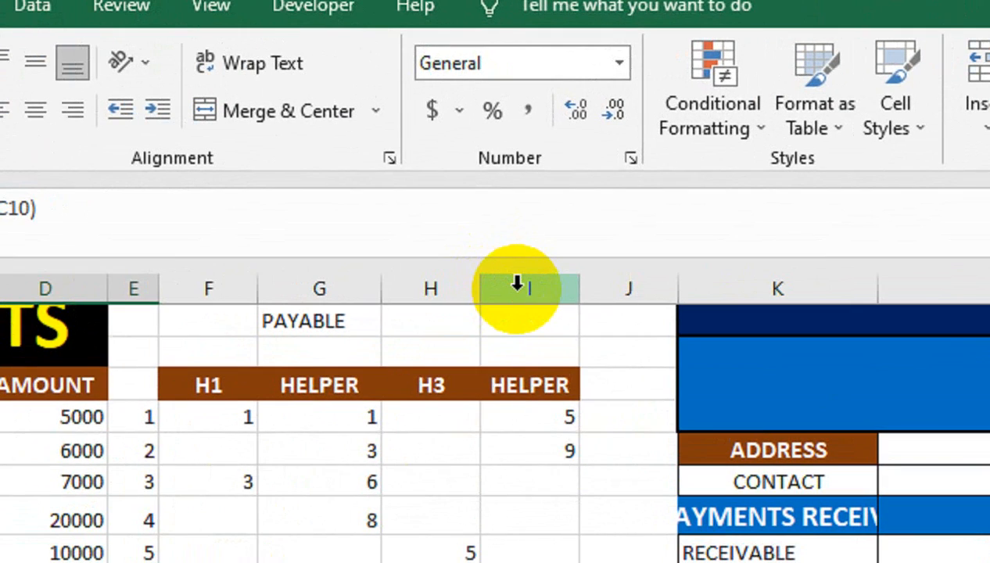
{"action": "left_click_drag", "start_coordinate": [516, 286], "coordinate": [109, 300]}
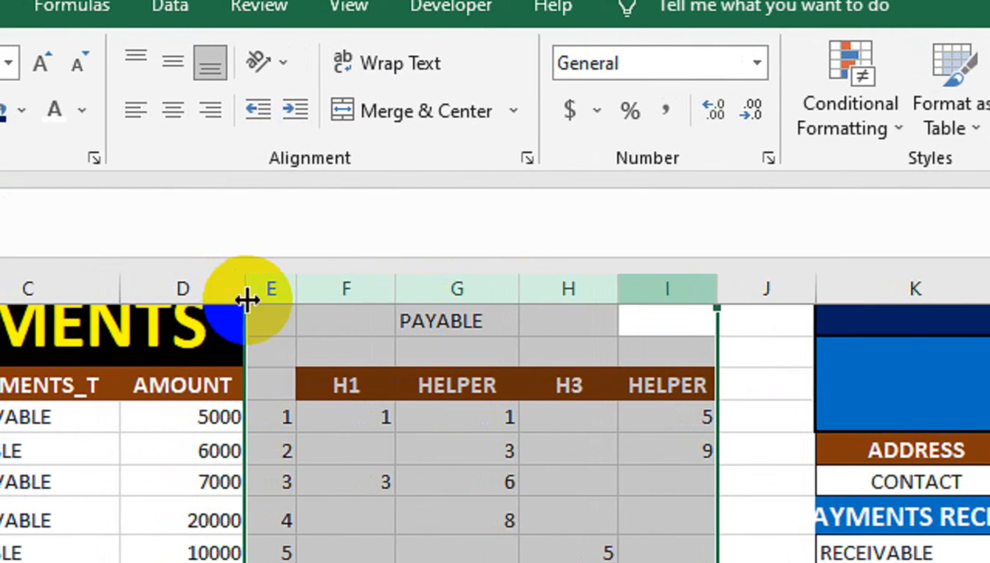
{"action": "right_click", "coordinate": [333, 283]}
{"action": "left_click", "coordinate": [409, 453]}
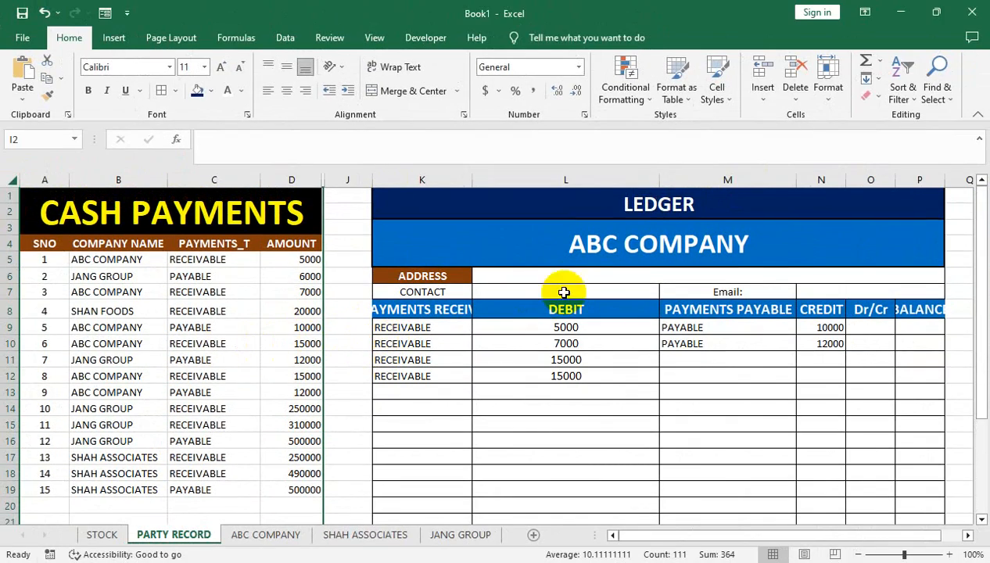
{"action": "left_click", "coordinate": [819, 345]}
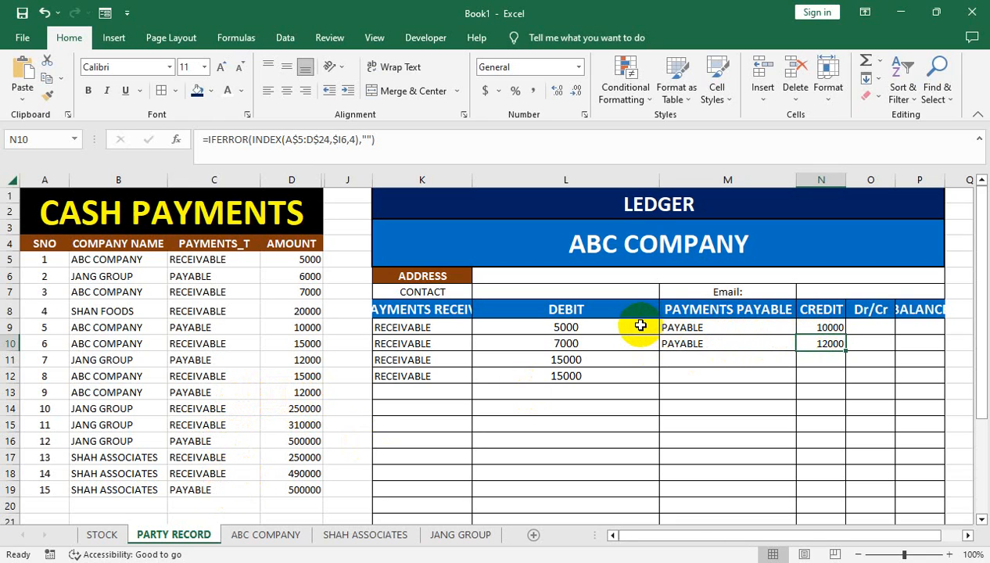
{"action": "left_click", "coordinate": [618, 244]}
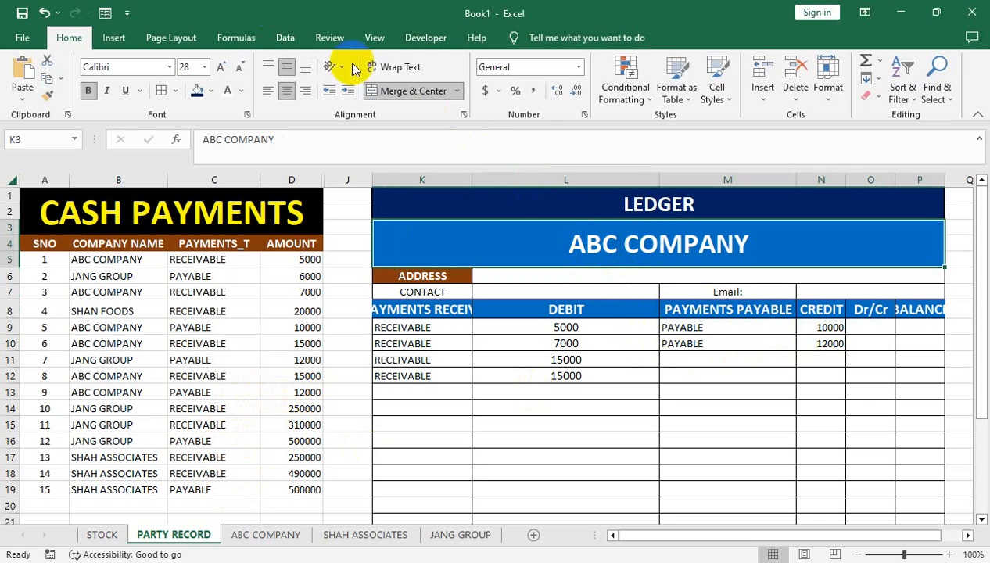
- Add List validation to K3 with source JANG GROUP, ABC COMPANY, SHAH ASSOCIATES
{"action": "left_click", "coordinate": [285, 37]}
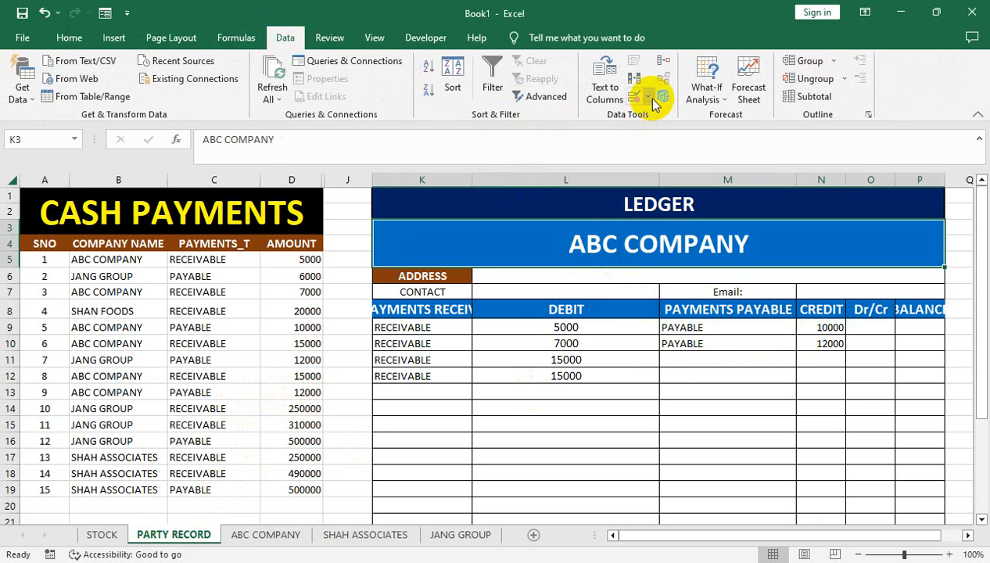
{"action": "left_click", "coordinate": [646, 97]}
{"action": "left_click", "coordinate": [642, 117]}
{"action": "left_click", "coordinate": [436, 294]}
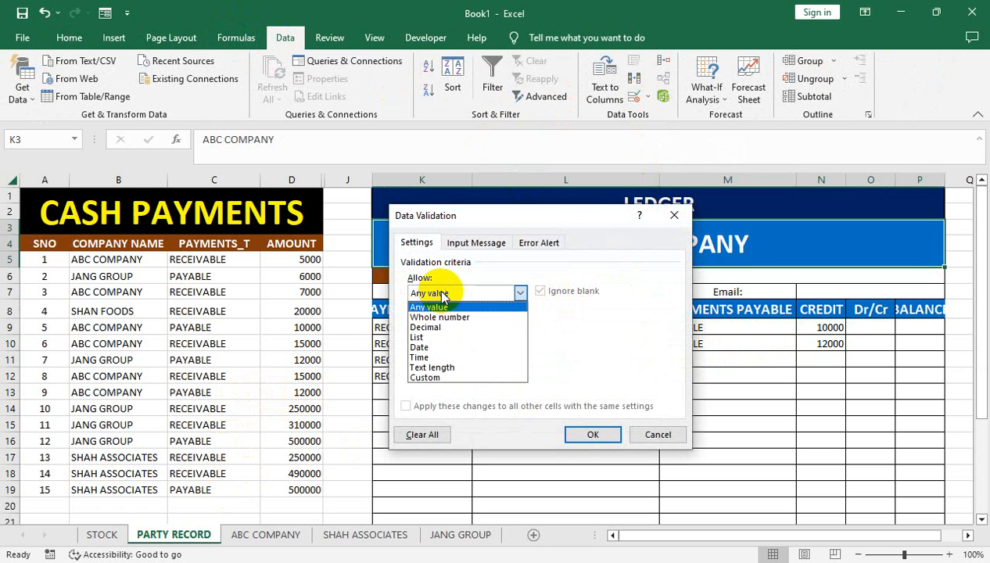
{"action": "left_click", "coordinate": [436, 336]}
{"action": "left_click", "coordinate": [442, 354]}
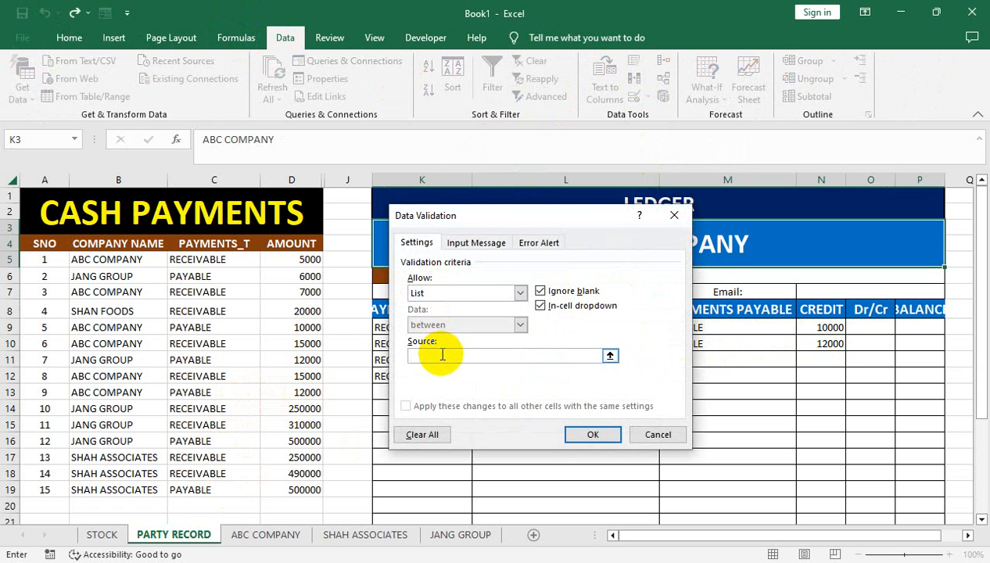
{"action": "left_click_drag", "start_coordinate": [436, 219], "coordinate": [520, 331]}
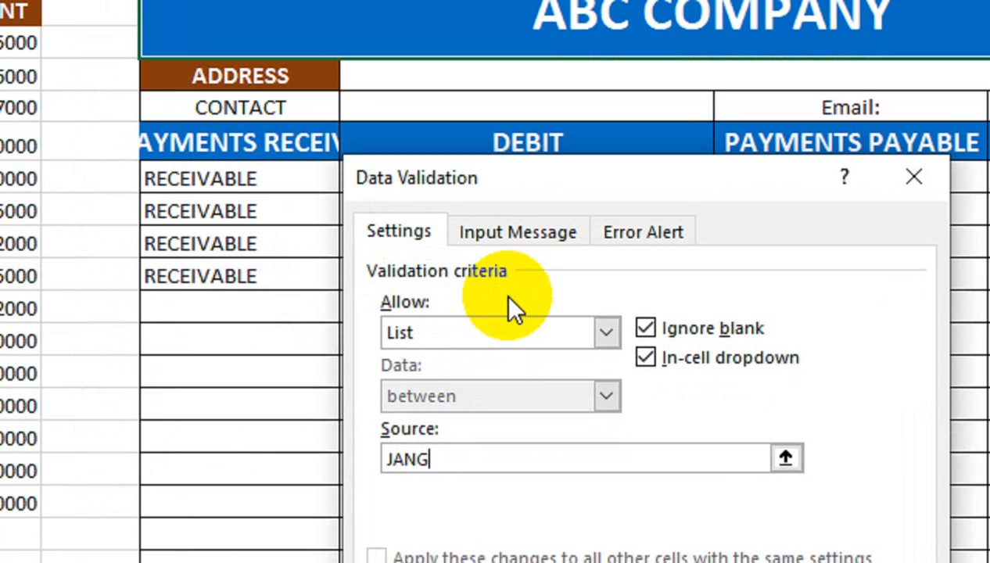
{"action": "type", "text": "JANG GROUP"}
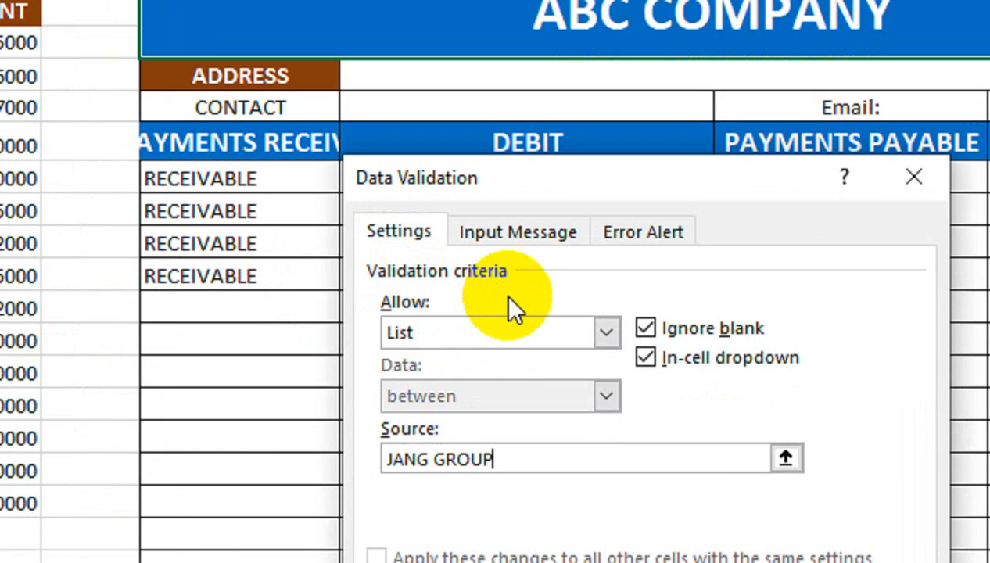
{"action": "type", "text": ", ABC COMPANY,SHAH ASSOCIAT"}
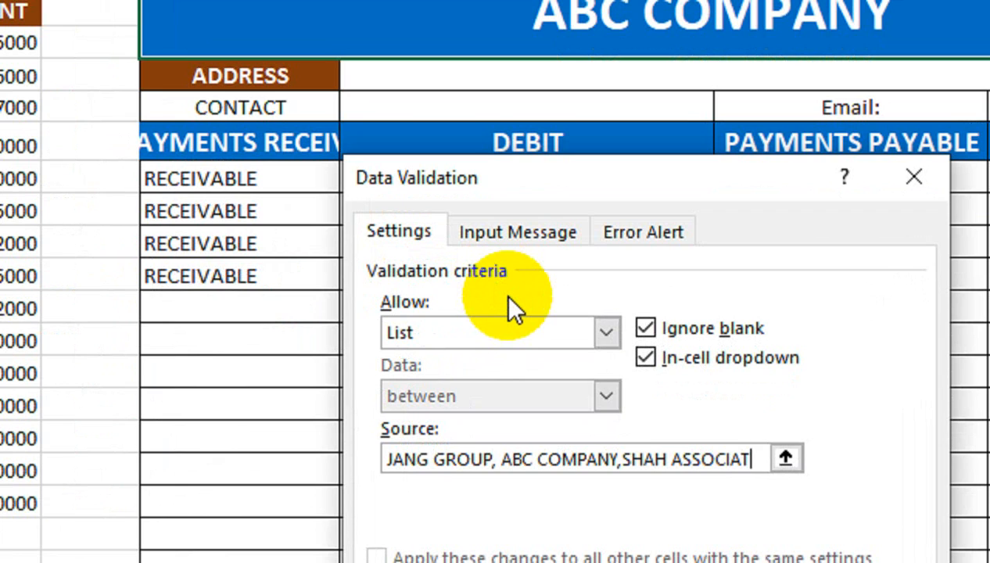
{"action": "type", "text": "ES"}
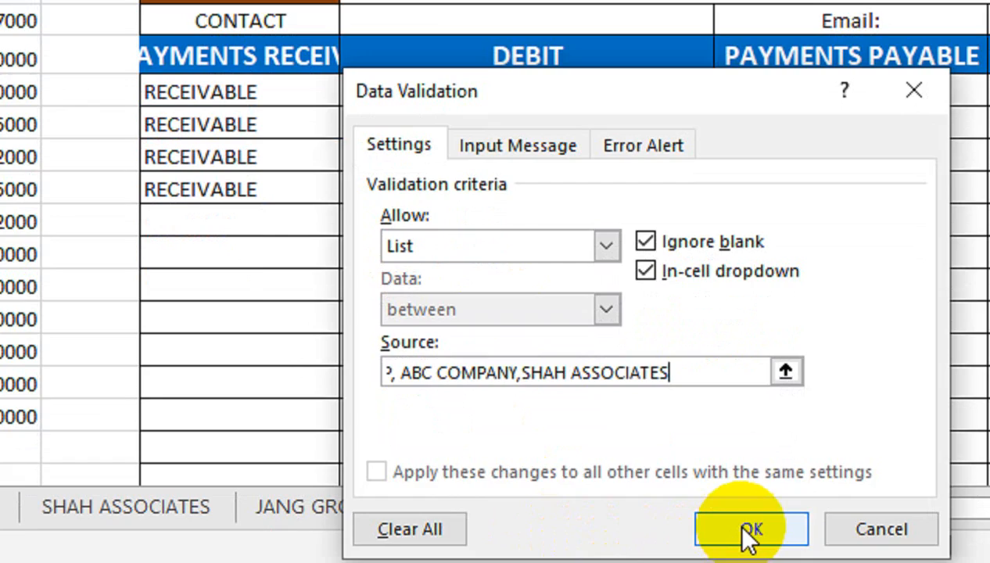
{"action": "left_click", "coordinate": [747, 532]}
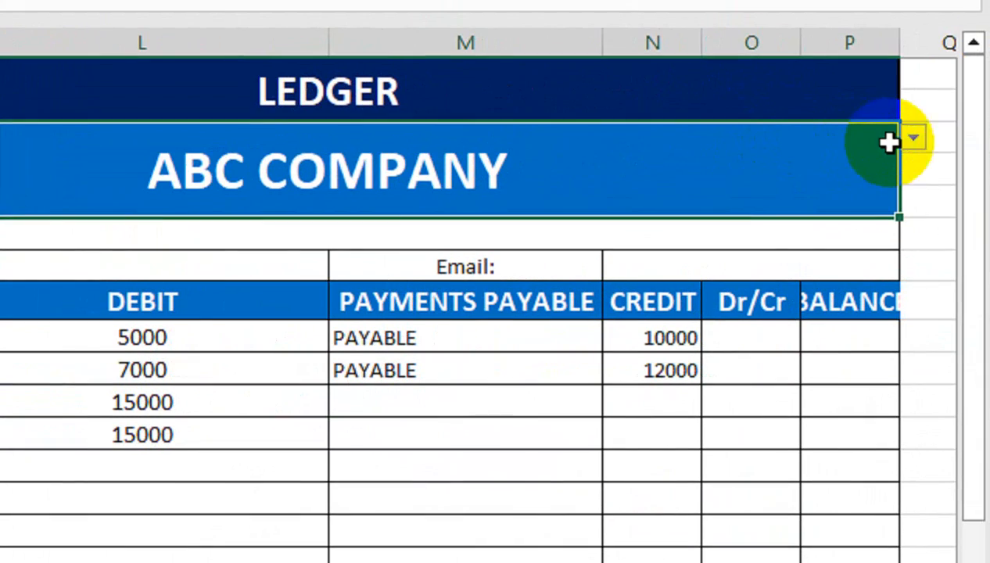
- Switch the title dropdown to JANG GROUP, then to SHAH ASSOCIATES
{"action": "left_click", "coordinate": [909, 140]}
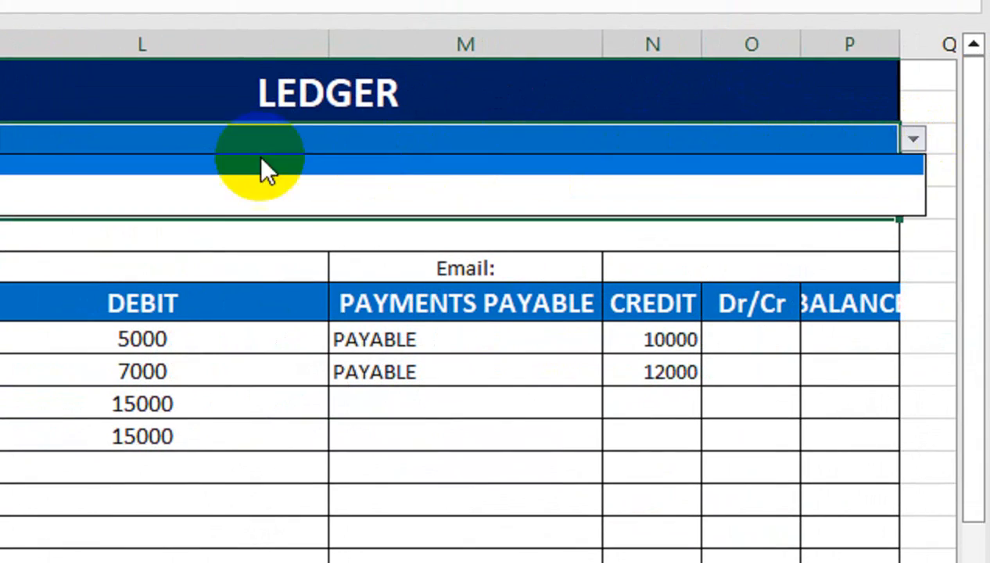
{"action": "left_click", "coordinate": [262, 165]}
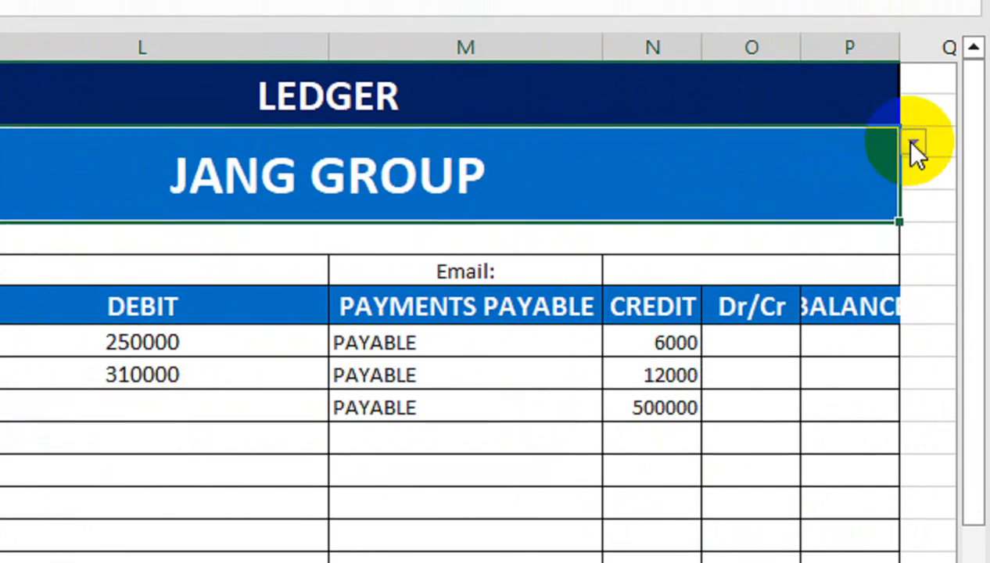
{"action": "left_click", "coordinate": [912, 142]}
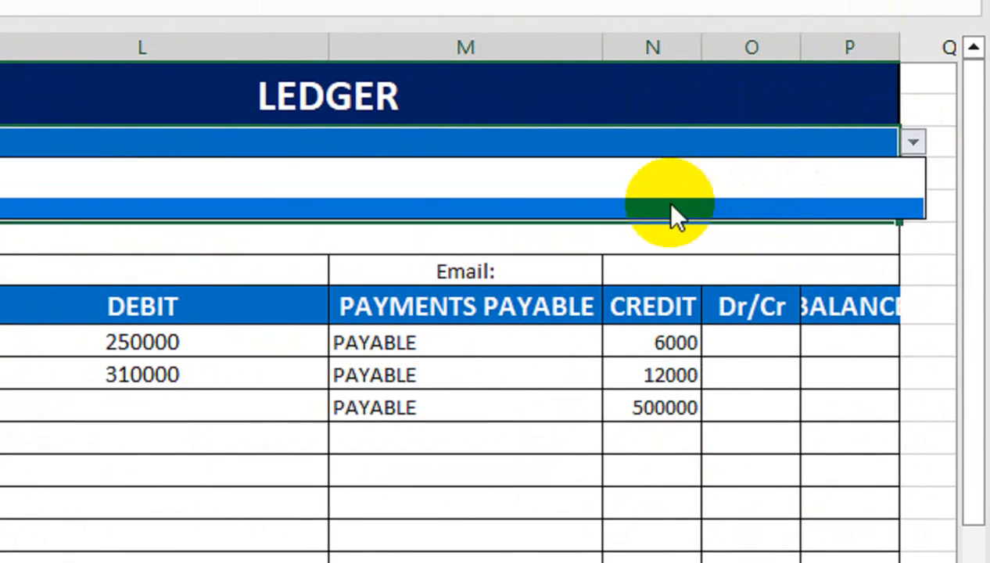
{"action": "left_click", "coordinate": [670, 209]}
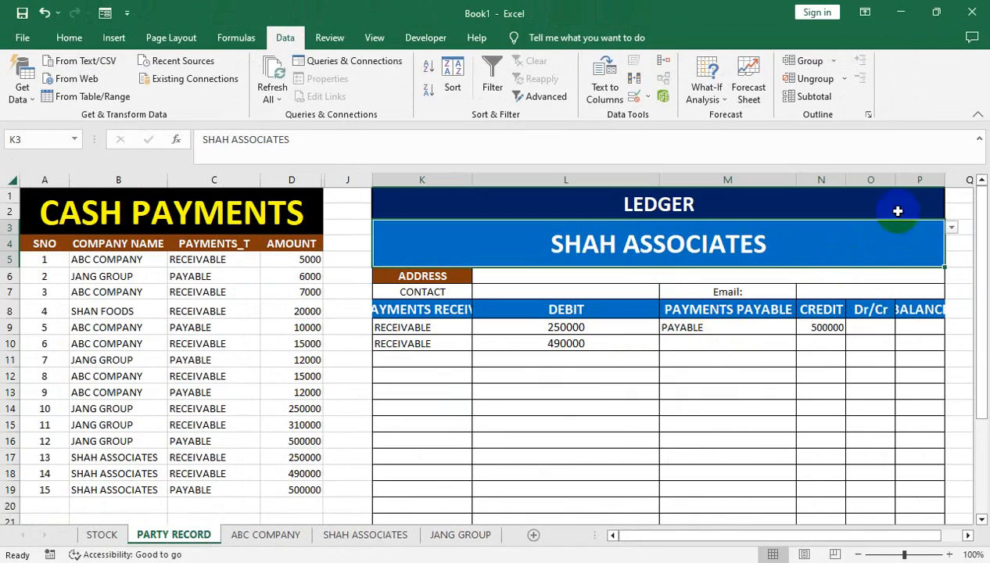
- Drag column P's border wider so the BALANCE heading fits
{"action": "left_click_drag", "start_coordinate": [948, 181], "coordinate": [961, 181]}
{"action": "left_click", "coordinate": [550, 374]}
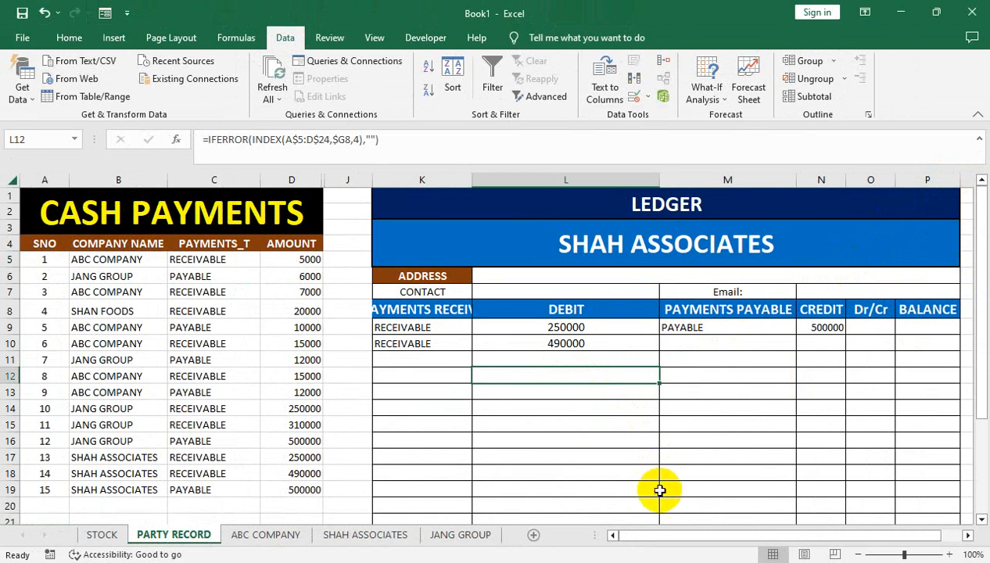
{"action": "left_click_drag", "start_coordinate": [670, 534], "coordinate": [638, 538]}
- Add entry 16 for SHAH ASSOCIATES as PAYABLE 10000 in row 20, and change D19 to 300000
{"action": "left_click_drag", "start_coordinate": [82, 470], "coordinate": [70, 489]}
{"action": "left_click", "coordinate": [52, 504]}
{"action": "type", "text": "16"}
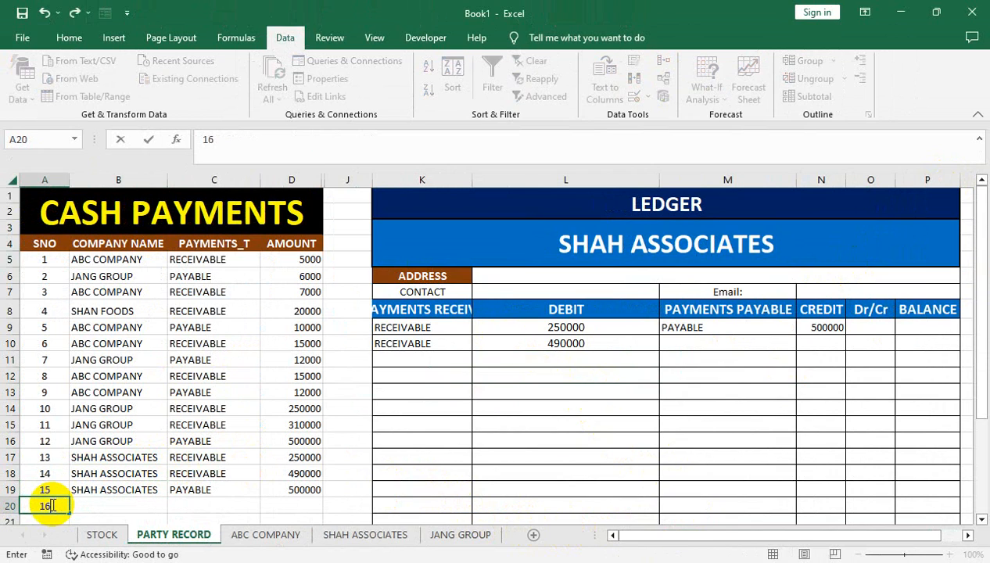
{"action": "key", "text": "Tab"}
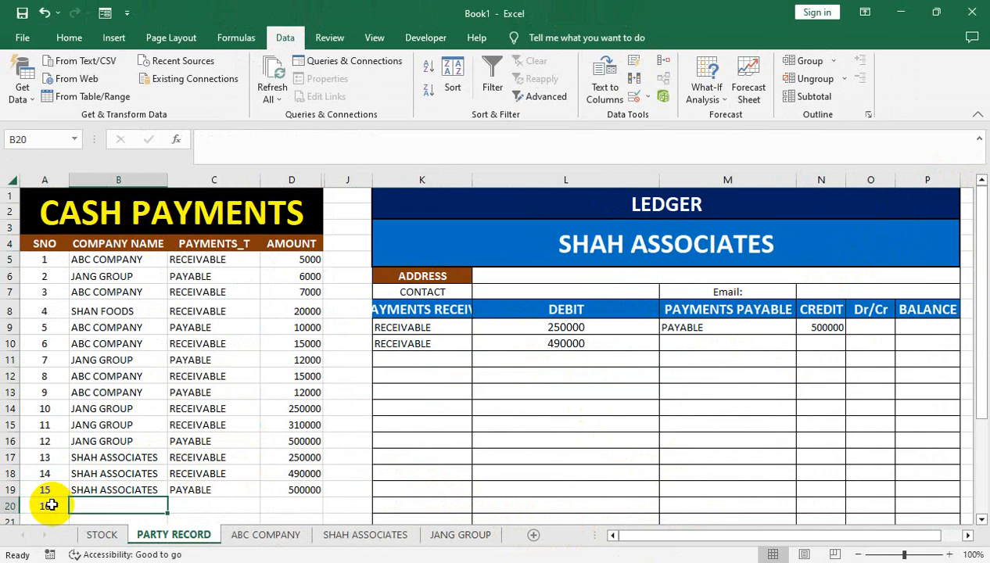
{"action": "key", "text": "ctrl+d"}
{"action": "key", "text": "Right"}
{"action": "key", "text": "Right"}
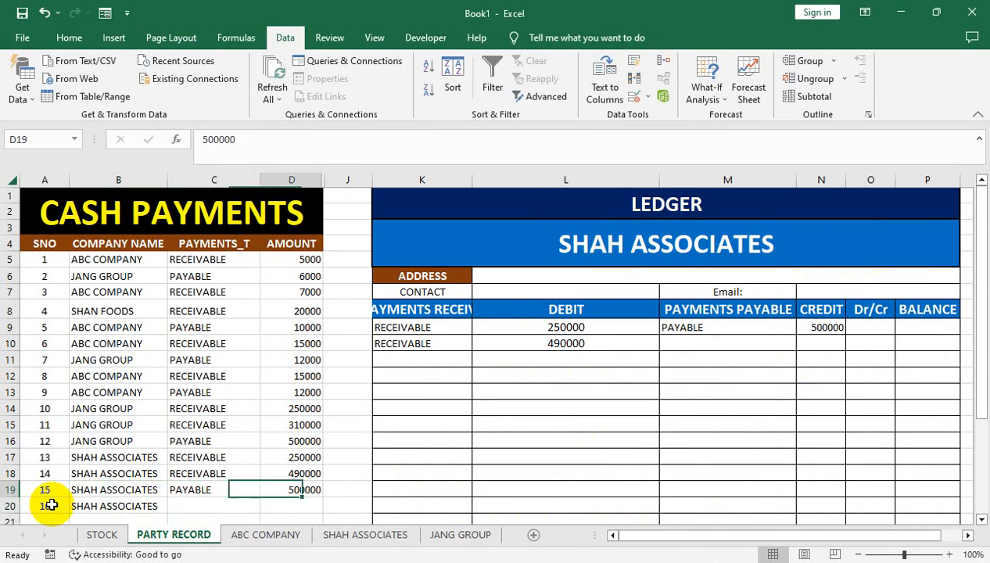
{"action": "key", "text": "Left"}
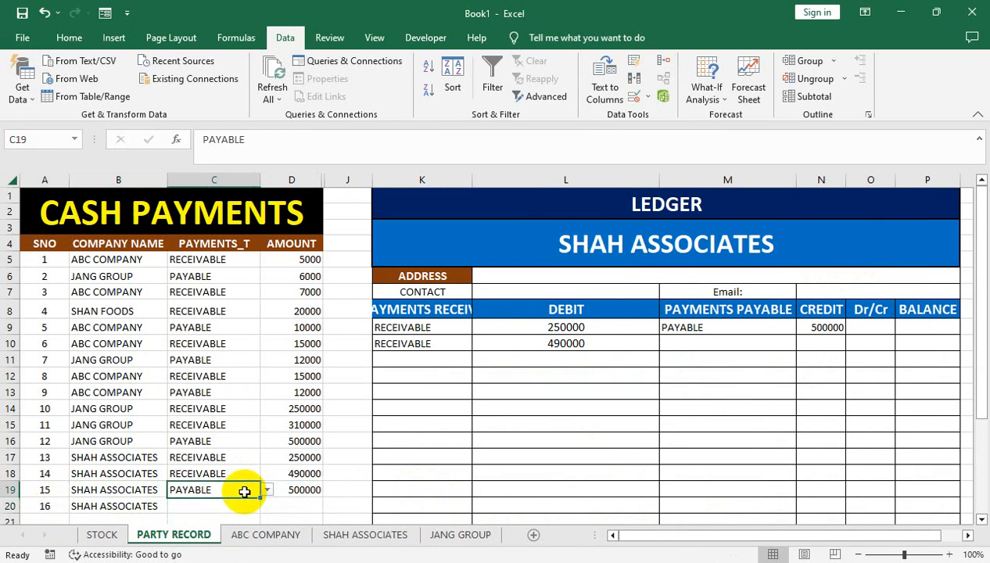
{"action": "left_click_drag", "start_coordinate": [263, 497], "coordinate": [256, 505]}
{"action": "left_click", "coordinate": [303, 505]}
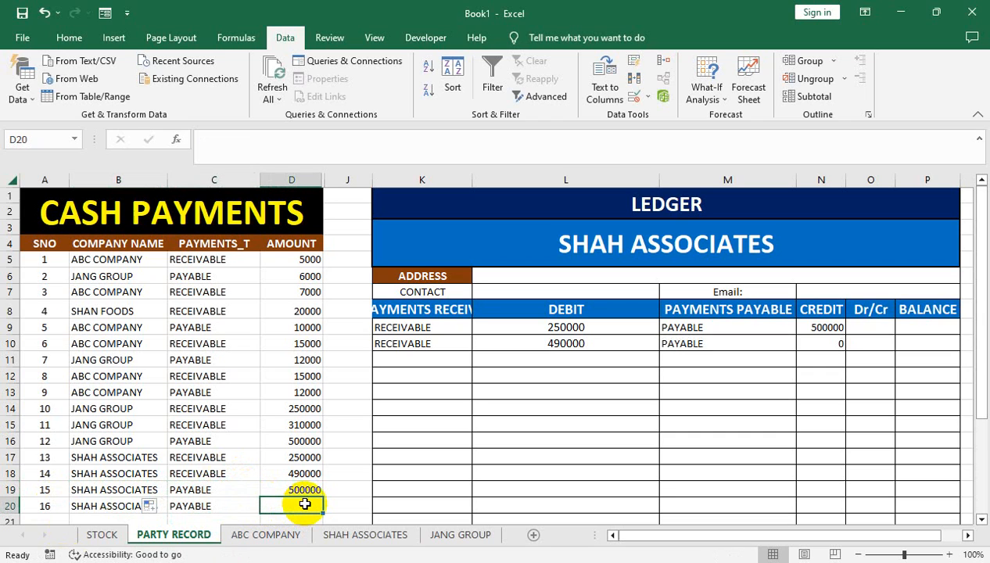
{"action": "type", "text": "10000"}
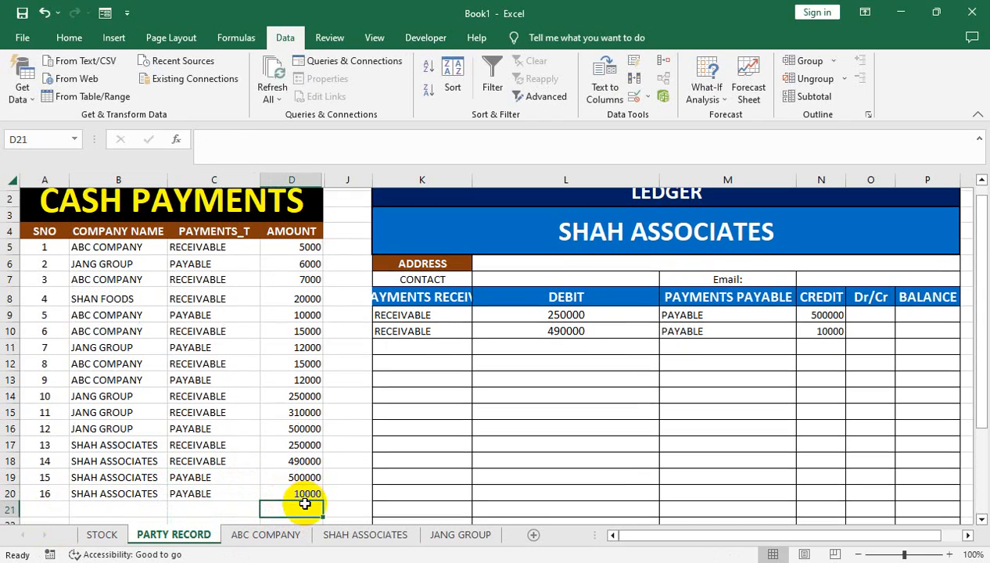
{"action": "key", "text": "Return"}
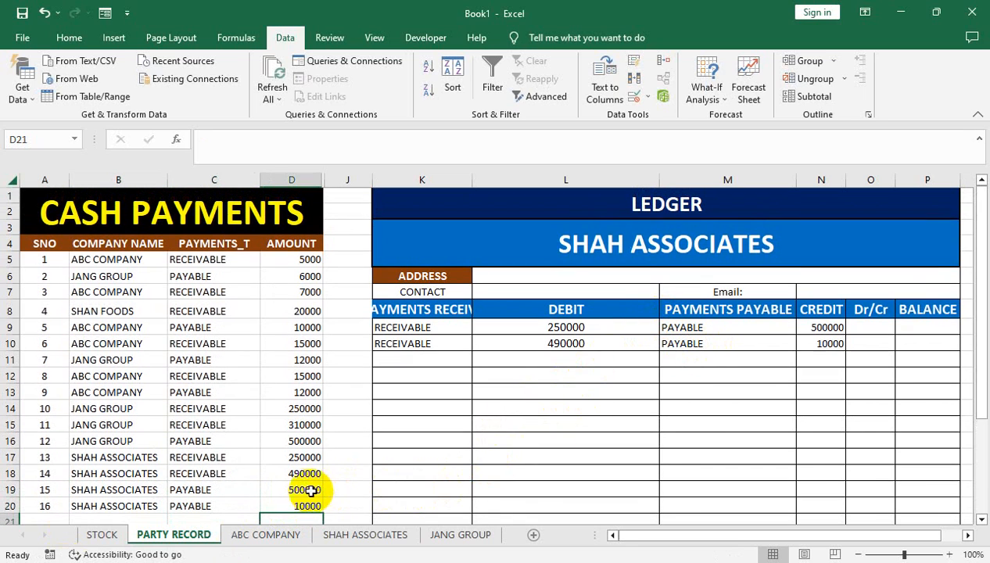
{"action": "type", "text": "3000"}
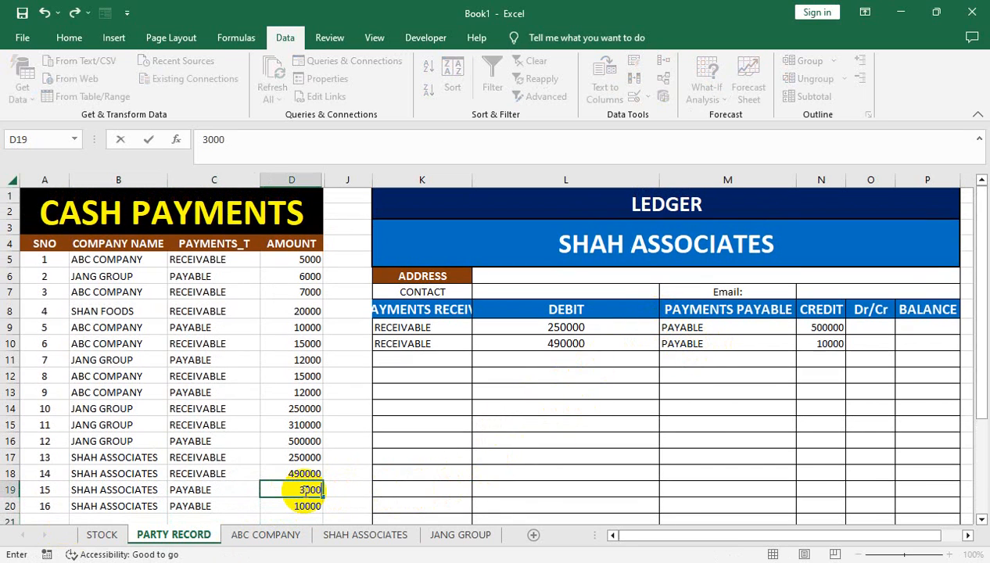
{"action": "key", "text": "Return"}
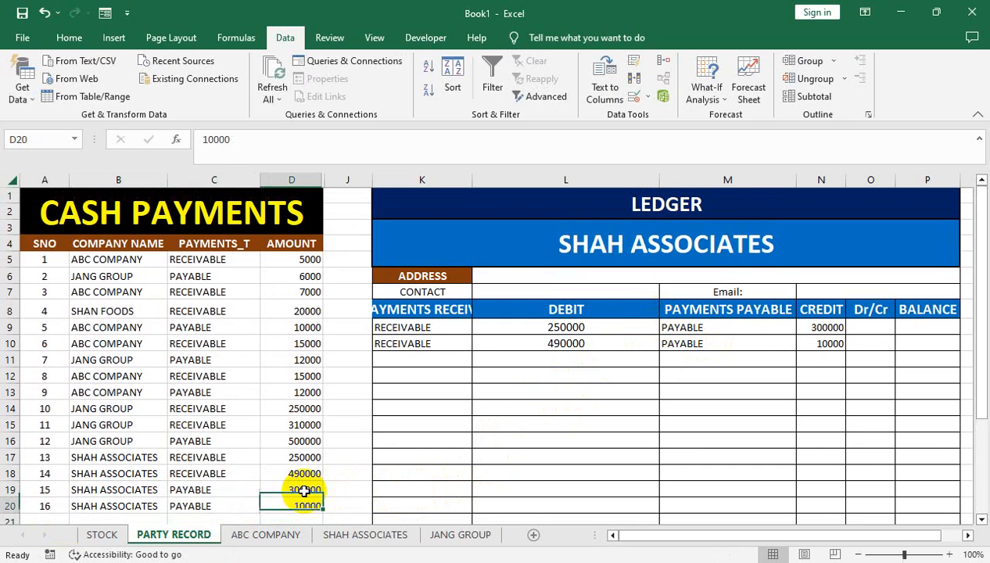
- Switch the ledger's company to JANG GROUP, then to ABC COMPANY
{"action": "left_click", "coordinate": [546, 243]}
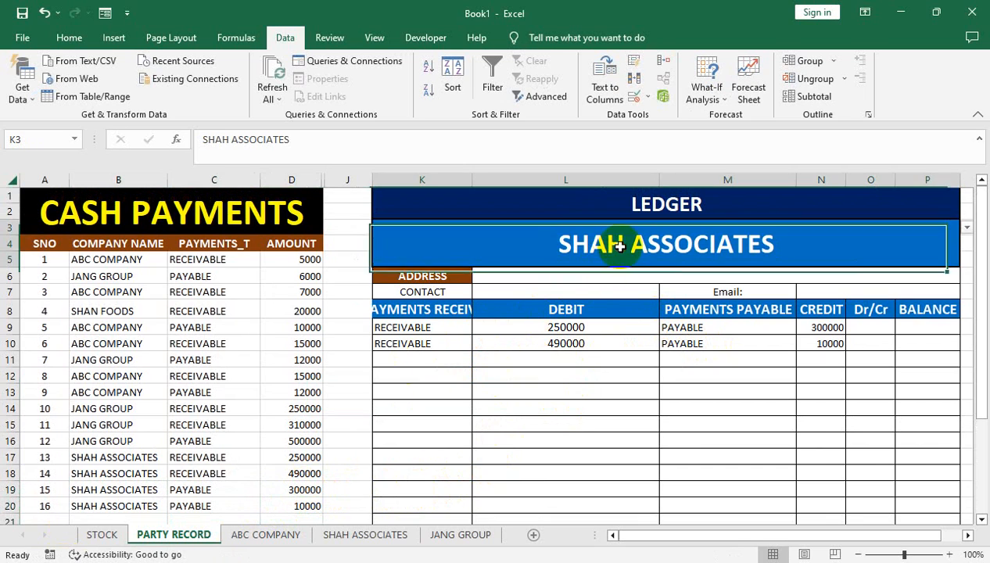
{"action": "left_click", "coordinate": [967, 228]}
{"action": "left_click", "coordinate": [922, 233]}
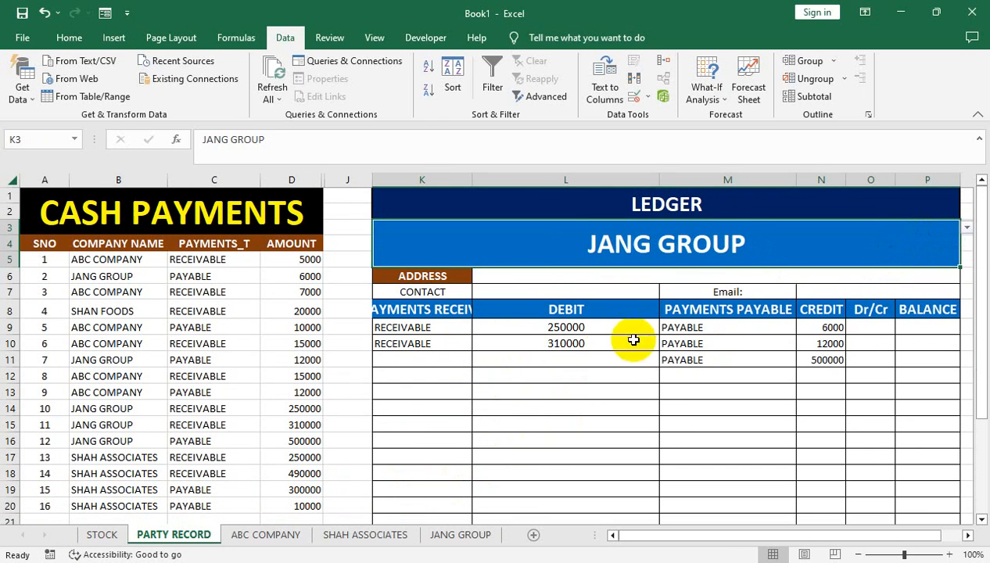
{"action": "left_click", "coordinate": [967, 228]}
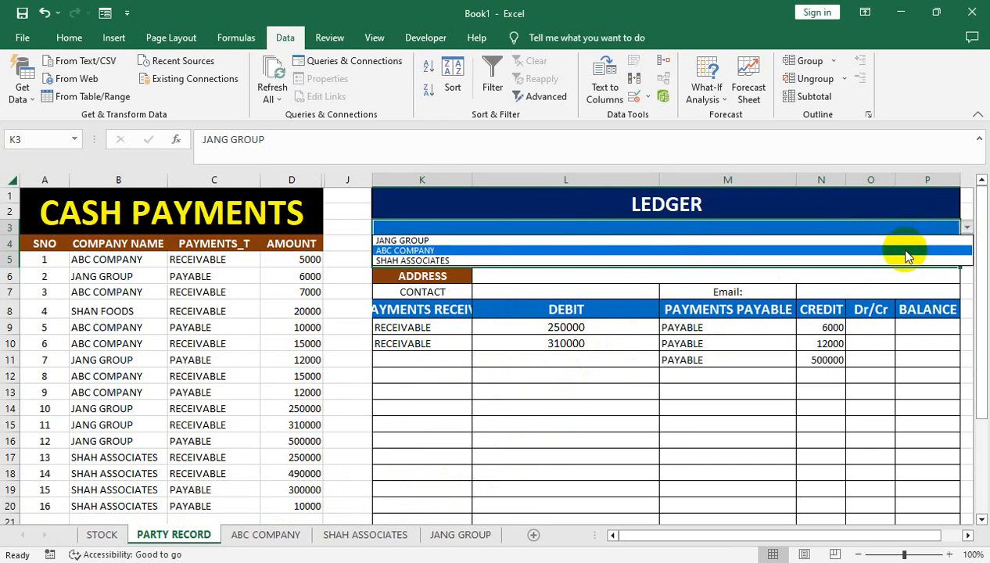
{"action": "left_click", "coordinate": [906, 254]}
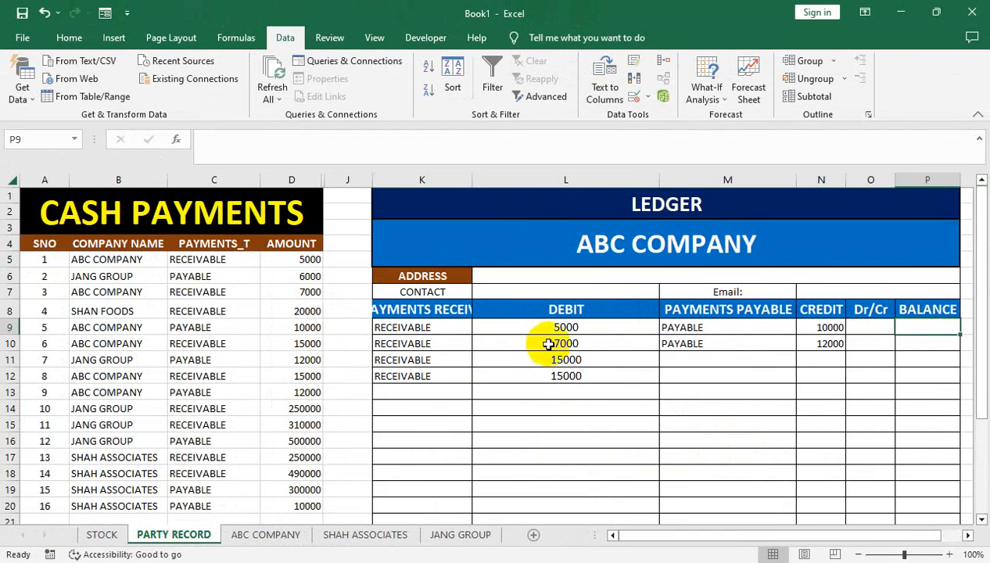
- In P9, start the balance formula with SUMIF(K9:K20,K9,L9:L20) for receivable debits
{"action": "left_click", "coordinate": [905, 321]}
{"action": "type", "text": "=SUMIF("}
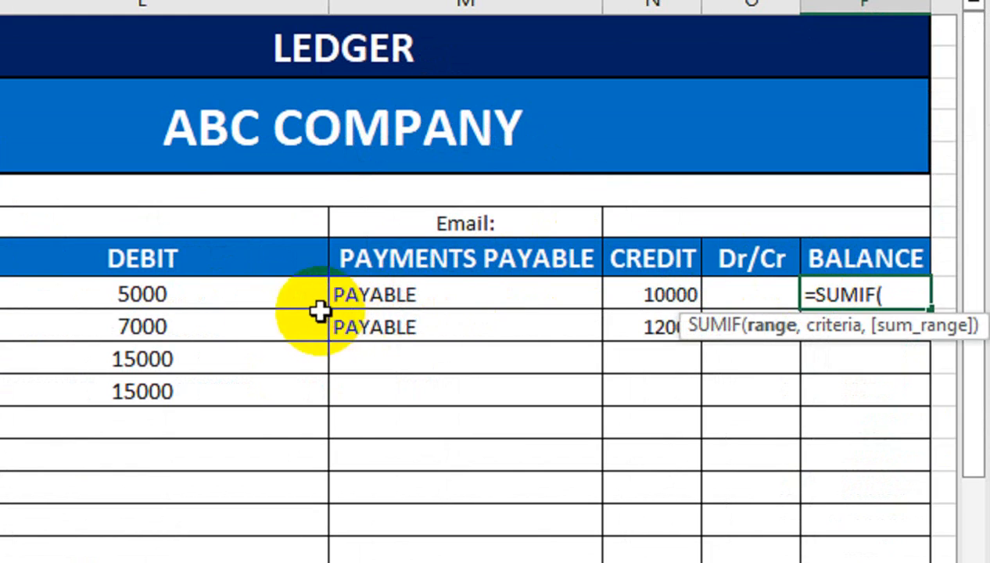
{"action": "left_click_drag", "start_coordinate": [228, 281], "coordinate": [250, 435]}
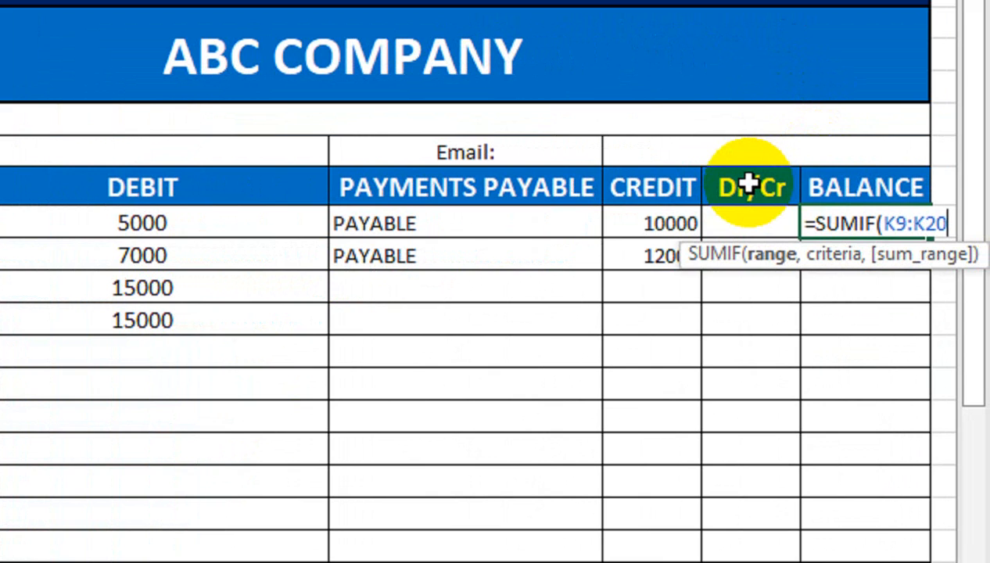
{"action": "type", "text": ","}
{"action": "left_click", "coordinate": [227, 223]}
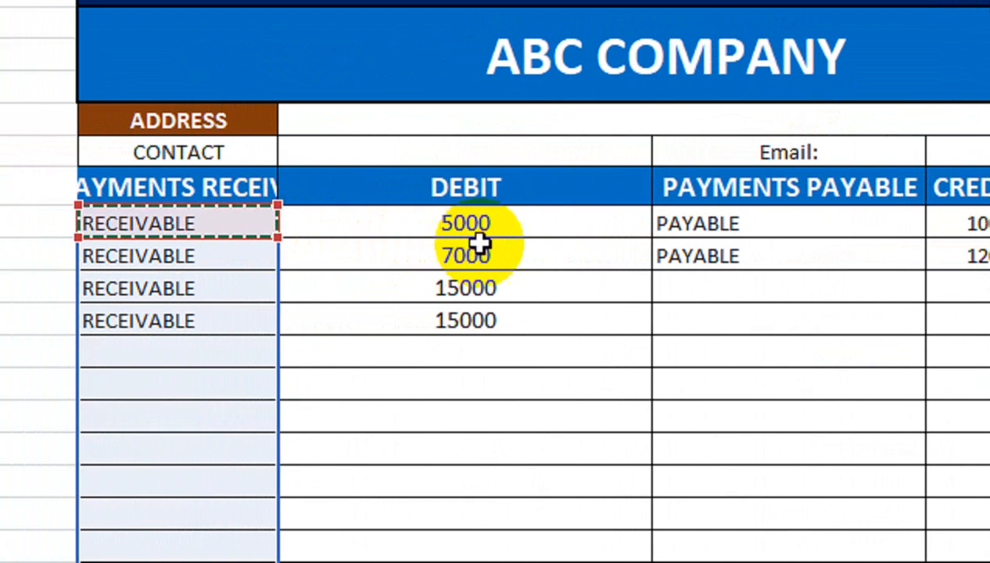
{"action": "left_click_drag", "start_coordinate": [550, 229], "coordinate": [522, 562]}
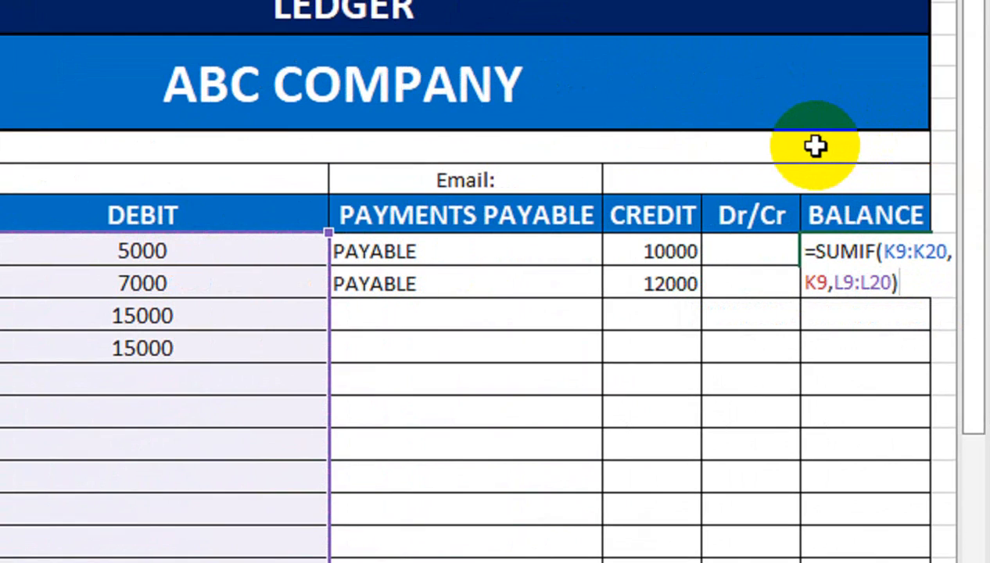
- Subtract SUMIF(M9:M20,M9,N9:N20) for payable credits and enter the formula
{"action": "type", "text": ")-SUMIF("}
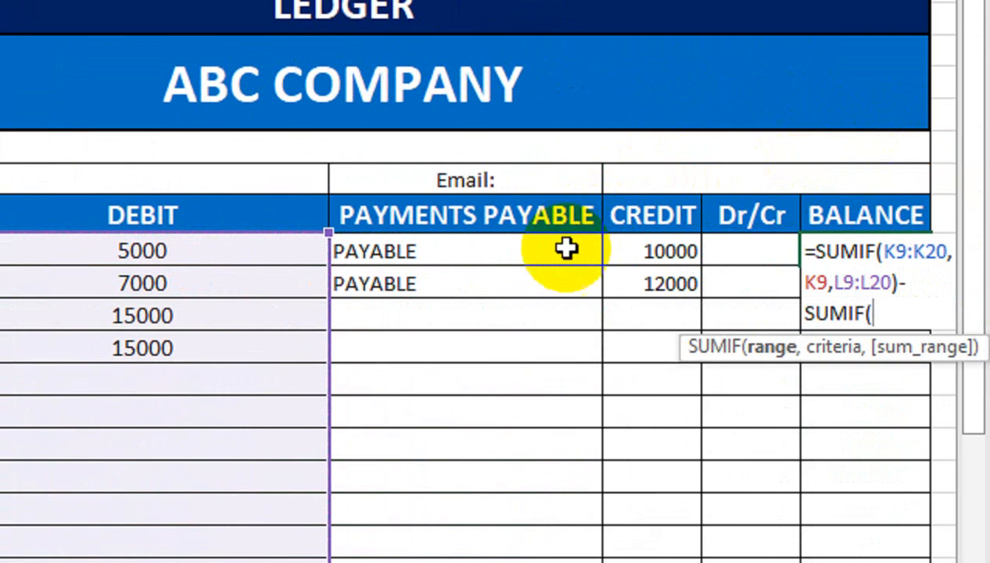
{"action": "left_click_drag", "start_coordinate": [565, 249], "coordinate": [532, 460]}
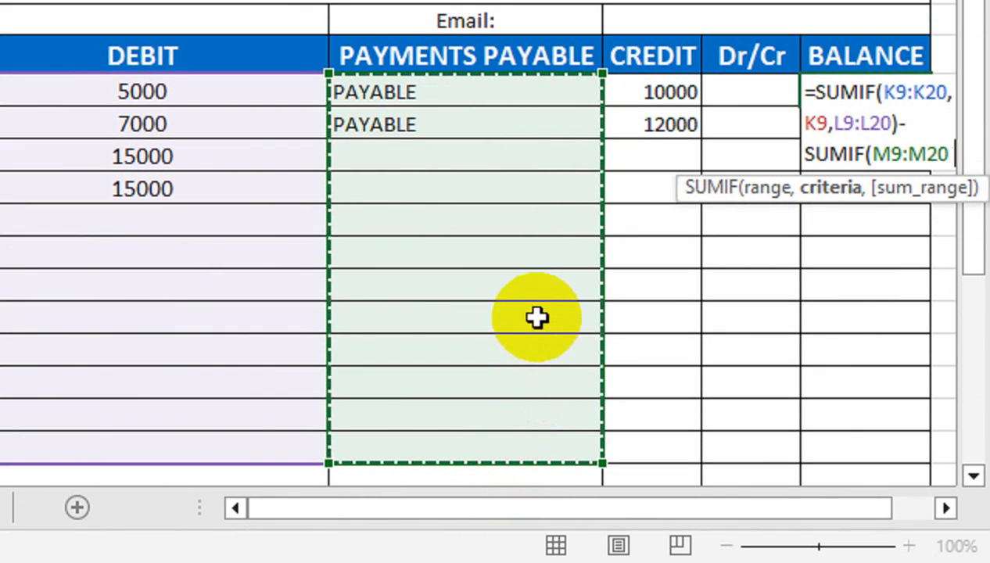
{"action": "type", "text": ","}
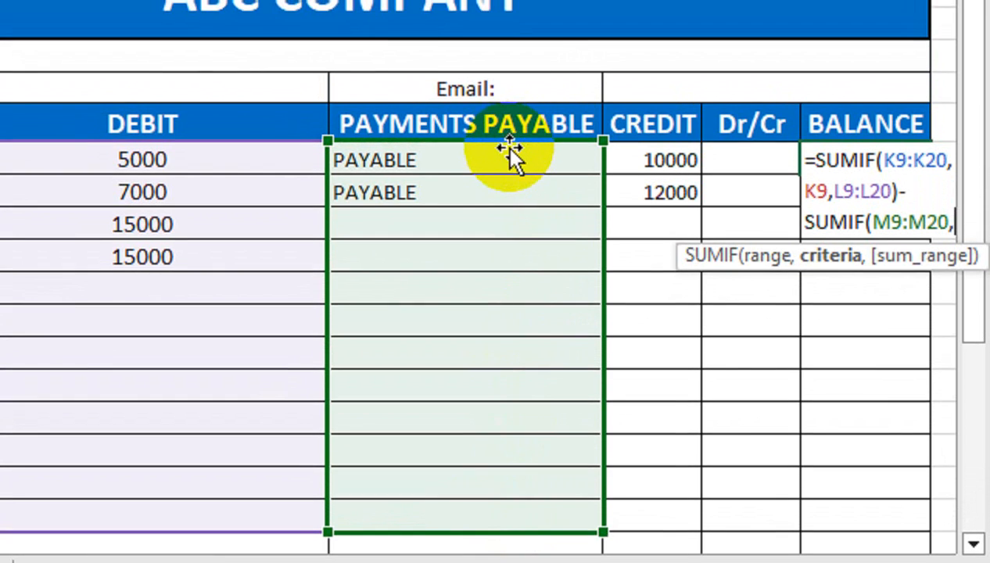
{"action": "left_click", "coordinate": [509, 153]}
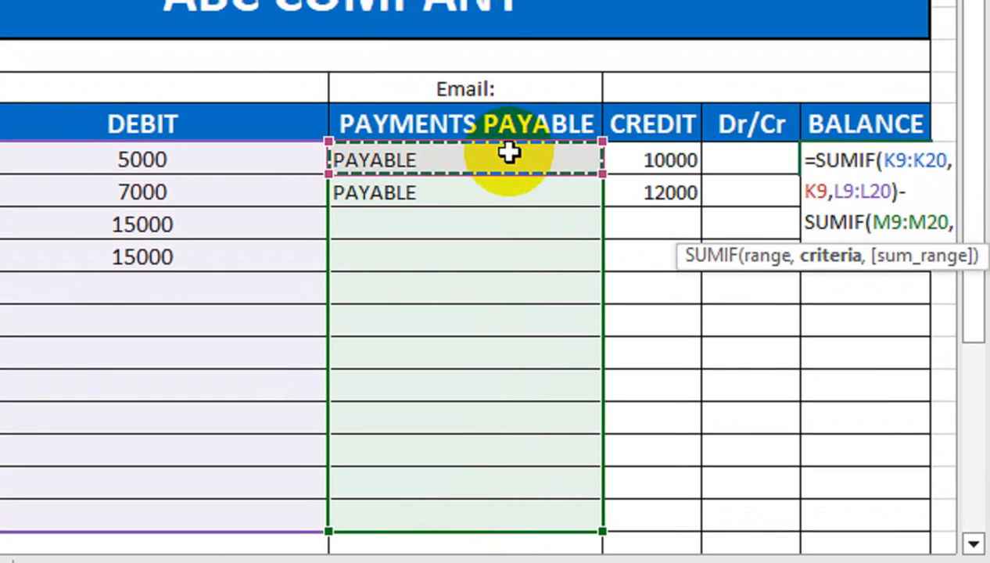
{"action": "type", "text": ","}
{"action": "left_click_drag", "start_coordinate": [618, 156], "coordinate": [642, 496]}
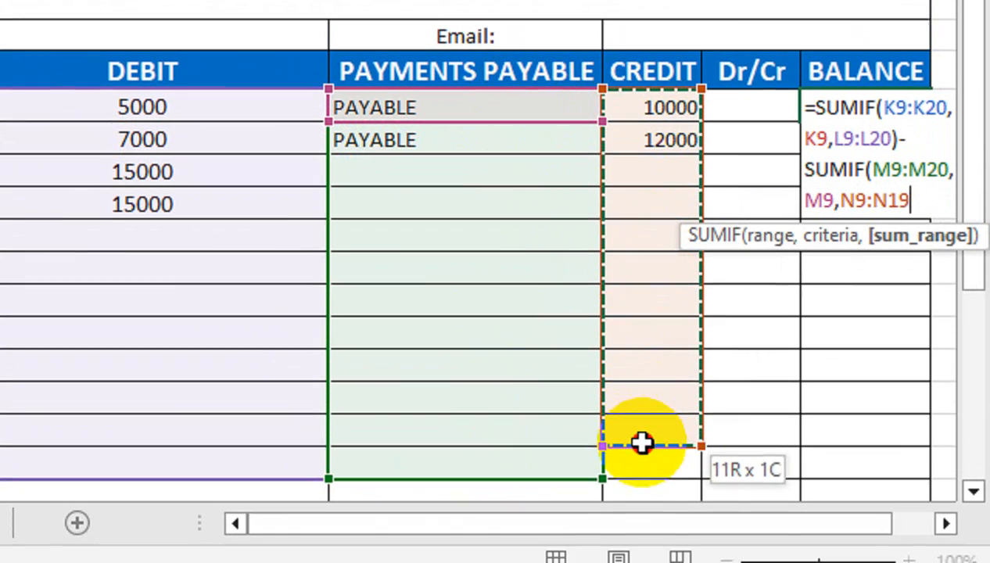
{"action": "left_click_drag", "start_coordinate": [642, 443], "coordinate": [641, 450]}
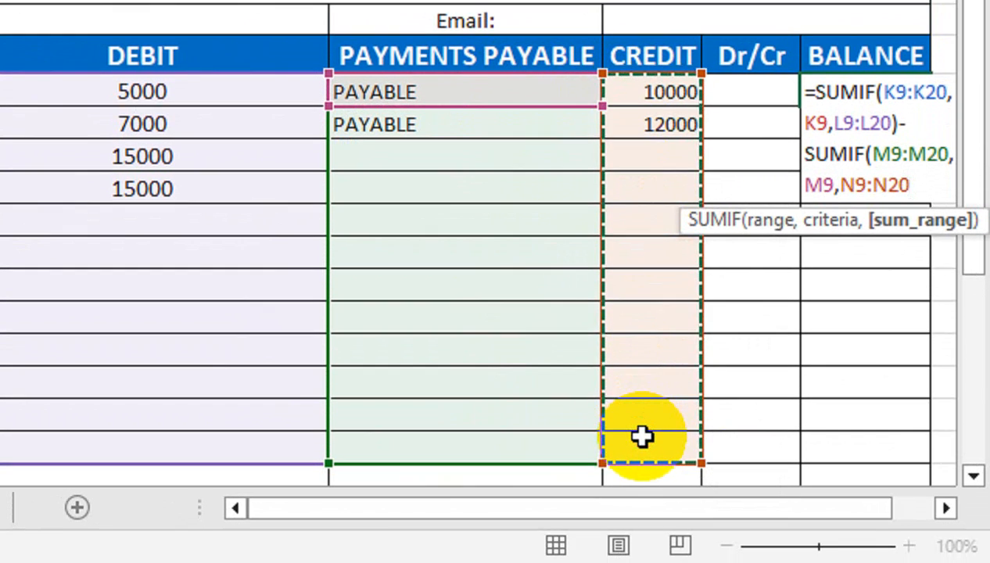
{"action": "type", "text": ")"}
{"action": "key", "text": "Return"}
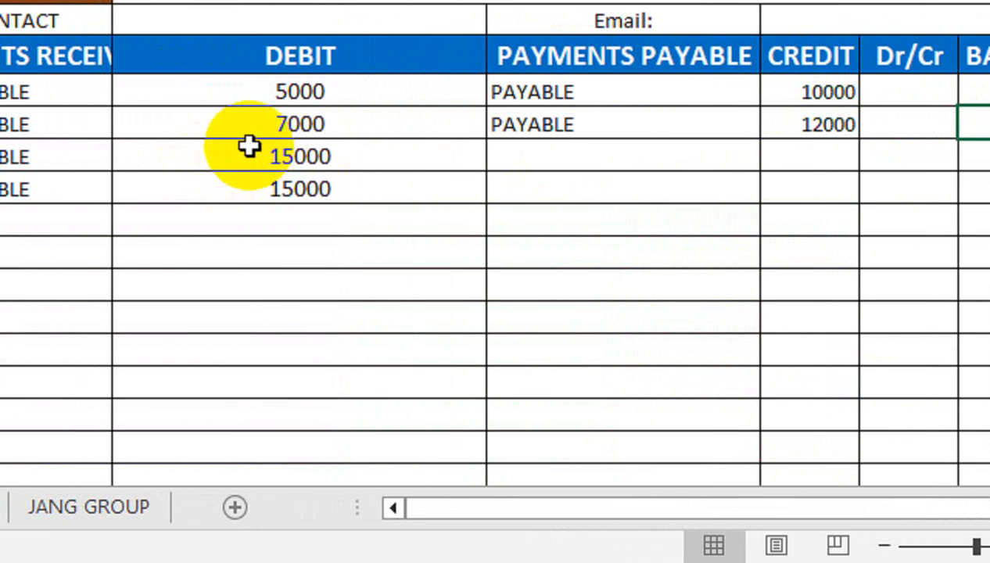
{"action": "left_click", "coordinate": [249, 146]}
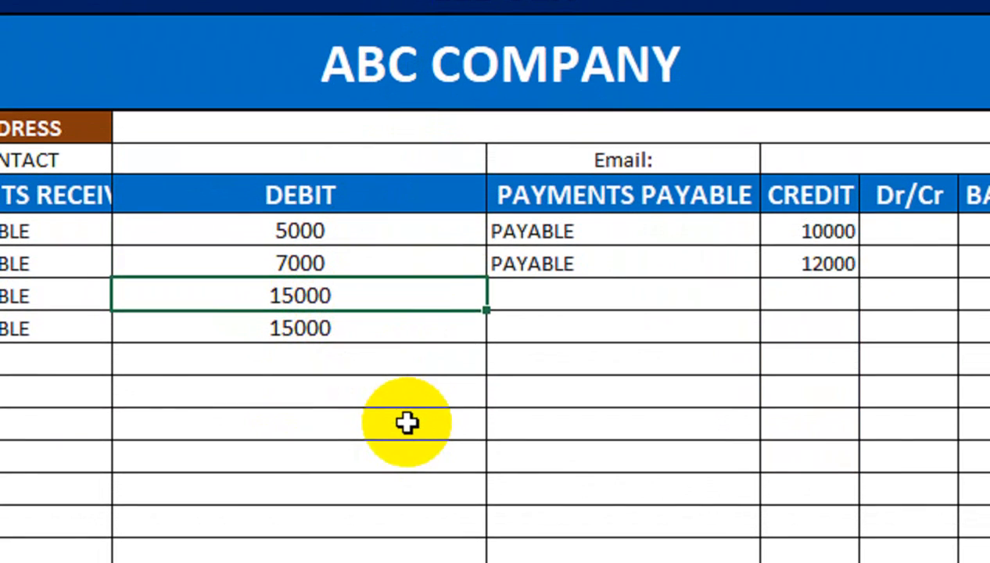
- Add SUM totals below the DEBIT (42000) and CREDIT (22000) columns
{"action": "left_click", "coordinate": [394, 468]}
{"action": "type", "text": "=SUM("}
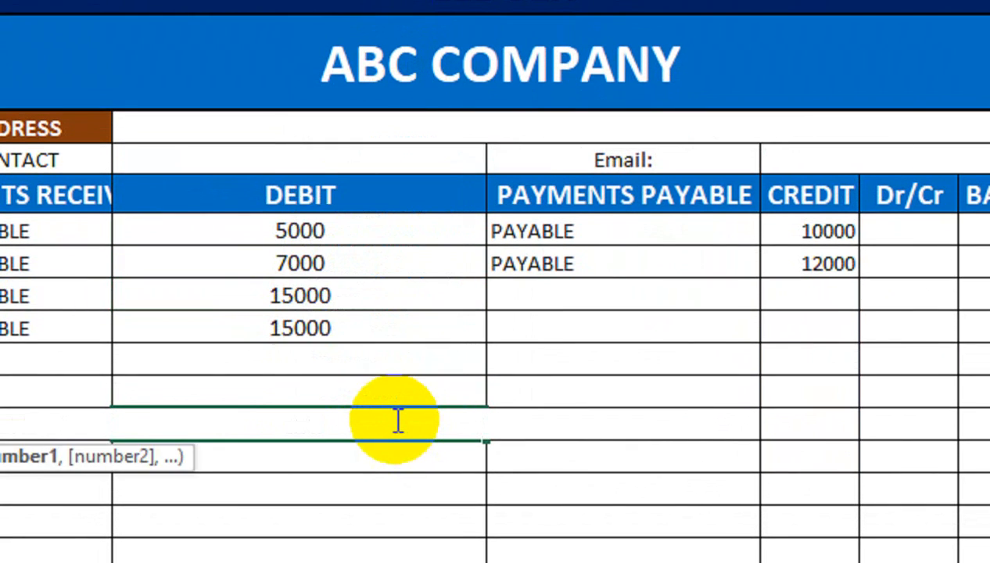
{"action": "key", "text": "Up"}
{"action": "key", "text": "Up"}
{"action": "key", "text": "Up"}
{"action": "key", "text": "shift+Up"}
{"action": "key", "text": "shift+Up"}
{"action": "key", "text": "shift+Up"}
{"action": "key", "text": "Return"}
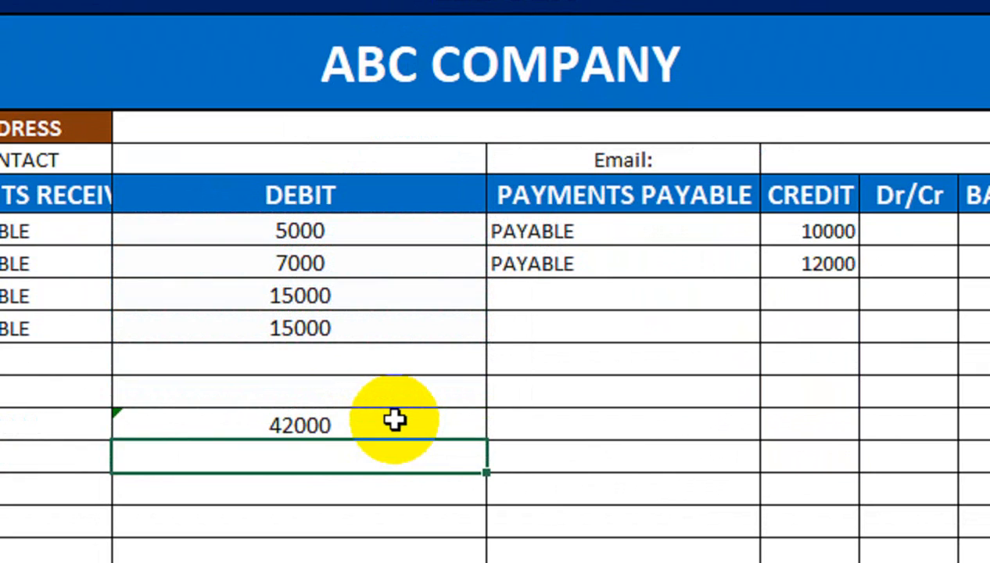
{"action": "key", "text": "Up"}
{"action": "key", "text": "Right"}
{"action": "key", "text": "Right"}
{"action": "key", "text": "Right"}
{"action": "key", "text": "Left"}
{"action": "type", "text": "="}
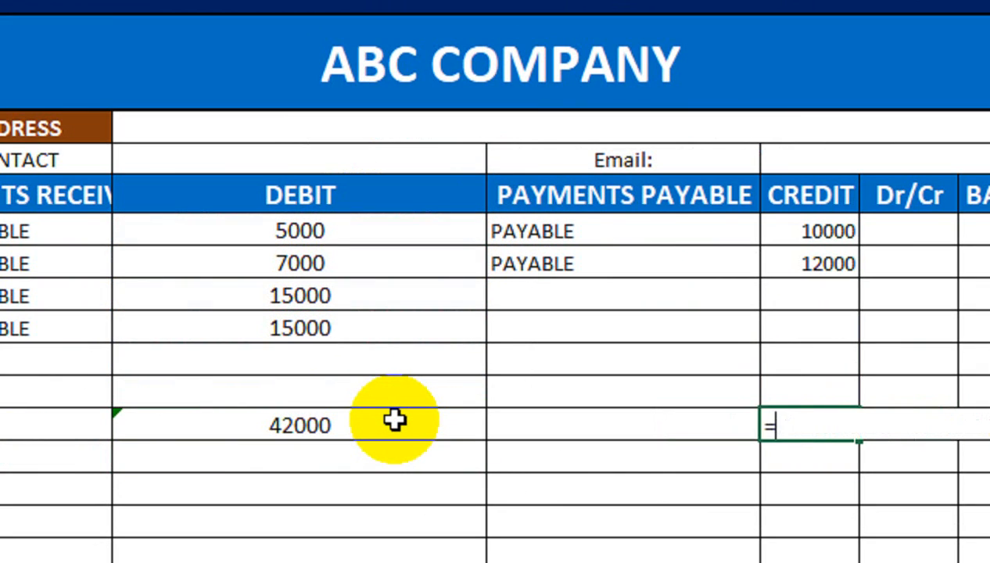
{"action": "type", "text": "SUM("}
{"action": "key", "text": "Up"}
{"action": "key", "text": "Up"}
{"action": "key", "text": "Up"}
{"action": "key", "text": "Up"}
{"action": "key", "text": "Up"}
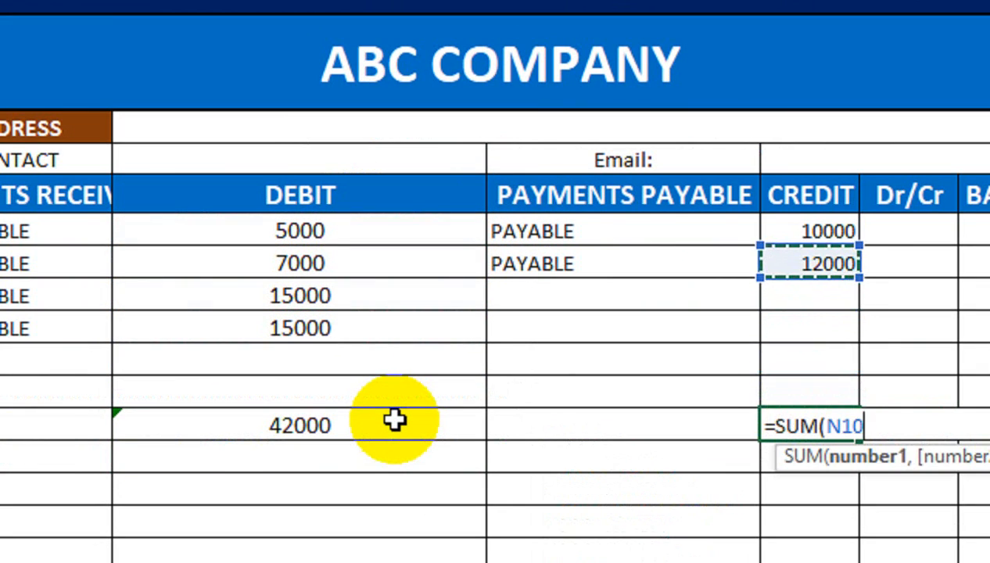
{"action": "key", "text": "shift+Up"}
{"action": "key", "text": "Return"}
{"action": "key", "text": "Up"}
- Enter a Dr/Cr formula subtracting the credit total from the debit total, giving 20000
{"action": "key", "text": "Right"}
{"action": "type", "text": "="}
{"action": "key", "text": "Left"}
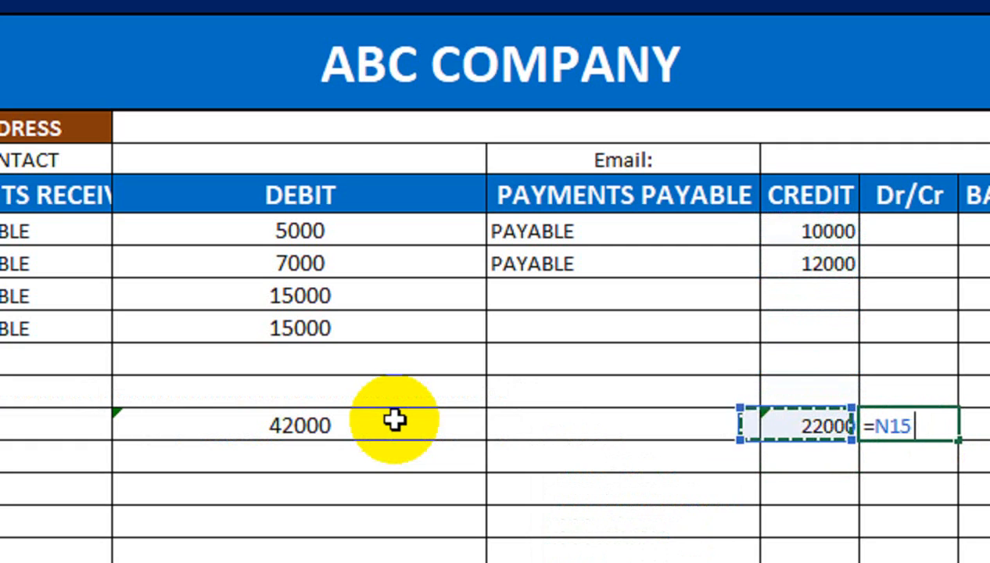
{"action": "key", "text": "Left"}
{"action": "key", "text": "Left"}
{"action": "type", "text": "-"}
{"action": "key", "text": "Left"}
{"action": "key", "text": "Return"}
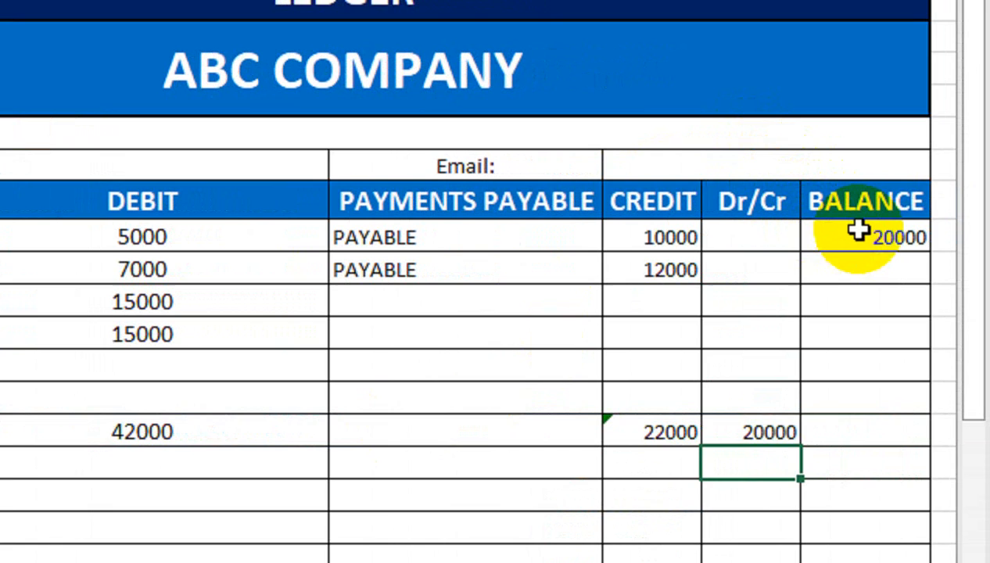
- Compare with the 20000 BALANCE result, then delete the three trial totals
{"action": "left_click", "coordinate": [859, 229]}
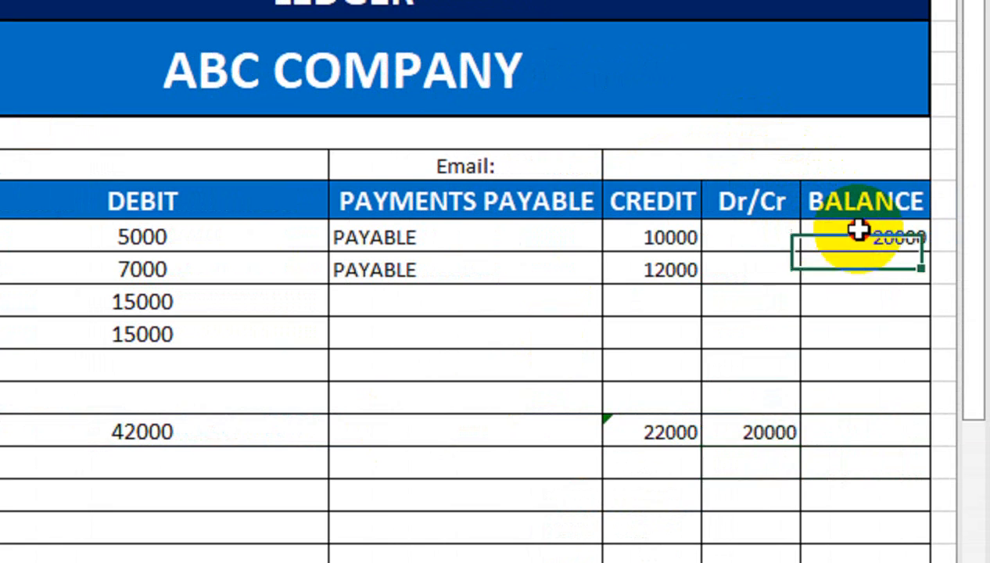
{"action": "scroll", "coordinate": [688, 422], "scroll_direction": "down", "scroll_amount": 1}
{"action": "left_click", "coordinate": [714, 424]}
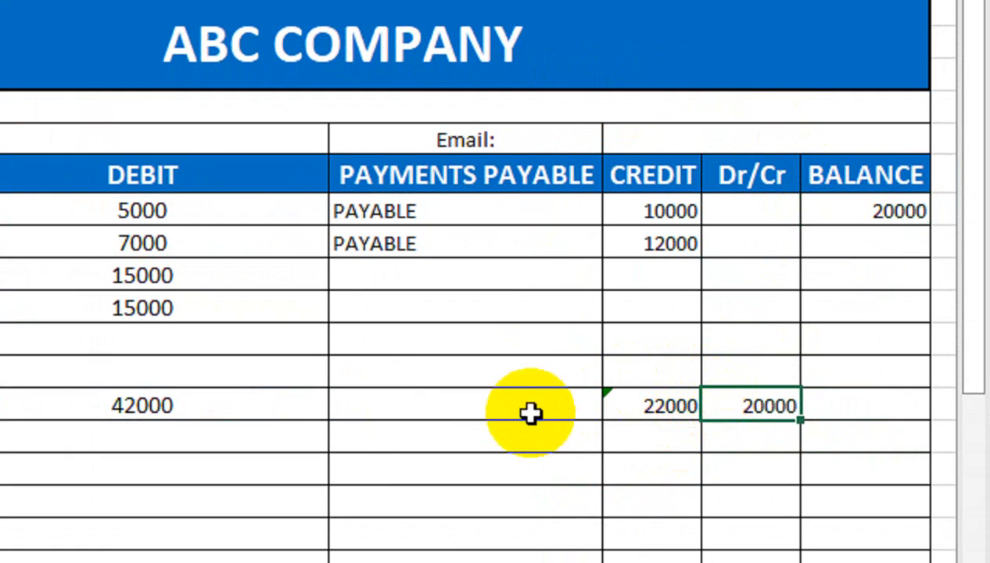
{"action": "left_click", "coordinate": [634, 397]}
{"action": "key", "text": "Delete"}
{"action": "left_click", "coordinate": [707, 404]}
{"action": "key", "text": "Delete"}
{"action": "left_click", "coordinate": [197, 387]}
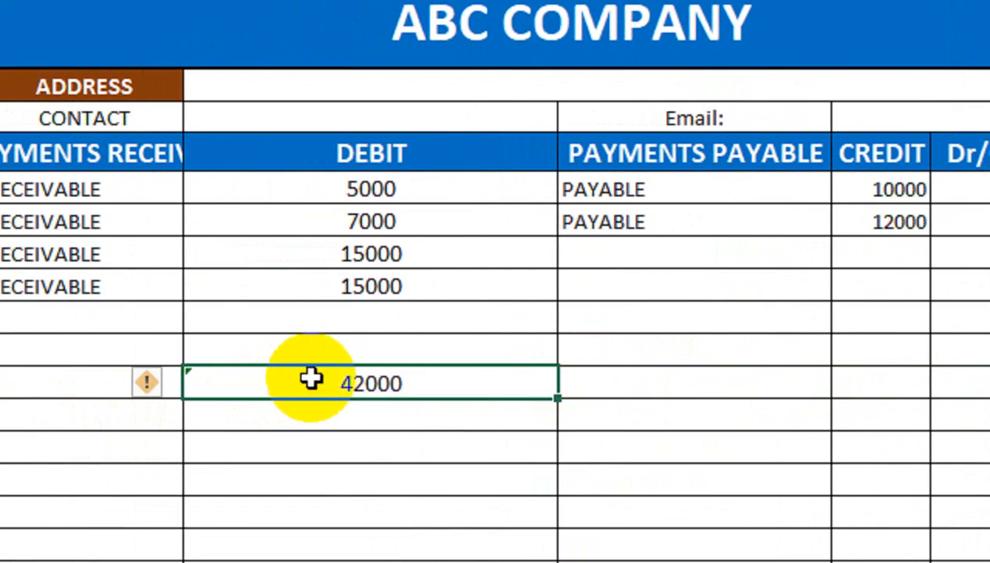
{"action": "key", "text": "Delete"}
{"action": "left_click", "coordinate": [957, 190]}
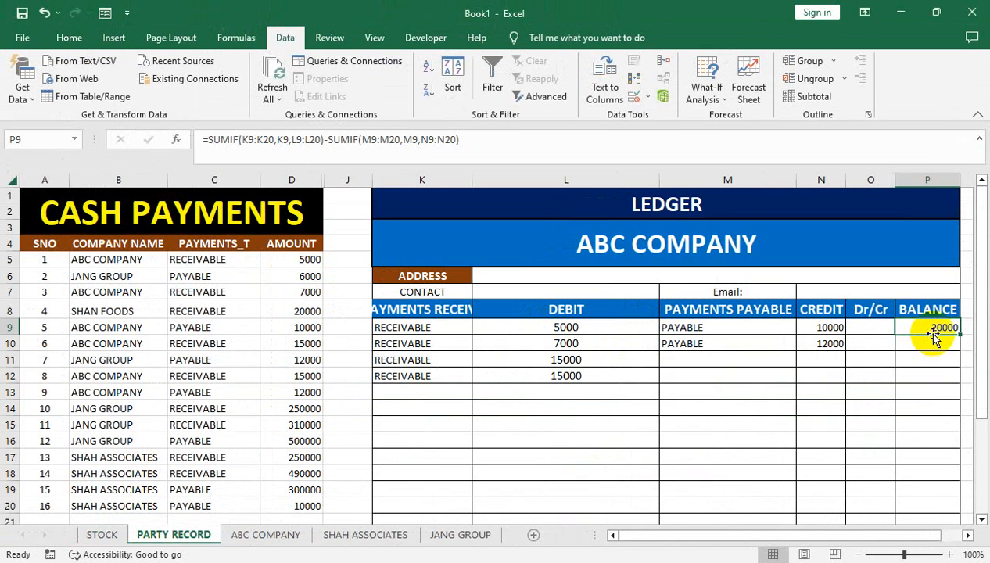
- Merge and center P9:P11 and show the 20000 balance bold at size 18
{"action": "left_click_drag", "start_coordinate": [876, 192], "coordinate": [879, 252]}
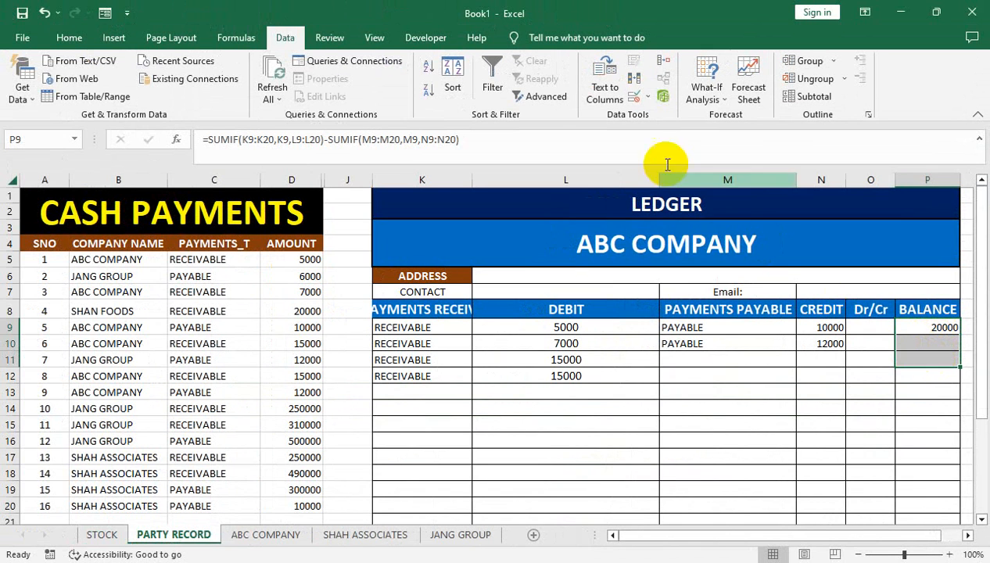
{"action": "left_click", "coordinate": [68, 37]}
{"action": "left_click", "coordinate": [387, 91]}
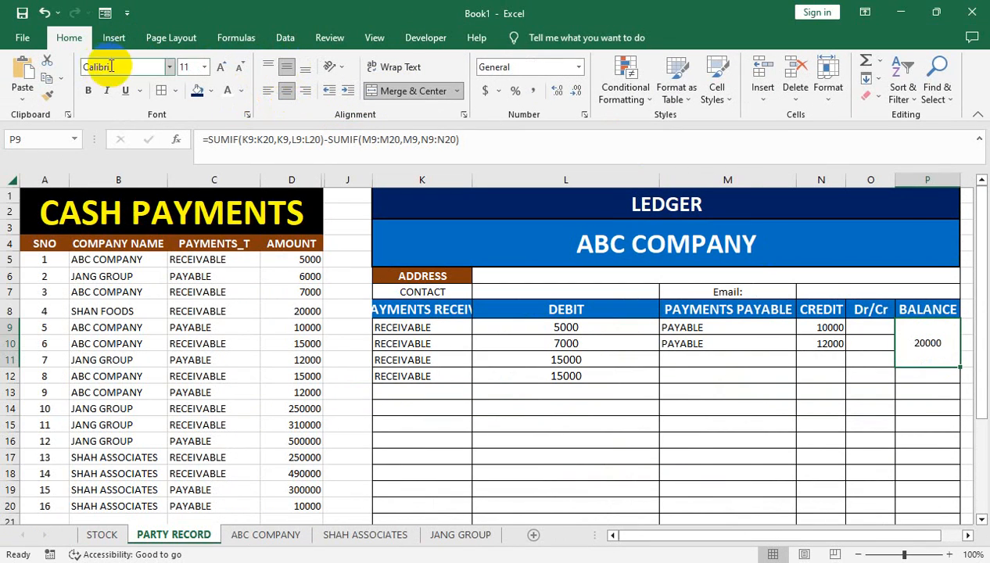
{"action": "left_click", "coordinate": [87, 99]}
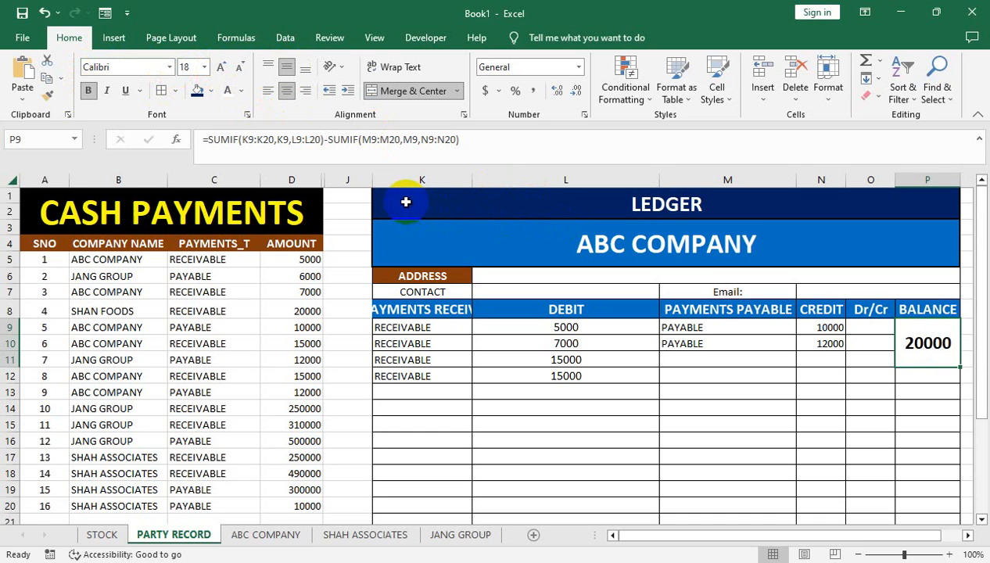
{"action": "left_click_drag", "start_coordinate": [406, 202], "coordinate": [758, 486]}
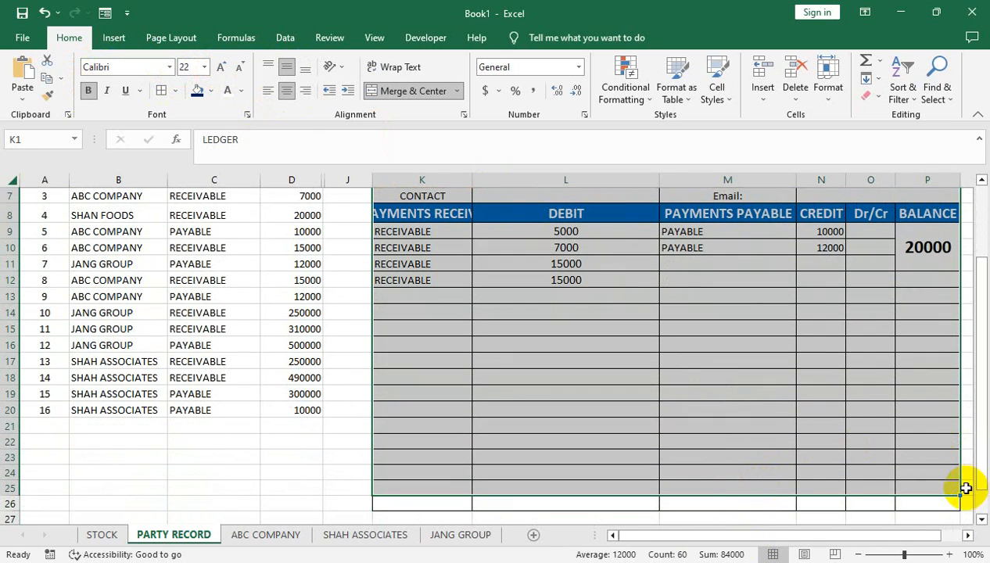
- Enter SUM totals for debits in L26 (42000) and credits in N26 (22000)
{"action": "left_click", "coordinate": [577, 505]}
{"action": "type", "text": "=SUM("}
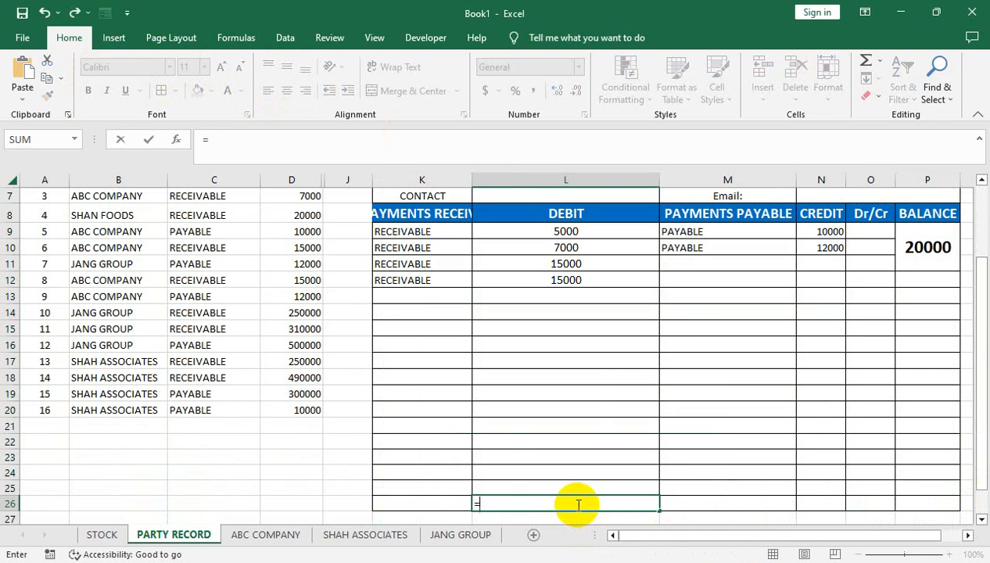
{"action": "key", "text": "Up"}
{"action": "key", "text": "shift+Up"}
{"action": "key", "text": "shift+Up"}
{"action": "key", "text": "shift+Up"}
{"action": "key", "text": "shift+Up"}
{"action": "key", "text": "shift+Up"}
{"action": "key", "text": "shift+Up"}
{"action": "key", "text": "shift+Up"}
{"action": "key", "text": "shift+Up"}
{"action": "key", "text": "shift+Up"}
{"action": "key", "text": "shift+Up"}
{"action": "key", "text": "shift+Up"}
{"action": "key", "text": "shift+Up"}
{"action": "key", "text": "shift+Up"}
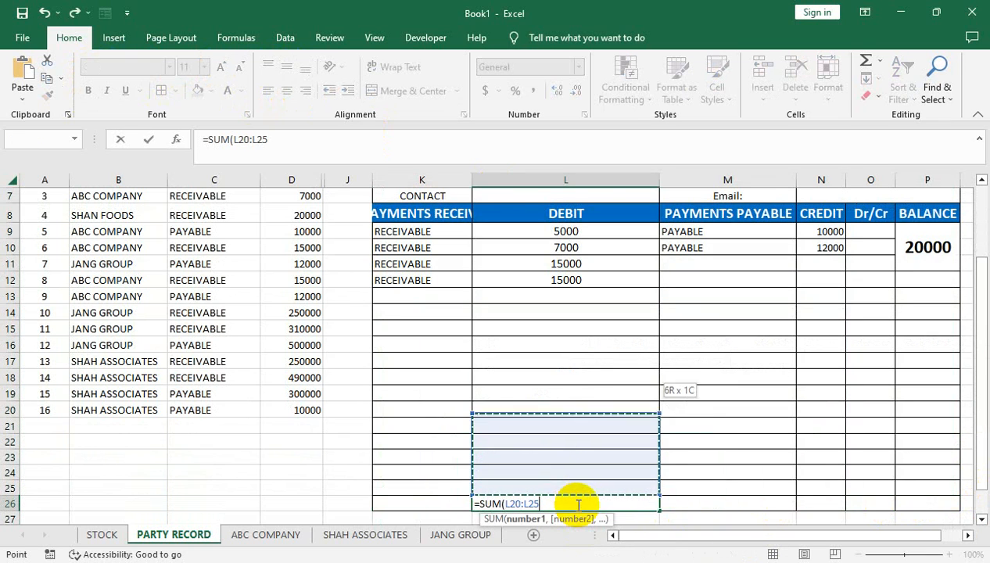
{"action": "key", "text": "shift+Up"}
{"action": "key", "text": "shift+Up"}
{"action": "key", "text": "shift+Up"}
{"action": "key", "text": "shift+Up"}
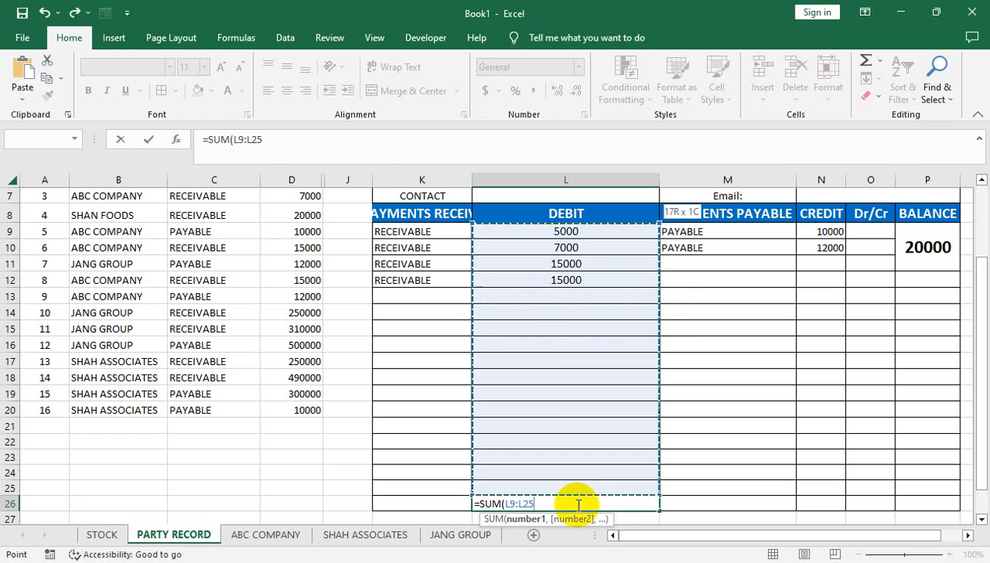
{"action": "key", "text": "Return"}
{"action": "key", "text": "Up"}
{"action": "key", "text": "Right"}
{"action": "key", "text": "Right"}
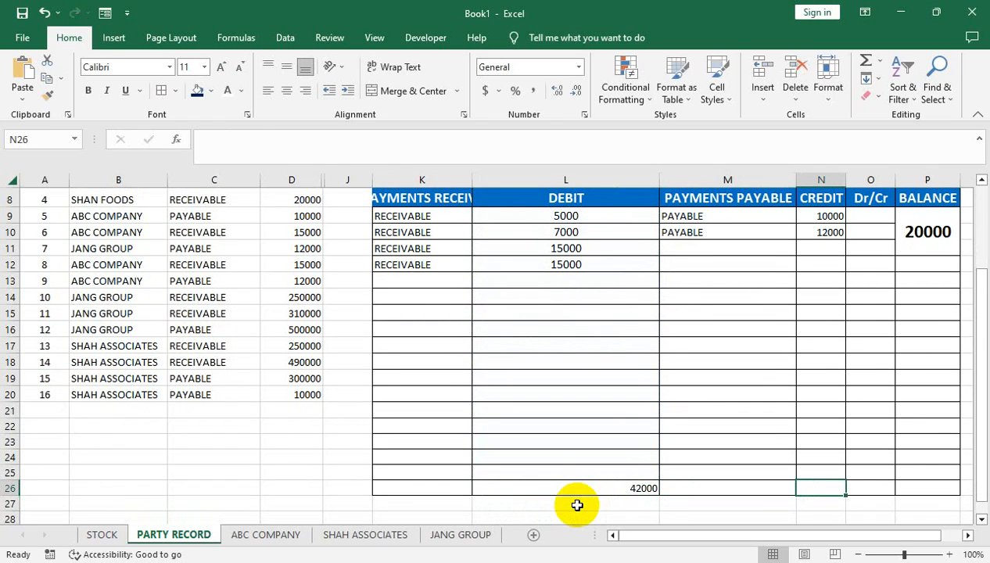
{"action": "type", "text": "=SUM("}
{"action": "key", "text": "Up"}
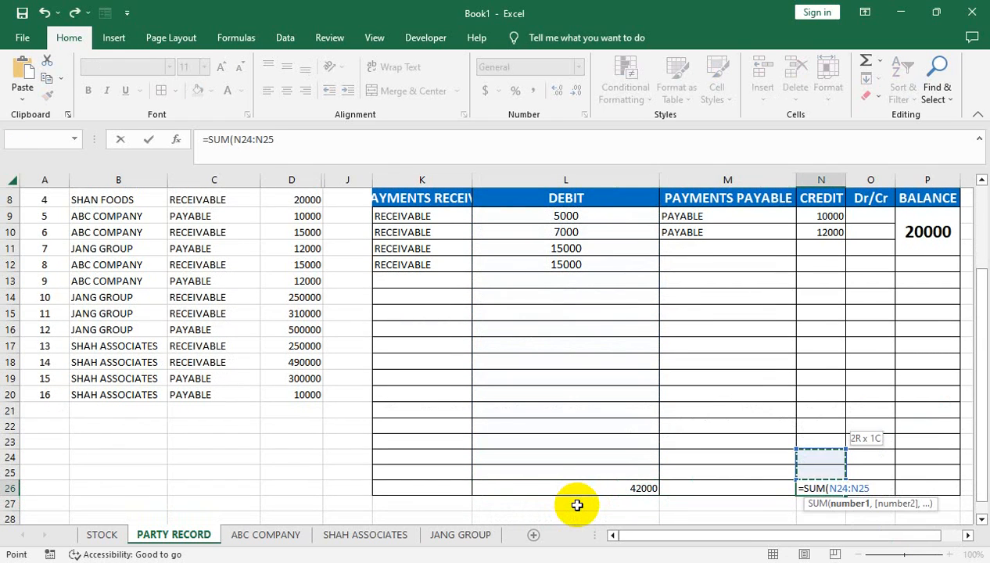
{"action": "key", "text": "shift+Up"}
{"action": "key", "text": "shift+Up"}
{"action": "key", "text": "shift+Up"}
{"action": "key", "text": "shift+Up"}
{"action": "key", "text": "shift+Up"}
{"action": "key", "text": "shift+Up"}
{"action": "key", "text": "shift+Up"}
{"action": "key", "text": "shift+Up"}
{"action": "key", "text": "shift+Up"}
{"action": "key", "text": "shift+Up"}
{"action": "key", "text": "shift+Up"}
{"action": "key", "text": "shift+Up"}
{"action": "key", "text": "shift+Up"}
{"action": "key", "text": "shift+Up"}
{"action": "key", "text": "shift+Up"}
{"action": "key", "text": "shift+Up"}
{"action": "key", "text": "Return"}
{"action": "key", "text": "Up"}
{"action": "key", "text": "Up"}
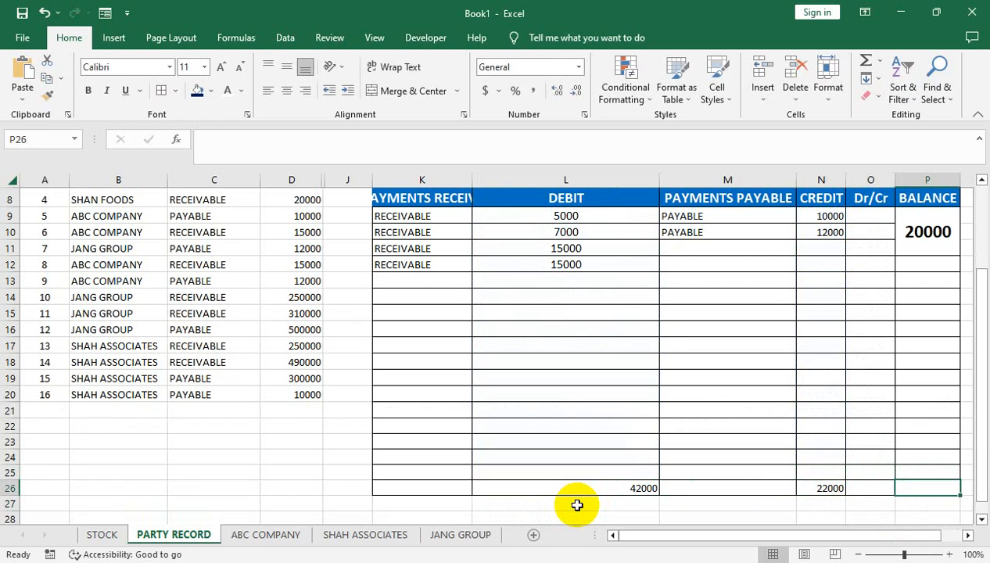
- Label O26 RAMINING_B and enter =L26-N26 in P26 for the 20000 balance
{"action": "type", "text": "RAMINING_B"}
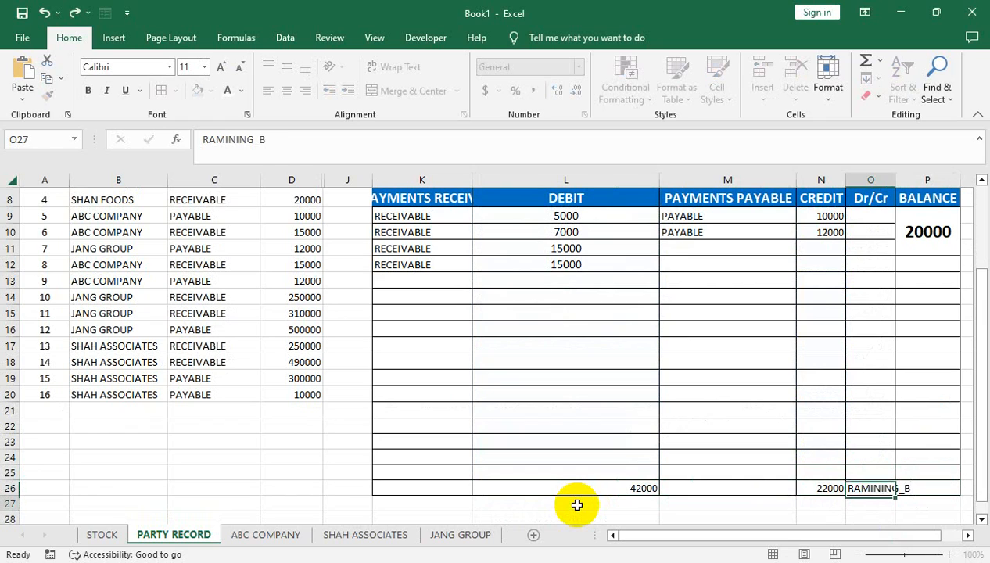
{"action": "key", "text": "Up"}
{"action": "type", "text": "OOCA"}
{"action": "key", "text": "Return"}
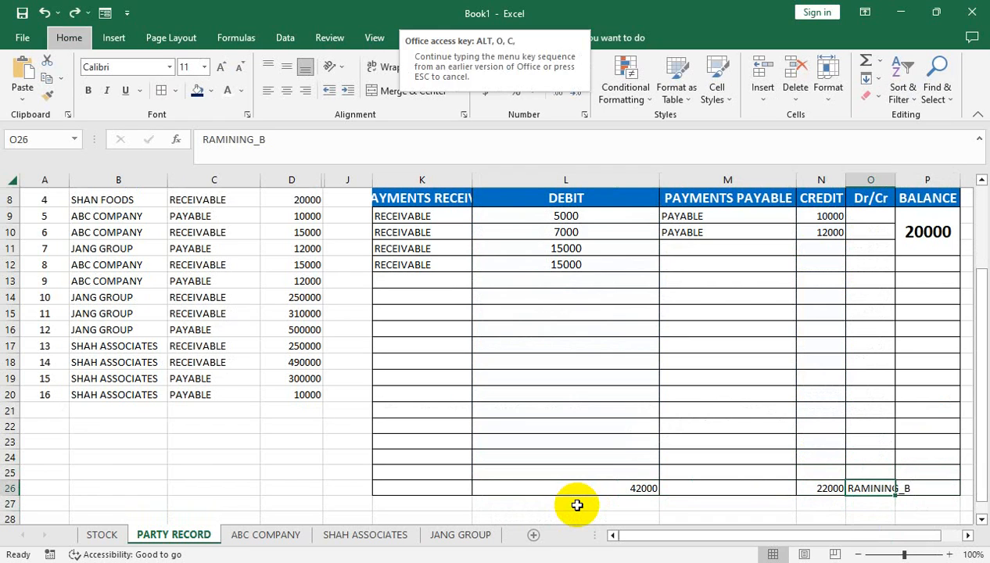
{"action": "key", "text": "Right"}
{"action": "type", "text": "="}
{"action": "key", "text": "Left"}
{"action": "key", "text": "Left"}
{"action": "key", "text": "Left"}
{"action": "key", "text": "Left"}
{"action": "key", "text": "Left"}
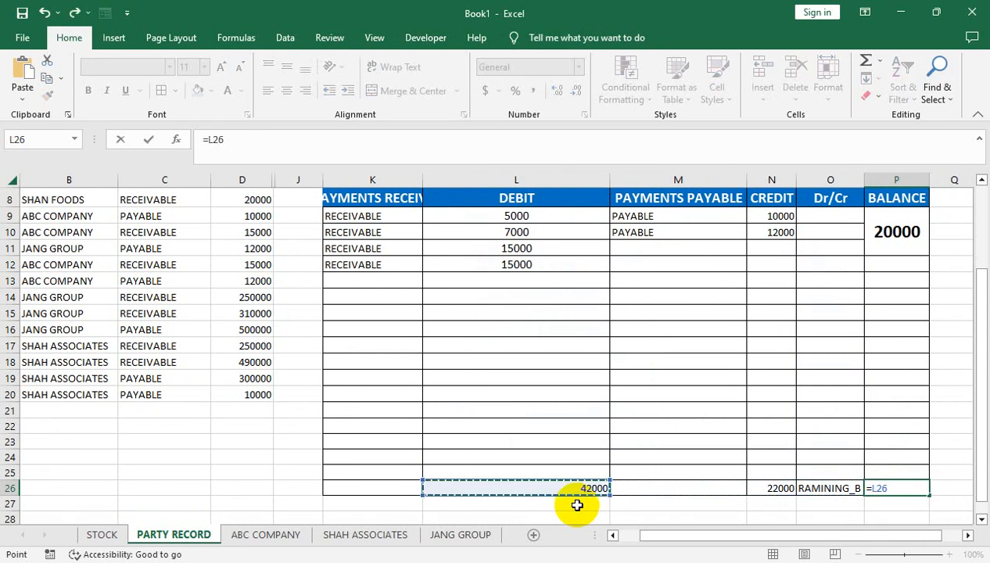
{"action": "key", "text": "Right"}
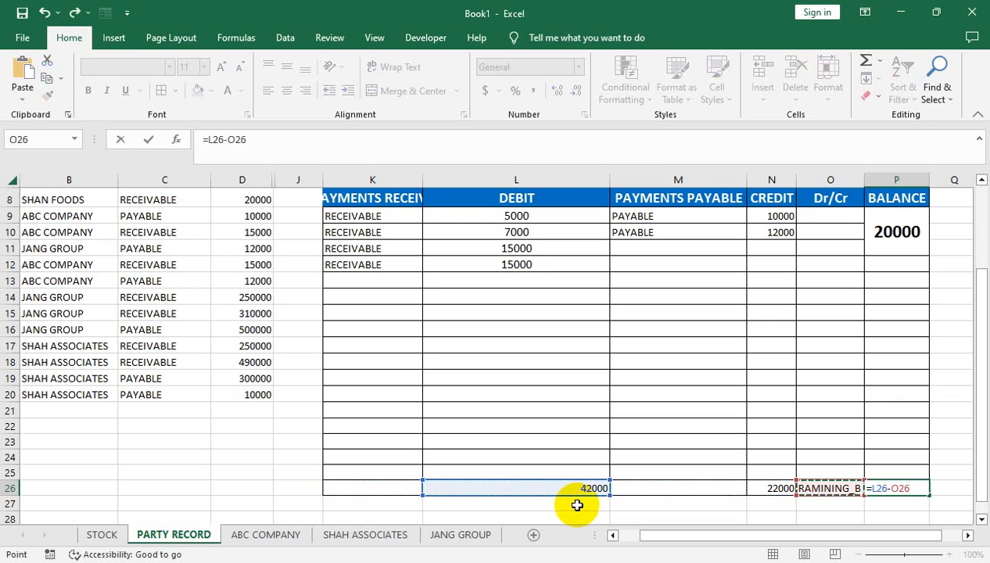
{"action": "key", "text": "Return"}
- Label K26 TOTAL DEBIT and M26 TOTAL CREDIT
{"action": "key", "text": "Left"}
{"action": "key", "text": "Left"}
{"action": "key", "text": "Left"}
{"action": "key", "text": "Left"}
{"action": "key", "text": "Left"}
{"action": "key", "text": "Left"}
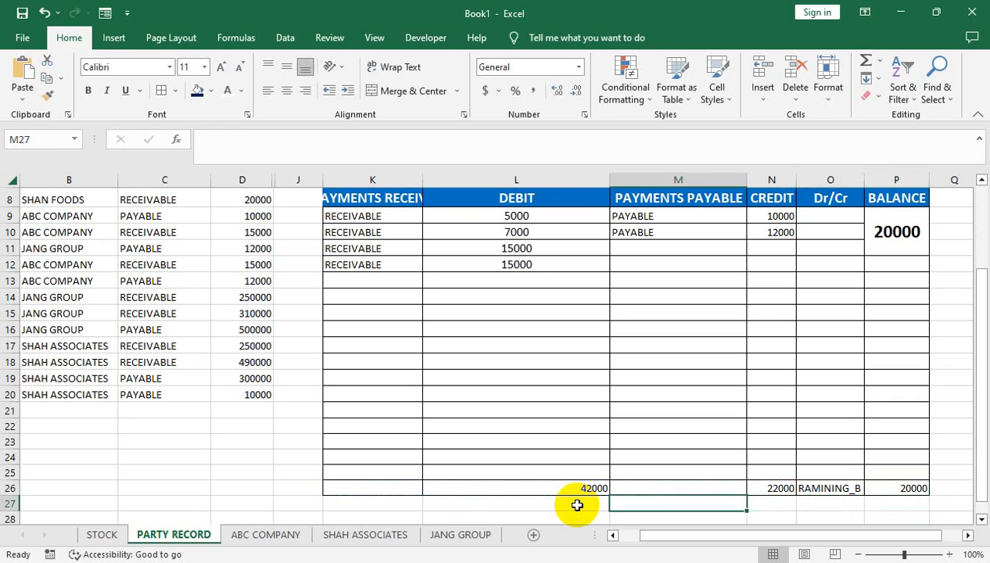
{"action": "key", "text": "Up"}
{"action": "key", "text": "Right"}
{"action": "type", "text": "TOTAL"}
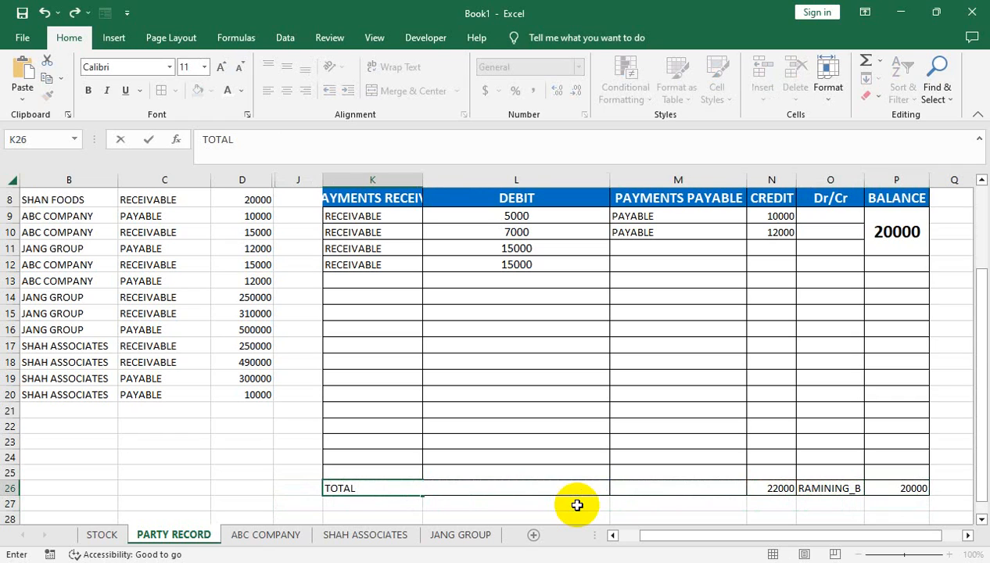
{"action": "key", "text": "Right"}
{"action": "key", "text": "Right"}
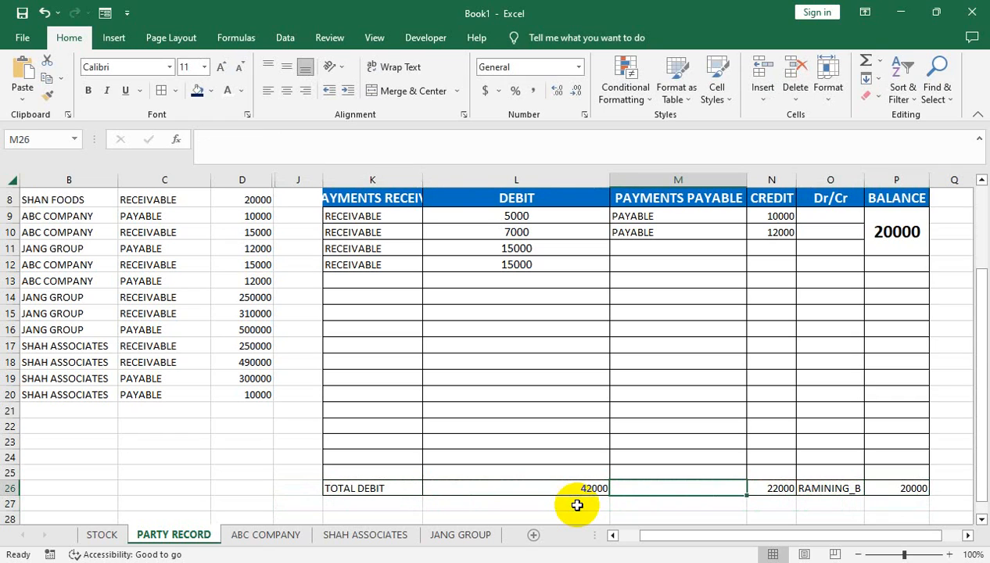
{"action": "type", "text": "TOTAL CREDIT"}
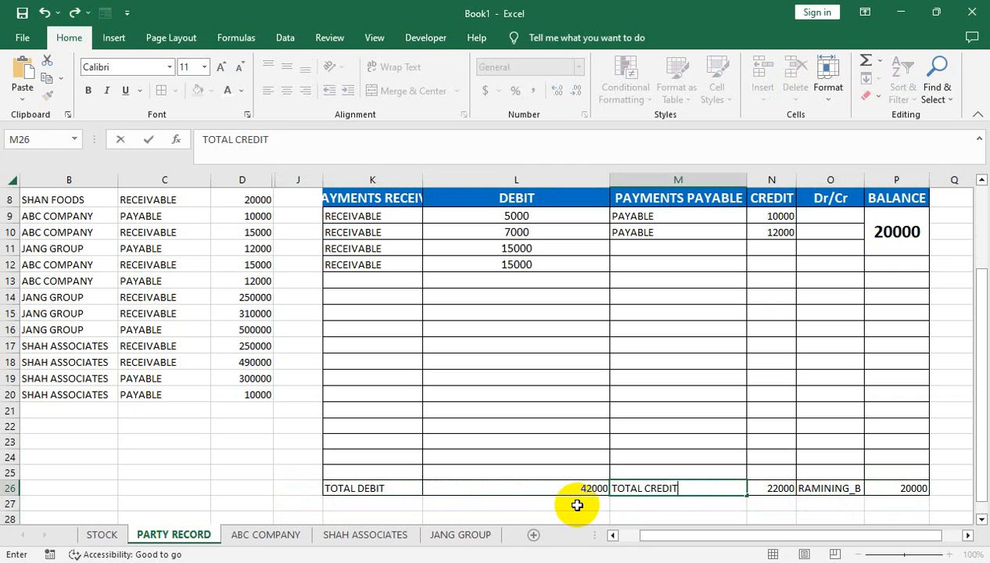
{"action": "key", "text": "Right"}
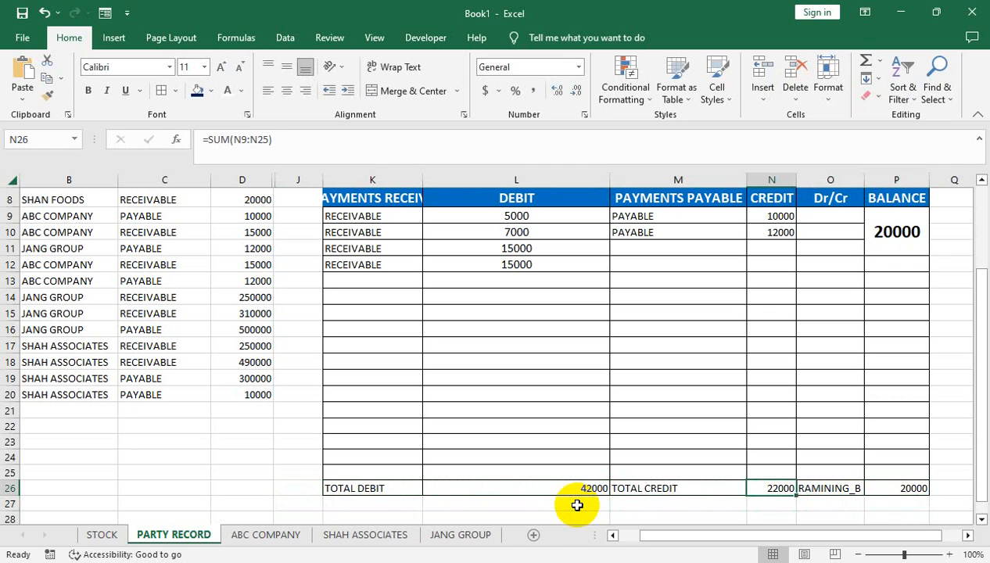
- Fill the label cells K26, M26 and O26 yellow and make them bold
{"action": "left_click", "coordinate": [391, 489]}
{"action": "left_click", "coordinate": [626, 485], "text": "ctrl"}
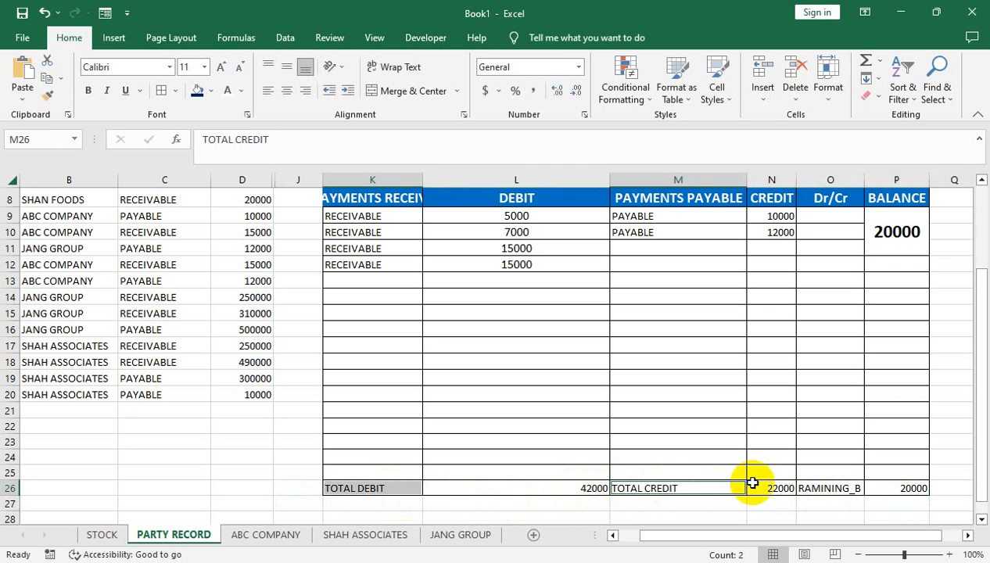
{"action": "left_click", "coordinate": [825, 485], "text": "ctrl"}
{"action": "left_click", "coordinate": [210, 91]}
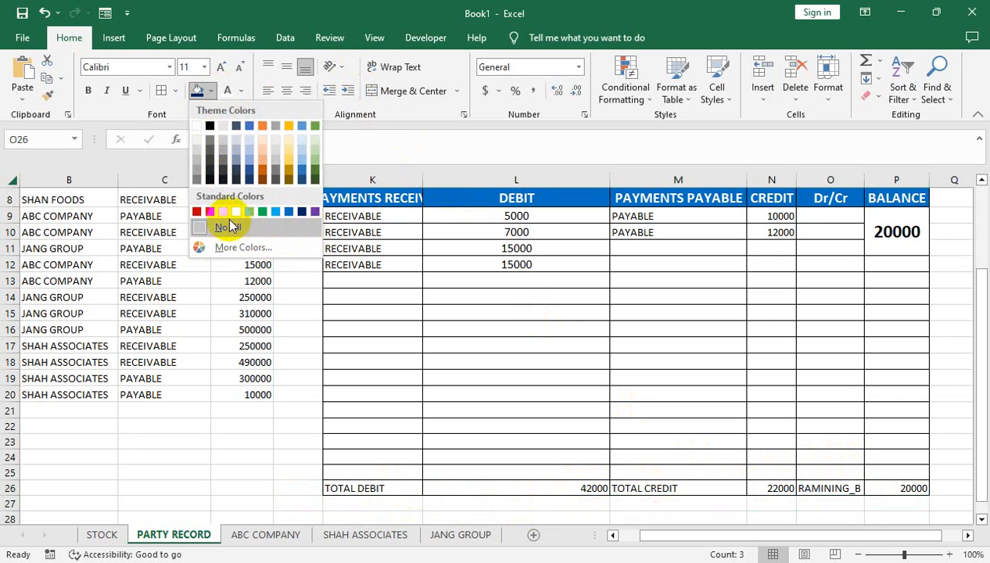
{"action": "left_click", "coordinate": [235, 211]}
{"action": "left_click", "coordinate": [89, 91]}
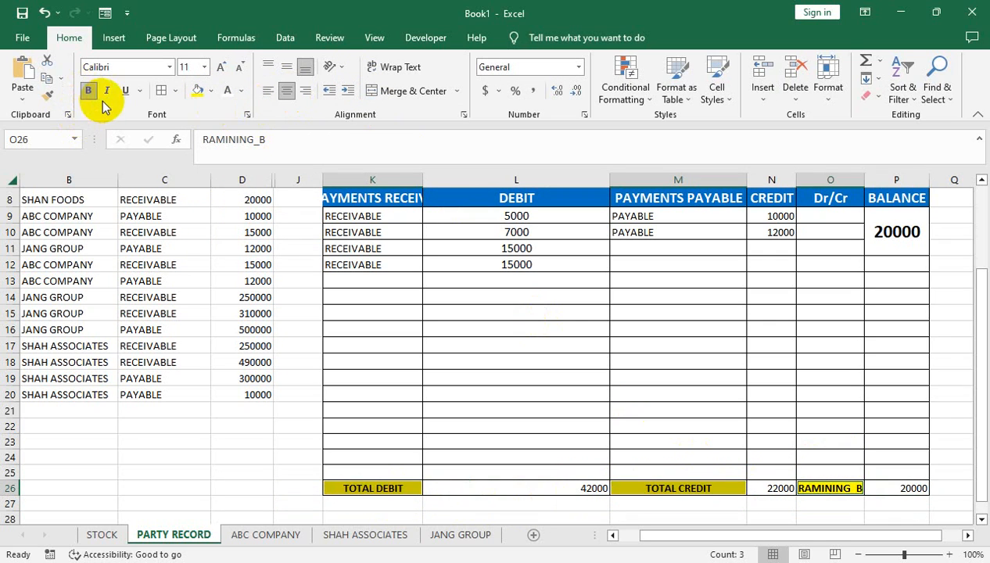
- Fill the totals L26, N26 and P26 green, bold, at font size 12
{"action": "left_click", "coordinate": [553, 487]}
{"action": "left_click", "coordinate": [770, 488], "text": "ctrl"}
{"action": "left_click", "coordinate": [884, 489], "text": "ctrl"}
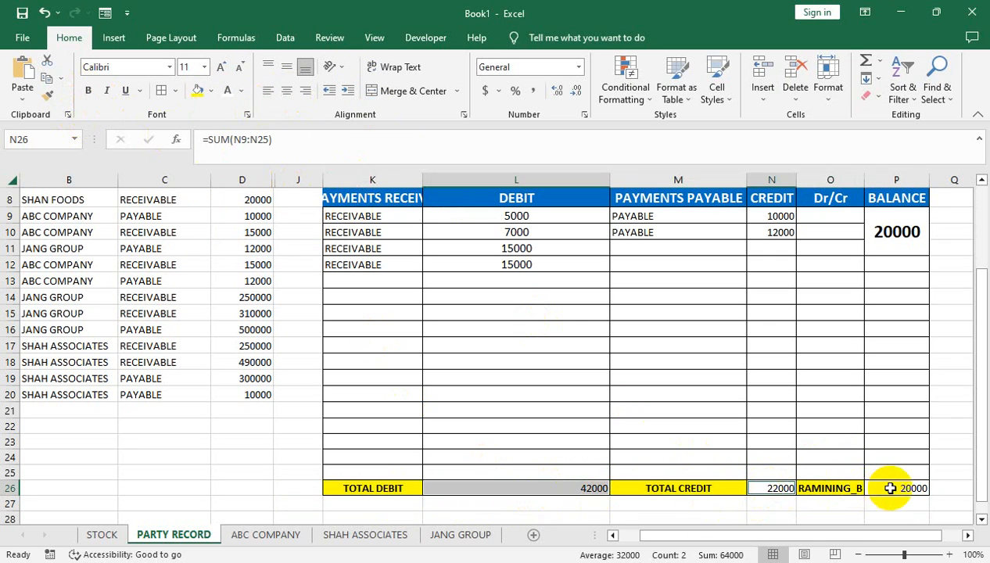
{"action": "left_click", "coordinate": [210, 91]}
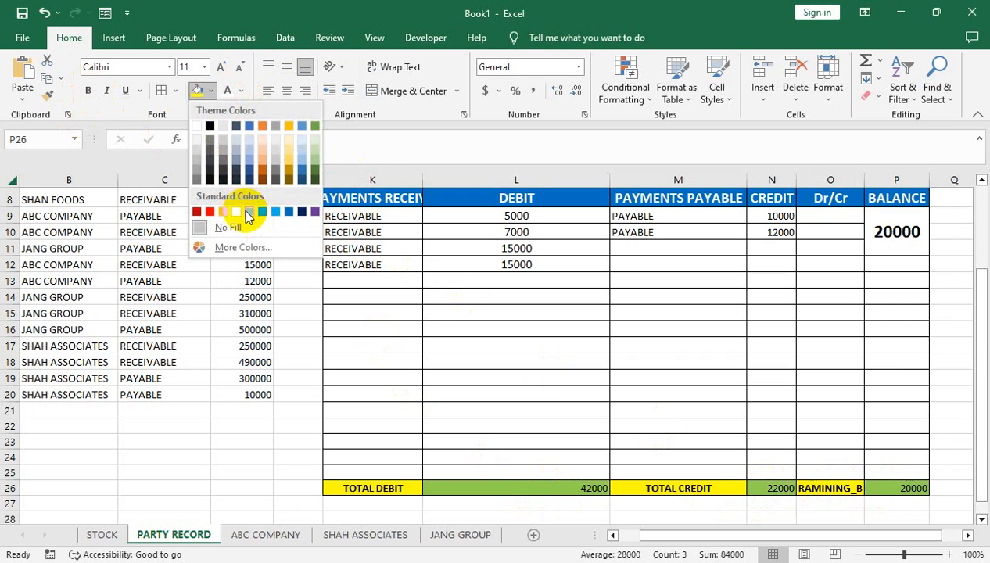
{"action": "left_click", "coordinate": [249, 212]}
{"action": "left_click", "coordinate": [87, 92]}
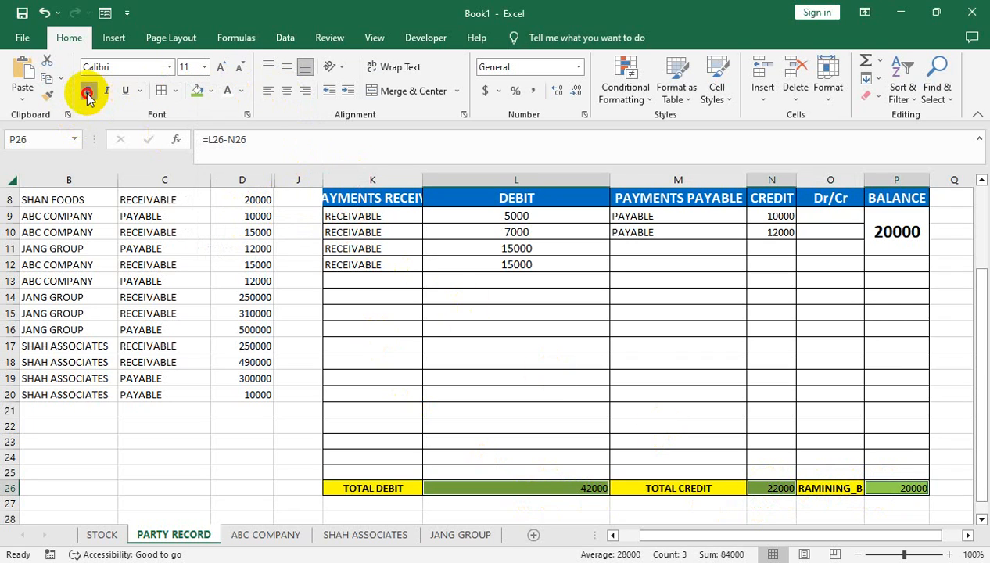
{"action": "left_click", "coordinate": [221, 70]}
- Fill the merged balance cell P9 green with black text
{"action": "scroll", "coordinate": [386, 217], "scroll_direction": "up", "scroll_amount": 1}
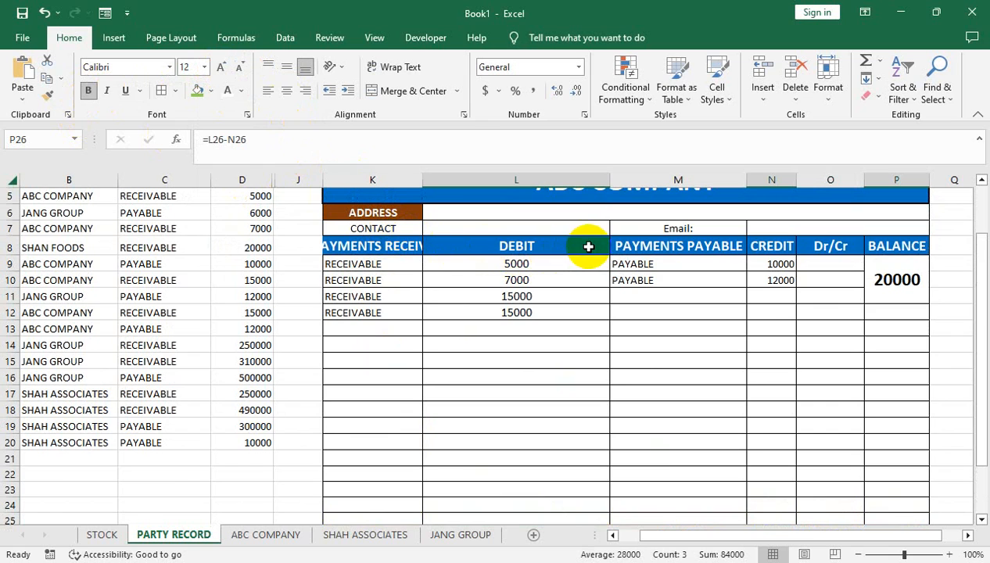
{"action": "left_click", "coordinate": [912, 291]}
{"action": "left_click", "coordinate": [198, 90]}
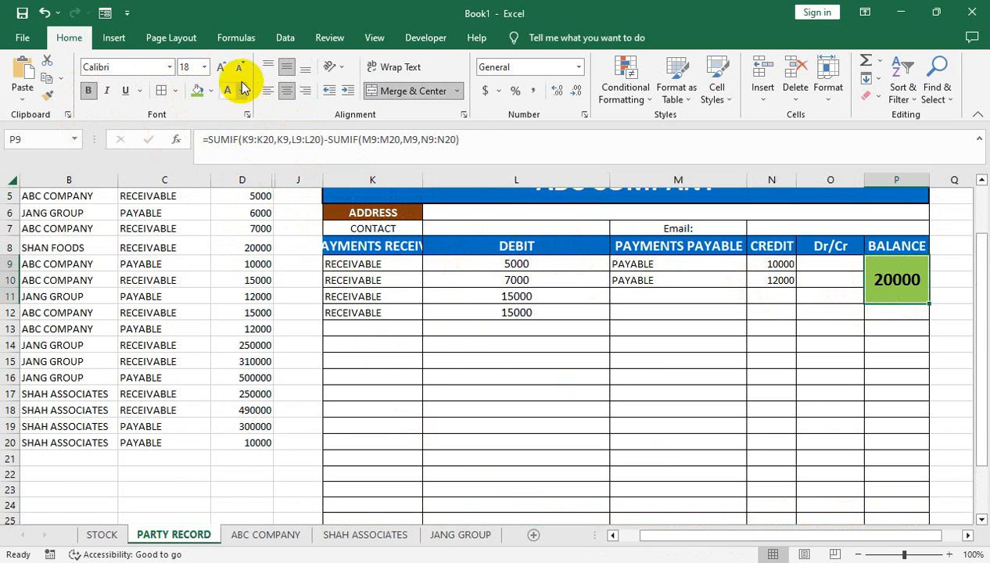
{"action": "left_click", "coordinate": [242, 91]}
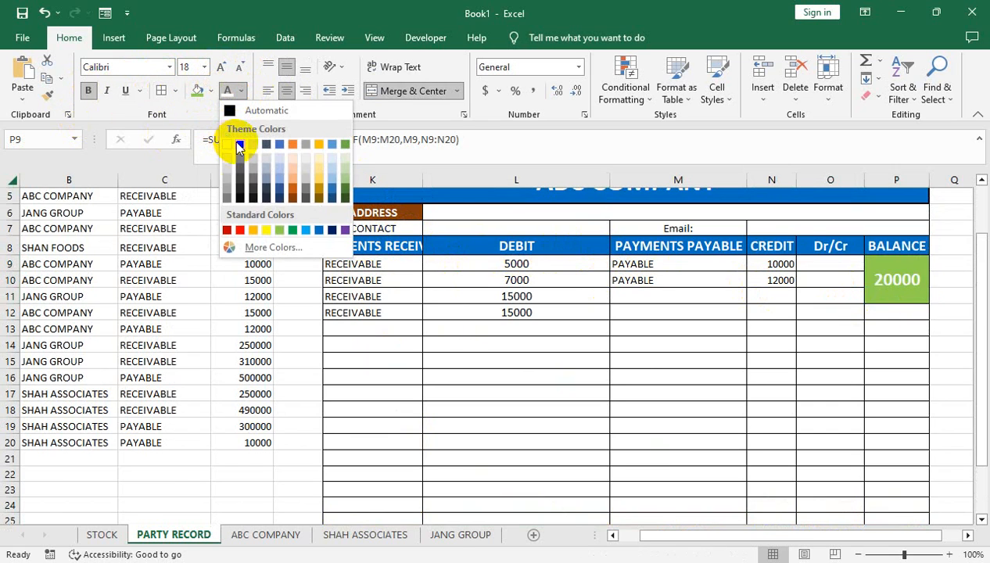
{"action": "left_click", "coordinate": [237, 142]}
{"action": "scroll", "coordinate": [475, 232], "scroll_direction": "up", "scroll_amount": 2}
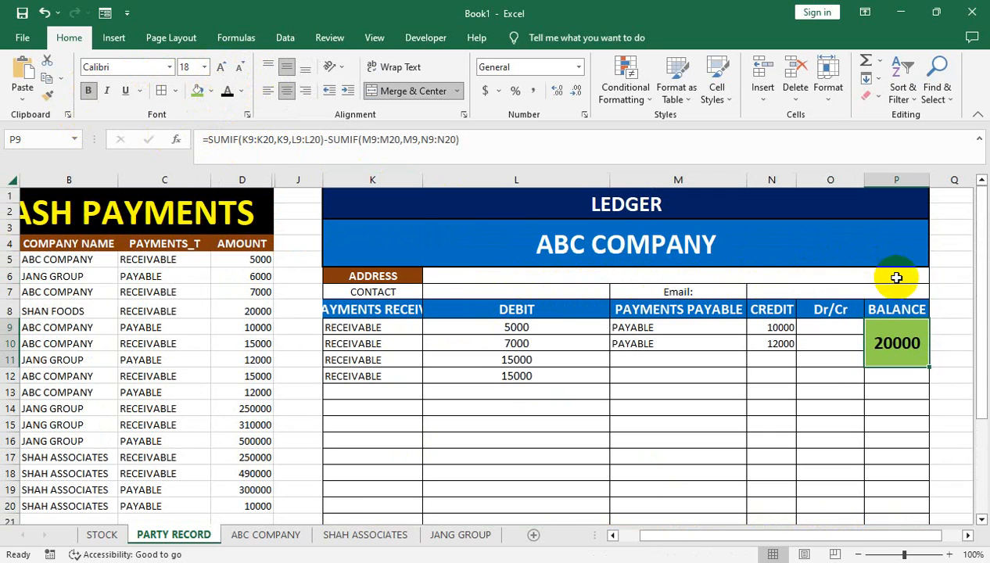
- Switch the ledger to SHAH ASSOCIATES and scroll through its entries
{"action": "left_click", "coordinate": [911, 252]}
{"action": "left_click", "coordinate": [936, 227]}
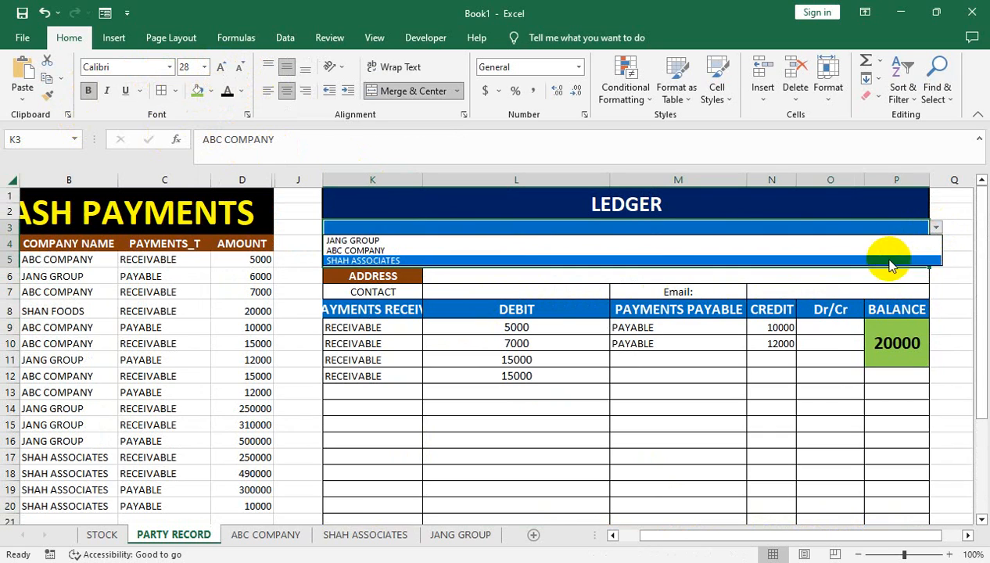
{"action": "left_click", "coordinate": [890, 260]}
{"action": "left_click", "coordinate": [934, 227]}
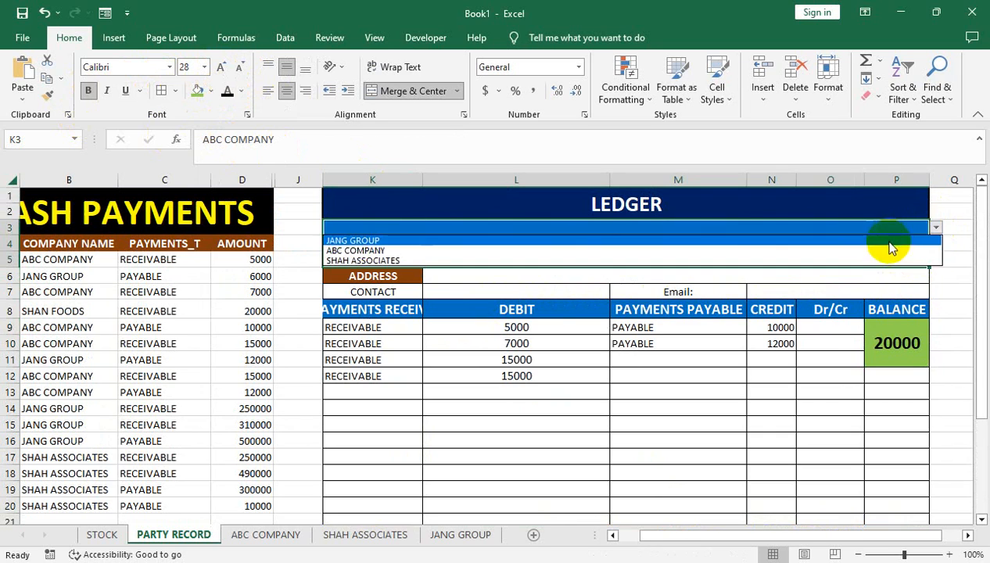
{"action": "left_click", "coordinate": [870, 263]}
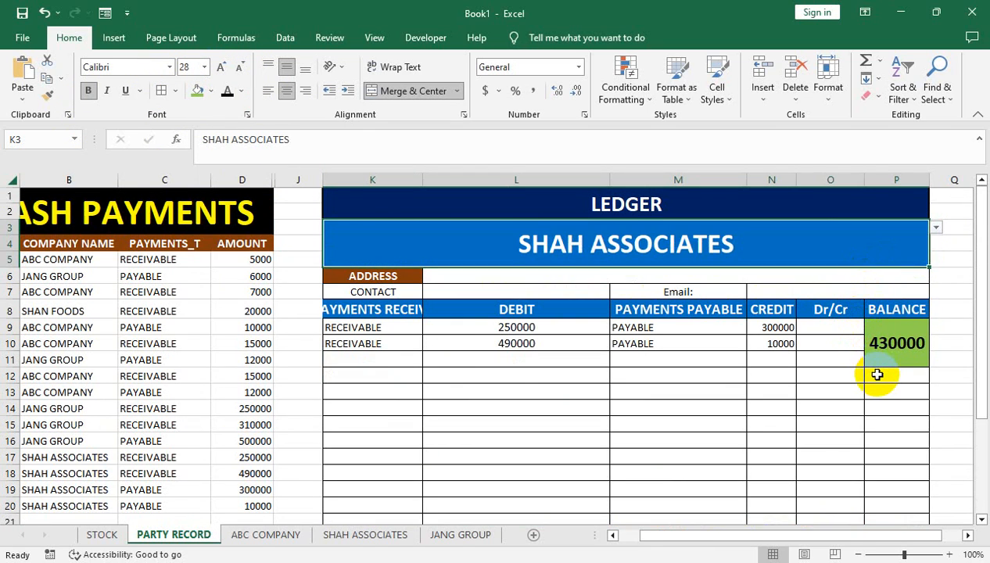
{"action": "scroll", "coordinate": [888, 400], "scroll_direction": "down", "scroll_amount": 3}
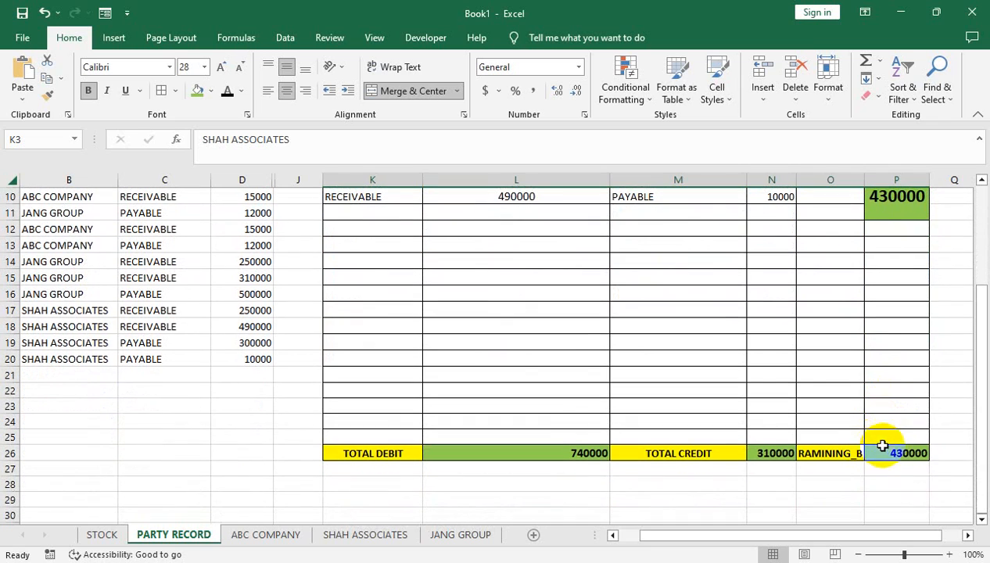
{"action": "scroll", "coordinate": [898, 459], "scroll_direction": "up", "scroll_amount": 3}
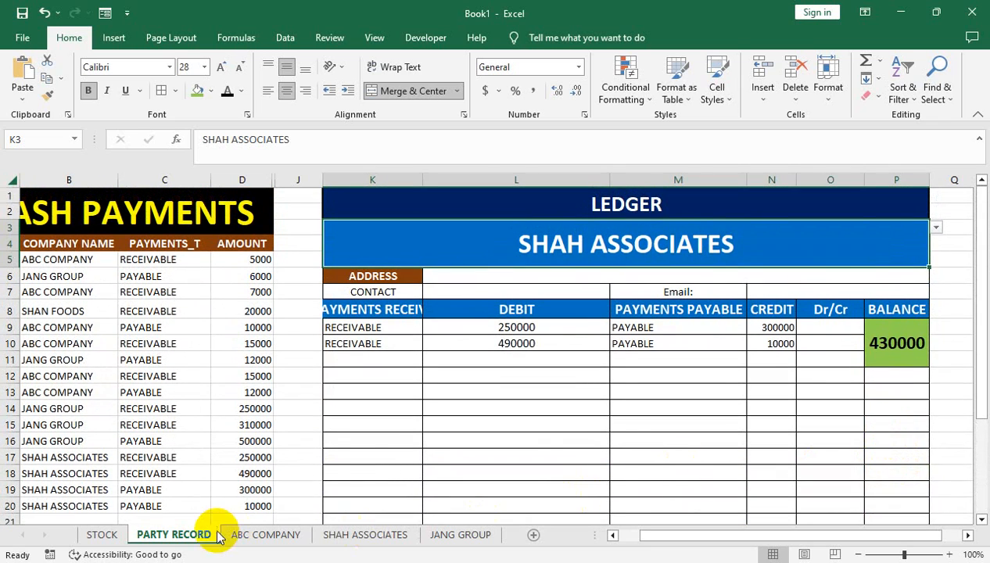
- Look at the SHAH ASSOCIATES and ABC COMPANY sheets, returning to PARTY RECORD
{"action": "left_click", "coordinate": [339, 531]}
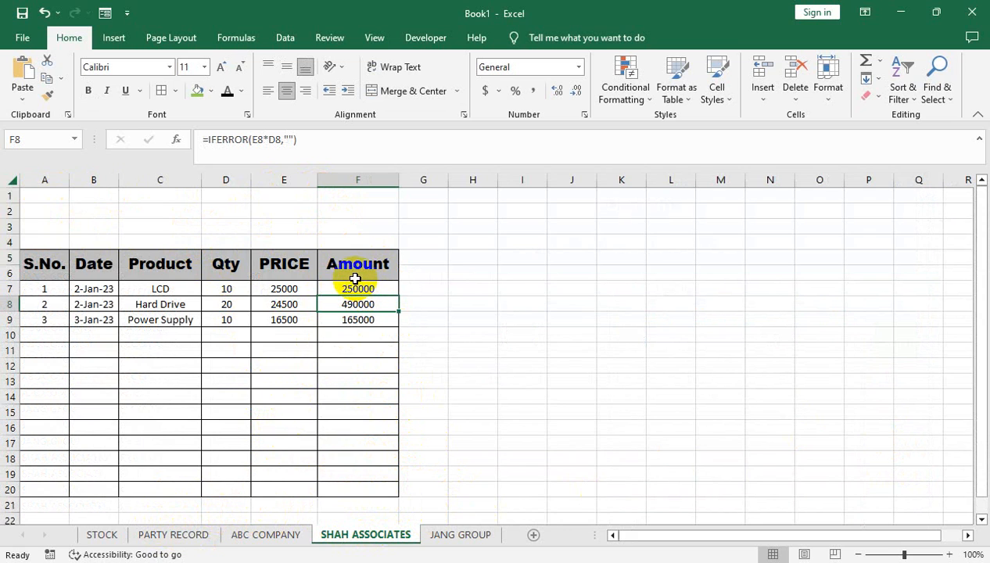
{"action": "left_click", "coordinate": [172, 534]}
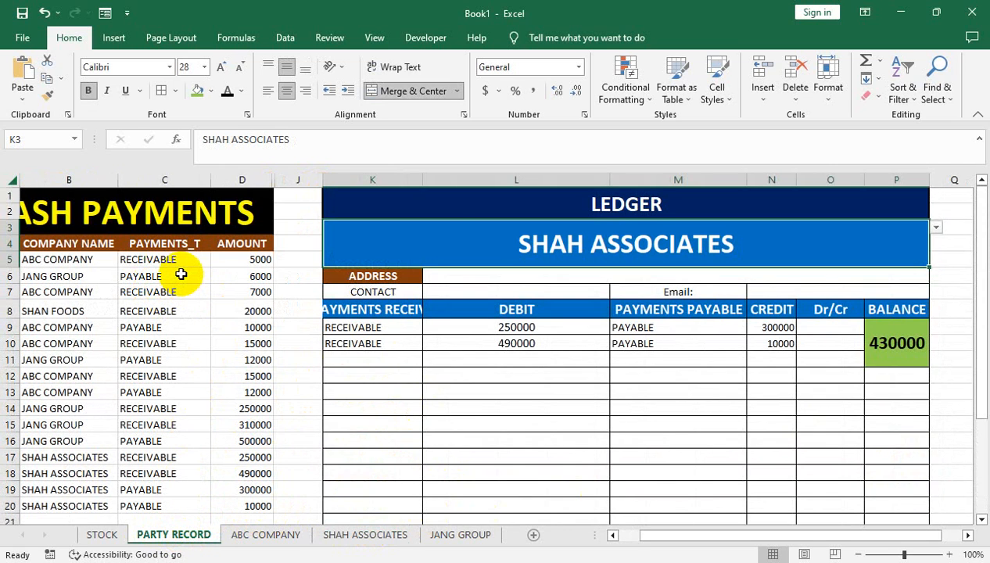
{"action": "left_click", "coordinate": [252, 536]}
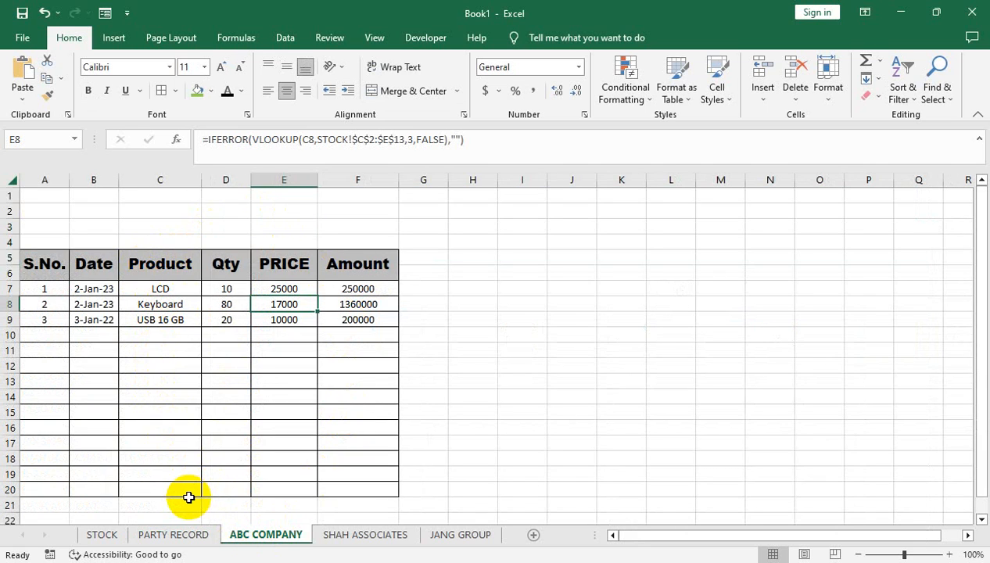
{"action": "left_click", "coordinate": [171, 535]}
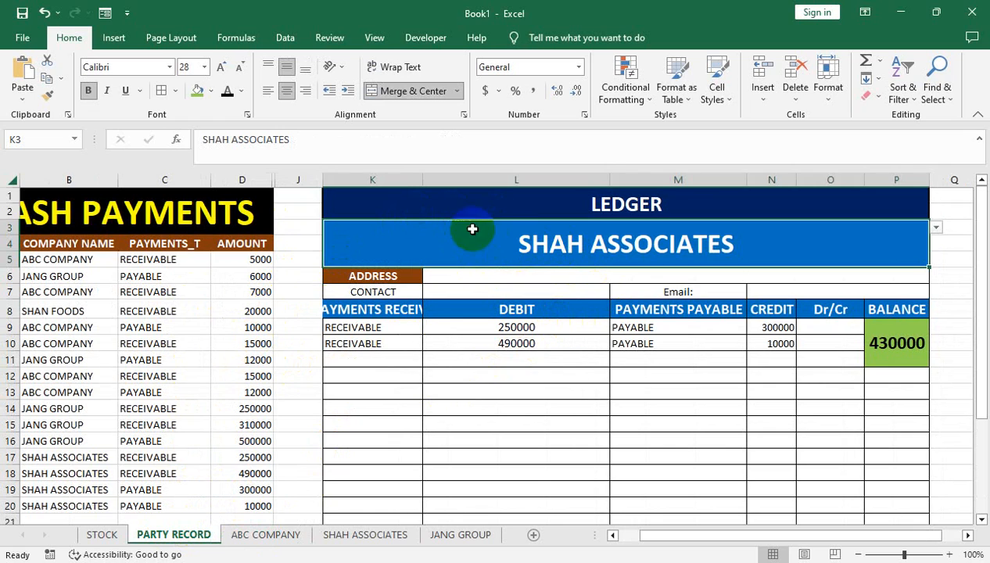
- Set the ledger back to ABC COMPANY and open the ABC COMPANY sheet
{"action": "left_click", "coordinate": [936, 228]}
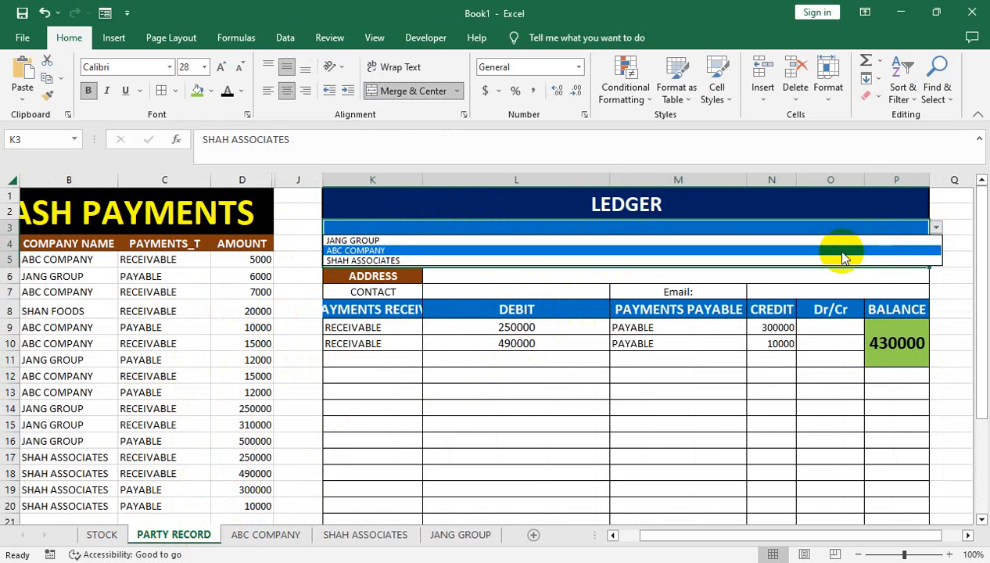
{"action": "left_click", "coordinate": [790, 246]}
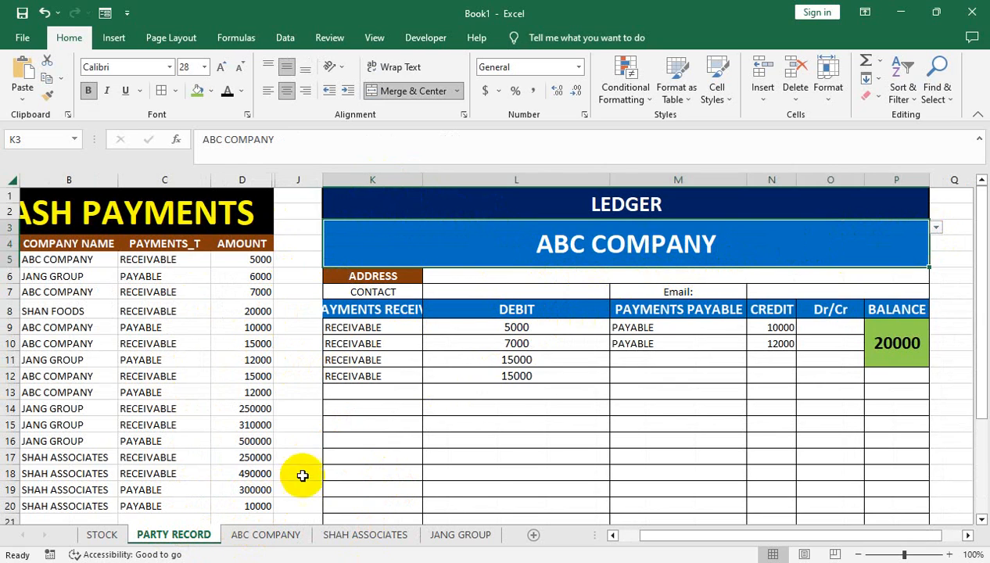
{"action": "left_click", "coordinate": [266, 534]}
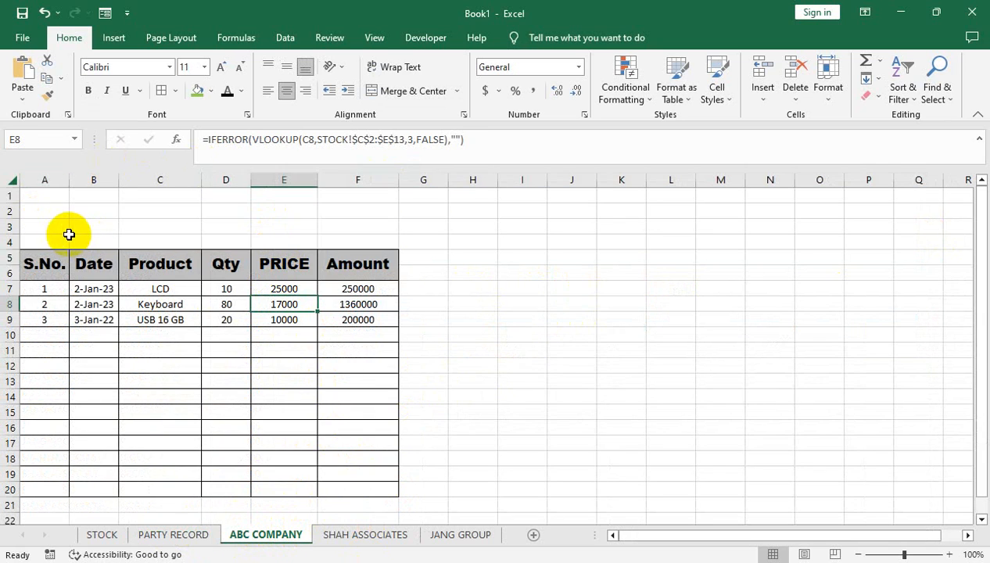
- Merge A1:F4 into one cell and enter the title ABC COMPANY
{"action": "left_click_drag", "start_coordinate": [49, 194], "coordinate": [345, 236]}
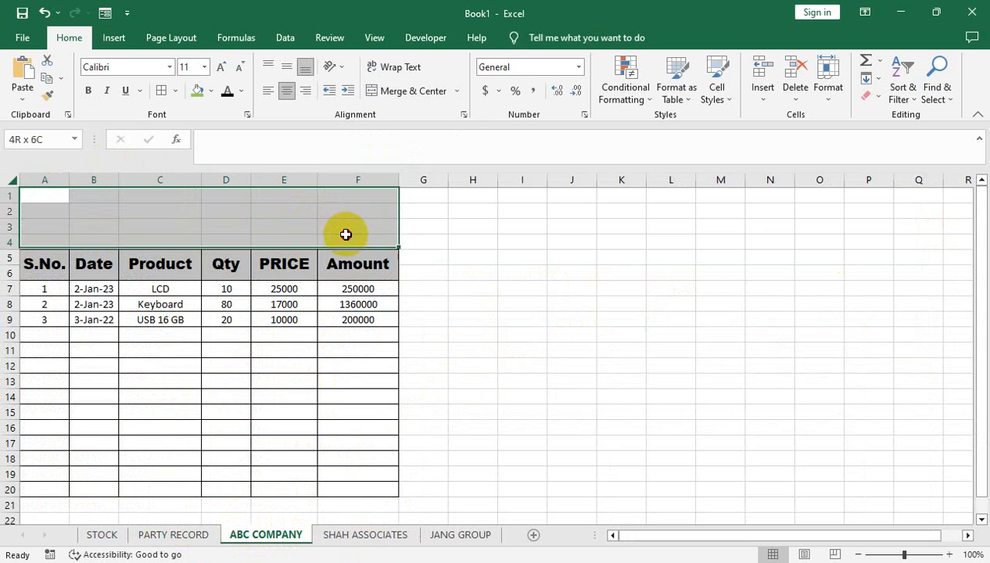
{"action": "left_click", "coordinate": [413, 91]}
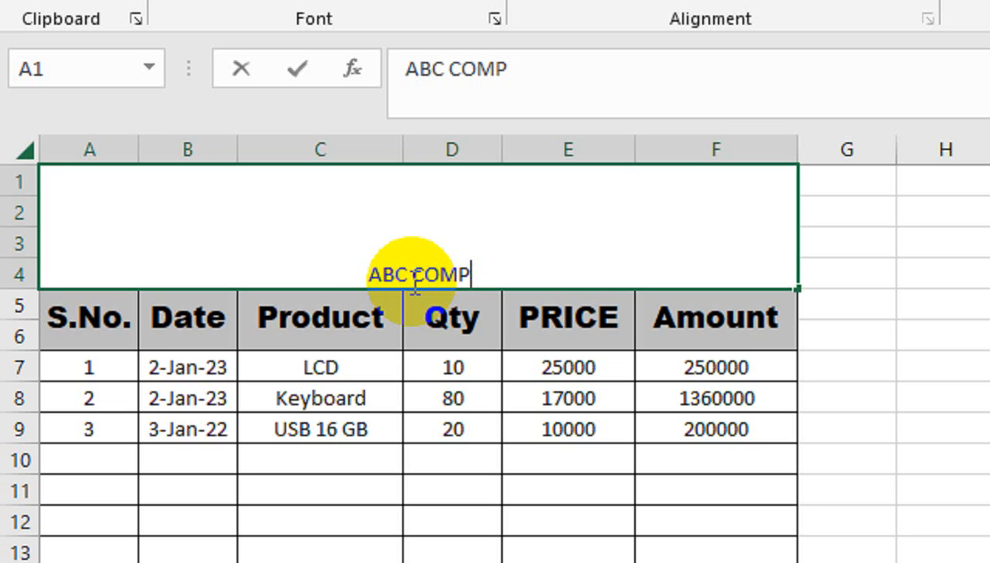
{"action": "left_click", "coordinate": [444, 426]}
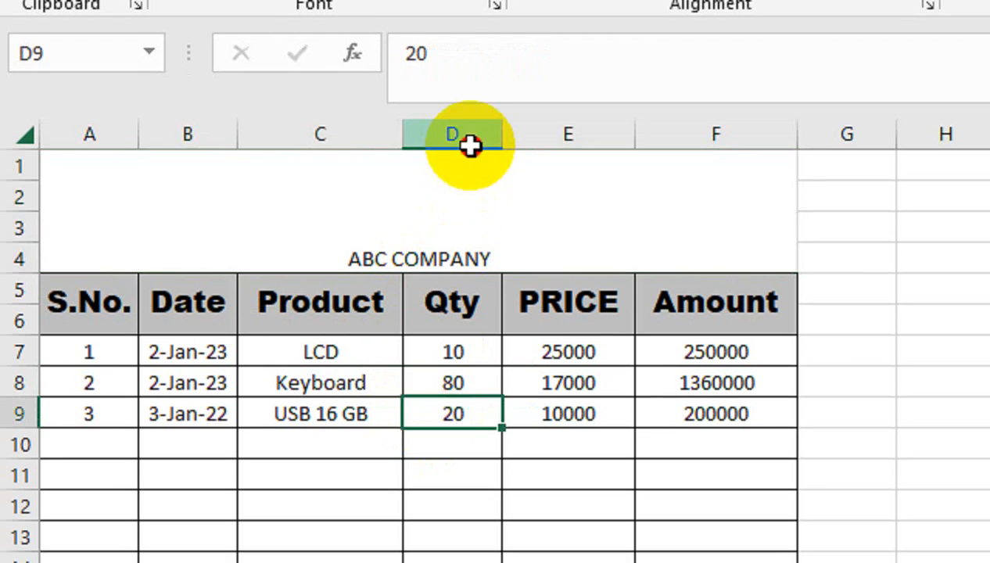
{"action": "left_click", "coordinate": [469, 155]}
- Make the ABC COMPANY title middle-aligned, bold, green-filled and enlarged to 36 point
{"action": "left_click", "coordinate": [462, 197]}
{"action": "left_click", "coordinate": [574, 18]}
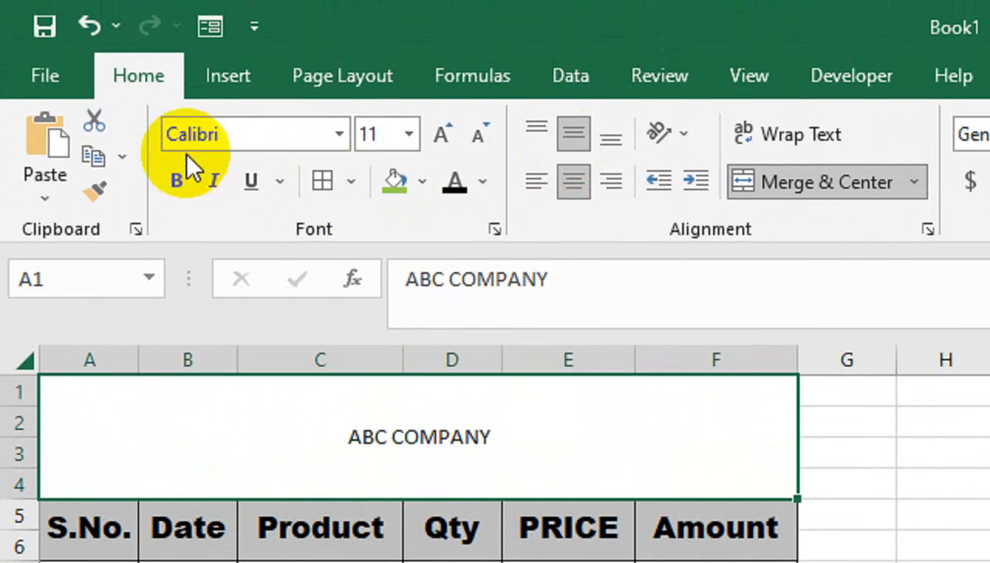
{"action": "left_click", "coordinate": [177, 66]}
{"action": "left_click", "coordinate": [397, 67]}
{"action": "left_click", "coordinate": [436, 136]}
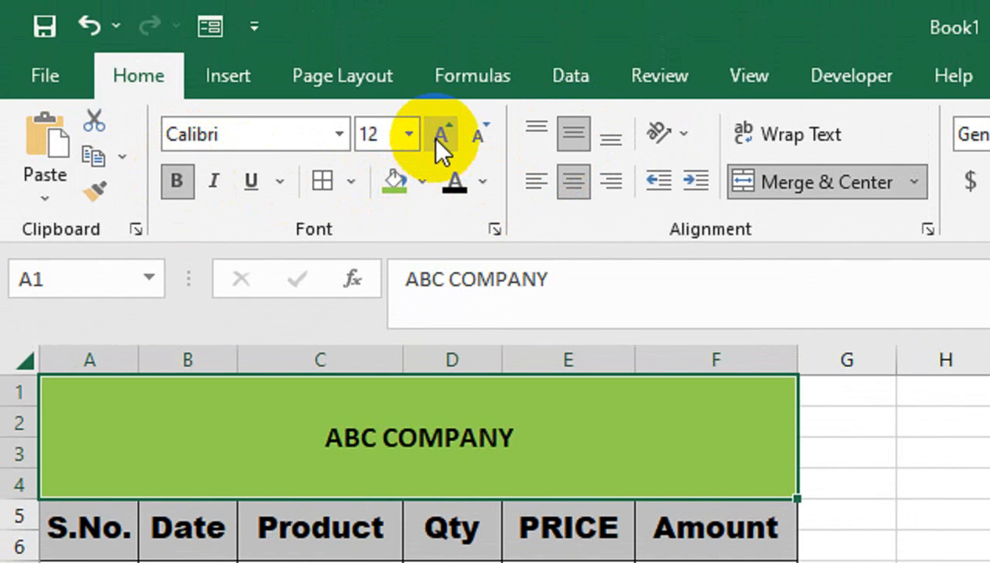
{"action": "left_click", "coordinate": [435, 137]}
{"action": "left_click", "coordinate": [436, 137]}
{"action": "left_click", "coordinate": [436, 137]}
{"action": "left_click", "coordinate": [435, 137]}
{"action": "left_click", "coordinate": [435, 137]}
{"action": "left_click", "coordinate": [436, 136]}
{"action": "left_click", "coordinate": [436, 137]}
{"action": "left_click", "coordinate": [436, 137]}
{"action": "left_click", "coordinate": [436, 137]}
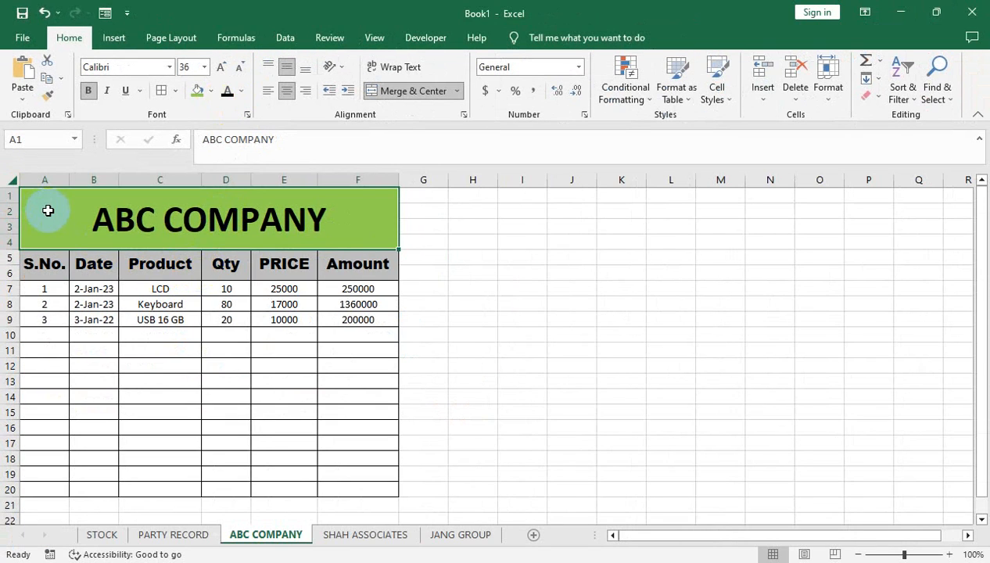
{"action": "left_click_drag", "start_coordinate": [48, 210], "coordinate": [307, 487]}
- Set A1:F20 as the ABC COMPANY sheet's print area
{"action": "left_click", "coordinate": [235, 37]}
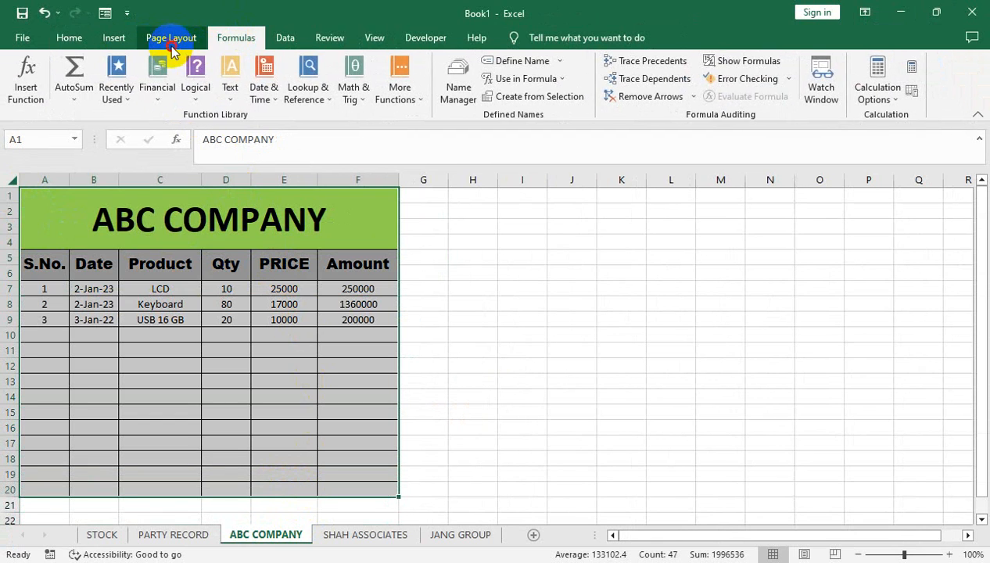
{"action": "left_click", "coordinate": [170, 38]}
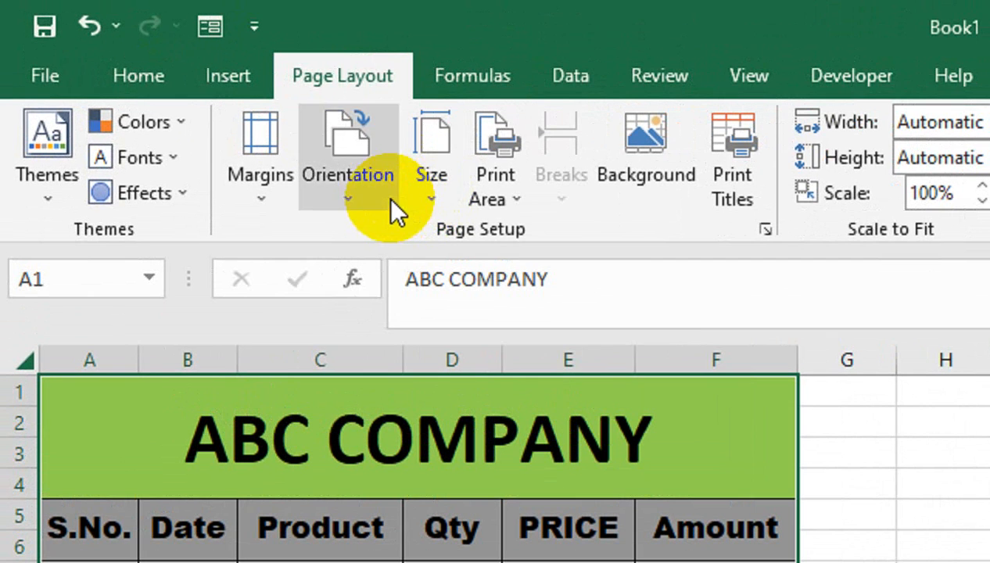
{"action": "left_click", "coordinate": [480, 186]}
{"action": "left_click", "coordinate": [490, 229]}
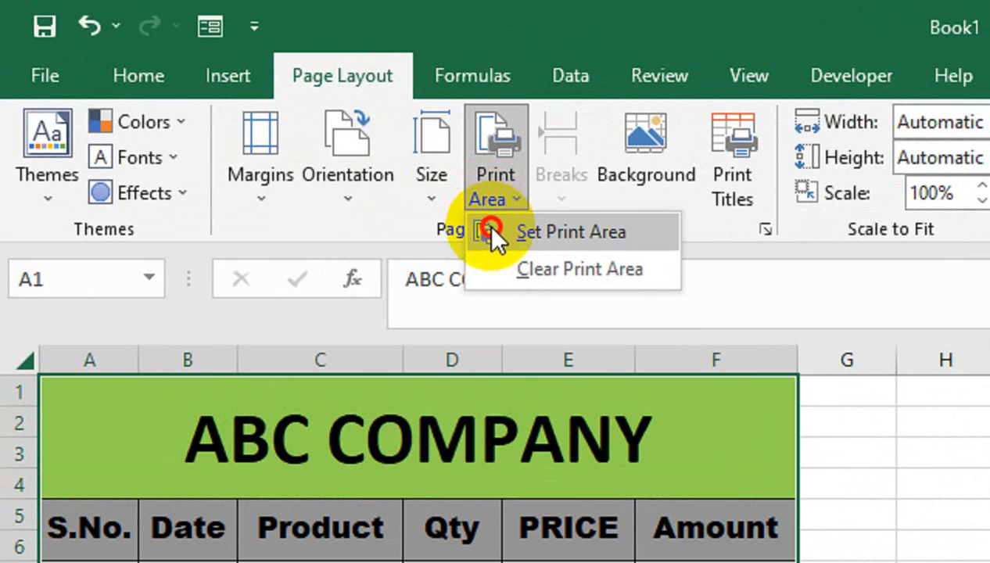
- Check the sheet's print preview, then return to the worksheet
{"action": "left_click", "coordinate": [66, 75]}
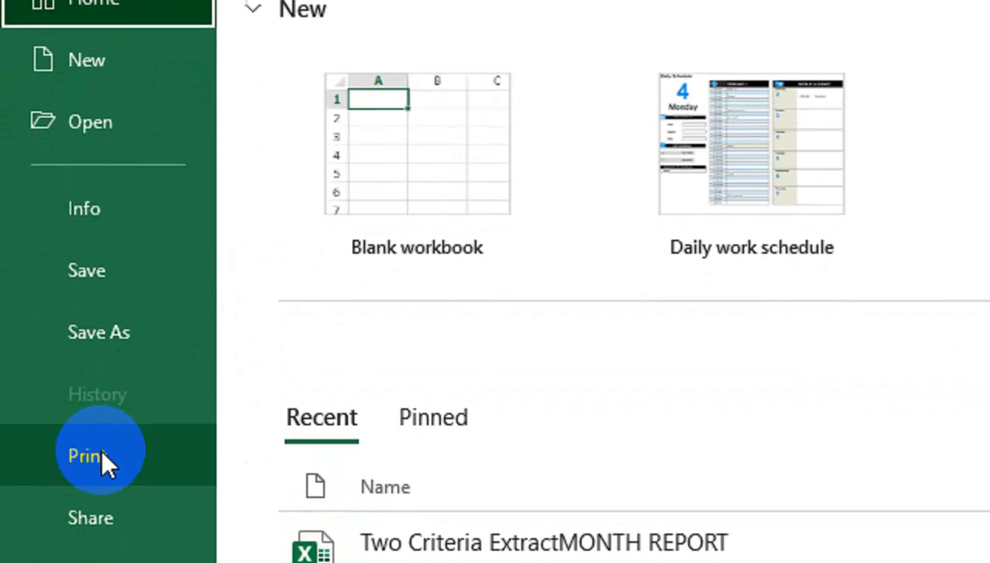
{"action": "left_click", "coordinate": [82, 457]}
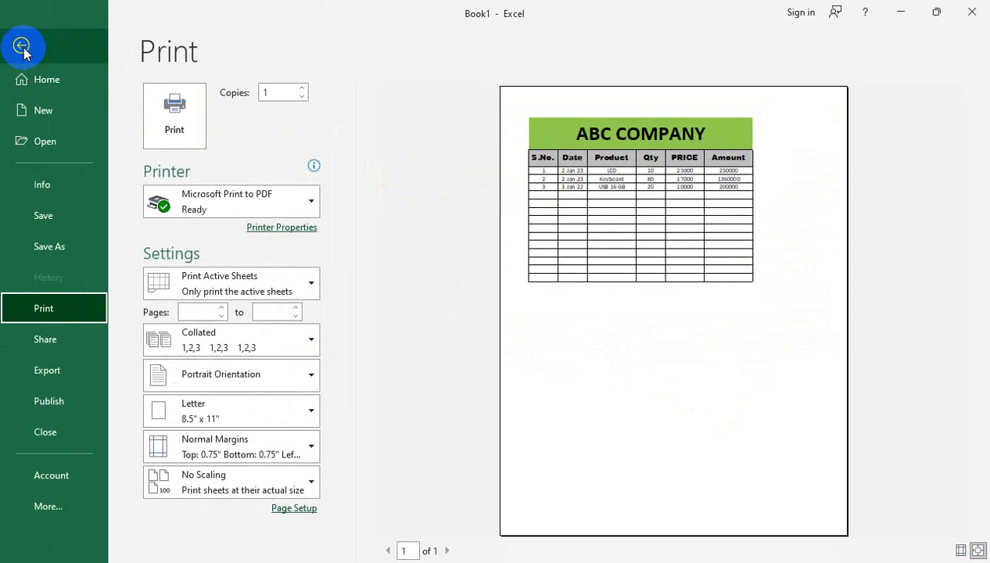
{"action": "left_click", "coordinate": [22, 47]}
{"action": "left_click", "coordinate": [160, 397]}
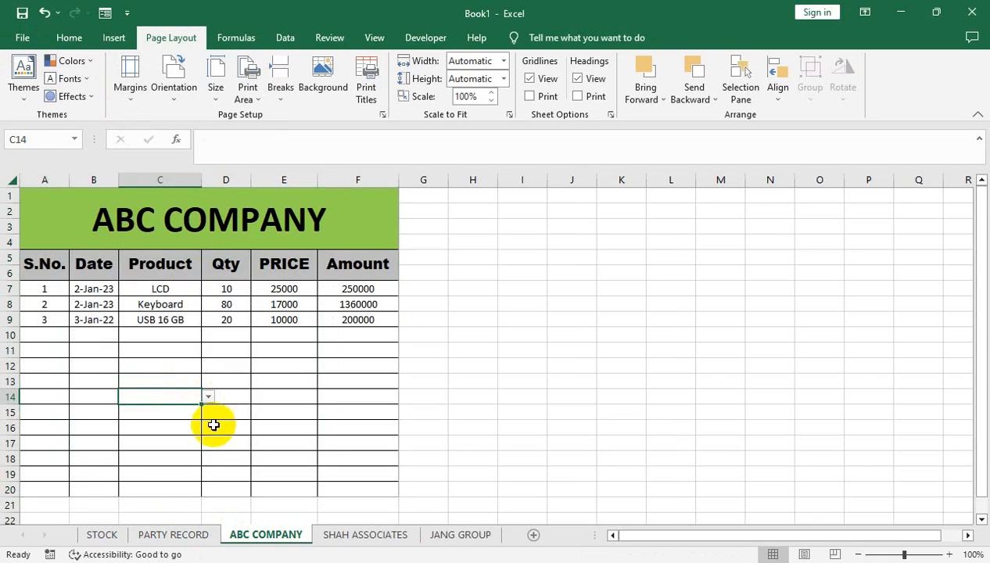
- Set the PARTY RECORD ledger block K1:P26 as that sheet's print area
{"action": "left_click", "coordinate": [188, 536]}
{"action": "left_click_drag", "start_coordinate": [457, 205], "coordinate": [683, 473]}
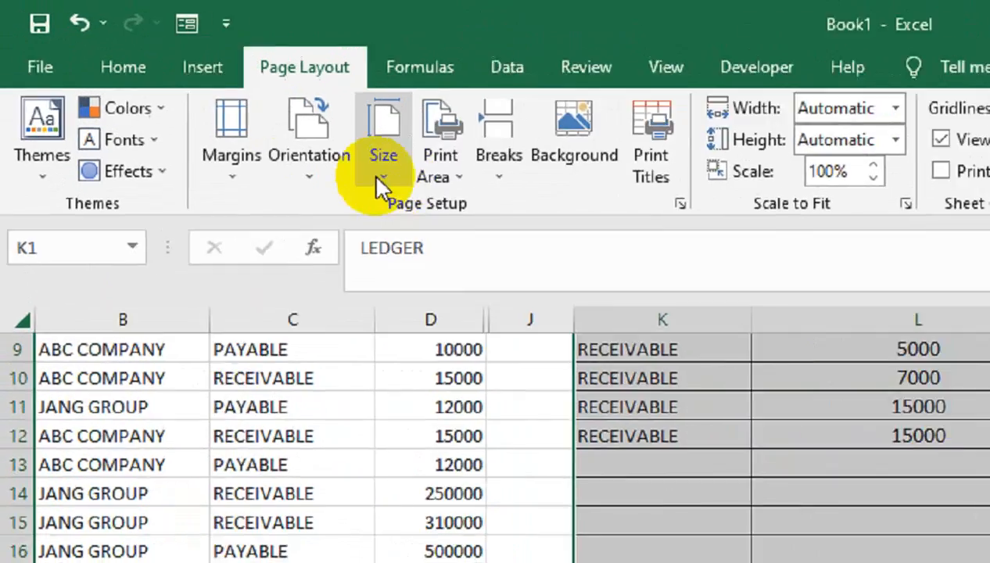
{"action": "left_click", "coordinate": [239, 101]}
{"action": "left_click", "coordinate": [249, 114]}
- Preview the ledger printout in landscape orientation, then return to the ABC COMPANY sheet
{"action": "left_click", "coordinate": [49, 76]}
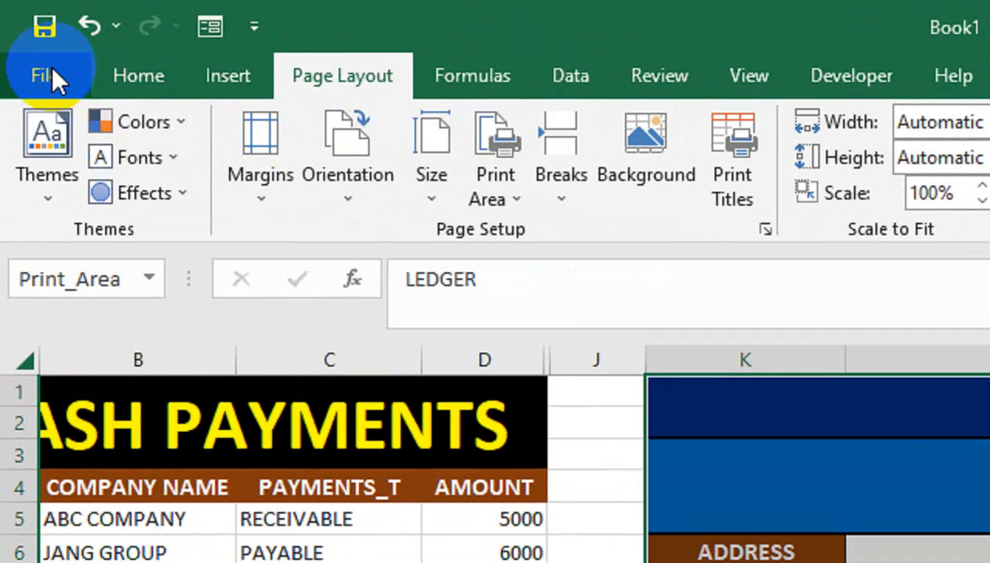
{"action": "left_click", "coordinate": [102, 409]}
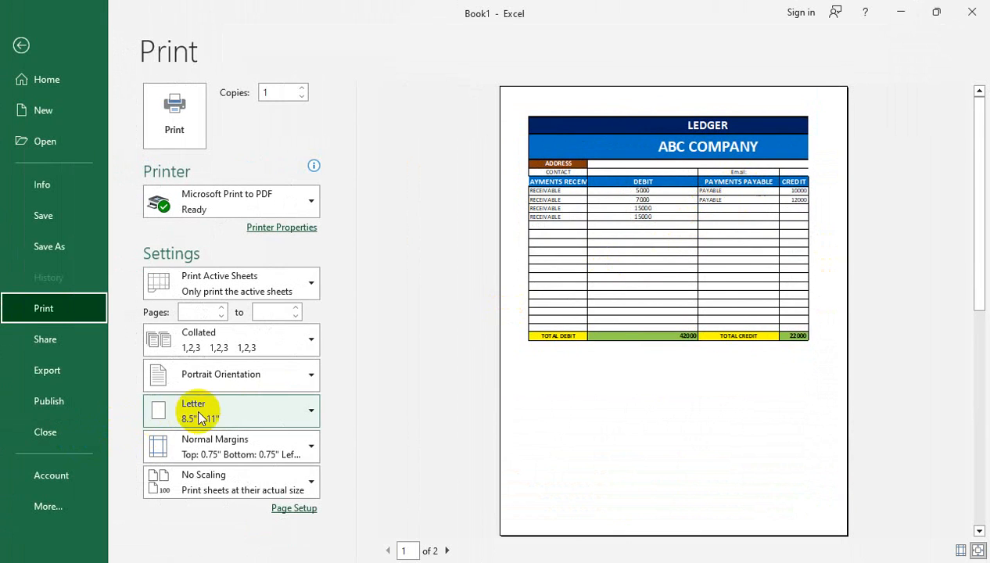
{"action": "left_click", "coordinate": [238, 377]}
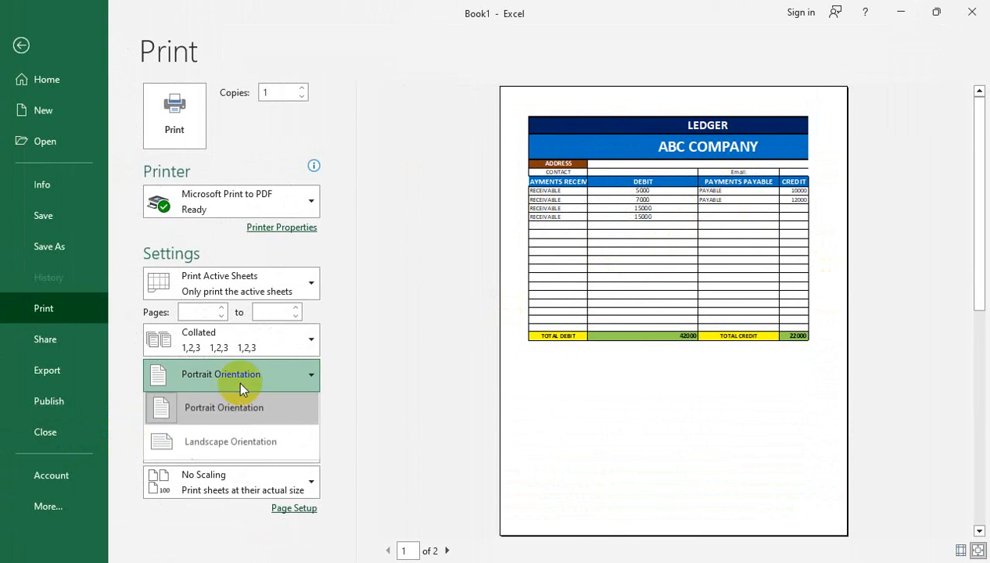
{"action": "left_click", "coordinate": [224, 443]}
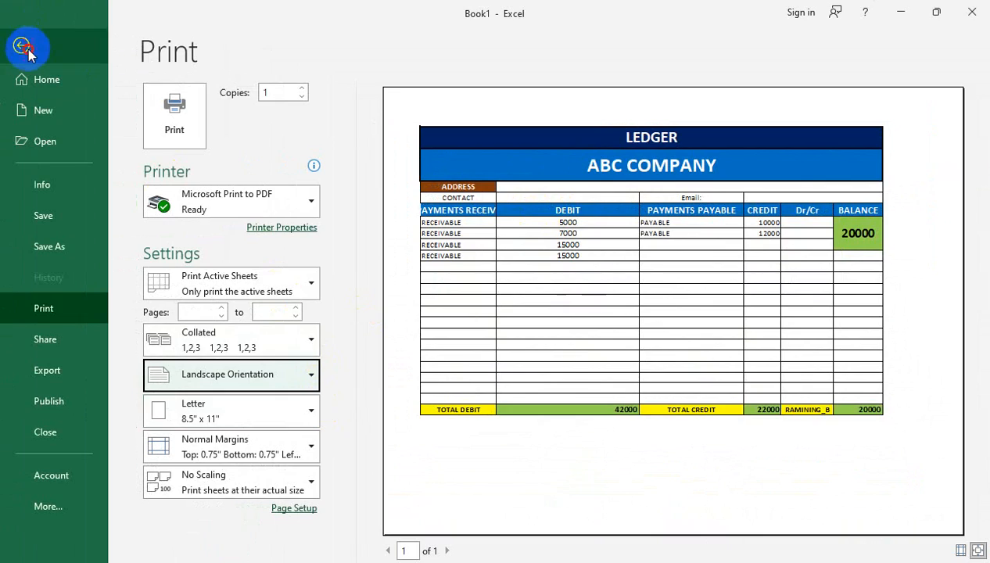
{"action": "left_click", "coordinate": [27, 45]}
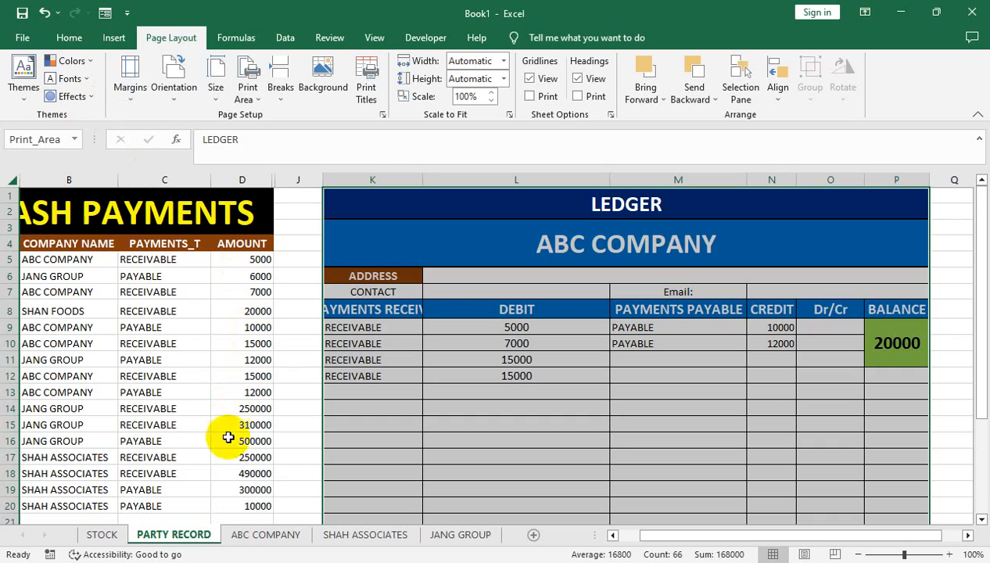
{"action": "left_click", "coordinate": [265, 535]}
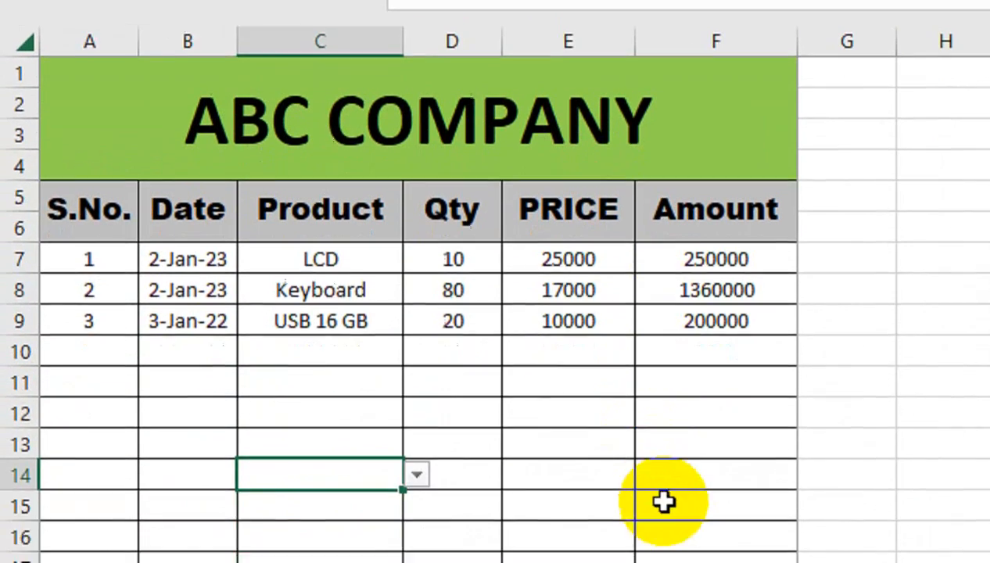
- Merge A21:C21 and enter the label TOTAL QTY & AMOUNT
{"action": "left_click", "coordinate": [674, 562]}
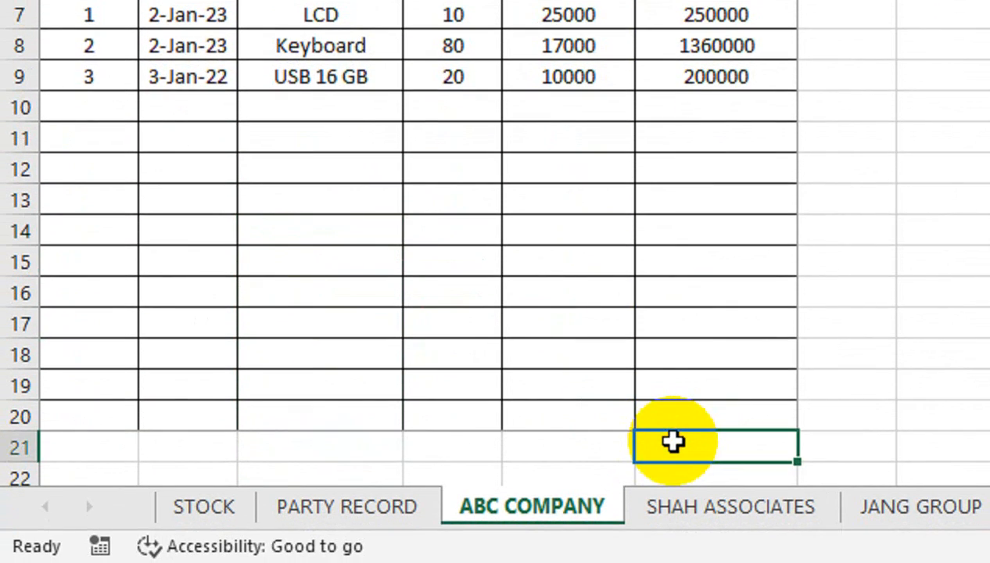
{"action": "key", "text": "Left"}
{"action": "key", "text": "Left"}
{"action": "key", "text": "Left"}
{"action": "key", "text": "Left"}
{"action": "key", "text": "Left"}
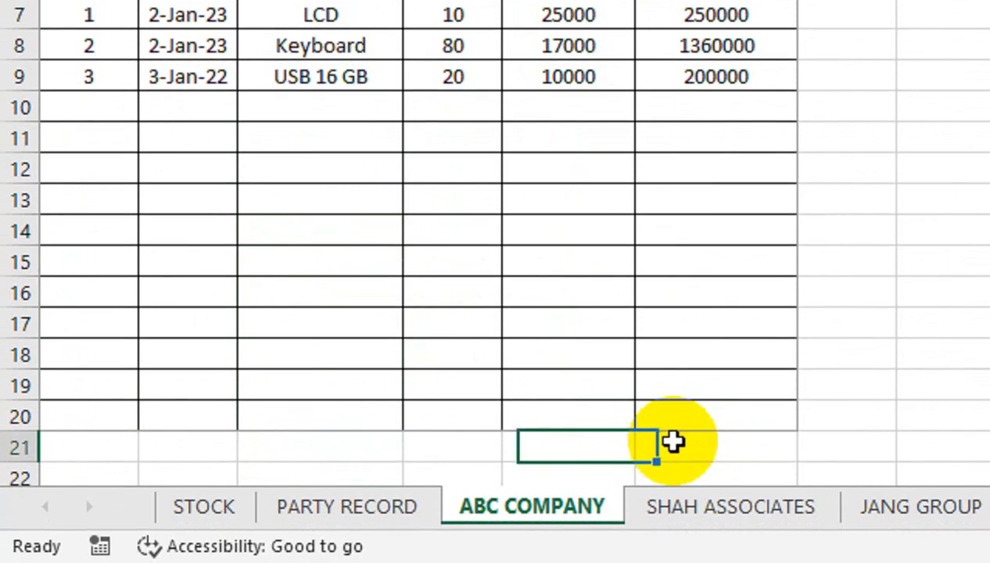
{"action": "key", "text": "shift+Right"}
{"action": "key", "text": "shift+Right"}
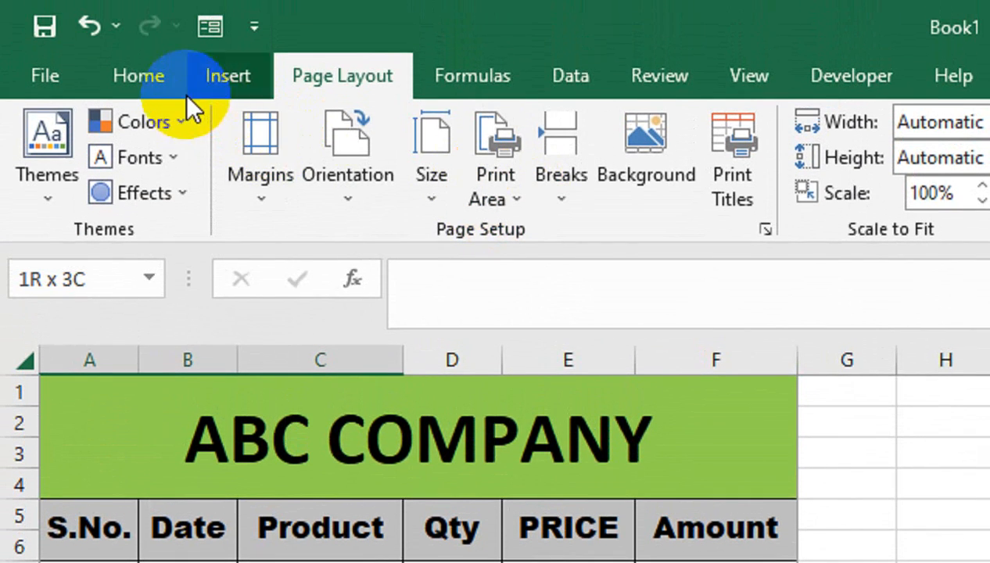
{"action": "left_click", "coordinate": [145, 38]}
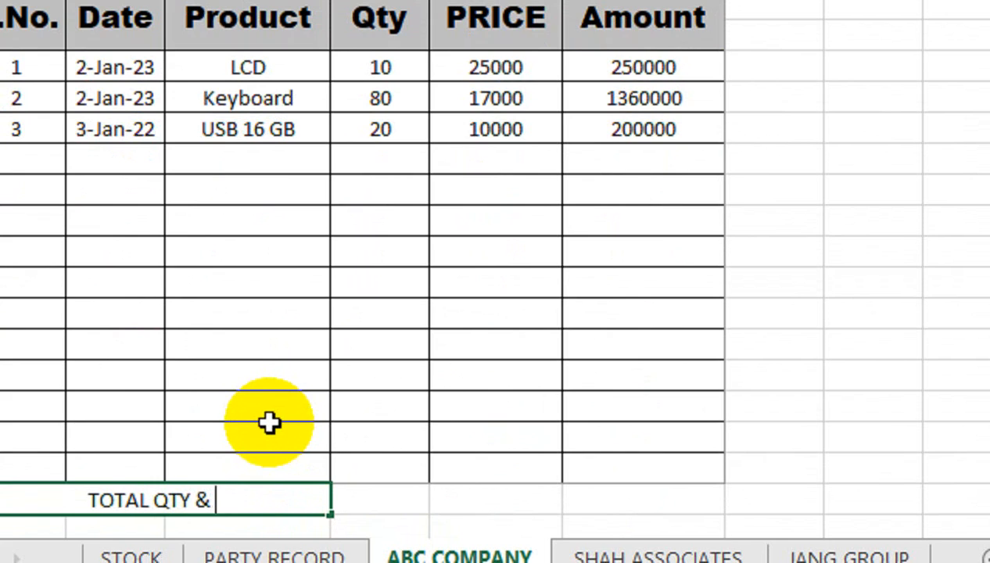
{"action": "key", "text": "Tab"}
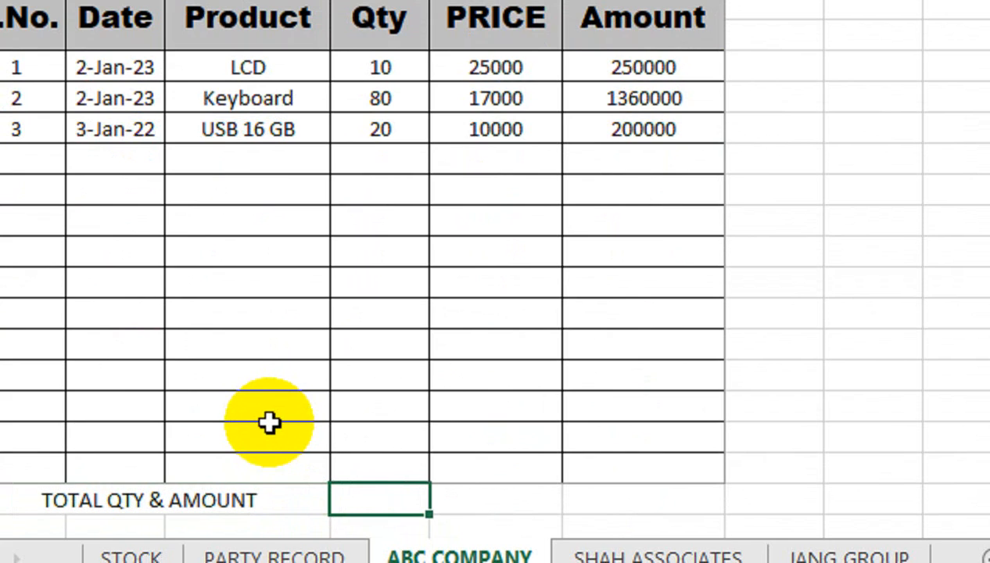
- Total the Qty column in D21 with =SUM(D7:D20), giving 110
{"action": "type", "text": "=SUM("}
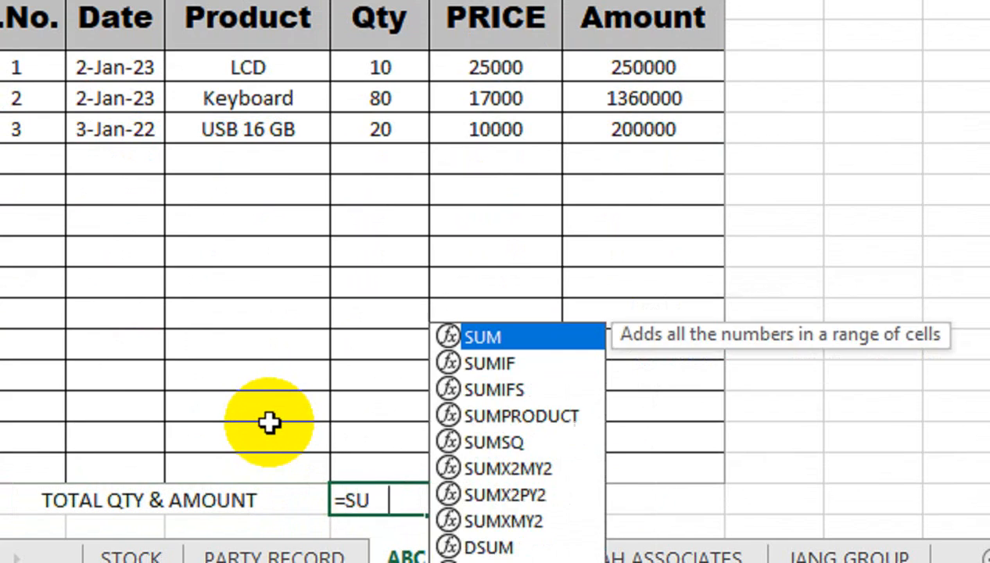
{"action": "key", "text": "Up"}
{"action": "key", "text": "shift+Up"}
{"action": "key", "text": "shift+Up"}
{"action": "key", "text": "shift+Up"}
{"action": "key", "text": "shift+Up"}
{"action": "key", "text": "shift+Up"}
{"action": "key", "text": "shift+Up"}
{"action": "key", "text": "shift+Up"}
{"action": "key", "text": "shift+Up"}
{"action": "key", "text": "shift+Up"}
{"action": "key", "text": "shift+Up"}
{"action": "key", "text": "shift+Up"}
{"action": "key", "text": "shift+Up"}
{"action": "key", "text": "shift+Up"}
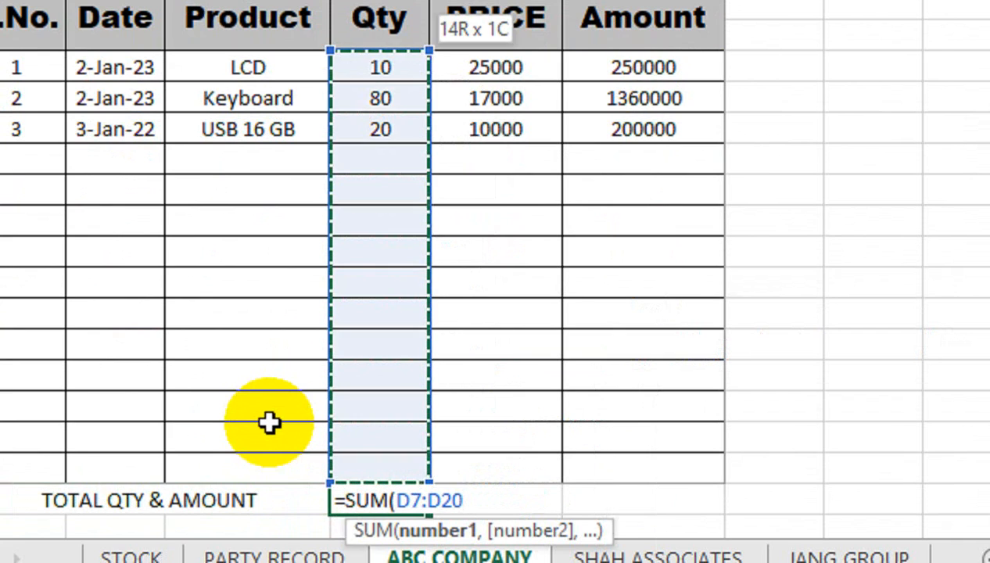
{"action": "key", "text": "Return"}
{"action": "key", "text": "Up"}
- Total the Amount column in F21 with =SUM(F7:F20), giving 1810000
{"action": "key", "text": "Right"}
{"action": "key", "text": "Right"}
{"action": "key", "text": "Right"}
{"action": "scroll", "coordinate": [269, 422], "scroll_direction": "up", "scroll_amount": 1}
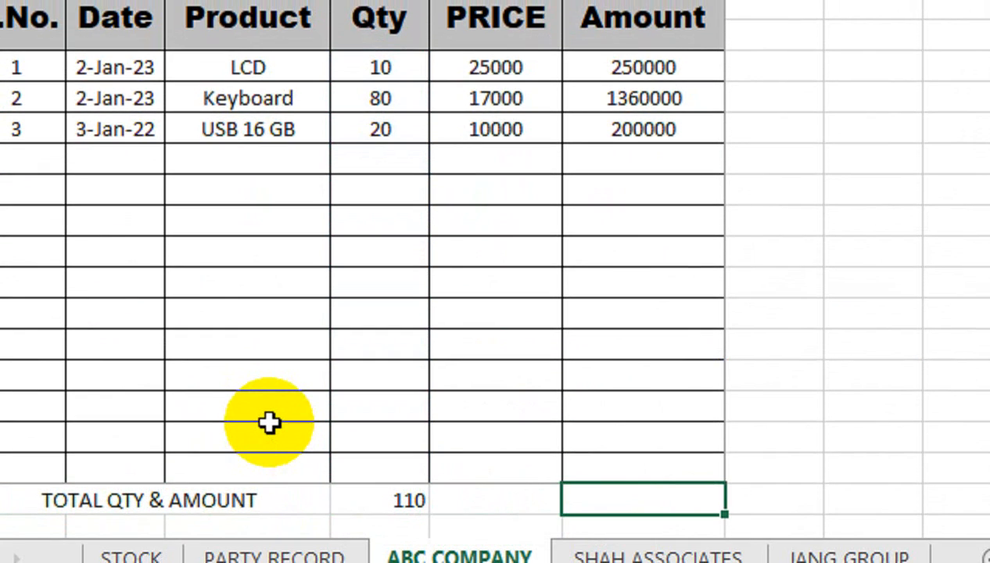
{"action": "type", "text": "=SUM("}
{"action": "key", "text": "Up"}
{"action": "key", "text": "shift+Up"}
{"action": "key", "text": "shift+Up"}
{"action": "key", "text": "shift+Up"}
{"action": "key", "text": "shift+Up"}
{"action": "key", "text": "shift+Up"}
{"action": "key", "text": "shift+Up"}
{"action": "key", "text": "shift+Up"}
{"action": "key", "text": "shift+Up"}
{"action": "key", "text": "shift+Up"}
{"action": "key", "text": "shift+Up"}
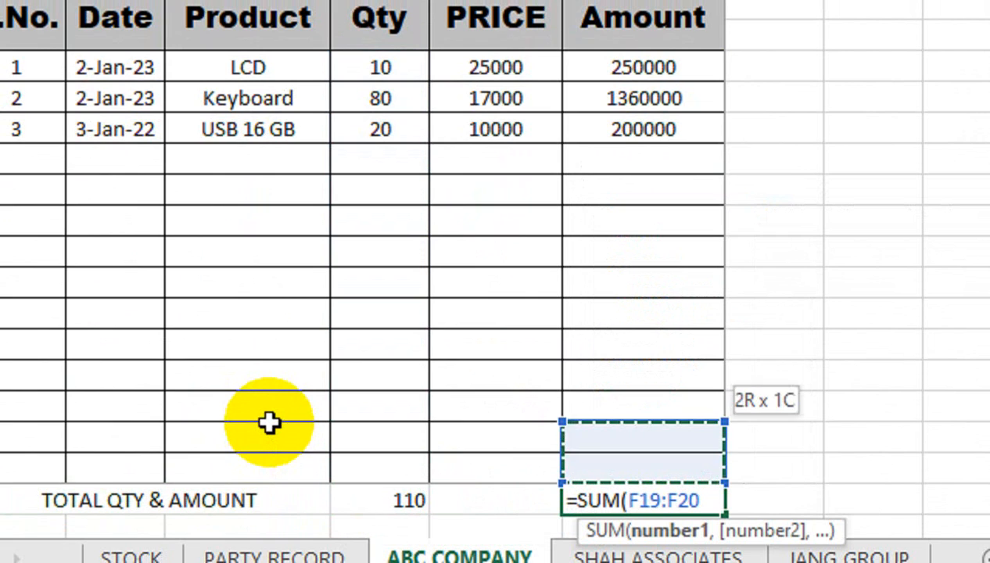
{"action": "key", "text": "shift+Up"}
{"action": "key", "text": "shift+Up"}
{"action": "key", "text": "shift+Up"}
{"action": "type", "text": ")"}
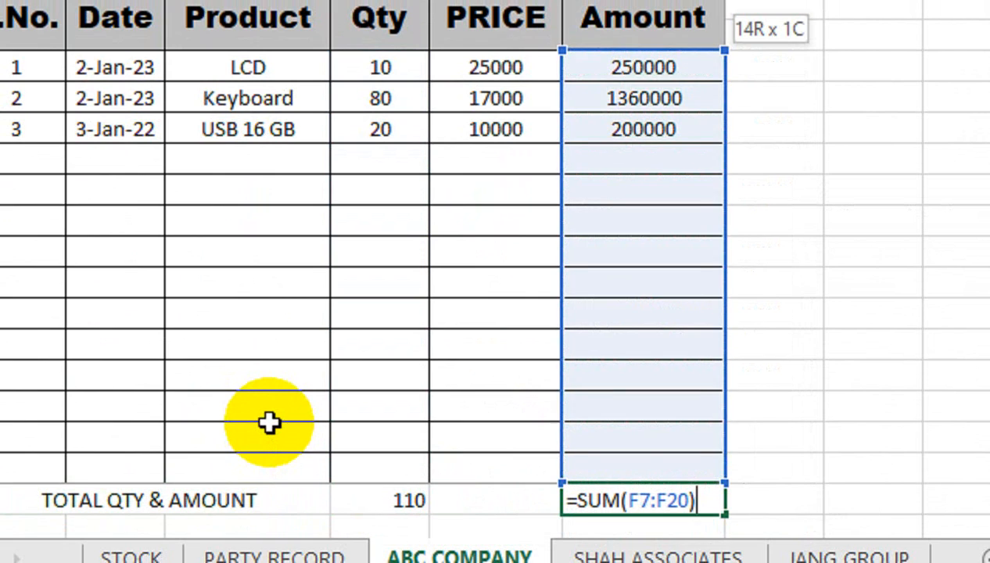
{"action": "key", "text": "Return"}
{"action": "key", "text": "Up"}
{"action": "key", "text": "shift+Left"}
{"action": "key", "text": "shift+Left"}
{"action": "key", "text": "shift+Left"}
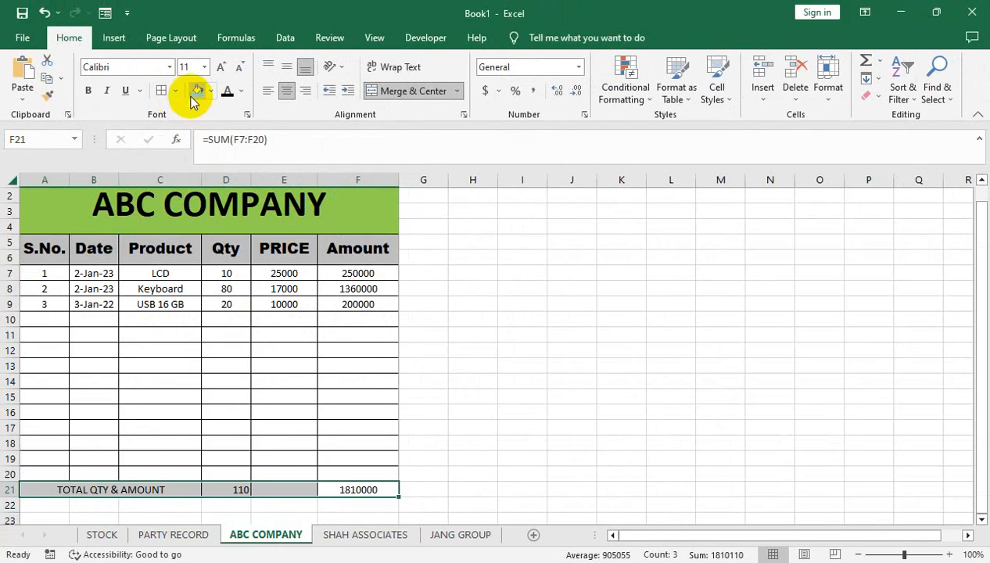
- Give the totals row top and bottom borders plus a thick outside border
{"action": "left_click", "coordinate": [175, 90]}
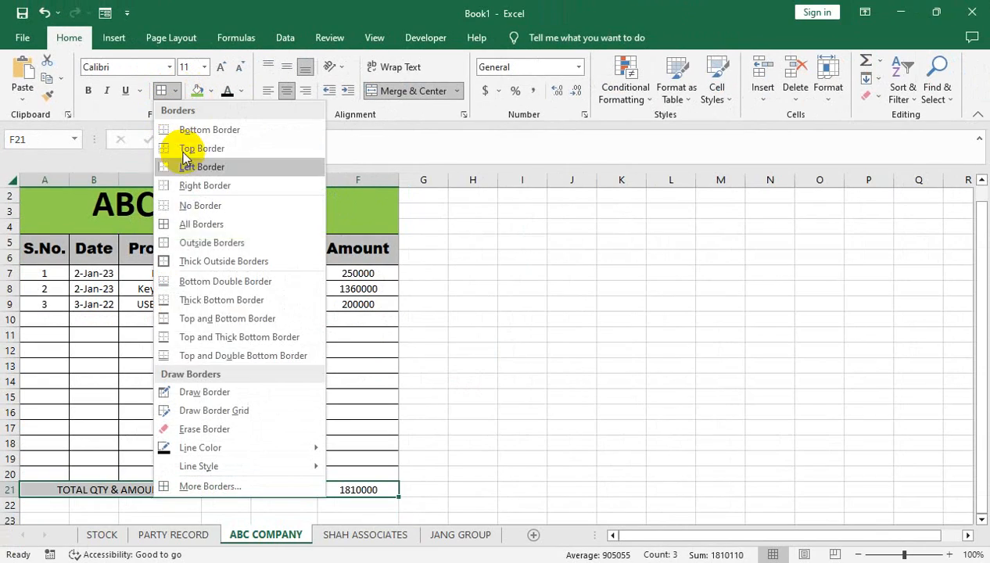
{"action": "left_click", "coordinate": [211, 318]}
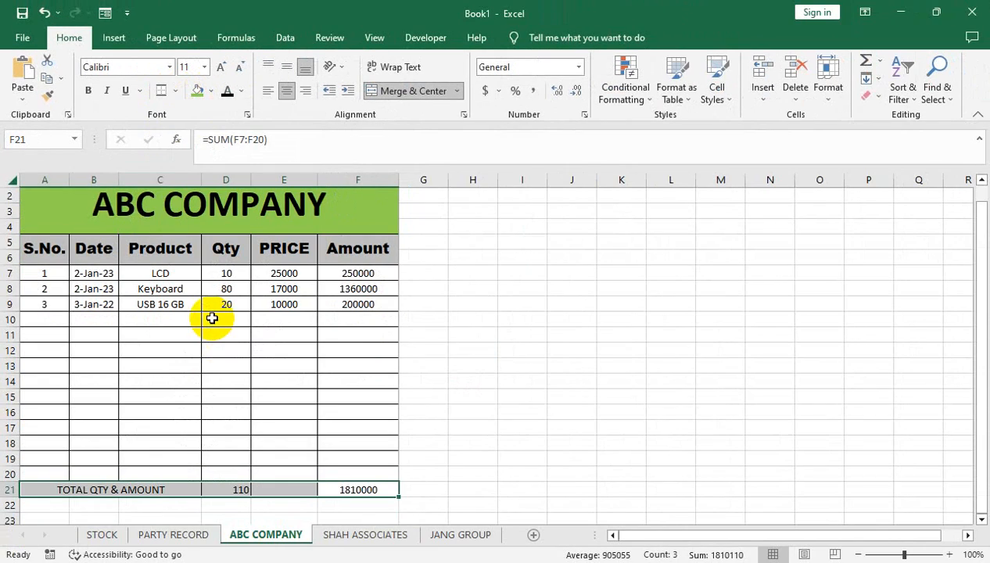
{"action": "left_click", "coordinate": [175, 90]}
{"action": "left_click", "coordinate": [209, 262]}
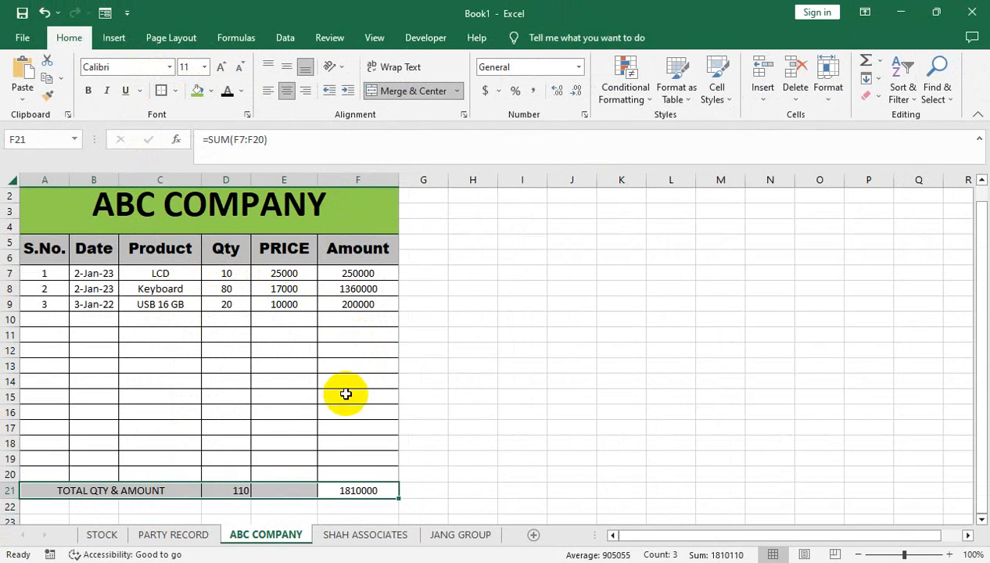
{"action": "left_click", "coordinate": [347, 383]}
- Make the total values and the TOTAL QTY & AMOUNT label bold at 14 points
{"action": "left_click_drag", "start_coordinate": [356, 490], "coordinate": [214, 489]}
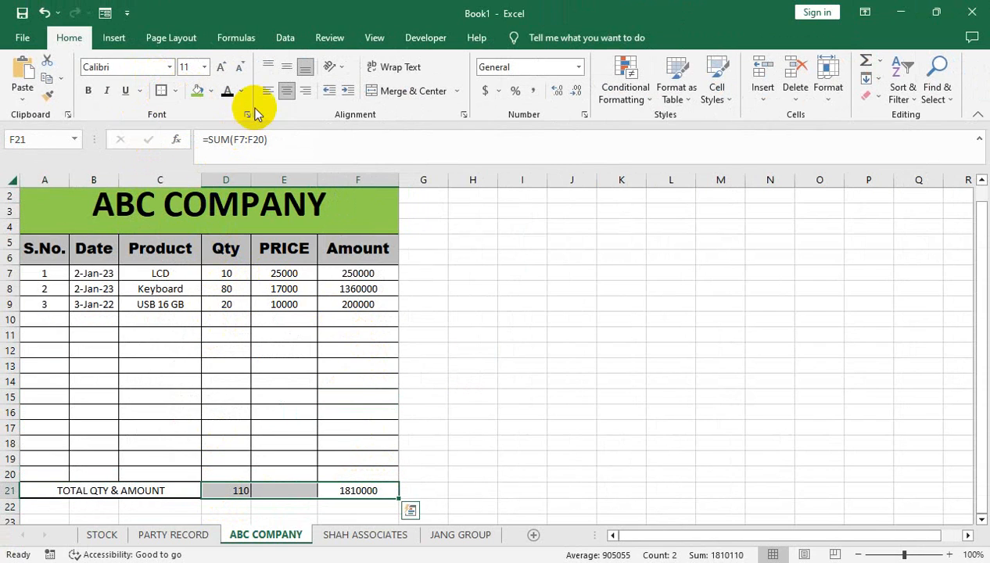
{"action": "left_click", "coordinate": [289, 70]}
{"action": "key", "text": "Tab"}
{"action": "left_click", "coordinate": [83, 93]}
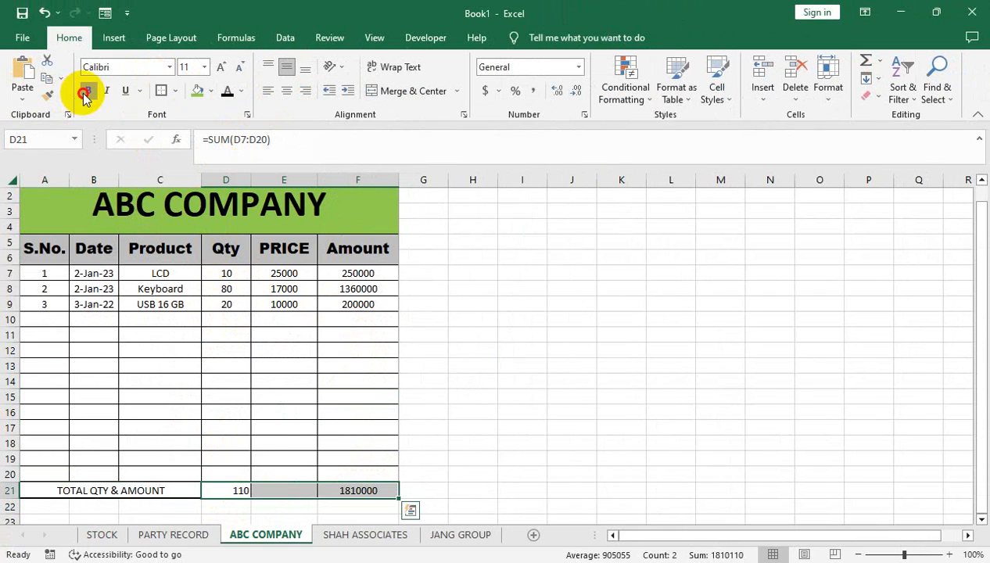
{"action": "left_click", "coordinate": [219, 67]}
{"action": "left_click", "coordinate": [219, 67]}
{"action": "left_click", "coordinate": [160, 492]}
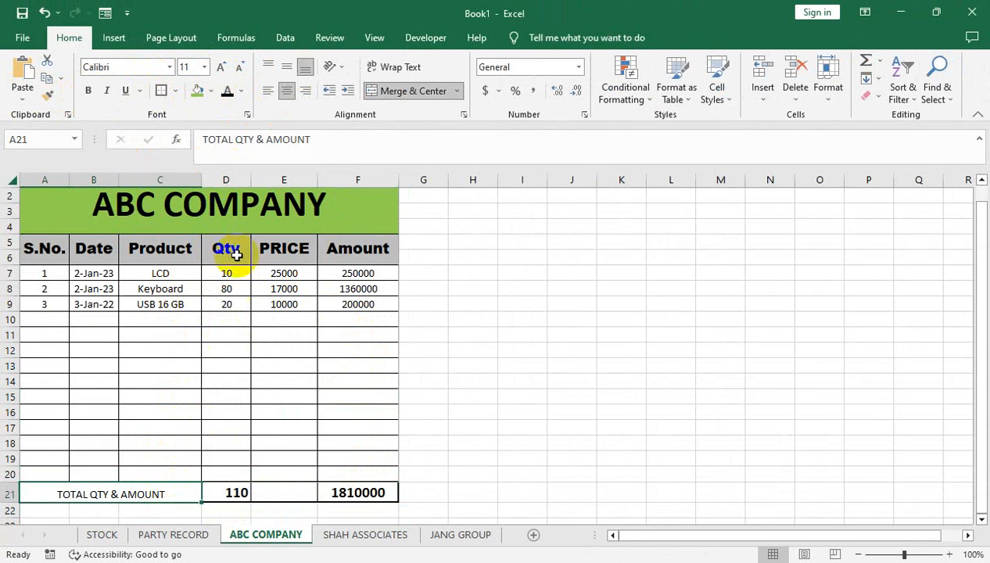
{"action": "left_click", "coordinate": [88, 91]}
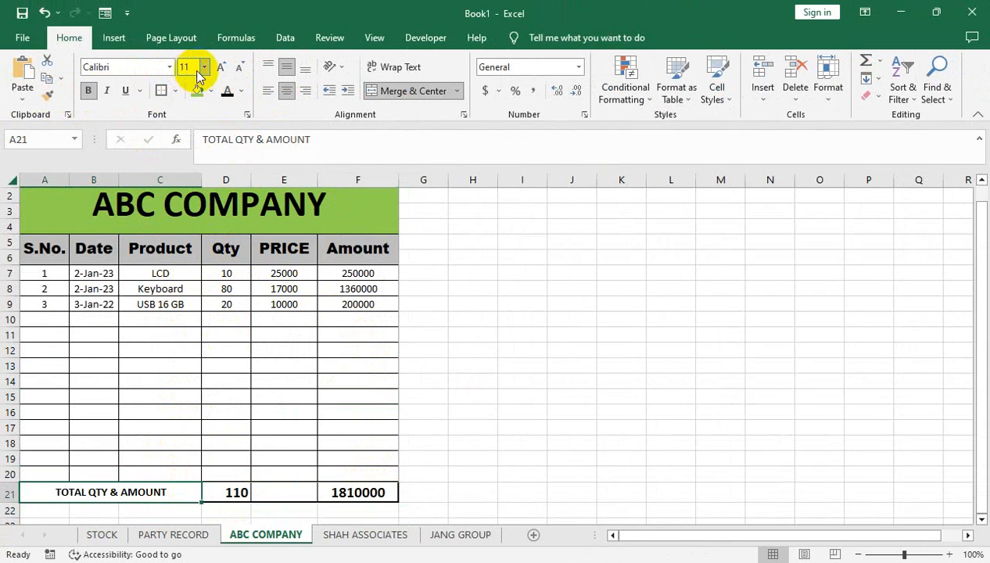
{"action": "left_click", "coordinate": [221, 67]}
{"action": "left_click", "coordinate": [221, 68]}
- Fill the totals row A21:F21 with yellow
{"action": "left_click_drag", "start_coordinate": [333, 489], "coordinate": [129, 489]}
{"action": "left_click", "coordinate": [210, 91]}
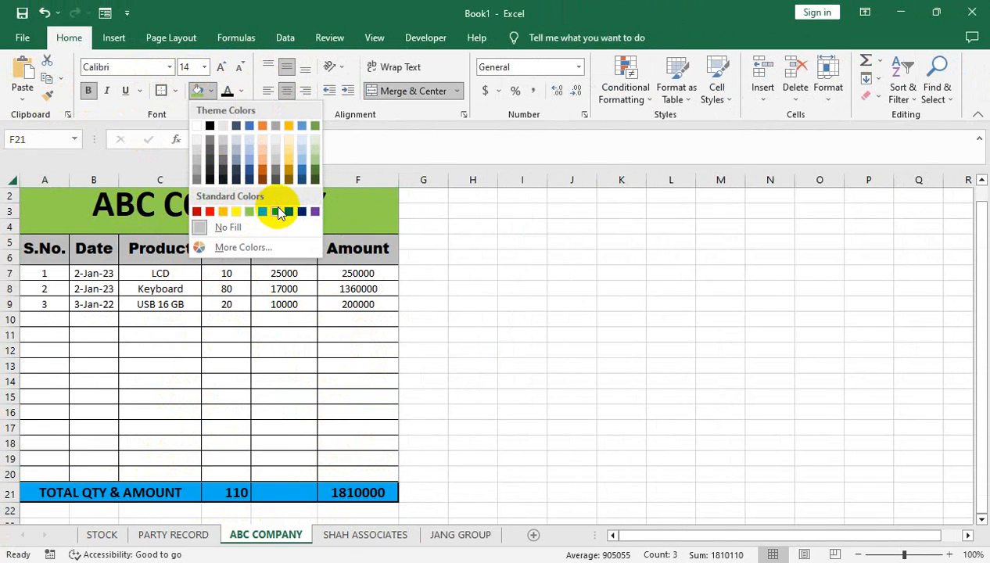
{"action": "left_click", "coordinate": [236, 212]}
{"action": "left_click_drag", "start_coordinate": [274, 291], "coordinate": [270, 306]}
{"action": "scroll", "coordinate": [270, 317], "scroll_direction": "up", "scroll_amount": 1}
- Recolour the ABC COMPANY title with a light gold fill, then go to PARTY RECORD
{"action": "left_click", "coordinate": [244, 221]}
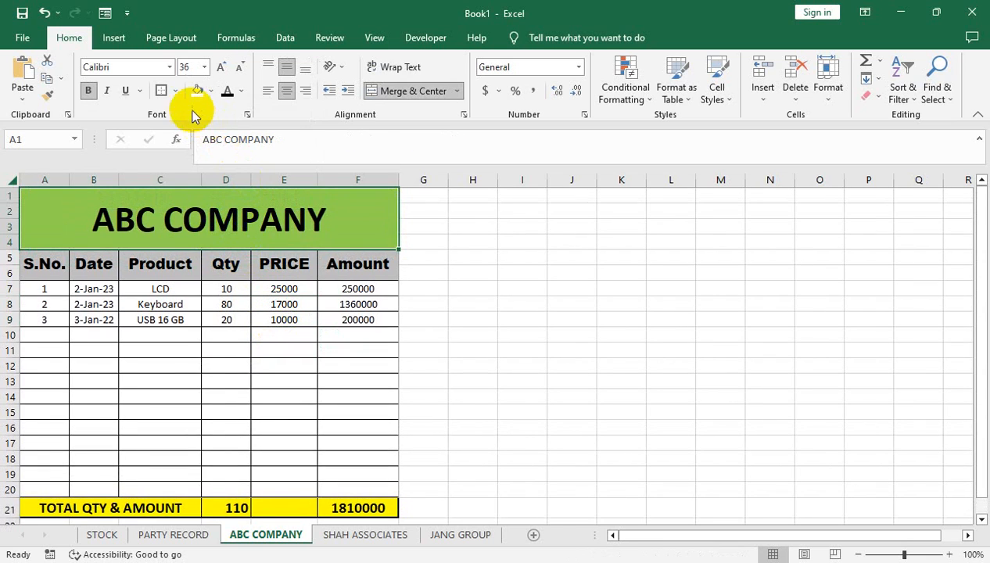
{"action": "left_click", "coordinate": [210, 91]}
{"action": "left_click", "coordinate": [294, 159]}
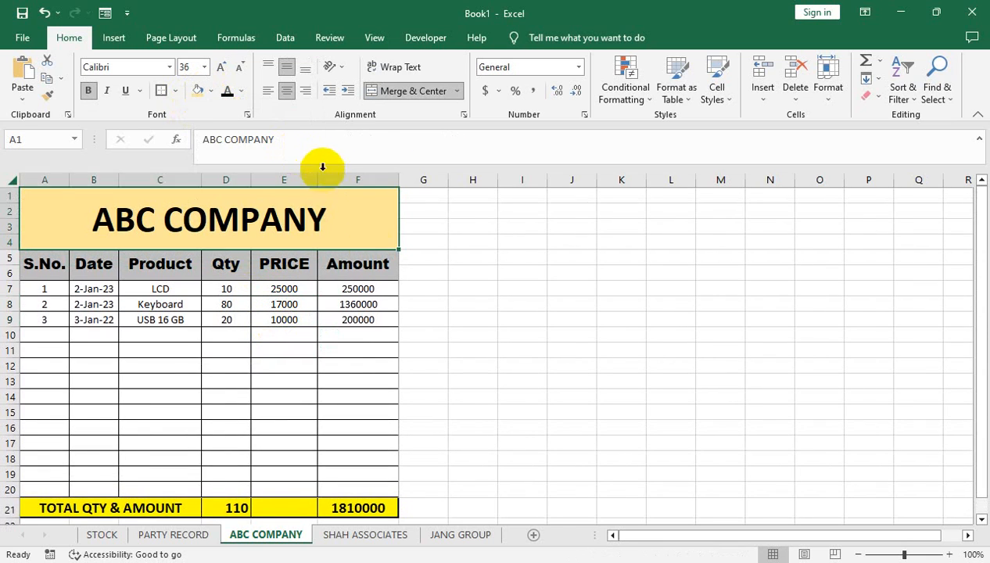
{"action": "left_click", "coordinate": [348, 350]}
{"action": "left_click", "coordinate": [198, 533]}
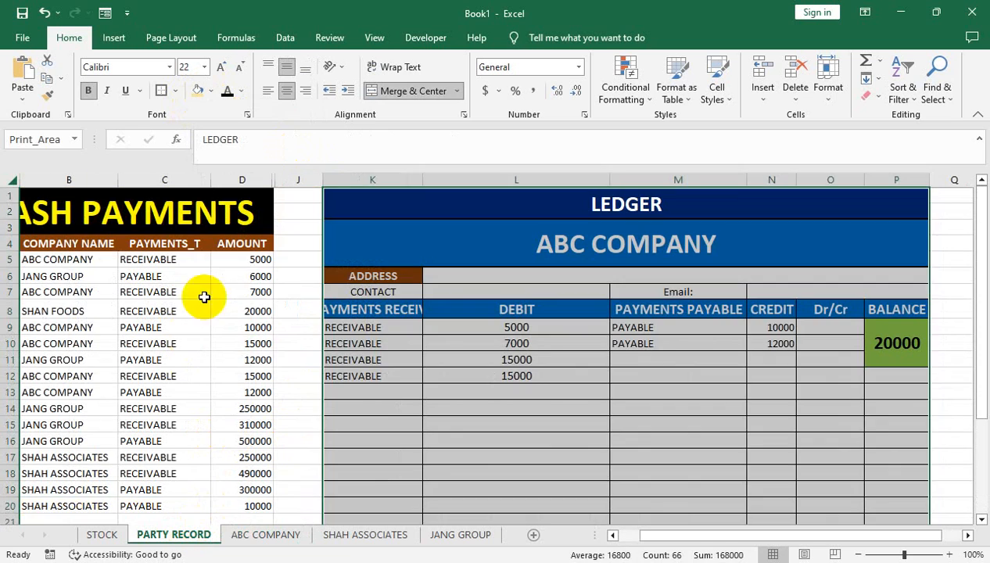
- Look through the STOCK, SHAH ASSOCIATES, JANG GROUP and ABC COMPANY sheets
{"action": "left_click", "coordinate": [486, 350]}
{"action": "left_click", "coordinate": [113, 533]}
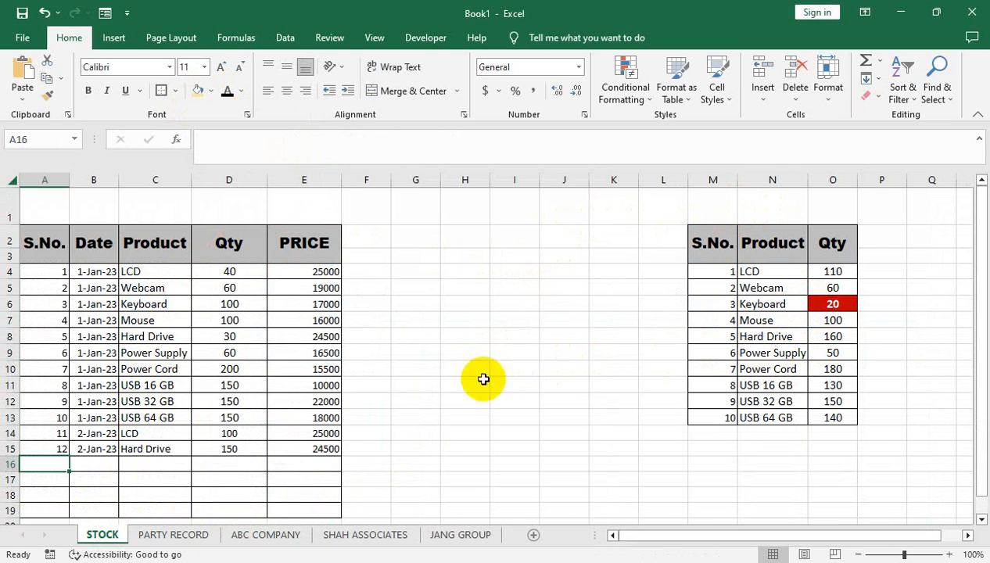
{"action": "left_click", "coordinate": [361, 535]}
{"action": "left_click", "coordinate": [455, 534]}
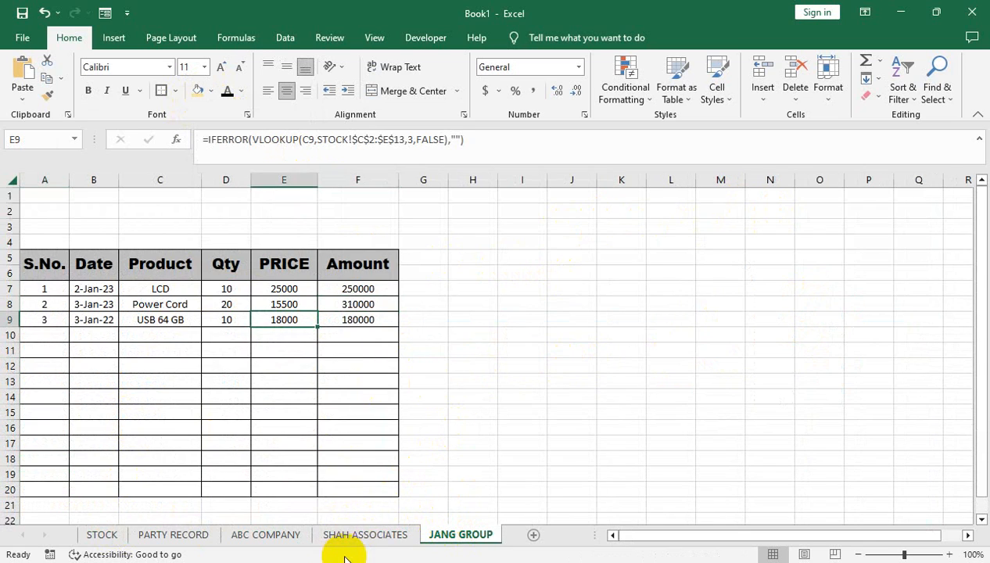
{"action": "left_click", "coordinate": [358, 535]}
{"action": "left_click", "coordinate": [270, 535]}
- Back on PARTY RECORD, narrow column J so the ledger sits closer to the payments table
{"action": "left_click", "coordinate": [183, 535]}
{"action": "left_click", "coordinate": [125, 536]}
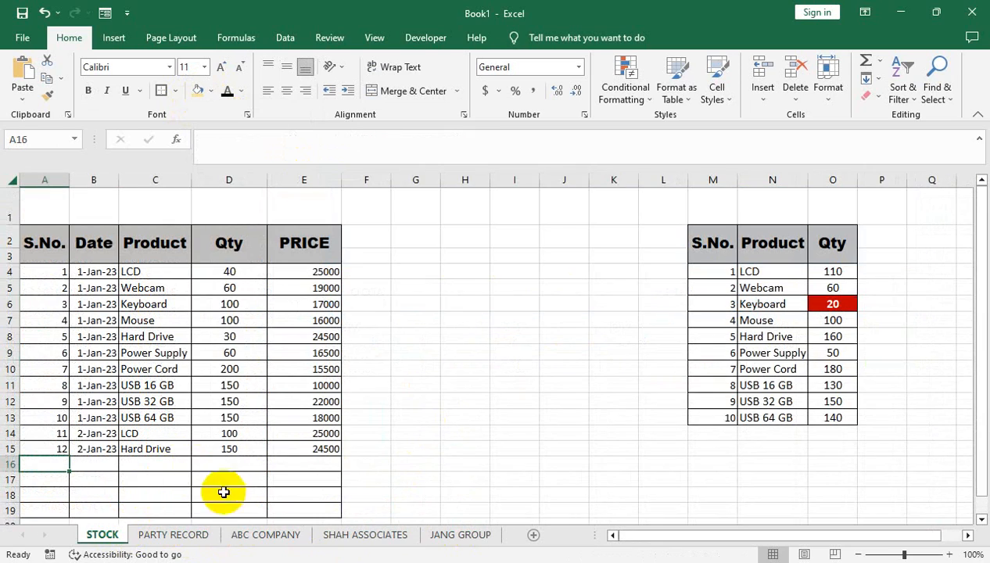
{"action": "left_click", "coordinate": [192, 537]}
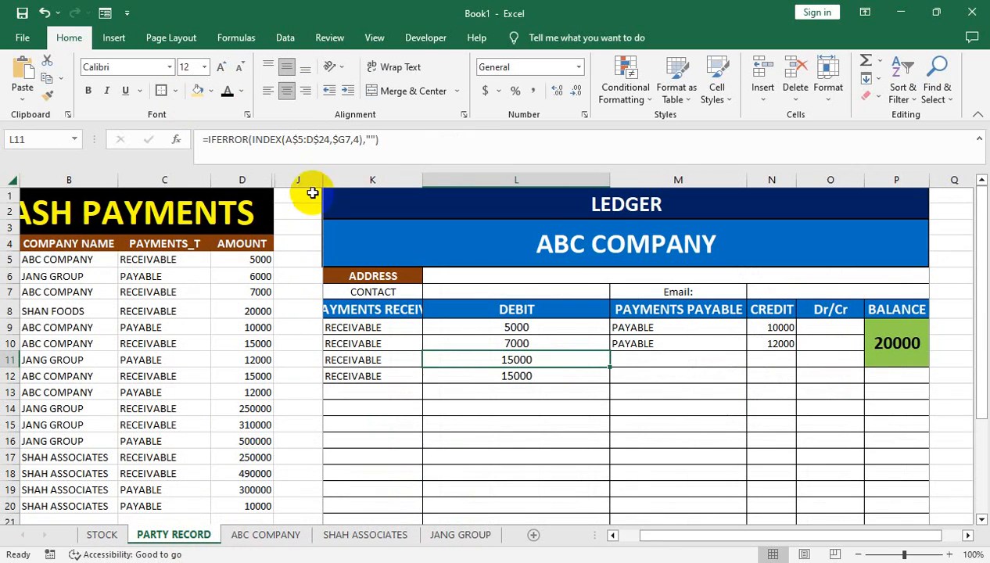
{"action": "left_click_drag", "start_coordinate": [325, 180], "coordinate": [295, 181]}
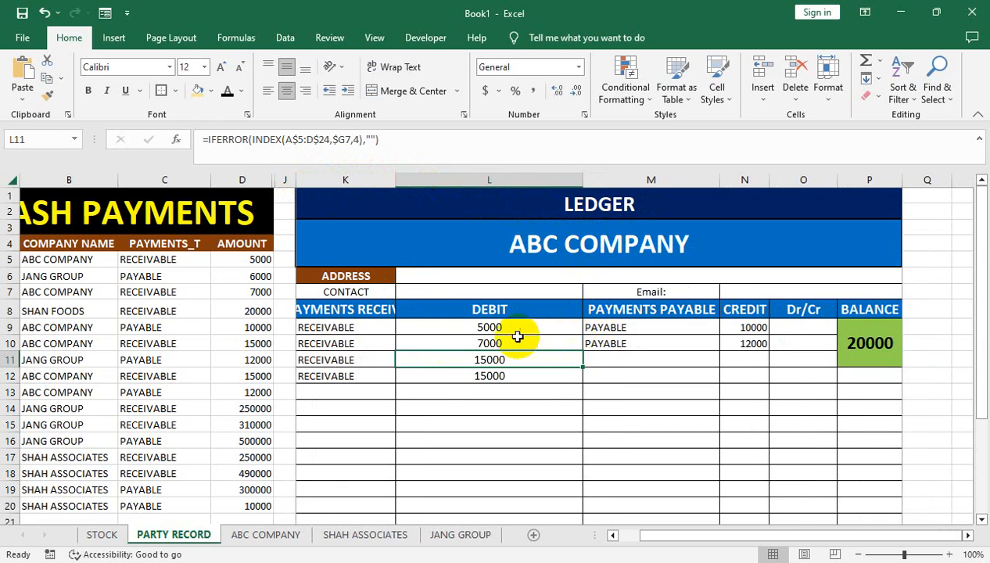
{"action": "left_click", "coordinate": [192, 343]}
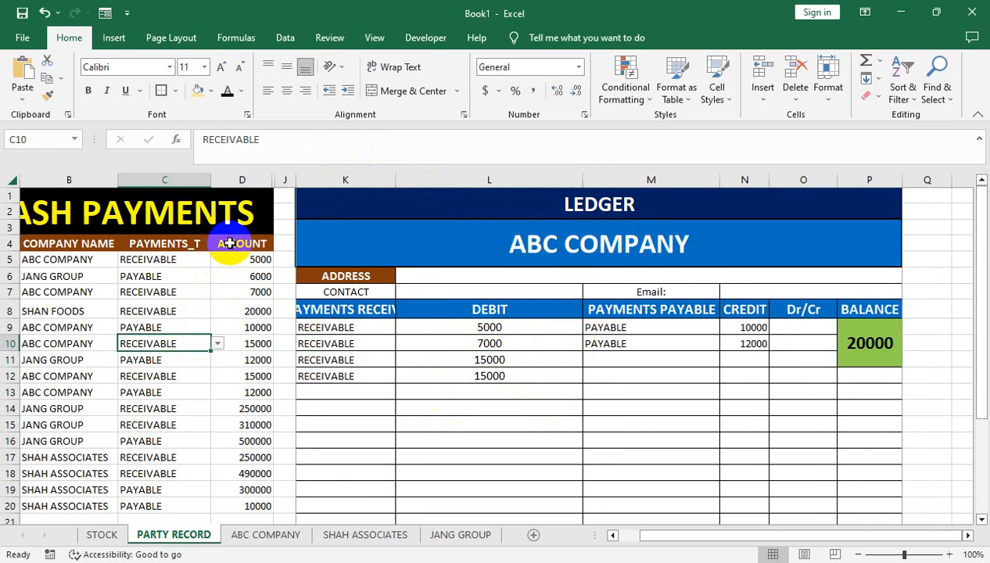